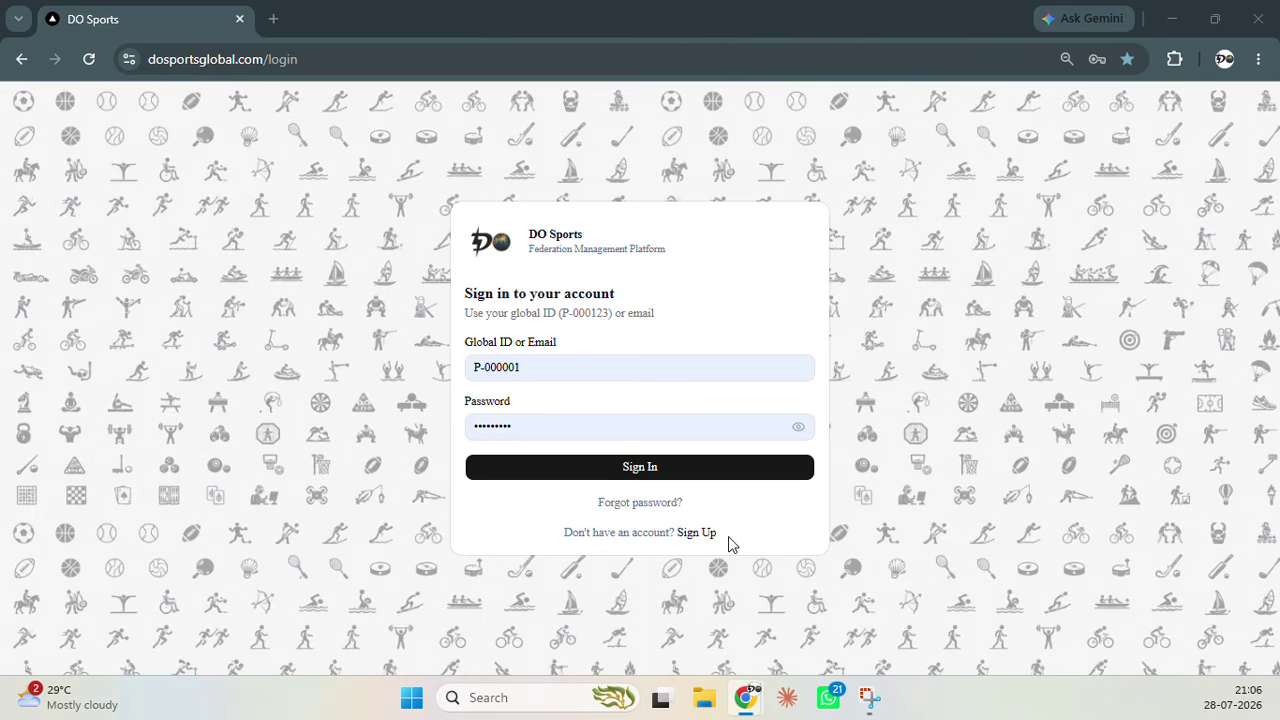
# Sign in with the pre-filled Global ID and password to load the Individual Overview dashboard
pyautogui.click(707, 477)
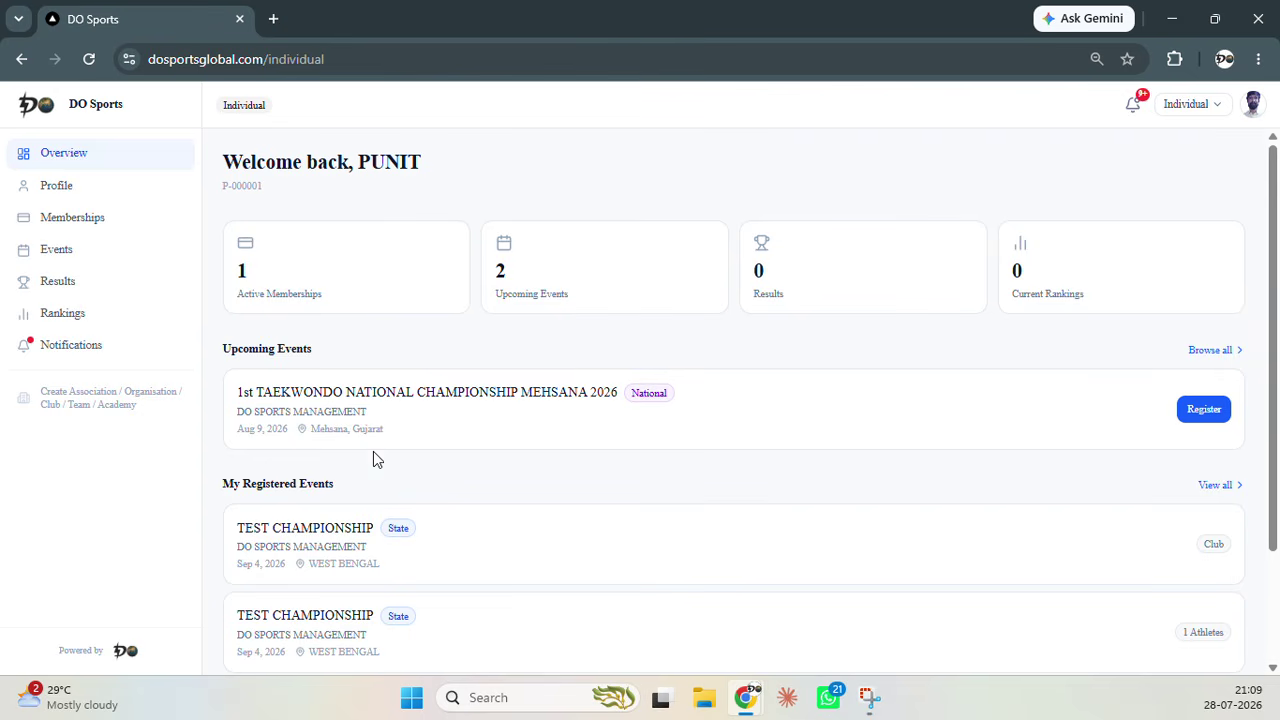
# Glance over the Overview dashboard and open the personal Profile page
pyautogui.scroll(-2, 400, 608)
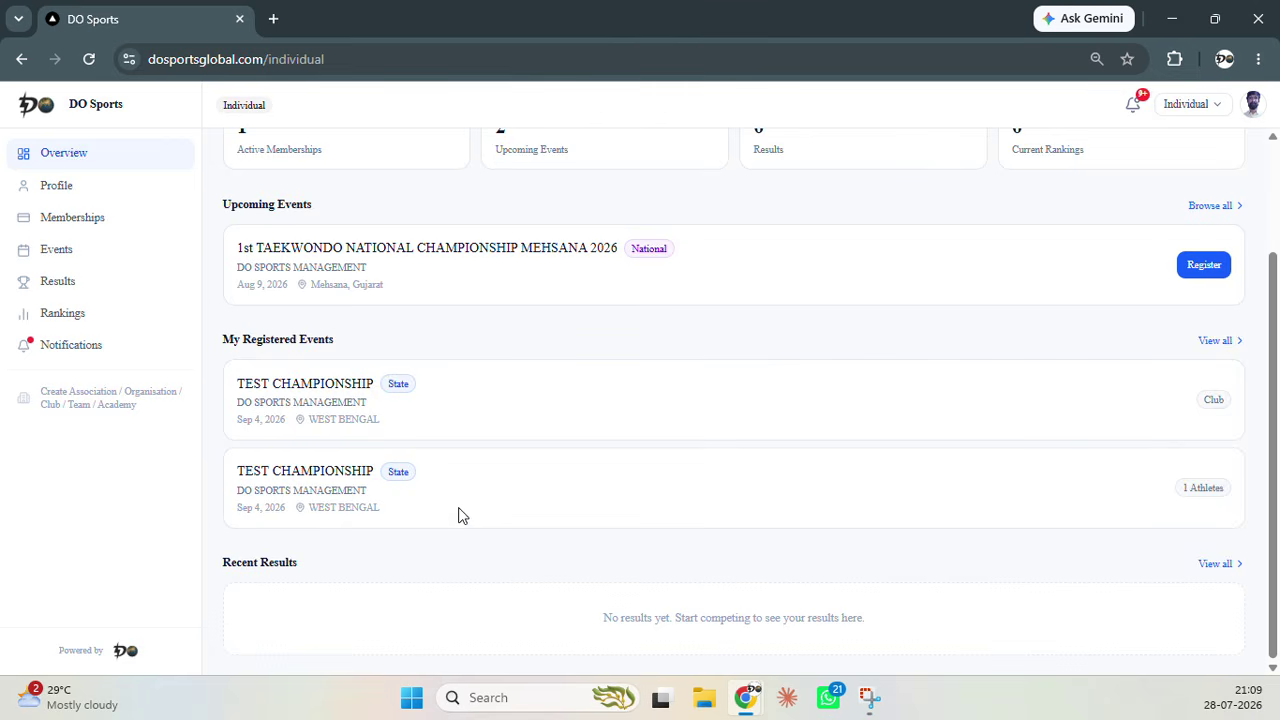
pyautogui.scroll(2, 481, 509)
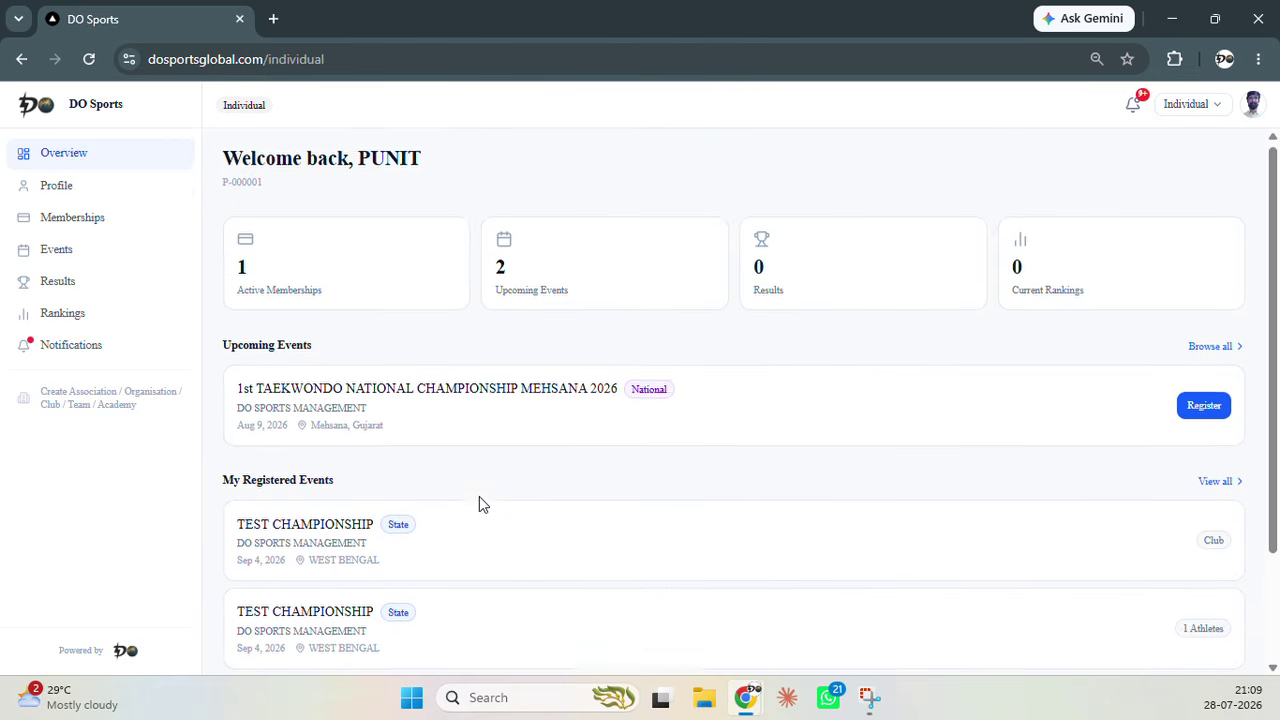
pyautogui.click(109, 189)
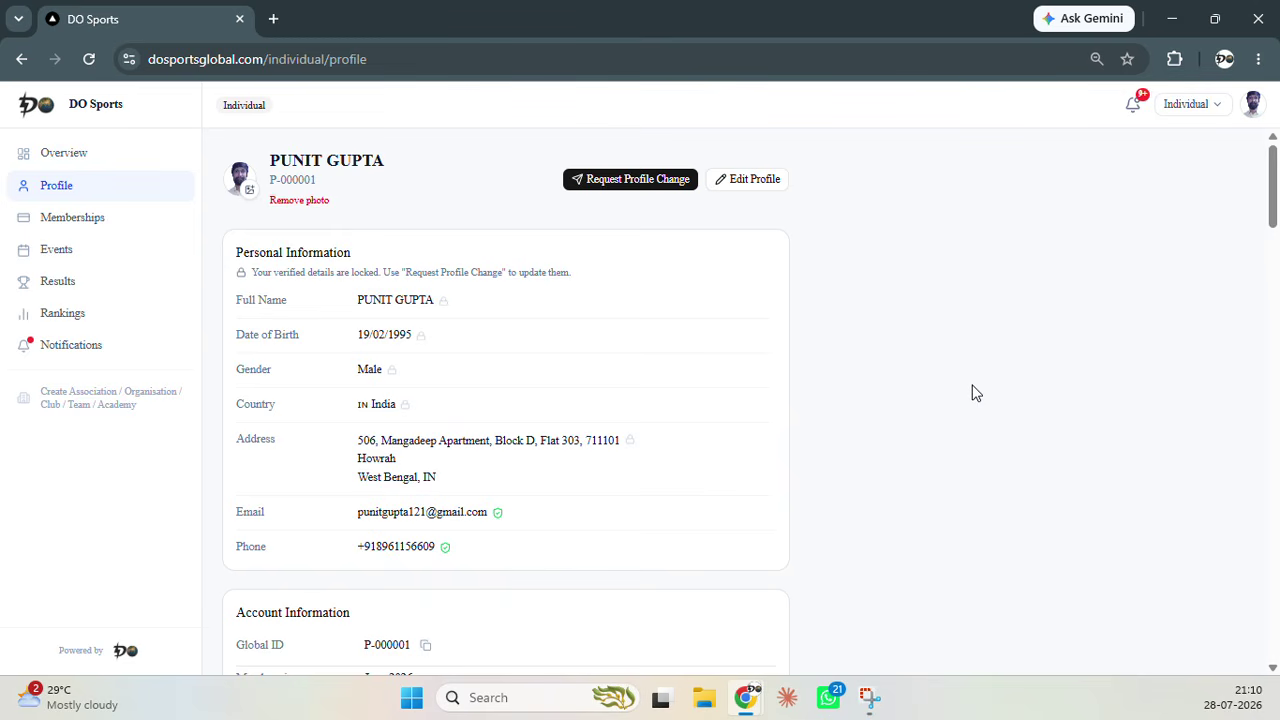
# Scroll the profile from My Roles down to My Documents, then open My Memberships
pyautogui.scroll(-8, 962, 325)
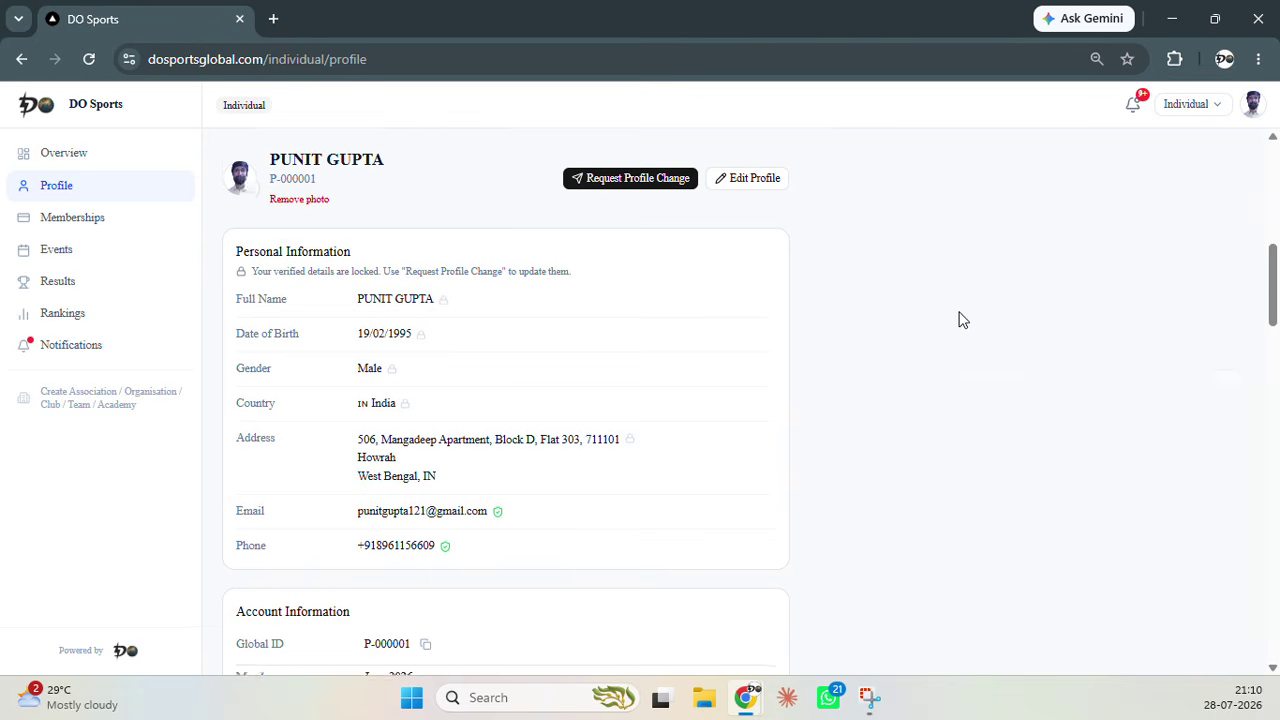
pyautogui.scroll(-3, 872, 345)
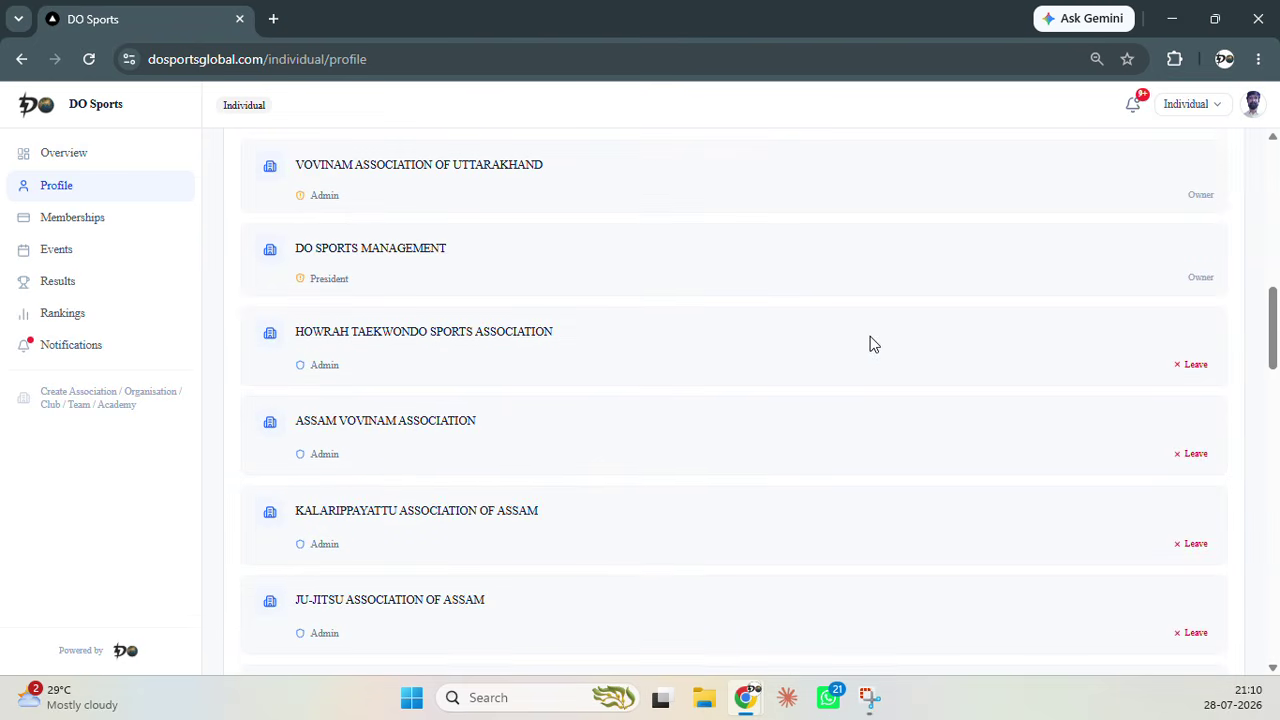
pyautogui.scroll(2, 636, 296)
pyautogui.scroll(-1, 640, 303)
pyautogui.scroll(-15, 610, 370)
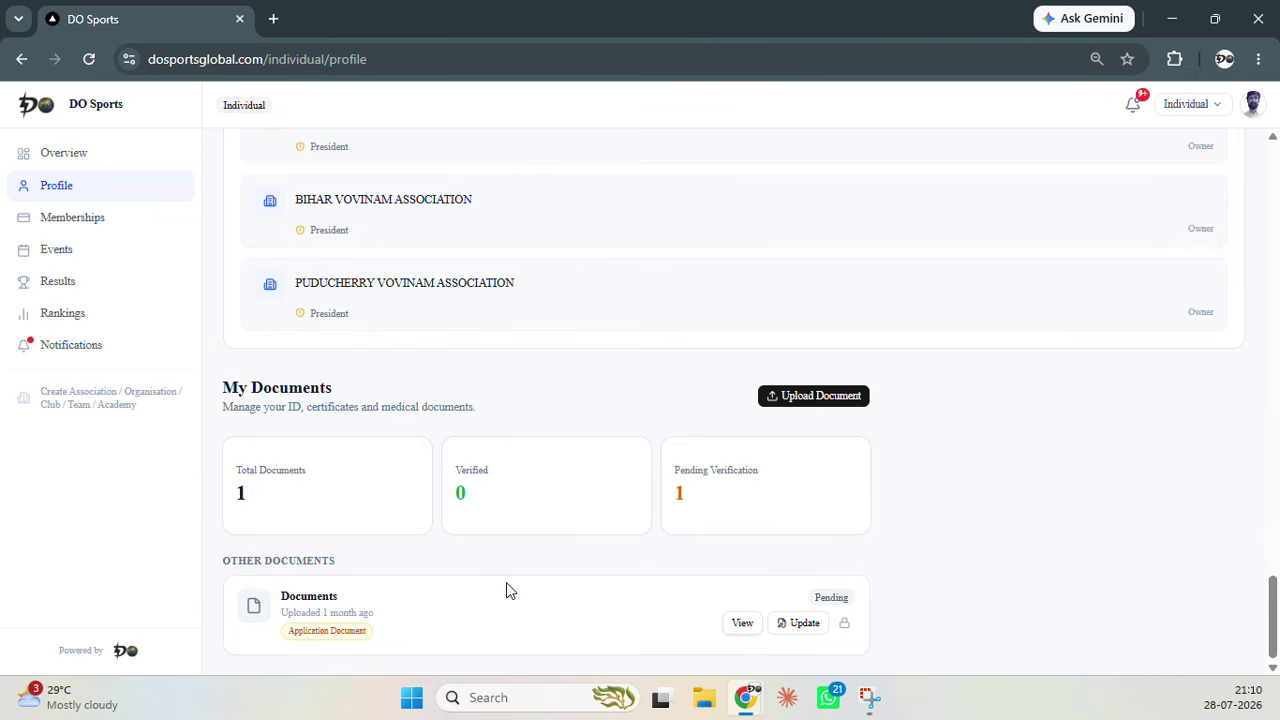
pyautogui.click(131, 222)
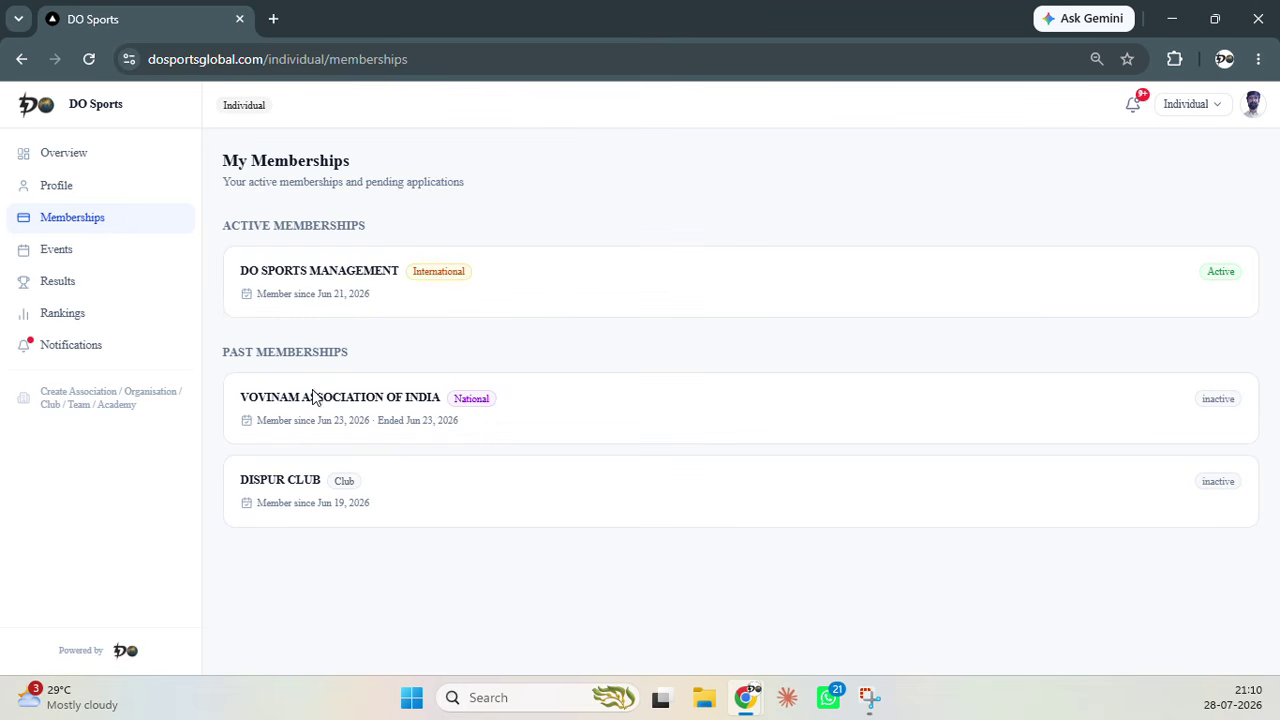
# View the registered Events and all Notifications, then go back to the Overview dashboard
pyautogui.click(86, 253)
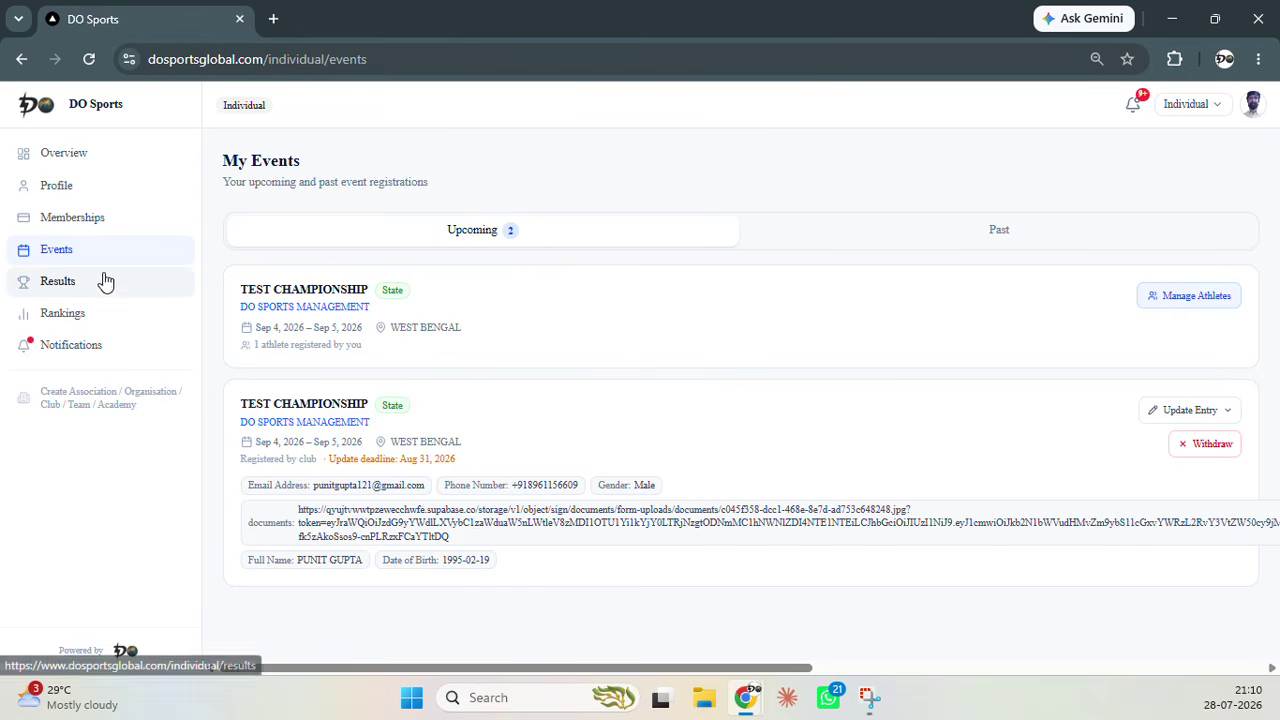
pyautogui.click(118, 361)
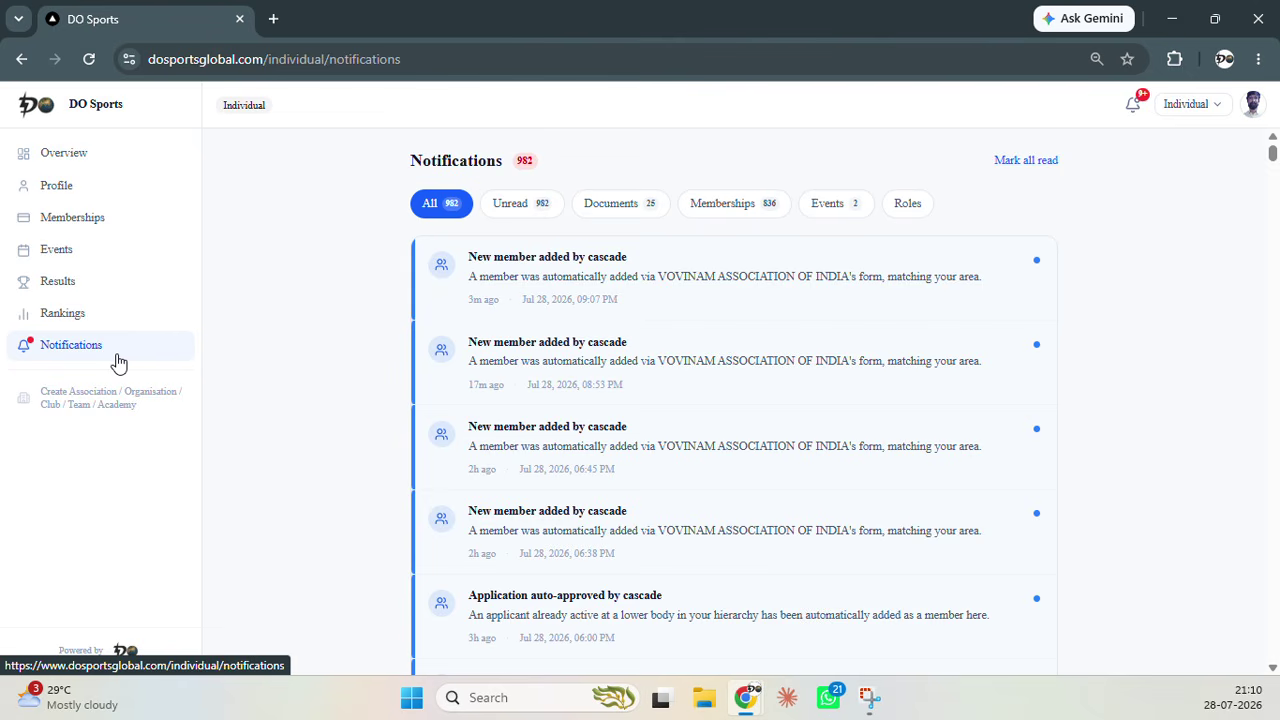
pyautogui.click(116, 153)
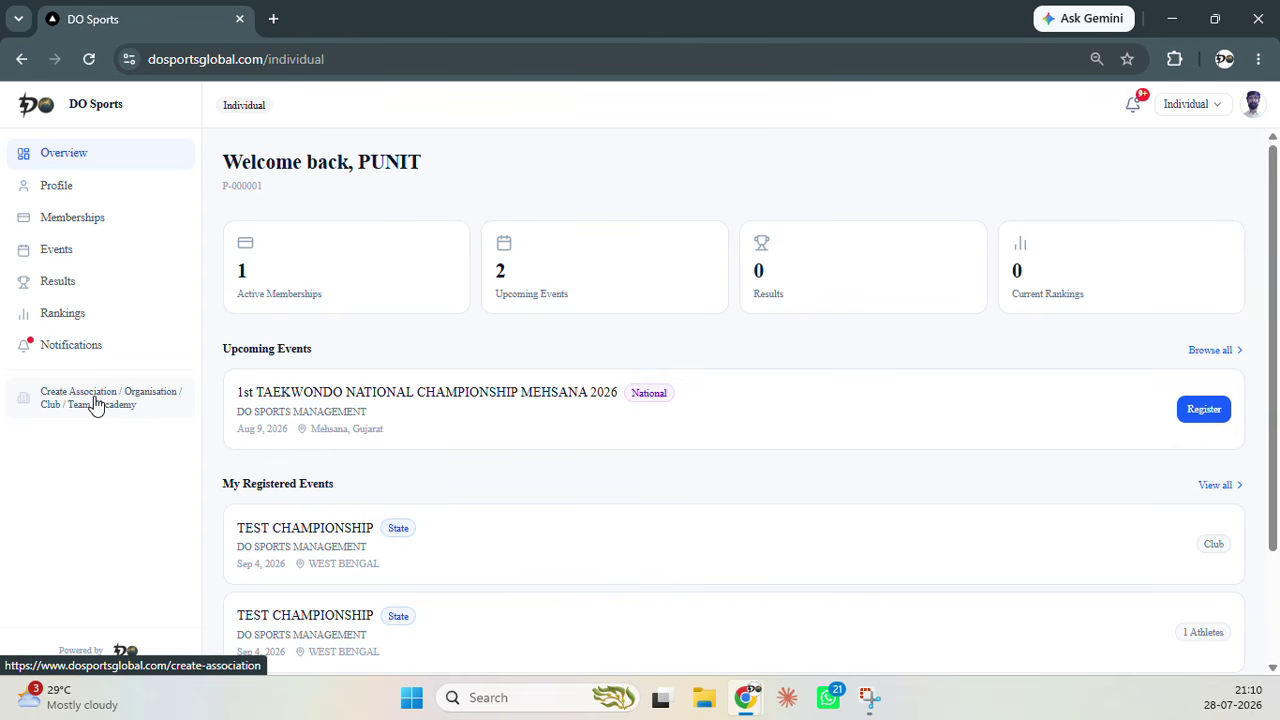
# Start a new association, accept the authorisation and code-of-conduct agreements, and reach Basic Details
pyautogui.click(96, 403)
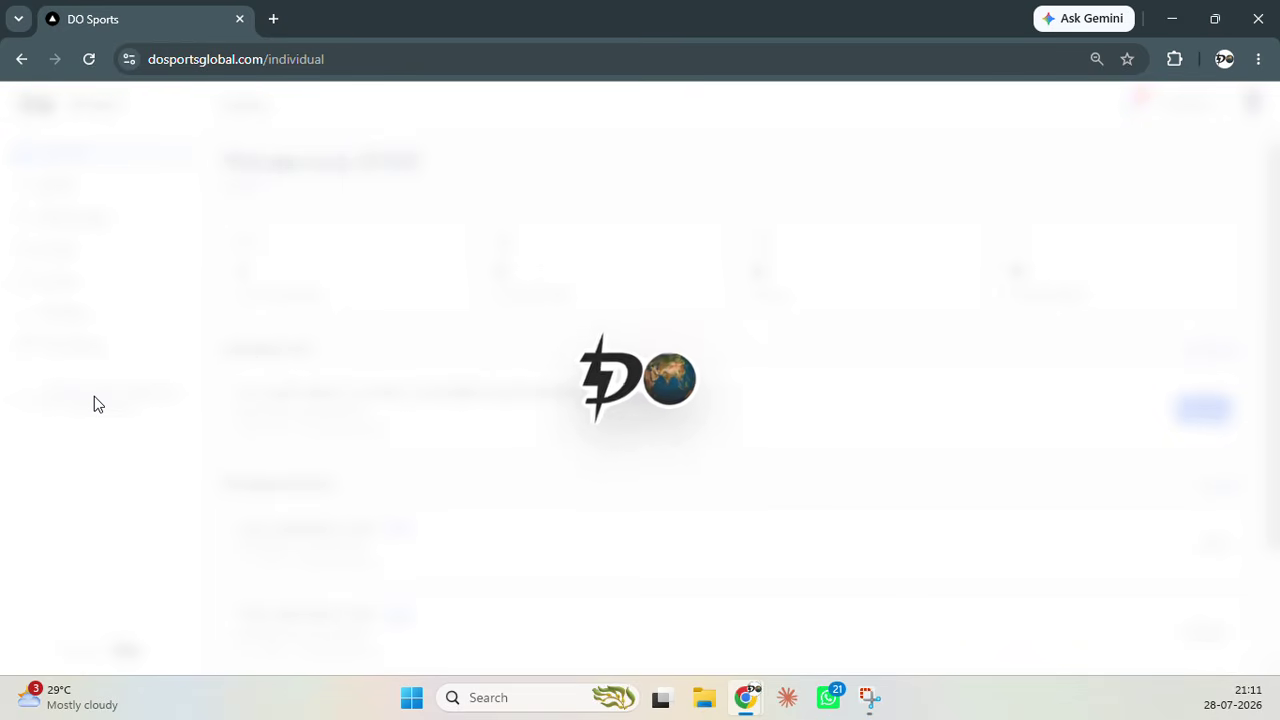
pyautogui.scroll(-3, 340, 306)
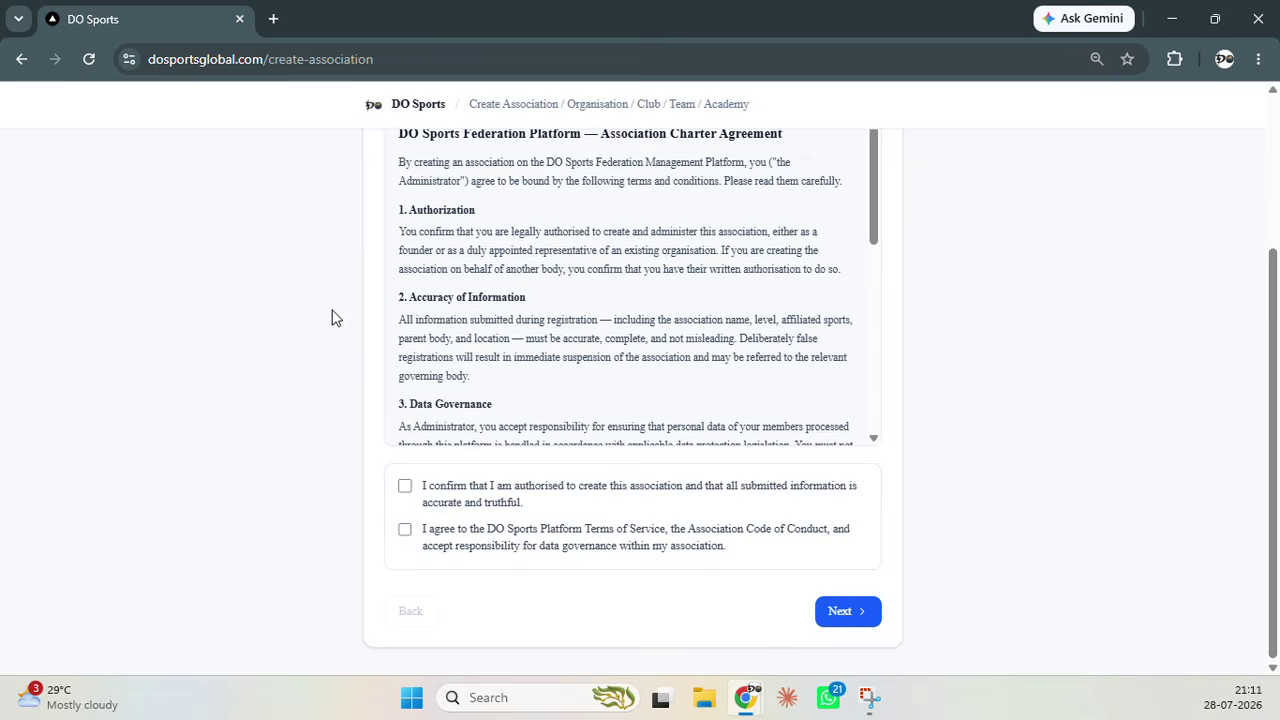
pyautogui.click(449, 500)
pyautogui.click(449, 543)
pyautogui.click(818, 613)
pyautogui.scroll(6, 580, 230)
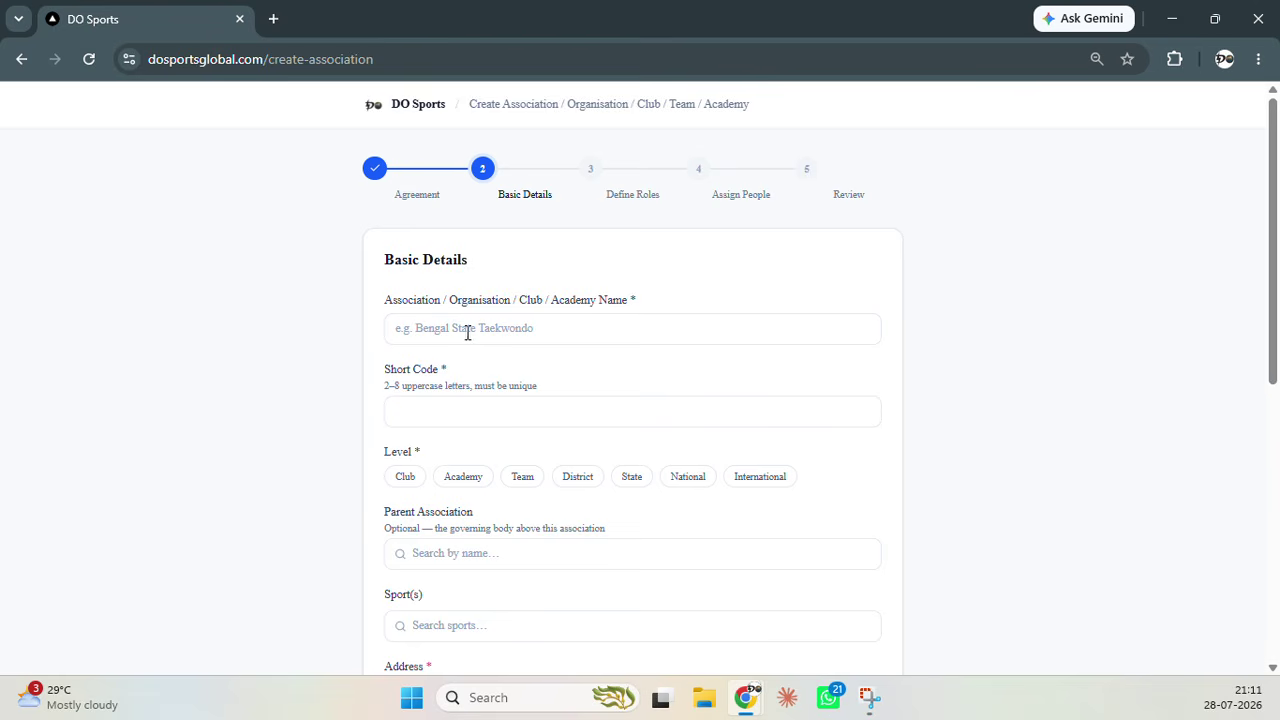
# Name the association 'DO SPORTS EVENT MANAGEMENT COMPANY' and set its level to District
pyautogui.scroll(-2, 532, 325)
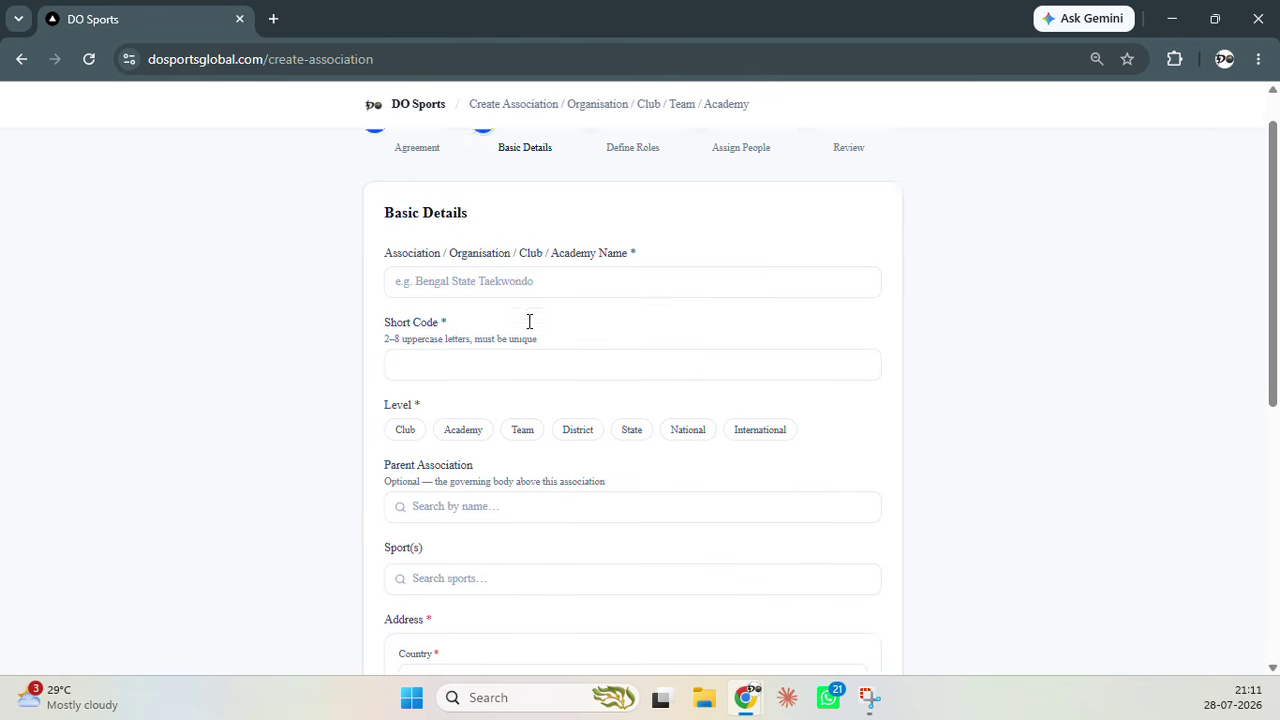
pyautogui.click(505, 232)
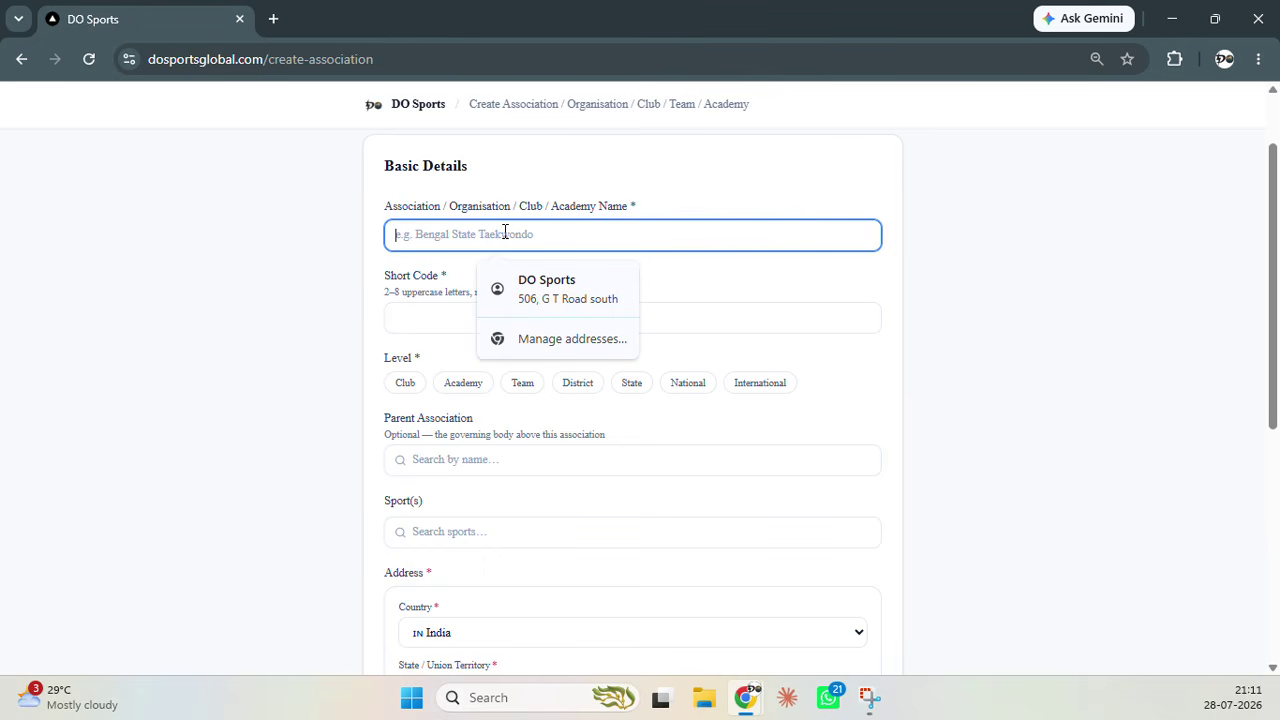
pyautogui.write('DO SPORTS')
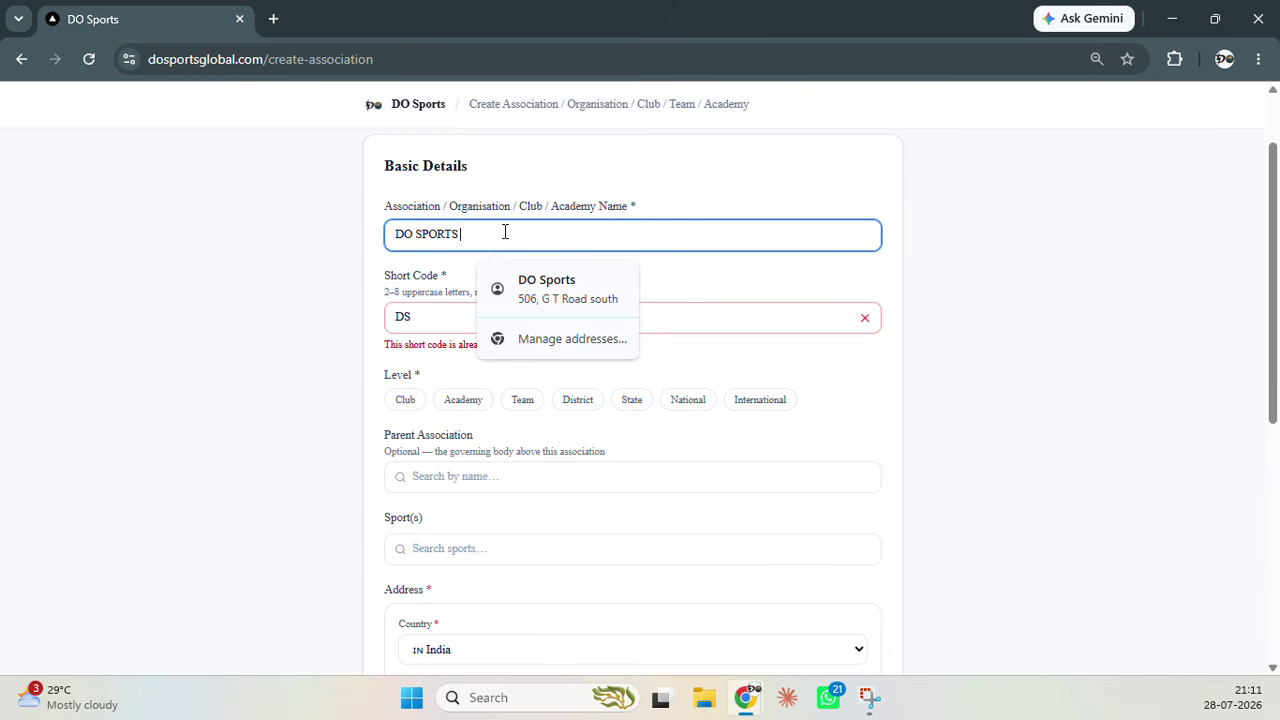
pyautogui.write(' EVENT MANA')
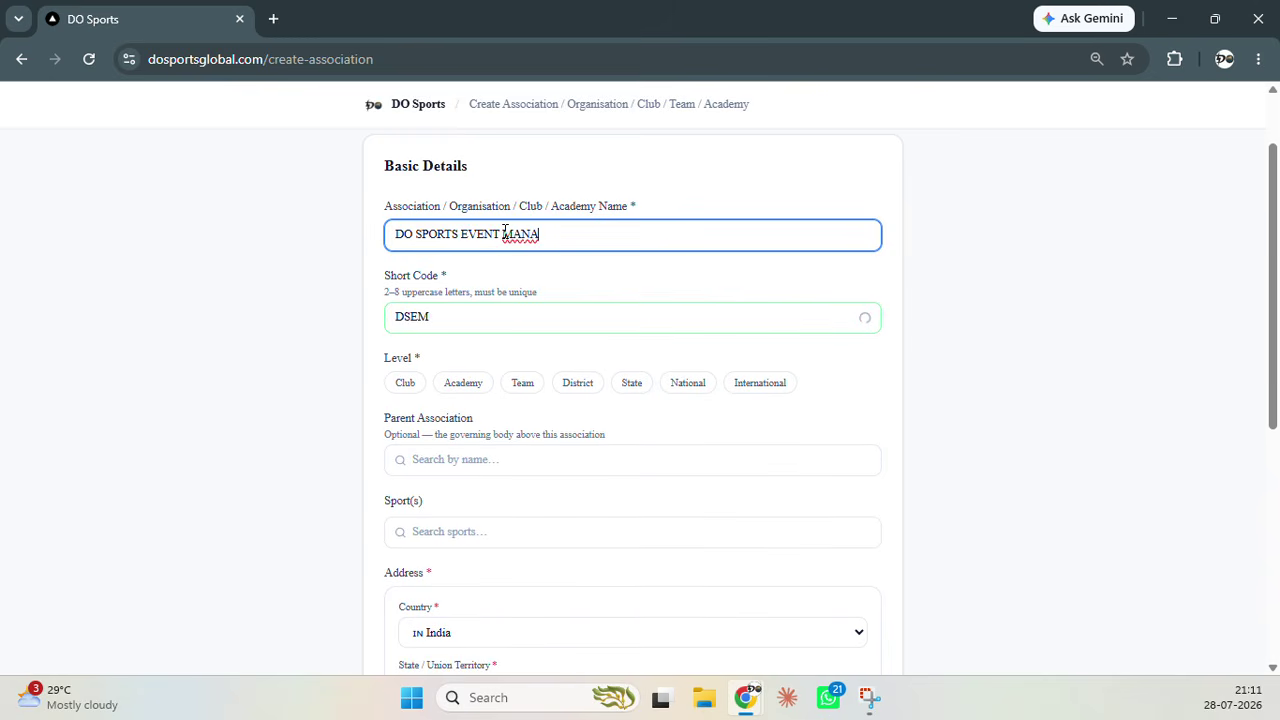
pyautogui.write('GEMENT COMPANY')
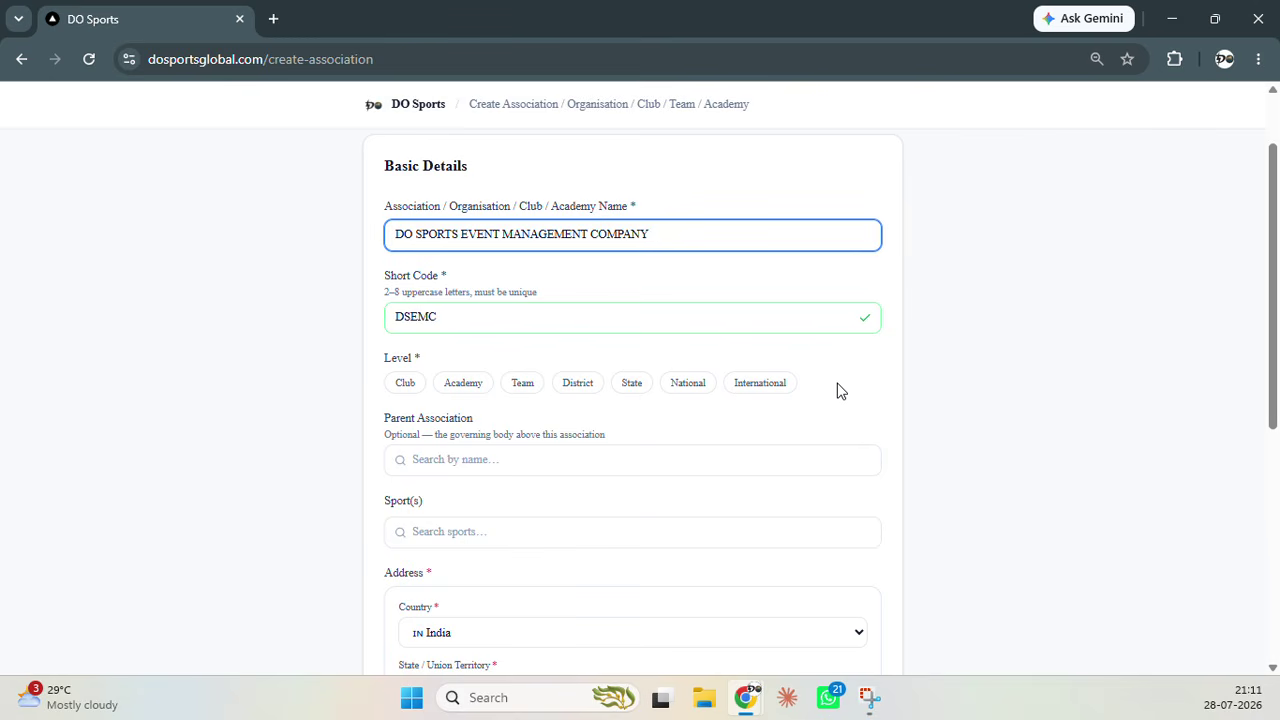
pyautogui.click(631, 390)
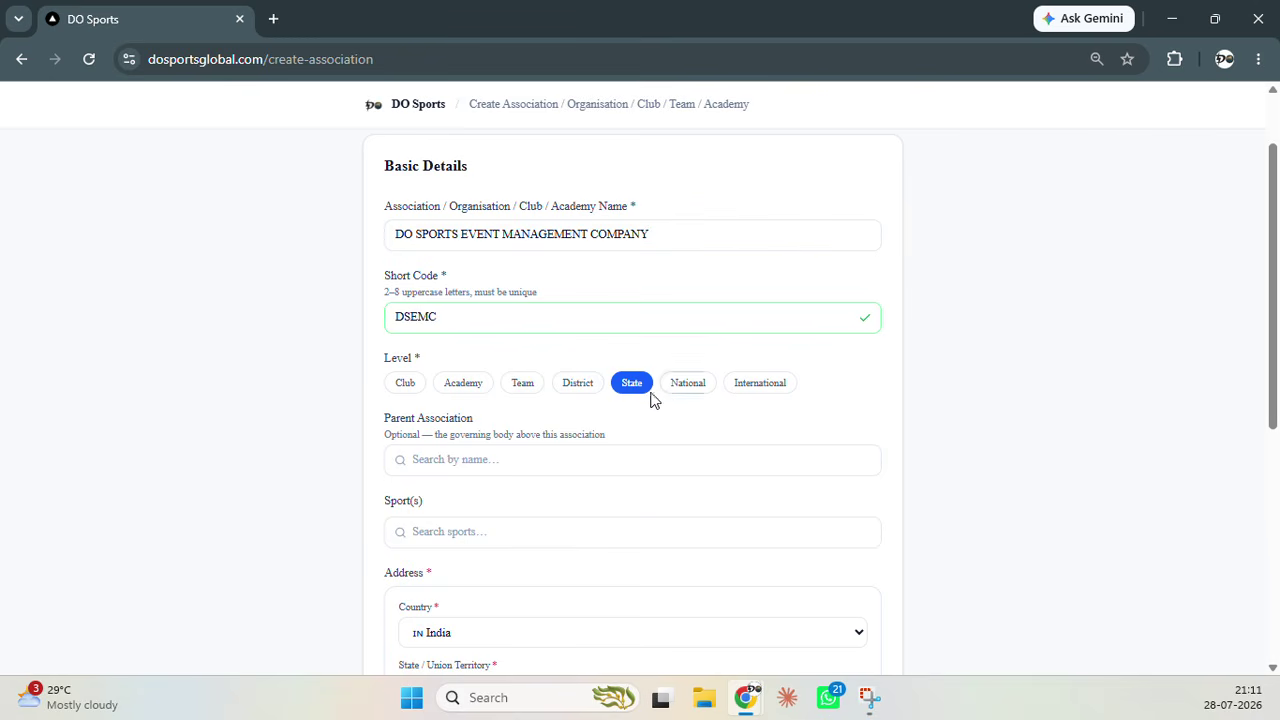
pyautogui.click(594, 393)
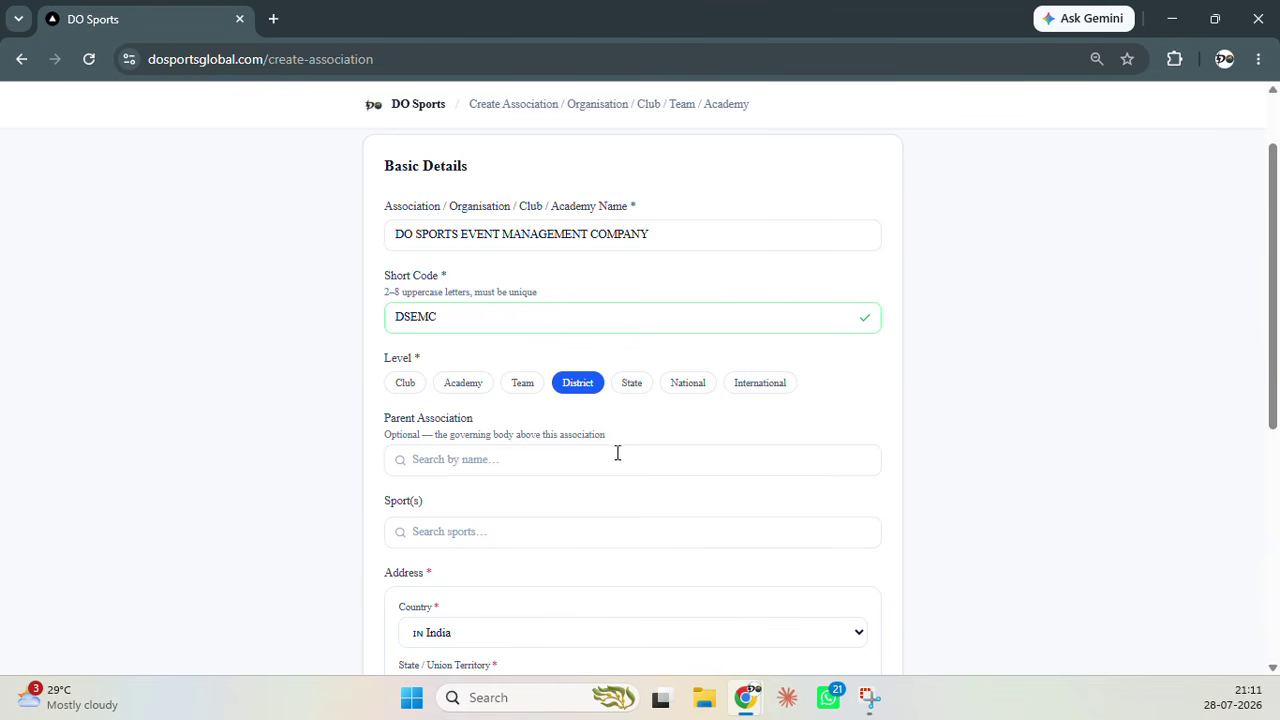
# Search Parent Association for 'KALARIPAYYATTU AS', then 'assam', and clear the search
pyautogui.click(619, 457)
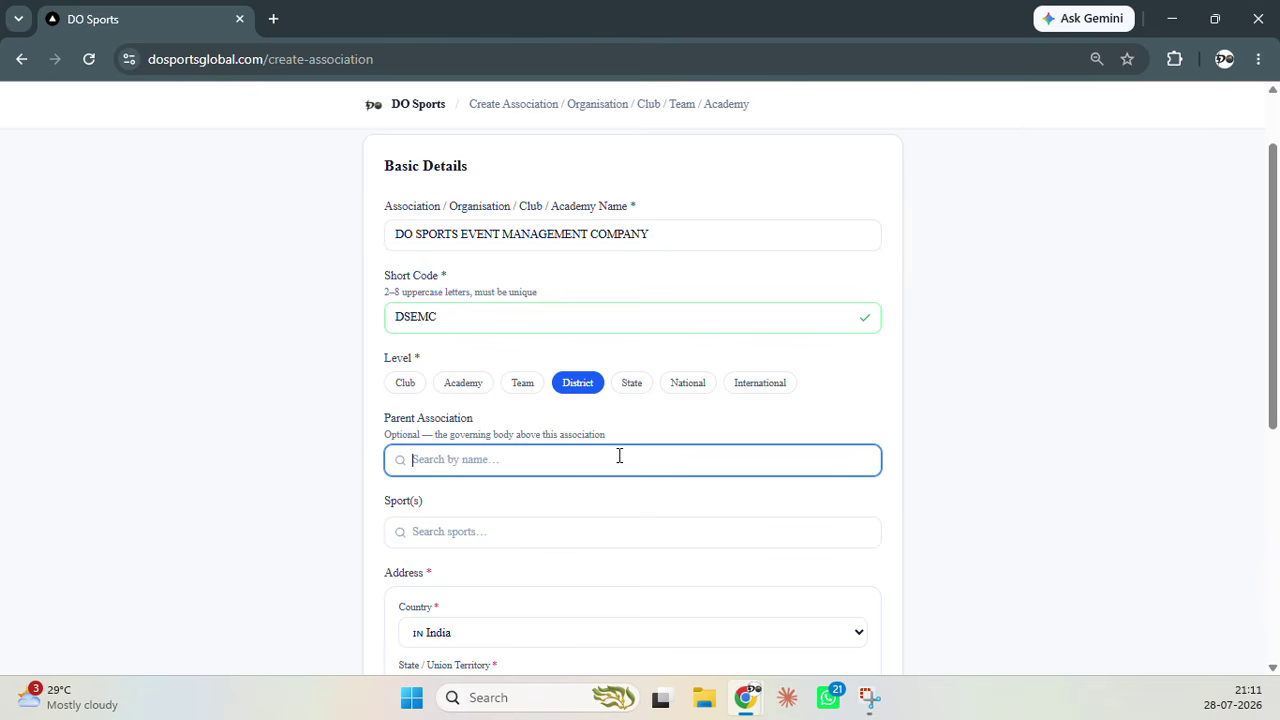
pyautogui.write('KALARI')
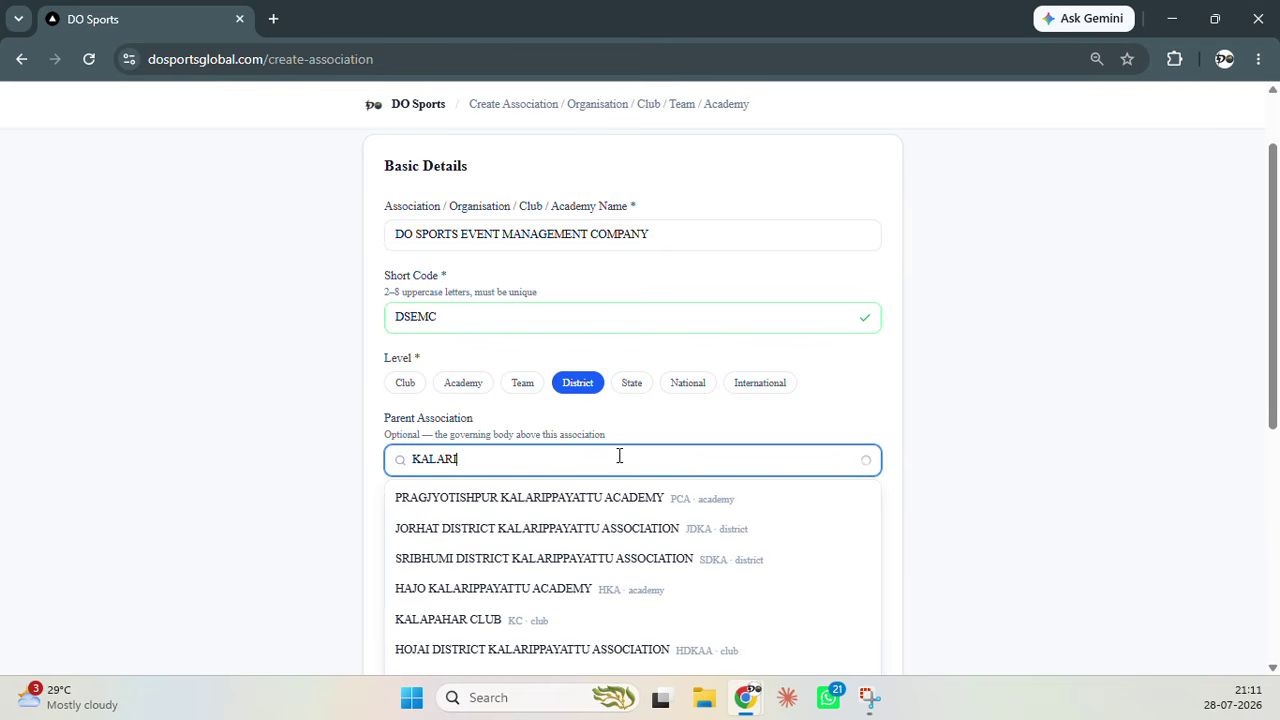
pyautogui.write('P')
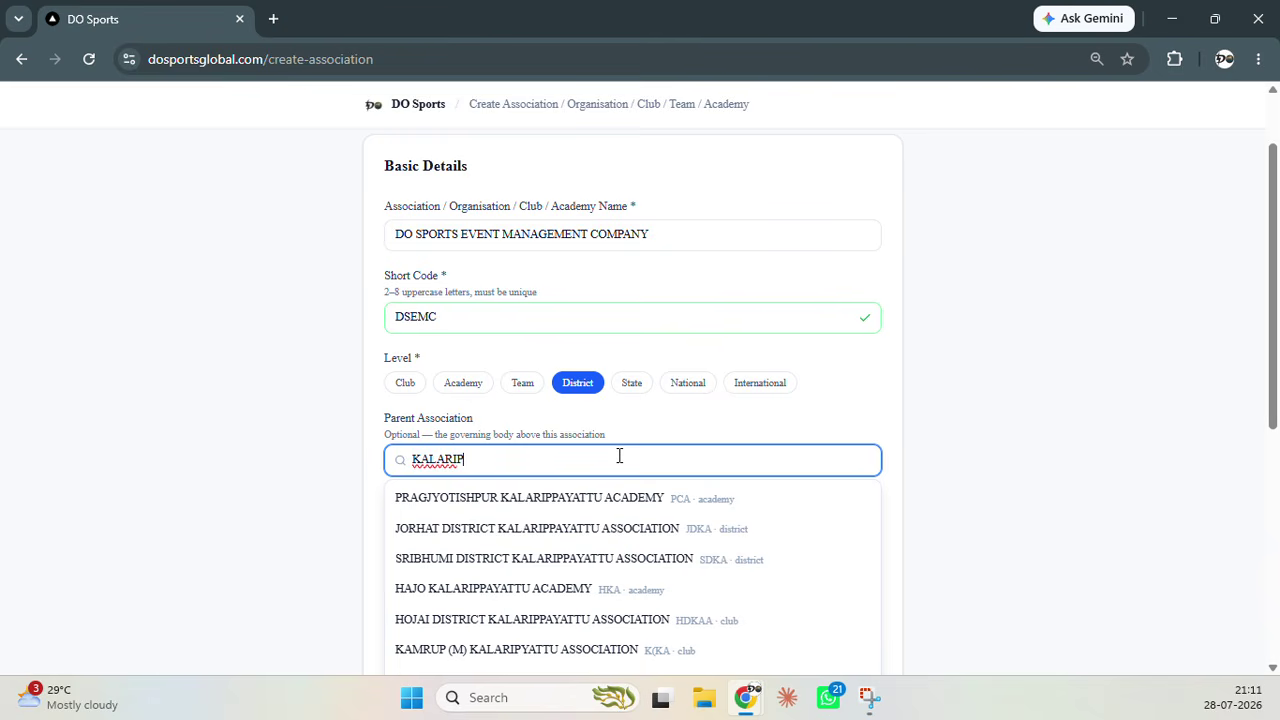
pyautogui.write('AYYATTU AS')
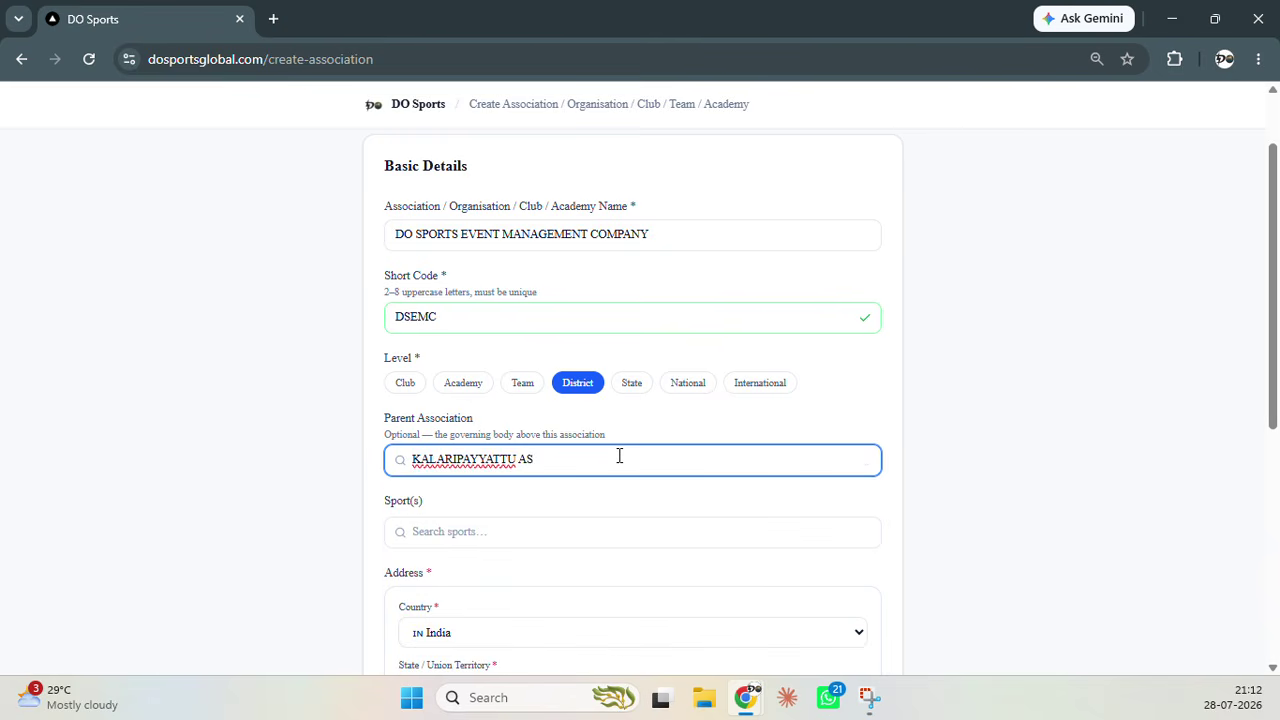
pyautogui.press('BackSpace')
pyautogui.press('BackSpace')
pyautogui.press('BackSpace')
pyautogui.press('BackSpace')
pyautogui.press('BackSpace')
pyautogui.press('BackSpace')
pyautogui.press('BackSpace')
pyautogui.press('BackSpace')
pyautogui.press('BackSpace')
pyautogui.press('BackSpace')
pyautogui.press('BackSpace')
pyautogui.press('BackSpace')
pyautogui.press('BackSpace')
pyautogui.press('BackSpace')
pyautogui.press('BackSpace')
pyautogui.press('BackSpace')
pyautogui.press('BackSpace')
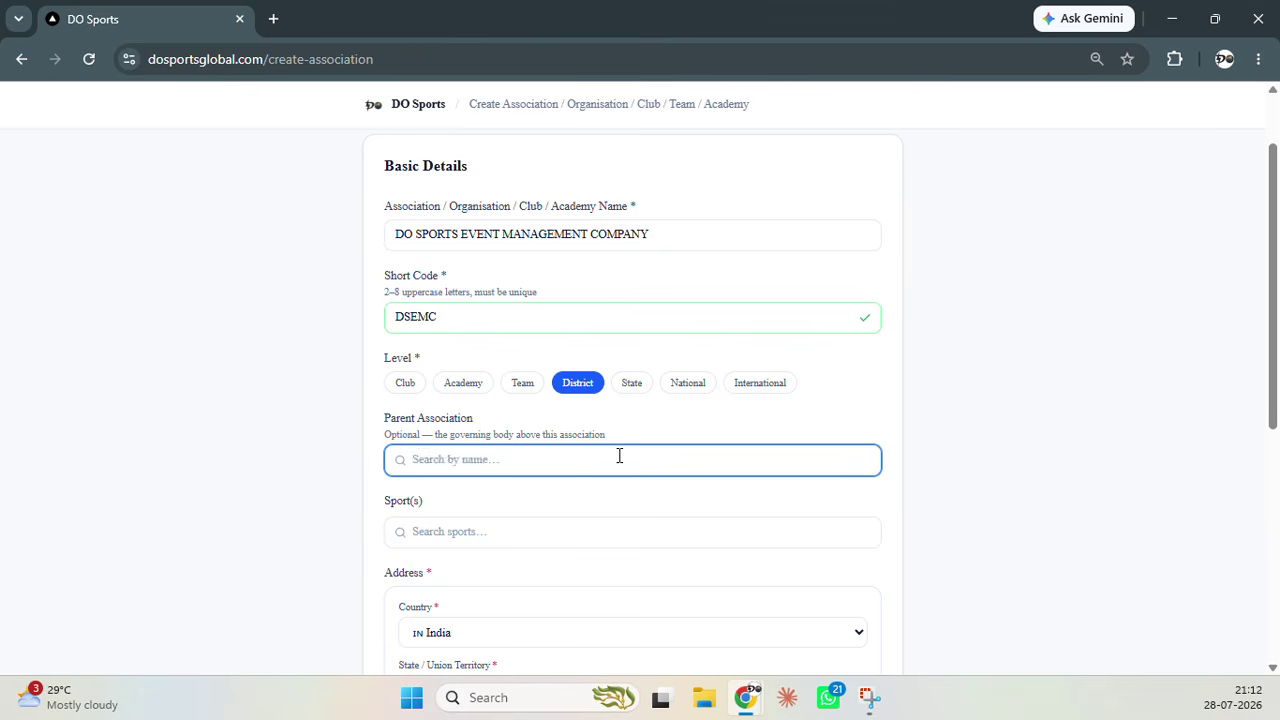
pyautogui.write('assam')
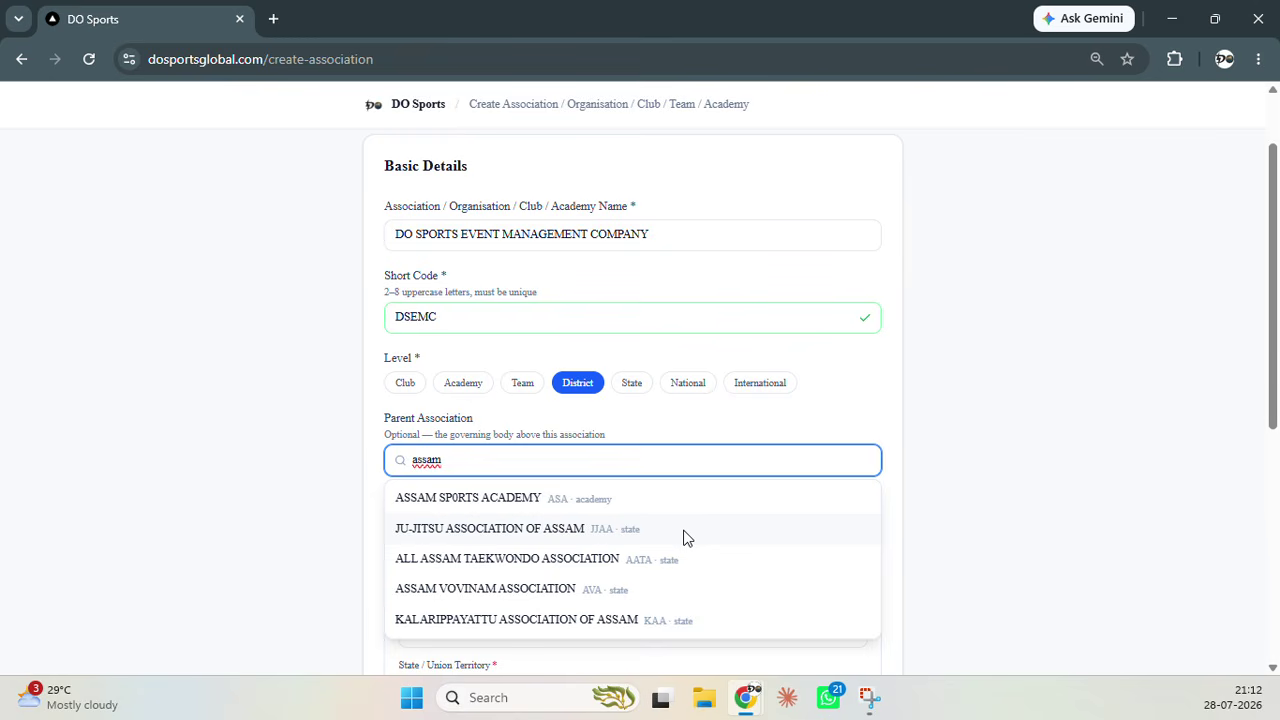
pyautogui.scroll(-5, 910, 475)
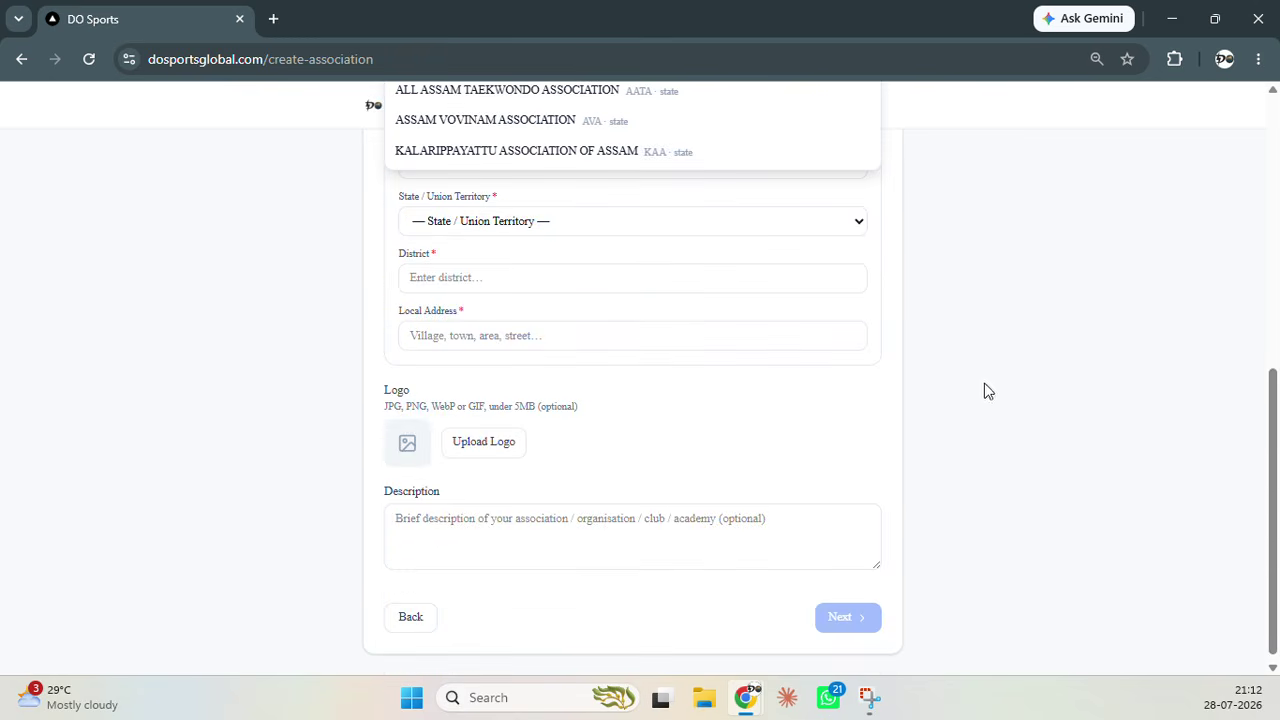
pyautogui.scroll(5, 984, 391)
pyautogui.click(571, 460)
pyautogui.press('BackSpace')
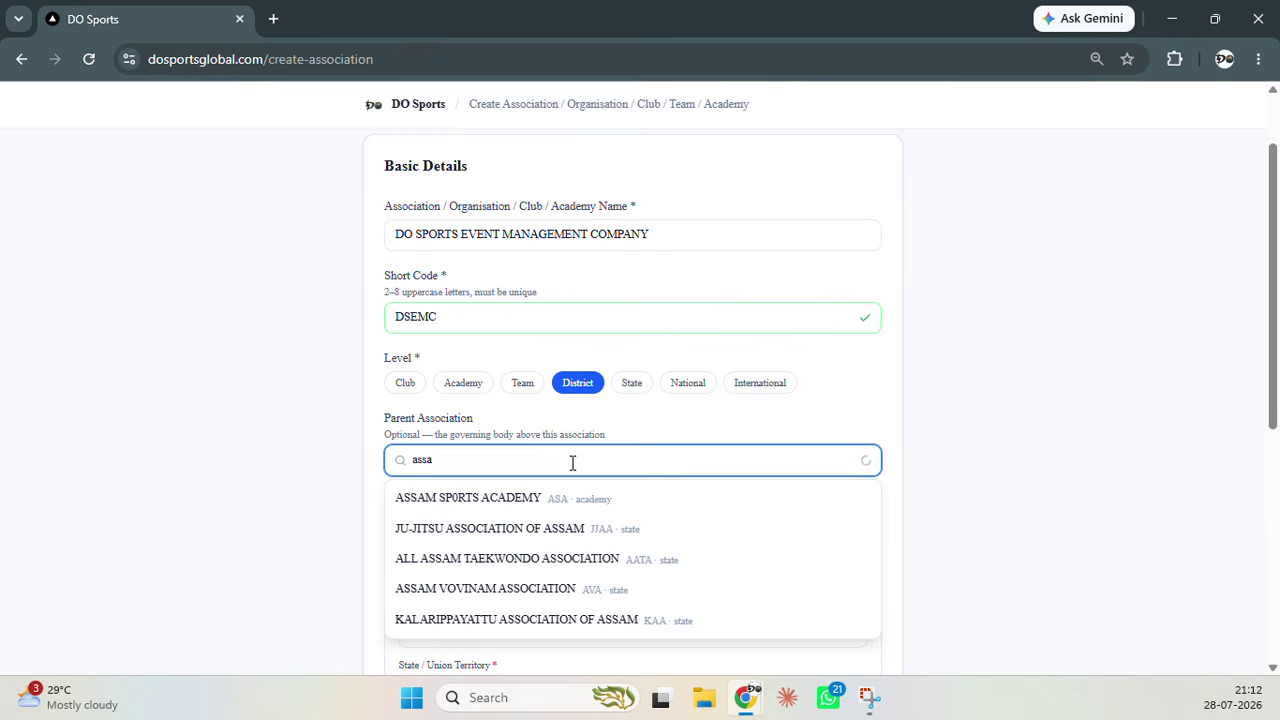
pyautogui.press('BackSpace')
pyautogui.press('BackSpace')
pyautogui.press('BackSpace')
pyautogui.press('BackSpace')
pyautogui.click(222, 476)
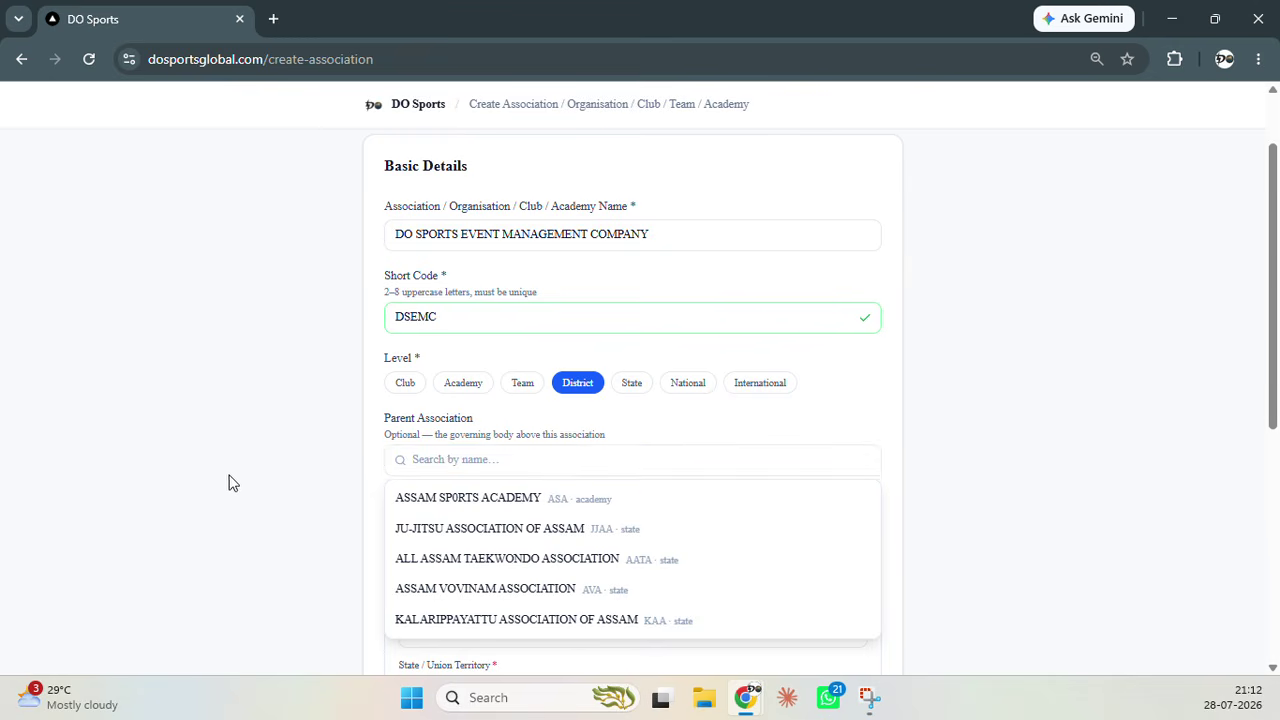
# Leave the state unchanged, then pick and remove ASSAM SPORTS ACADEMY so Parent stays empty
pyautogui.scroll(-4, 260, 400)
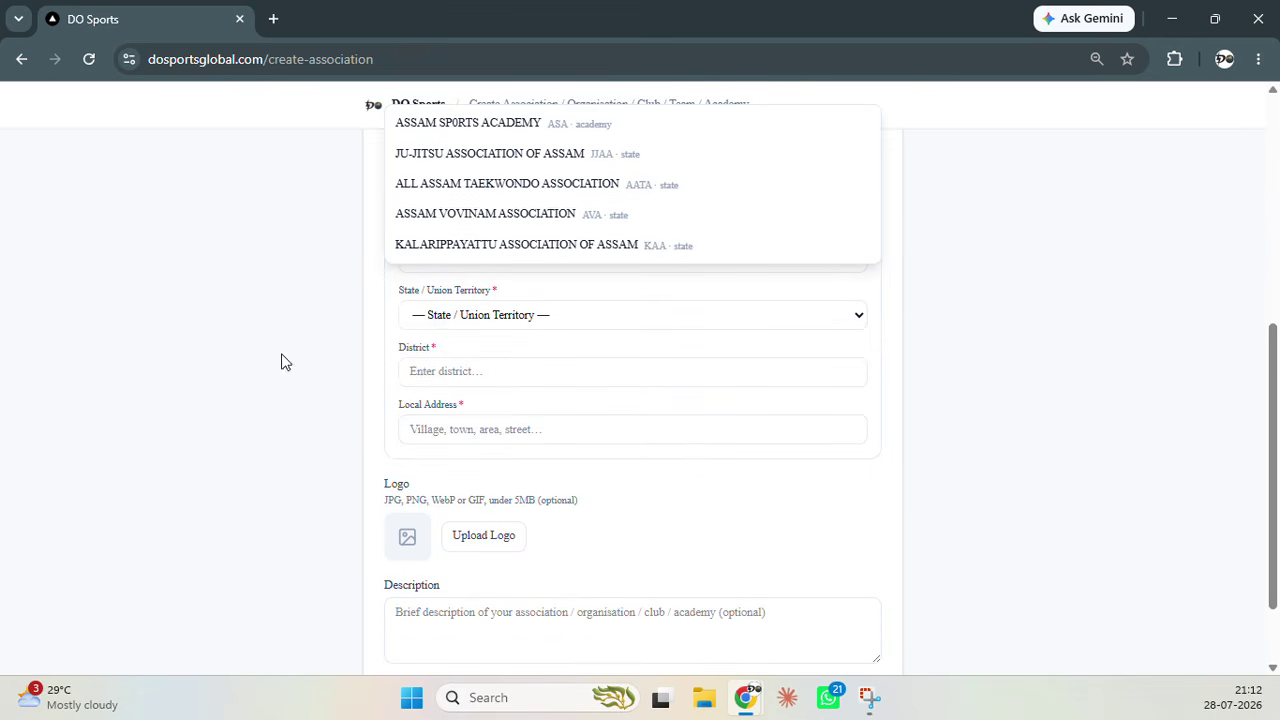
pyautogui.click(530, 318)
pyautogui.click(535, 317)
pyautogui.scroll(2, 789, 314)
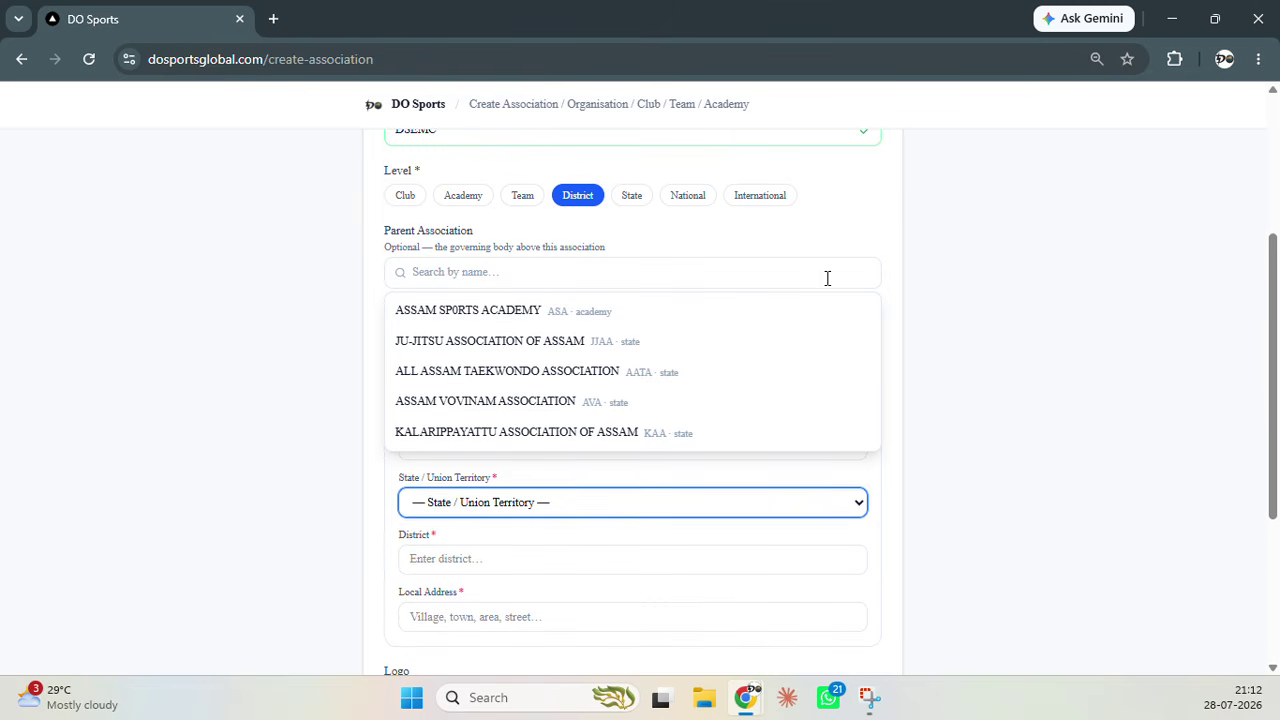
pyautogui.click(934, 259)
pyautogui.click(820, 271)
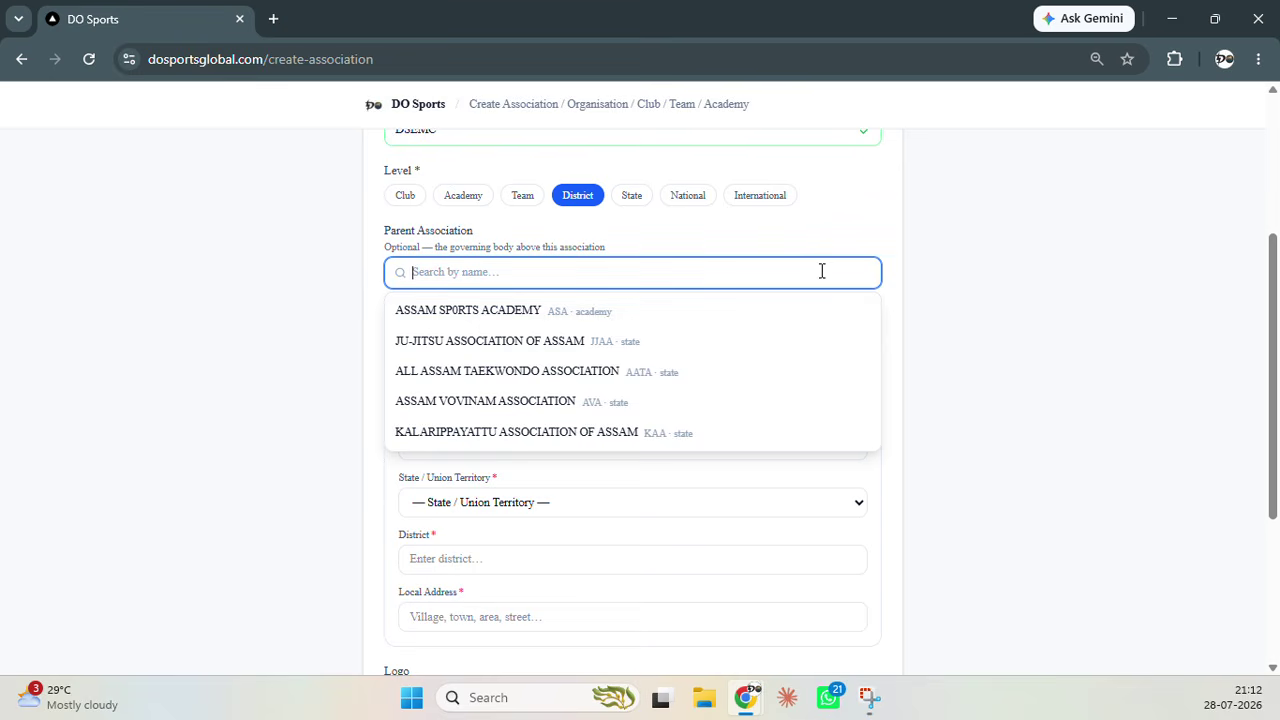
pyautogui.click(573, 313)
pyautogui.click(551, 271)
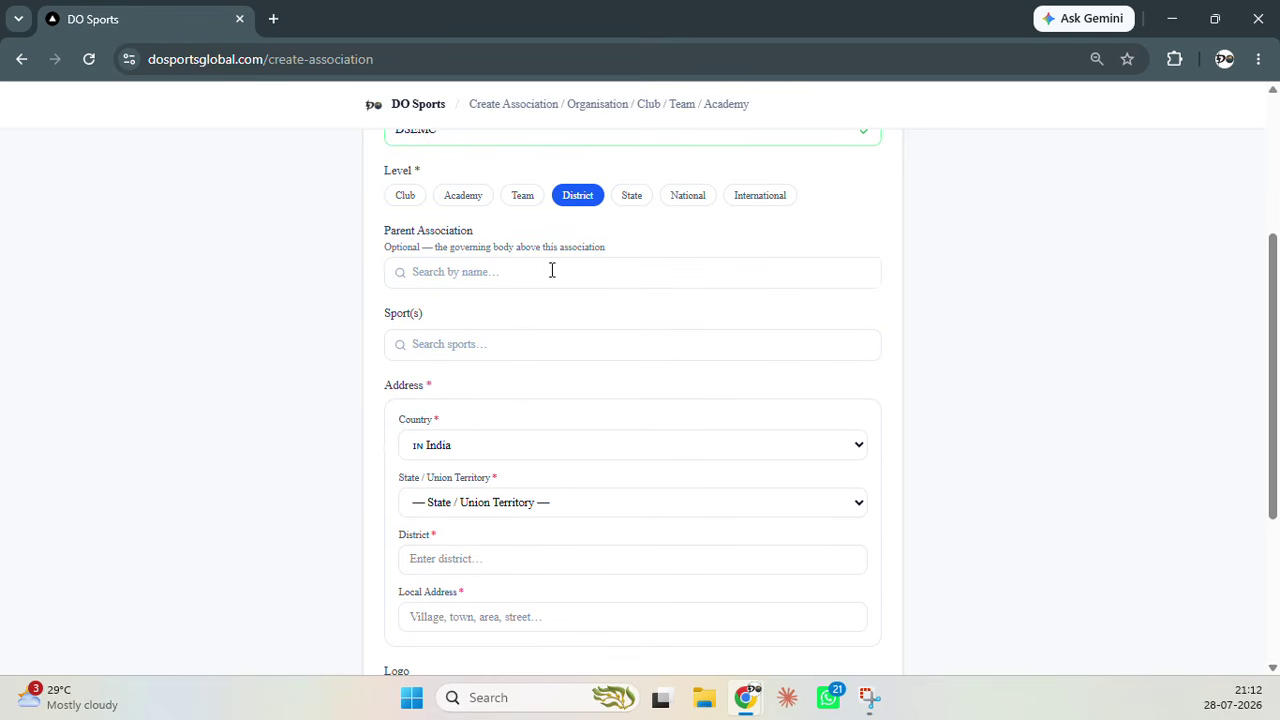
pyautogui.click(468, 348)
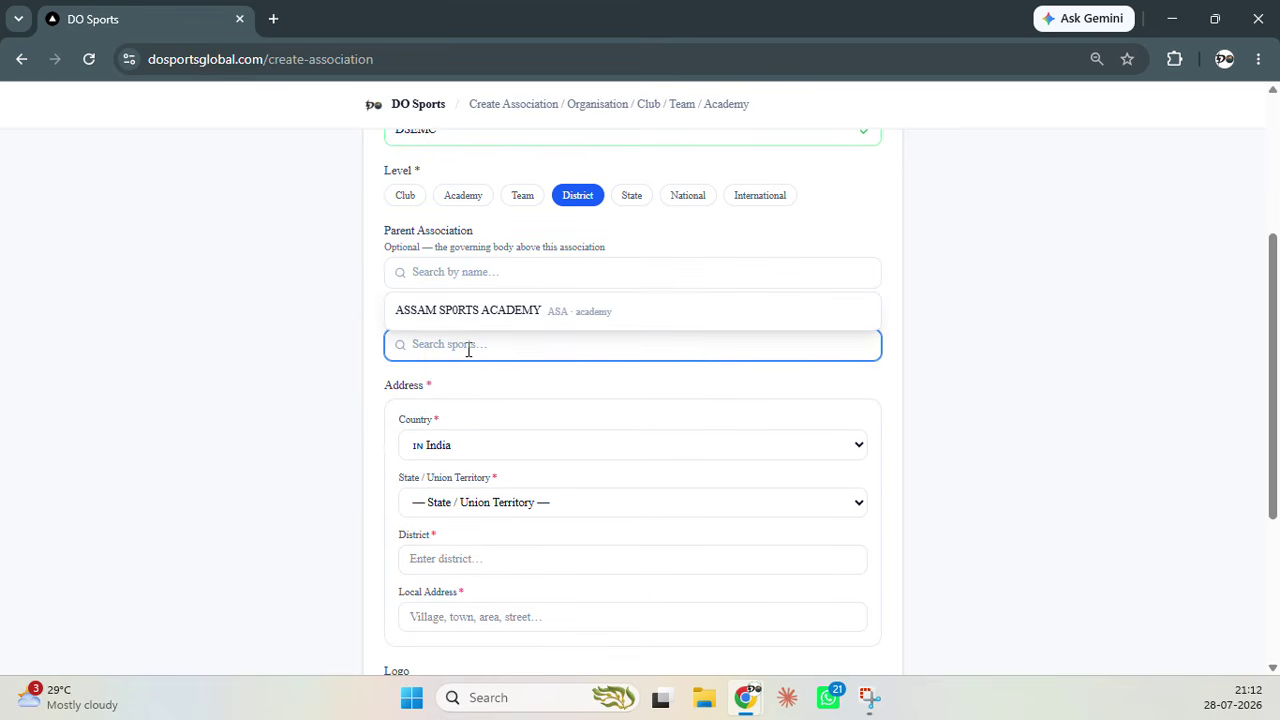
pyautogui.write('Taekwon')
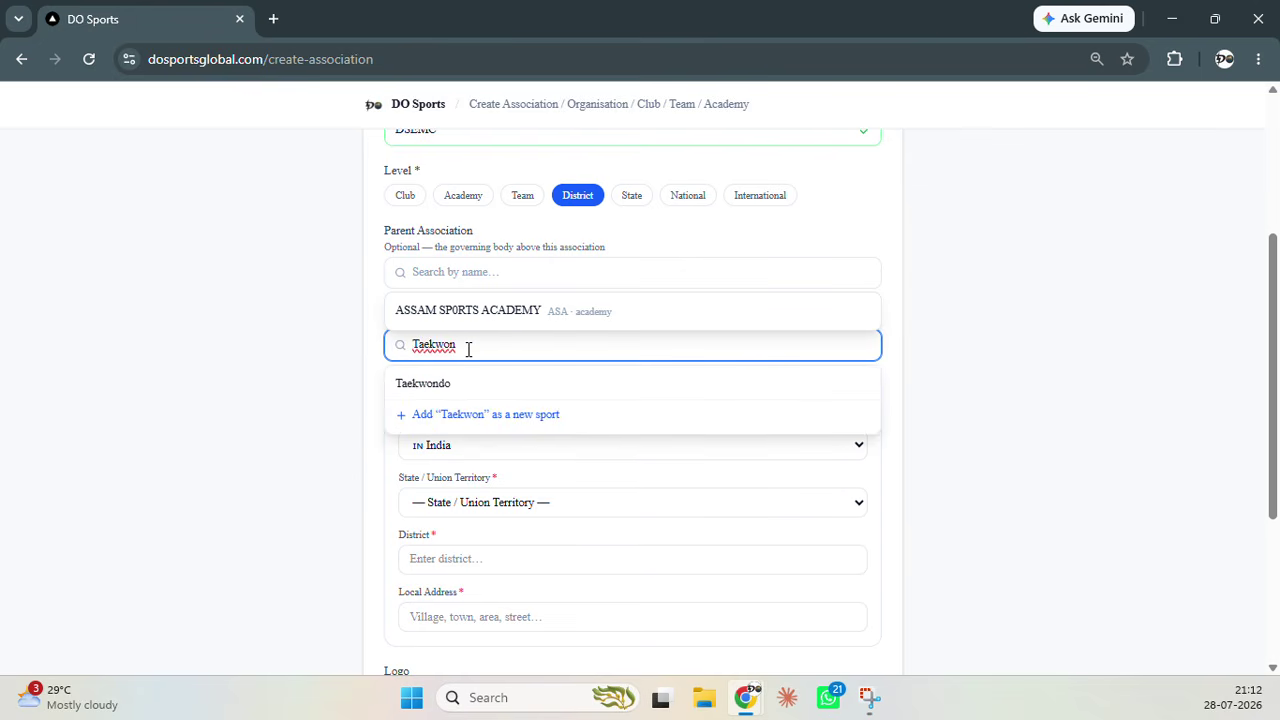
pyautogui.click(474, 386)
pyautogui.click(517, 369)
pyautogui.write('A')
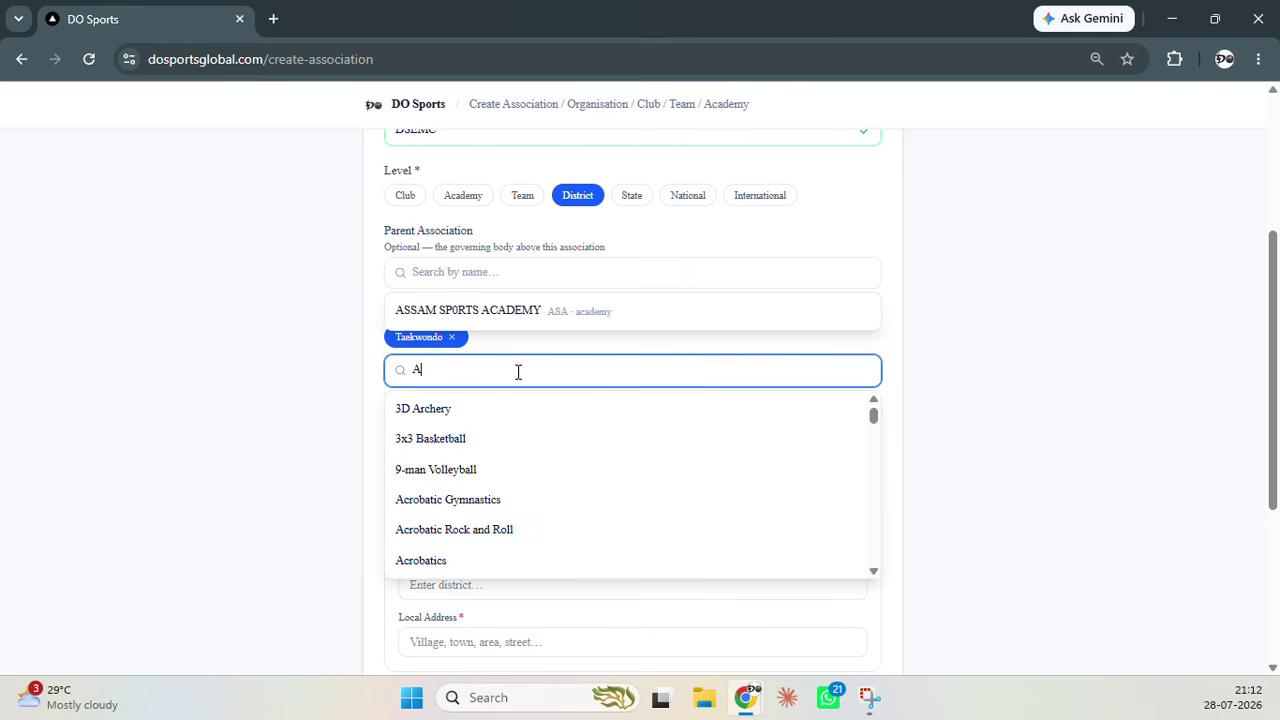
pyautogui.press('BackSpace')
pyautogui.write('KALA')
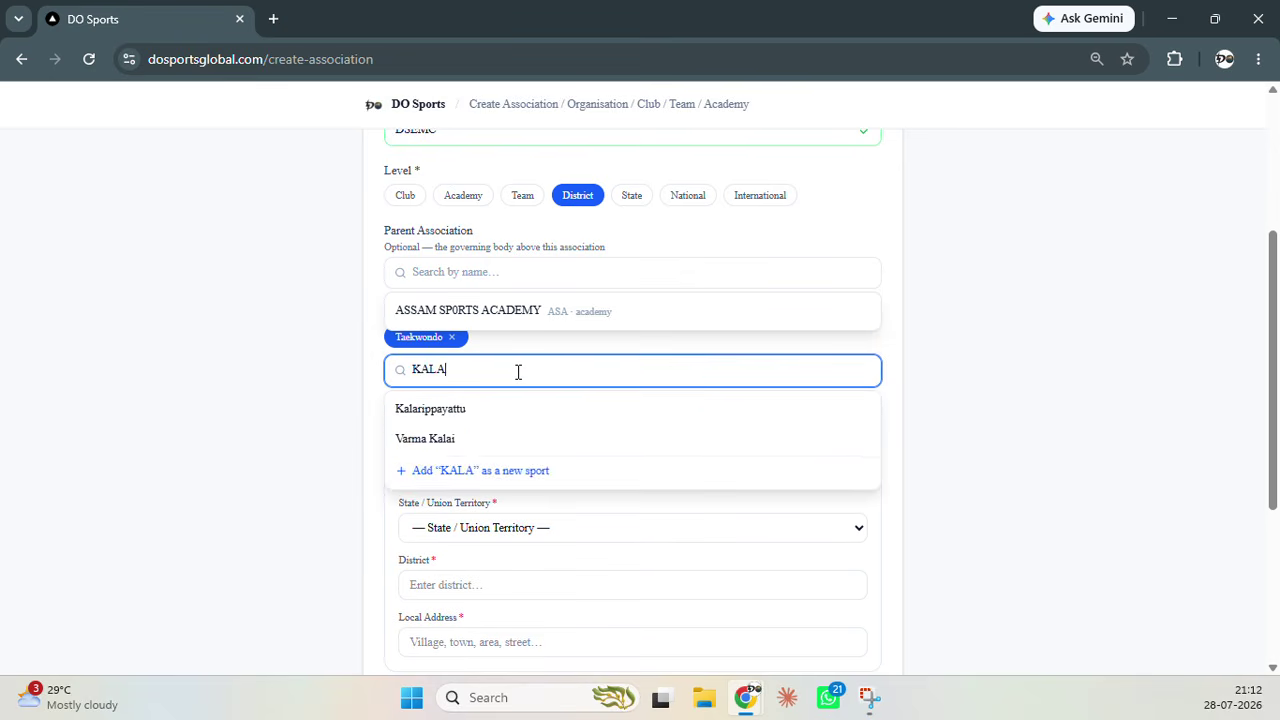
pyautogui.click(520, 418)
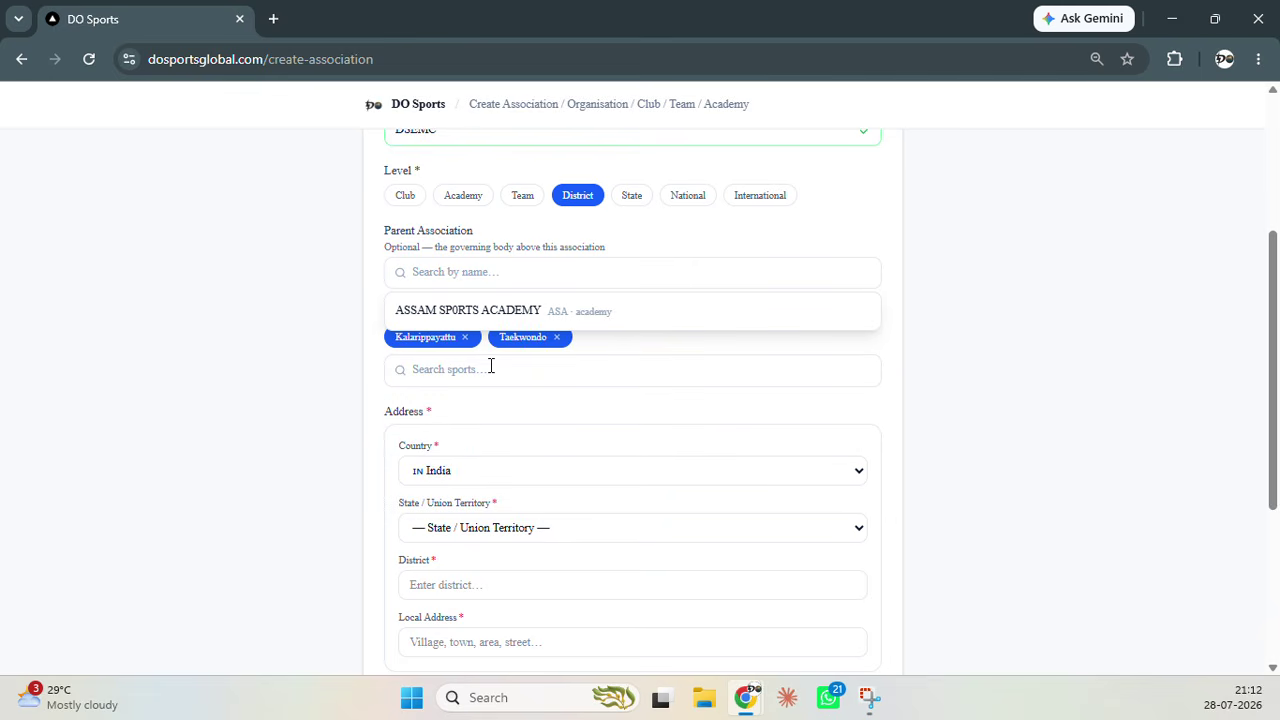
pyautogui.click(464, 338)
pyautogui.click(453, 338)
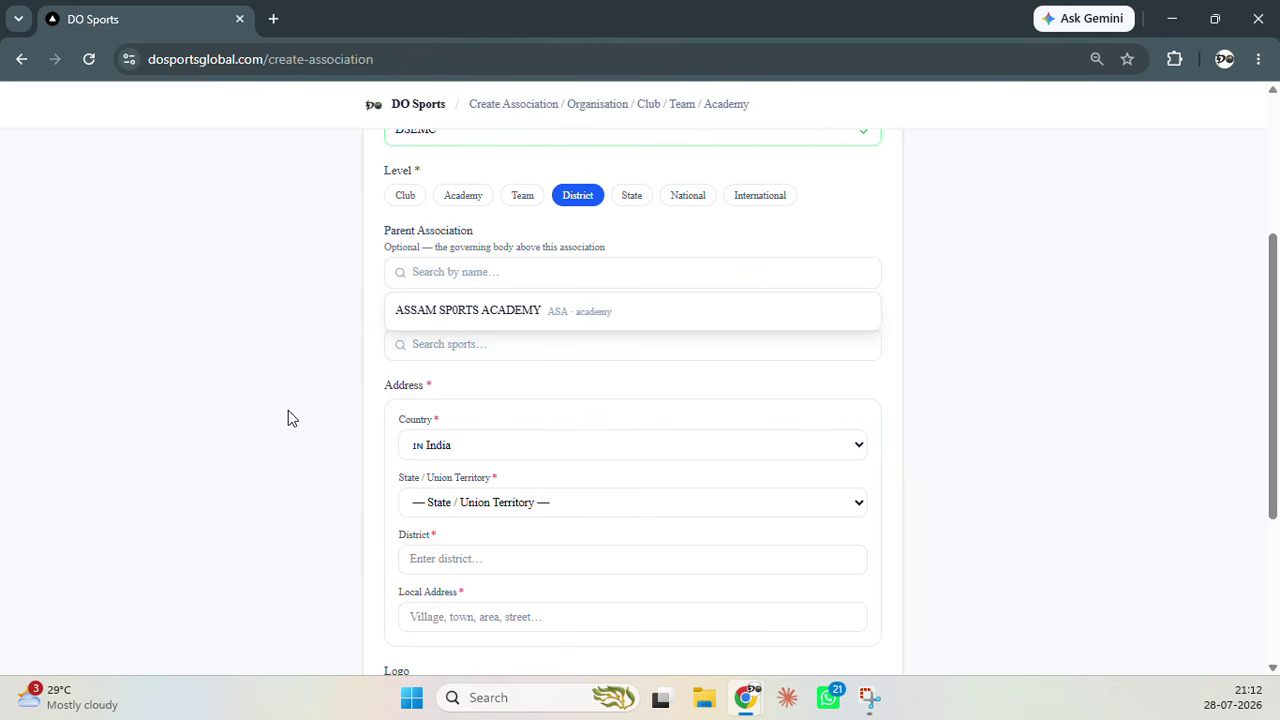
# Keep India as the country and set the state to Karnataka and district to Haveri
pyautogui.scroll(-2, 295, 412)
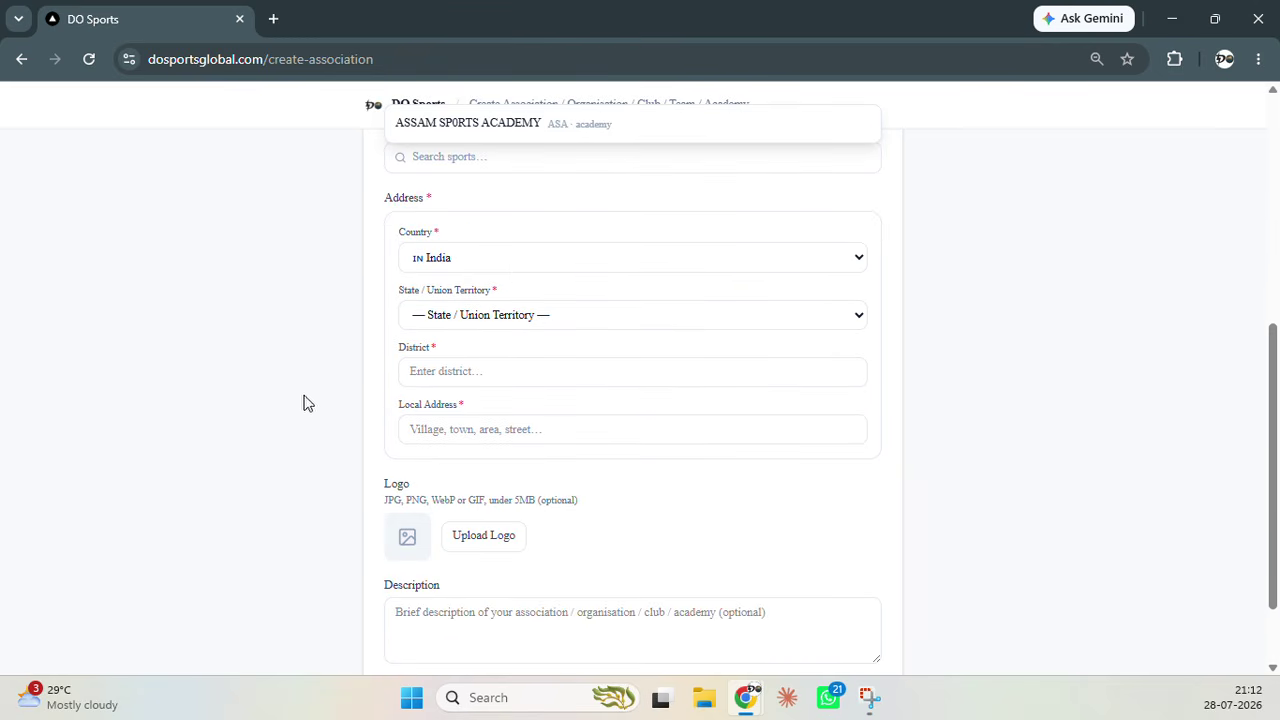
pyautogui.scroll(-1, 447, 437)
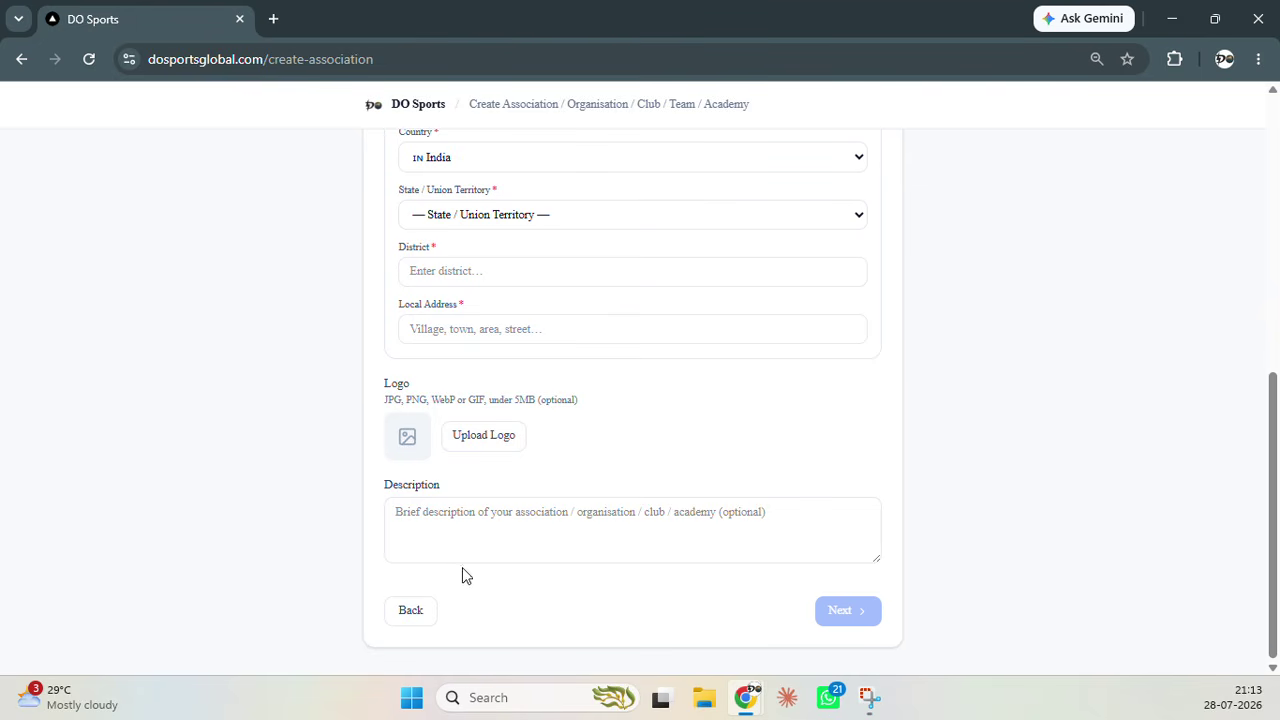
pyautogui.click(551, 536)
pyautogui.scroll(10, 717, 517)
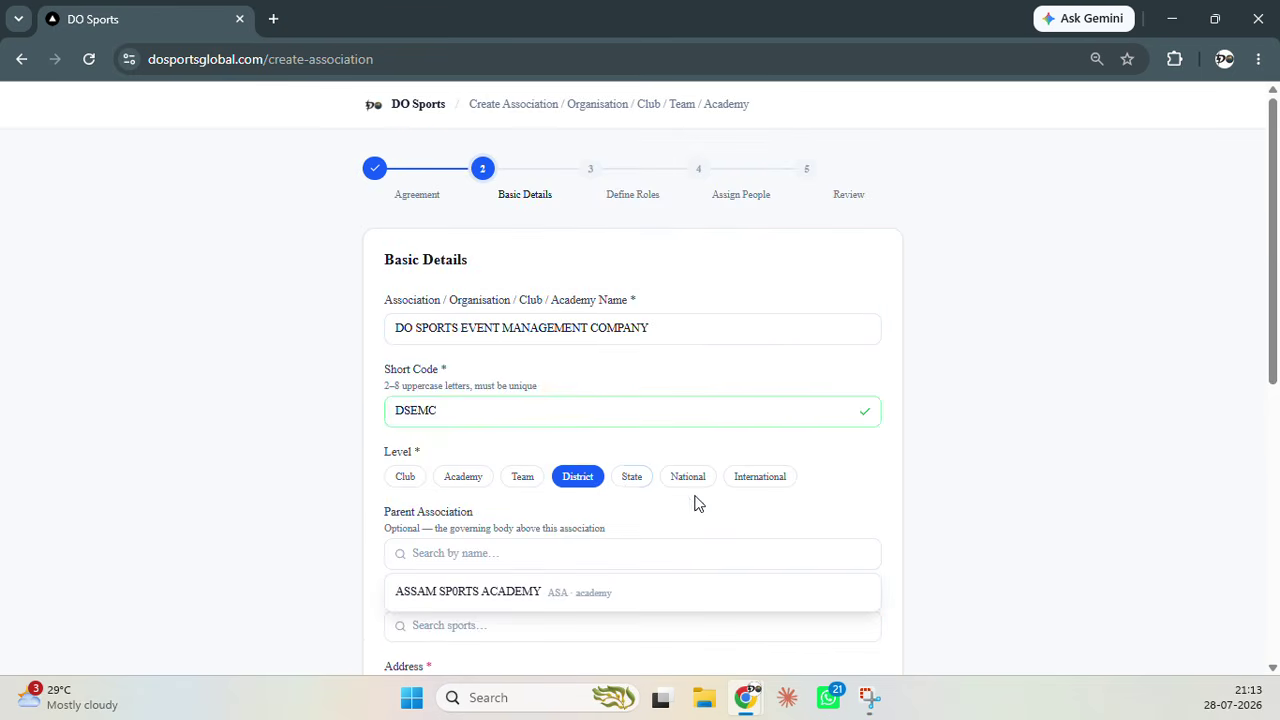
pyautogui.scroll(-10, 694, 503)
pyautogui.scroll(2, 599, 265)
pyautogui.click(566, 351)
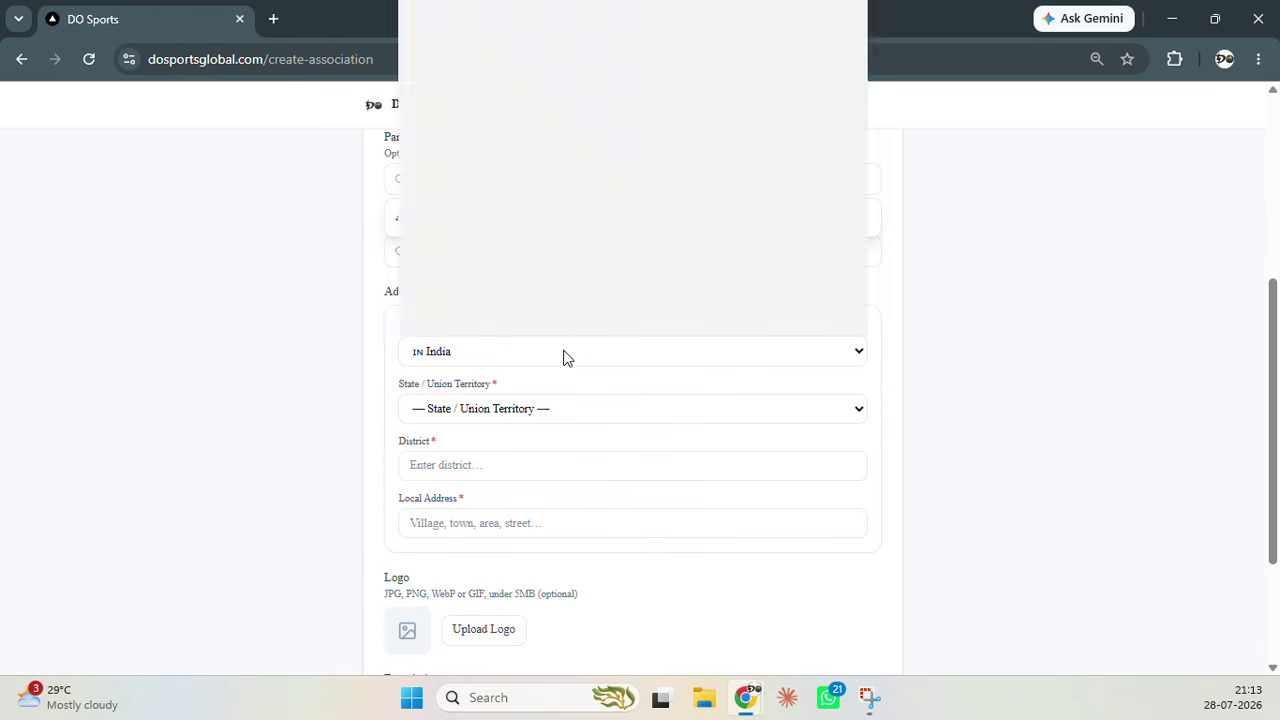
pyautogui.click(553, 420)
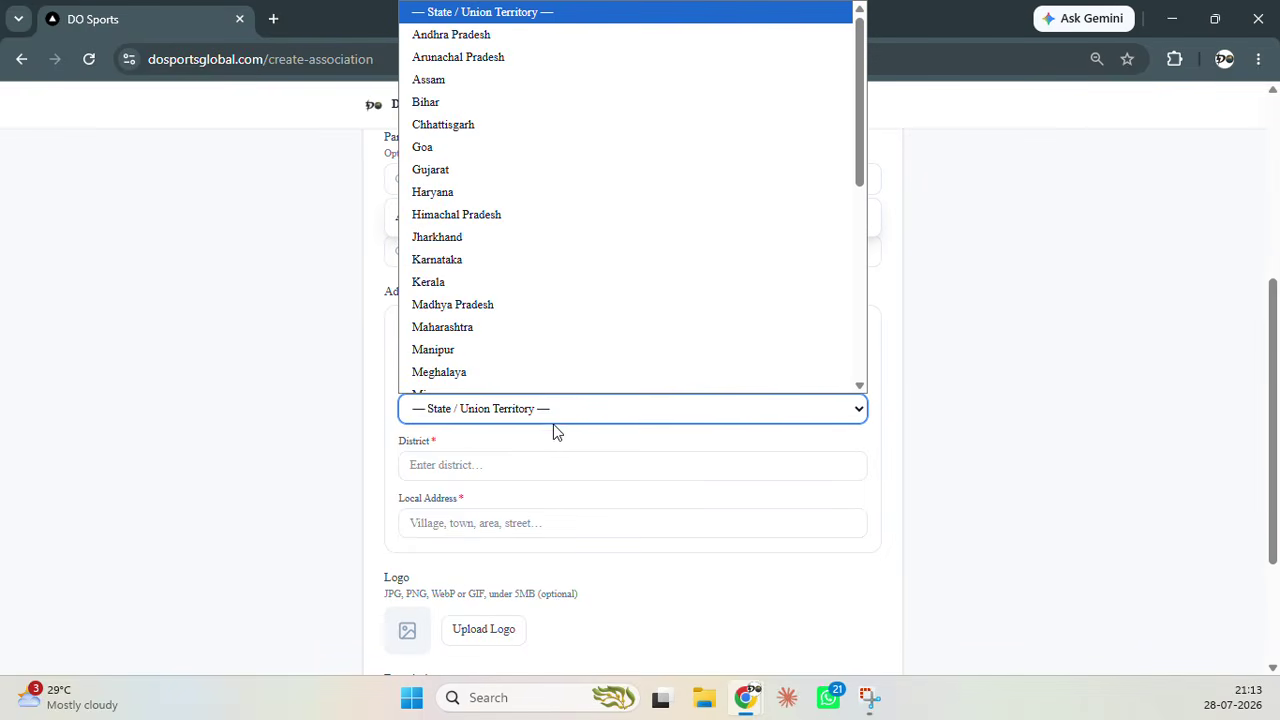
pyautogui.click(521, 256)
pyautogui.click(535, 466)
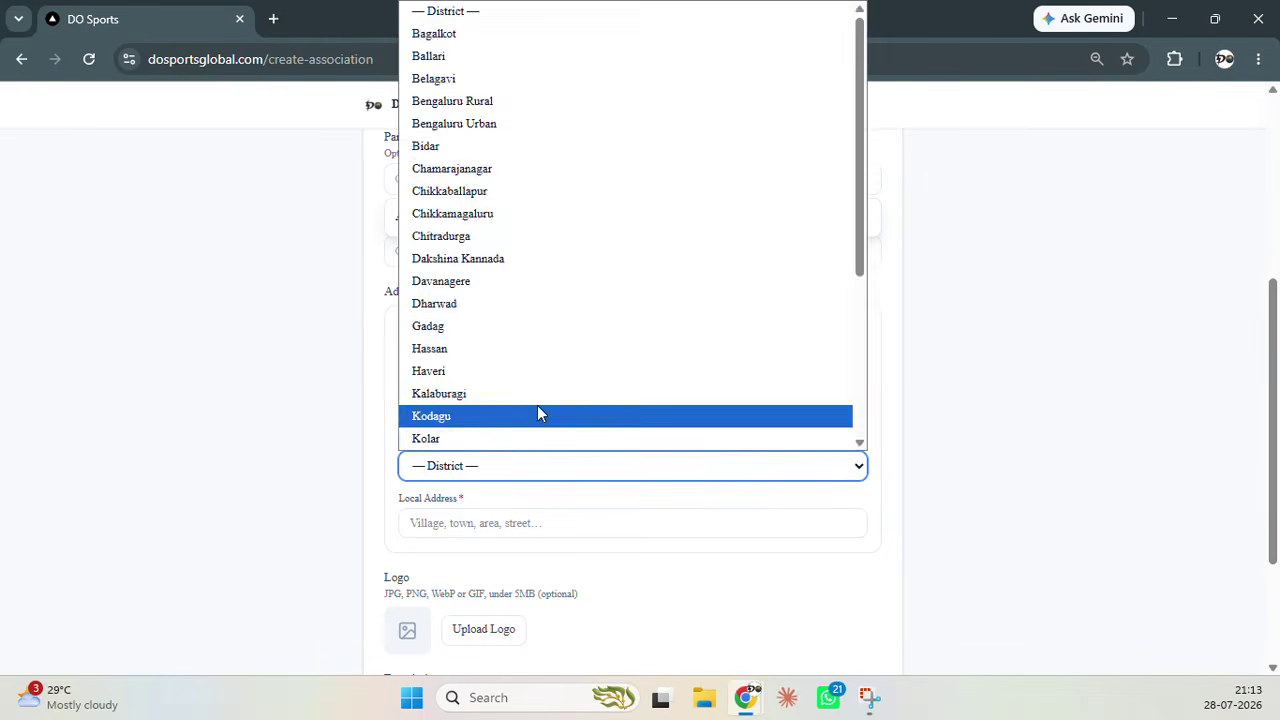
pyautogui.click(537, 369)
# Enter 'xvvv' as the local address and continue to Define Roles
pyautogui.scroll(-2, 540, 413)
pyautogui.click(524, 340)
pyautogui.write('xvvv')
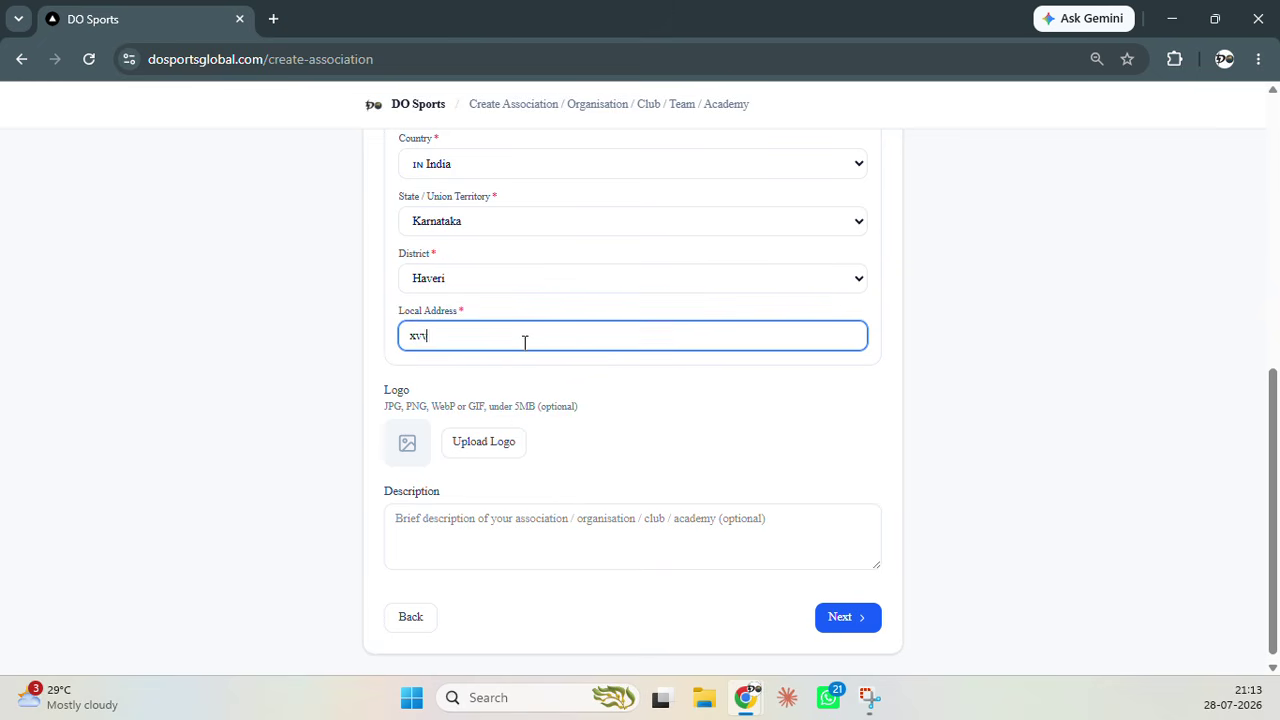
pyautogui.click(847, 615)
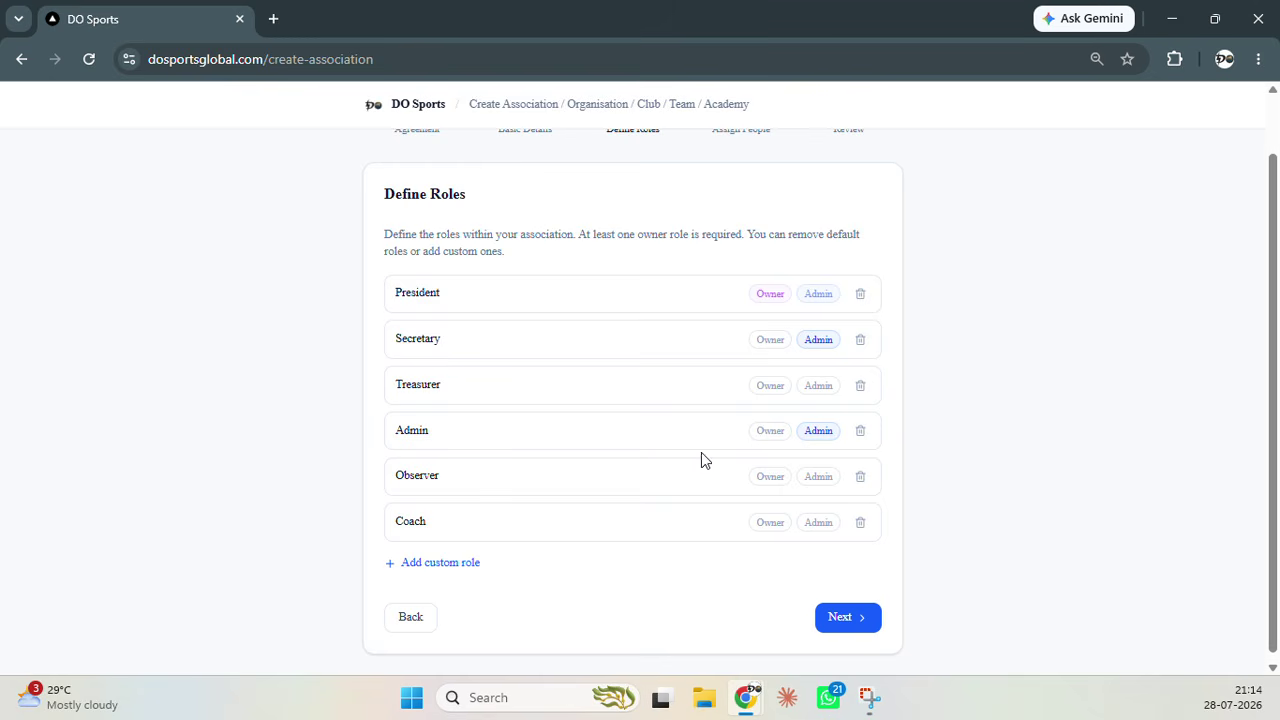
# Make Coach the sole owner role, drop President's owner and Secretary/Admin admin flags, then continue
pyautogui.click(769, 524)
pyautogui.click(770, 293)
pyautogui.click(820, 340)
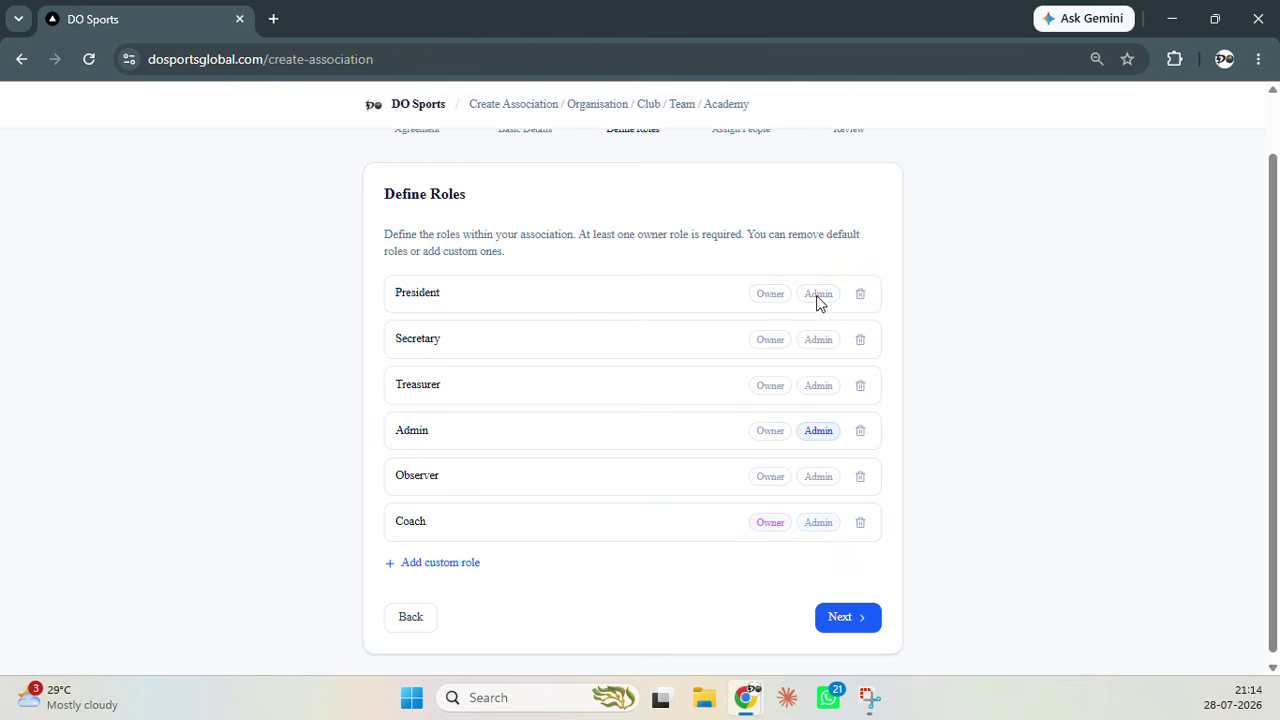
pyautogui.click(824, 433)
pyautogui.click(844, 616)
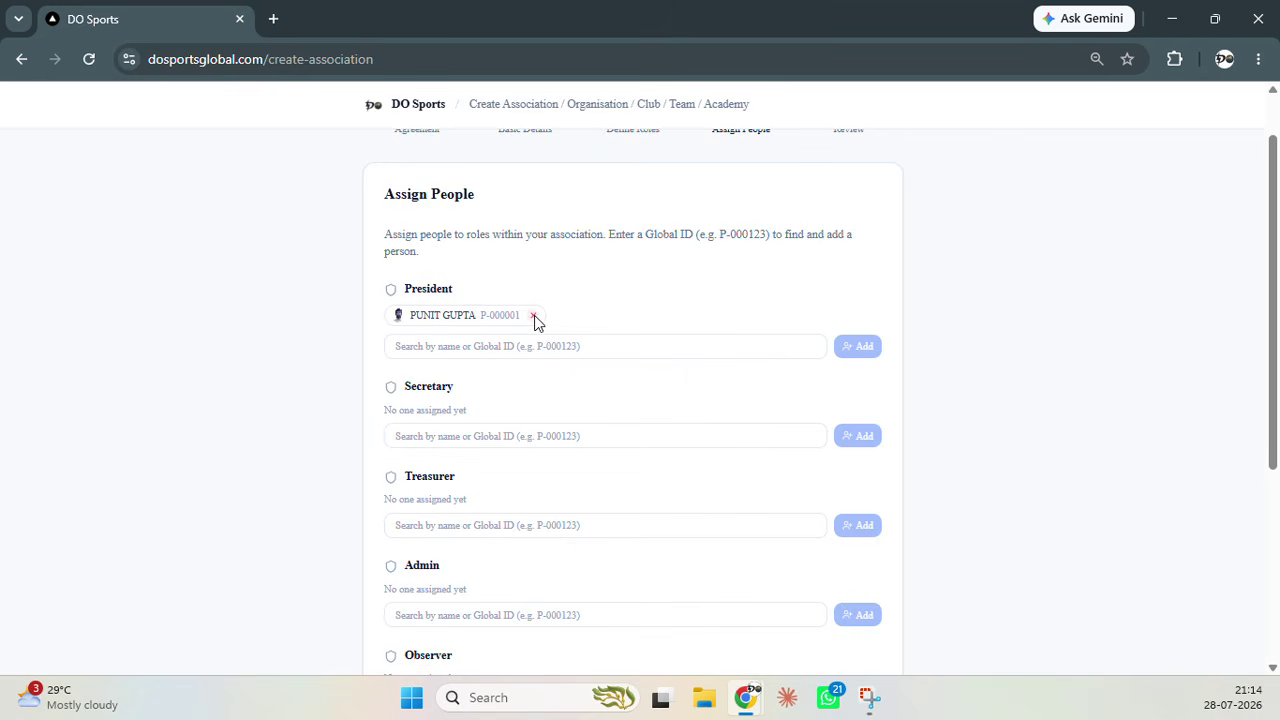
# Remove the President's assignee, add a searched member as Coach, and continue to review
pyautogui.click(534, 317)
pyautogui.scroll(-3, 534, 325)
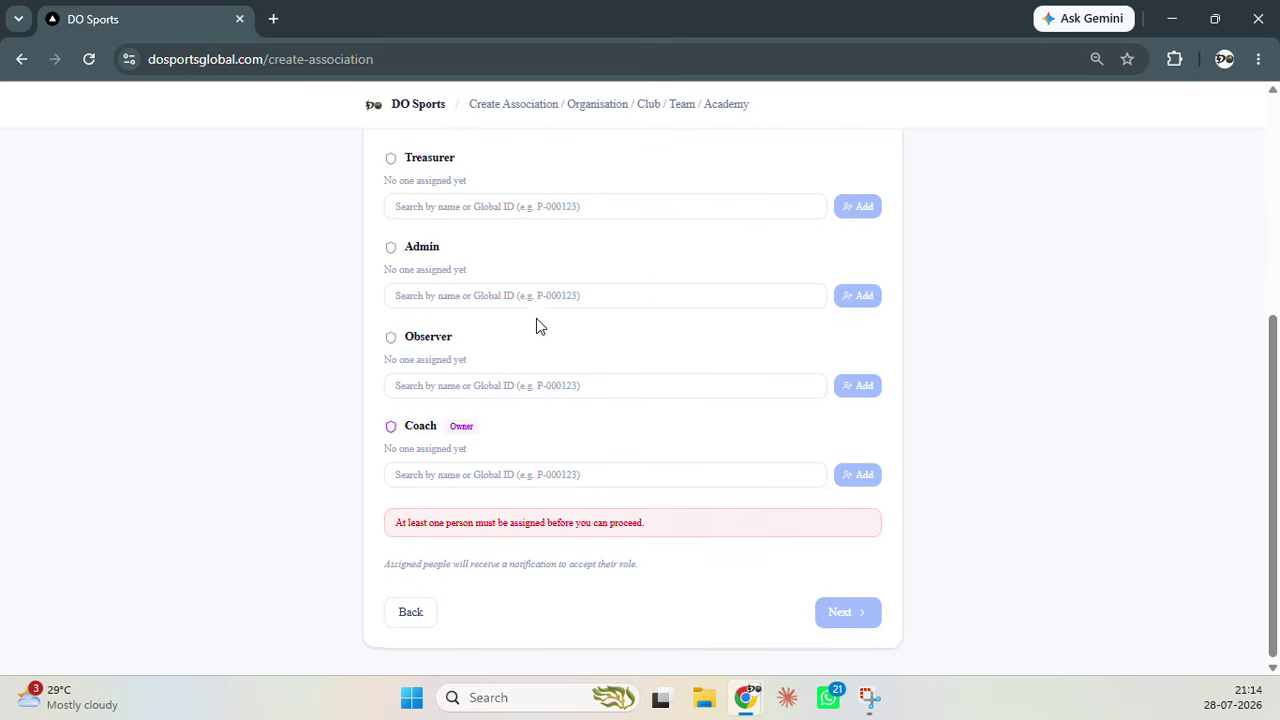
pyautogui.click(553, 472)
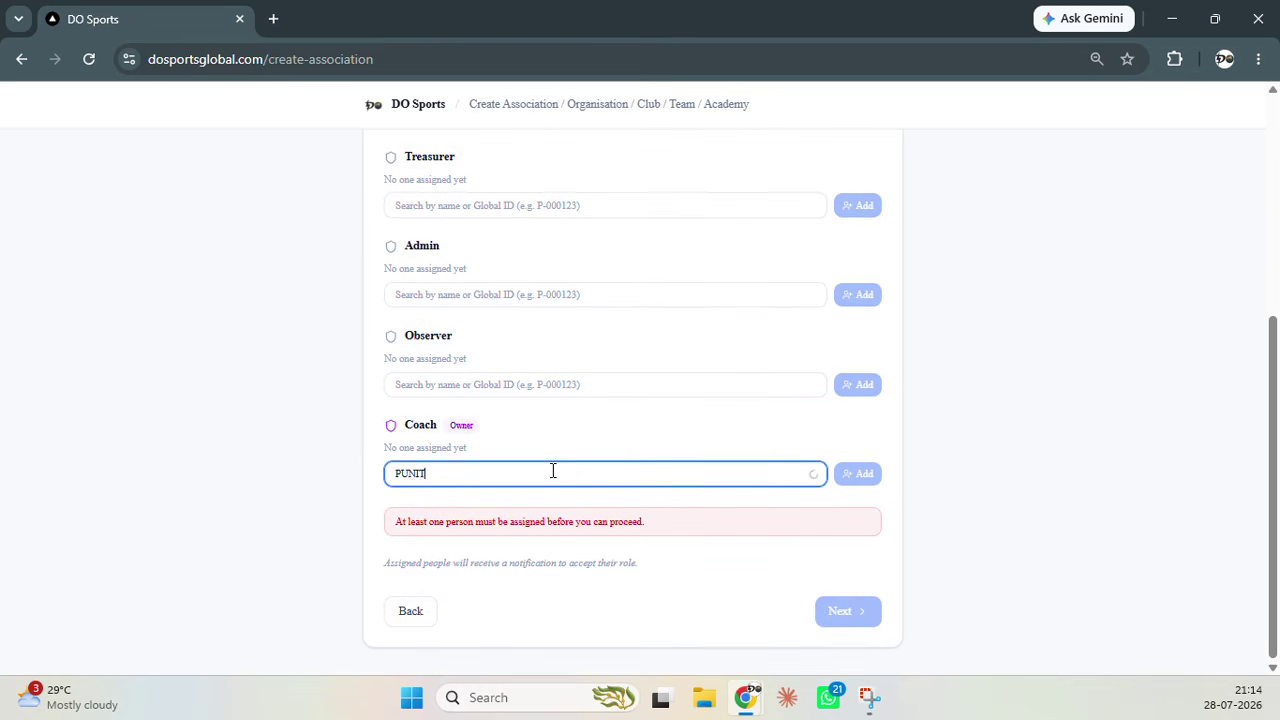
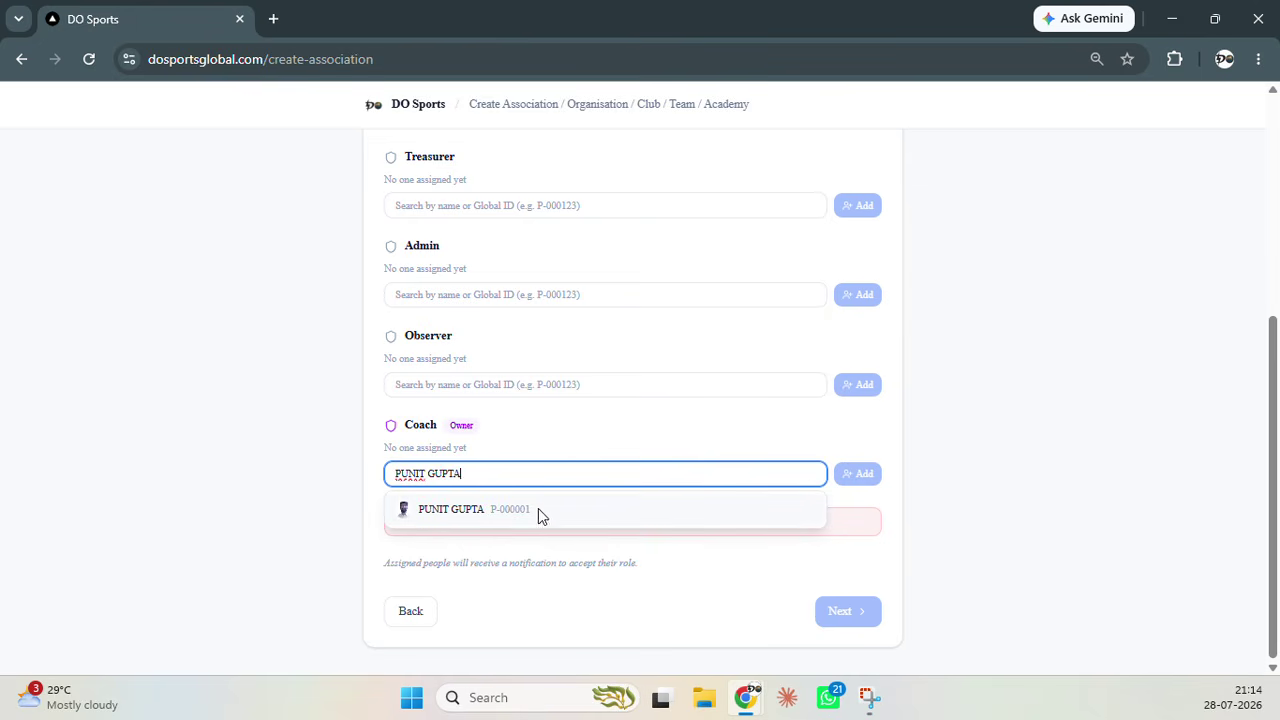
pyautogui.click(504, 512)
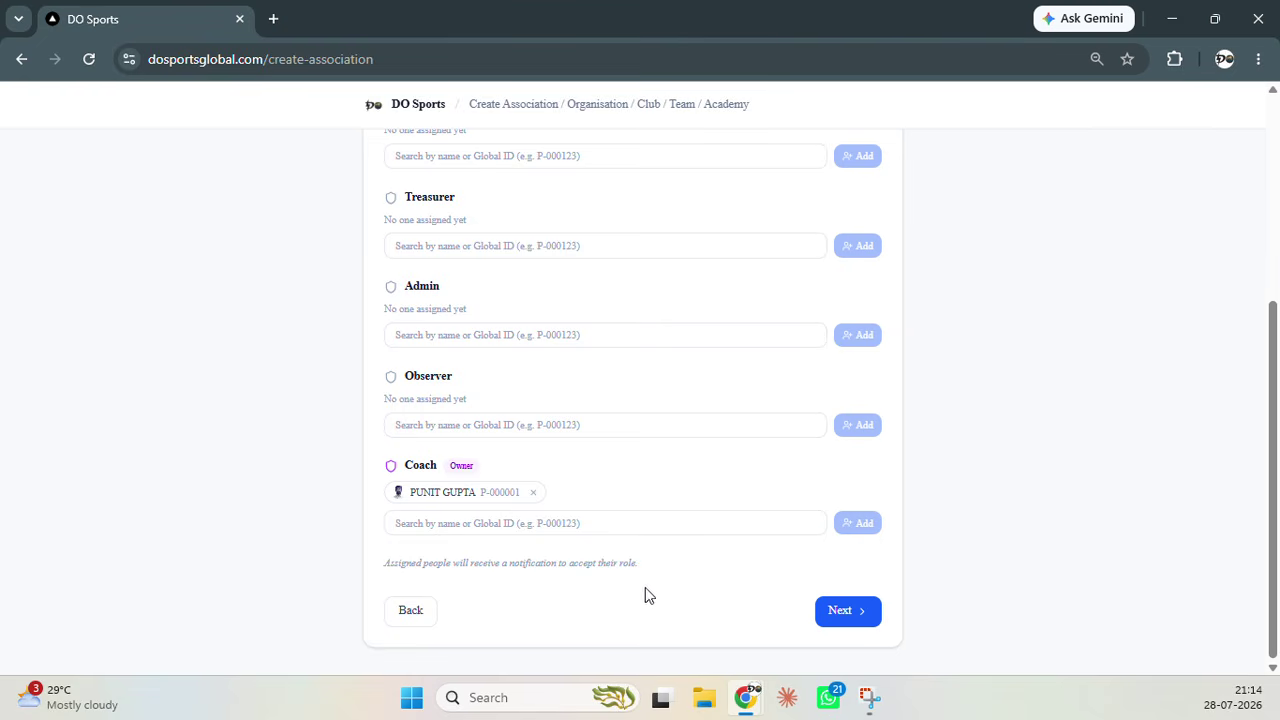
pyautogui.click(843, 610)
# Scroll through the Review & Create summary, step back, then return to the individual dashboard
pyautogui.scroll(5, 703, 386)
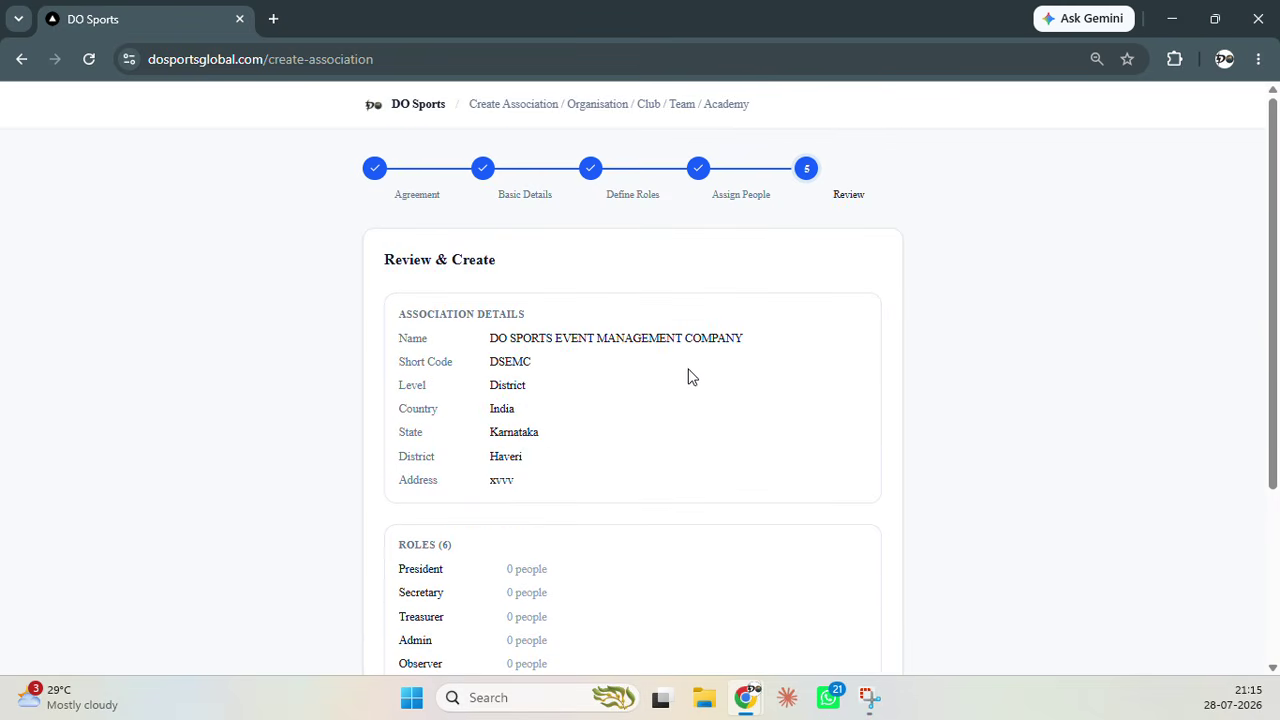
pyautogui.scroll(-1, 530, 355)
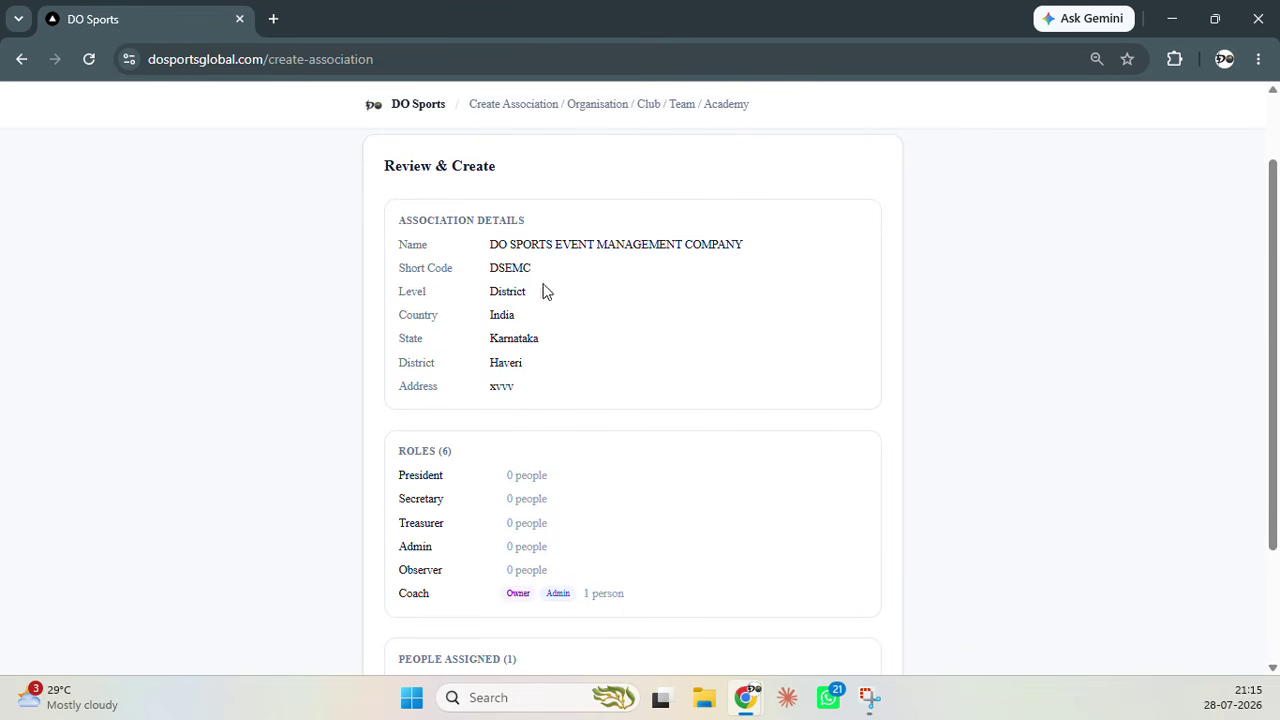
pyautogui.scroll(-2, 526, 340)
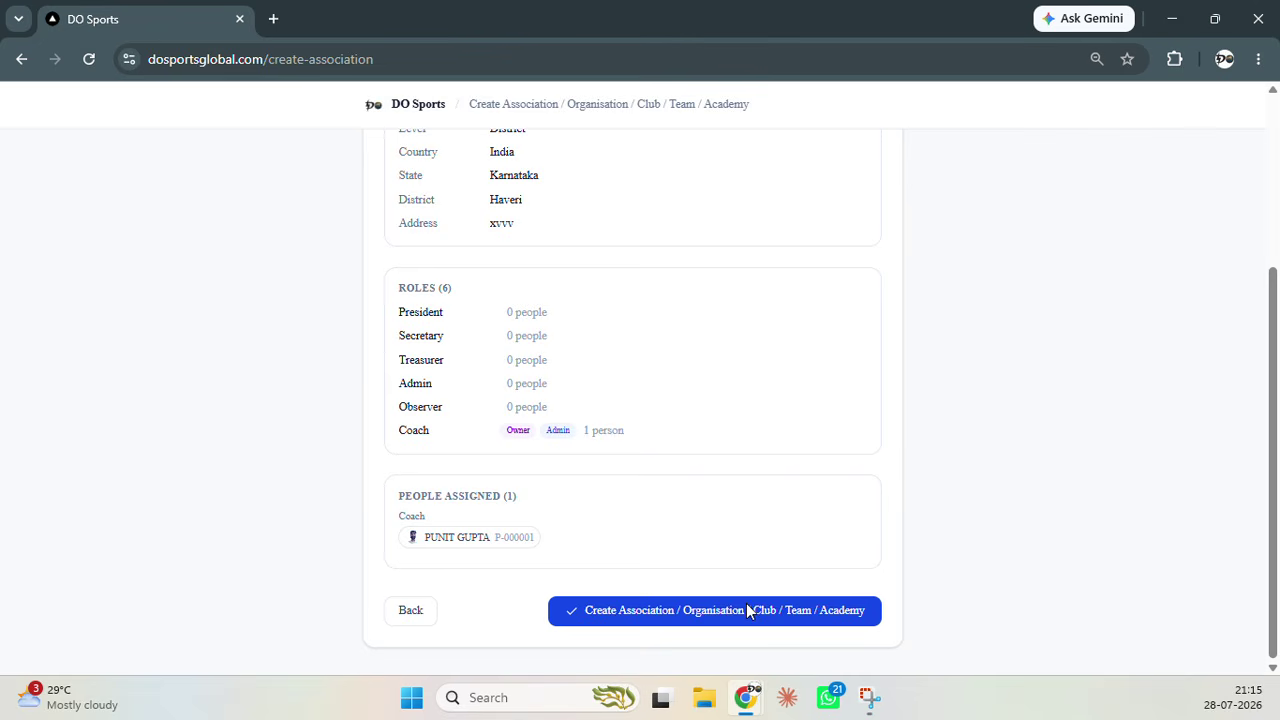
pyautogui.click(410, 615)
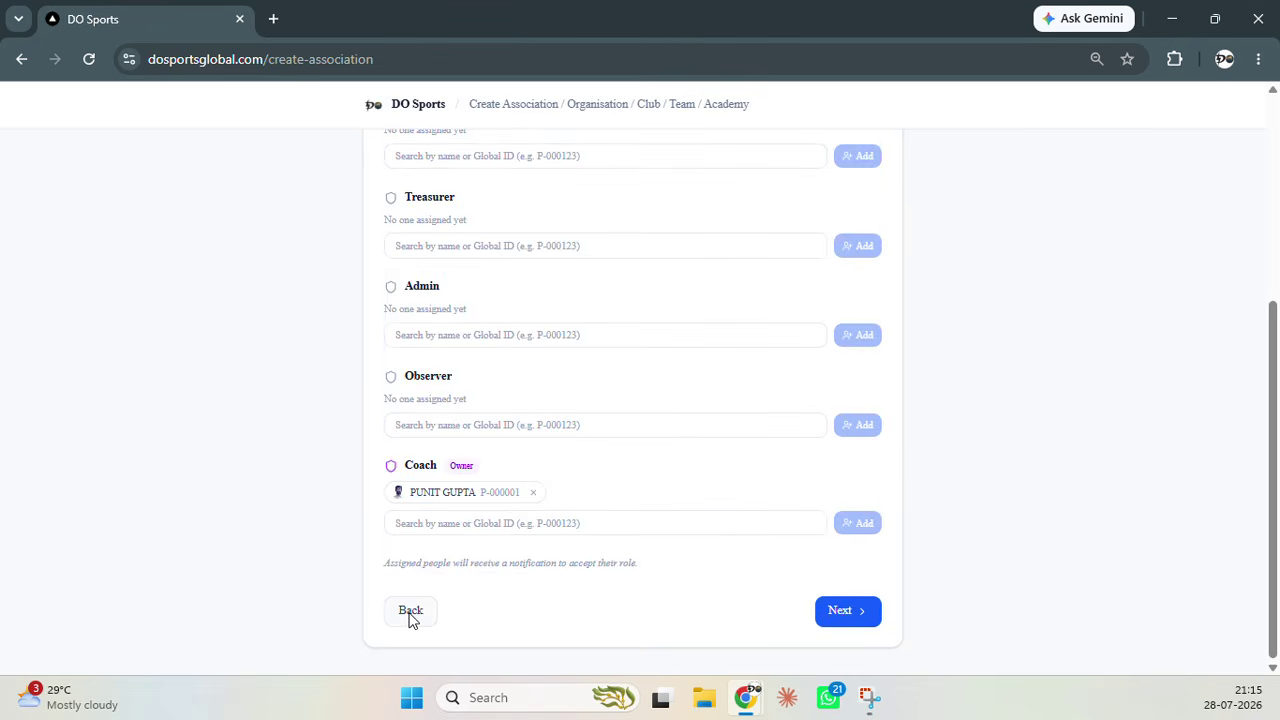
pyautogui.click(20, 62)
# Switch accounts to the DO SPORTS MANAGEMENT association's overview
pyautogui.click(1216, 105)
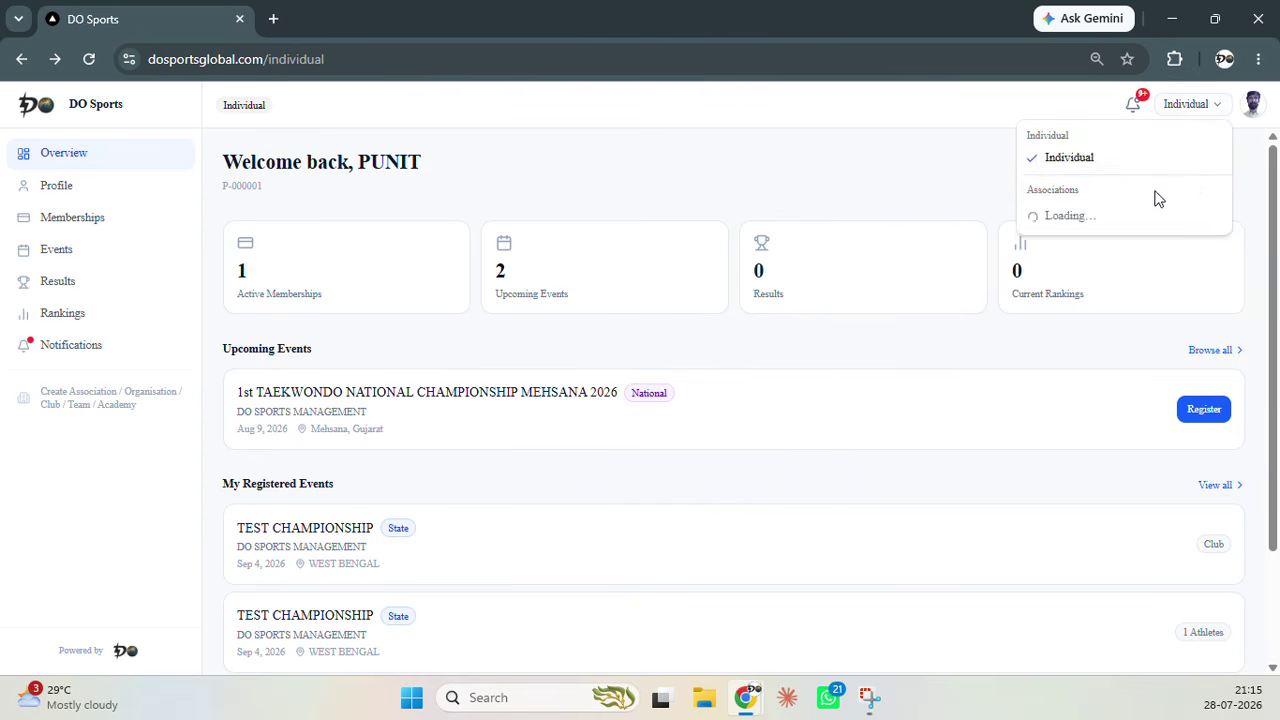
pyautogui.click(1151, 292)
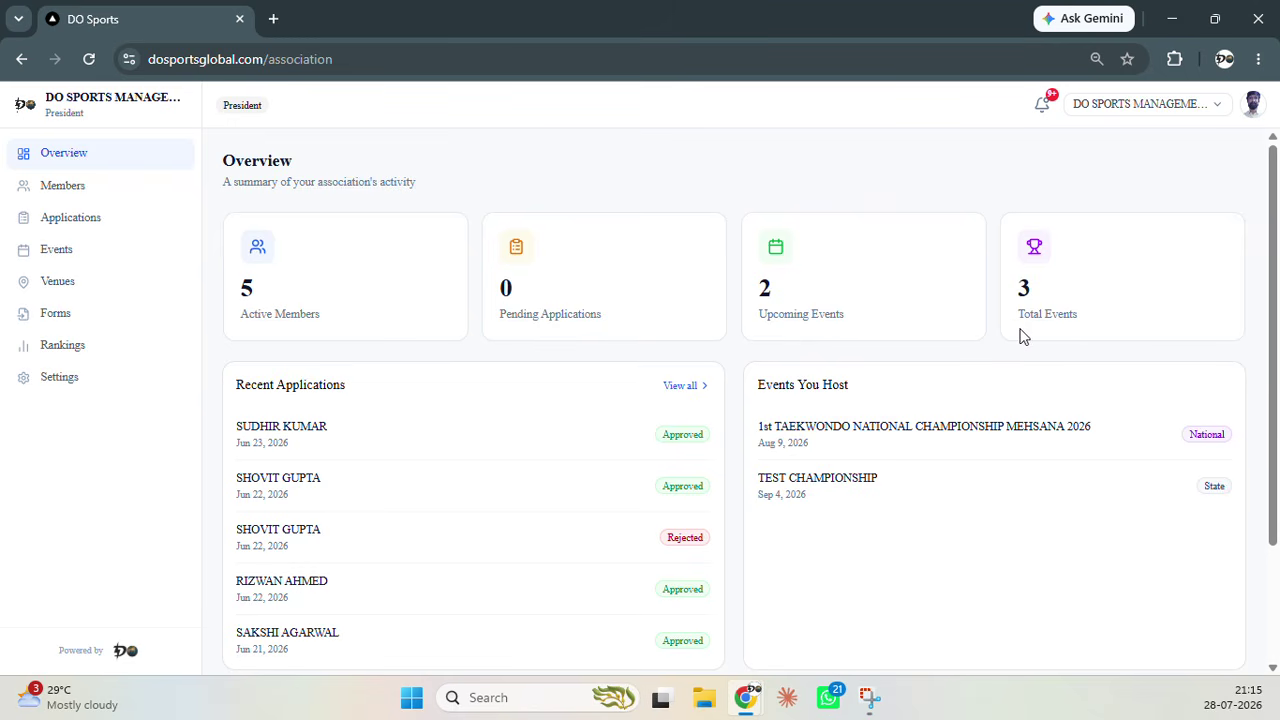
# From the Members list, open the profile of the President, an active member since Jun 21, 2026
pyautogui.click(70, 192)
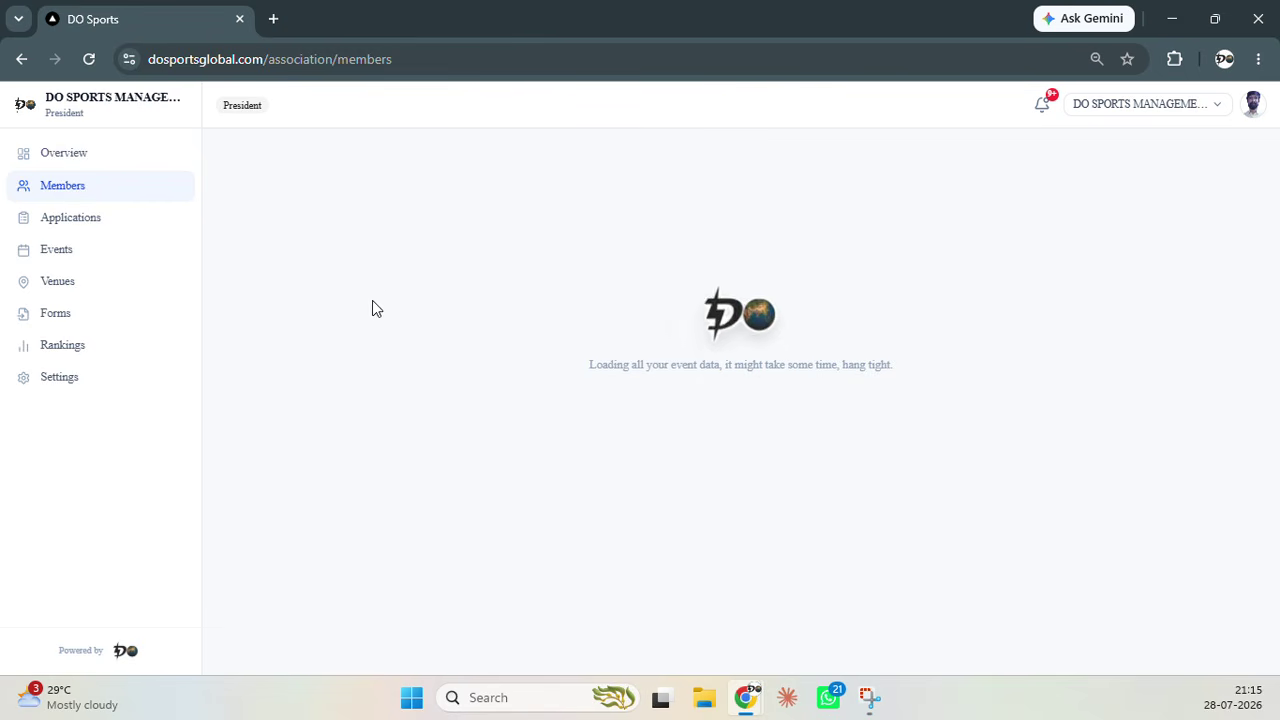
pyautogui.scroll(-2, 440, 414)
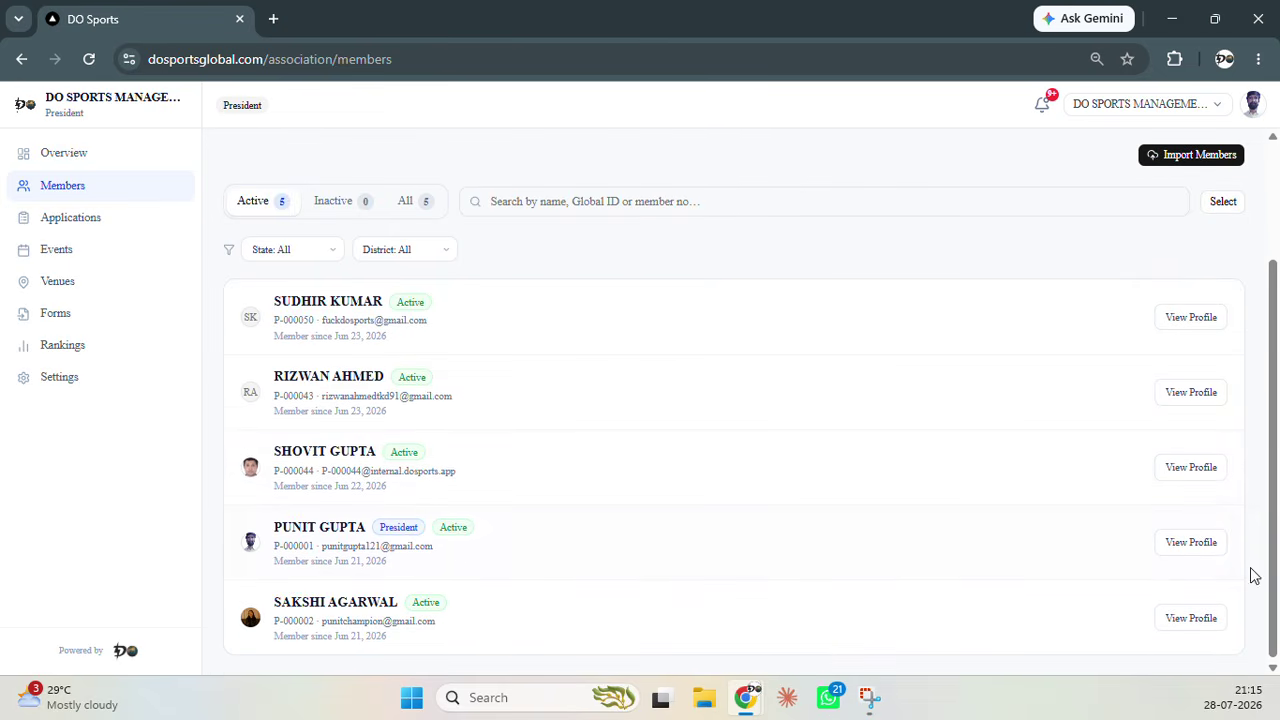
pyautogui.click(1201, 550)
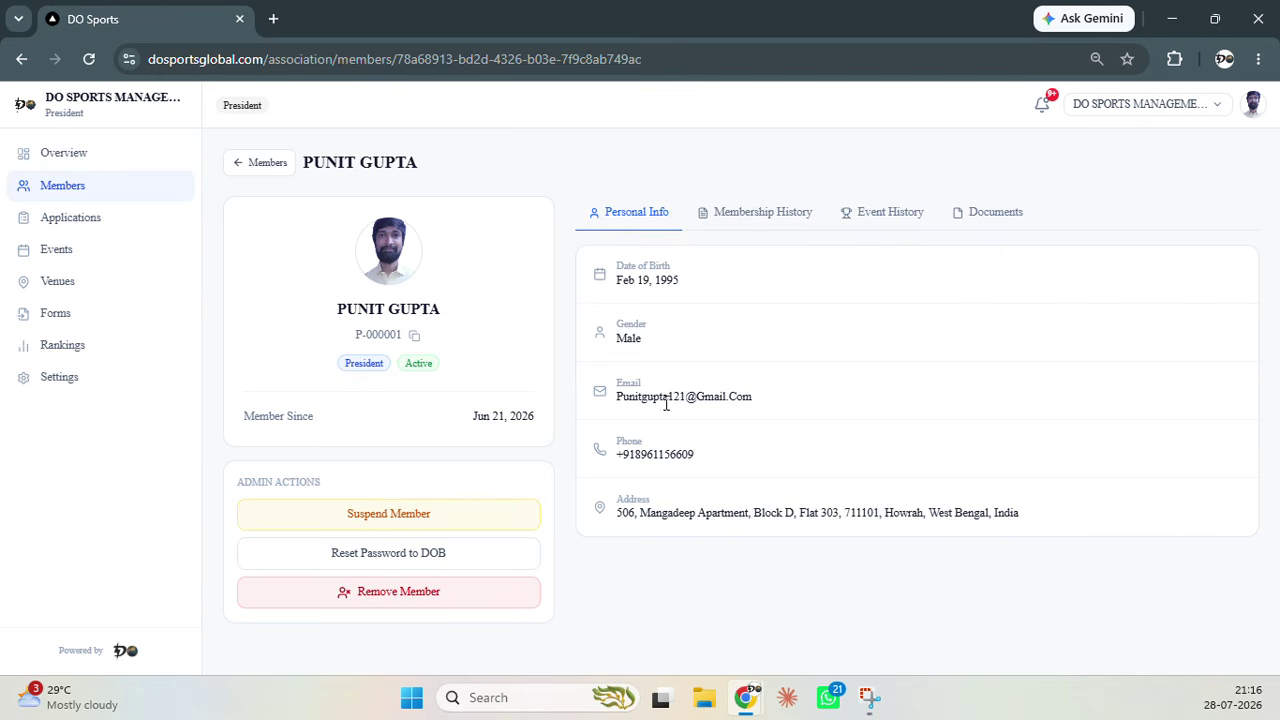
# Review the President's membership history and event history
pyautogui.click(774, 214)
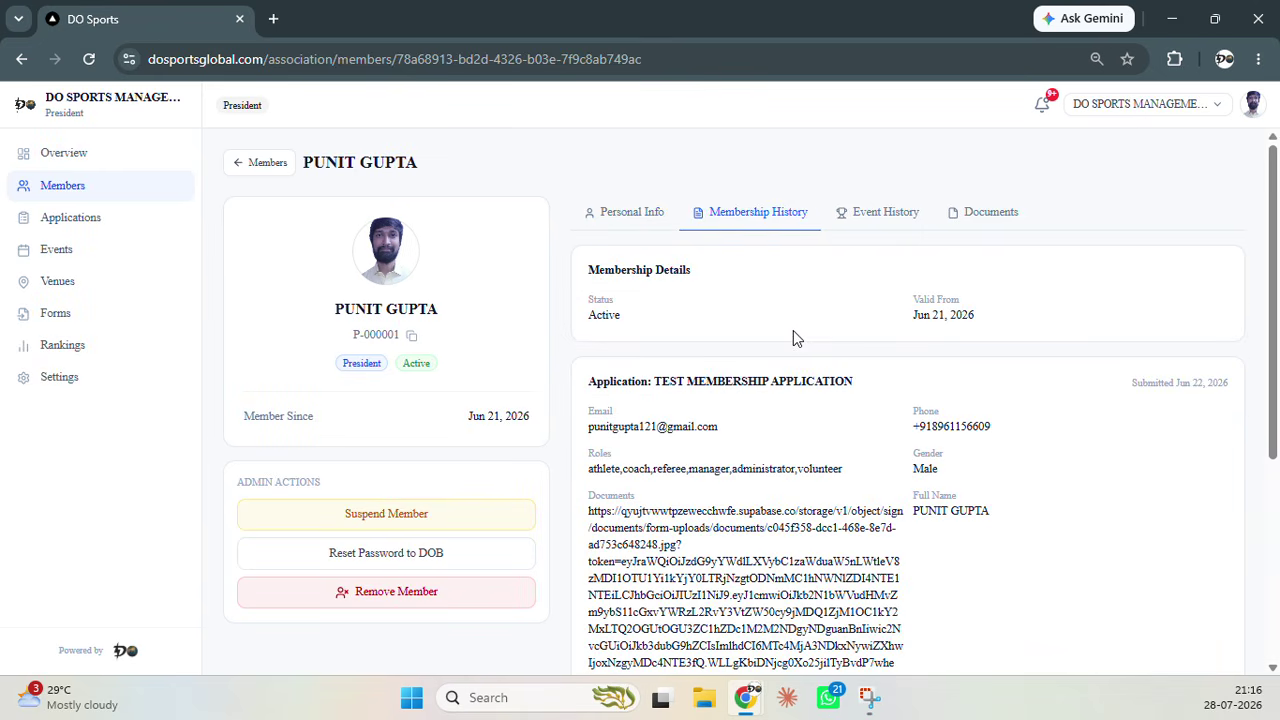
pyautogui.scroll(-4, 900, 370)
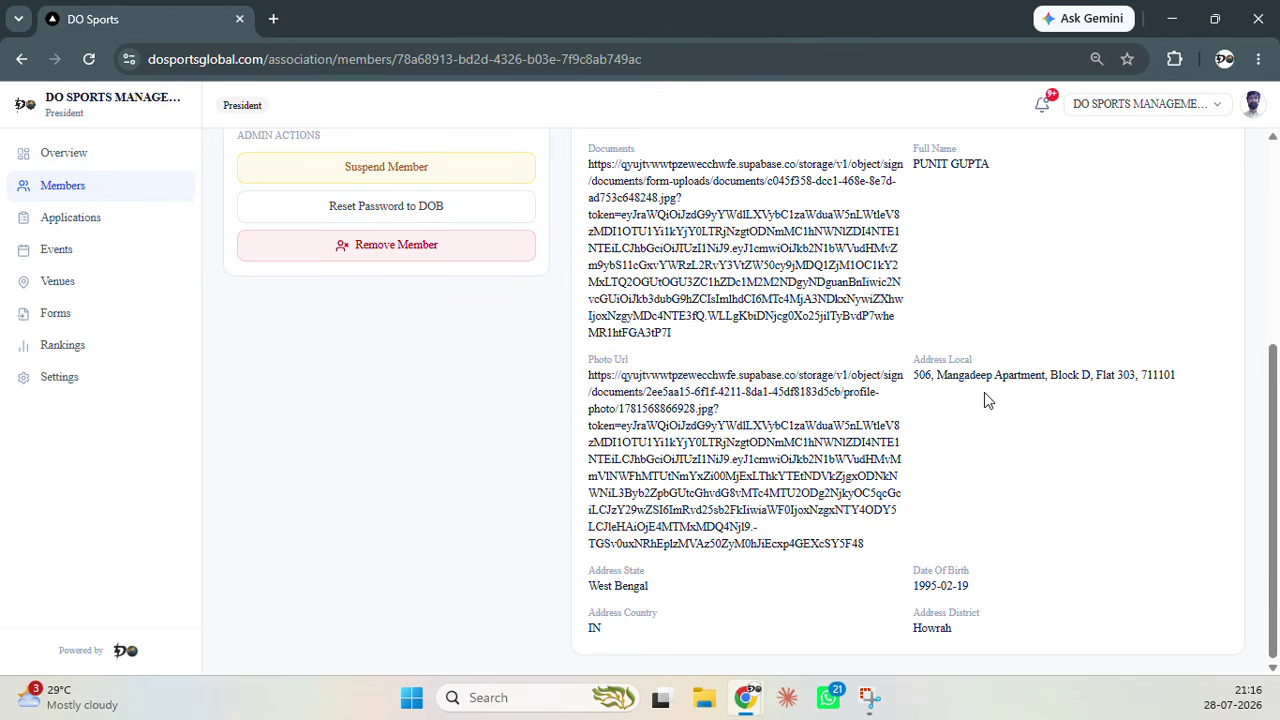
pyautogui.scroll(4, 984, 398)
pyautogui.click(884, 216)
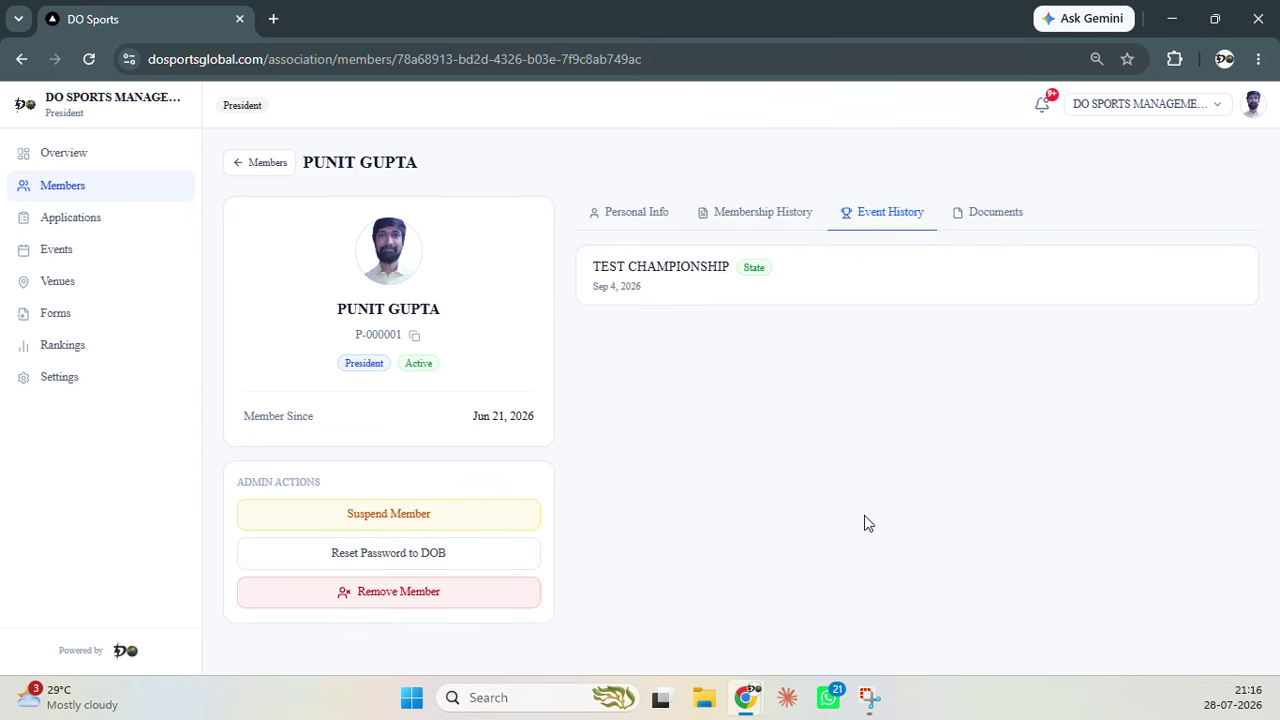
# View the President's uploaded document, then show Applications: none pending, 5 approved, 1 rejected
pyautogui.click(995, 212)
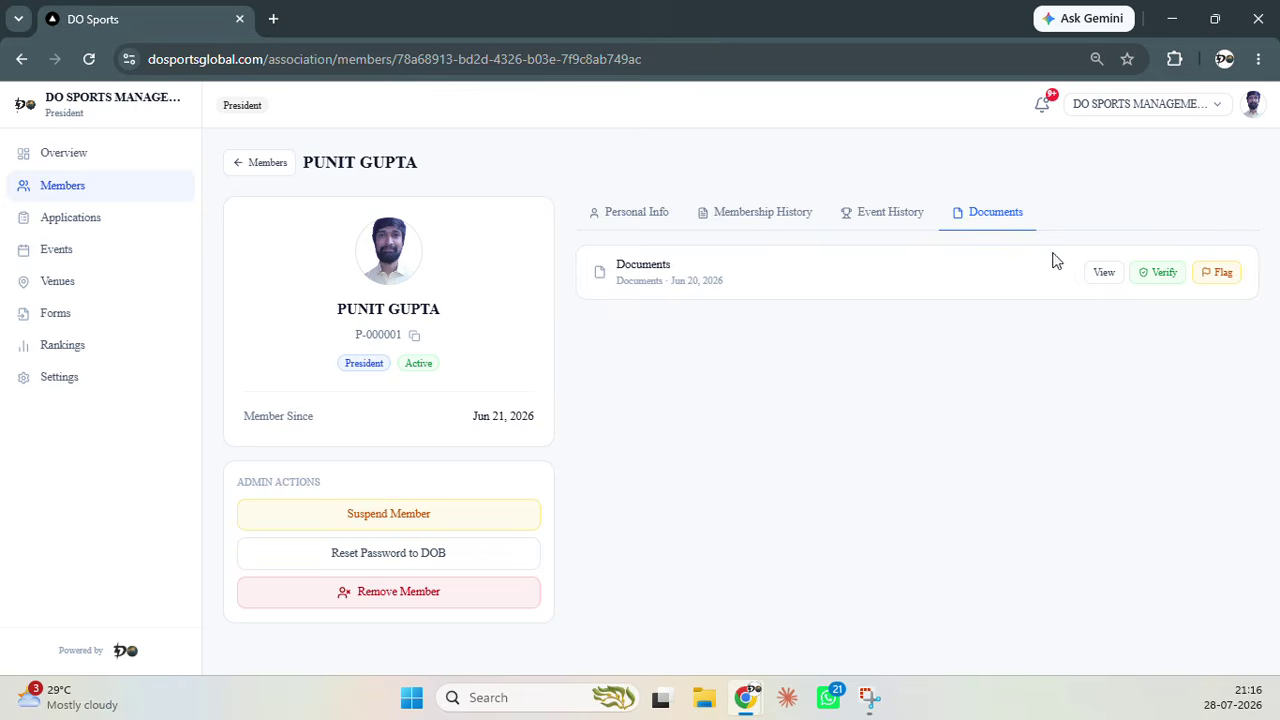
pyautogui.click(1095, 276)
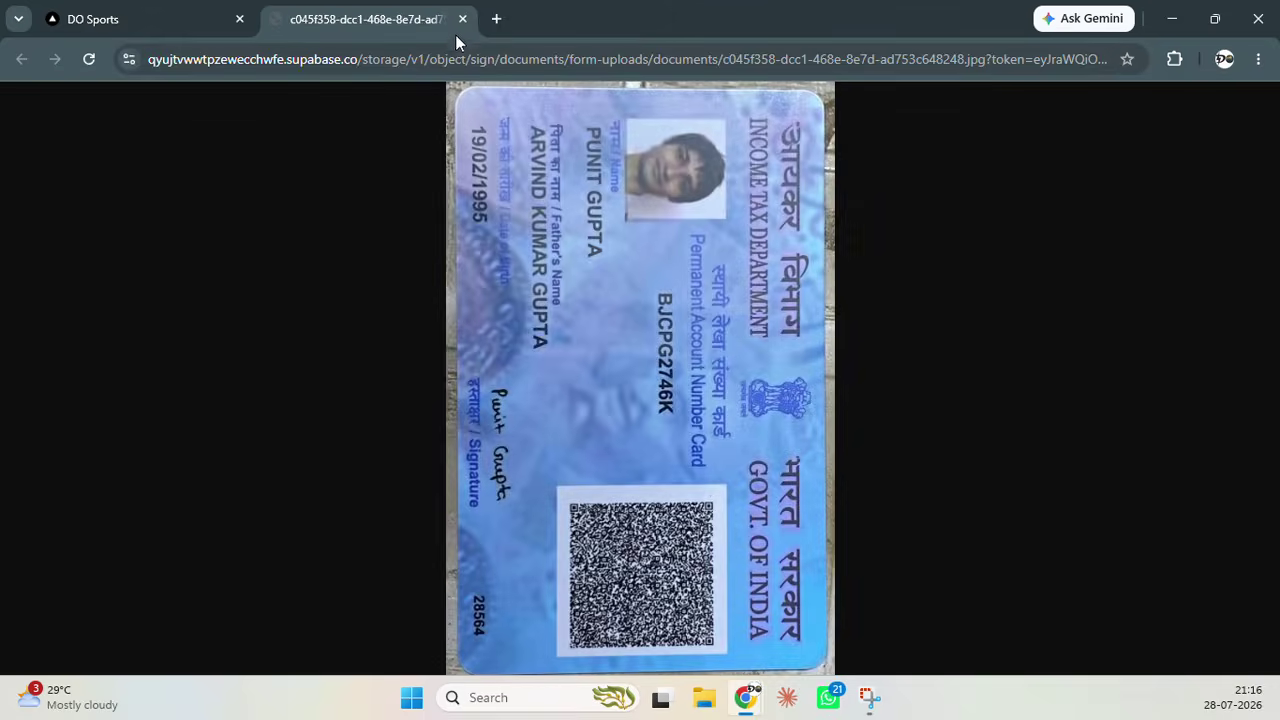
pyautogui.click(463, 19)
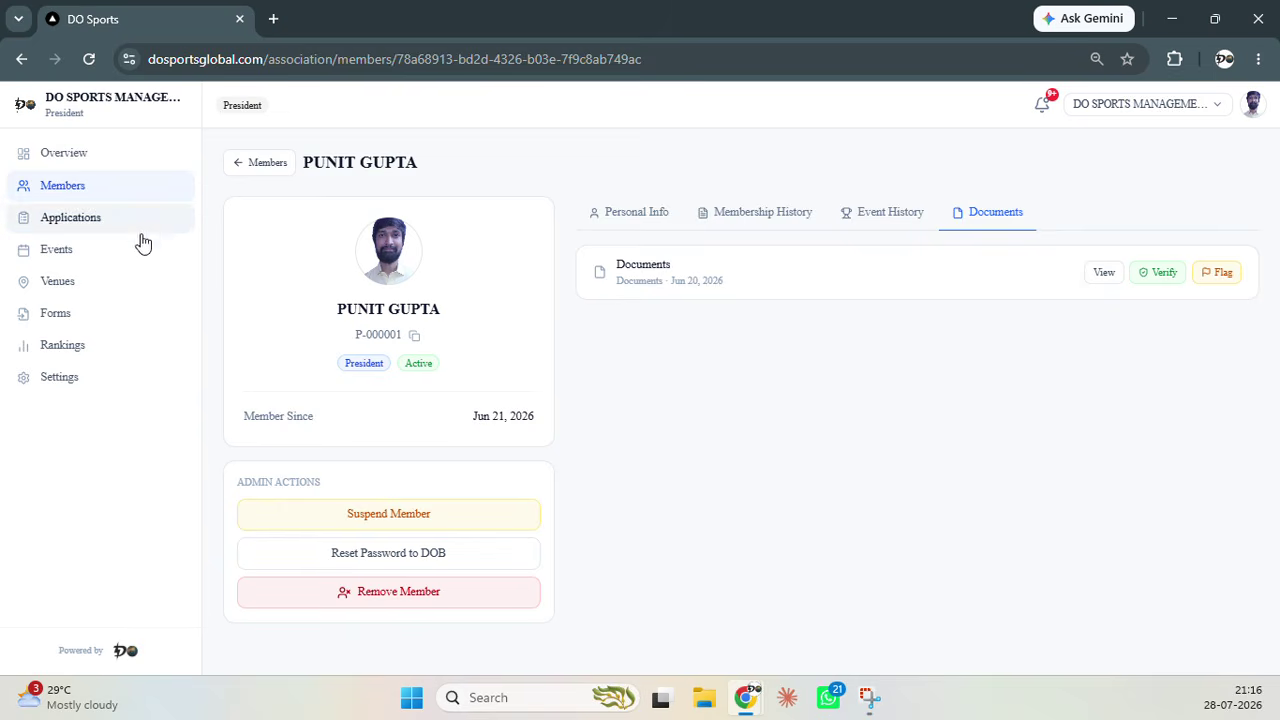
pyautogui.click(95, 229)
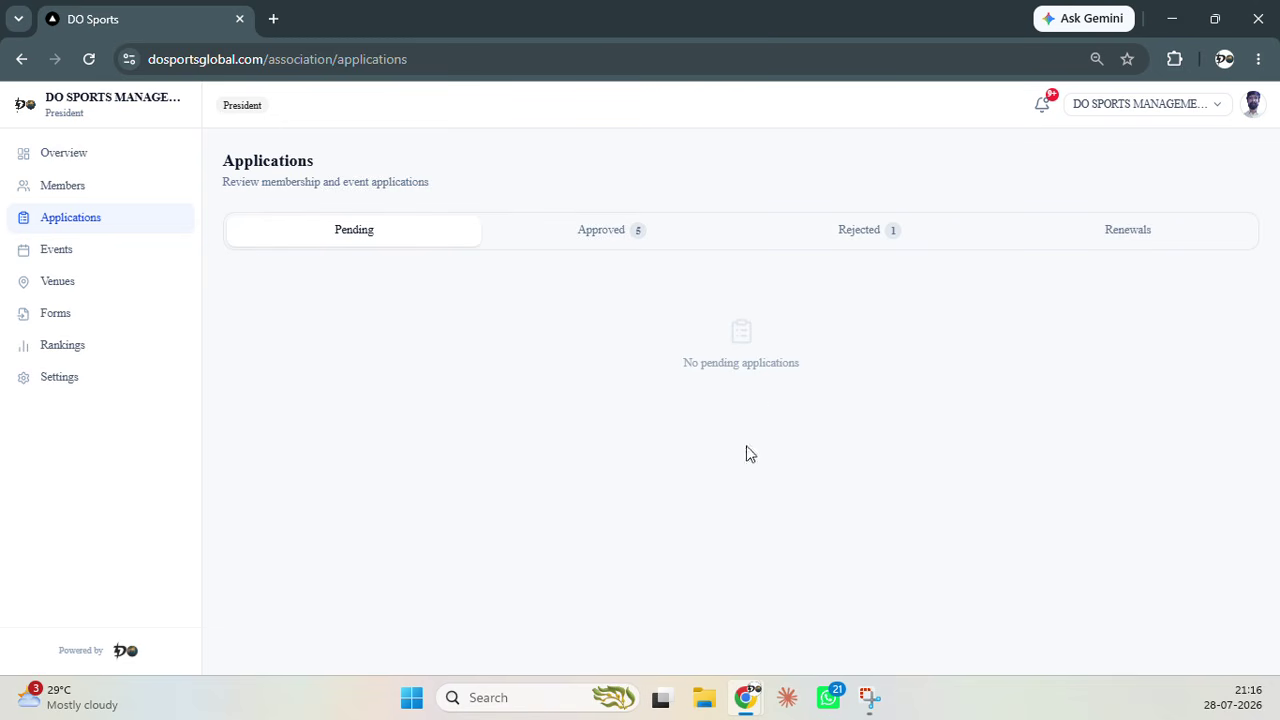
# Browse the Approved, Rejected and Renewals application lists, ending on the empty Renewals list
pyautogui.click(602, 242)
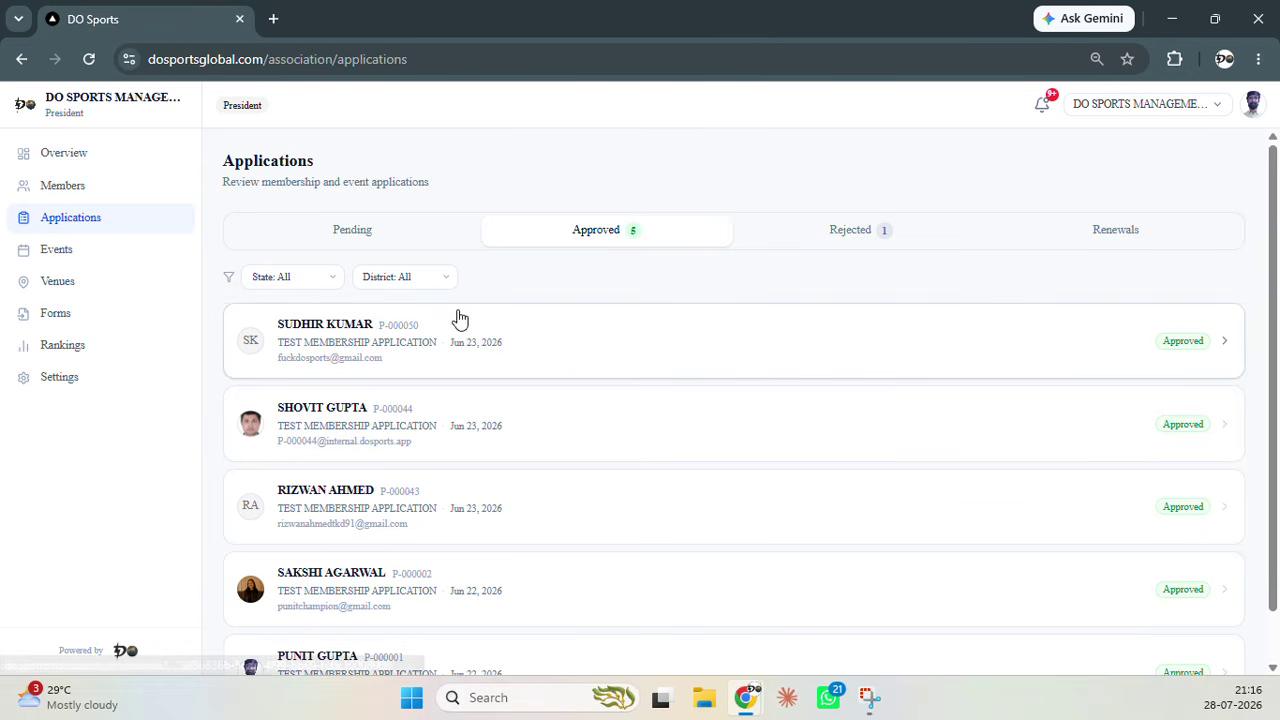
pyautogui.click(846, 243)
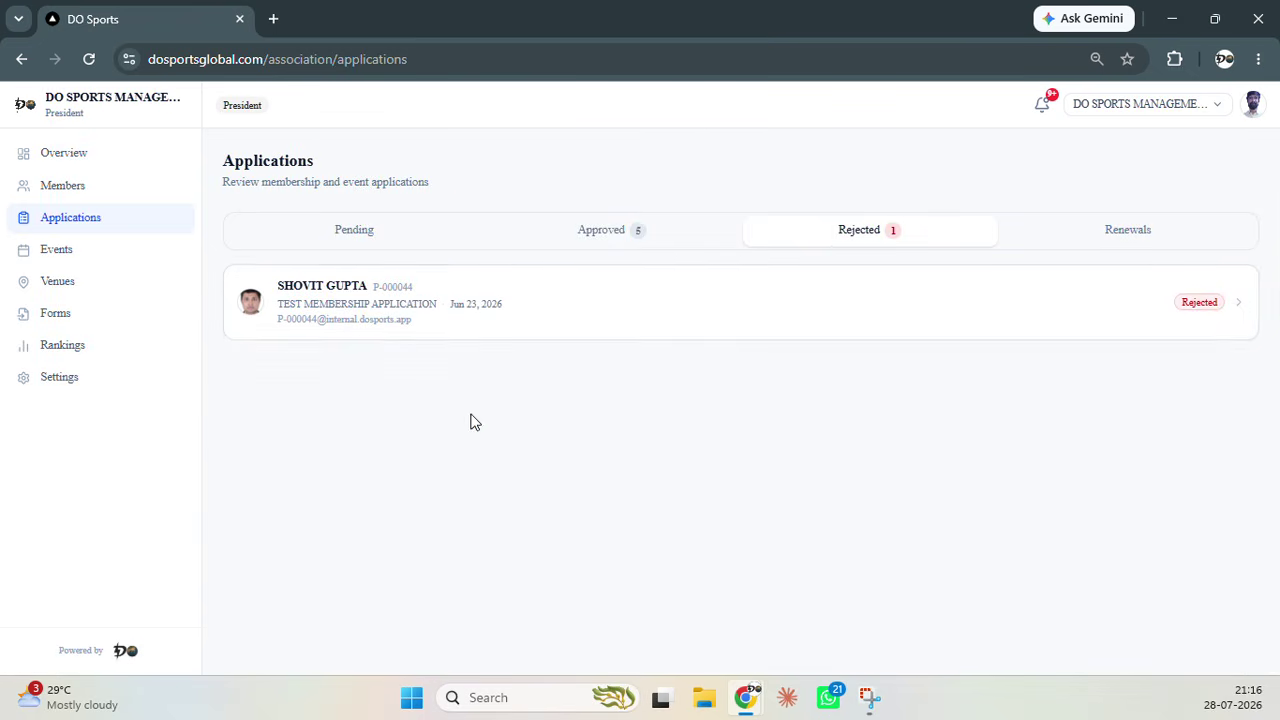
pyautogui.click(1160, 233)
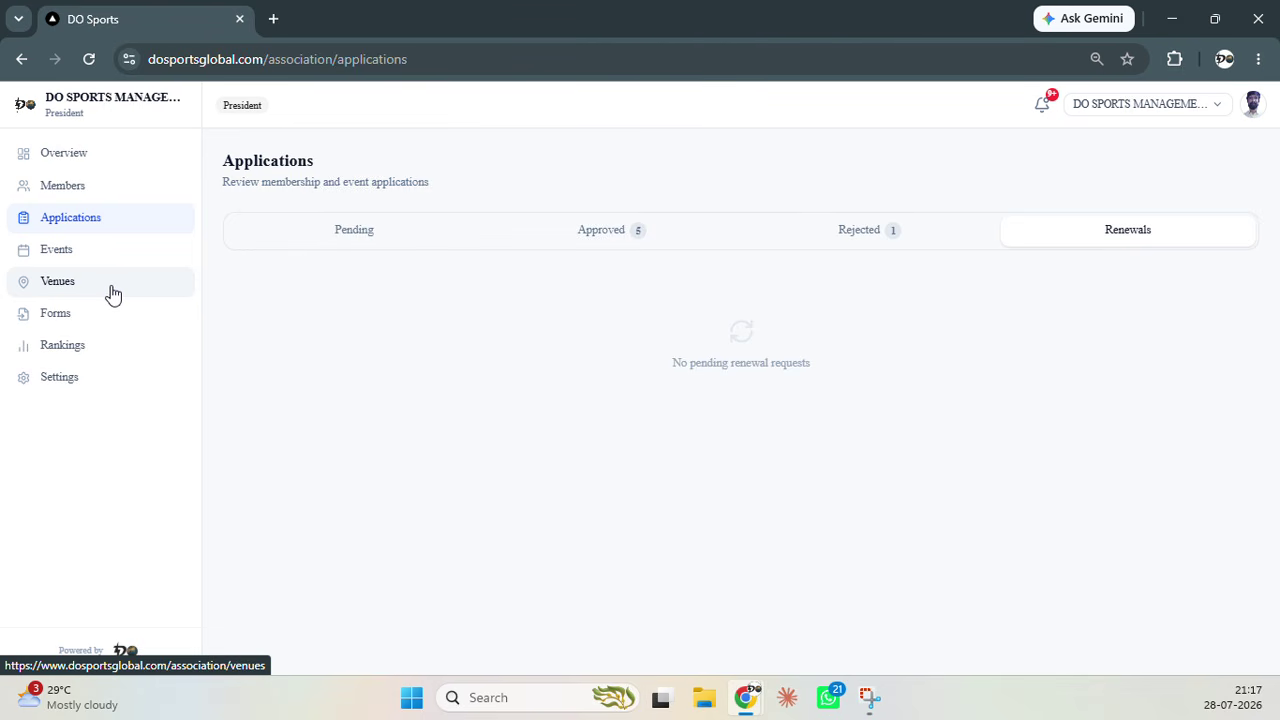
# Show the Forms page with the federation template and membership forms, including two Vovinam copies
pyautogui.click(117, 330)
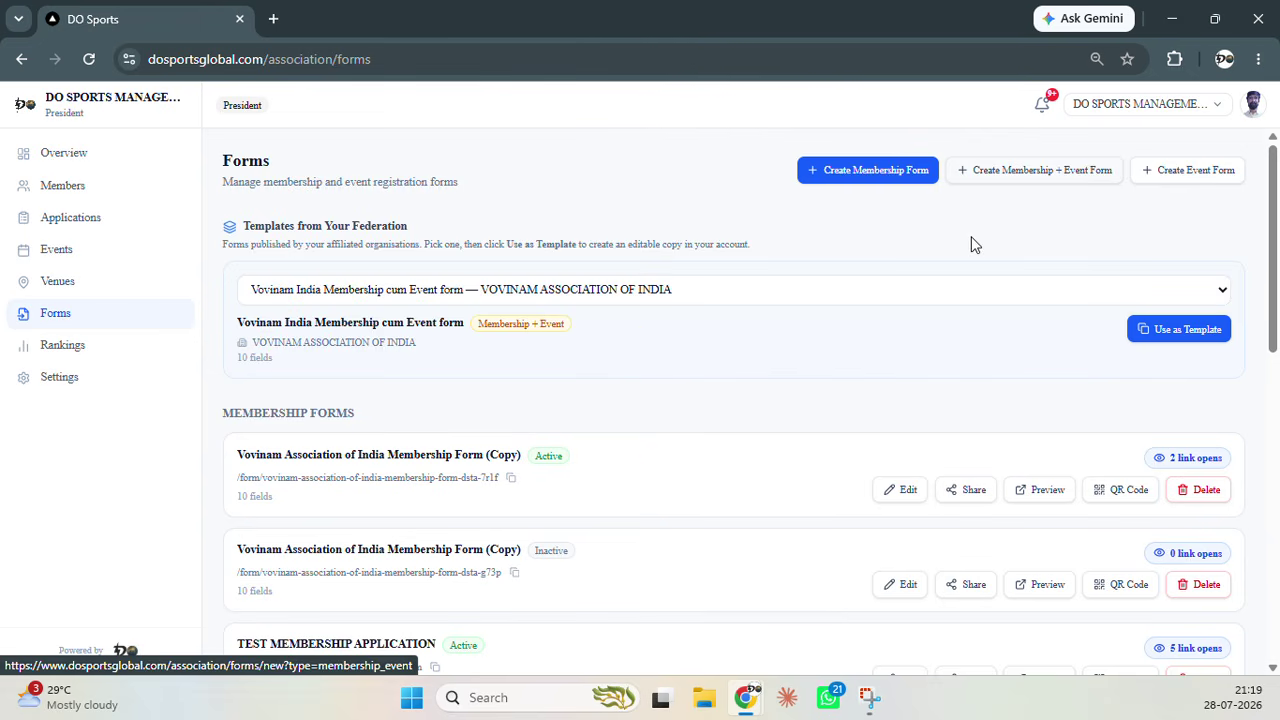
pyautogui.scroll(-7, 966, 240)
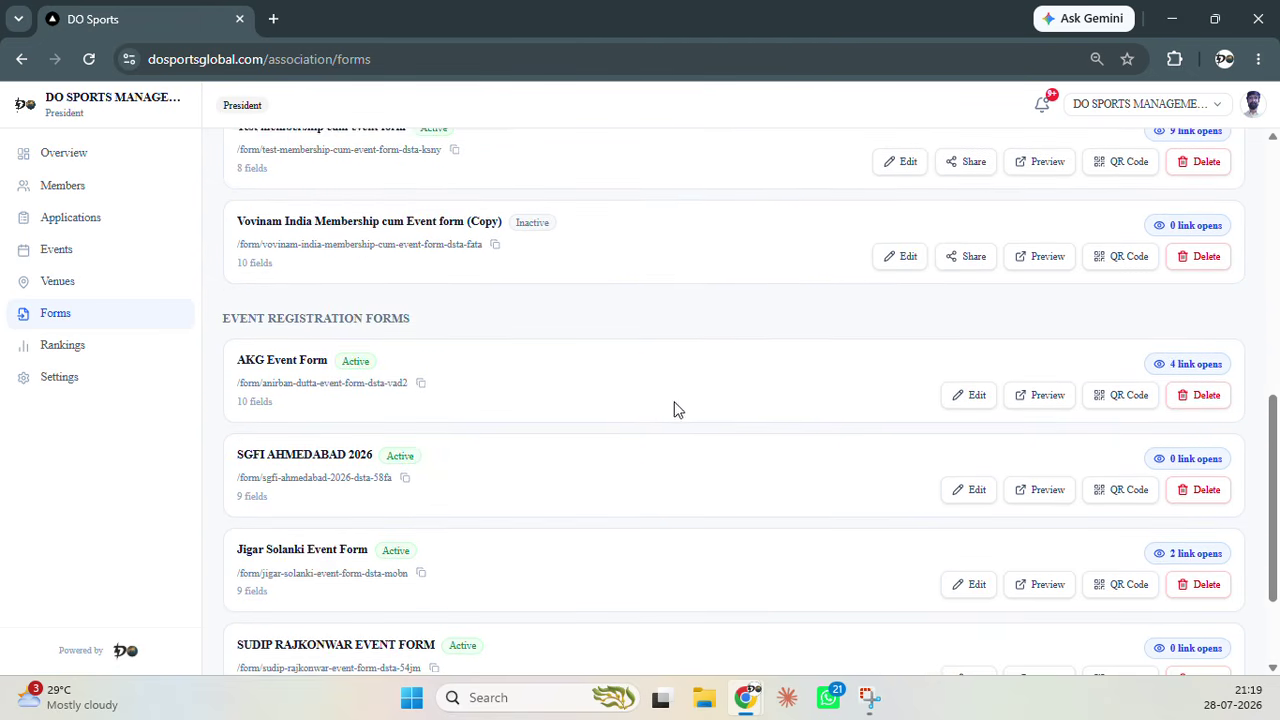
pyautogui.scroll(-2, 670, 410)
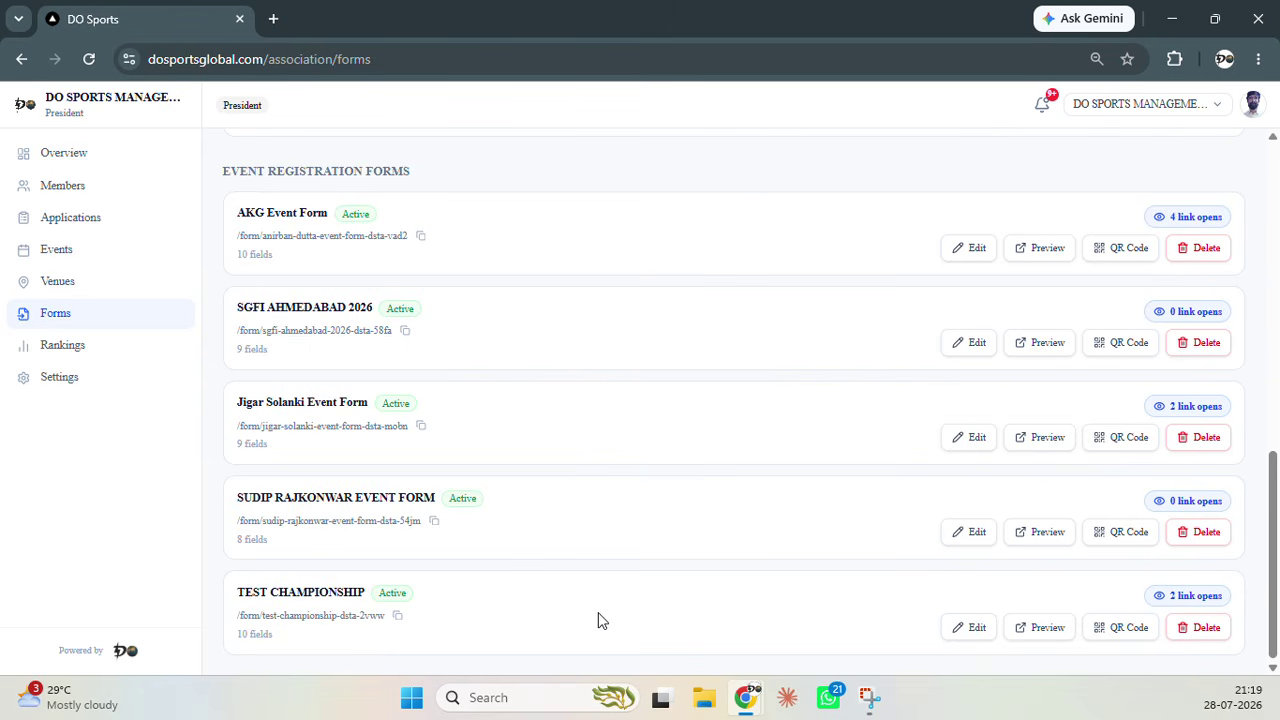
pyautogui.scroll(8, 630, 590)
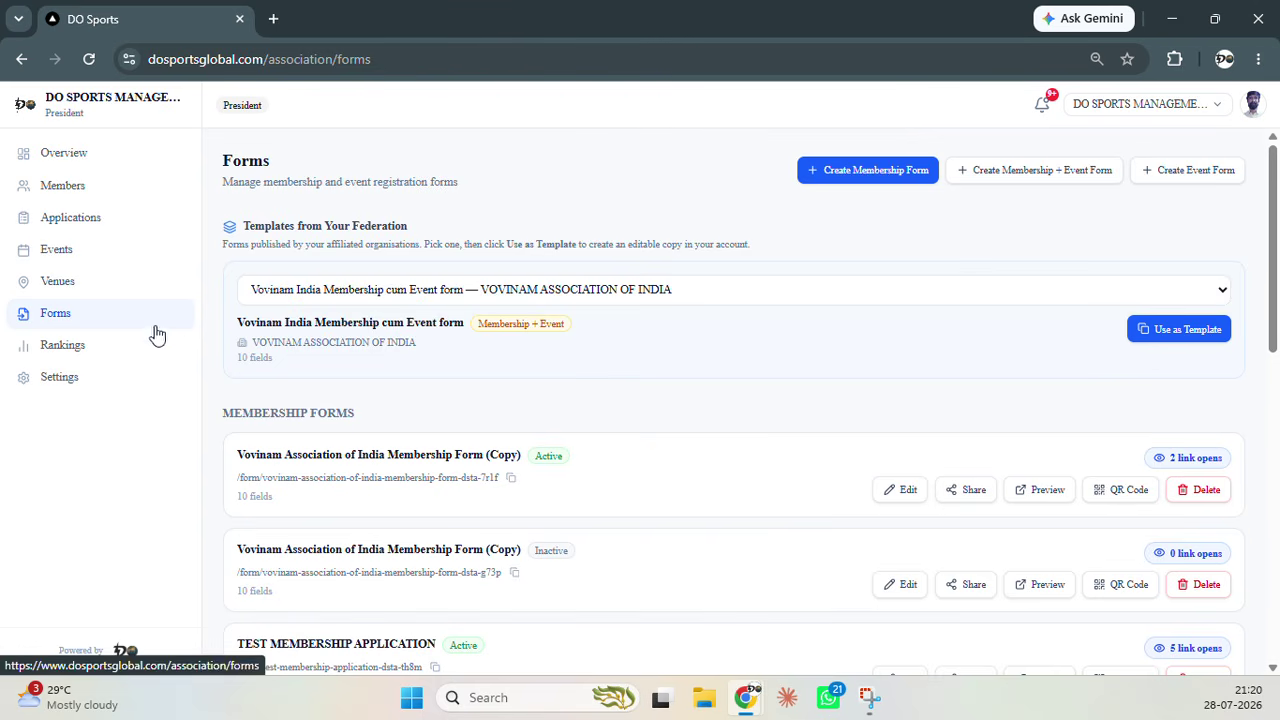
# Show the Rankings page, which reports no ranking ruleset configured yet
pyautogui.click(105, 349)
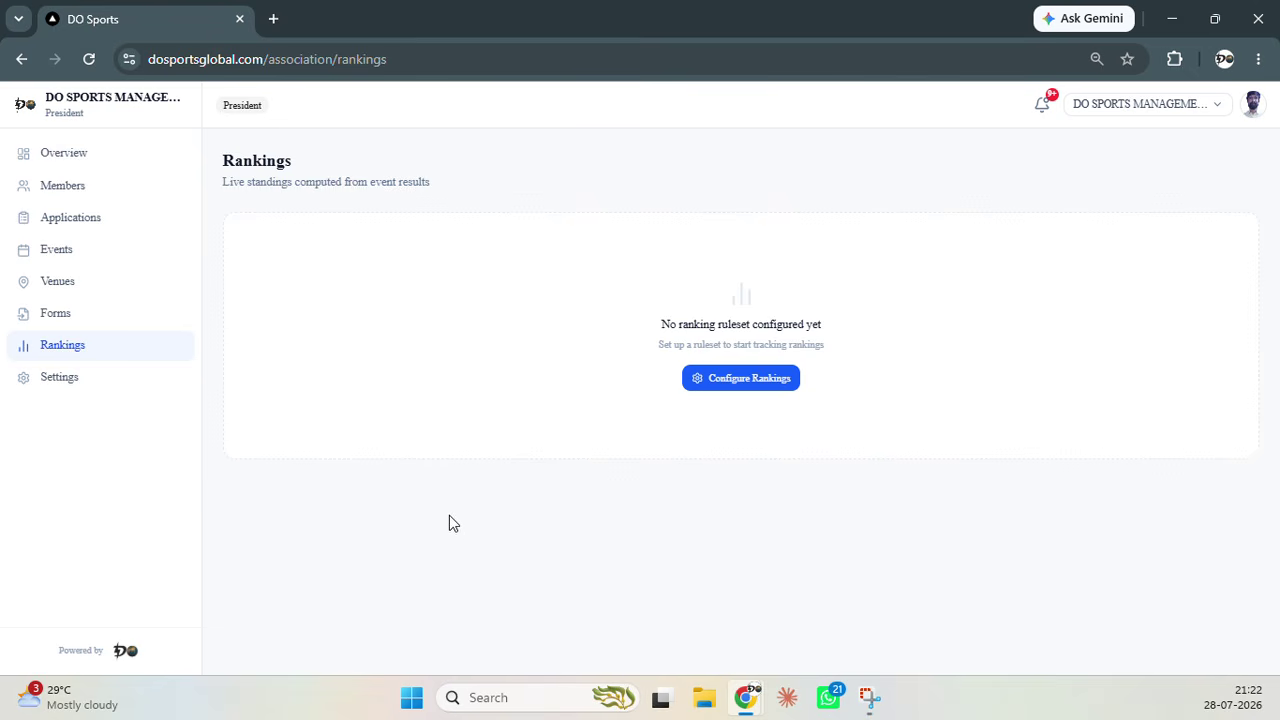
# Review the General settings for DO SPORTS MANAGEMENT, West Bengal, India, with auto-approved cascaded memberships
pyautogui.click(94, 378)
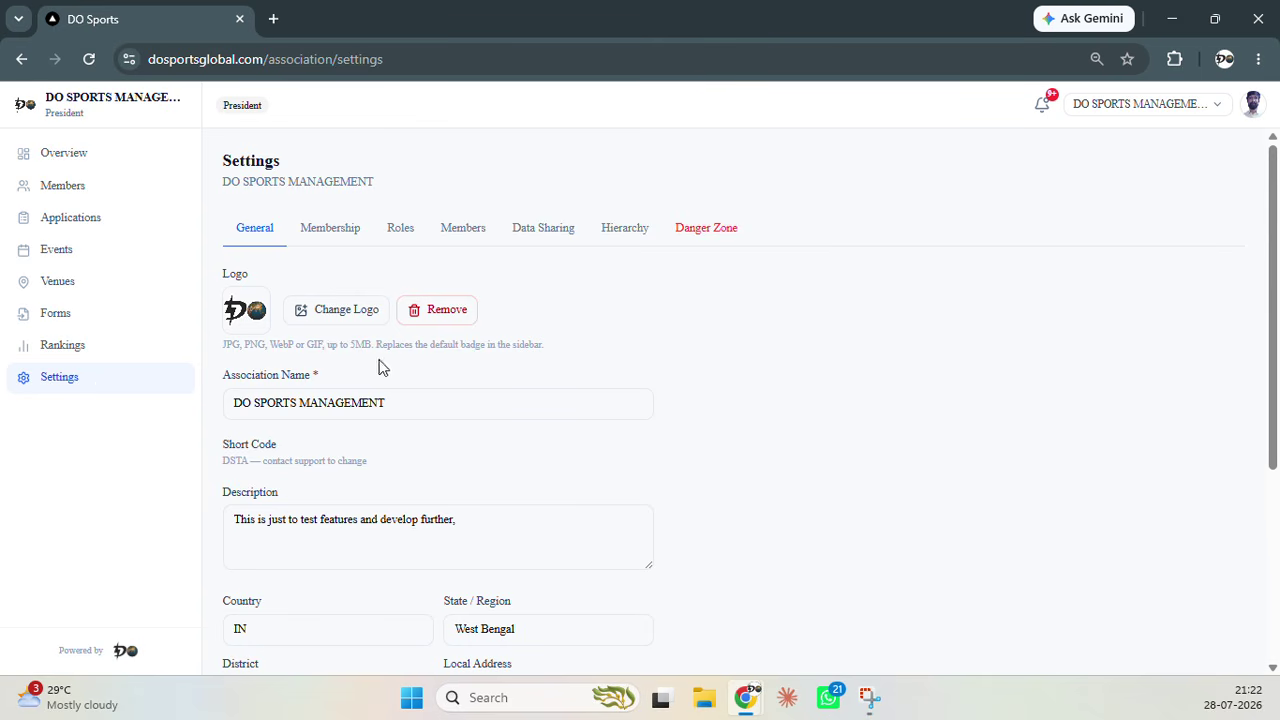
pyautogui.scroll(-1, 380, 368)
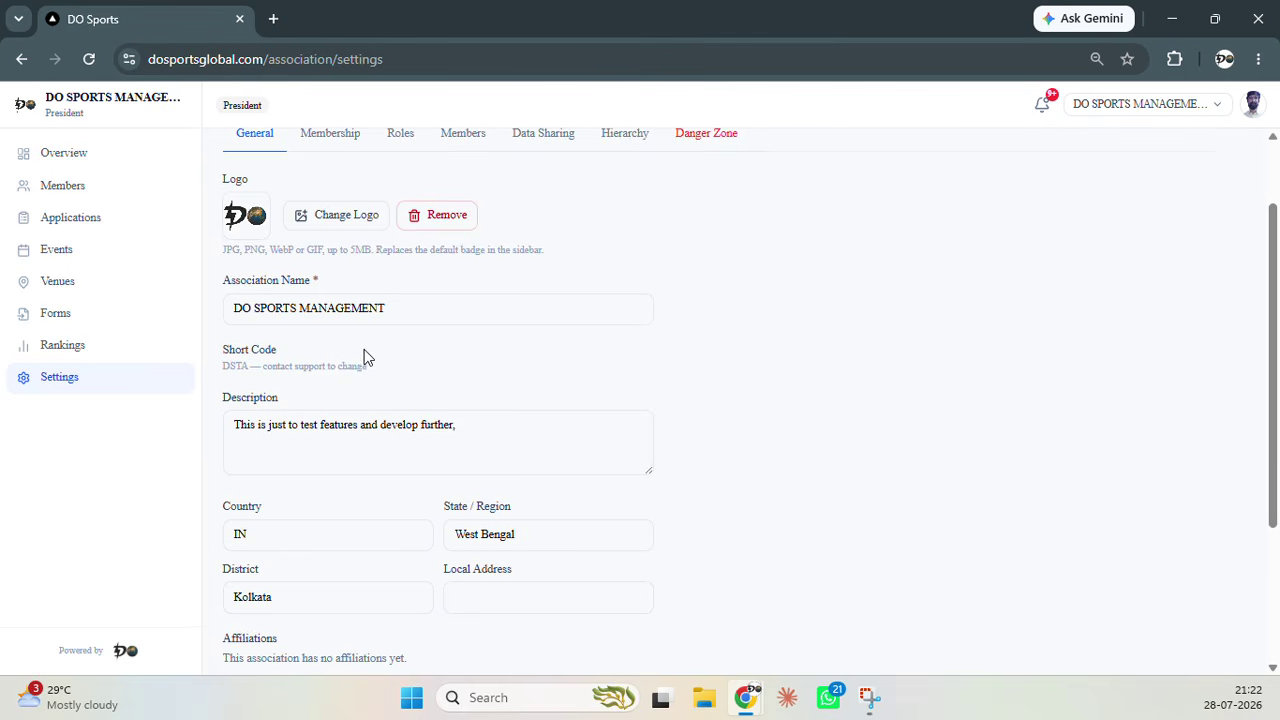
pyautogui.scroll(-1, 365, 352)
pyautogui.scroll(-2, 425, 408)
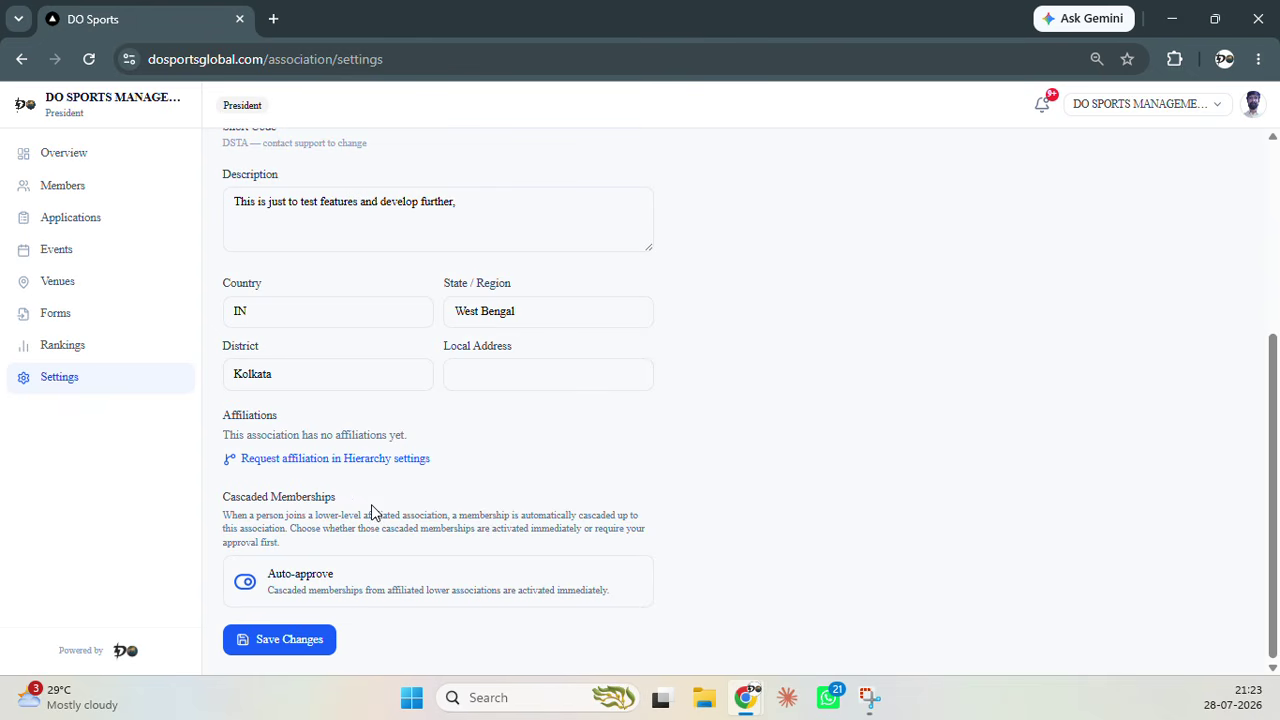
pyautogui.scroll(3, 414, 543)
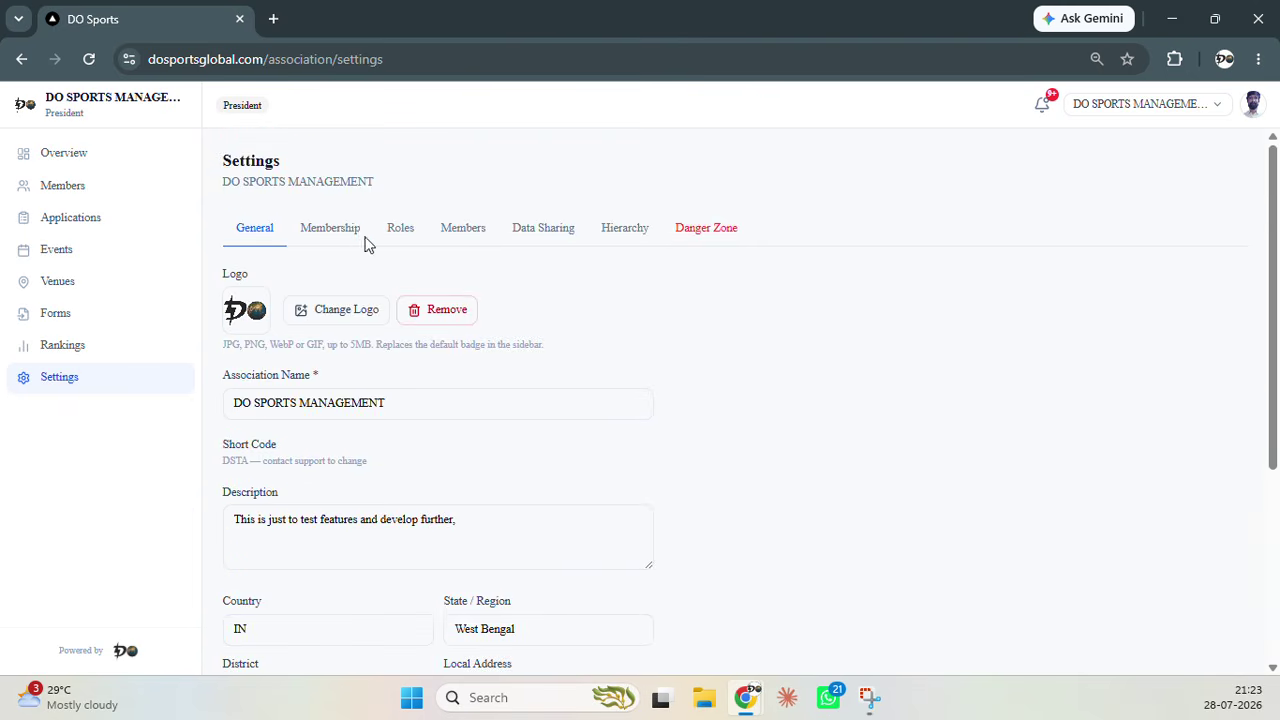
pyautogui.click(340, 234)
pyautogui.click(249, 234)
pyautogui.scroll(-4, 288, 487)
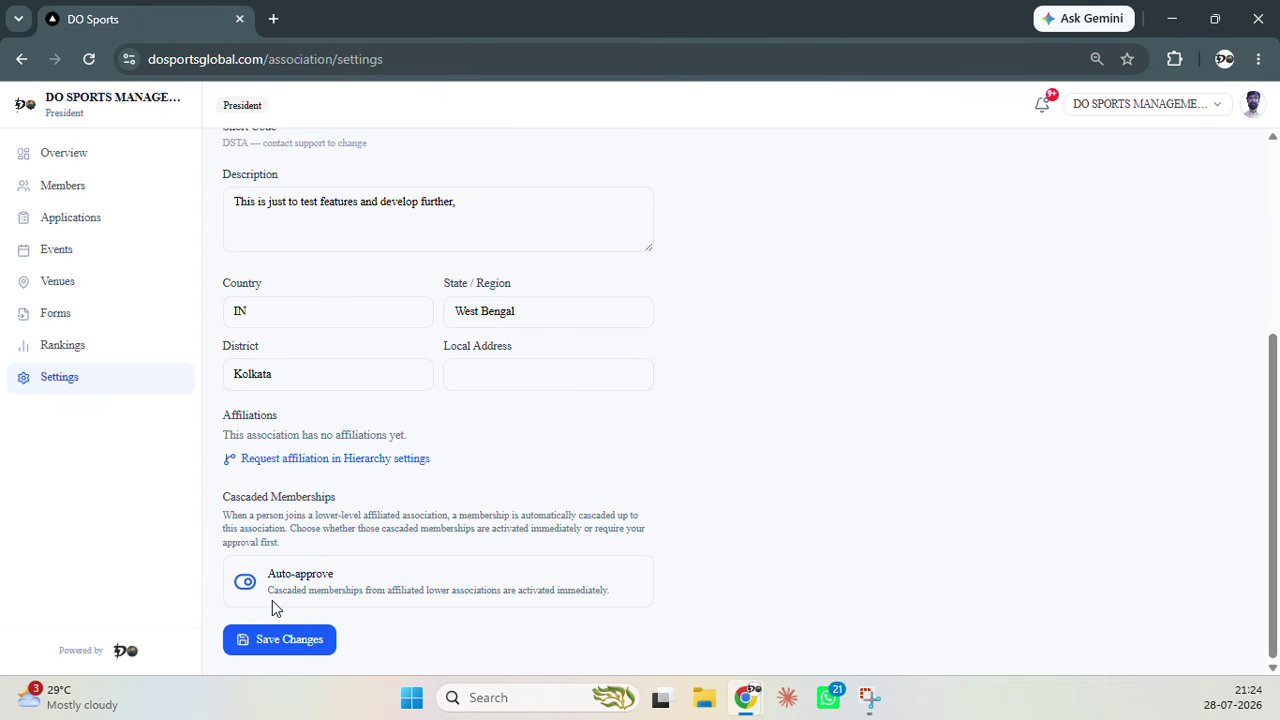
pyautogui.scroll(3, 640, 443)
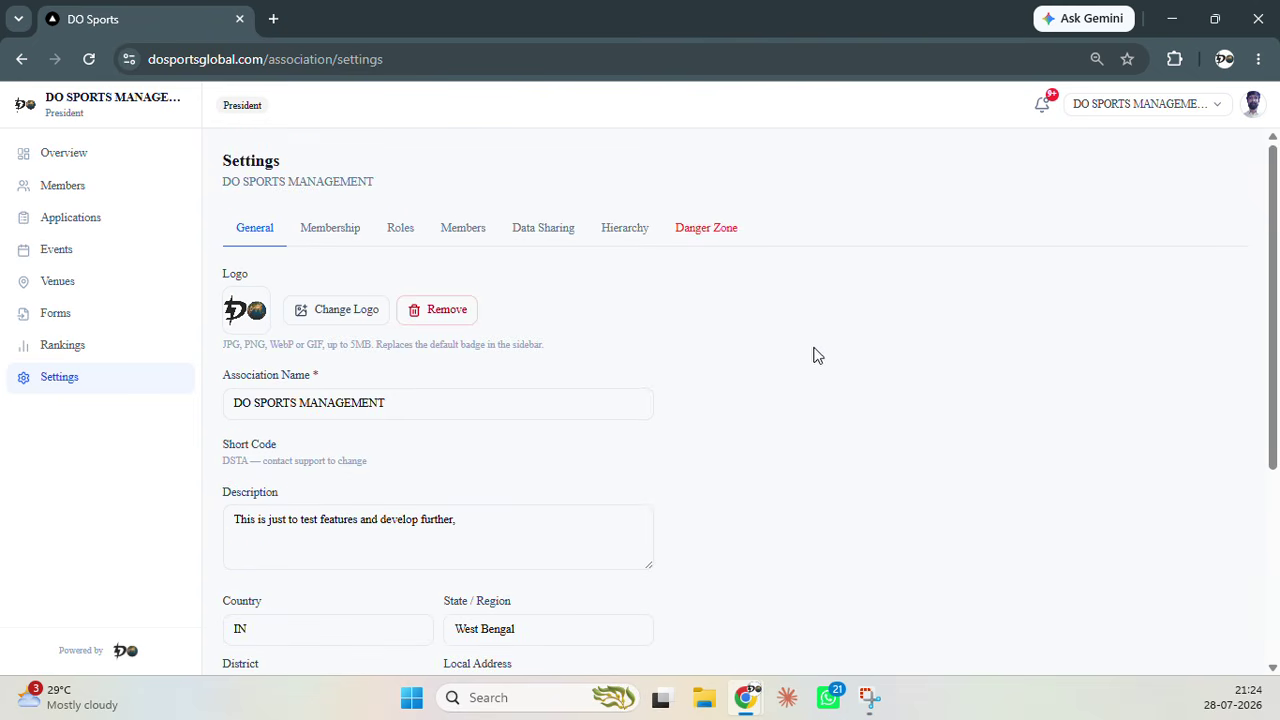
# Show the Membership settings, where memberships are set to never expire (default)
pyautogui.click(343, 252)
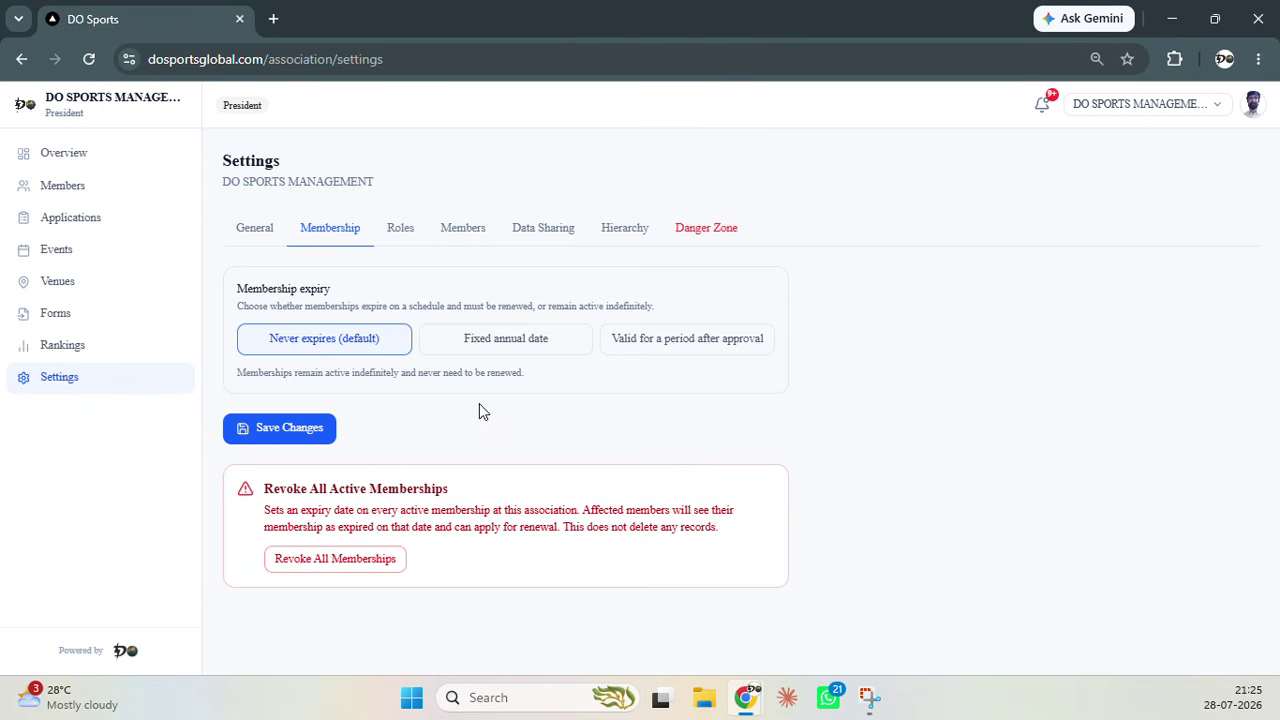
# Review the association's roles and their holders, and check the association switcher without switching
pyautogui.click(398, 234)
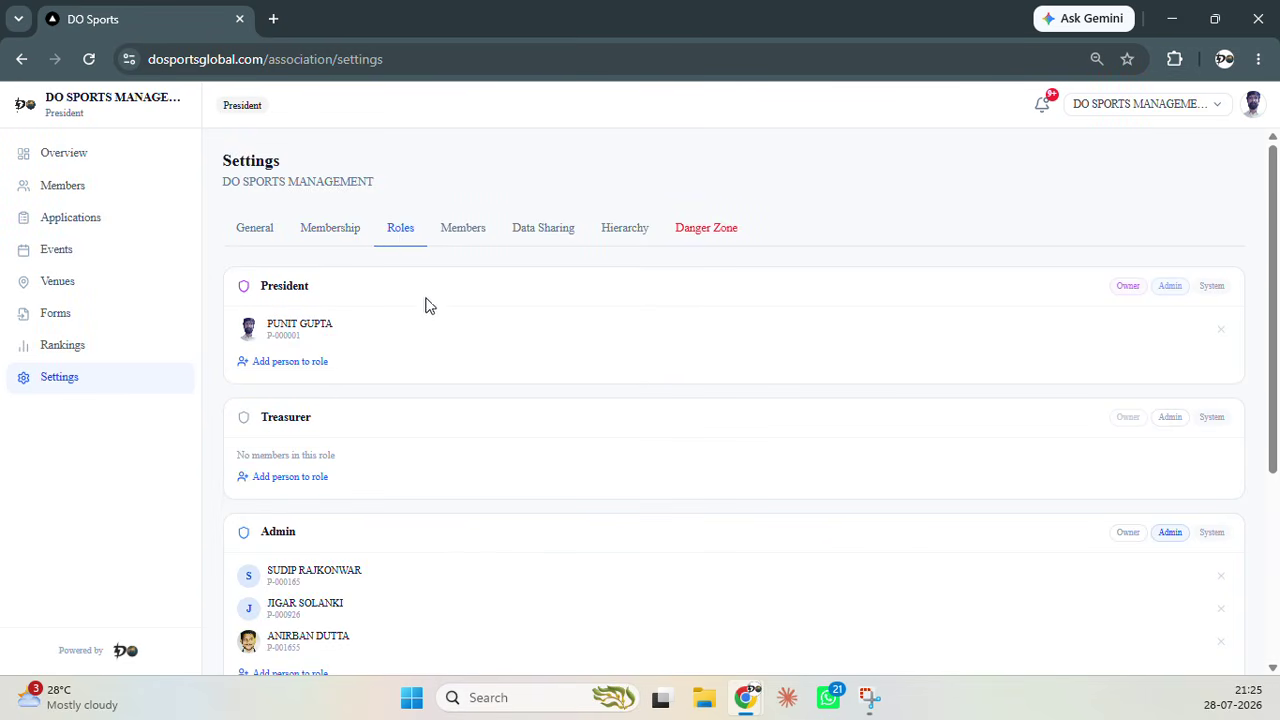
pyautogui.scroll(-1, 290, 465)
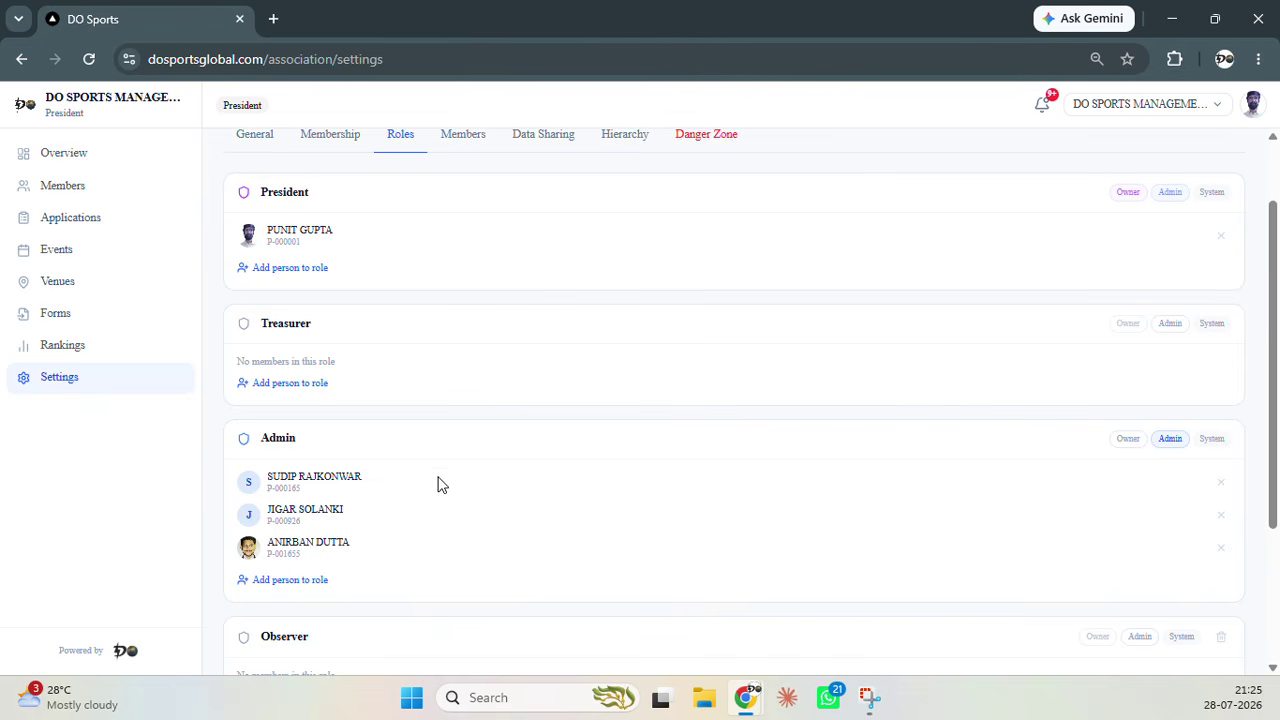
pyautogui.scroll(-1, 267, 533)
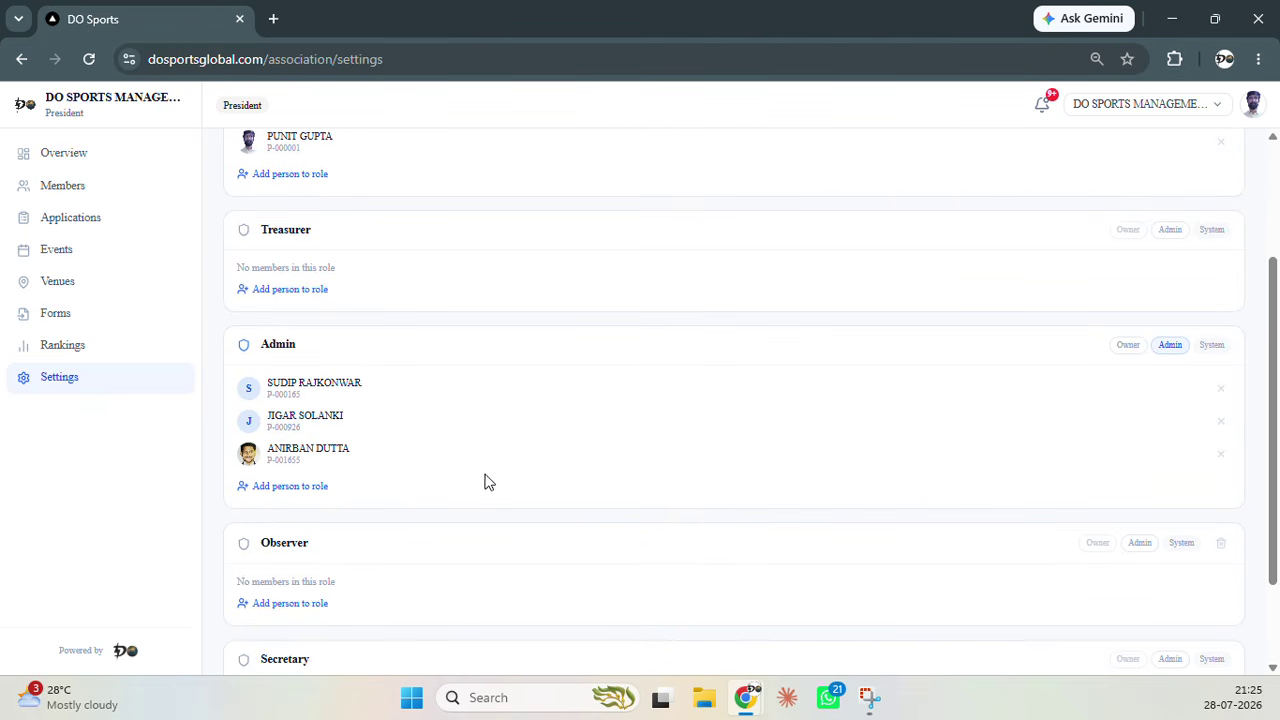
pyautogui.scroll(2, 591, 477)
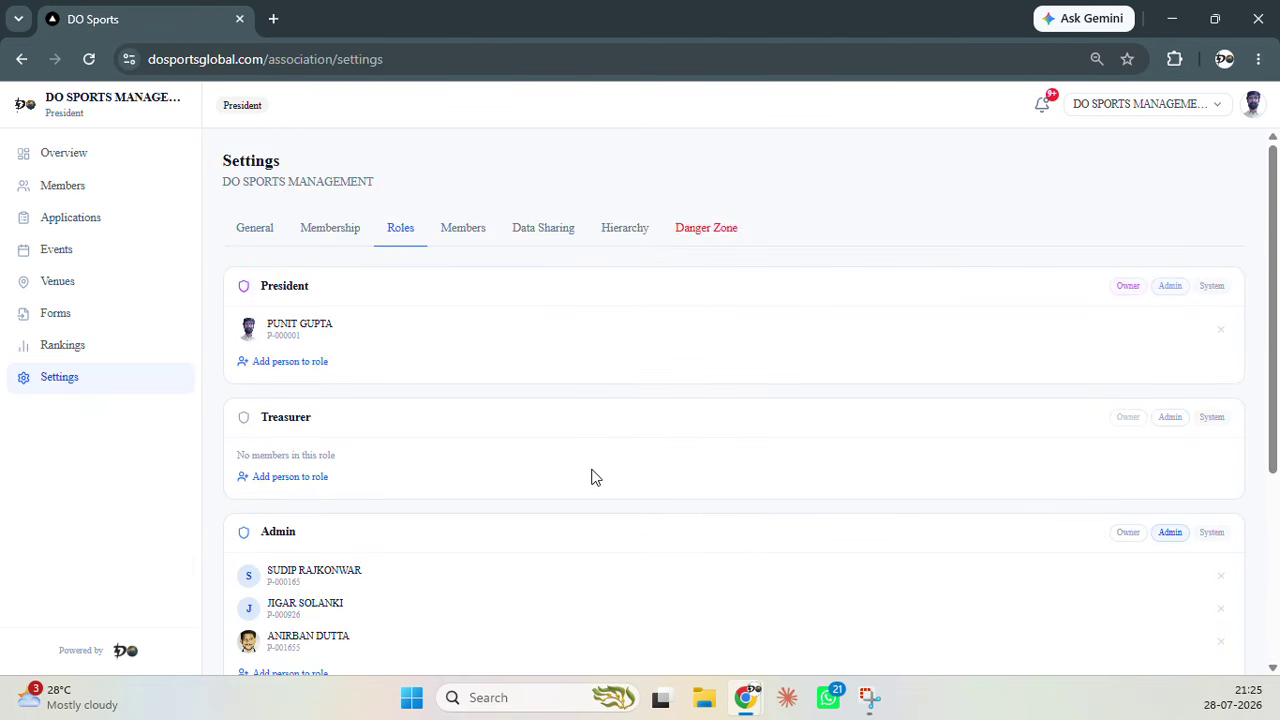
pyautogui.click(1118, 105)
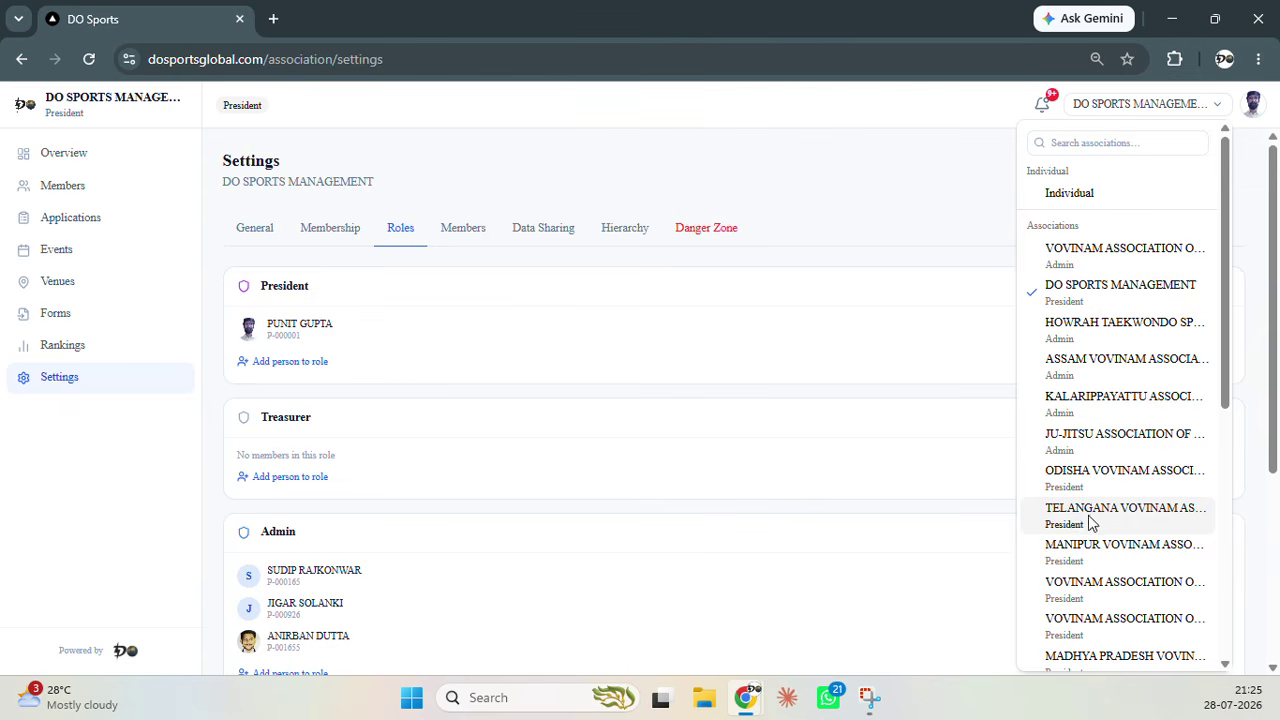
pyautogui.click(930, 401)
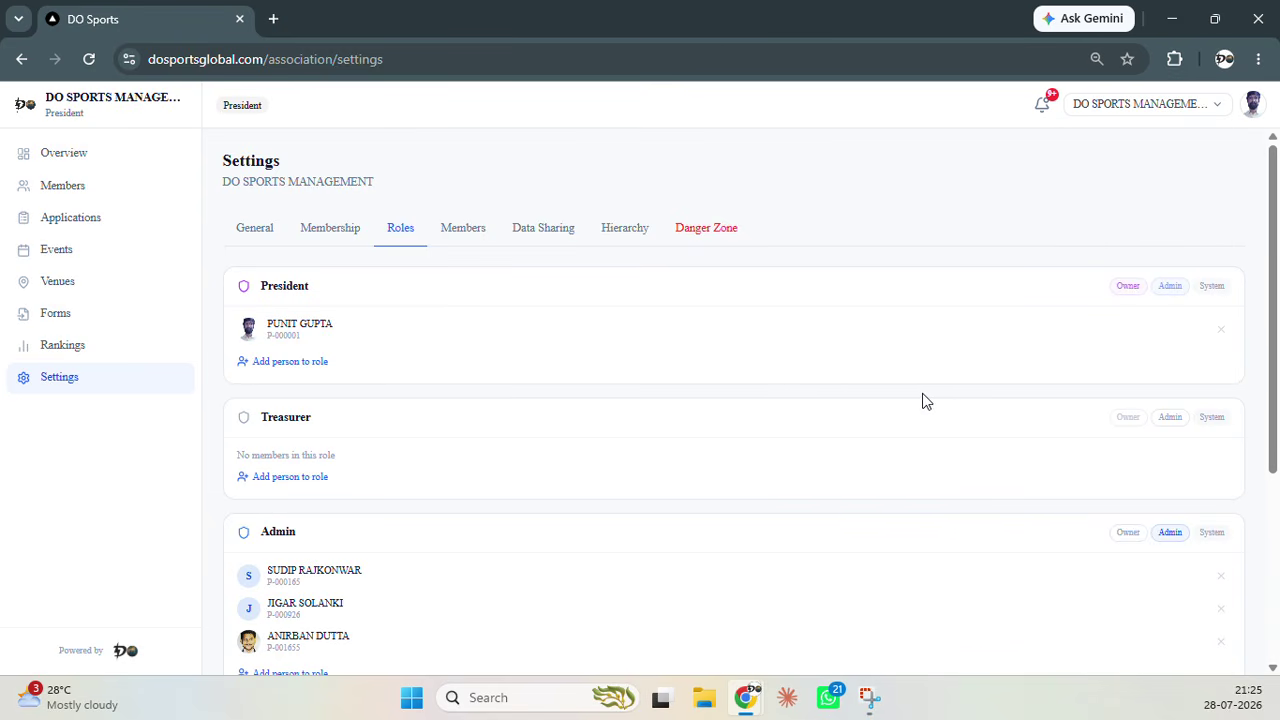
# Recheck the roles, then show the Members list with five members and their global IDs
pyautogui.click(474, 228)
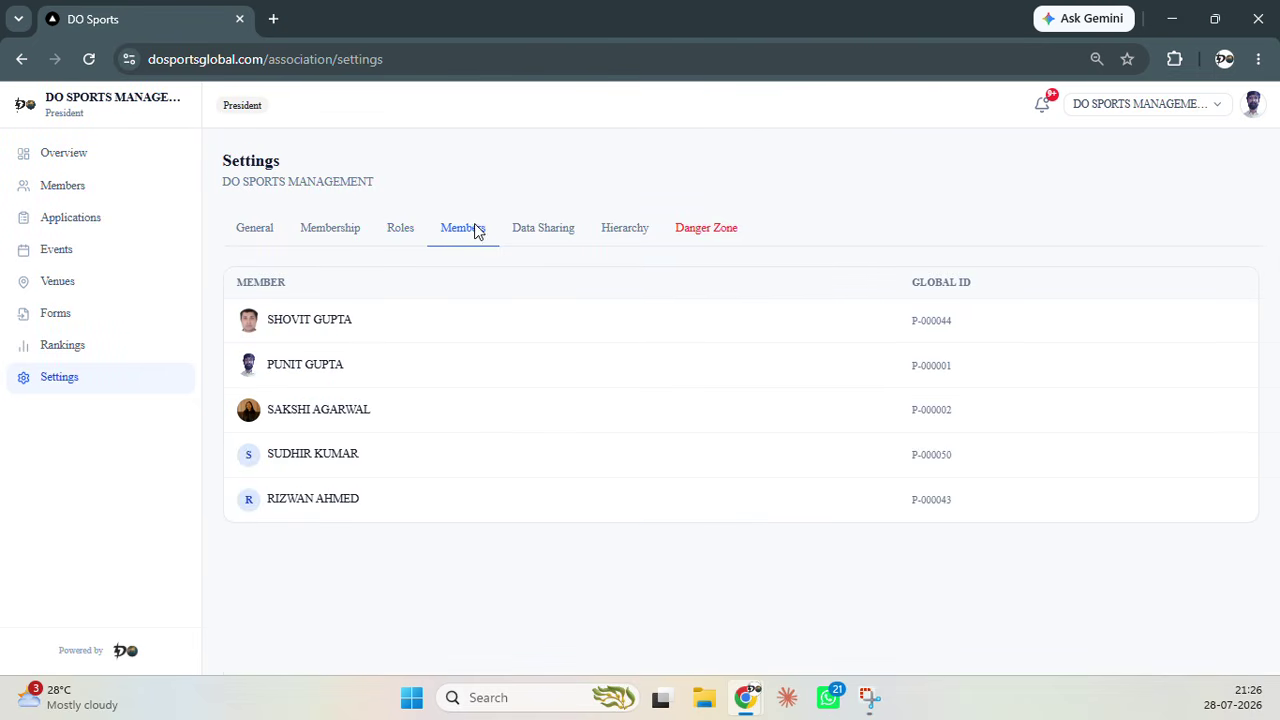
pyautogui.click(405, 230)
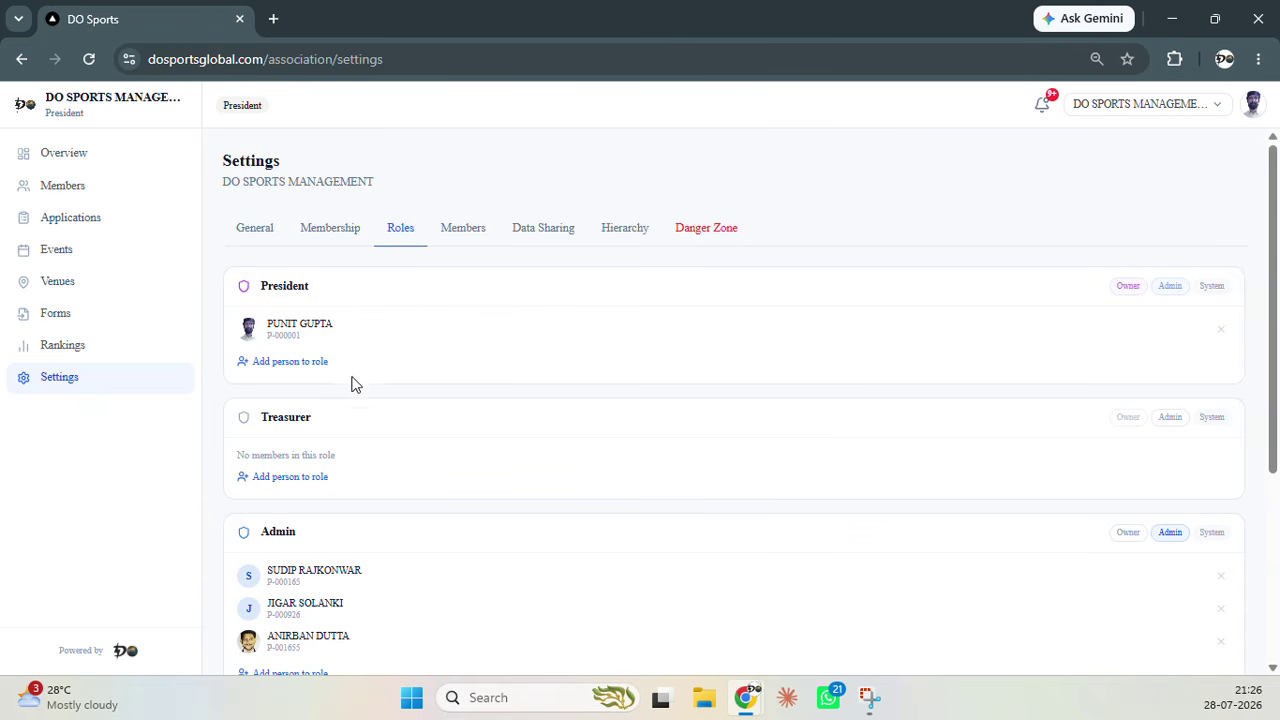
pyautogui.scroll(-3, 409, 451)
pyautogui.scroll(-1, 389, 477)
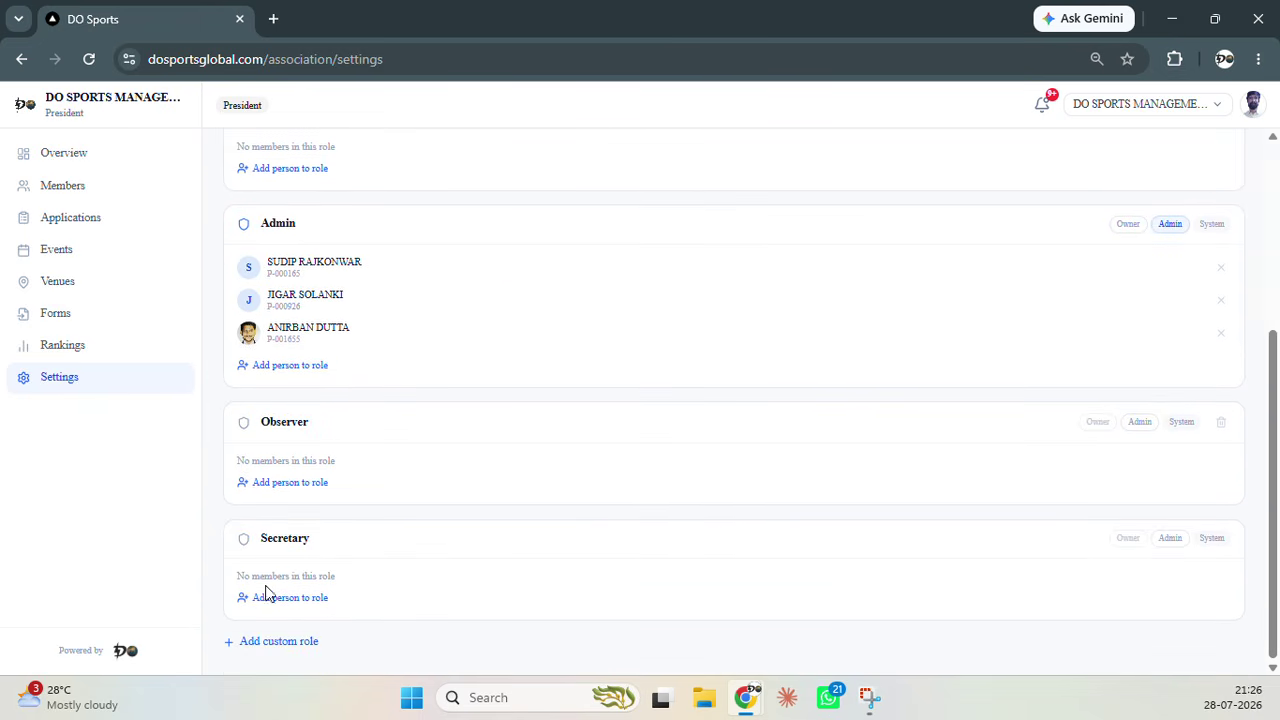
pyautogui.scroll(4, 515, 530)
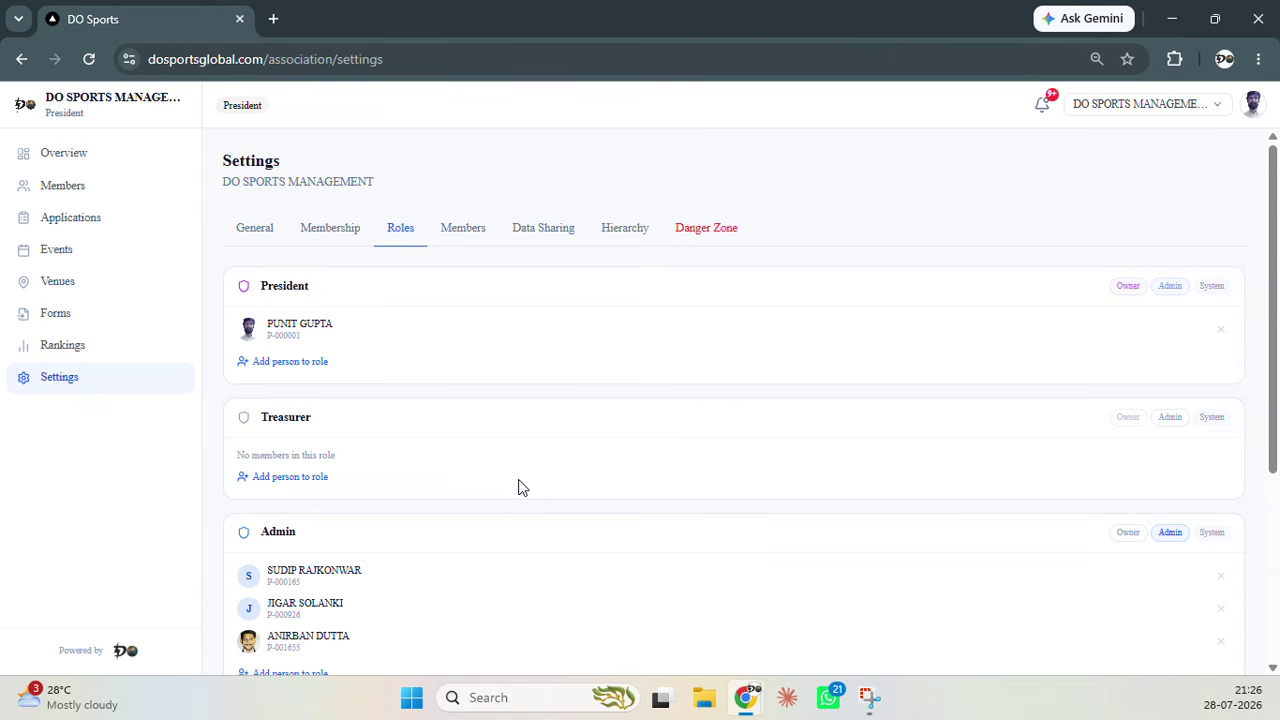
pyautogui.click(460, 240)
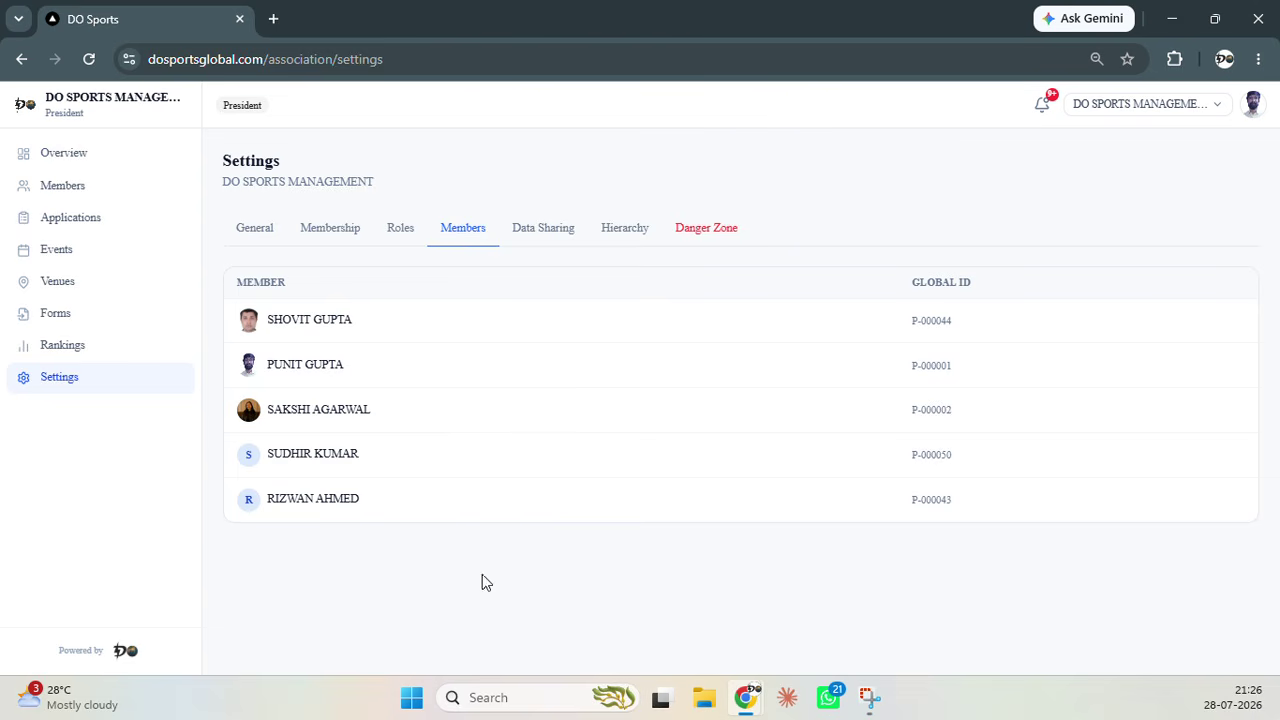
# Check Data Sharing, then show the Hierarchy settings reporting no affiliations yet
pyautogui.click(543, 233)
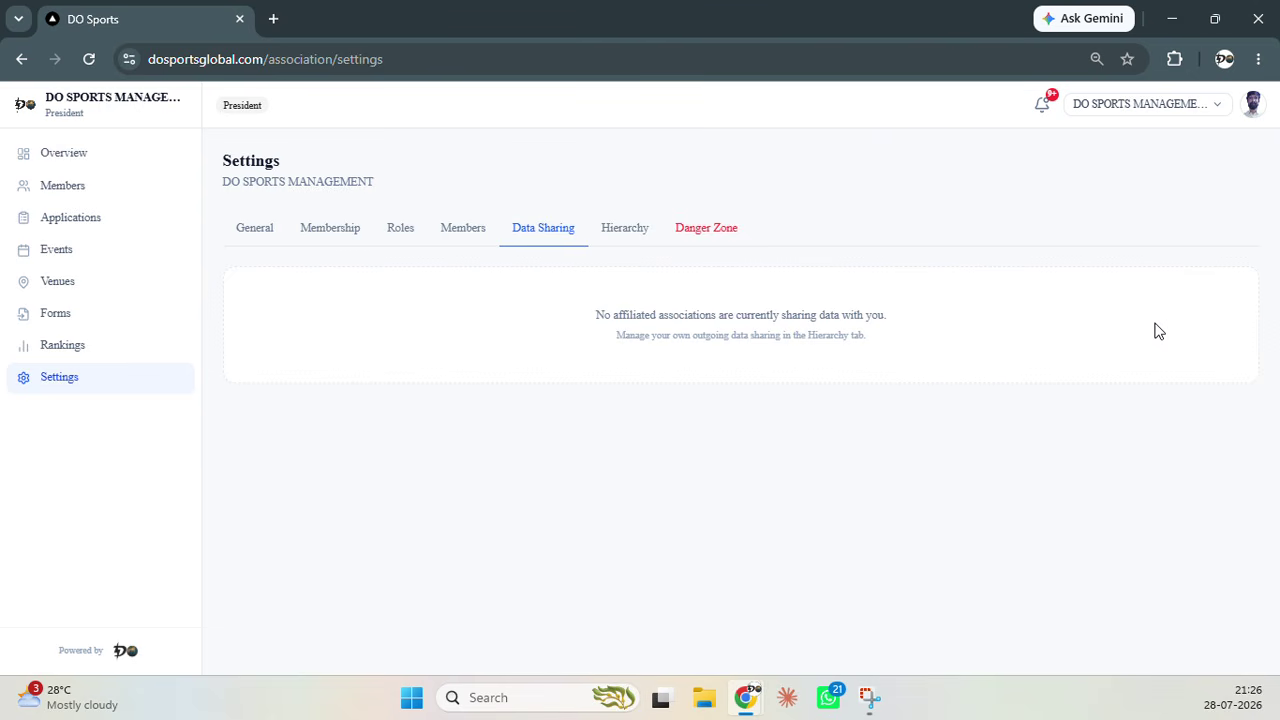
pyautogui.click(624, 231)
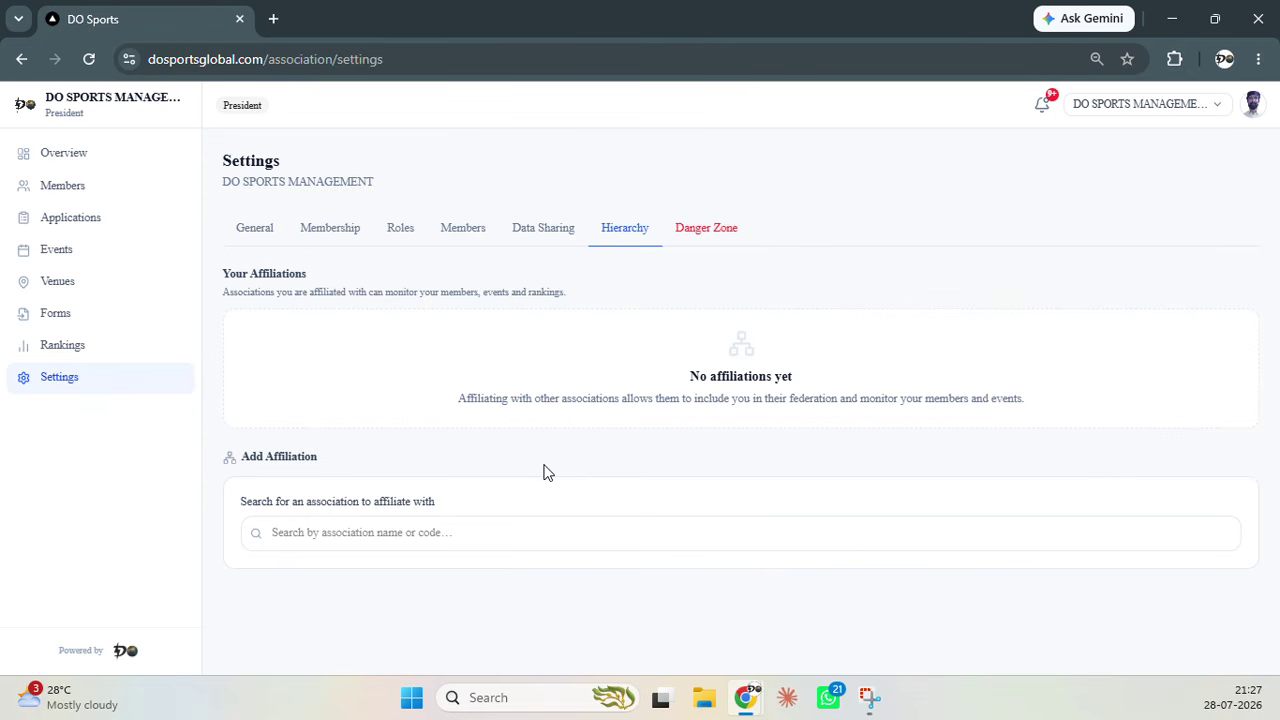
# Look at the affiliation search and Danger Zone dissolve option, then go to the Events page
pyautogui.click(528, 537)
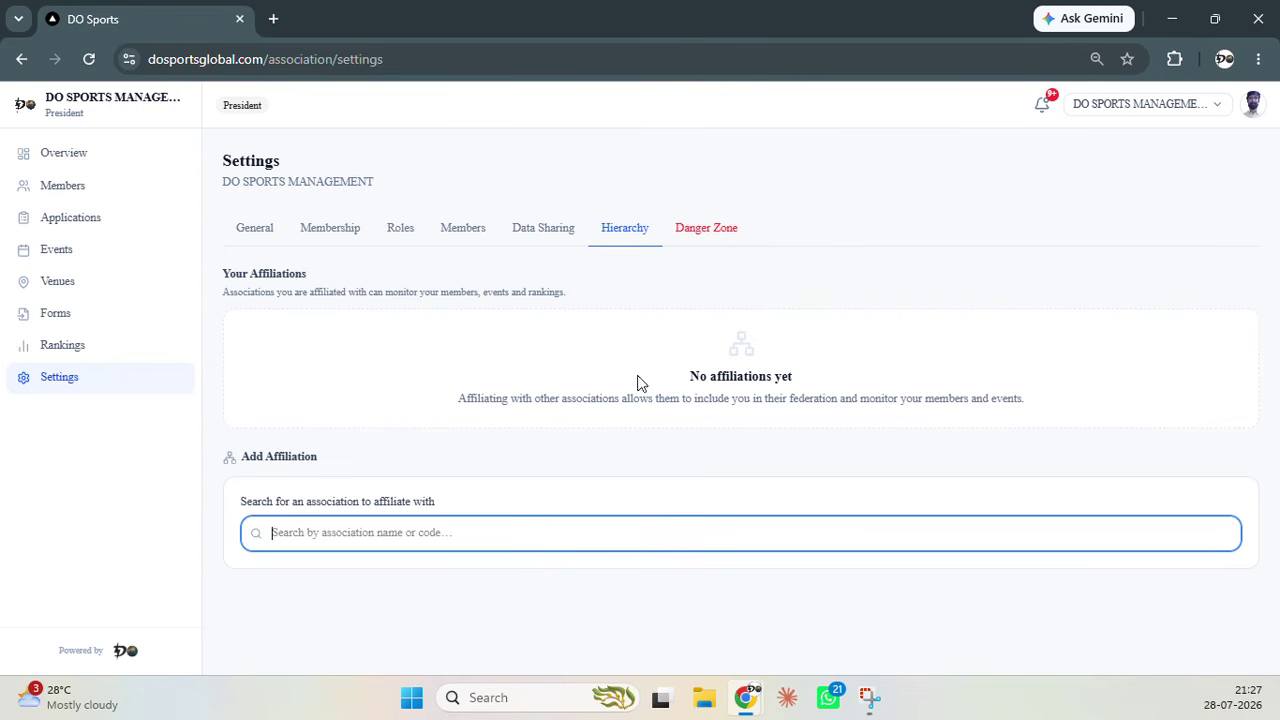
pyautogui.click(707, 238)
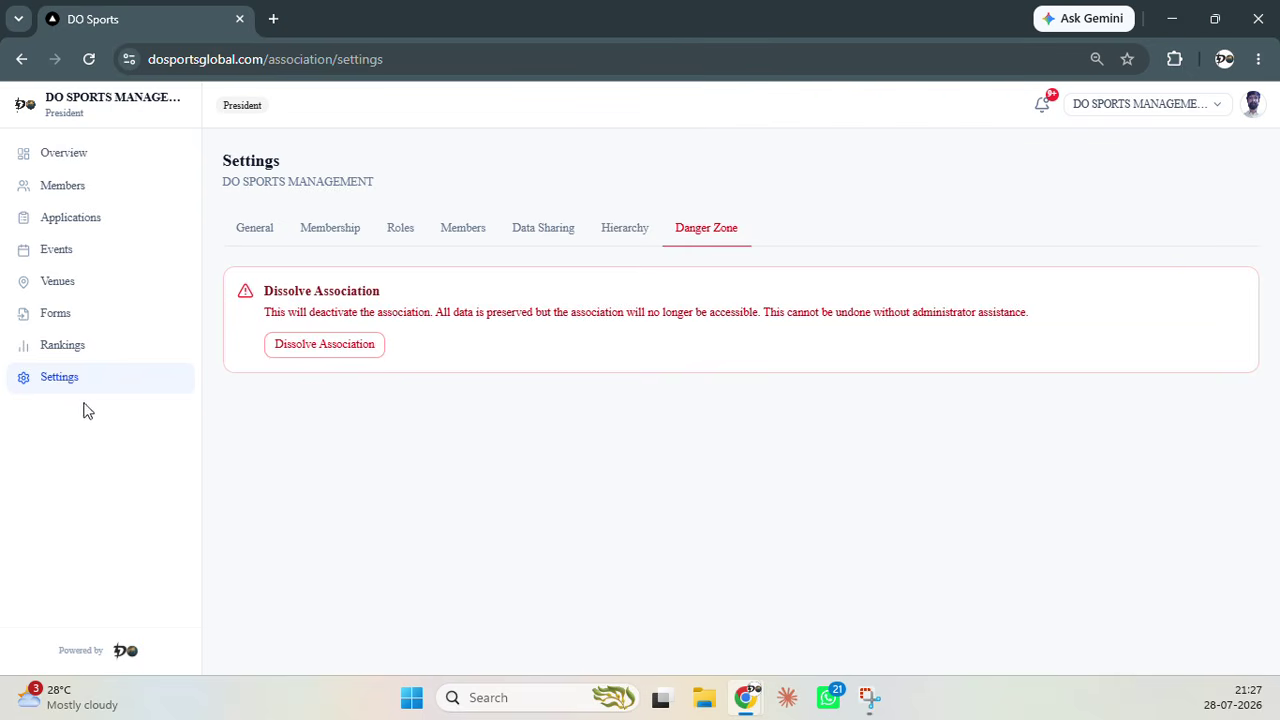
pyautogui.click(93, 259)
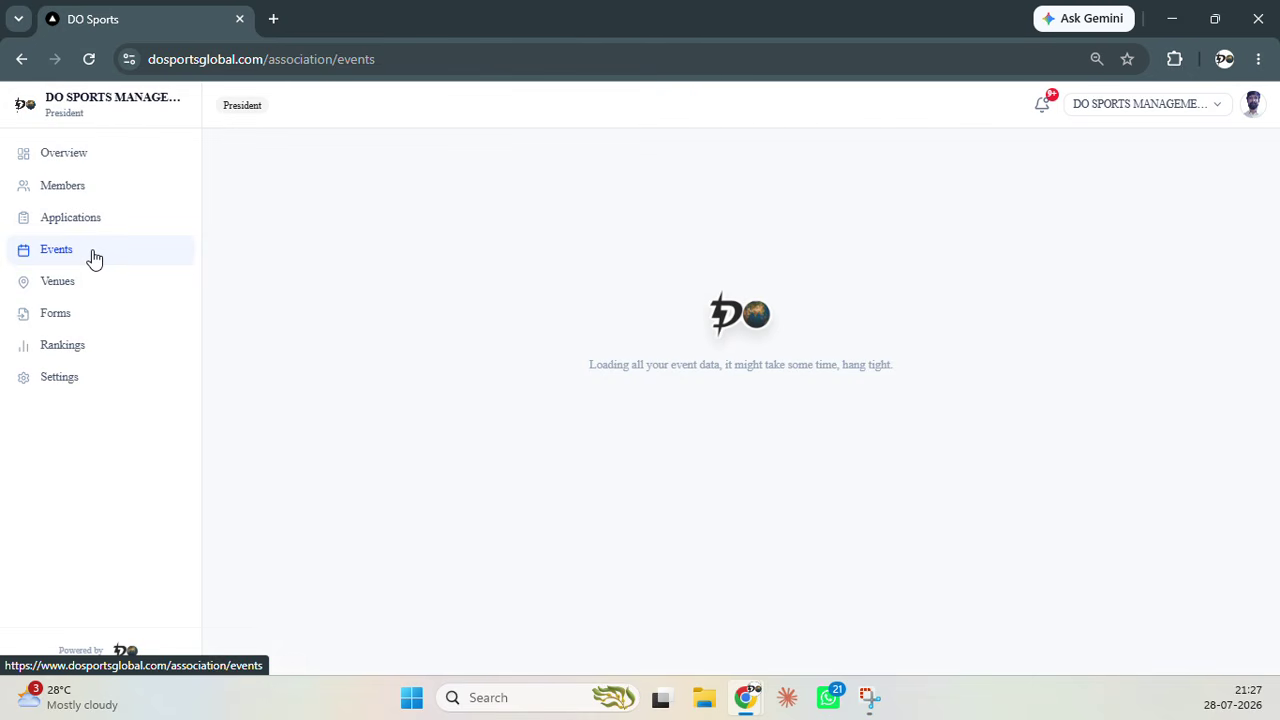
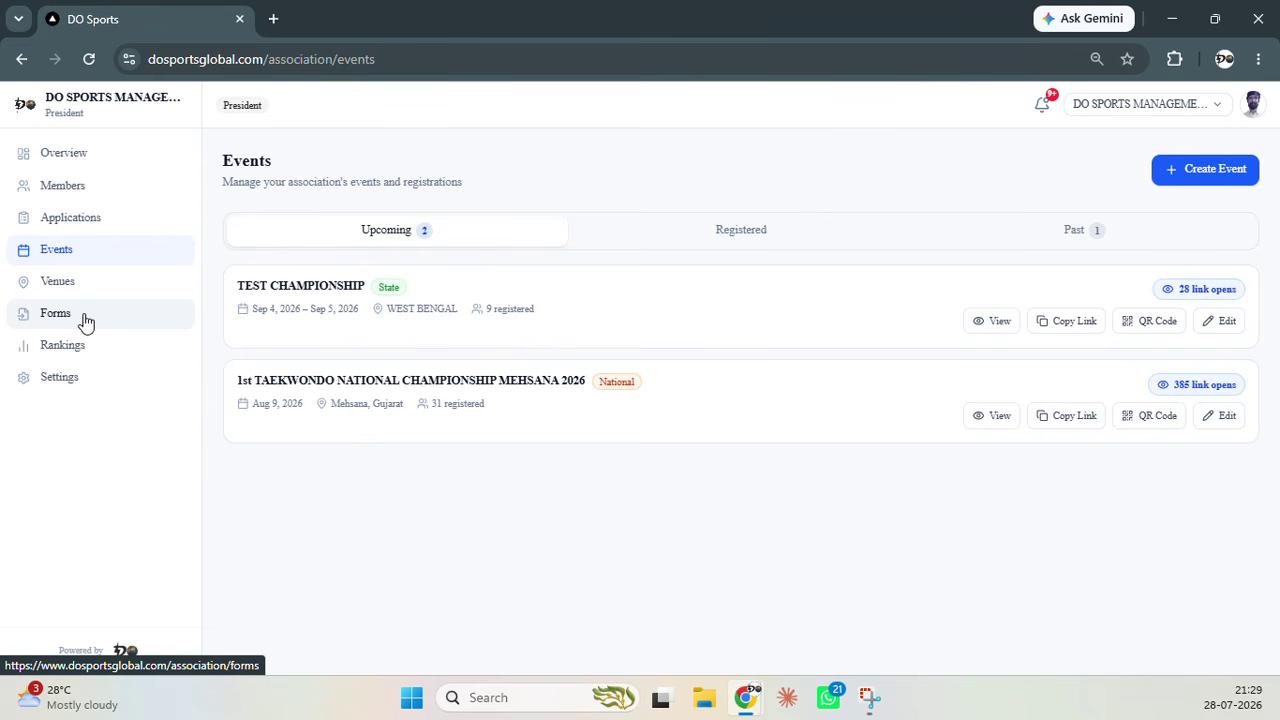
# Open a blank Create Event form from the Events page
pyautogui.click(1175, 173)
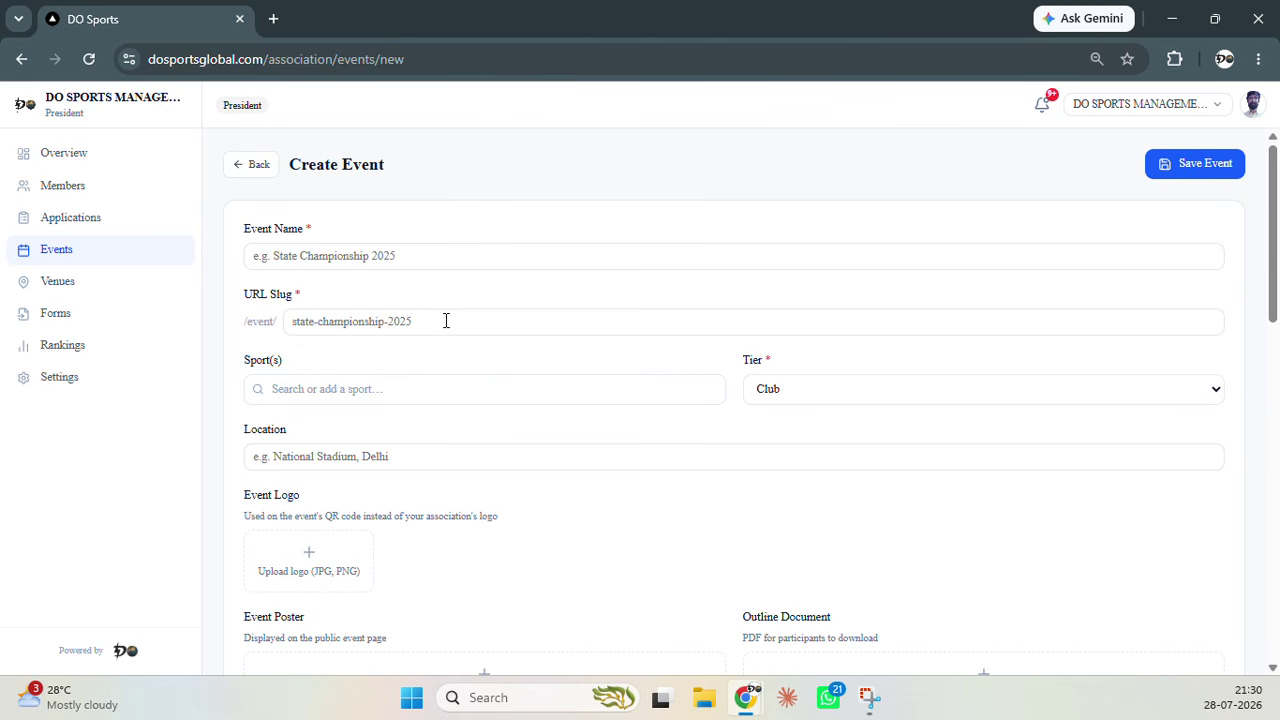
pyautogui.scroll(-2, 446, 321)
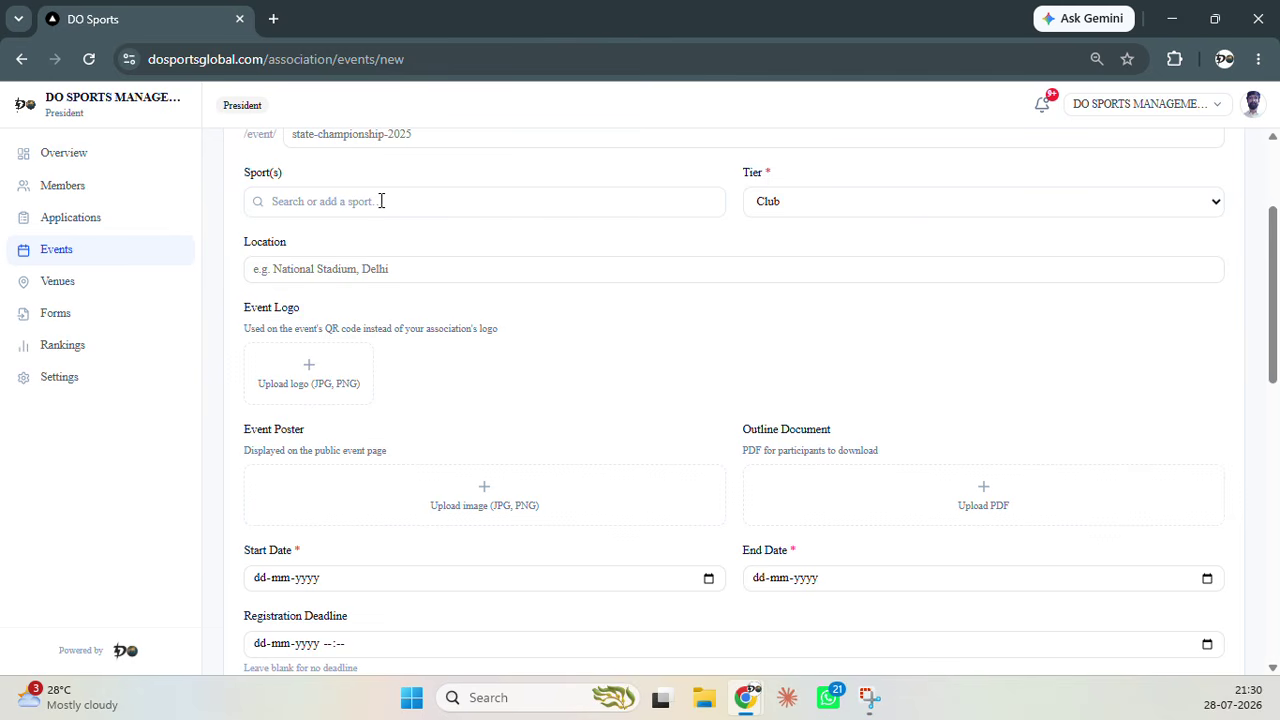
pyautogui.click(897, 201)
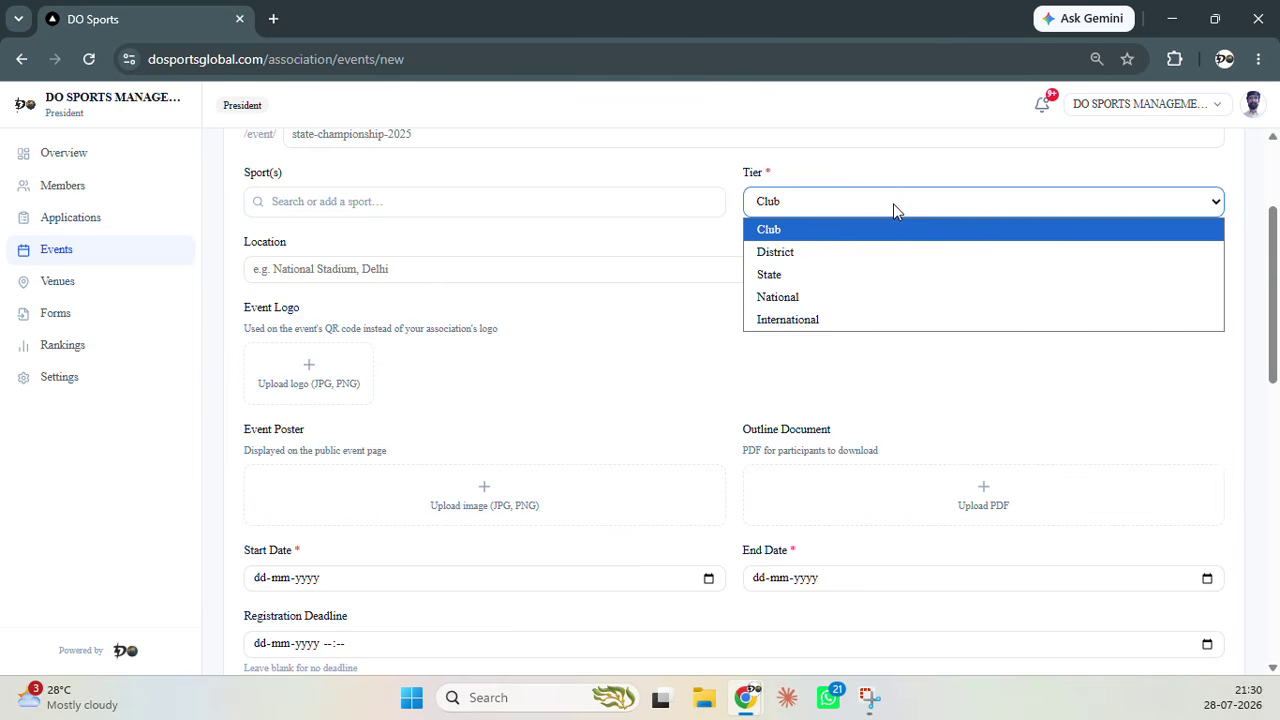
pyautogui.click(647, 250)
pyautogui.click(606, 268)
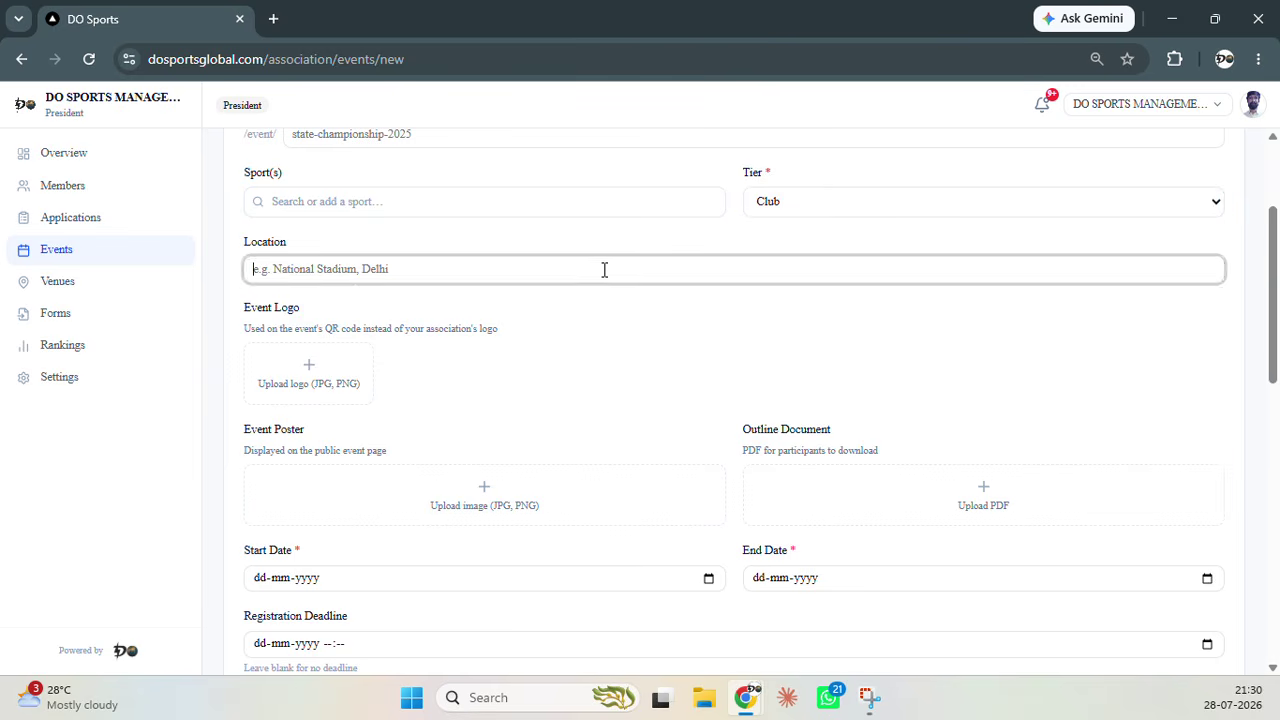
pyautogui.click(648, 369)
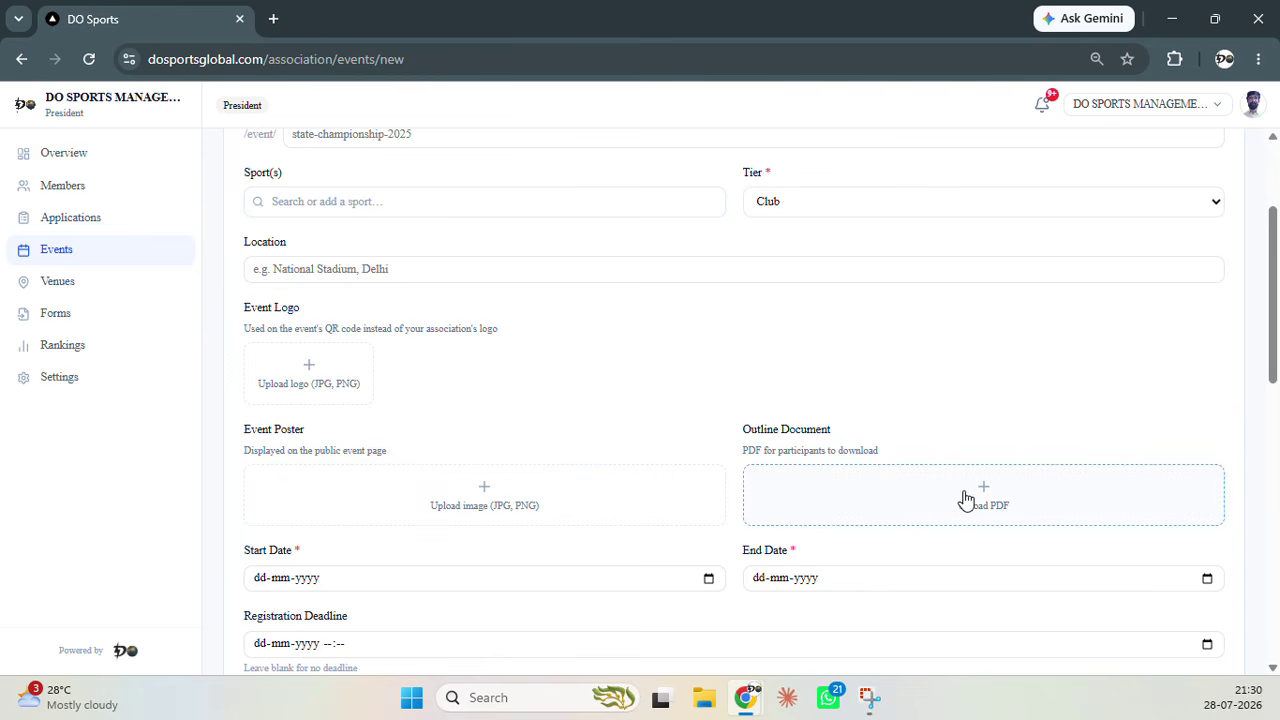
pyautogui.scroll(-4, 940, 395)
pyautogui.scroll(1, 815, 320)
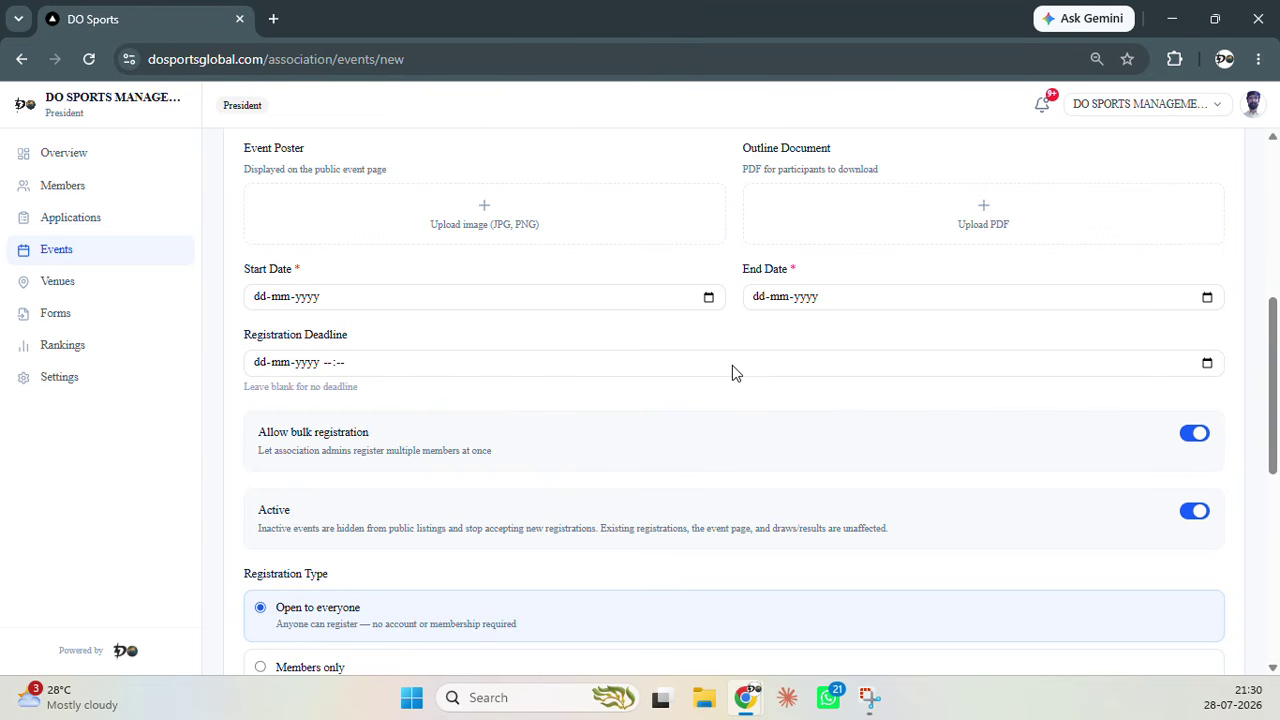
pyautogui.scroll(-1, 738, 390)
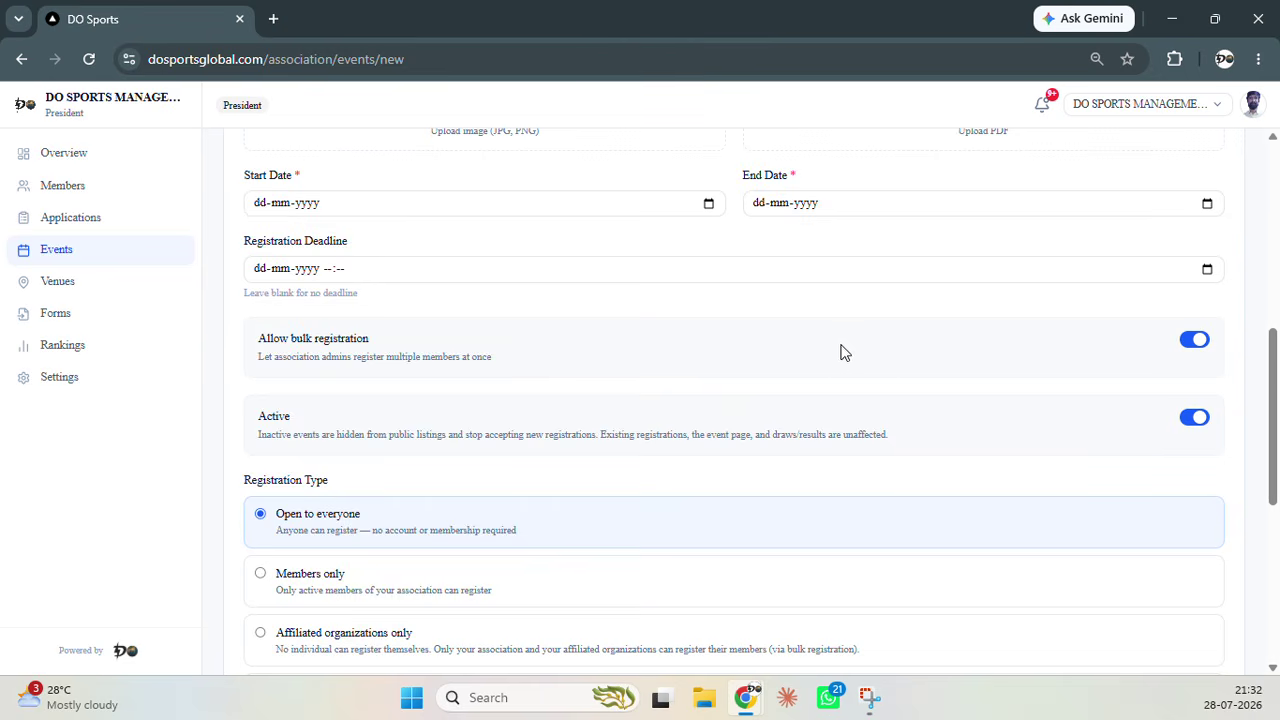
pyautogui.scroll(-1, 843, 346)
pyautogui.scroll(-1, 815, 385)
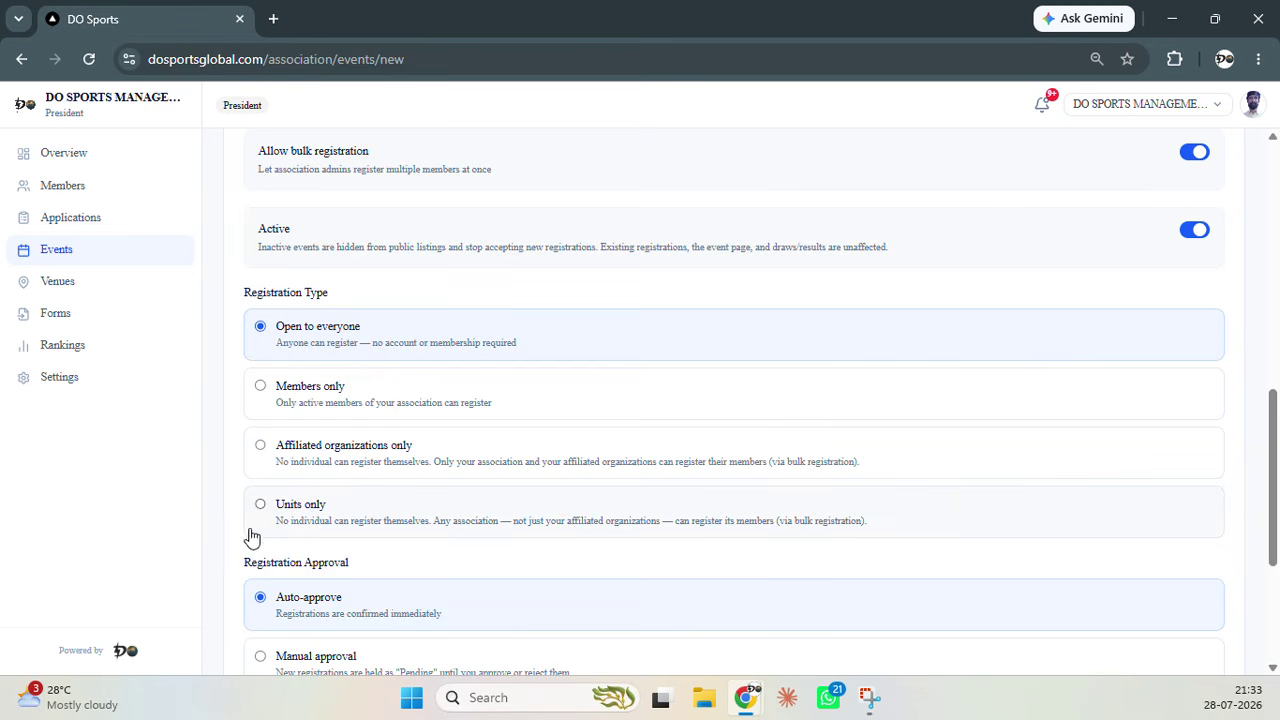
# Reveal the Team Column Shows options at the bottom of the form, currently Own organisation (default)
pyautogui.scroll(-3, 220, 457)
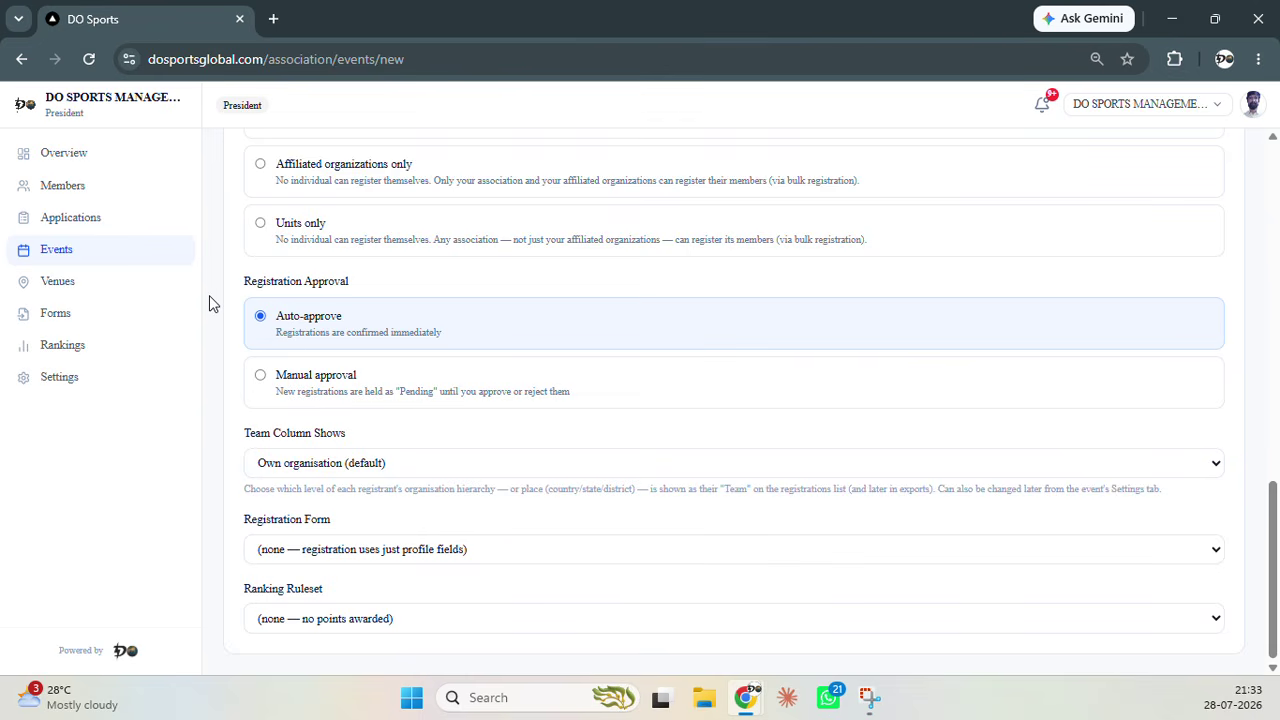
pyautogui.click(391, 463)
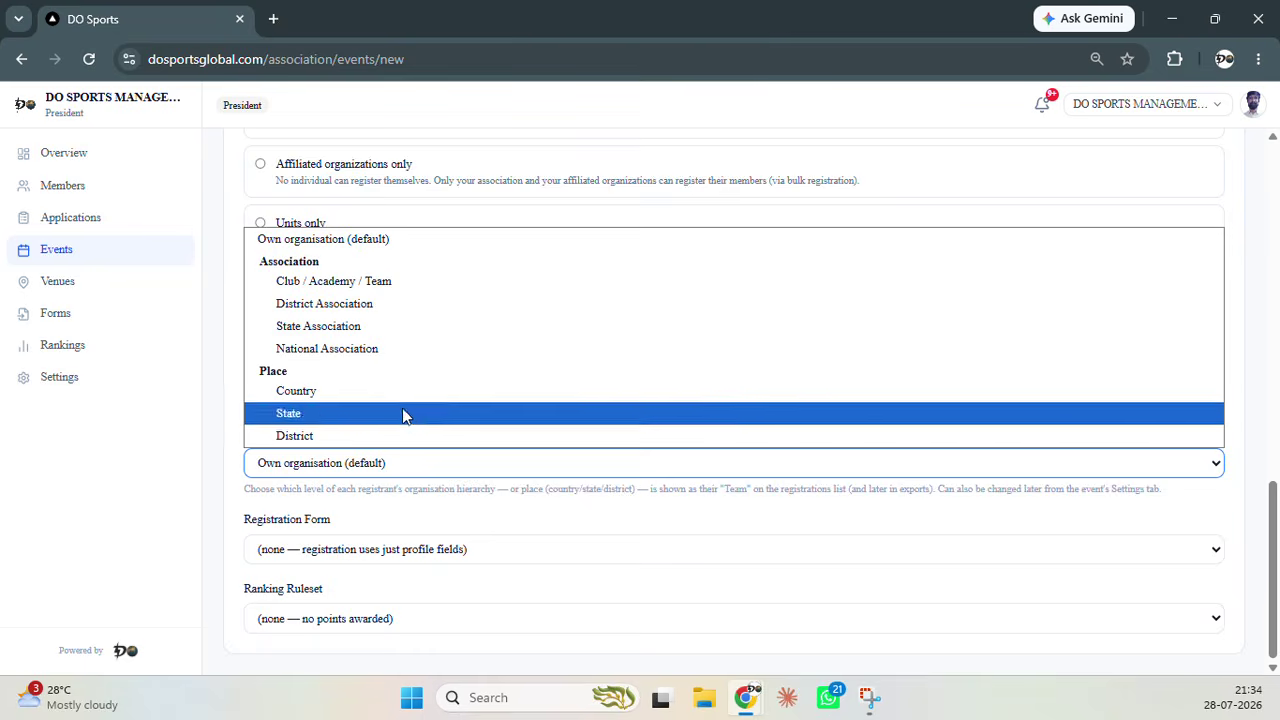
# Keep the Team column at Own organisation and pick a saved registration form, leaving ranking ruleset at none
pyautogui.click(210, 405)
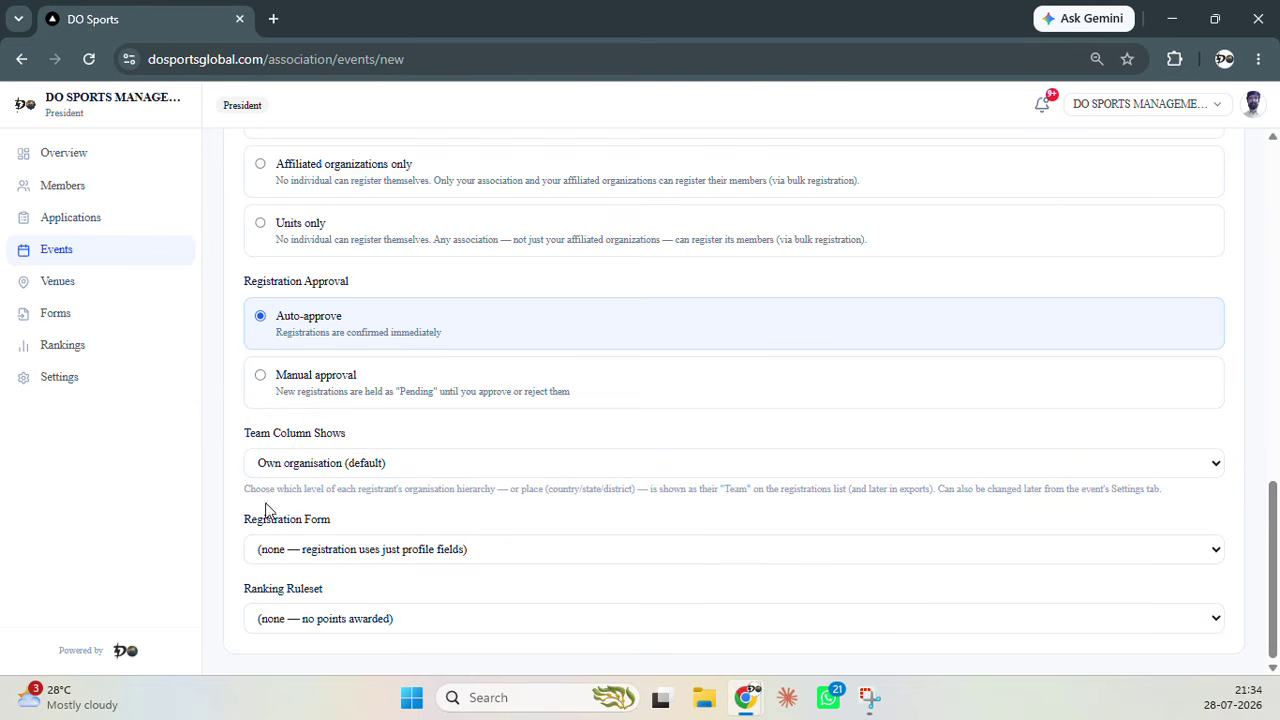
pyautogui.click(400, 557)
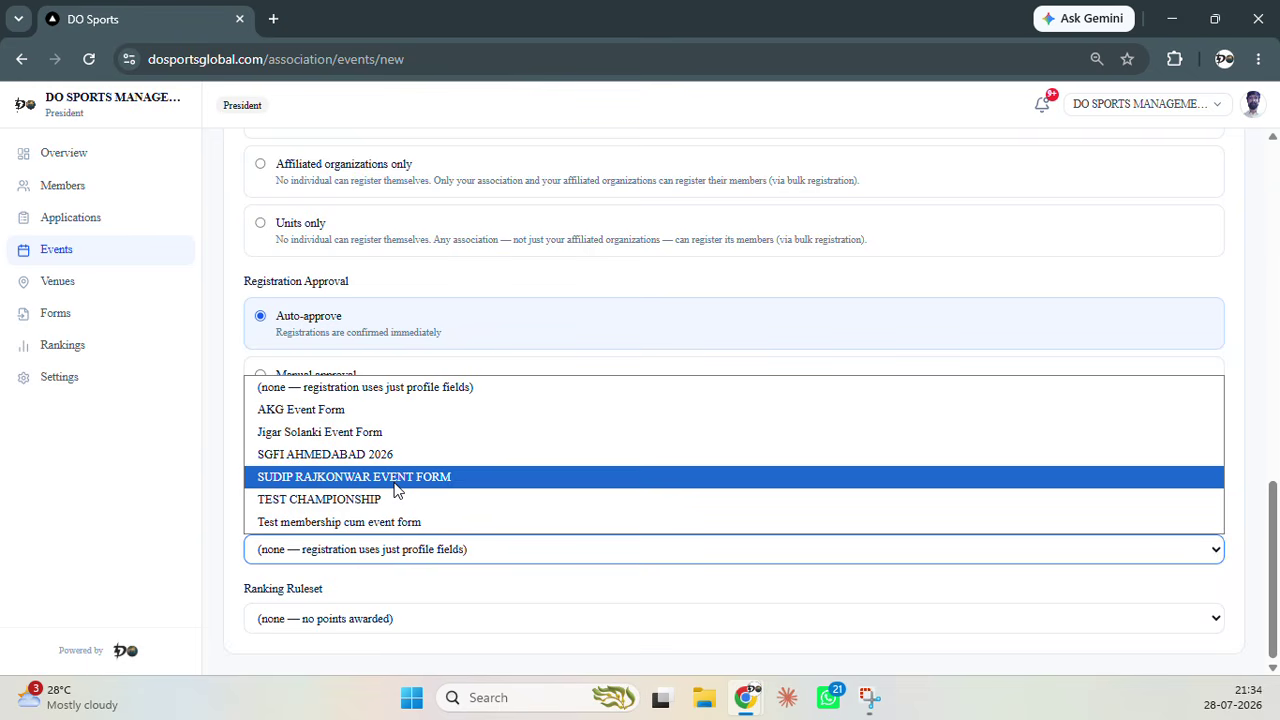
pyautogui.click(394, 480)
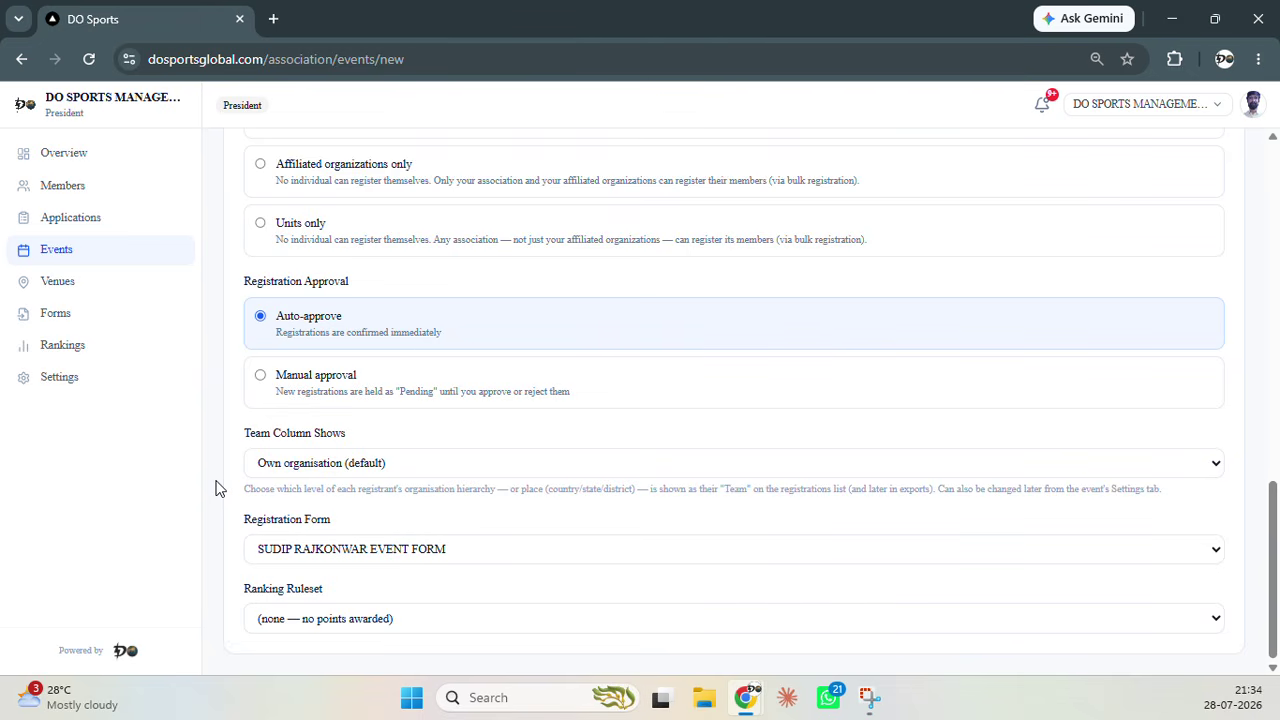
pyautogui.click(302, 622)
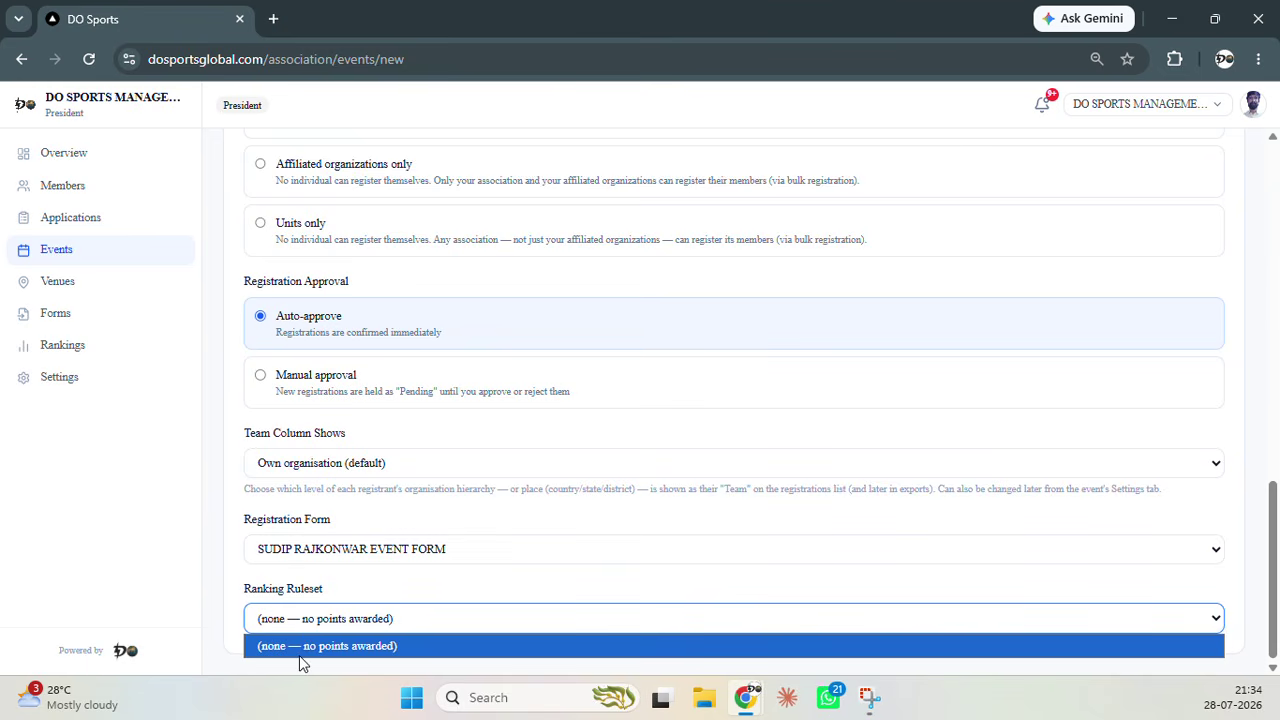
pyautogui.click(211, 580)
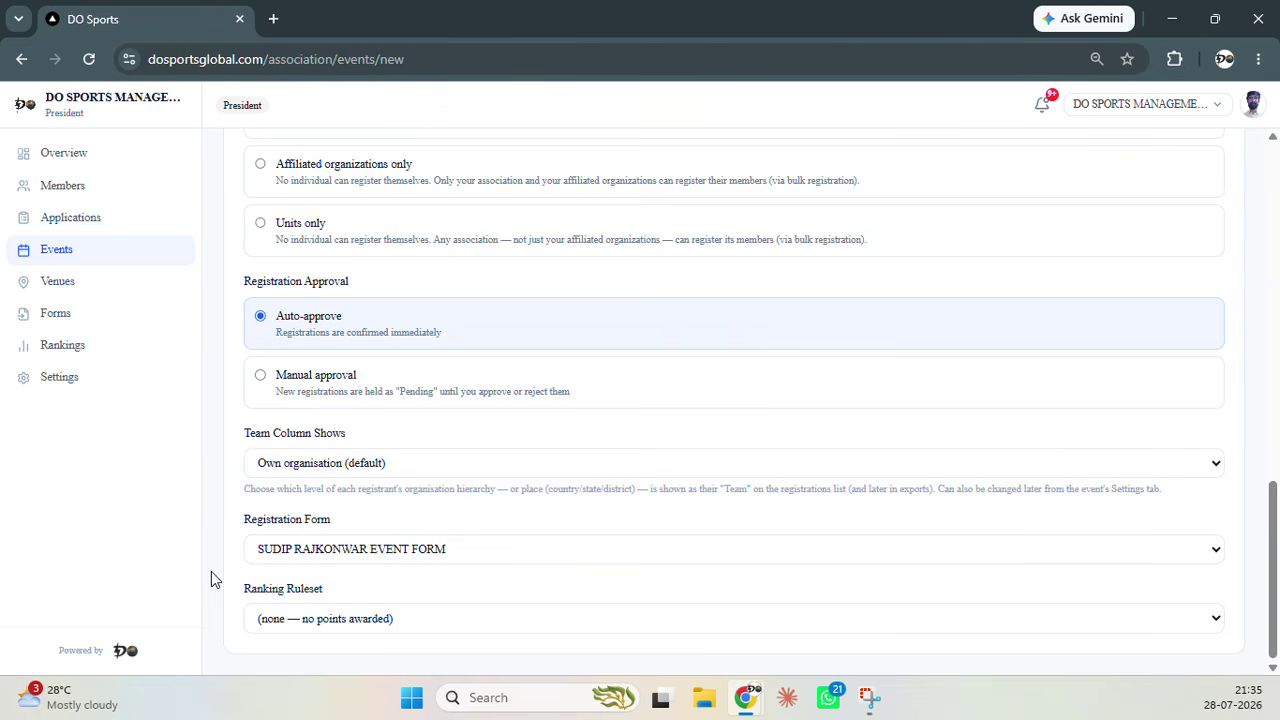
# Abandon the unsaved event form and go back to the Events list showing two upcoming events
pyautogui.scroll(10, 210, 580)
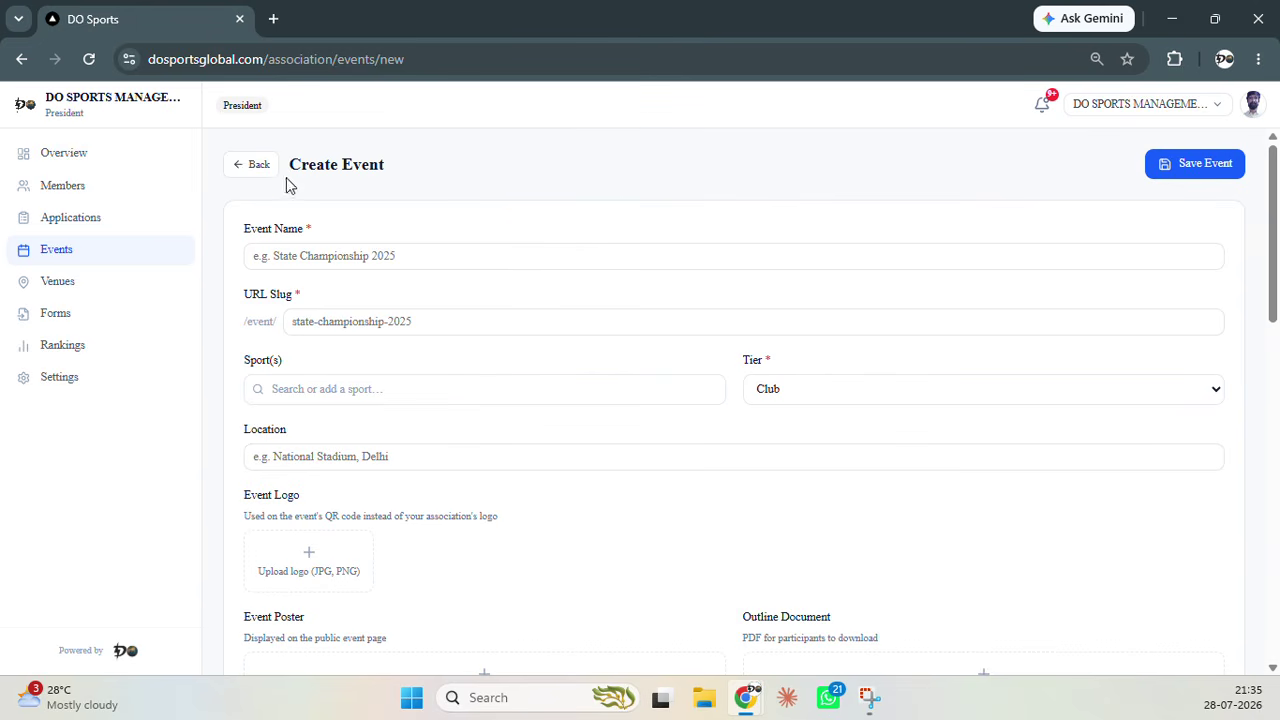
pyautogui.click(255, 170)
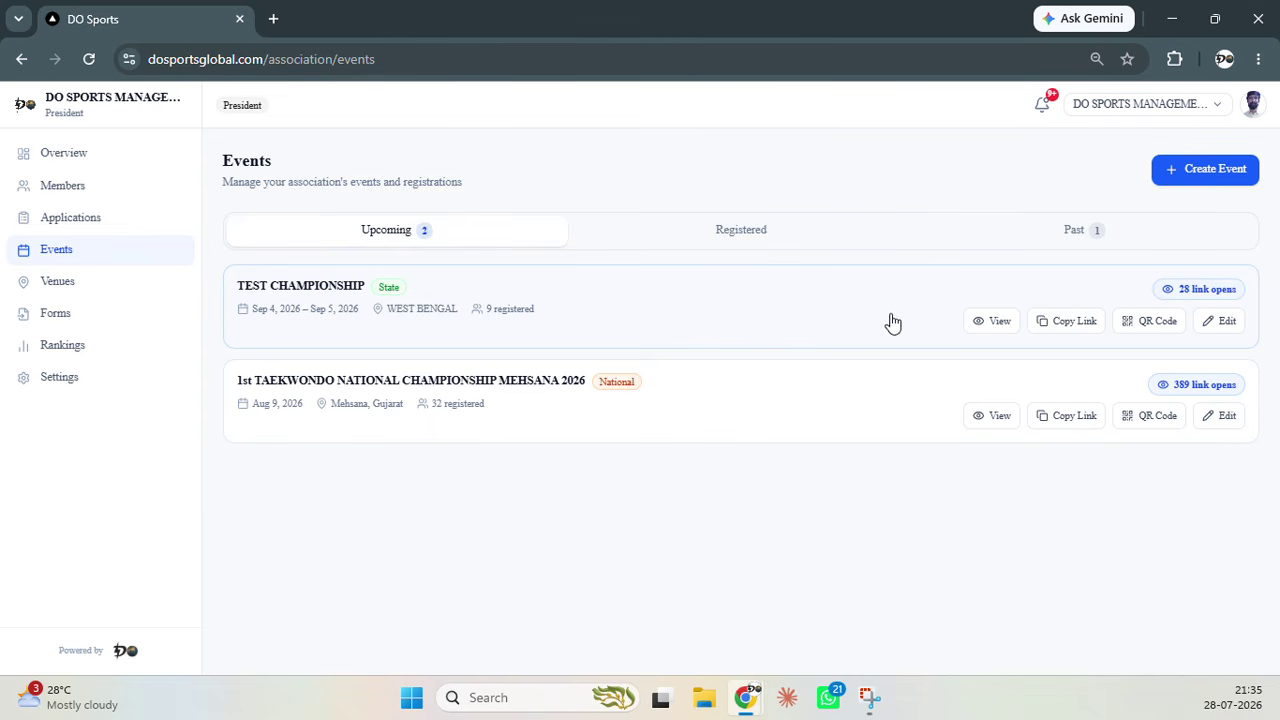
# Preview the TEST CHAMPIONSHIP QR code, dismiss it, and copy the event's link
pyautogui.click(1132, 320)
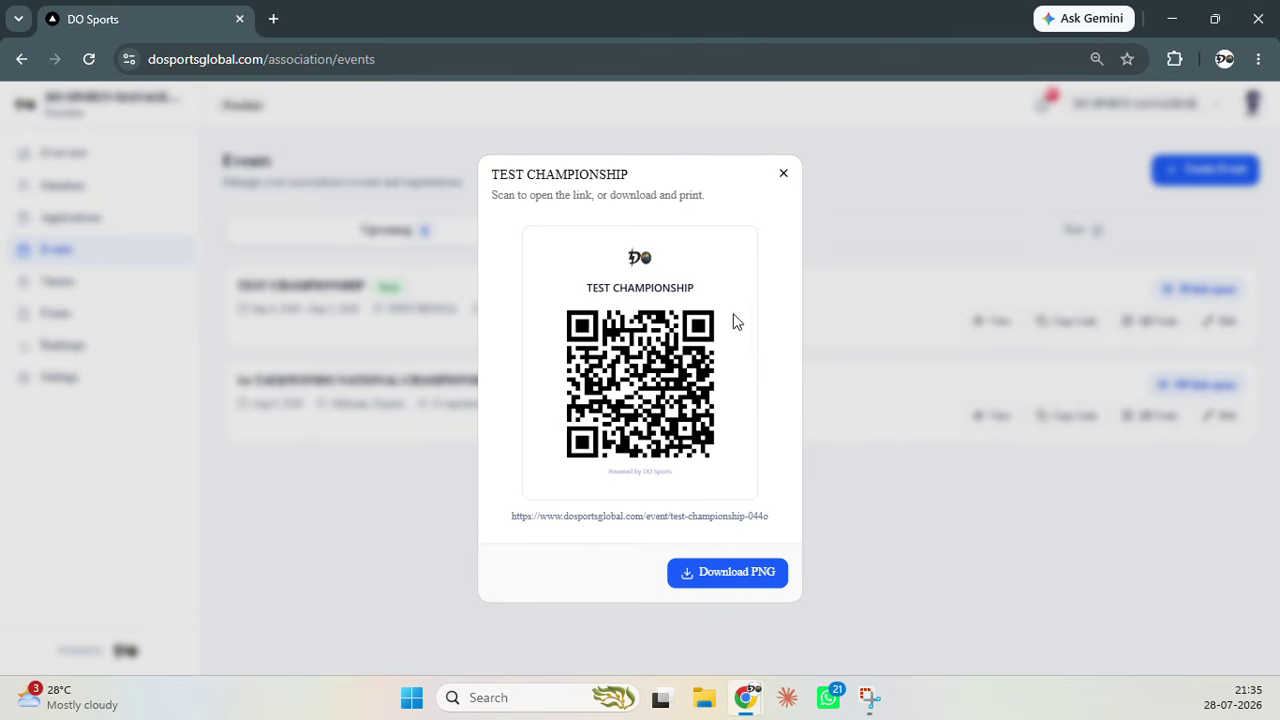
pyautogui.click(783, 176)
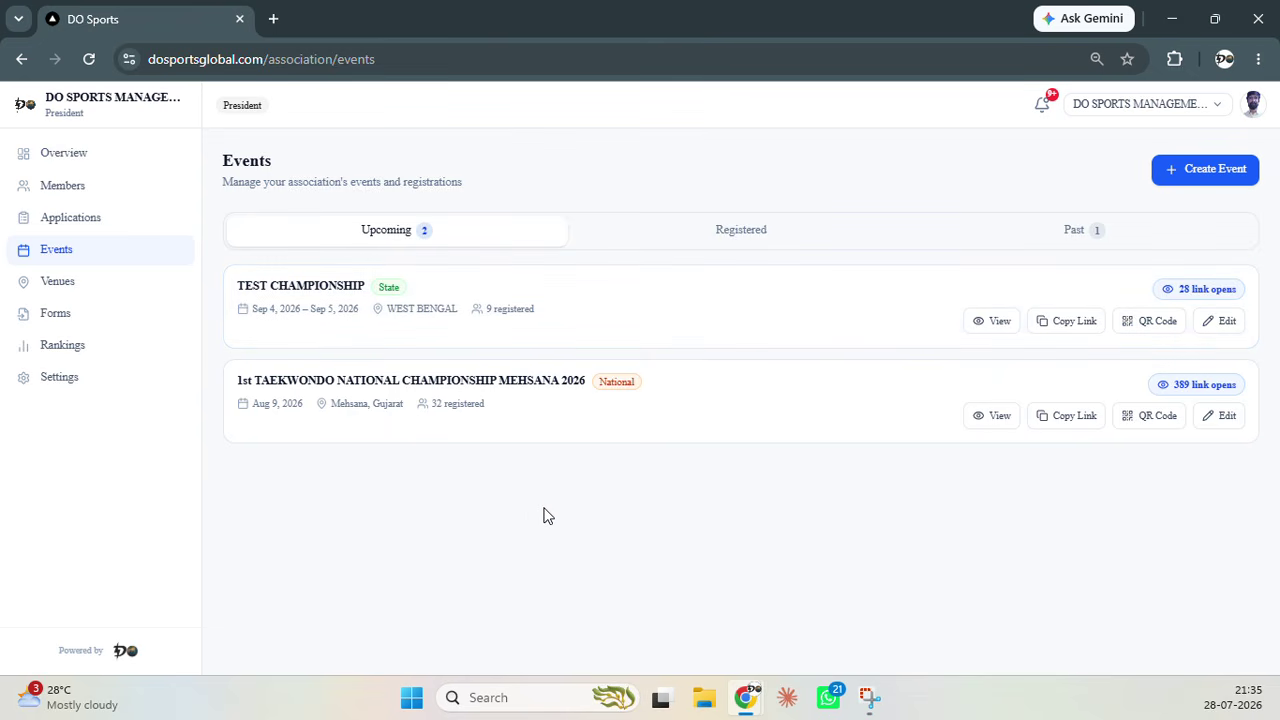
pyautogui.click(1072, 321)
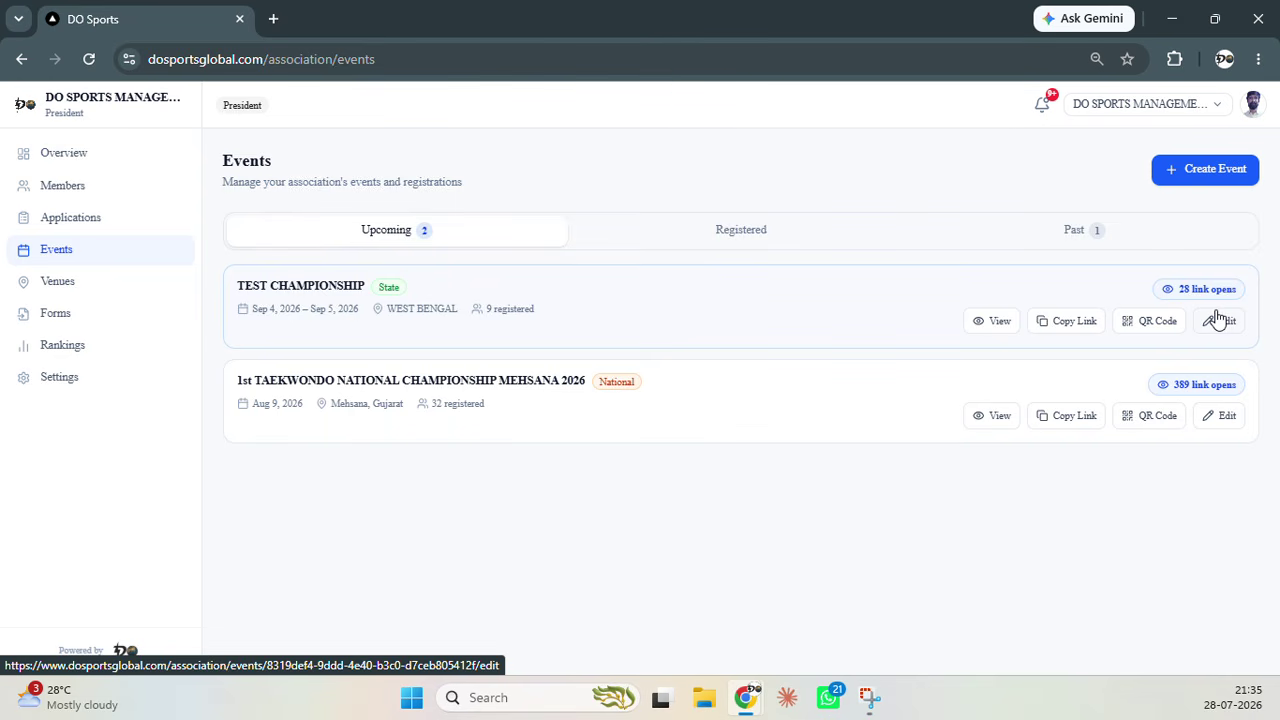
# Open the TEST CHAMPIONSHIP event Overview showing 9 registered, 12 withdrawn and 28 link opens
pyautogui.click(977, 321)
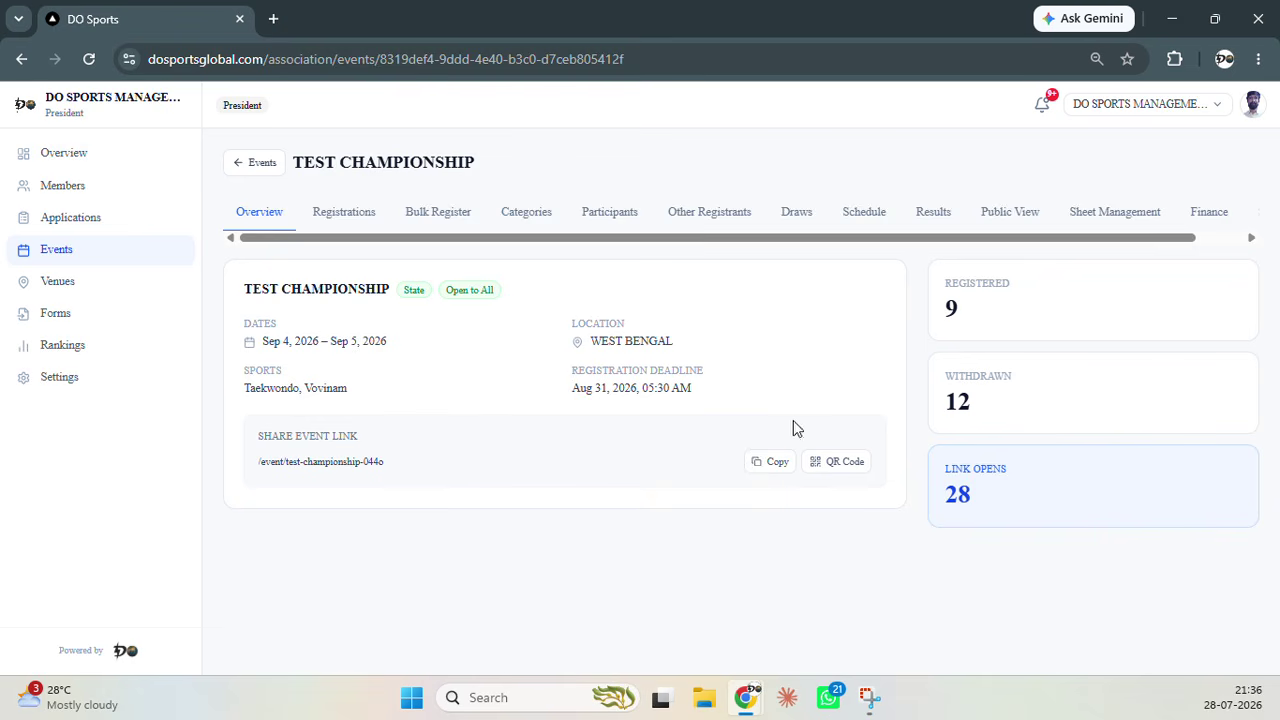
# Show the TEST CHAMPIONSHIP registrations table with team, date of birth, gender and roles columns
pyautogui.click(352, 213)
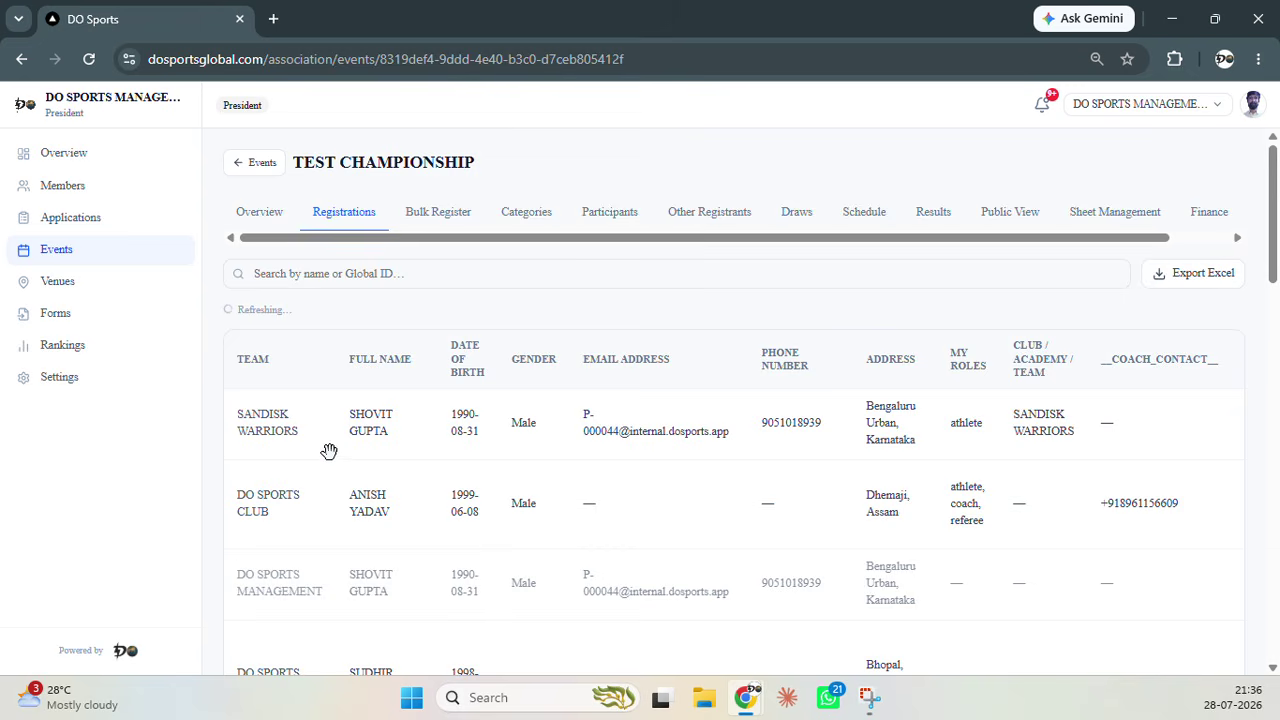
# Scan across the registrations table, then show the Categories tab with 6/12 completed
pyautogui.scroll(-2, 370, 447)
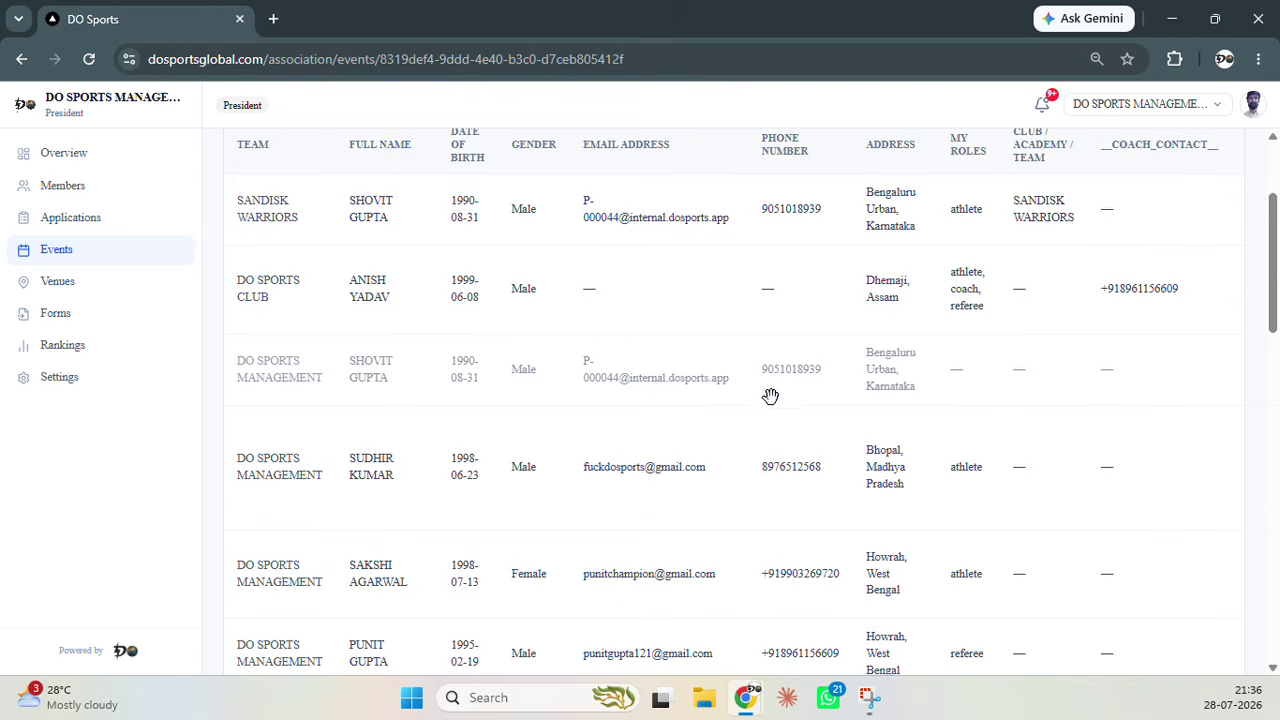
pyautogui.scroll(1, 754, 396)
pyautogui.hscroll(8, 500, 471)
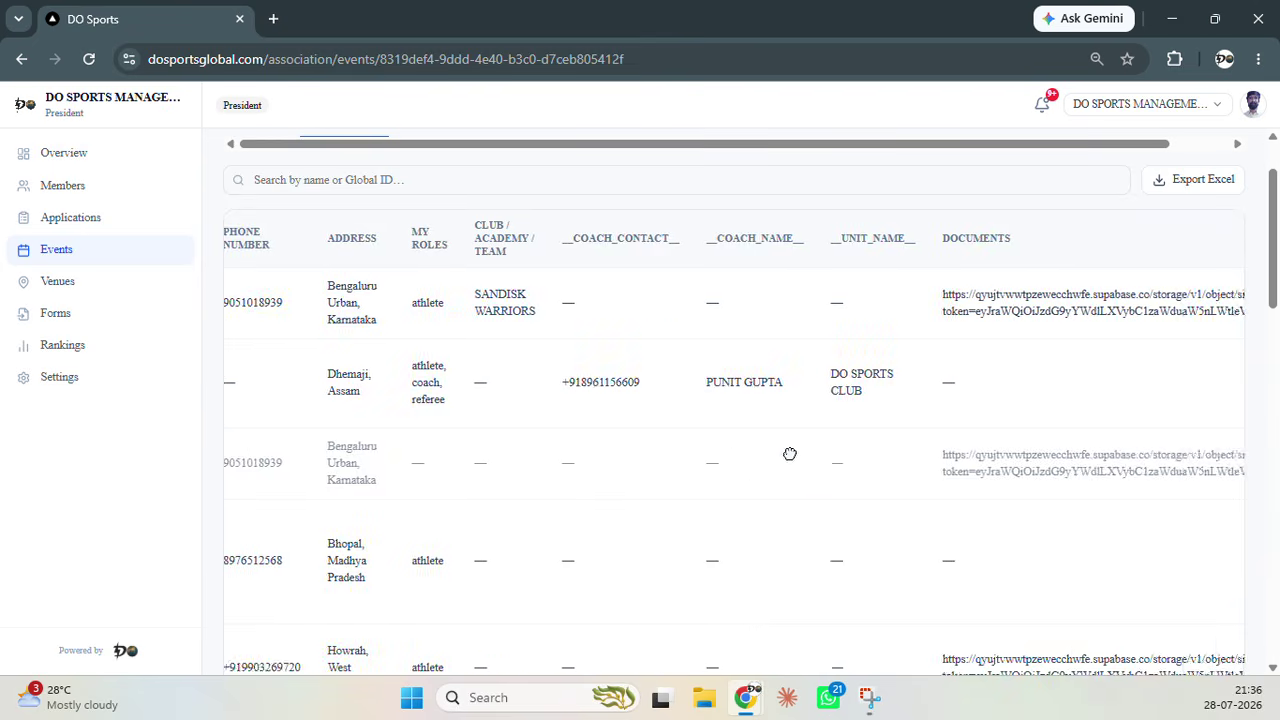
pyautogui.hscroll(10, 891, 417)
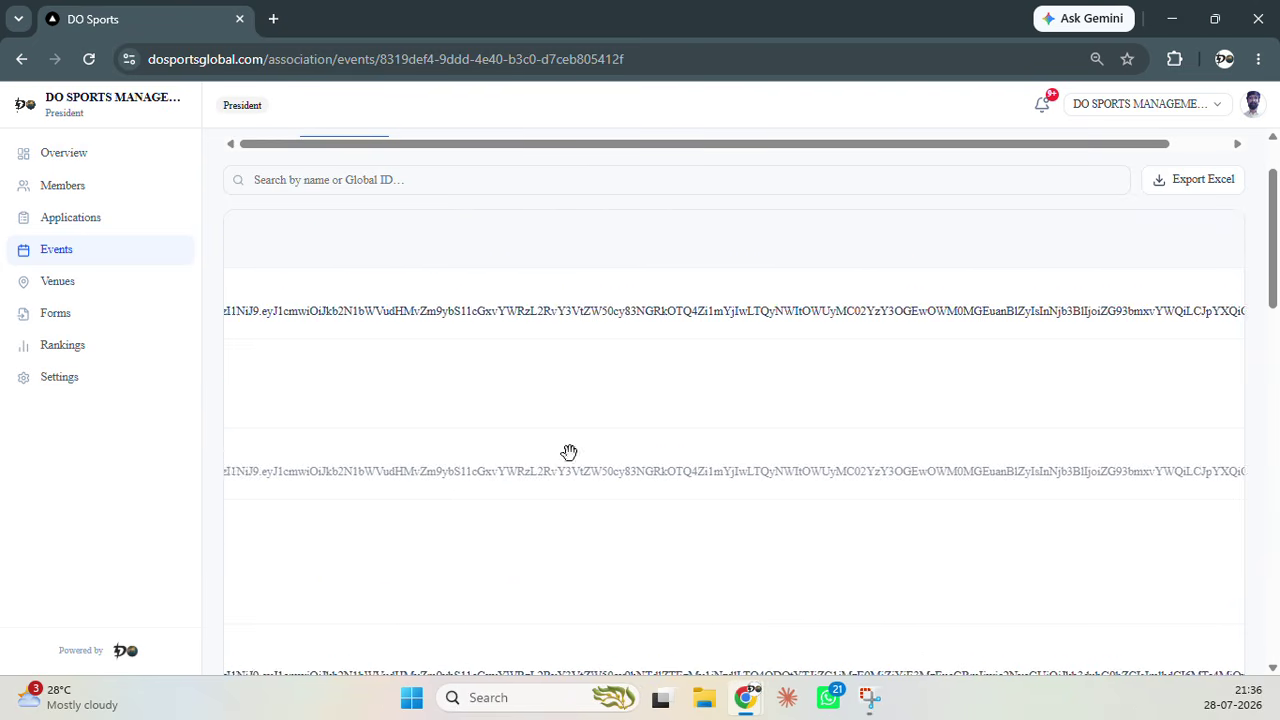
pyautogui.hscroll(8, 752, 440)
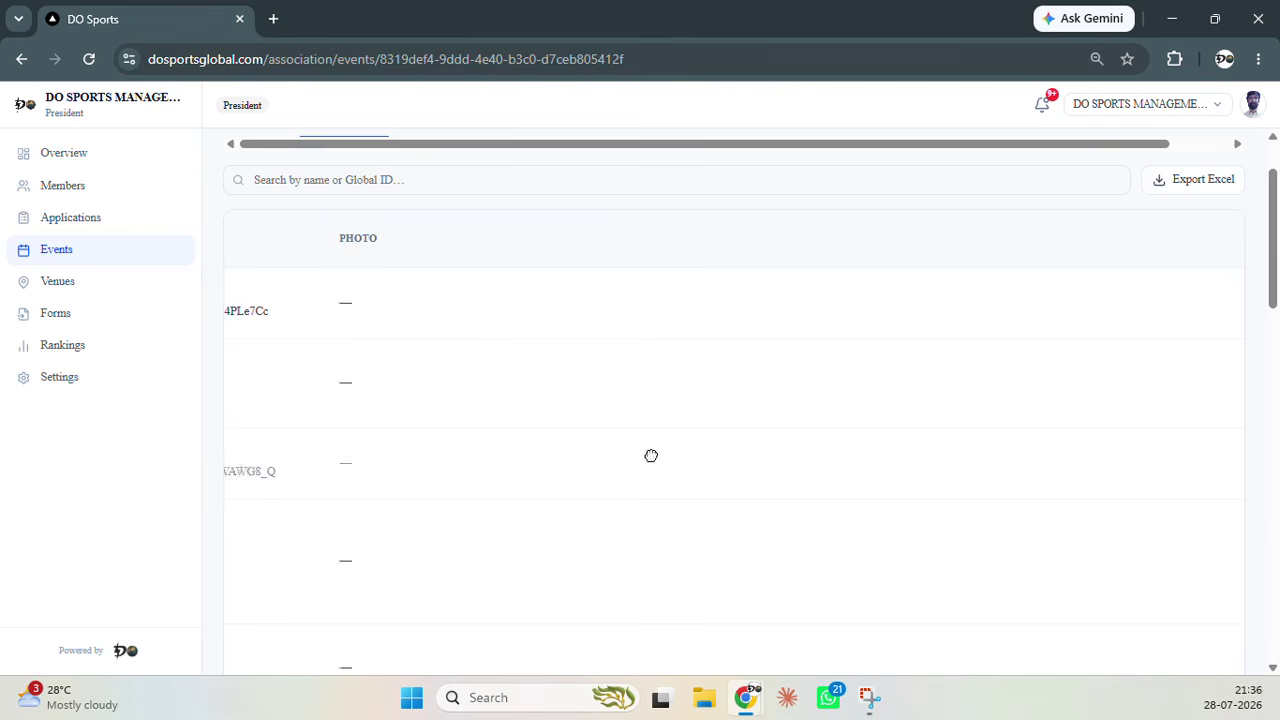
pyautogui.hscroll(8, 786, 451)
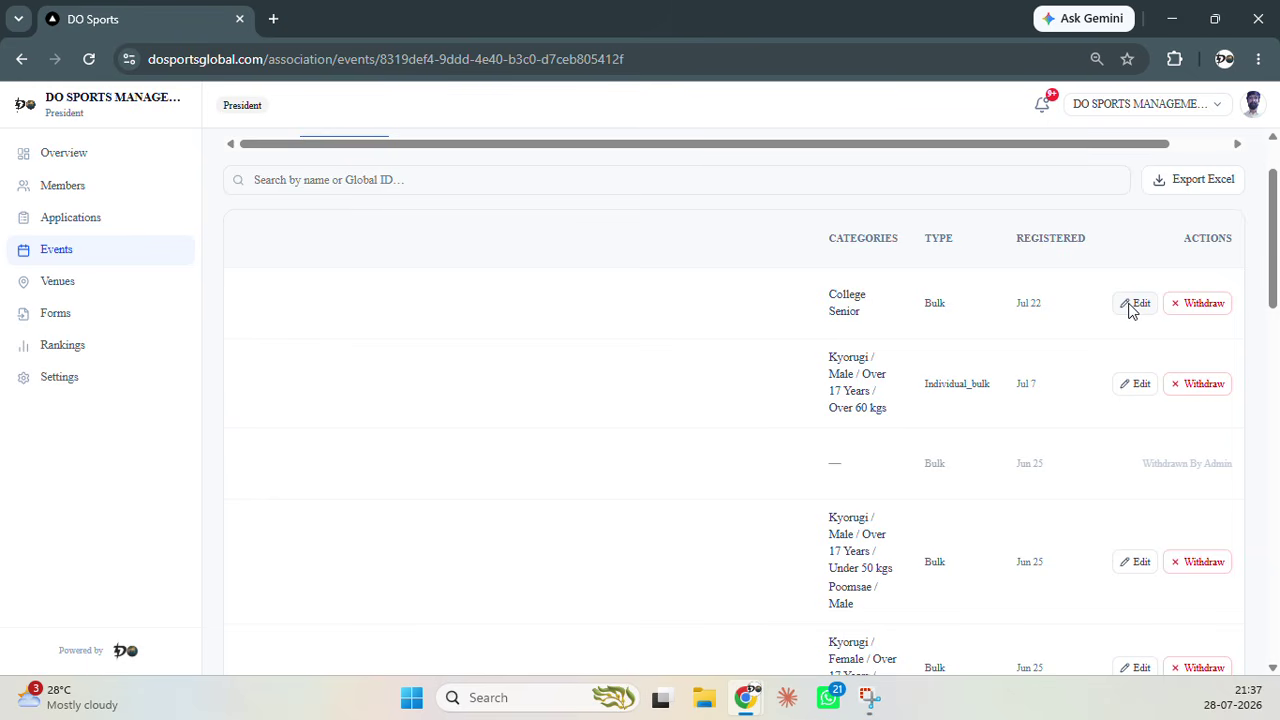
pyautogui.moveTo(448, 443); pyautogui.dragTo(887, 438)
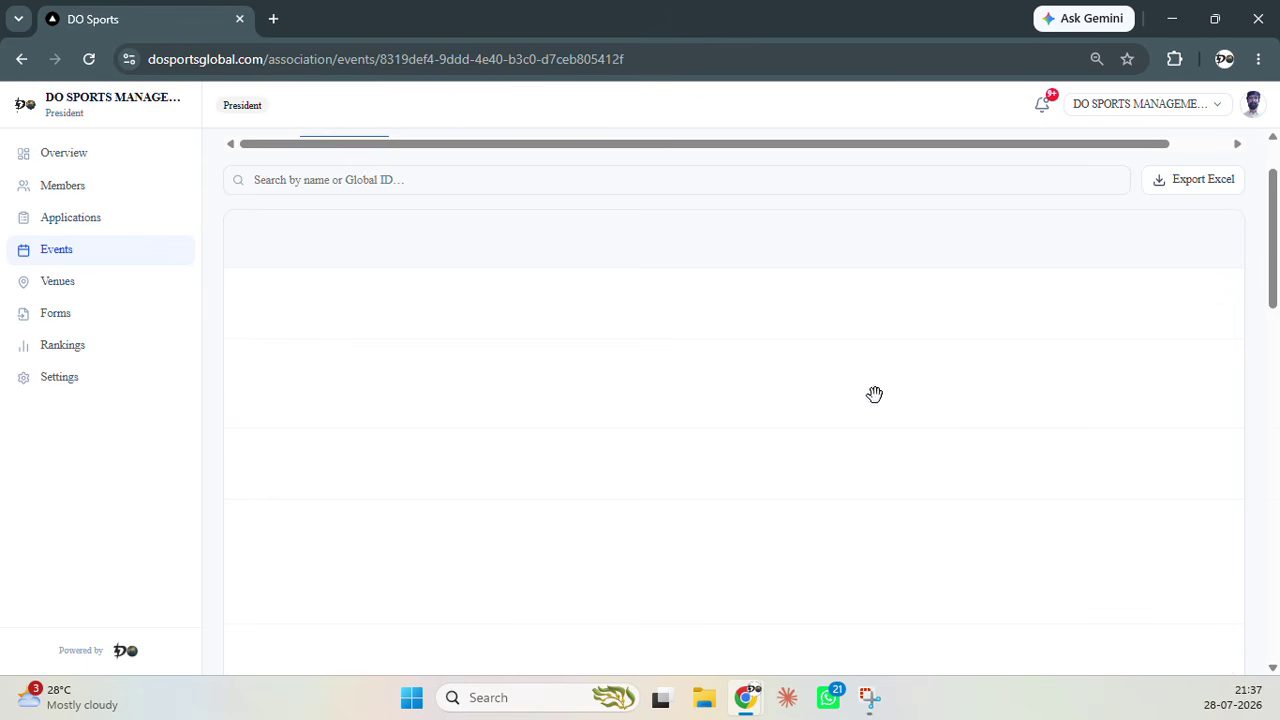
pyautogui.scroll(1, 600, 300)
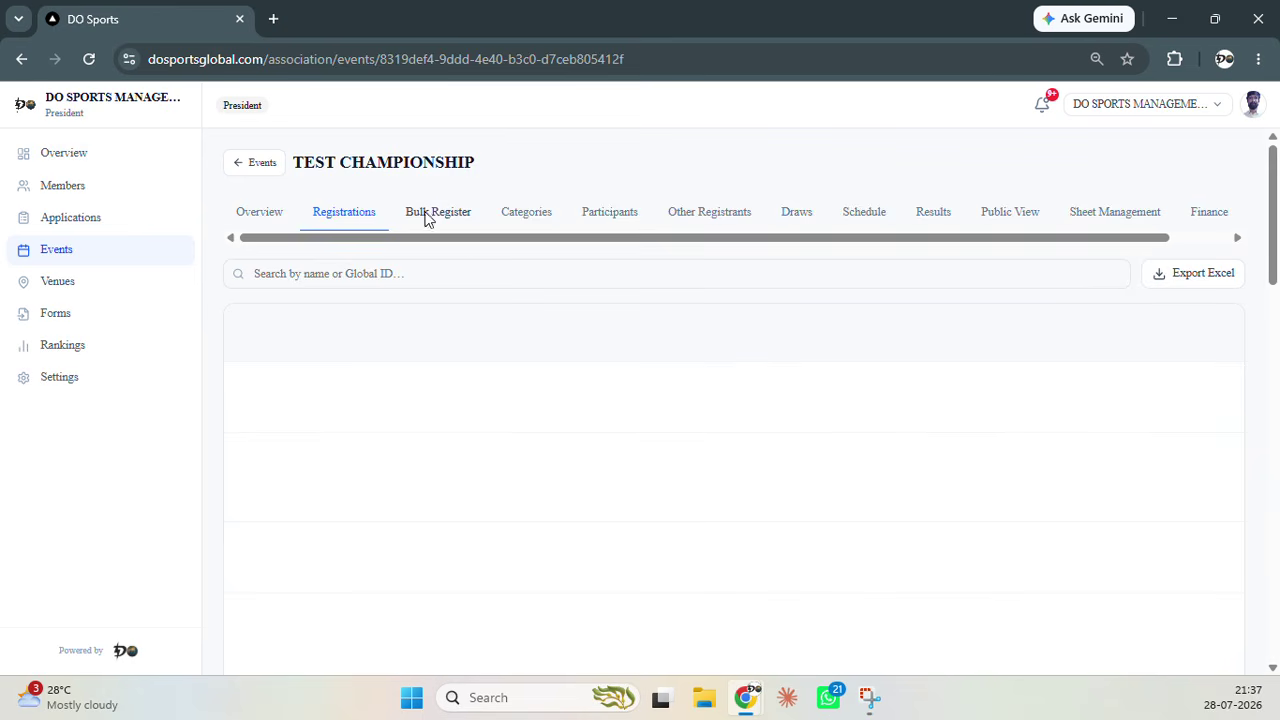
pyautogui.click(519, 222)
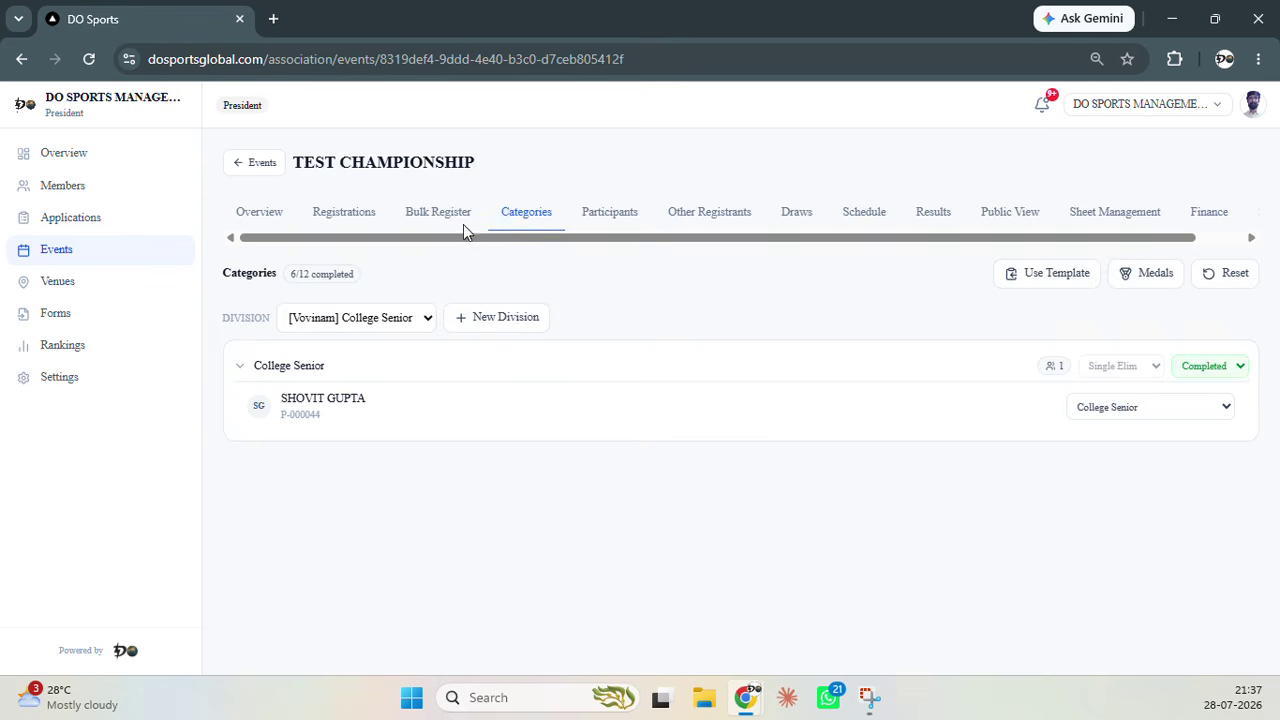
# Show the Bulk Register Select Athletes step, which reports no eligible members
pyautogui.click(429, 225)
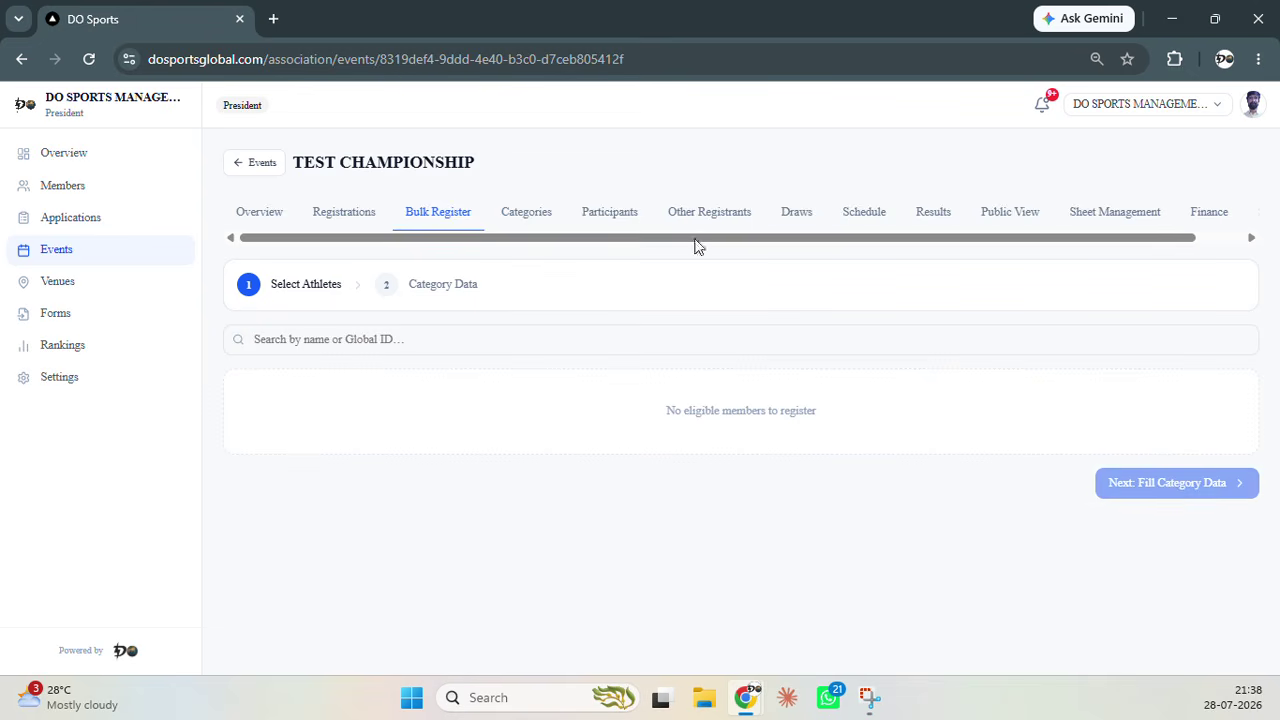
# Go back to Categories, where College Senior's single participant is marked Completed
pyautogui.click(533, 220)
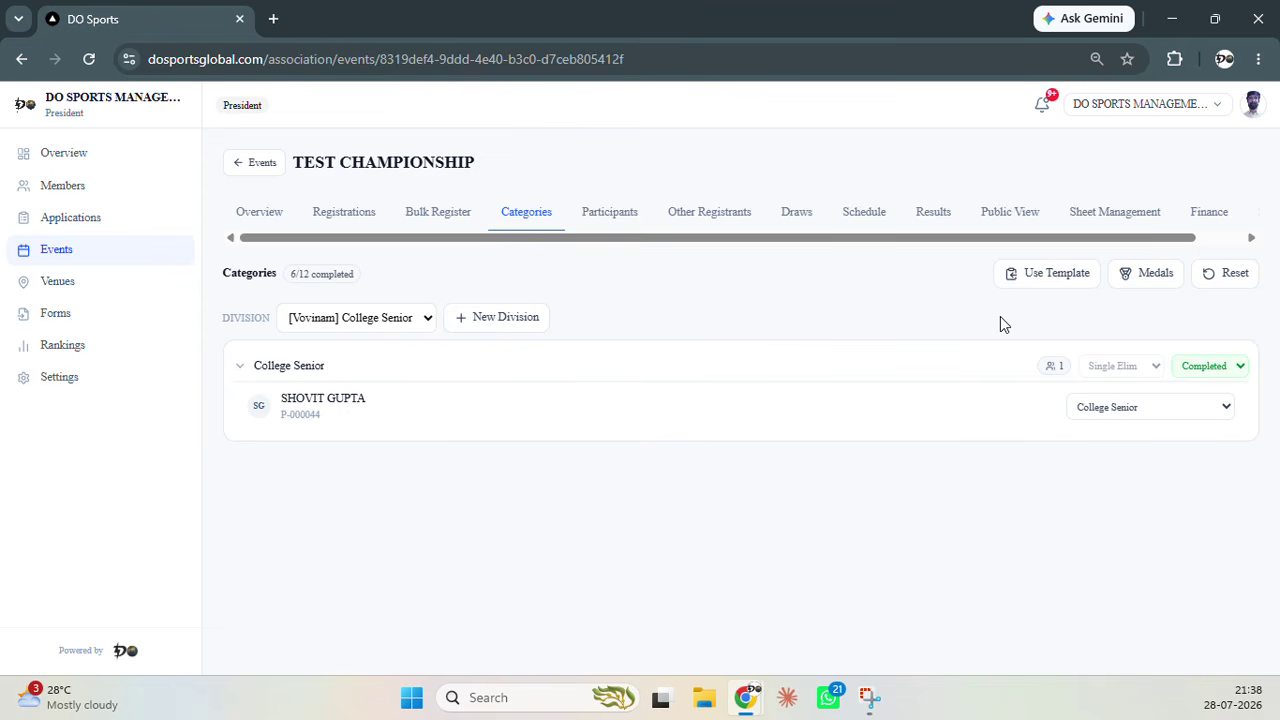
# Look over the available category templates, close them, and start a blank new division
pyautogui.click(1034, 277)
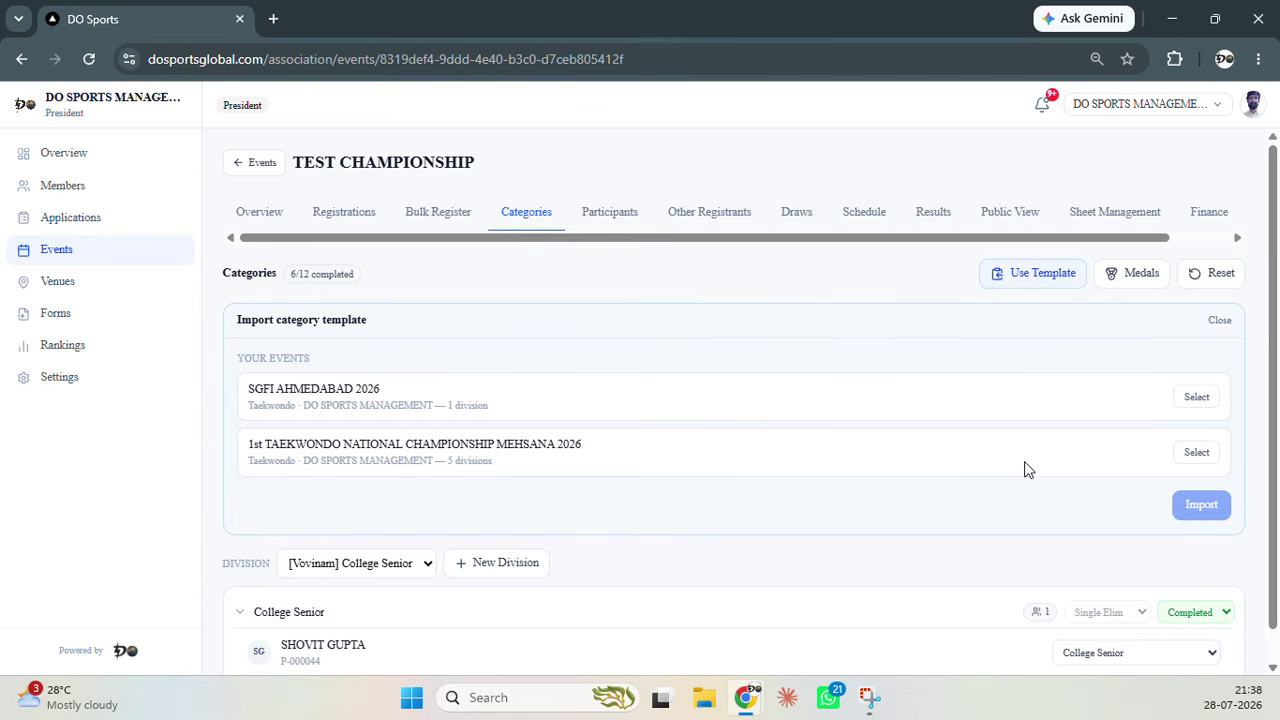
pyautogui.click(1222, 321)
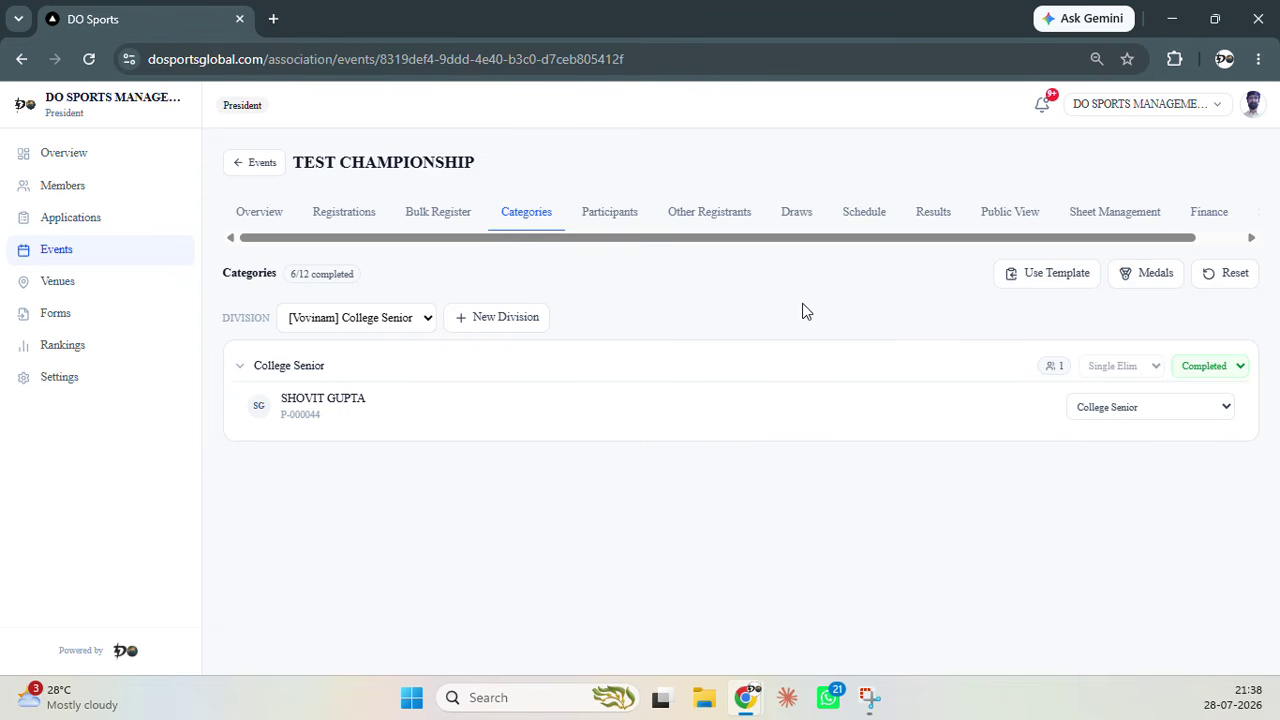
pyautogui.click(503, 318)
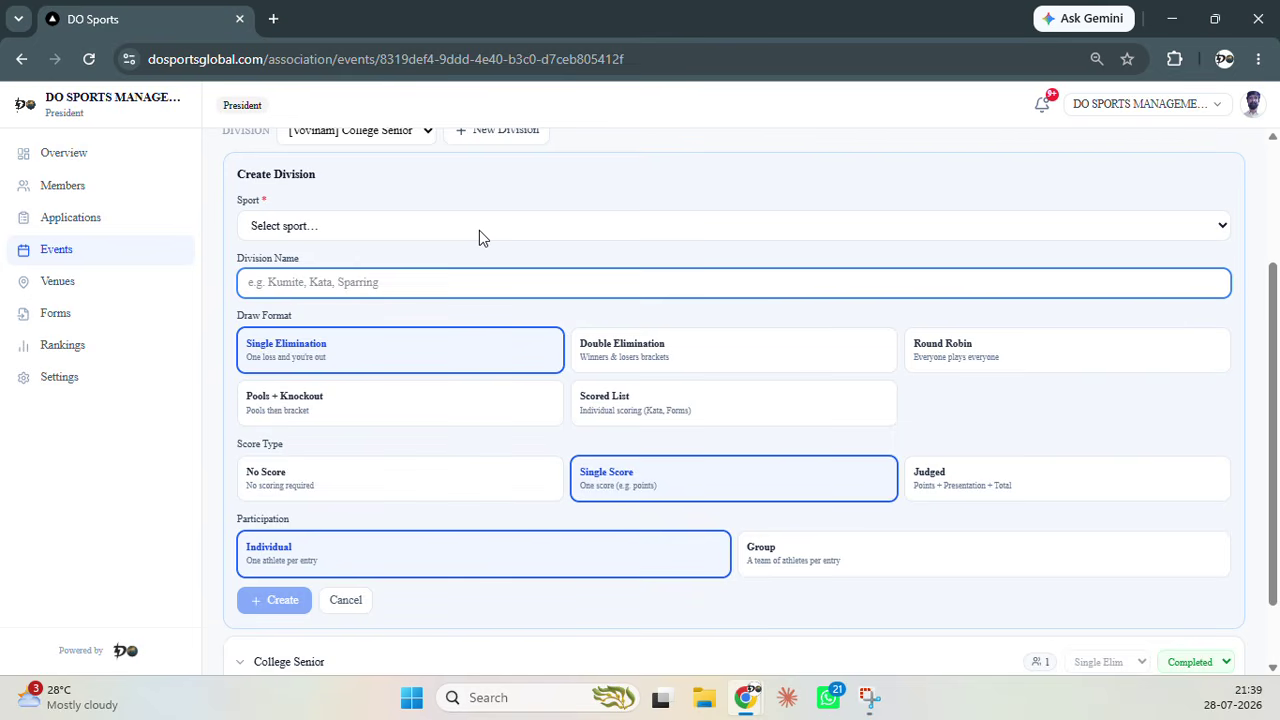
# Draft a Taekwondo division named 'Kyorugi' with Group participation, then cancel it unsaved
pyautogui.click(480, 232)
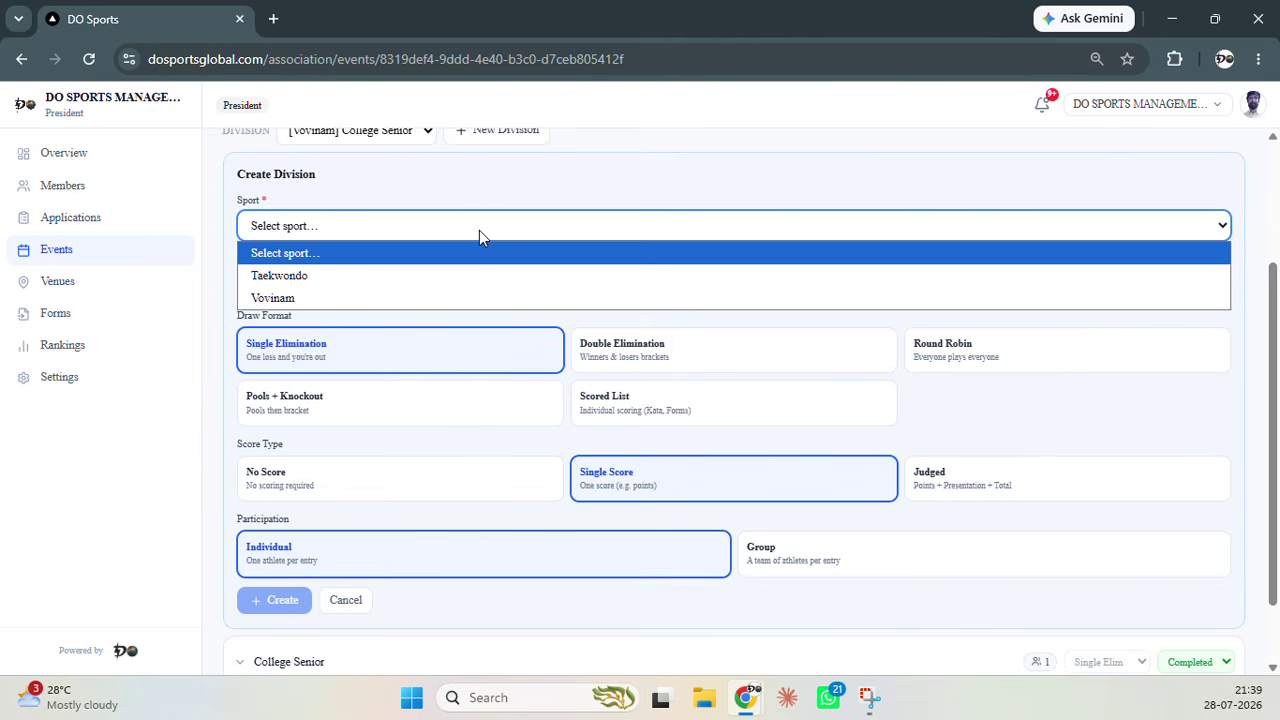
pyautogui.click(474, 274)
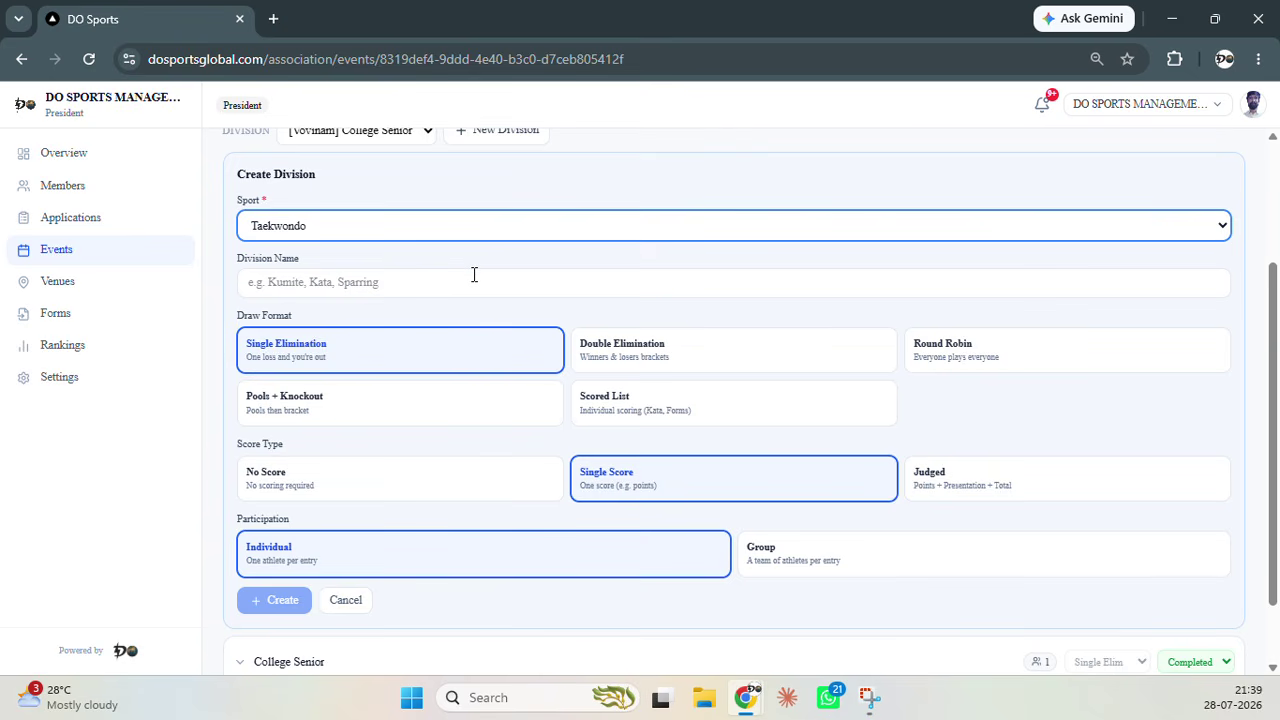
pyautogui.click(474, 278)
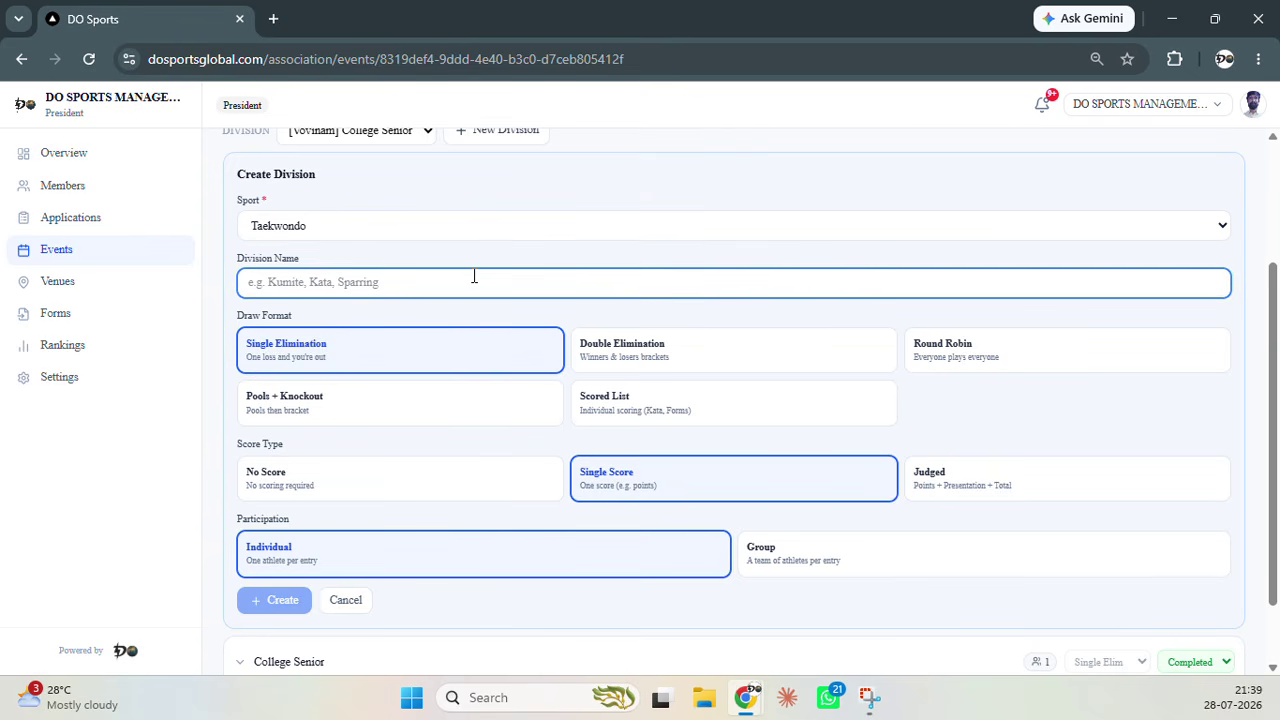
pyautogui.write('Kyorugi')
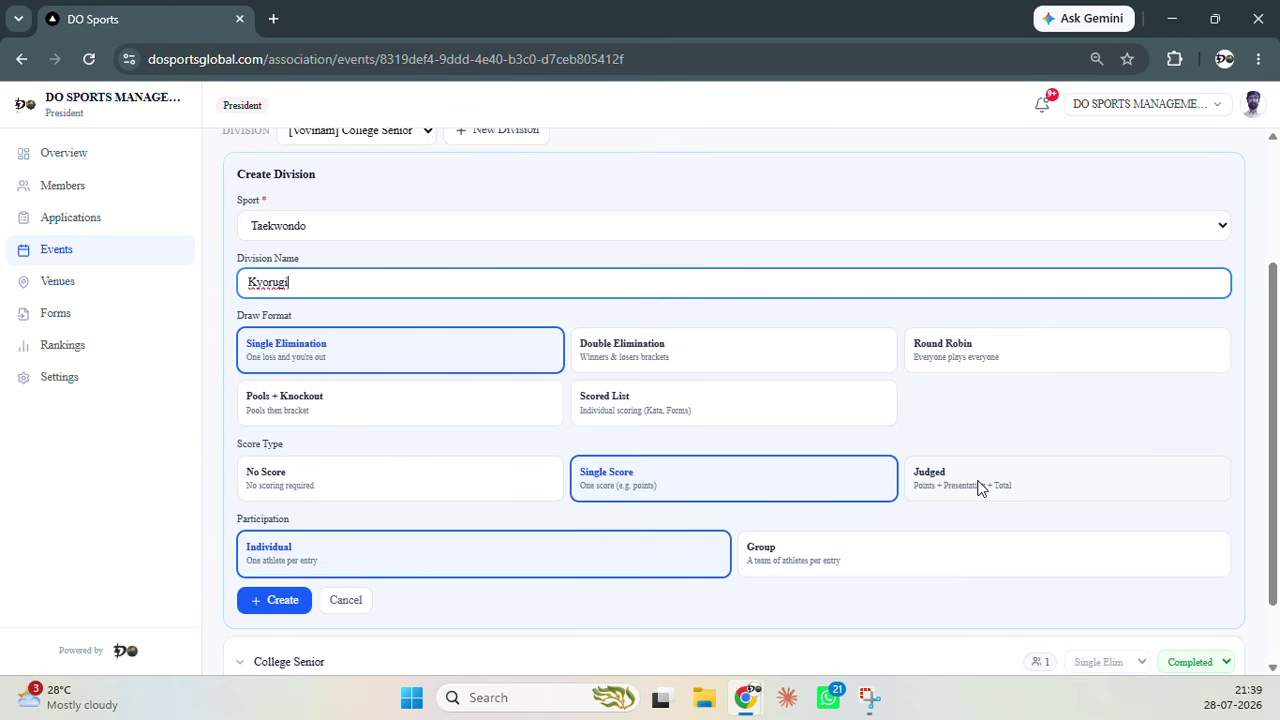
pyautogui.scroll(-1, 970, 505)
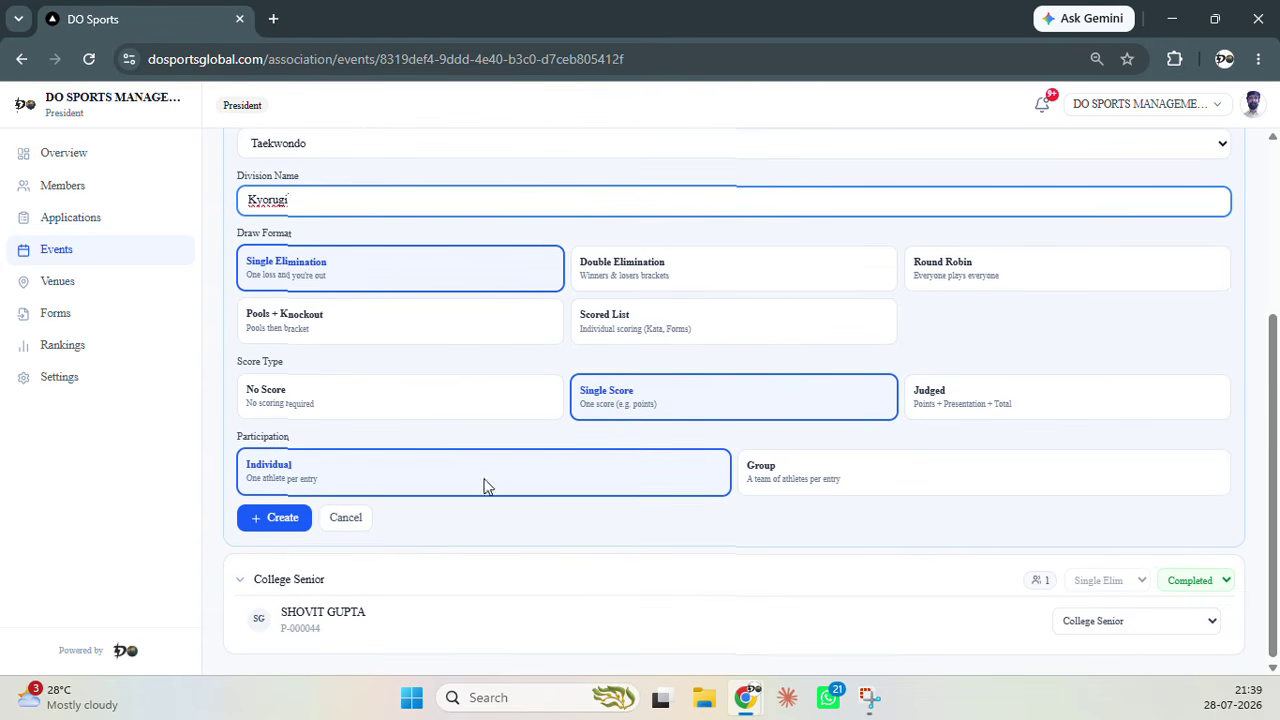
pyautogui.scroll(1, 475, 462)
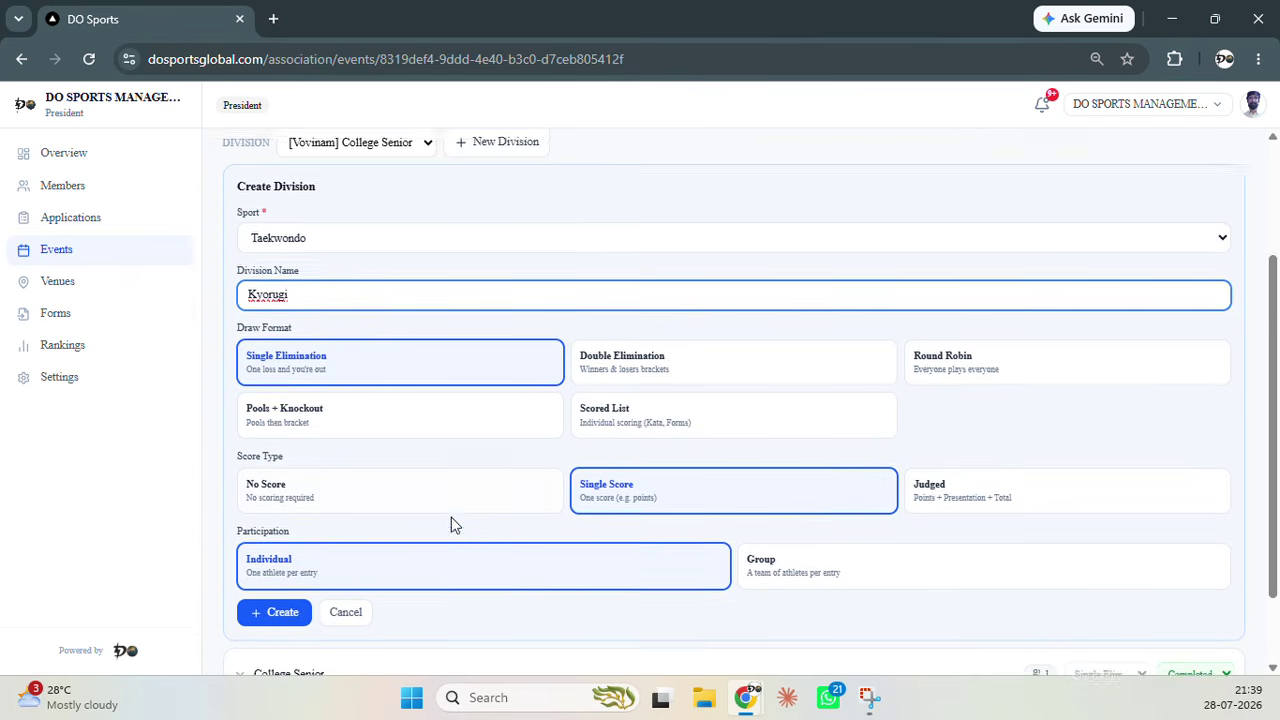
pyautogui.scroll(-1, 451, 517)
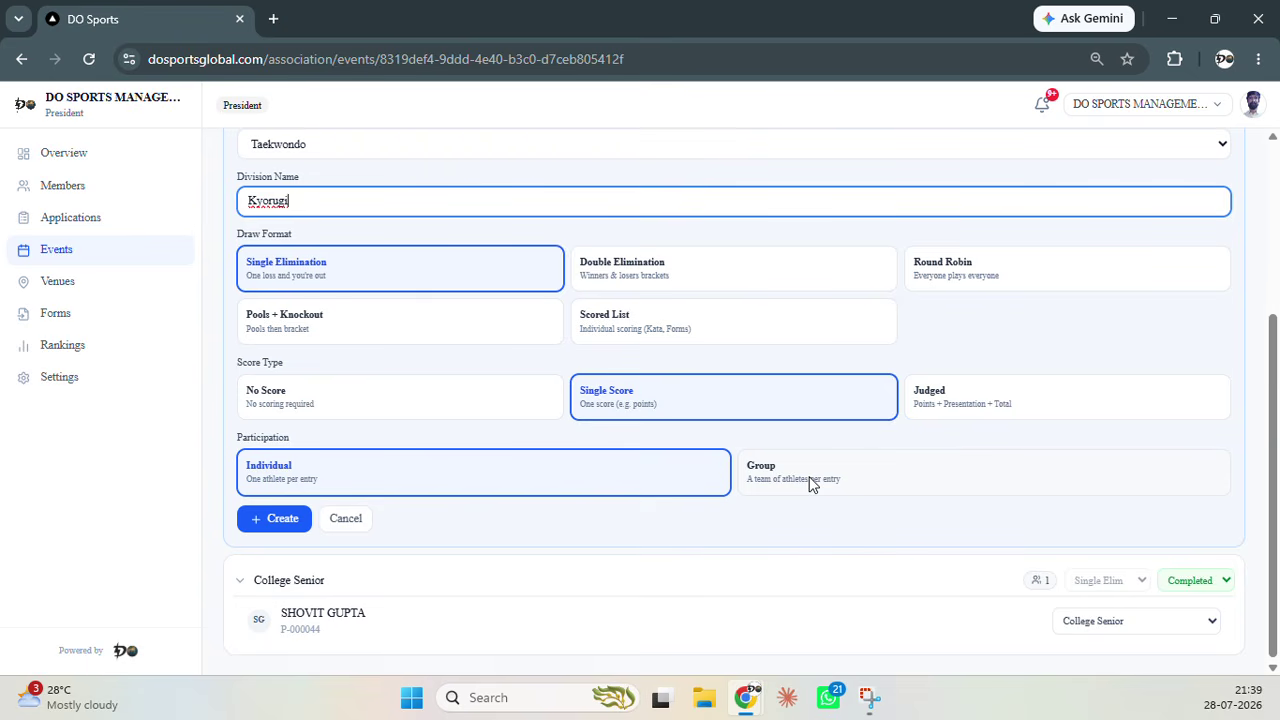
pyautogui.click(811, 484)
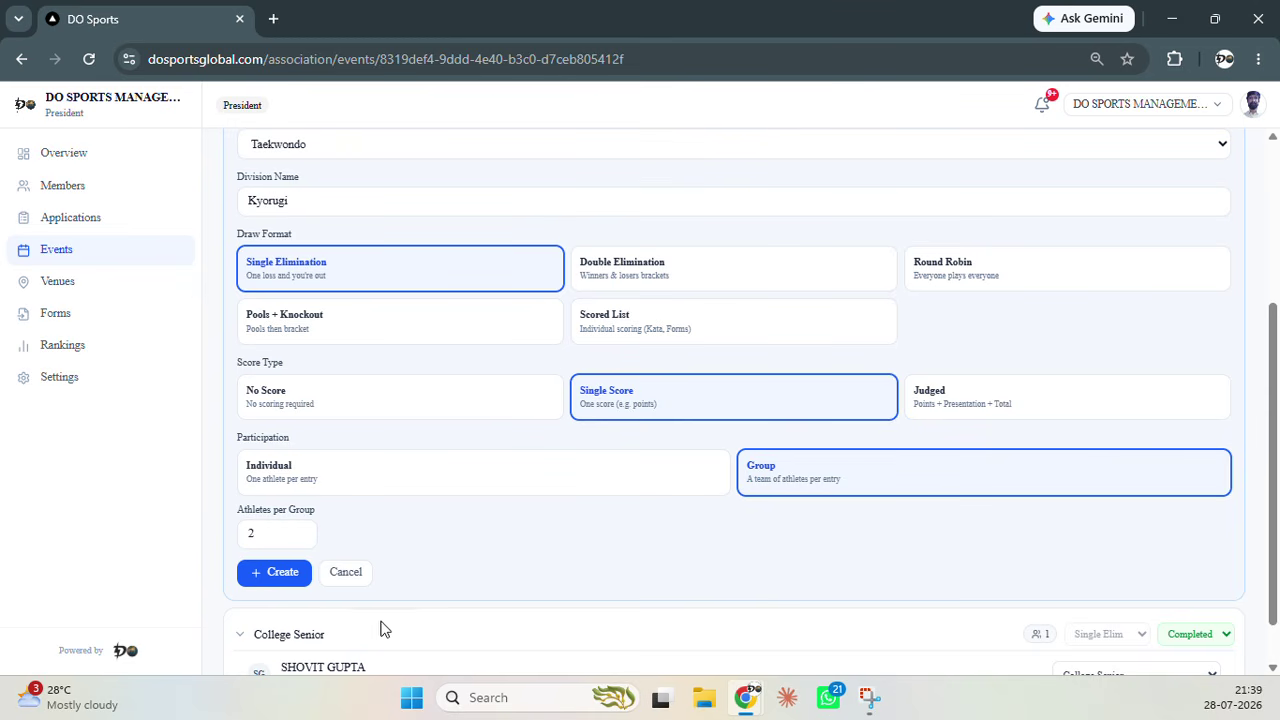
pyautogui.click(345, 572)
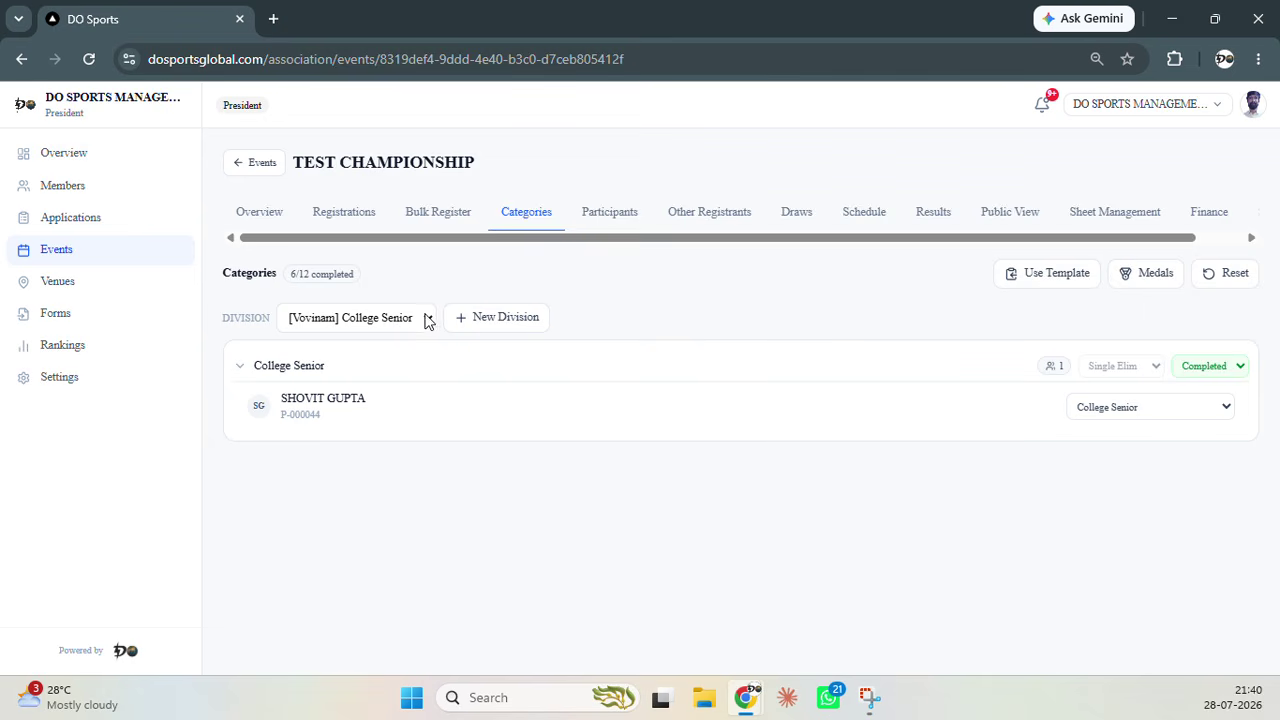
# Start another new division with sport Taekwondo and name 'Speed Kicking'
pyautogui.click(426, 319)
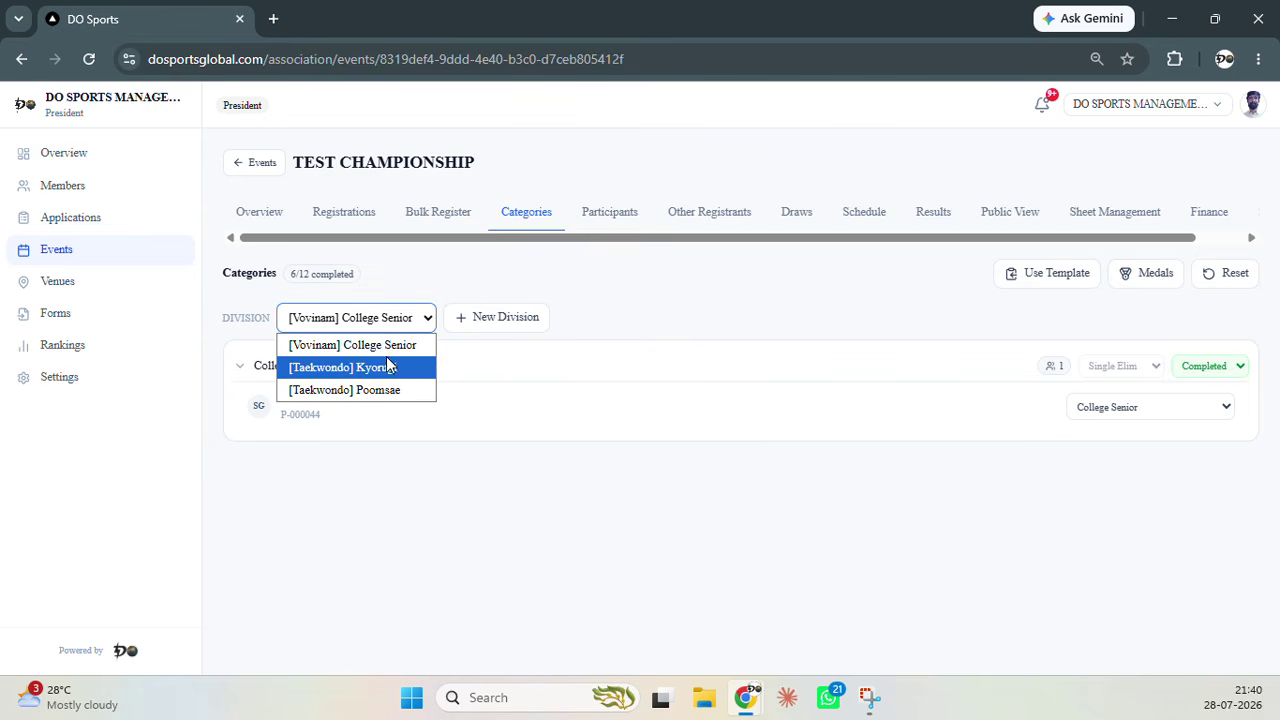
pyautogui.click(640, 322)
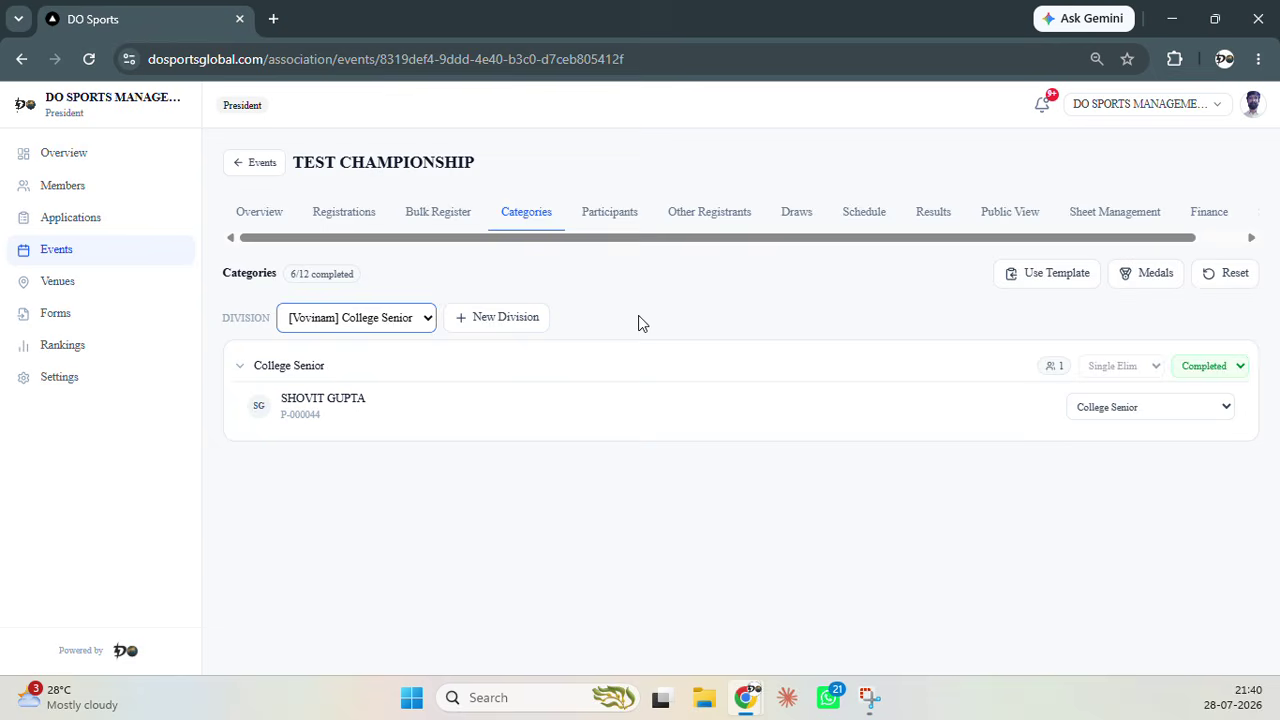
pyautogui.click(517, 324)
pyautogui.click(443, 414)
pyautogui.click(443, 447)
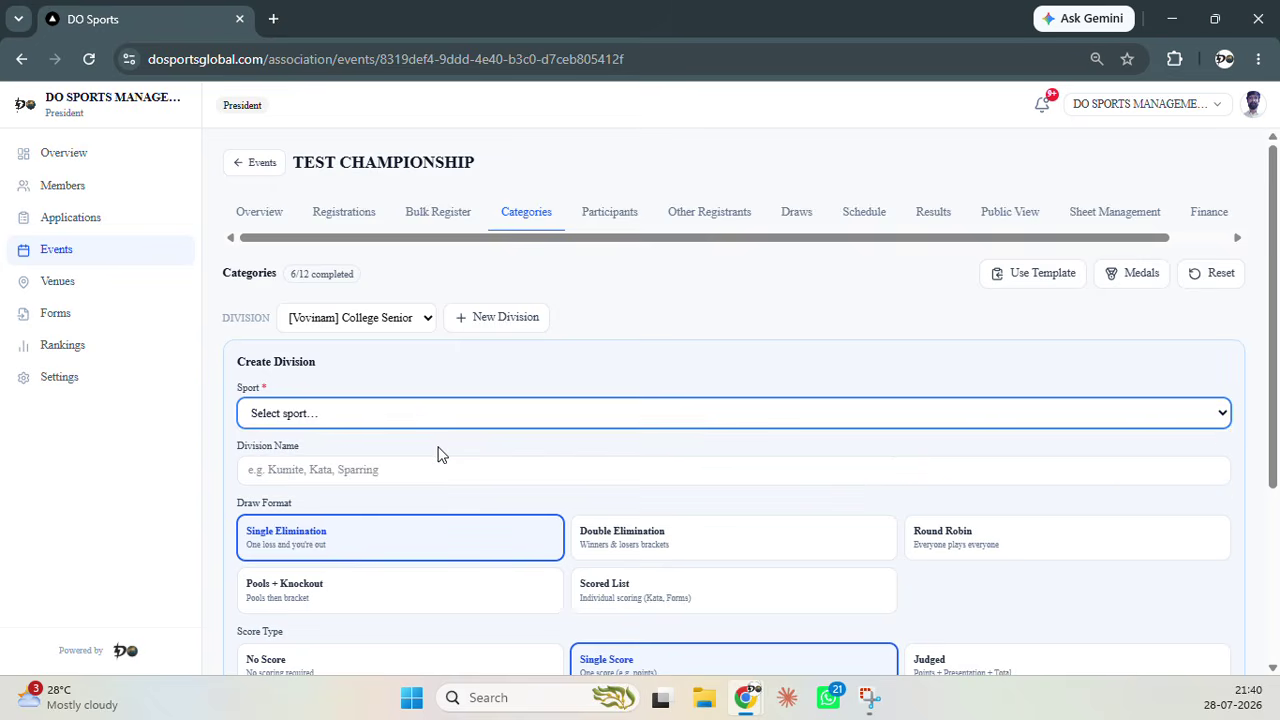
pyautogui.click(442, 422)
pyautogui.click(430, 462)
pyautogui.click(413, 468)
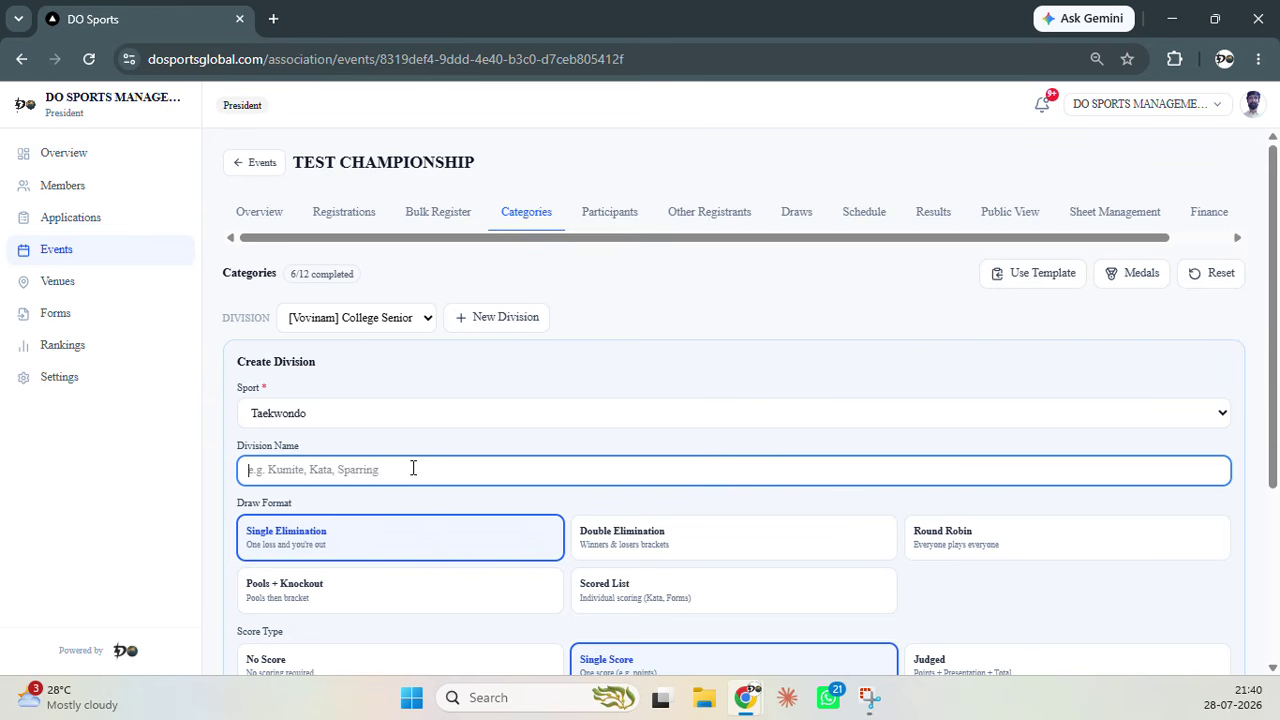
pyautogui.write('Speed Ki')
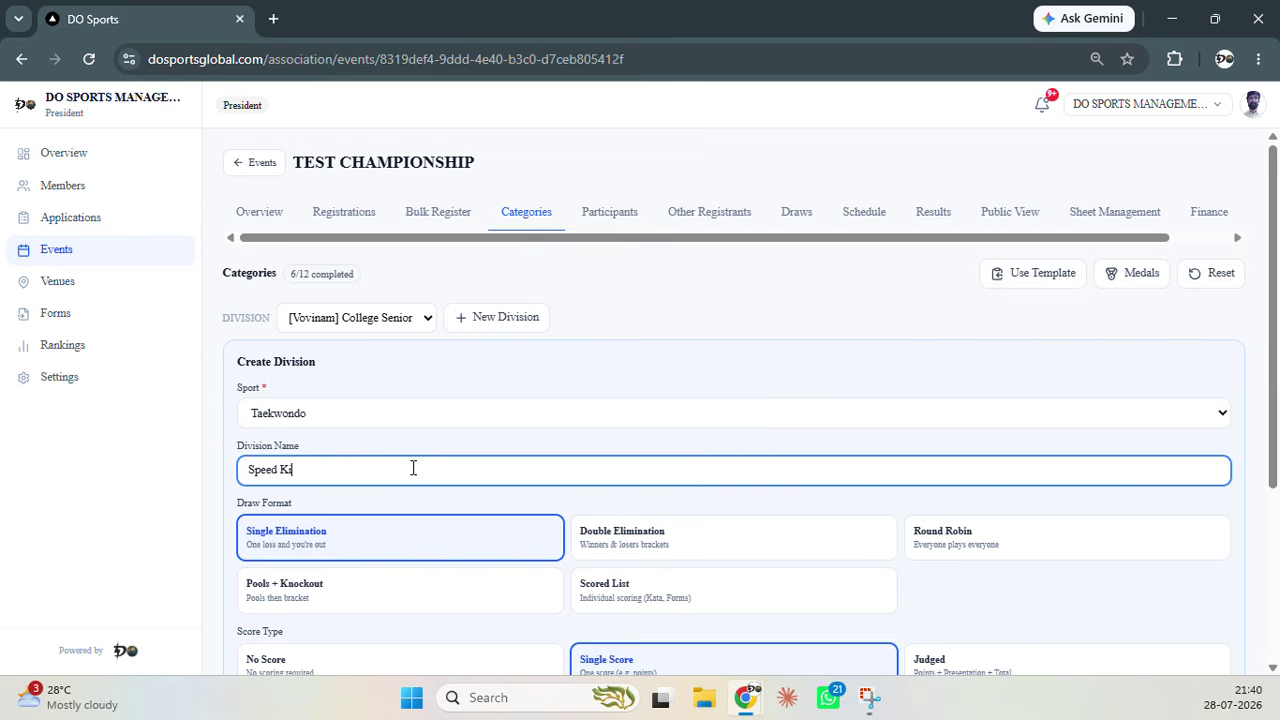
pyautogui.write('cking')
# Choose the Scored List draw format, keep Single Score and Individual, and create it
pyautogui.scroll(-1, 433, 531)
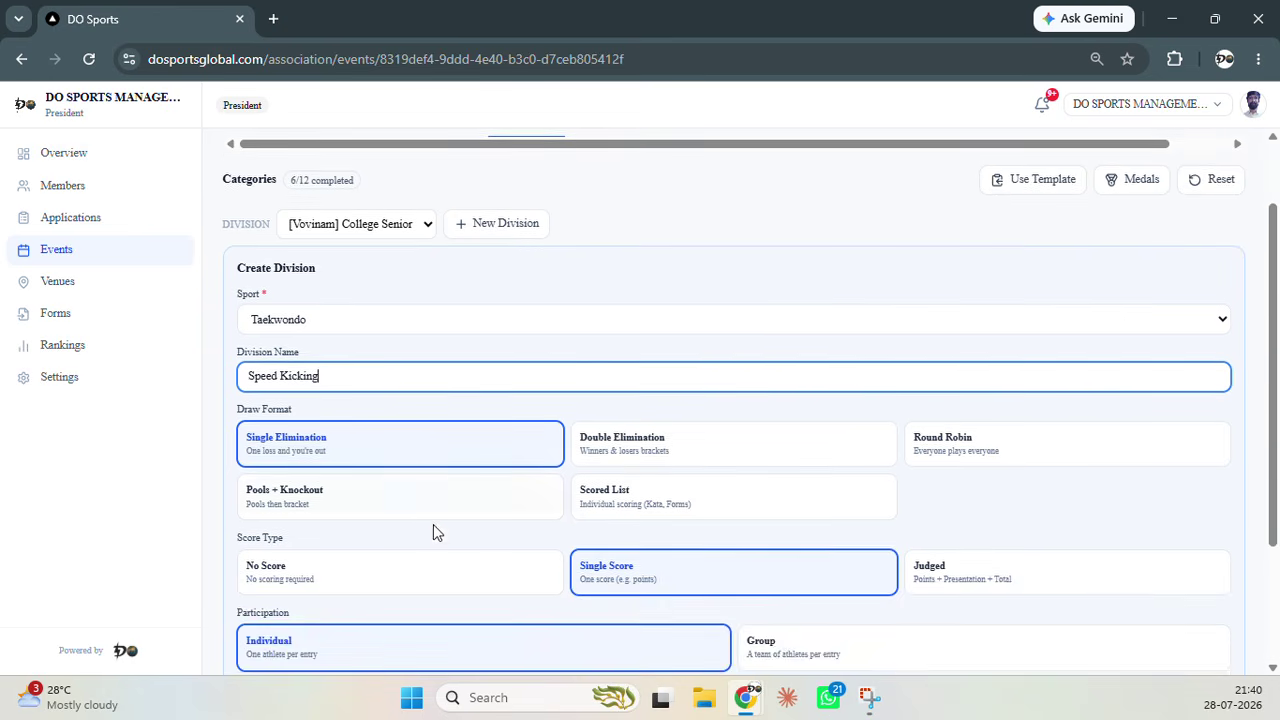
pyautogui.scroll(-1, 445, 520)
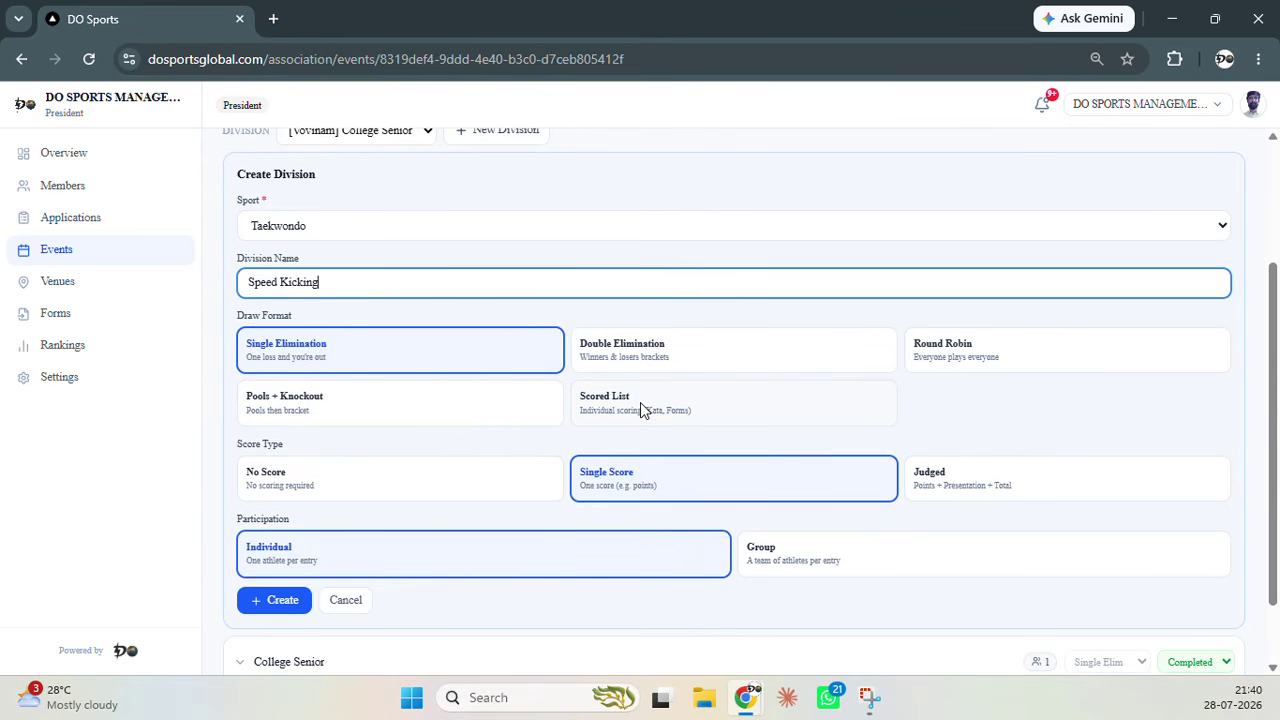
pyautogui.click(641, 403)
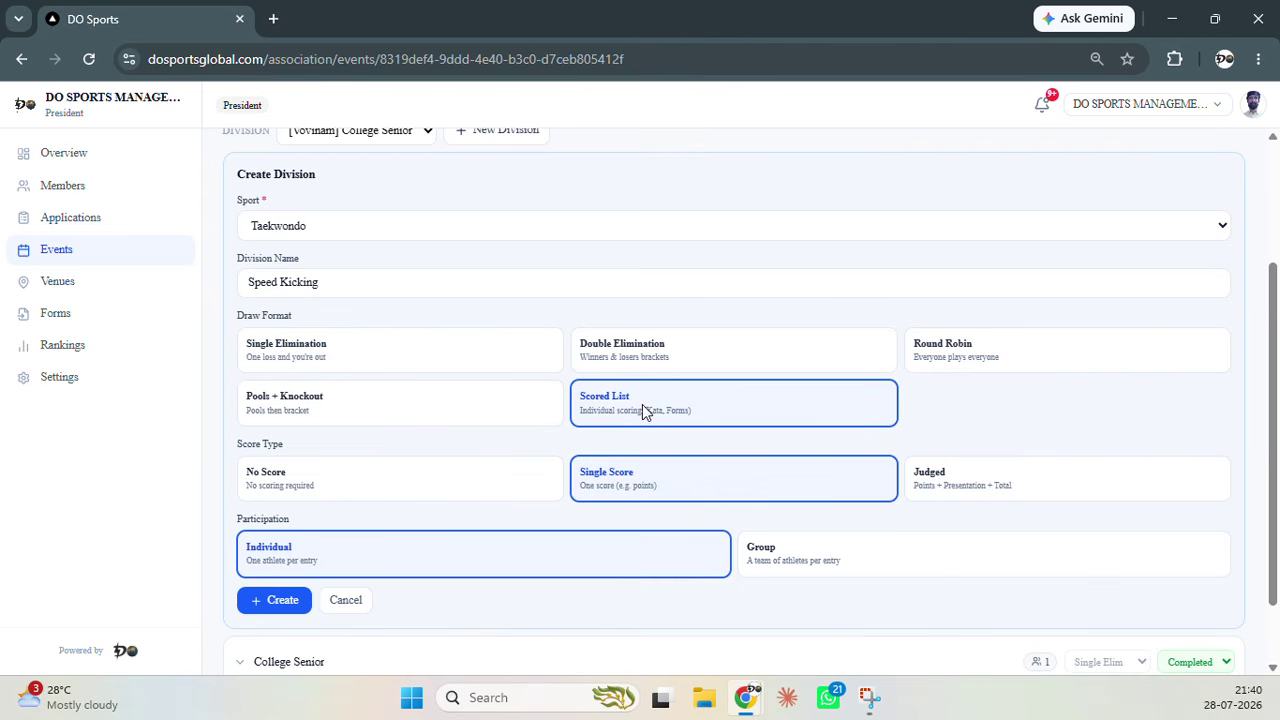
pyautogui.scroll(-2, 664, 414)
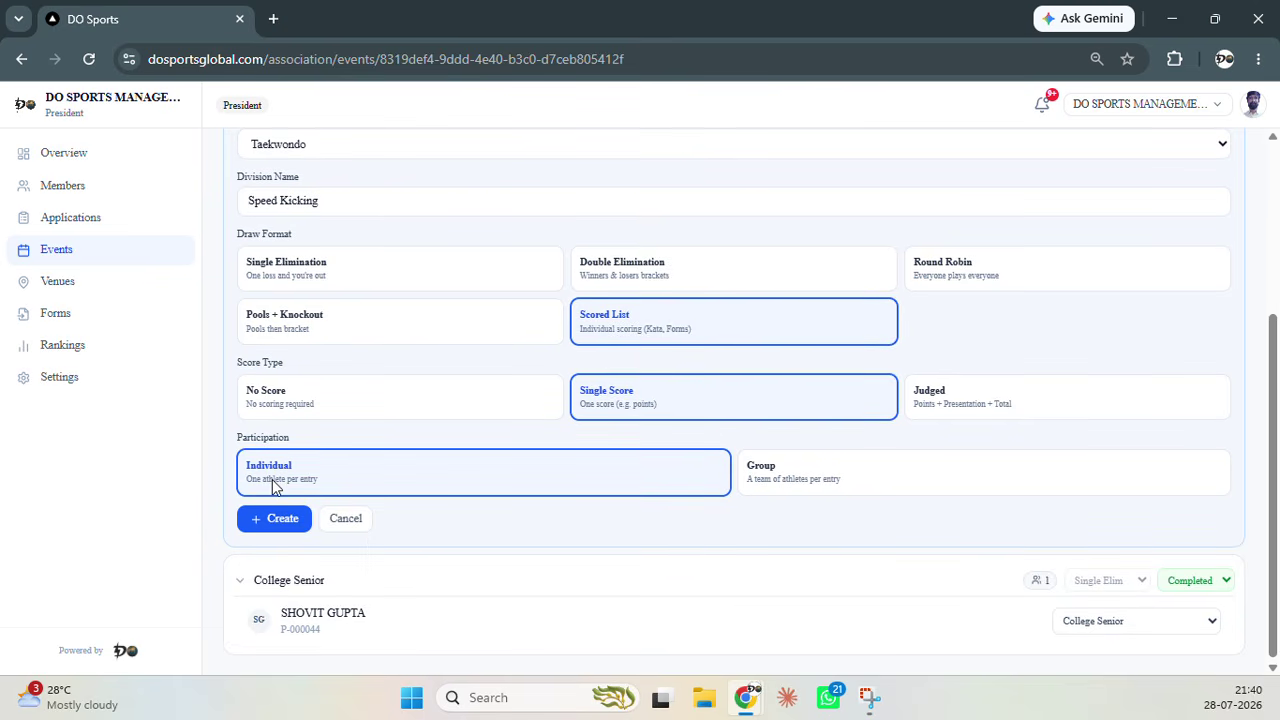
pyautogui.click(281, 524)
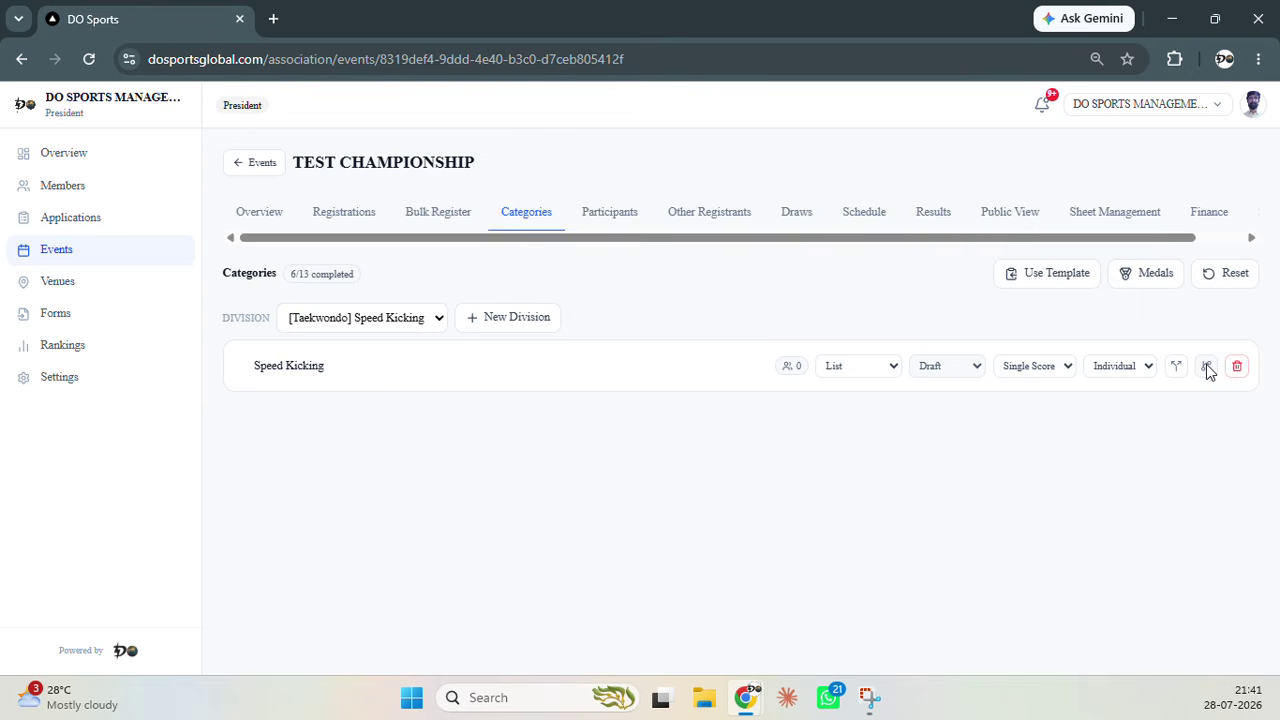
# Split Speed Kicking by Gender with both Male and Female checked
pyautogui.click(1206, 367)
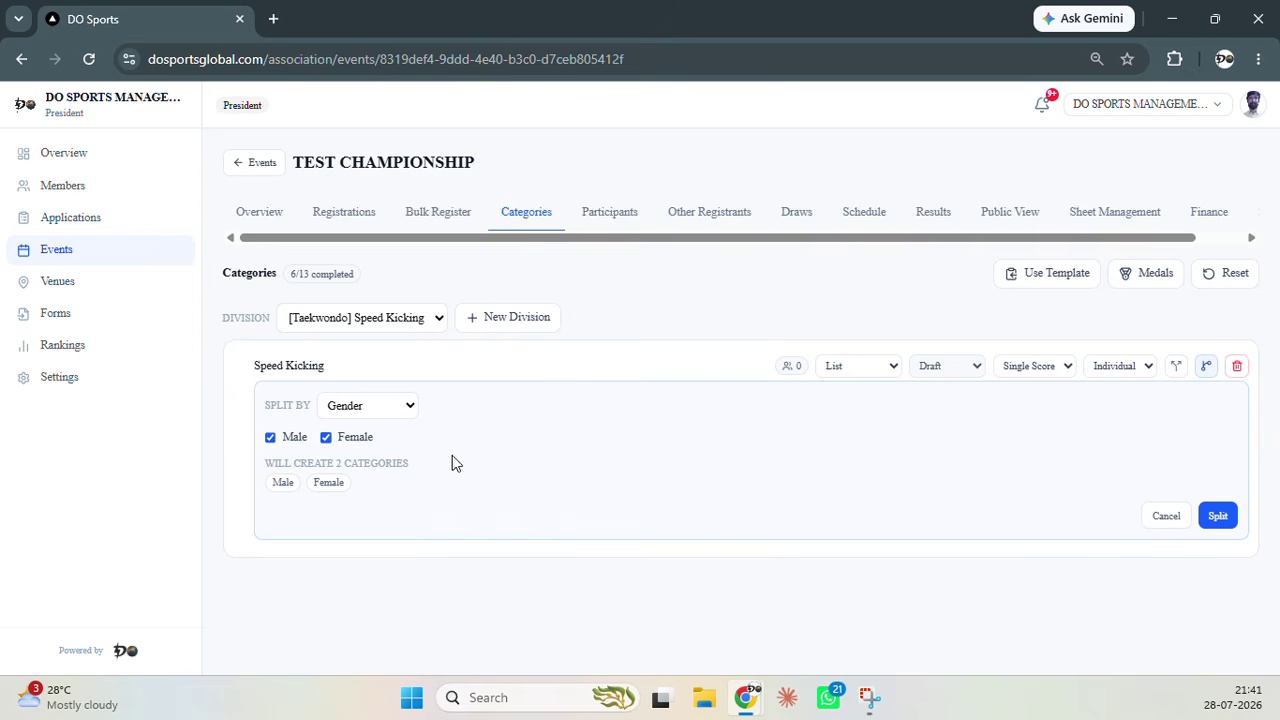
pyautogui.click(409, 410)
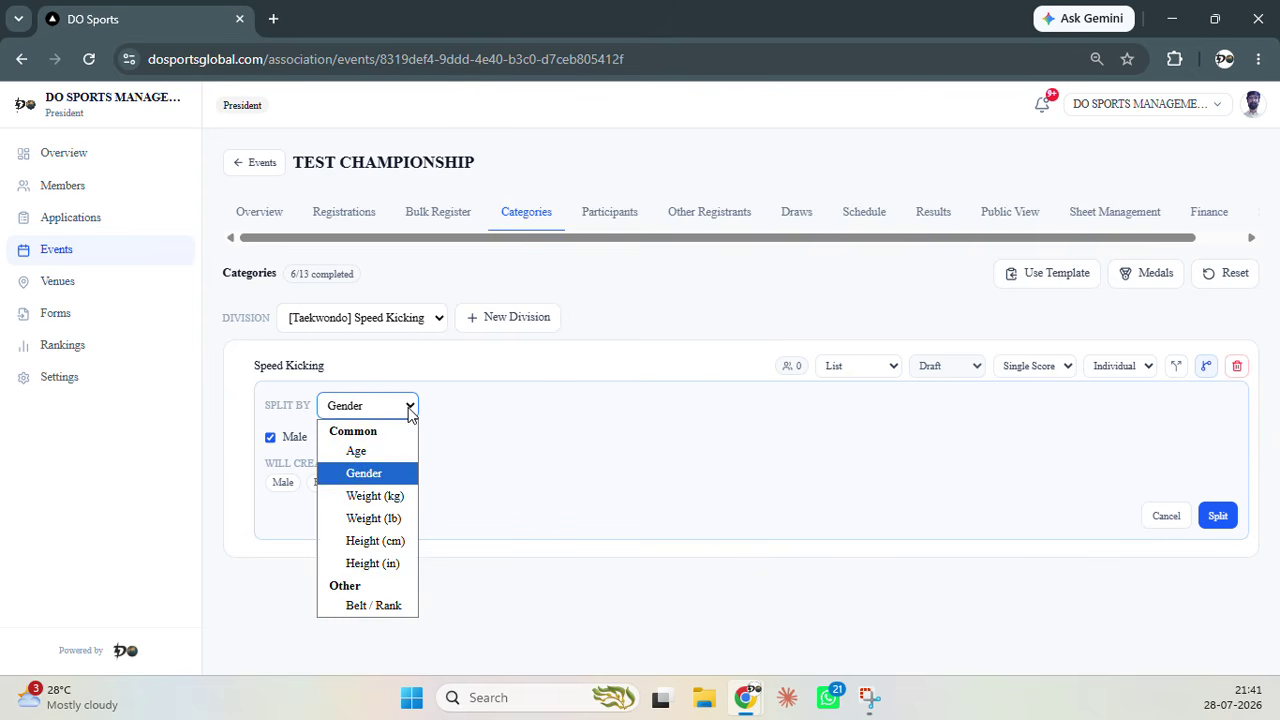
pyautogui.click(409, 410)
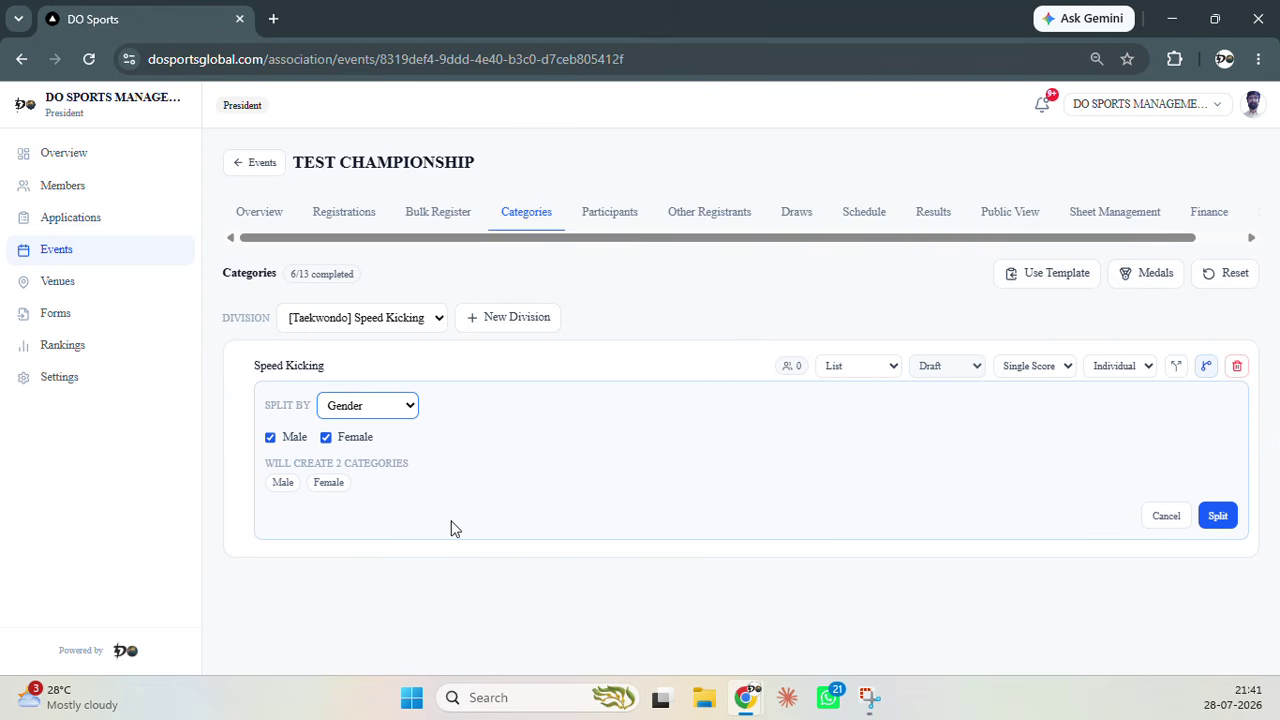
pyautogui.click(328, 442)
pyautogui.click(326, 443)
pyautogui.click(326, 438)
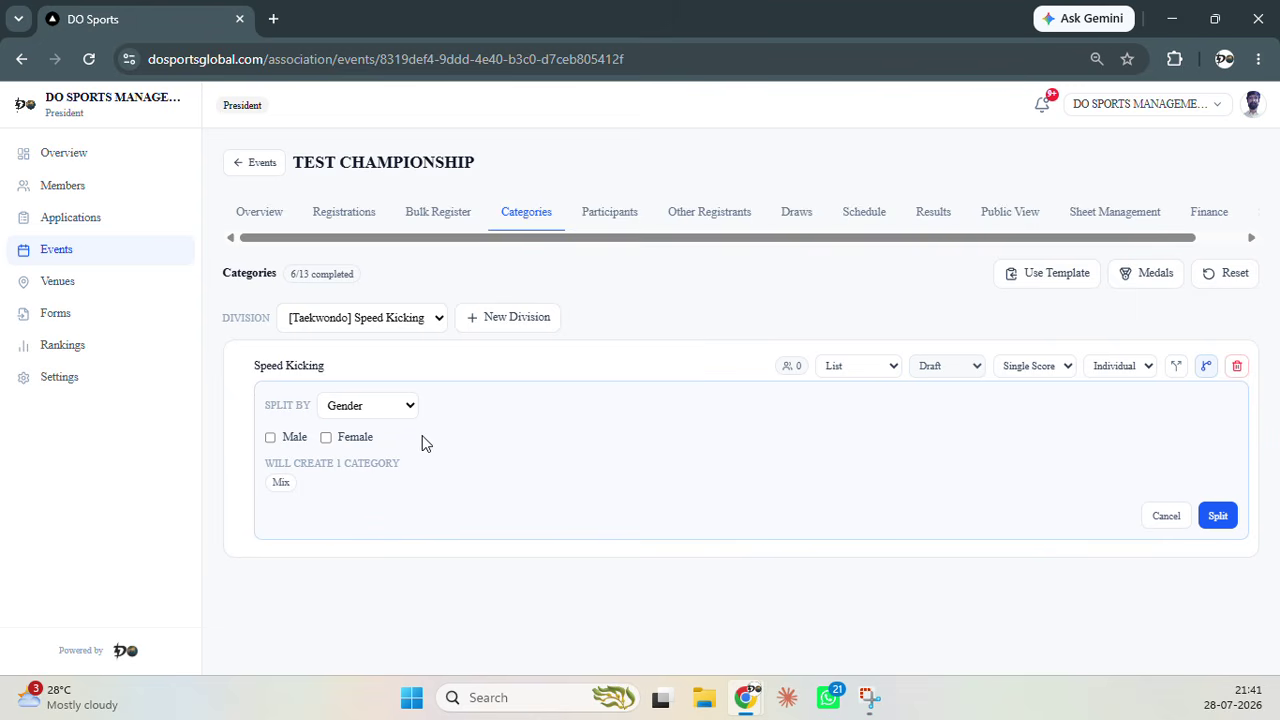
pyautogui.click(326, 437)
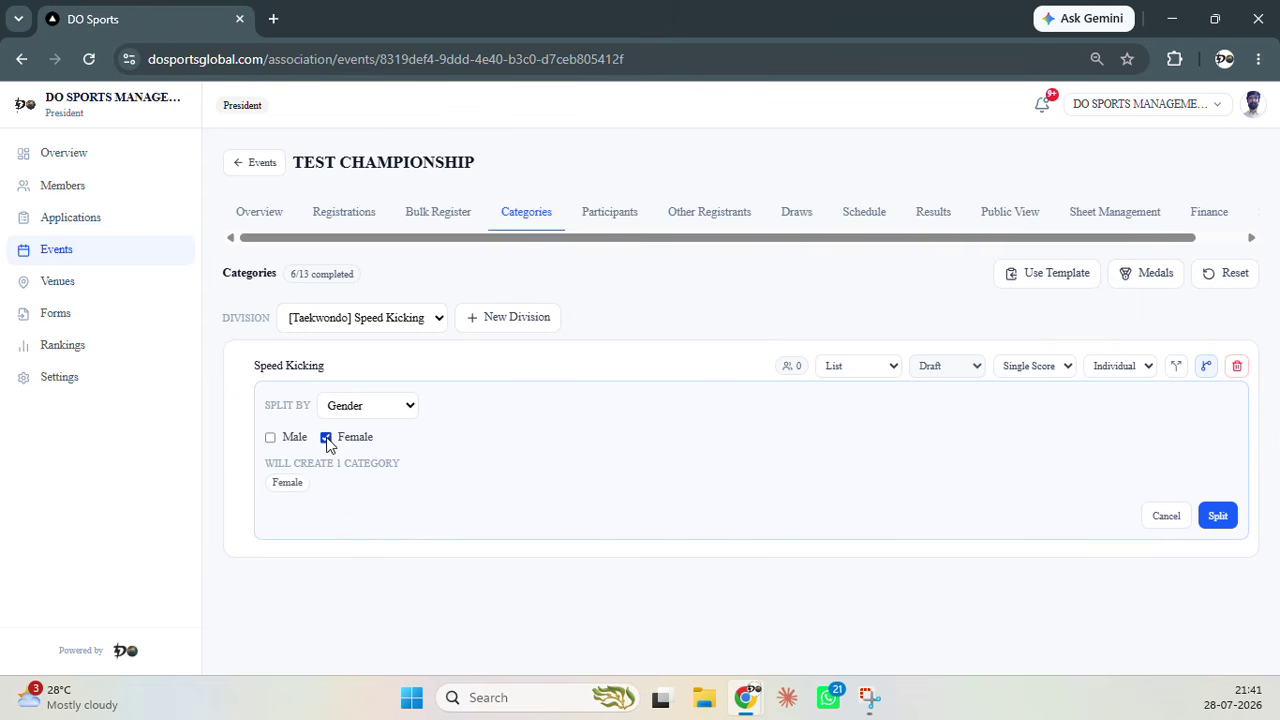
pyautogui.click(270, 437)
pyautogui.click(1217, 515)
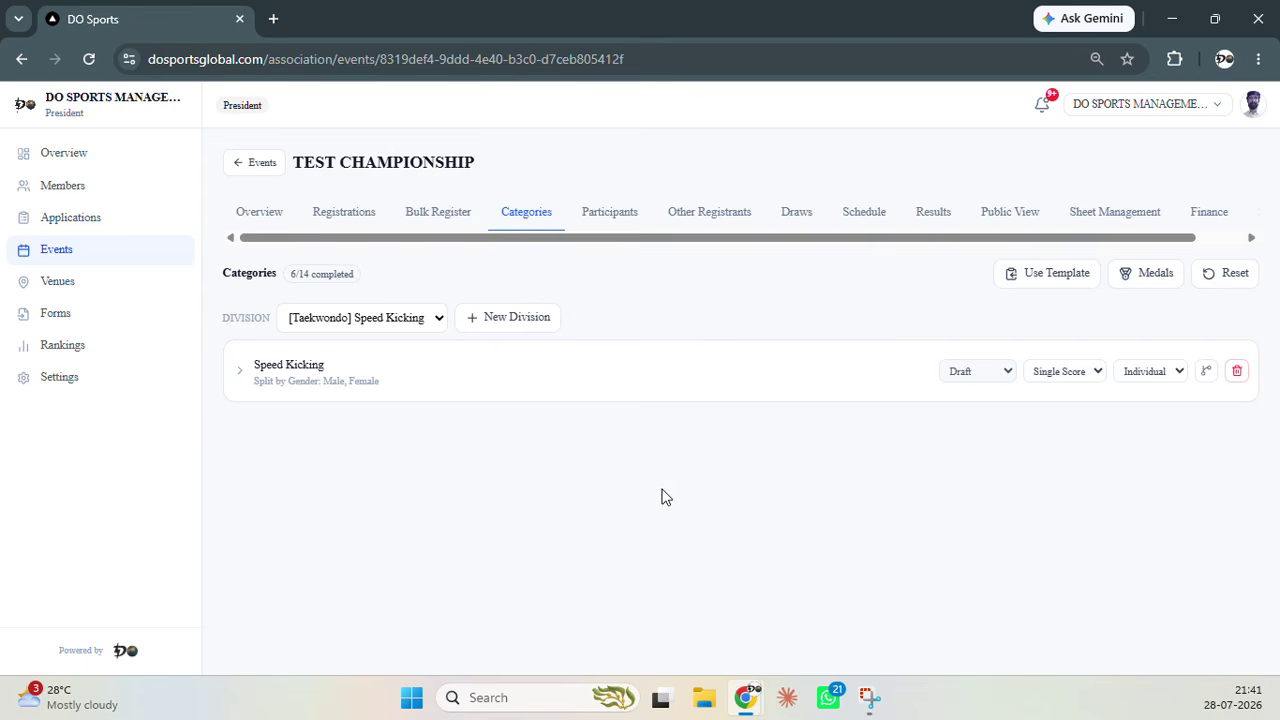
# Split Male Speed Kicking at age thresholds 8/11/14/17, also applying it to Female
pyautogui.click(241, 371)
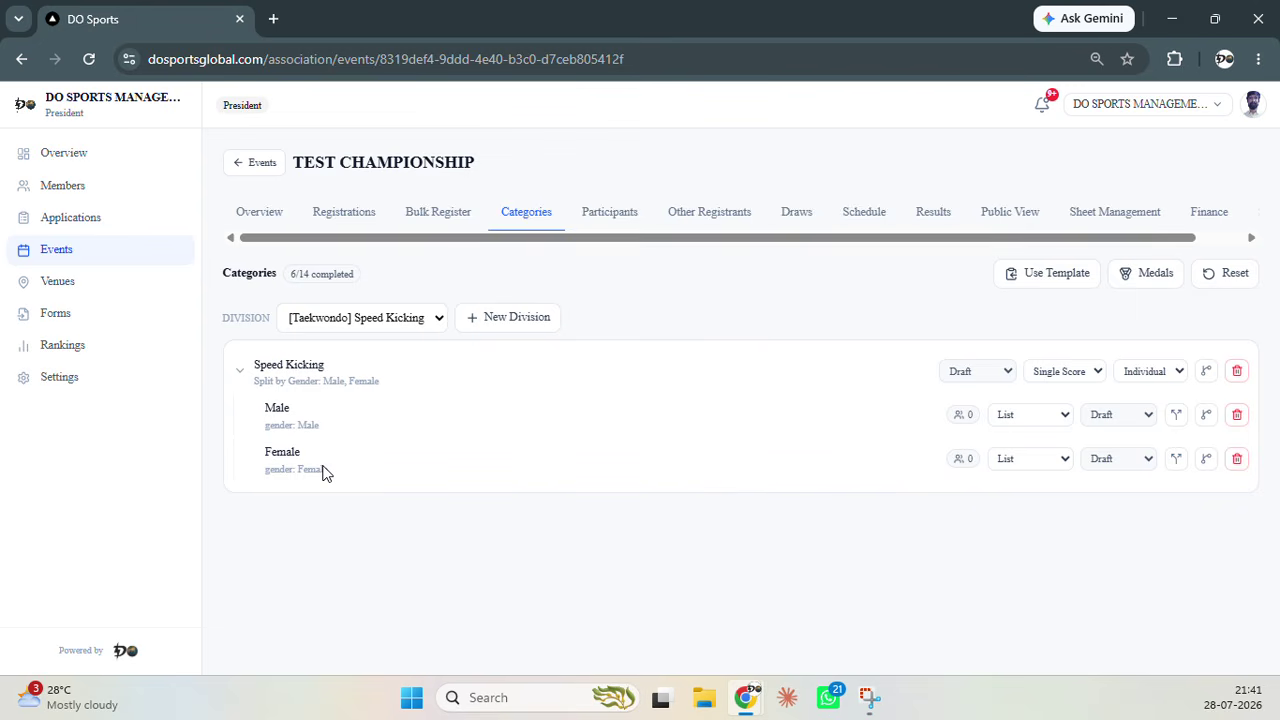
pyautogui.click(1205, 415)
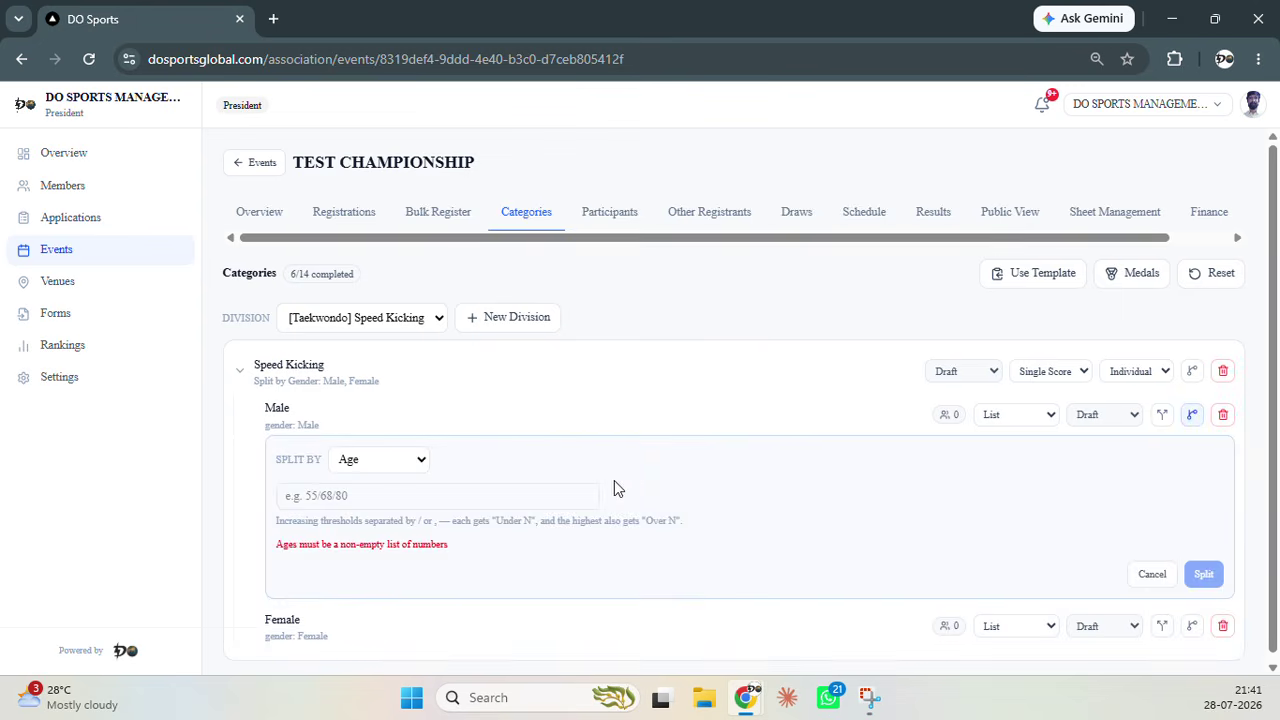
pyautogui.click(415, 490)
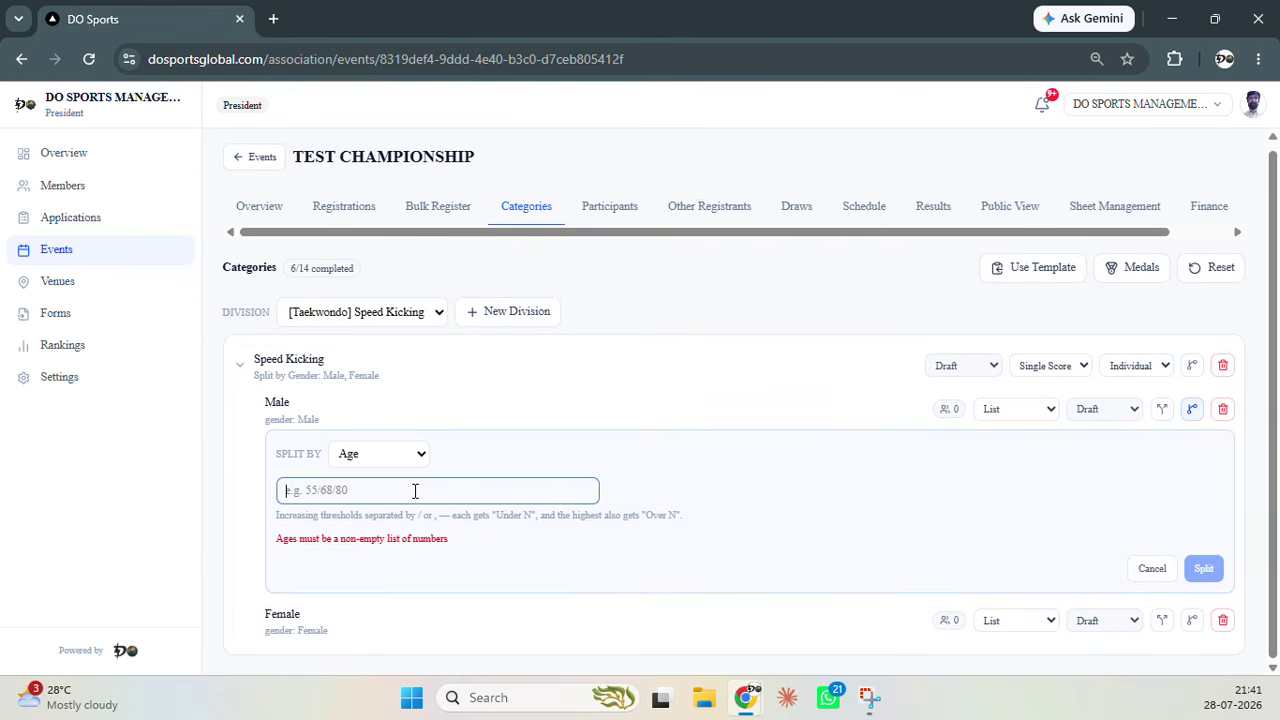
pyautogui.write('8/')
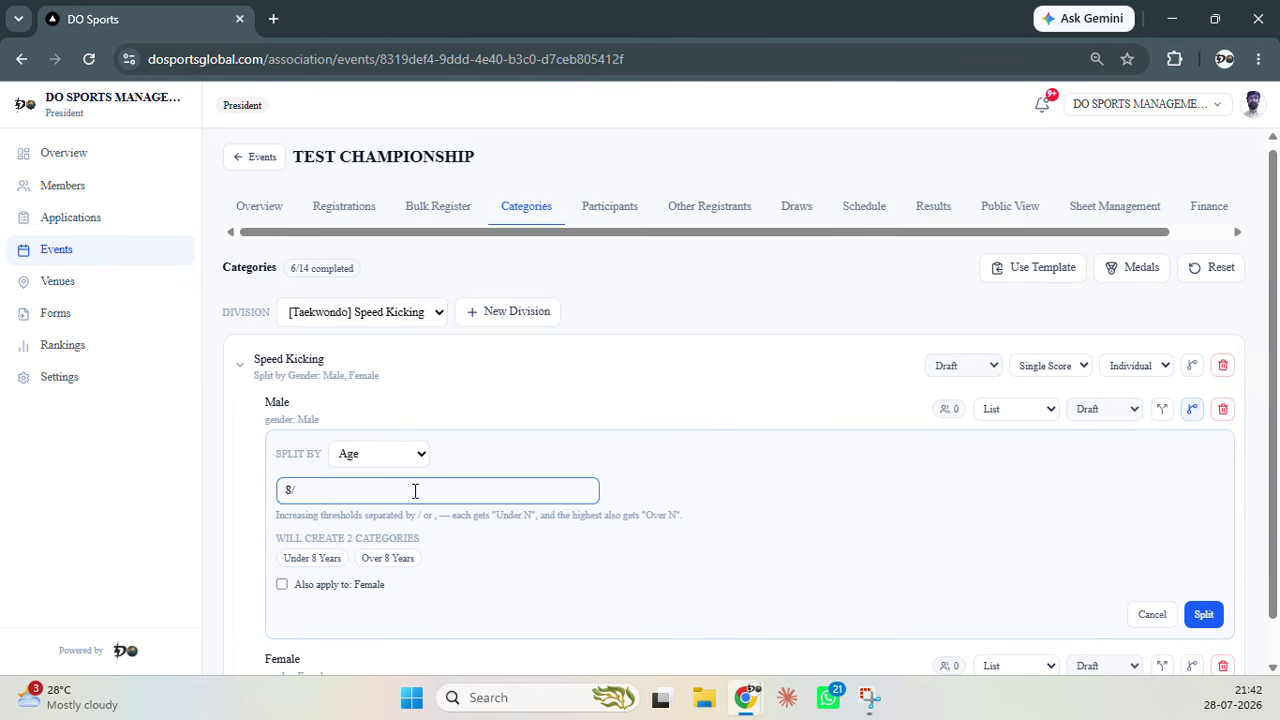
pyautogui.write('11/14/17')
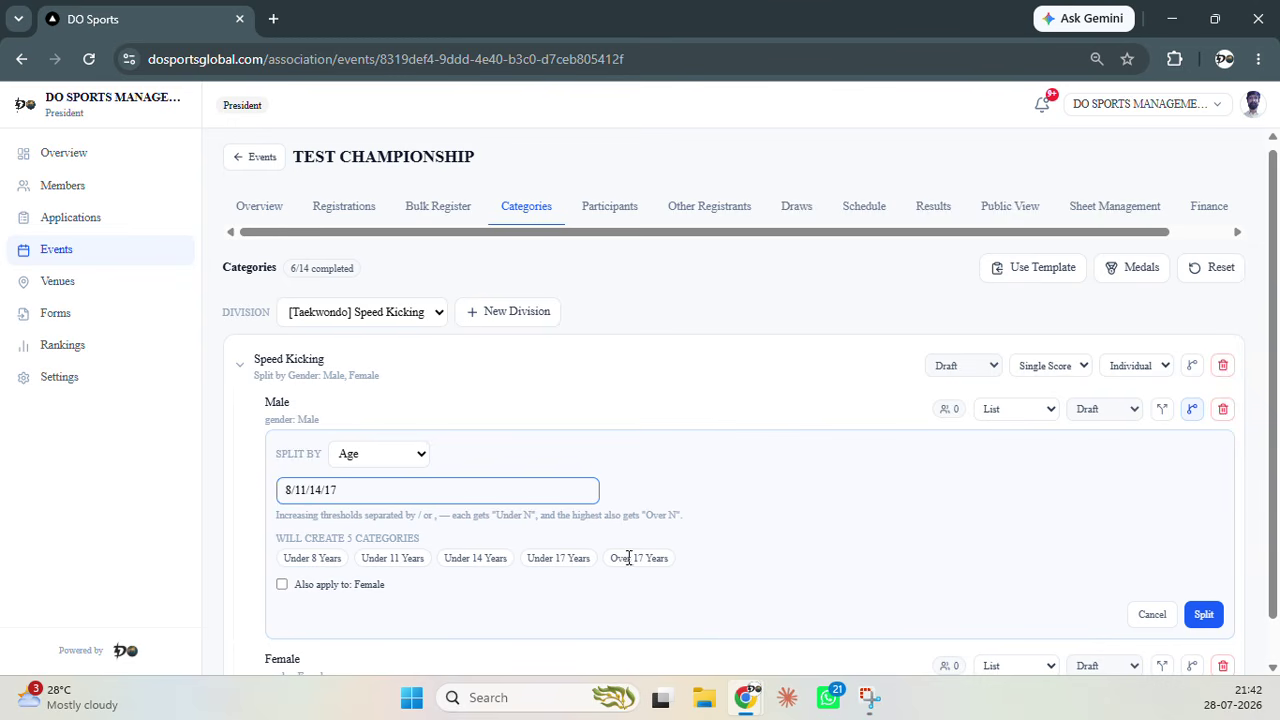
pyautogui.scroll(-1, 625, 548)
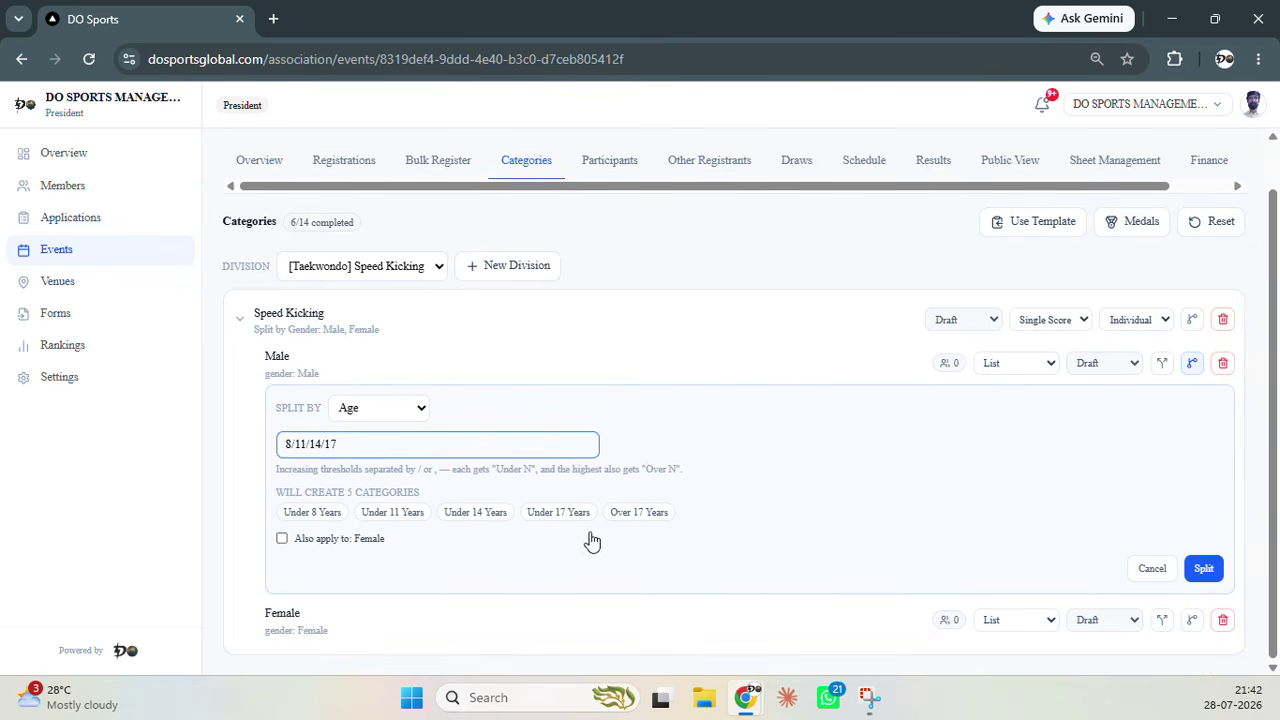
pyautogui.click(282, 539)
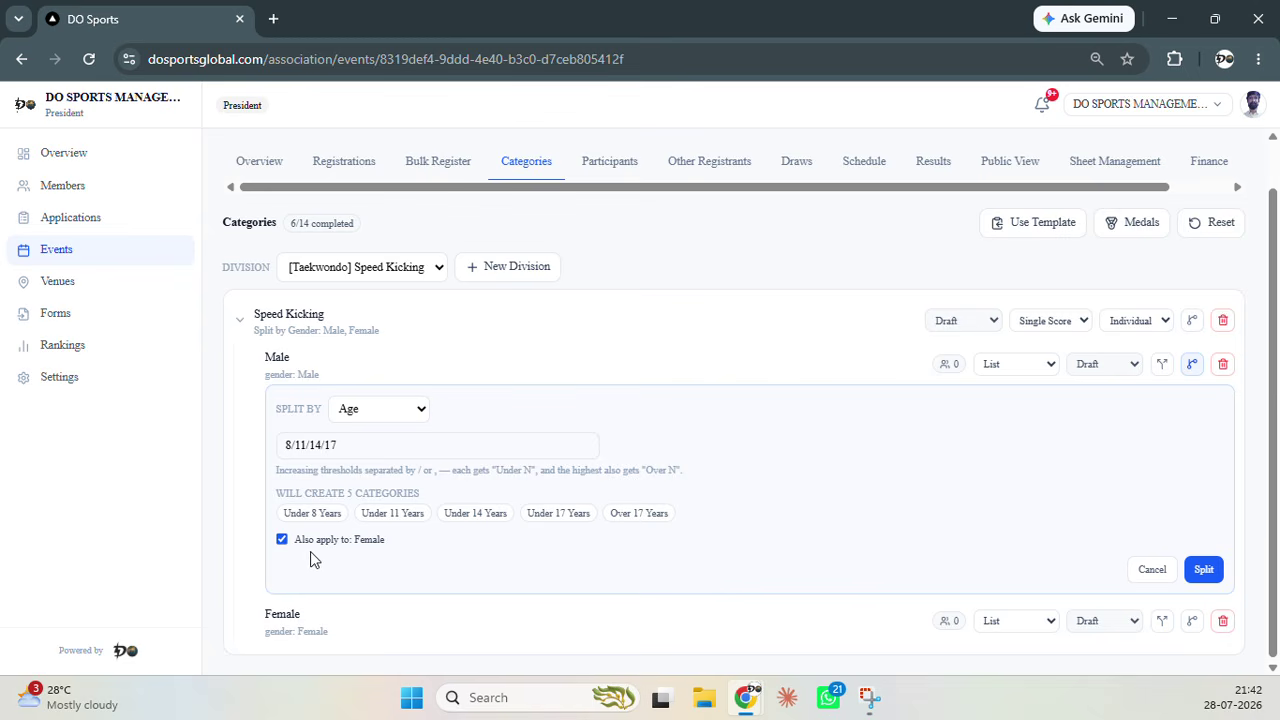
pyautogui.click(1203, 569)
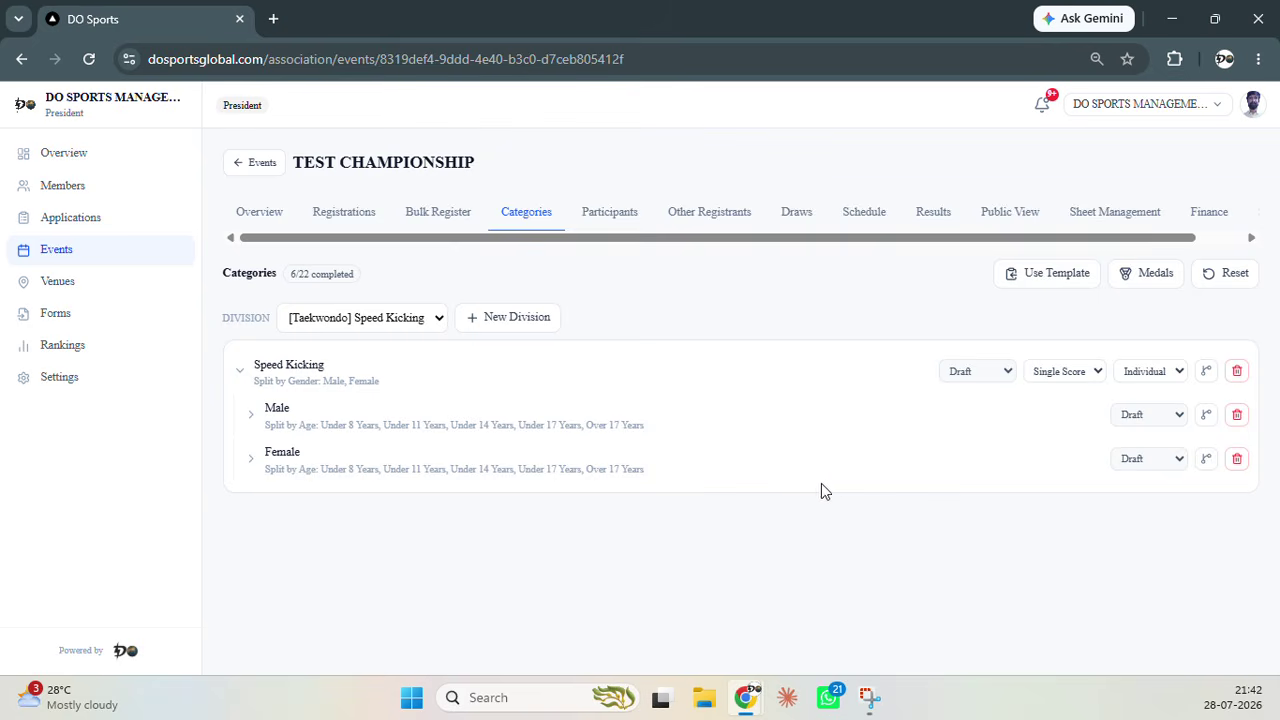
# Expand Male and Female to list their Under 8 to Over 17 Years categories
pyautogui.click(250, 416)
pyautogui.scroll(-1, 305, 392)
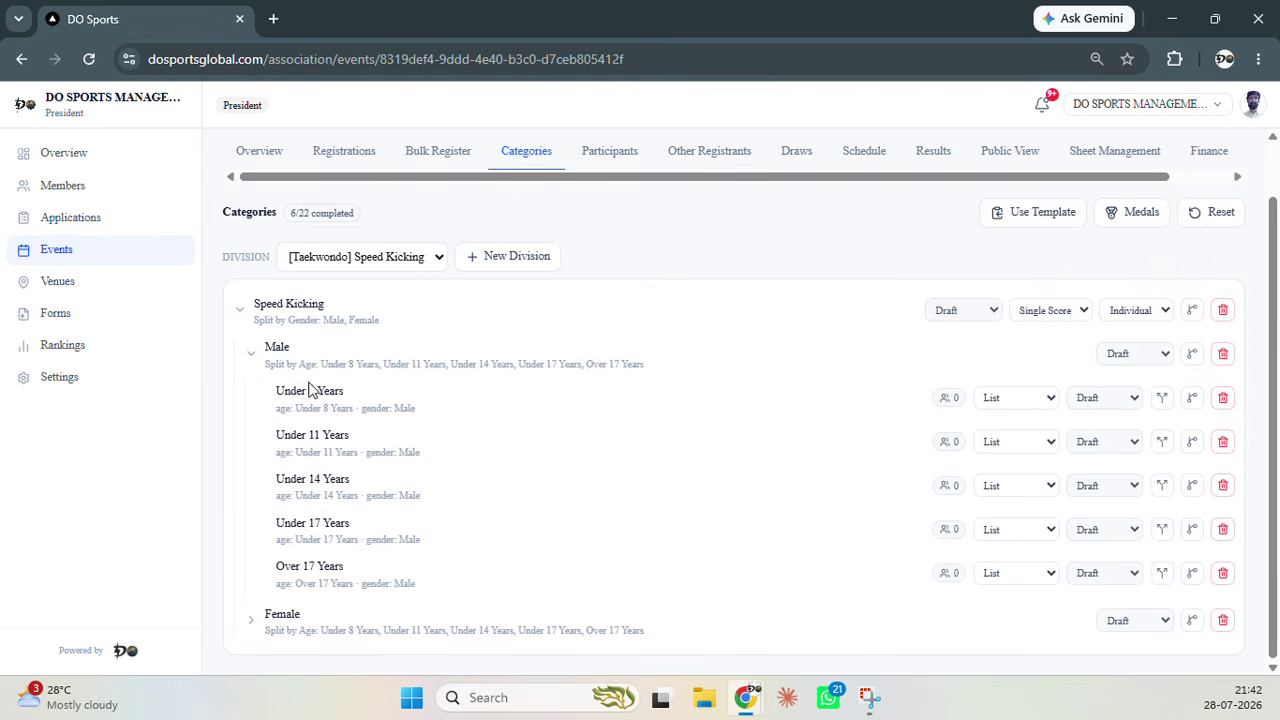
pyautogui.click(256, 616)
pyautogui.scroll(-3, 320, 580)
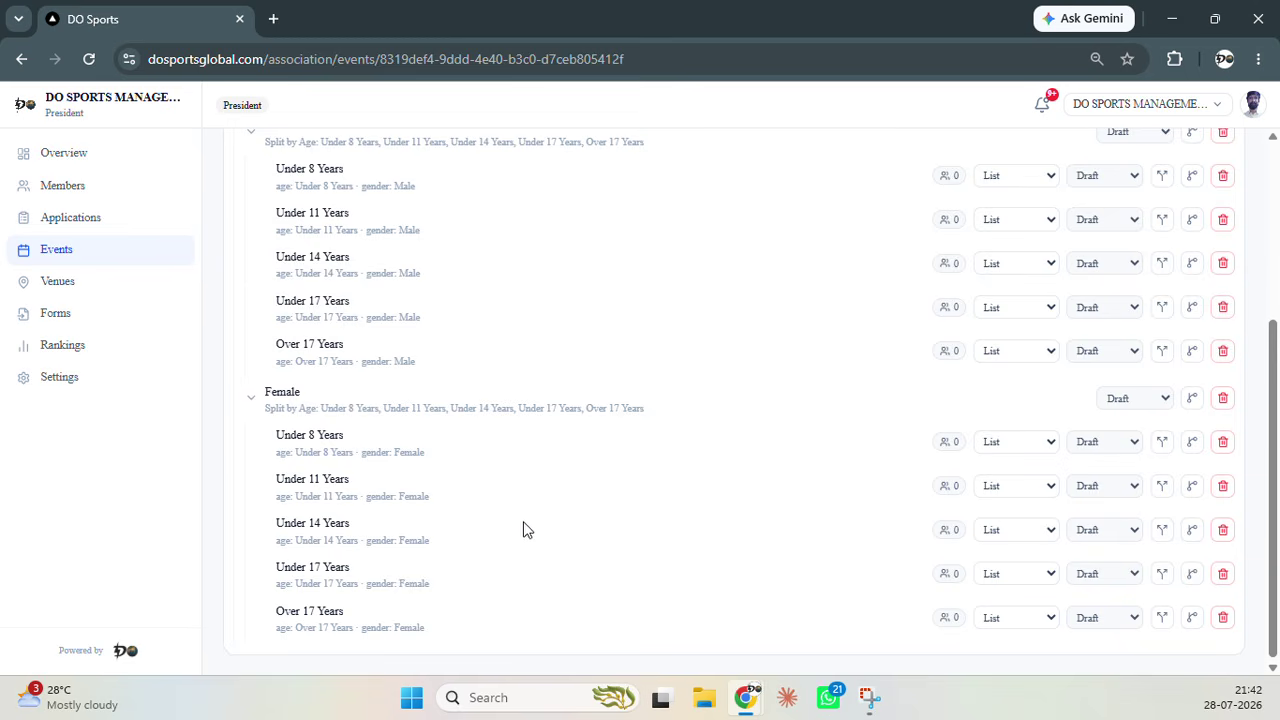
pyautogui.scroll(4, 449, 506)
pyautogui.scroll(-3, 414, 403)
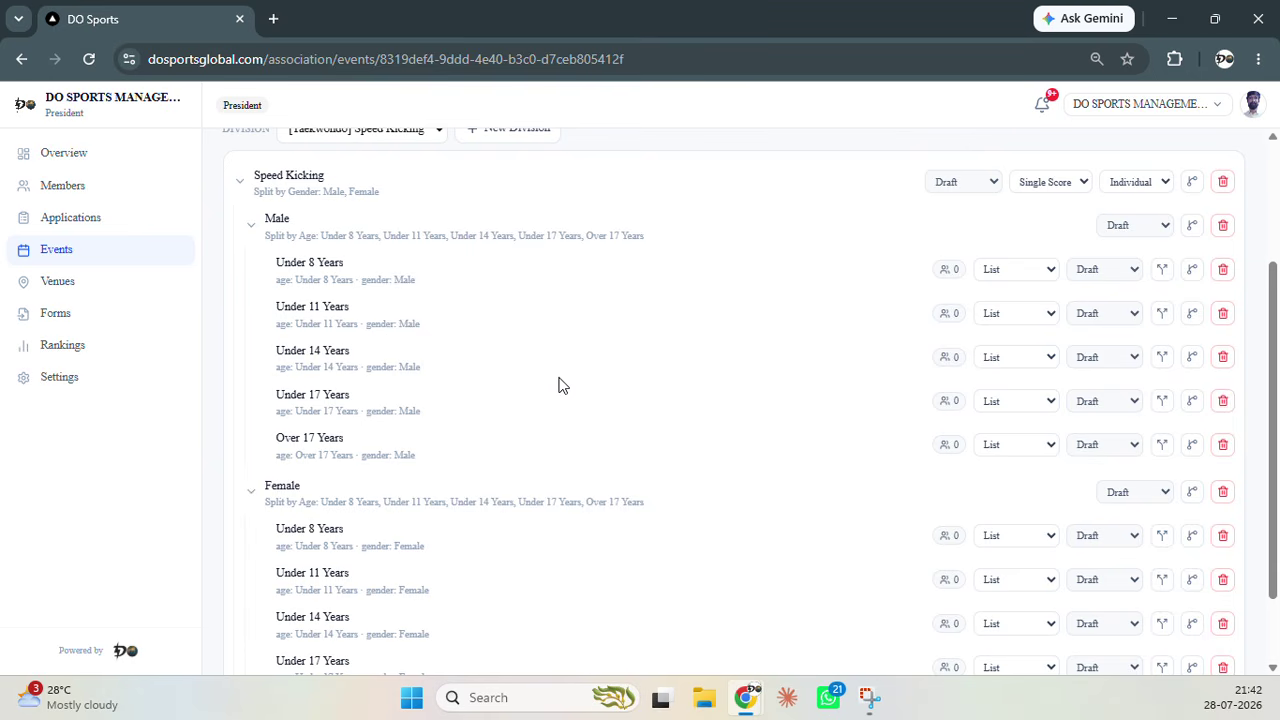
pyautogui.click(1193, 270)
pyautogui.click(361, 352)
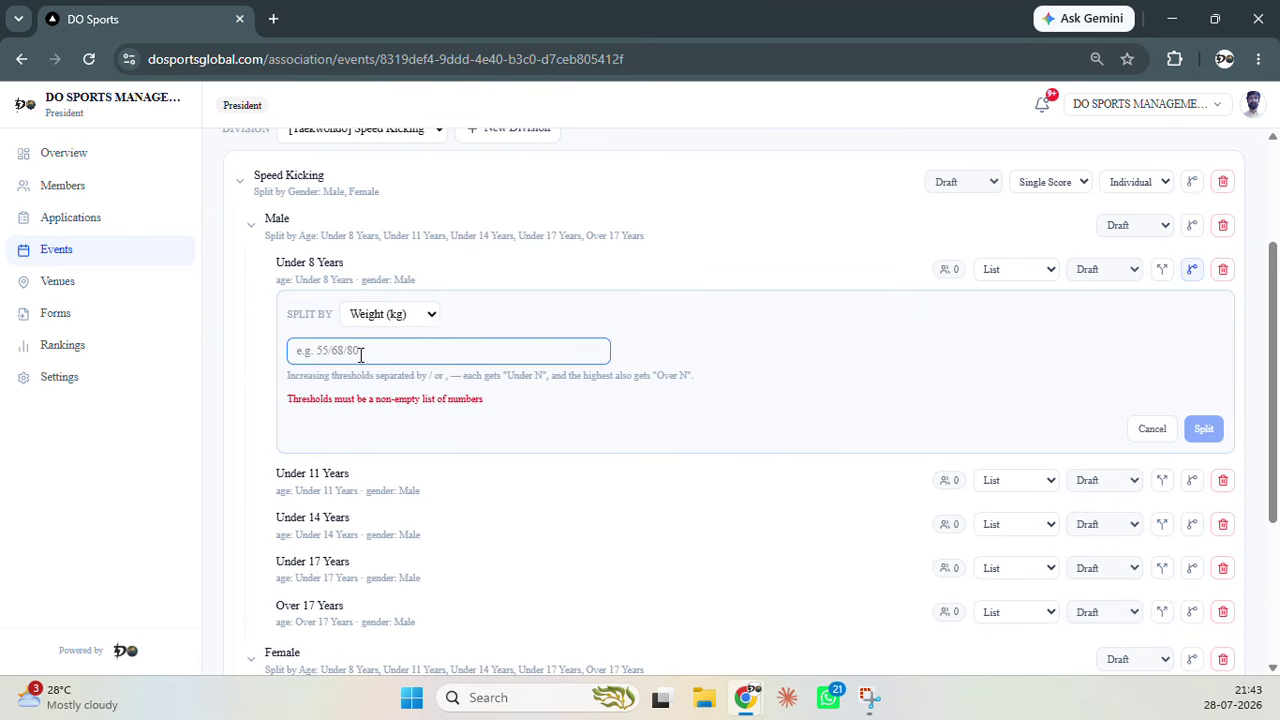
pyautogui.write('20/2')
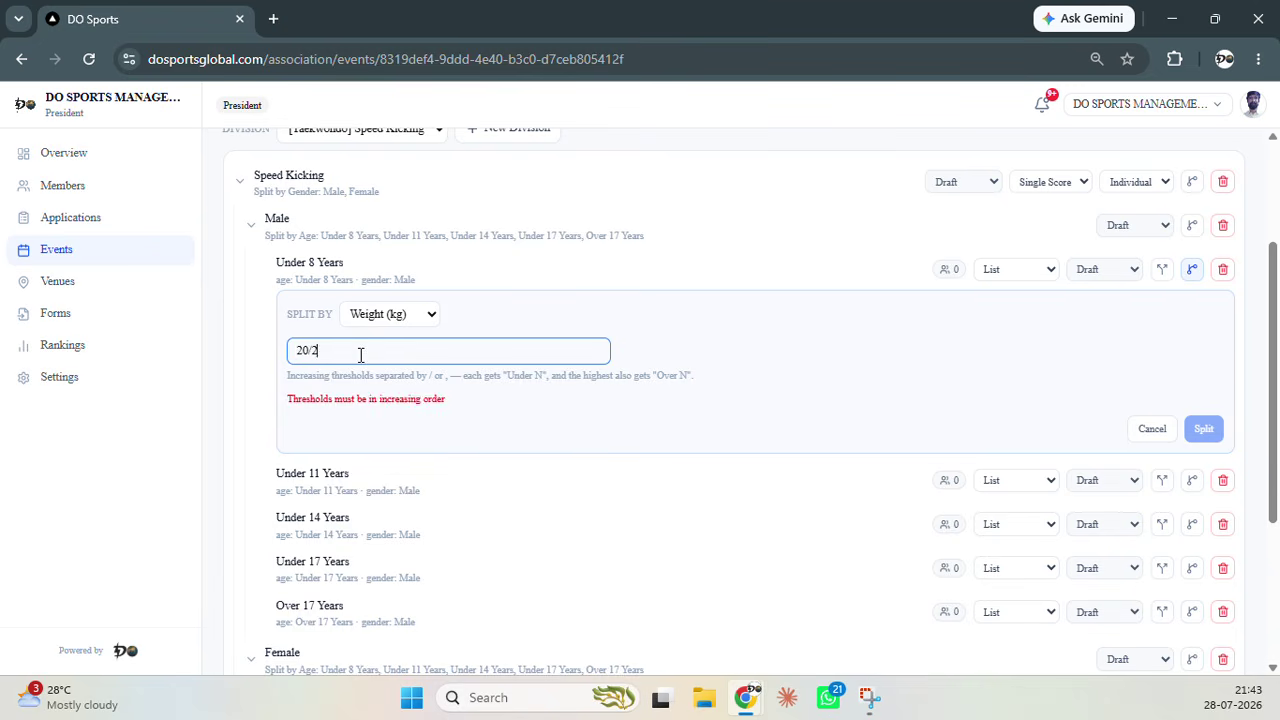
pyautogui.write('2/24/26')
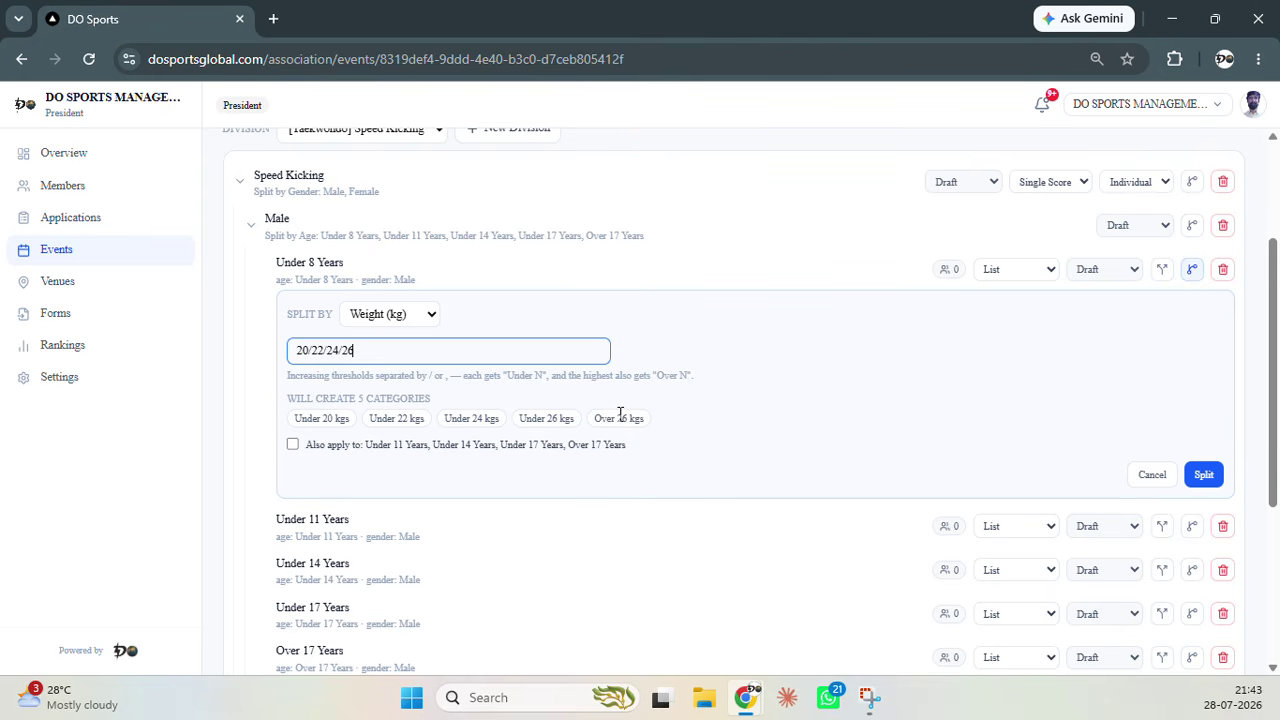
pyautogui.scroll(-2, 446, 491)
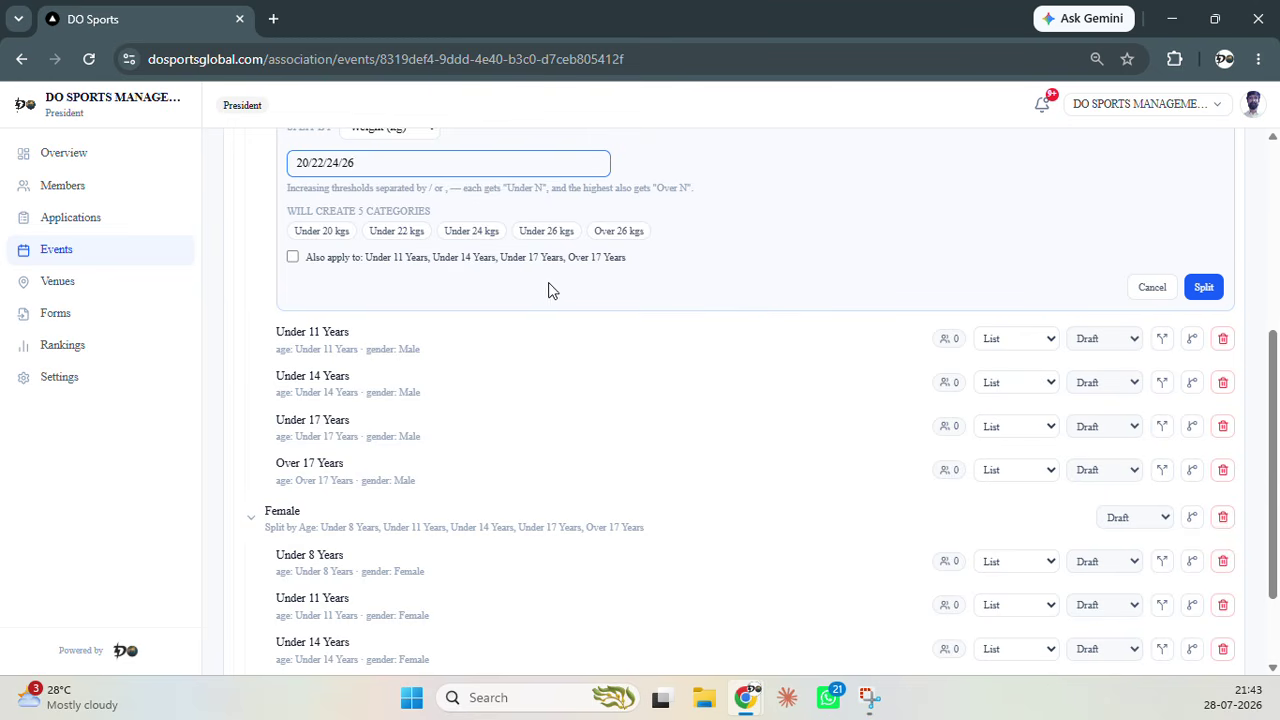
pyautogui.scroll(2, 790, 300)
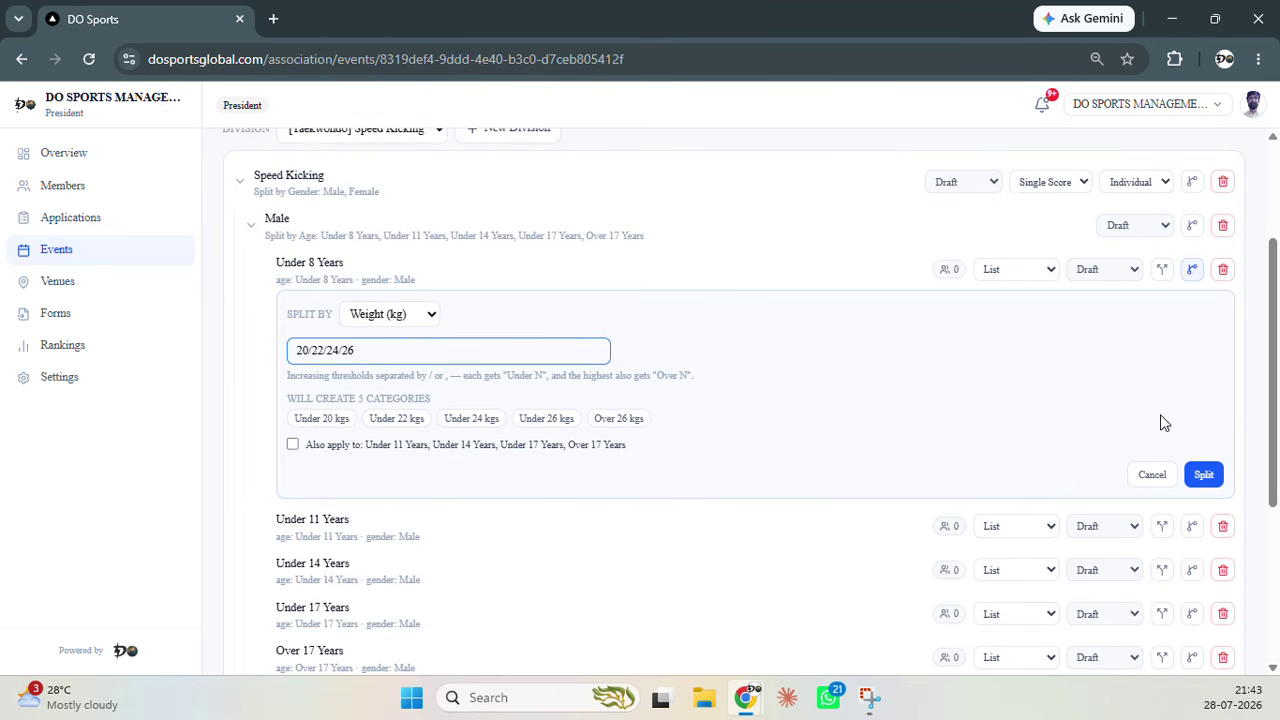
pyautogui.click(1154, 477)
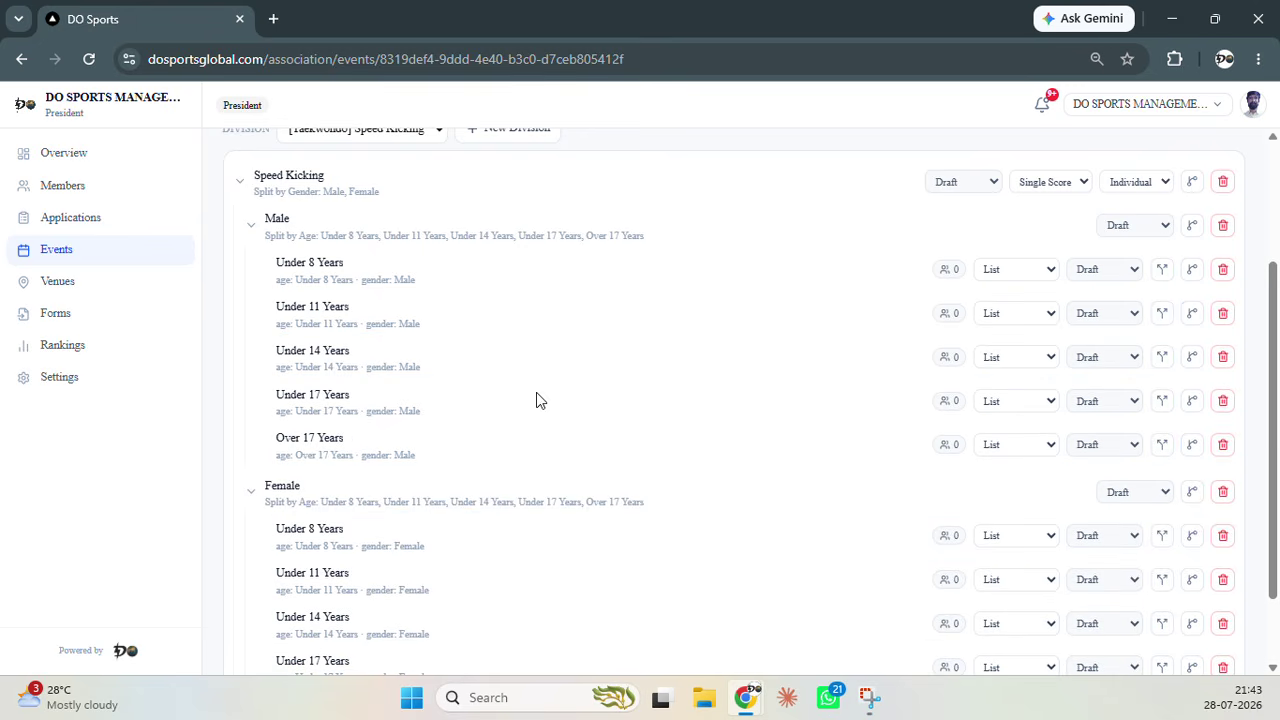
pyautogui.click(1192, 270)
pyautogui.click(385, 318)
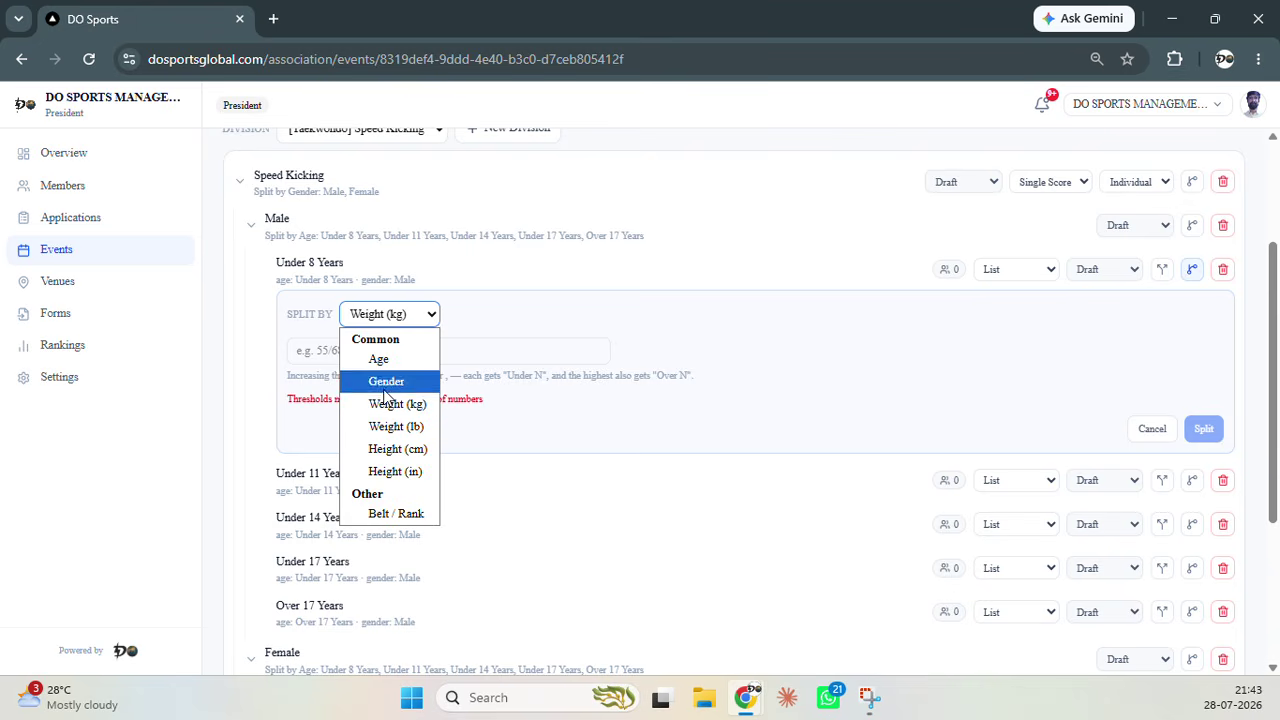
pyautogui.click(400, 513)
pyautogui.click(393, 352)
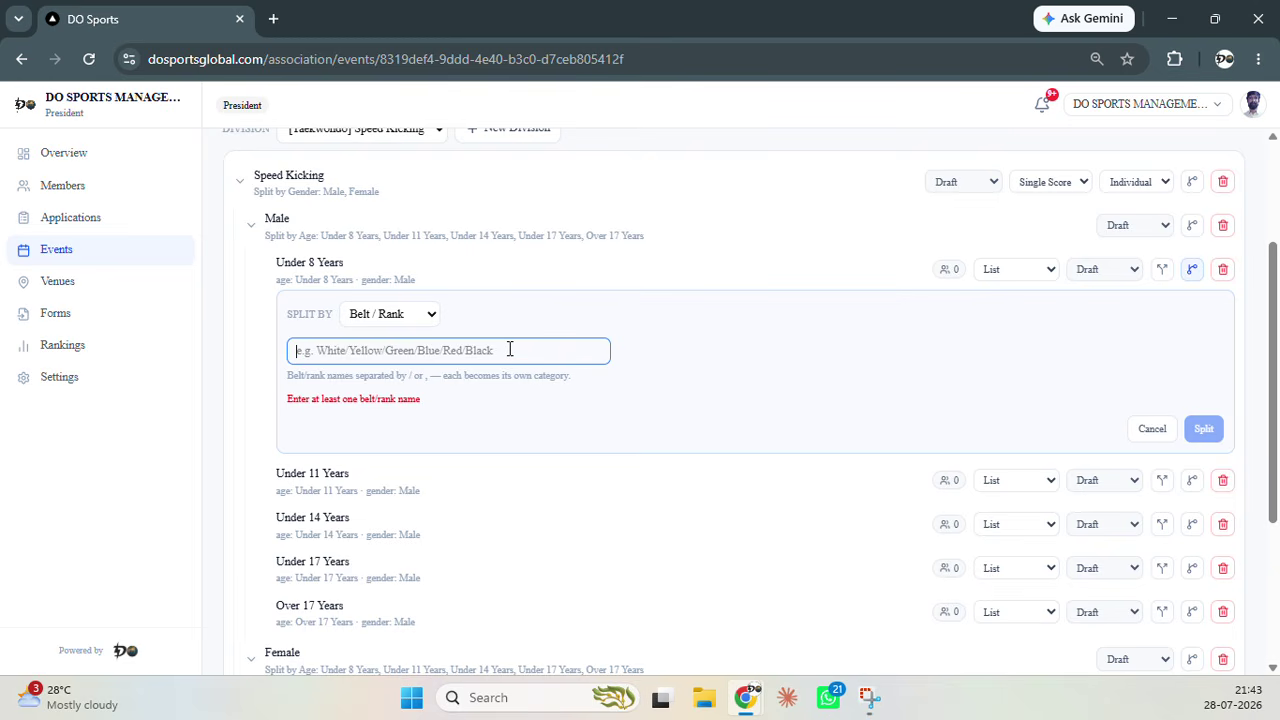
pyautogui.click(1149, 430)
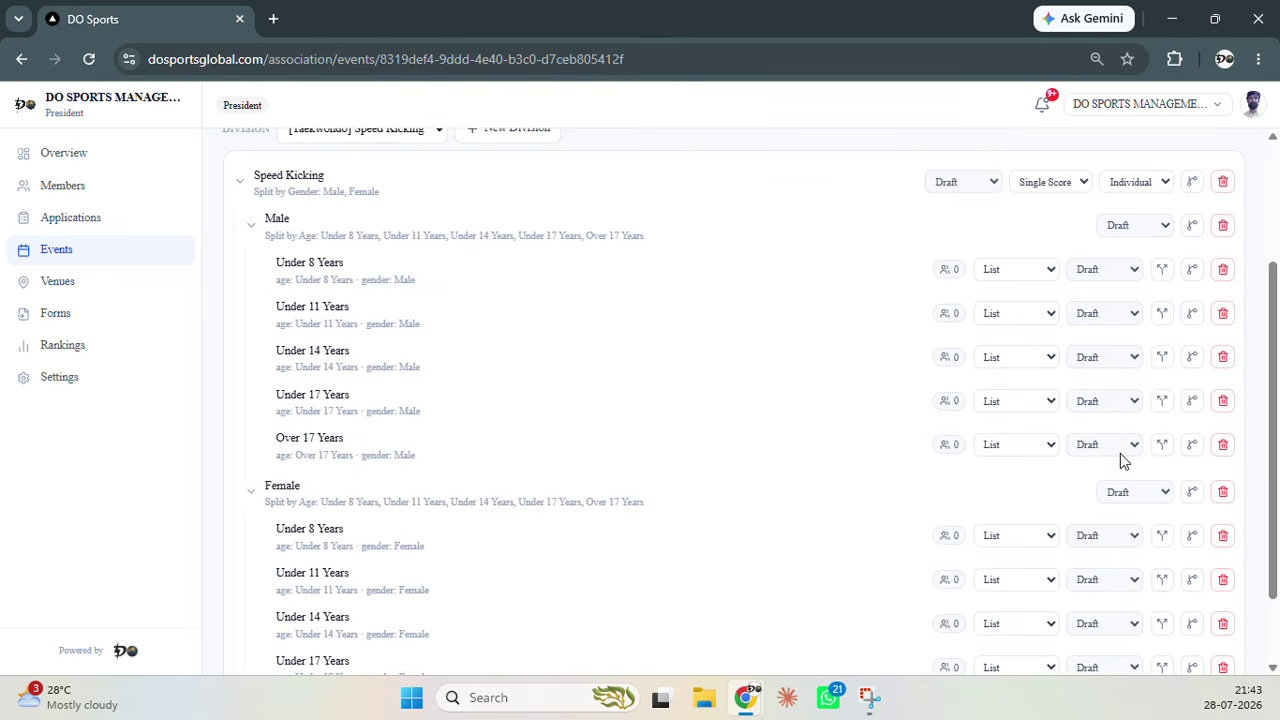
pyautogui.scroll(3, 526, 351)
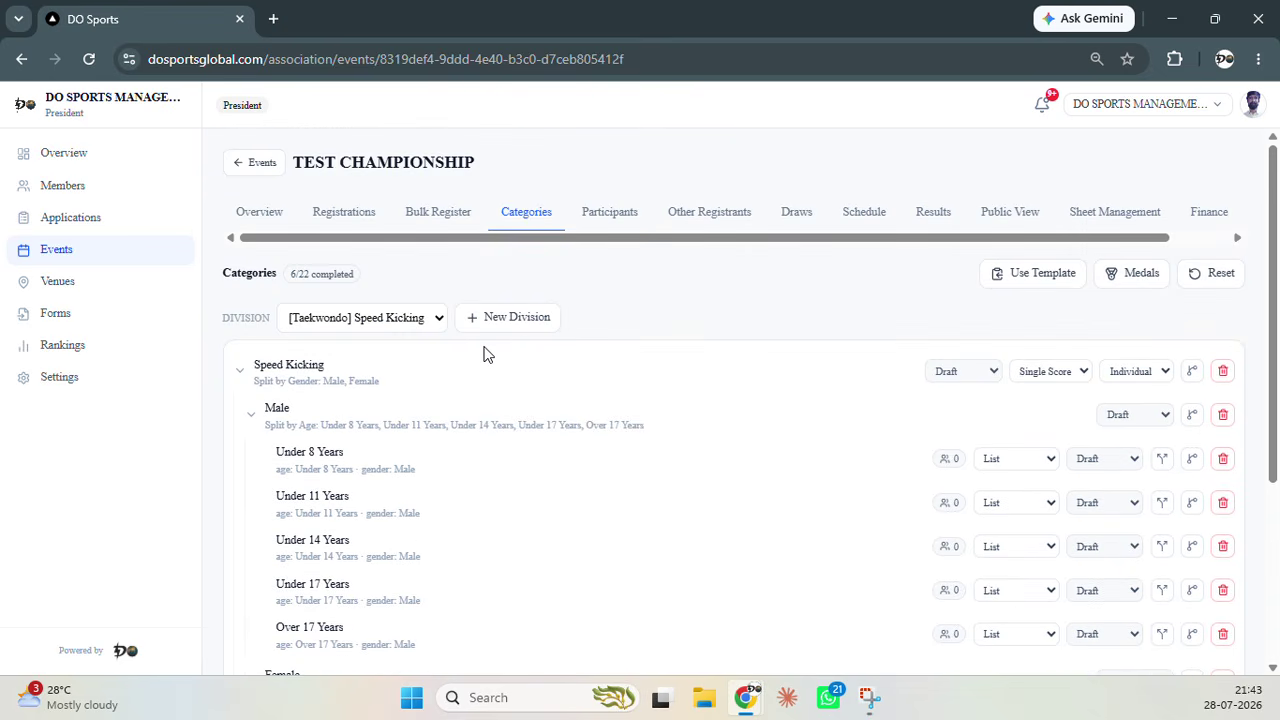
# Show the Participants tab and scroll through its By Category list of 8 athletes
pyautogui.click(609, 214)
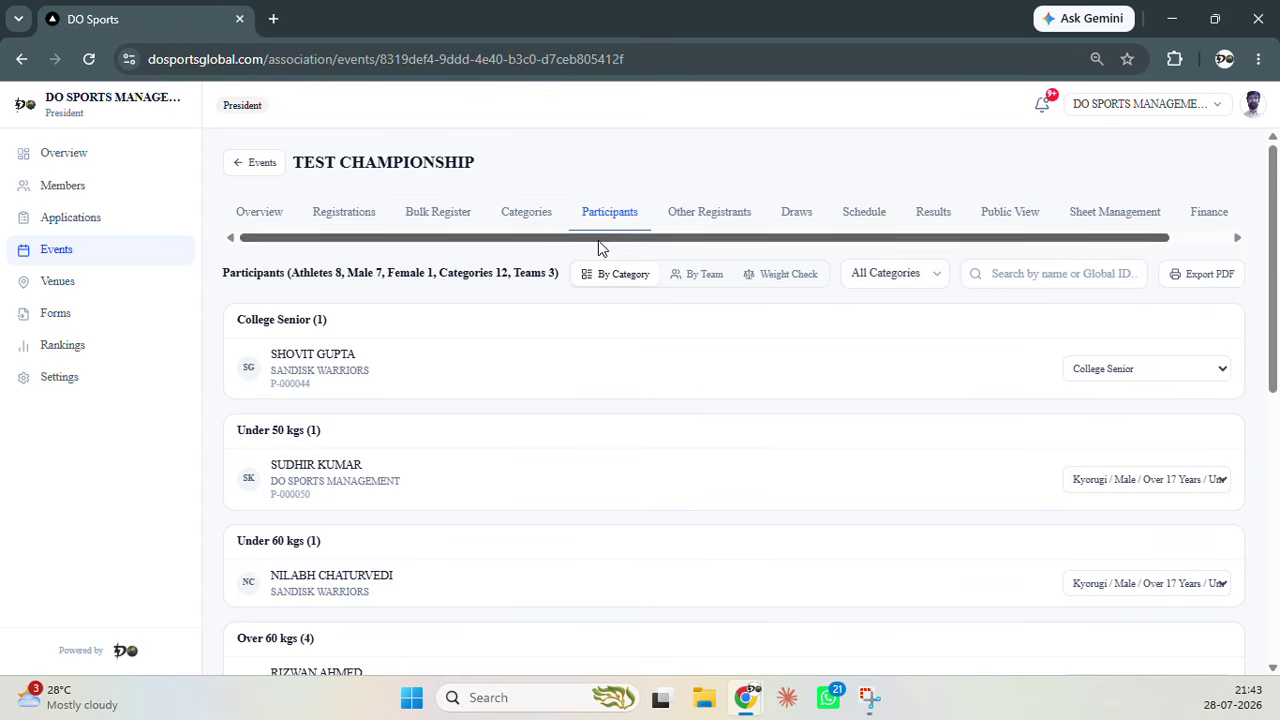
pyautogui.scroll(-2, 525, 328)
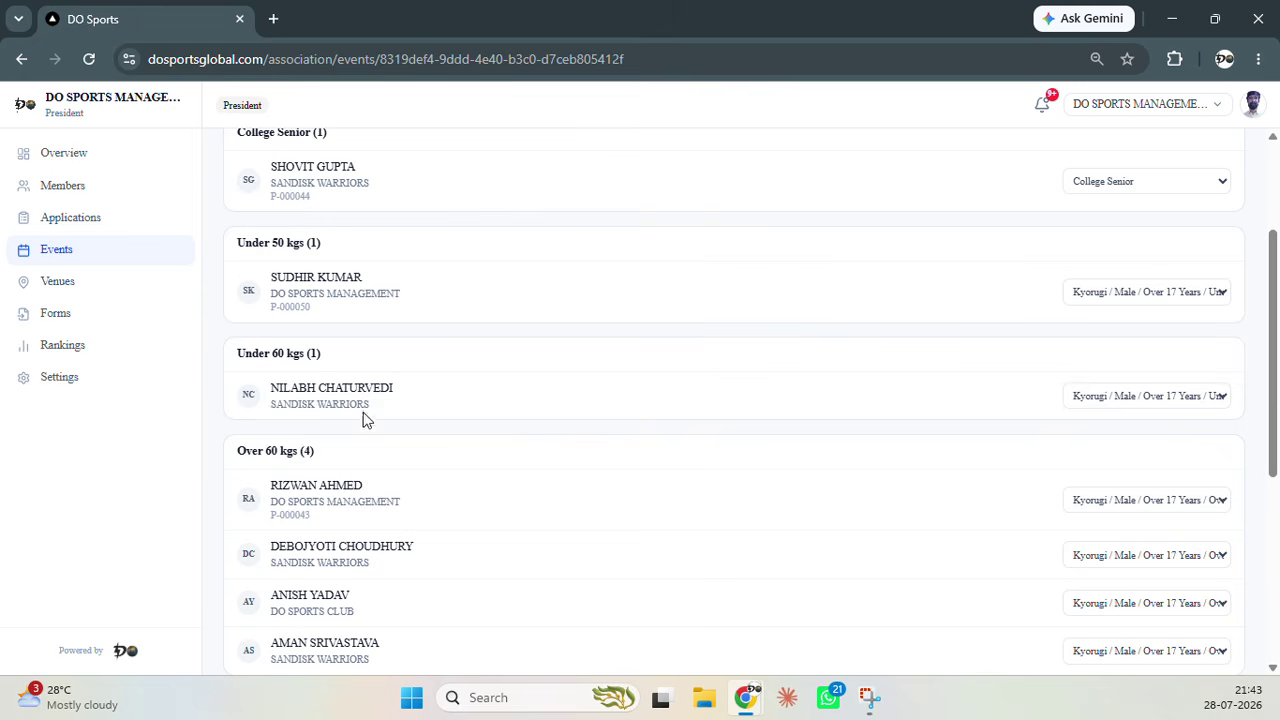
pyautogui.scroll(-1, 365, 418)
pyautogui.scroll(-3, 421, 426)
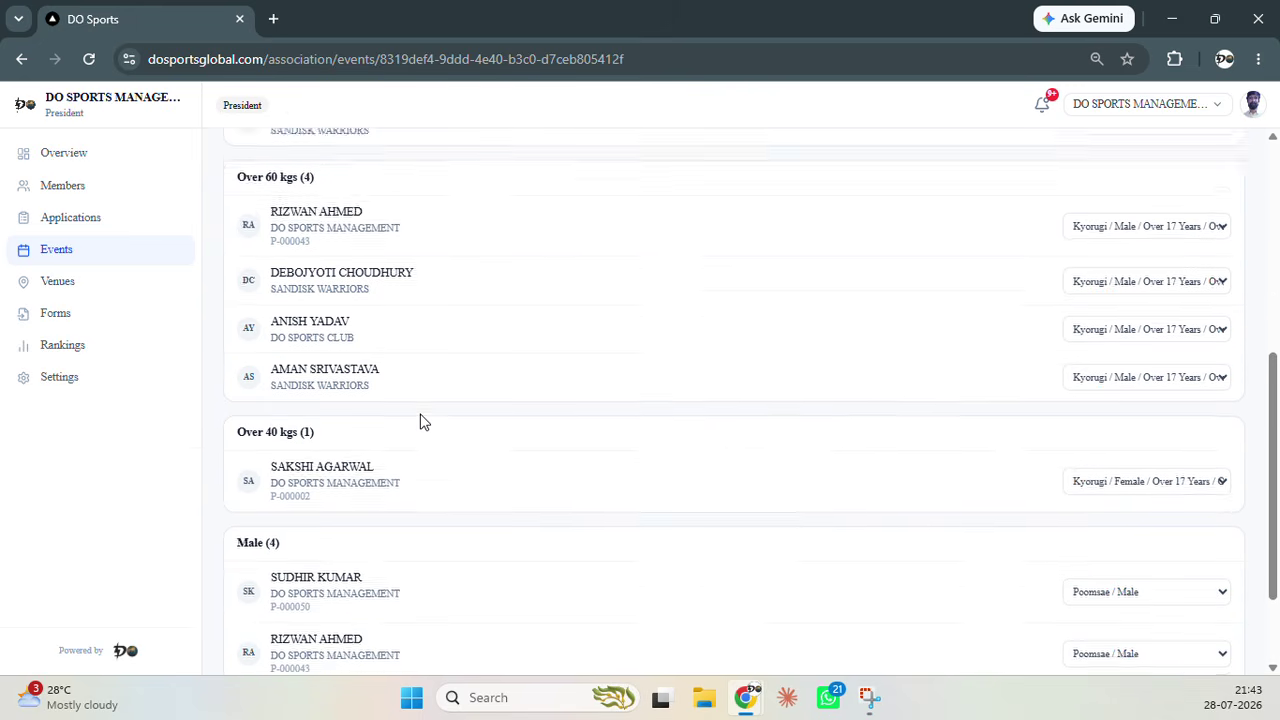
# Group participants By Team, scroll through the teams, then switch to the Weight Check view
pyautogui.scroll(6, 700, 520)
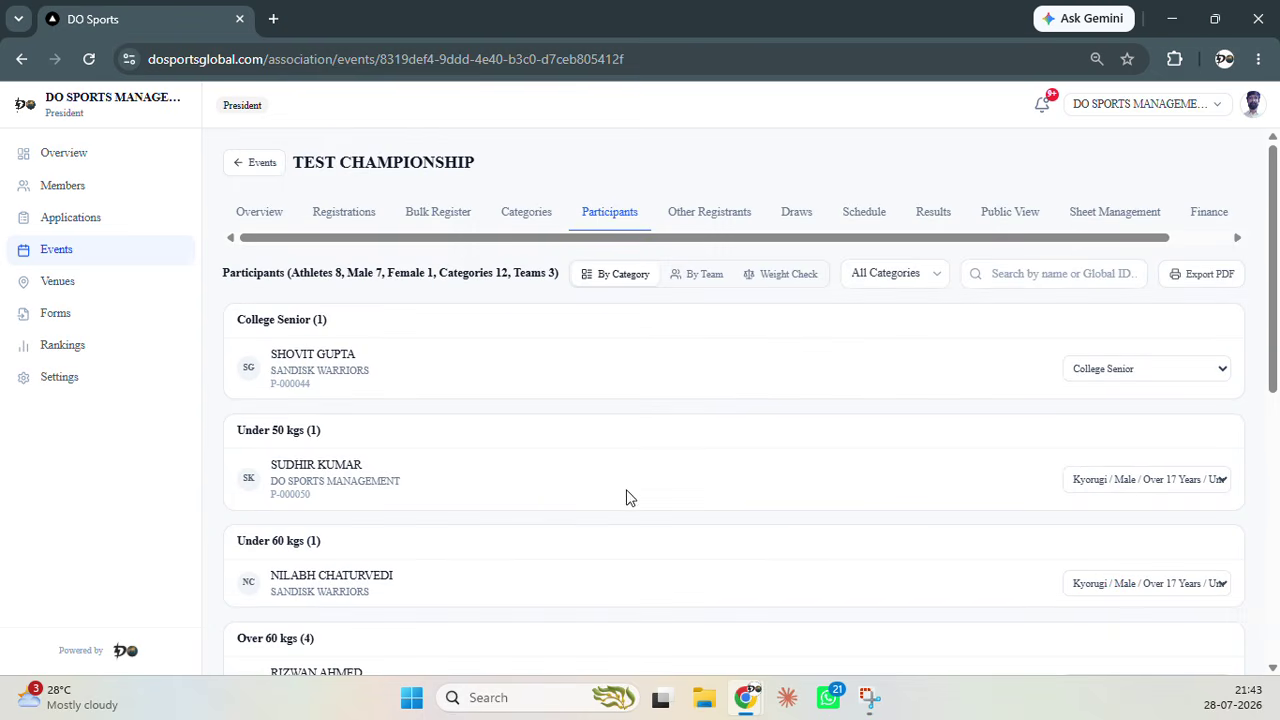
pyautogui.click(704, 274)
pyautogui.scroll(-1, 535, 345)
pyautogui.scroll(-1, 535, 345)
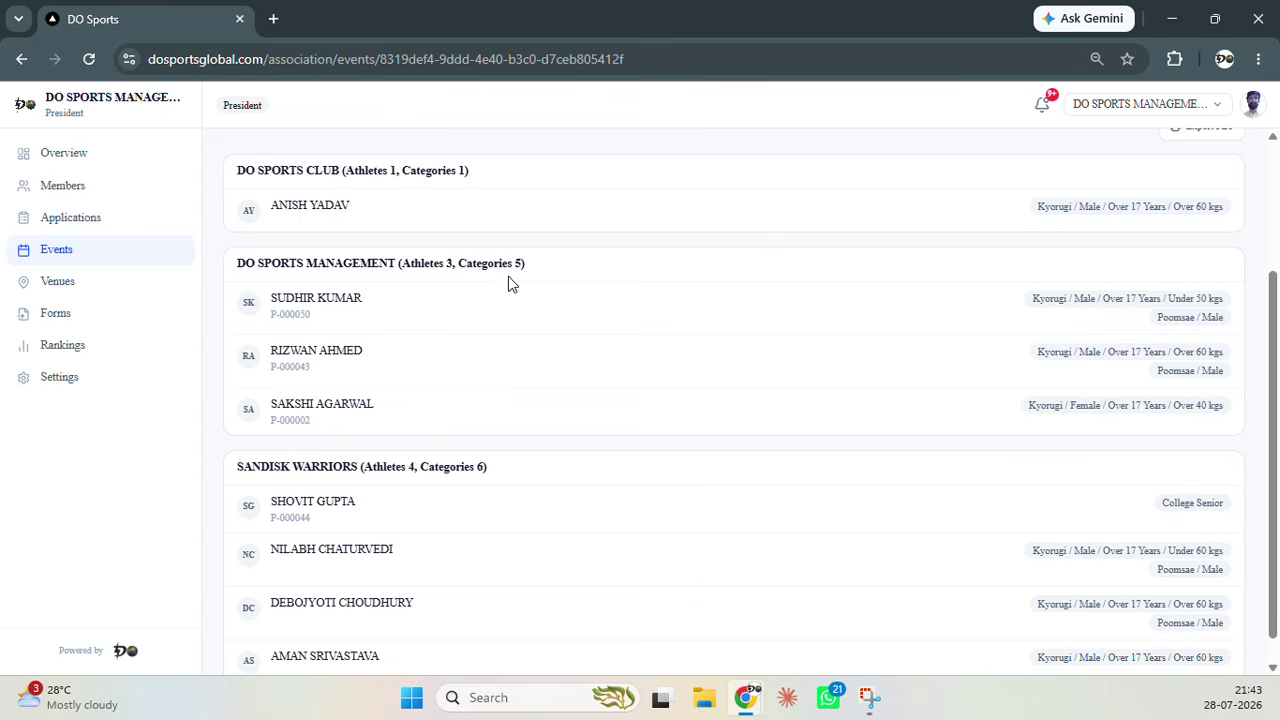
pyautogui.scroll(-1, 609, 446)
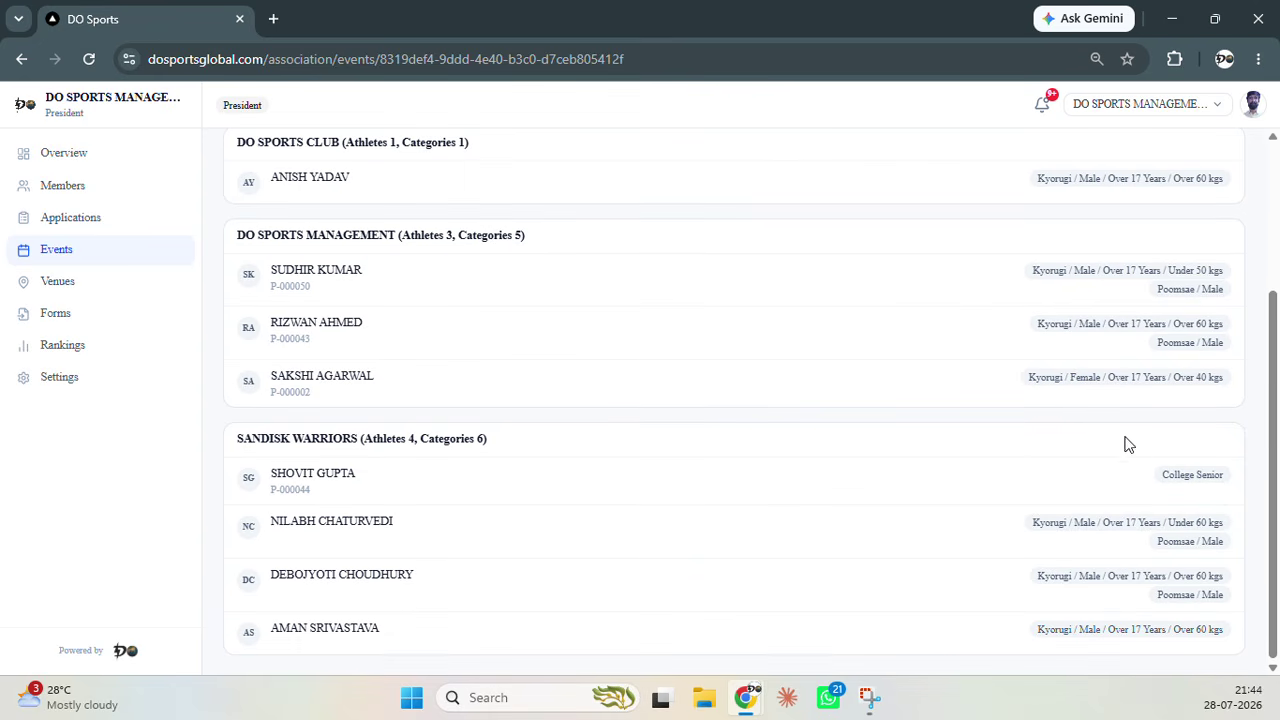
pyautogui.scroll(3, 645, 511)
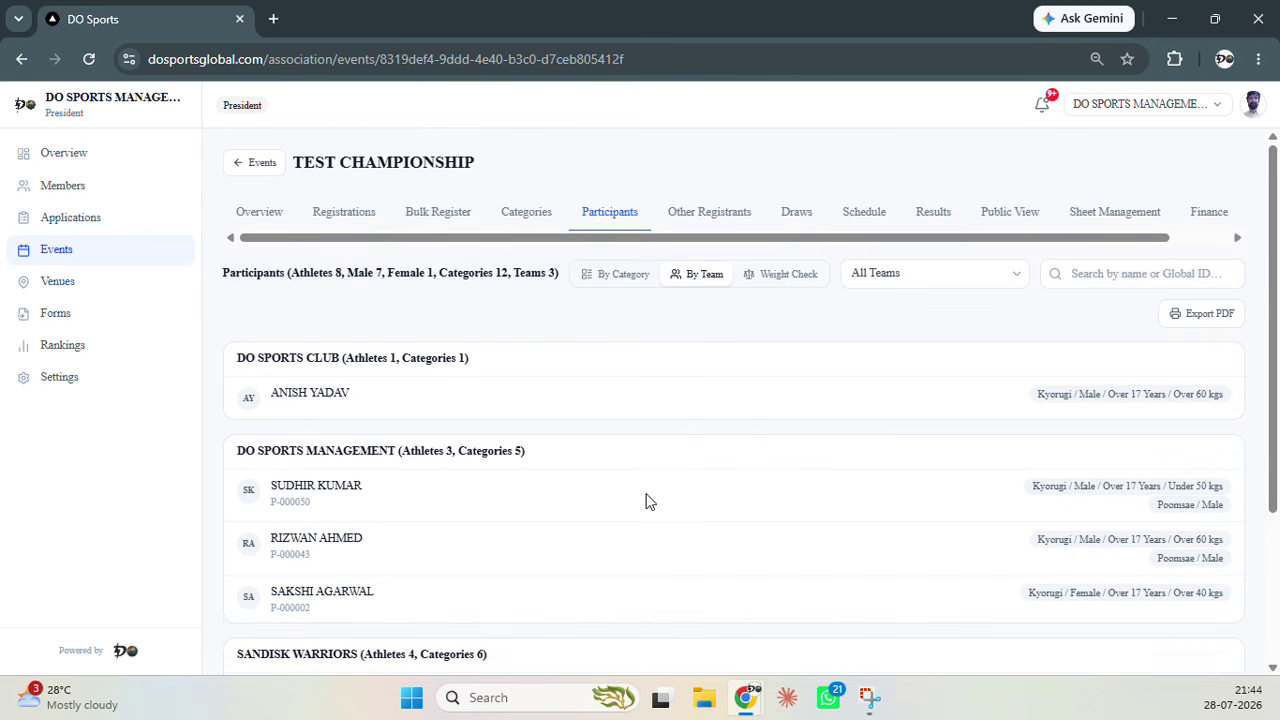
pyautogui.click(785, 276)
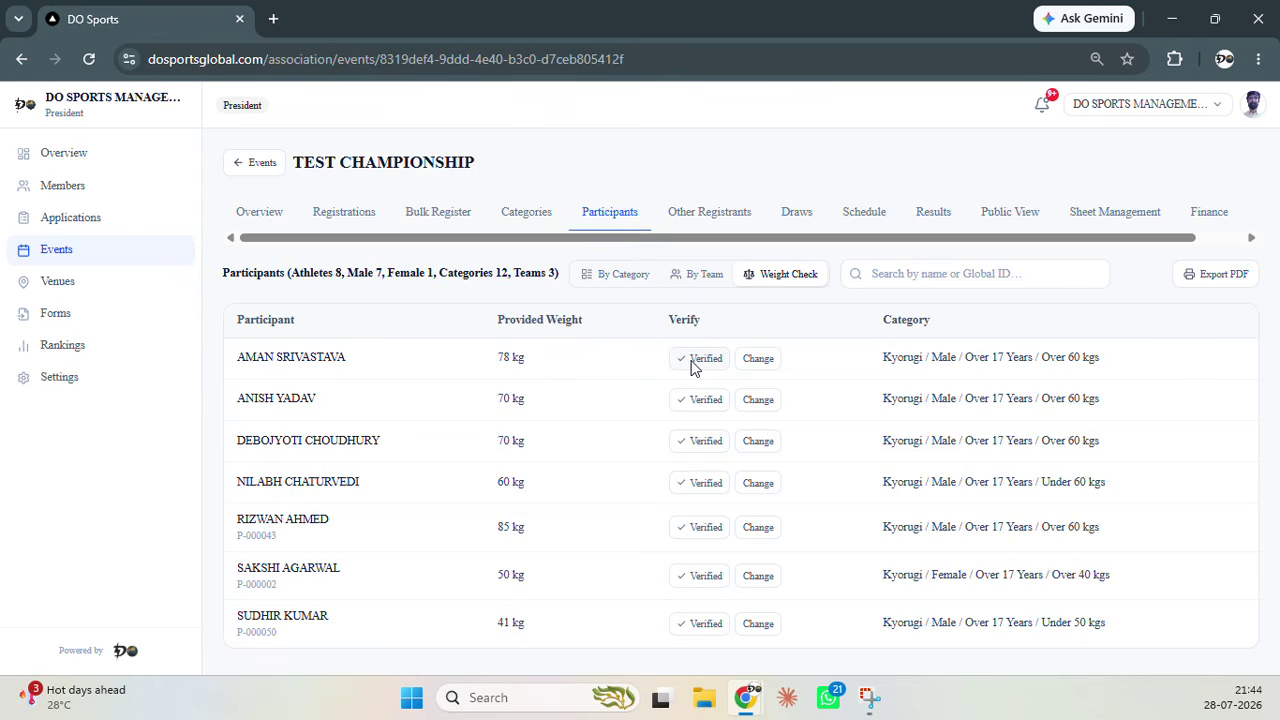
# Try changing the first athlete's 78 kg weight to 5, then cancel, keeping 78 kg
pyautogui.click(766, 360)
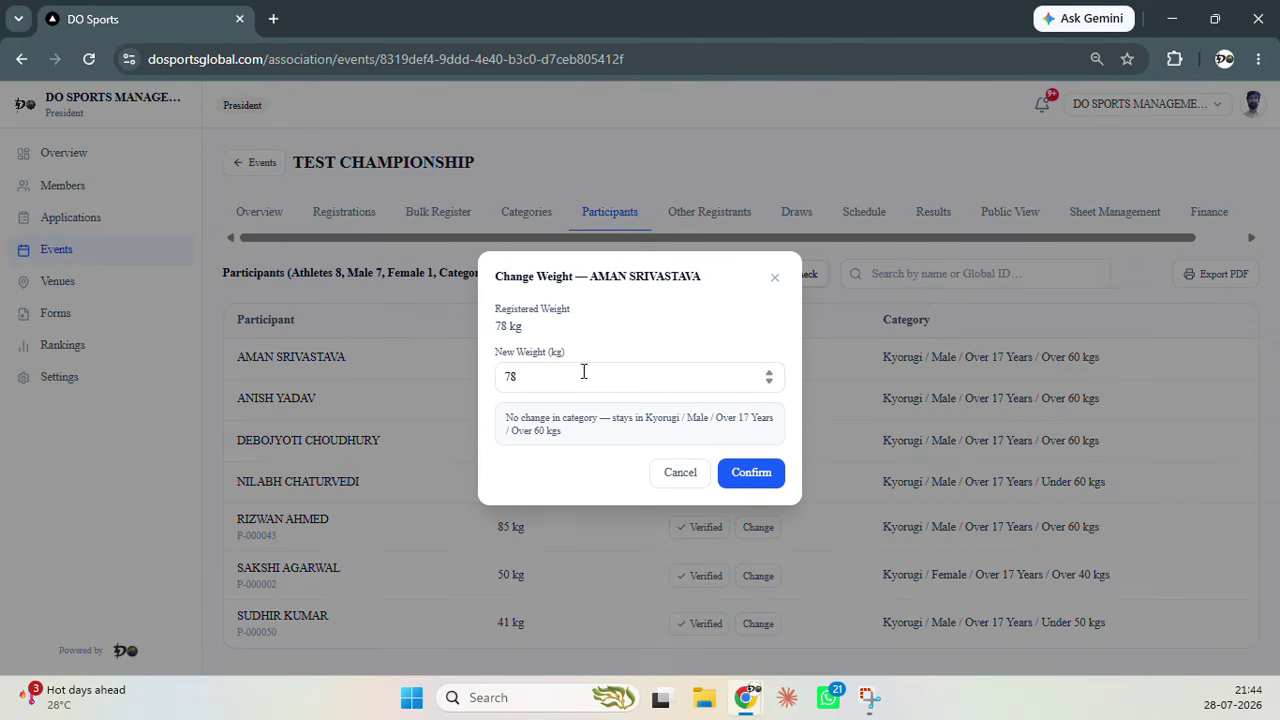
pyautogui.click(566, 384)
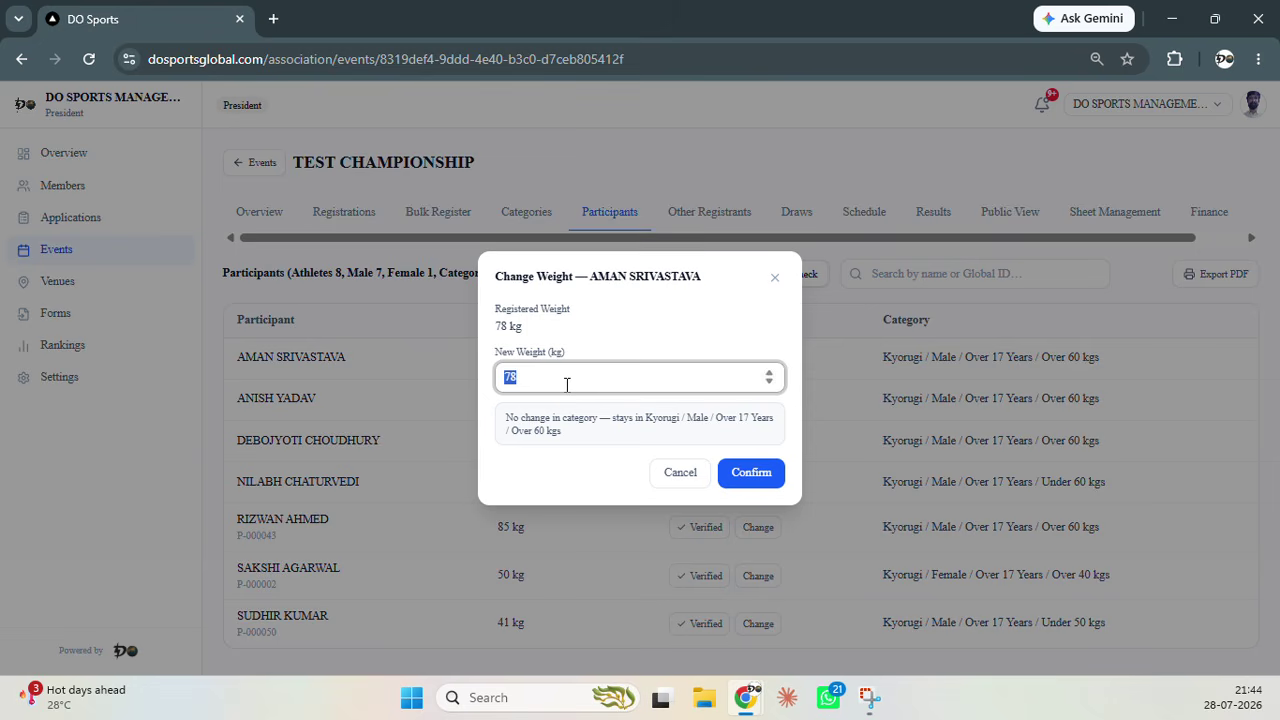
pyautogui.press('BackSpace')
pyautogui.write('5')
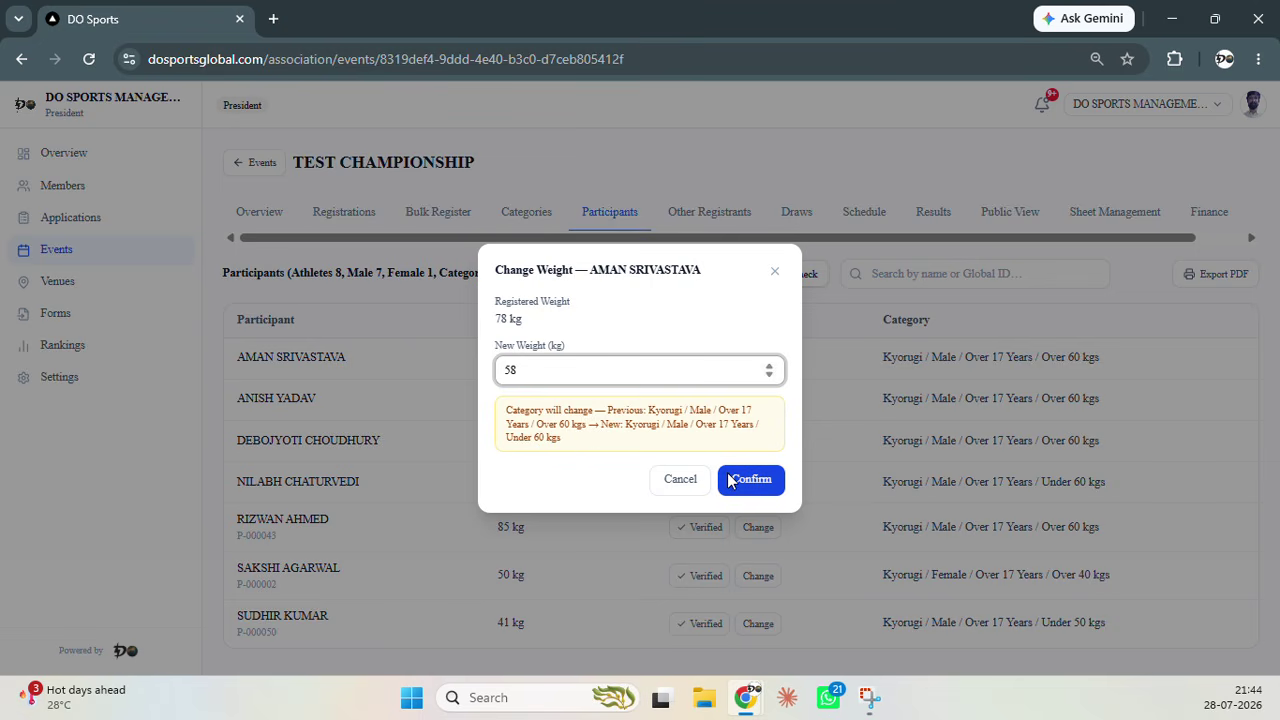
pyautogui.click(675, 479)
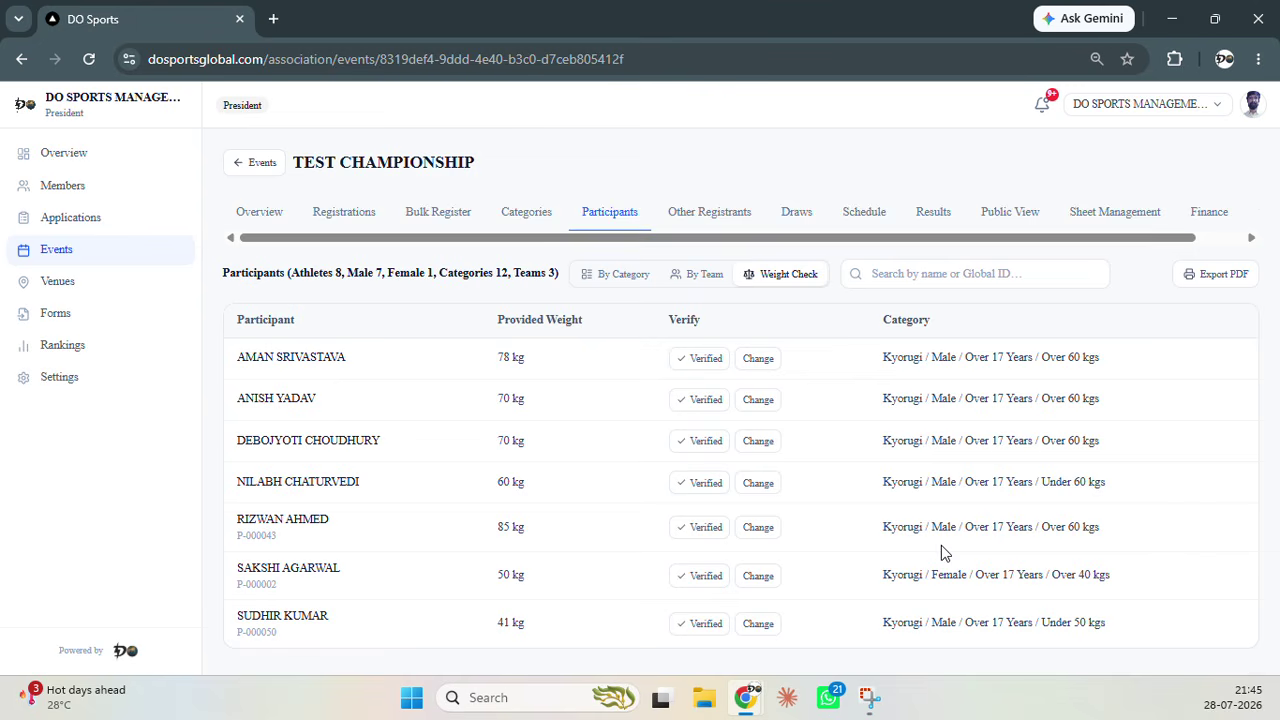
pyautogui.click(700, 213)
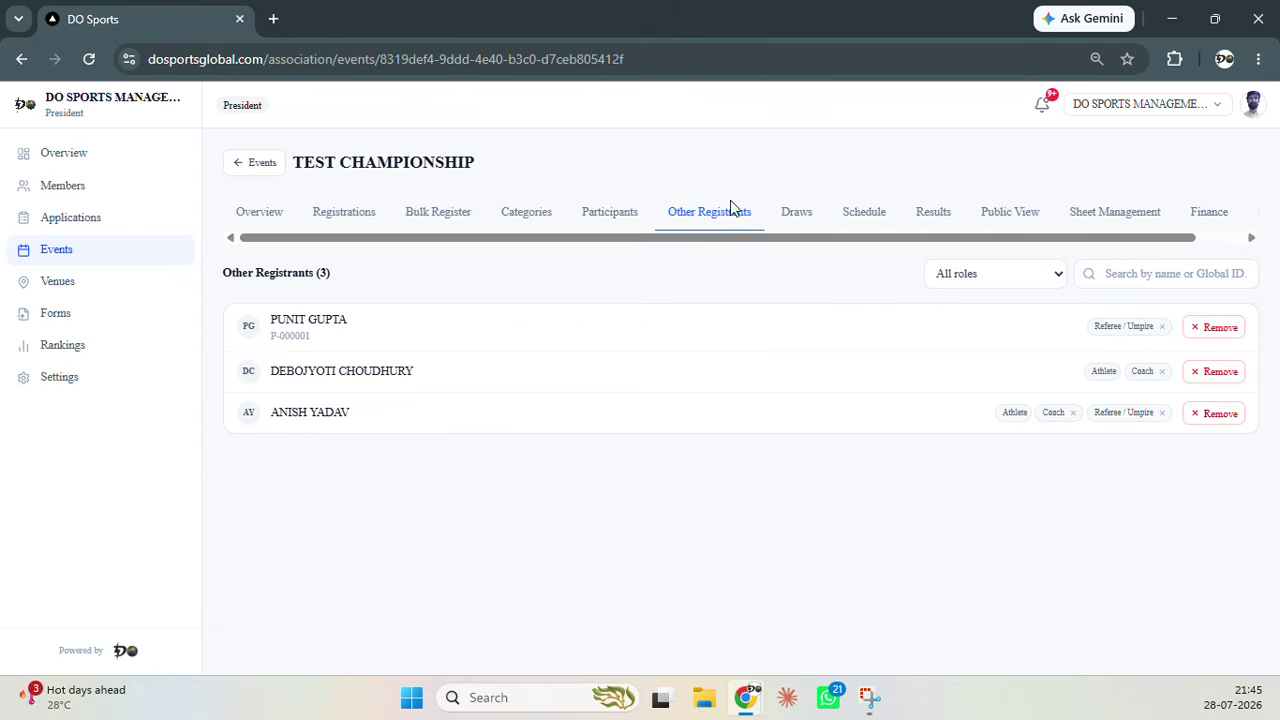
pyautogui.click(610, 212)
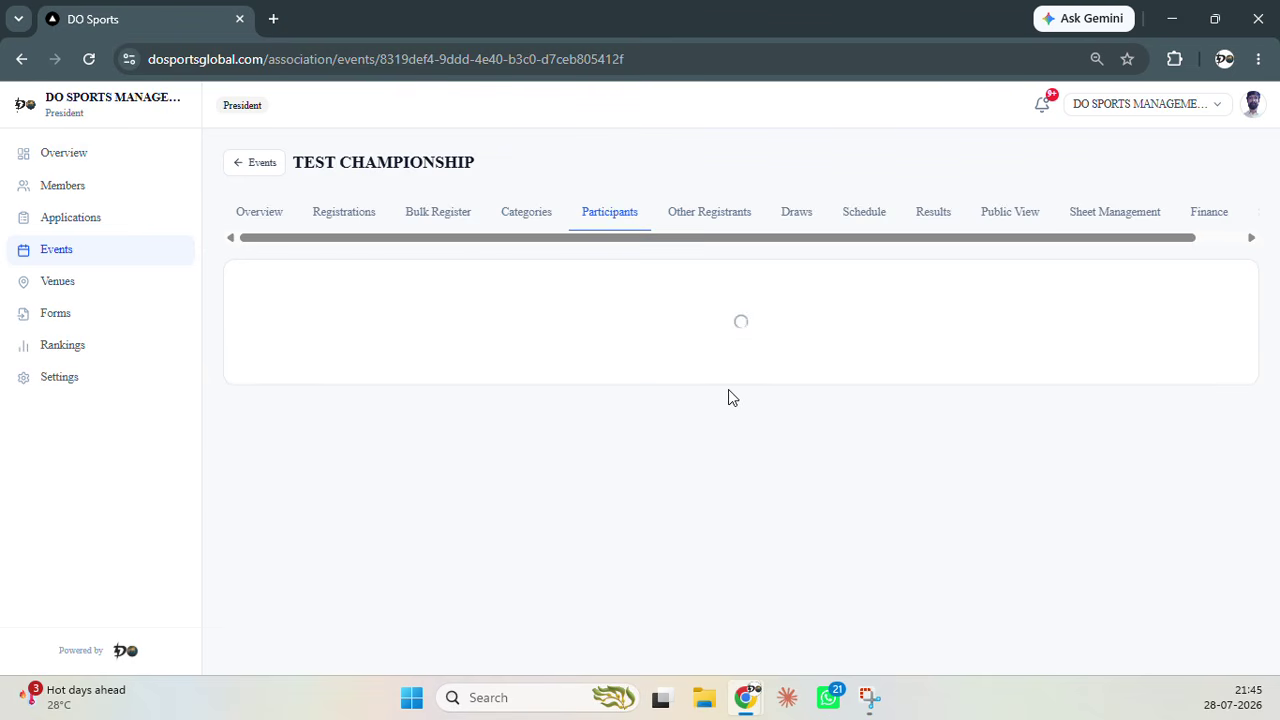
pyautogui.click(785, 276)
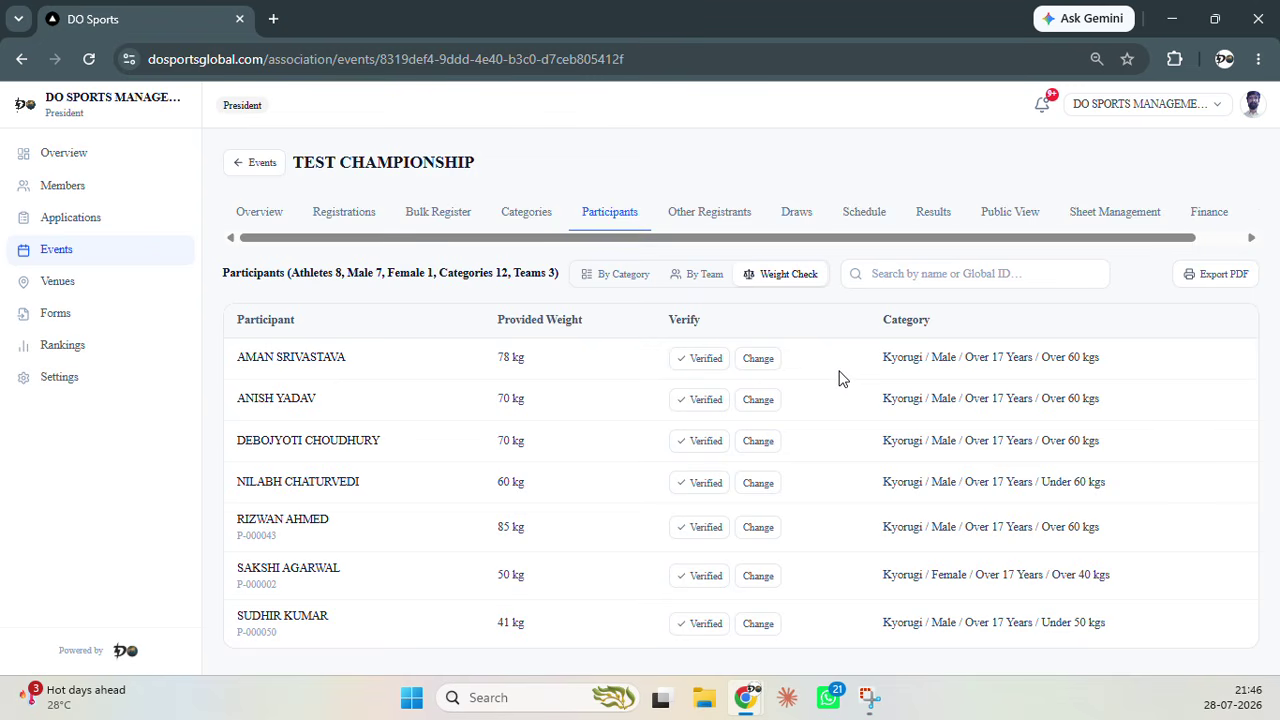
# Remove a registrant's Coach tag under Other Registrants, then view the College Senior draw
pyautogui.click(724, 218)
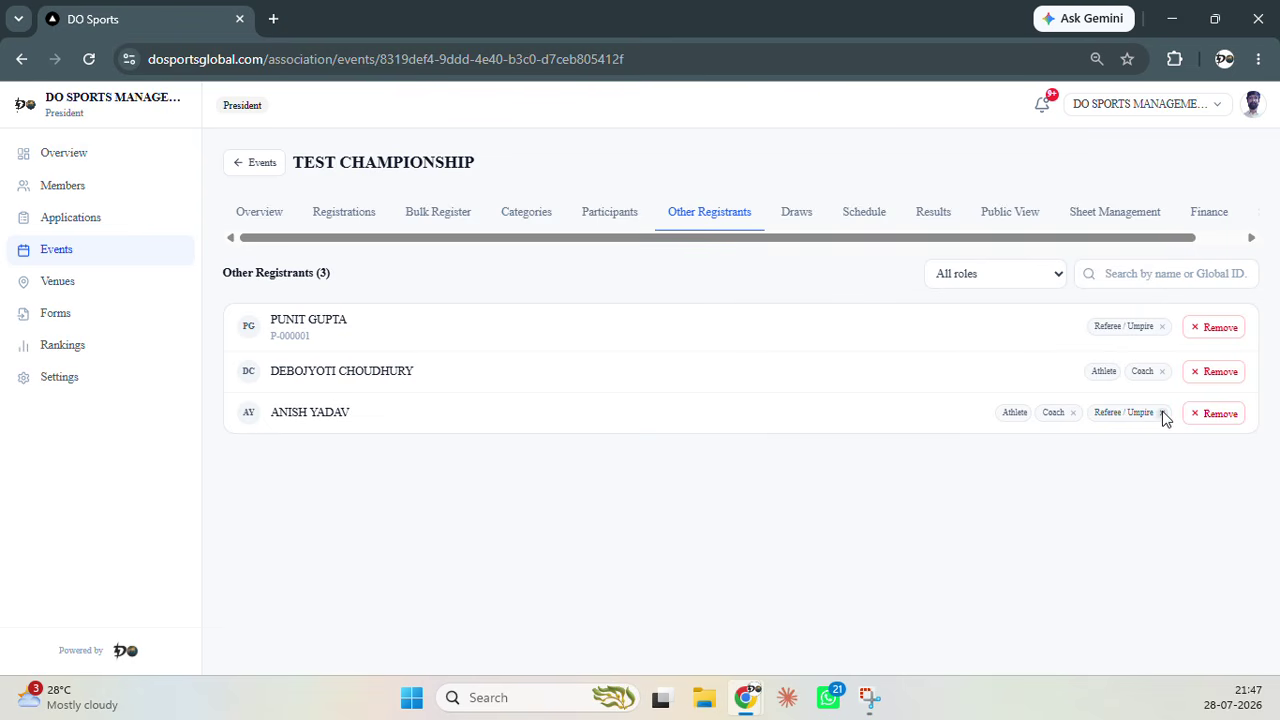
pyautogui.click(1073, 413)
pyautogui.click(800, 218)
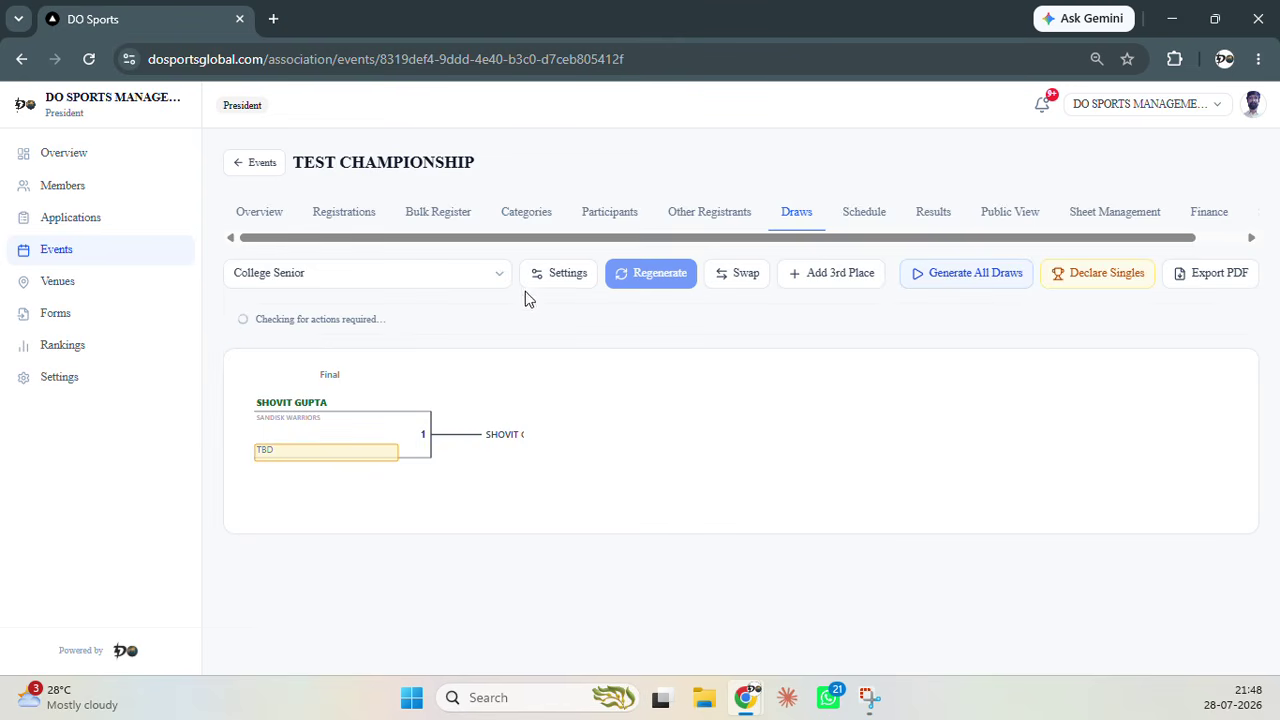
# Switch to the Kyorugi Male Over 17 Years Over 60 kgs draw and make the DO Sports Management athlete winner of match 1
pyautogui.click(500, 285)
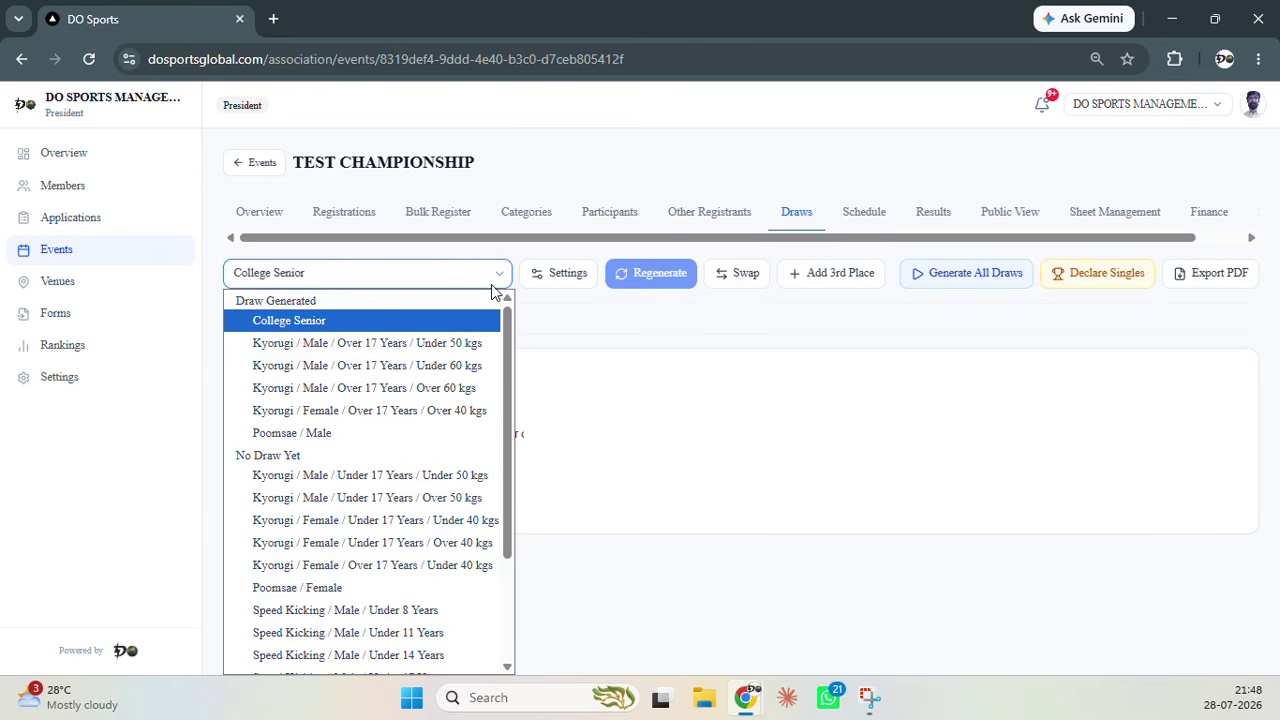
pyautogui.click(462, 389)
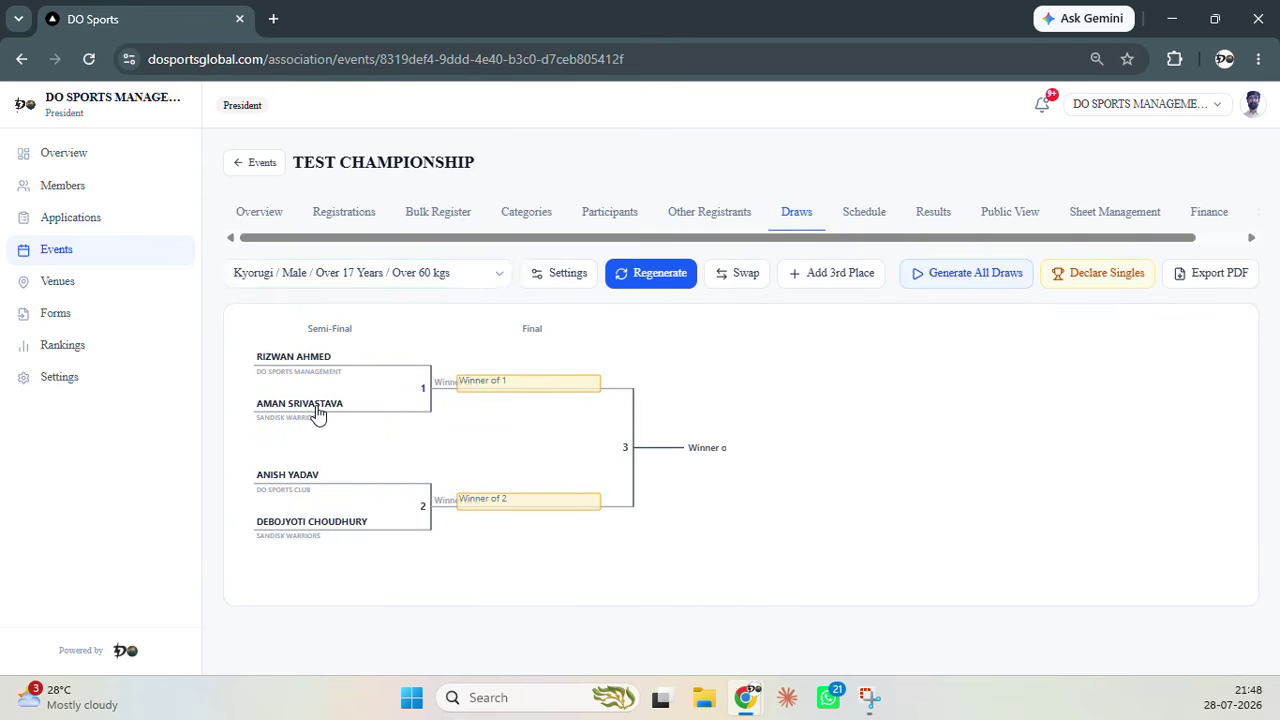
pyautogui.click(314, 410)
pyautogui.click(539, 469)
pyautogui.click(743, 460)
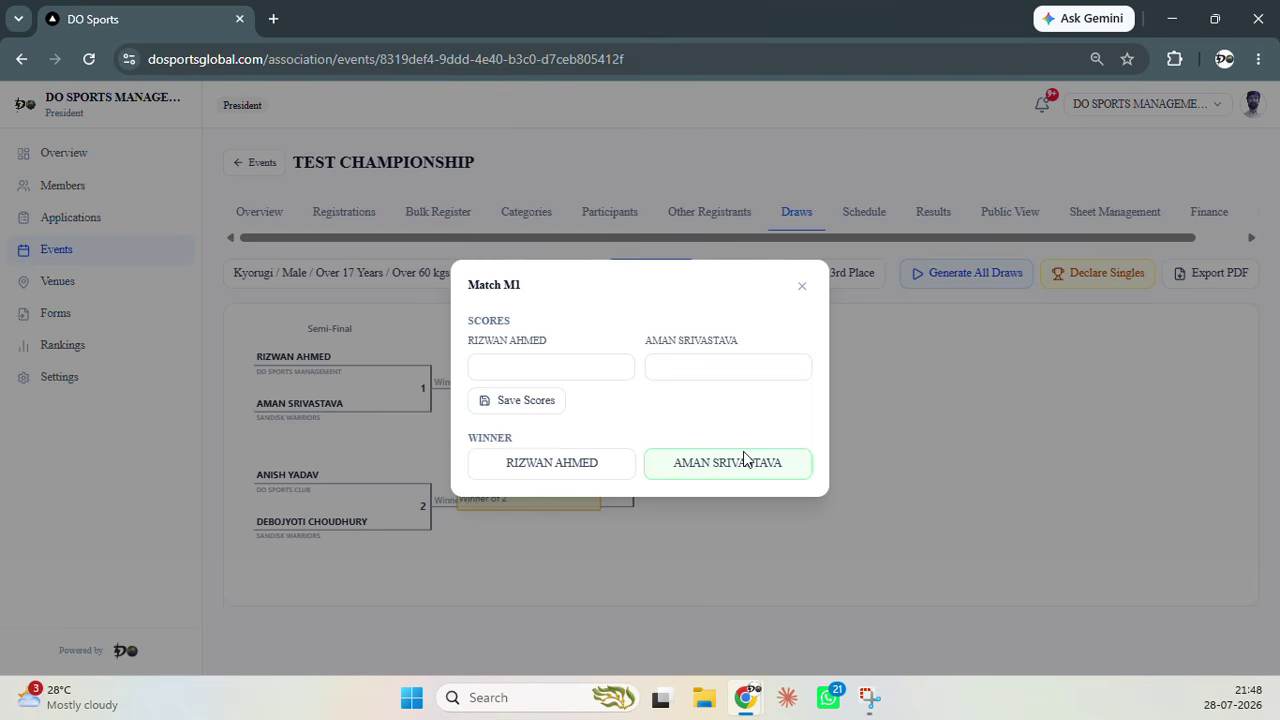
pyautogui.click(559, 473)
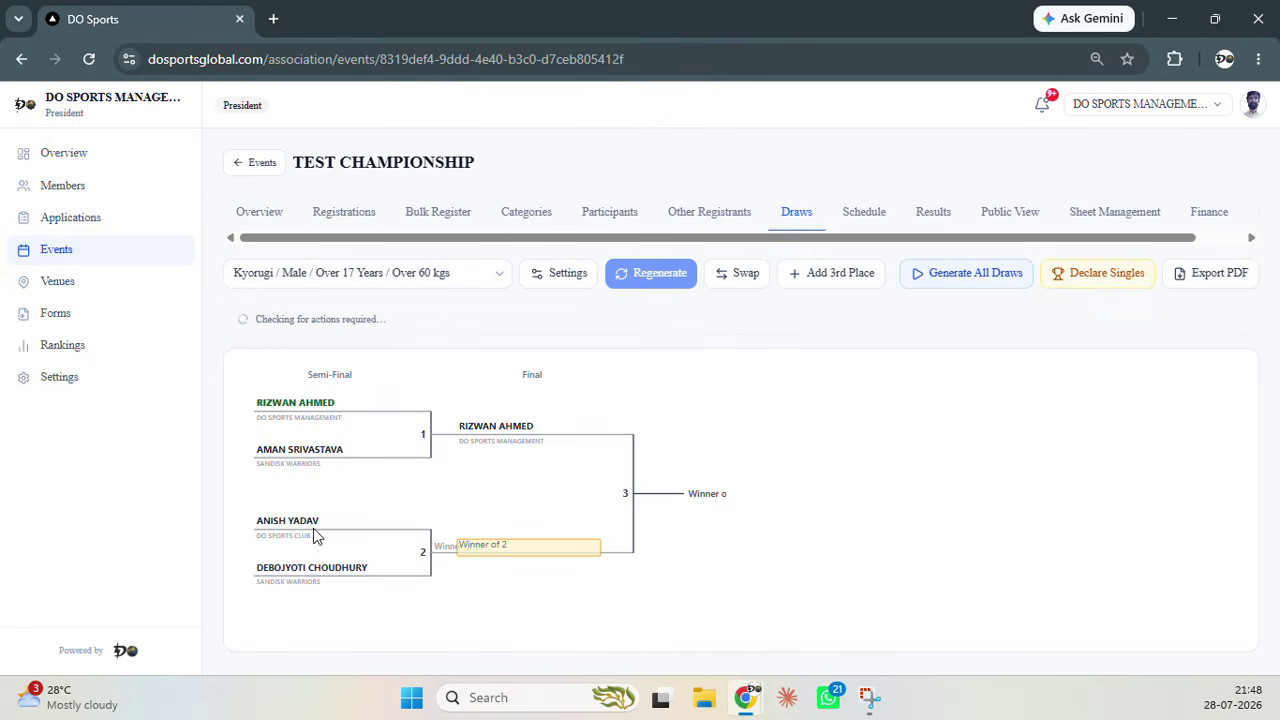
pyautogui.click(305, 533)
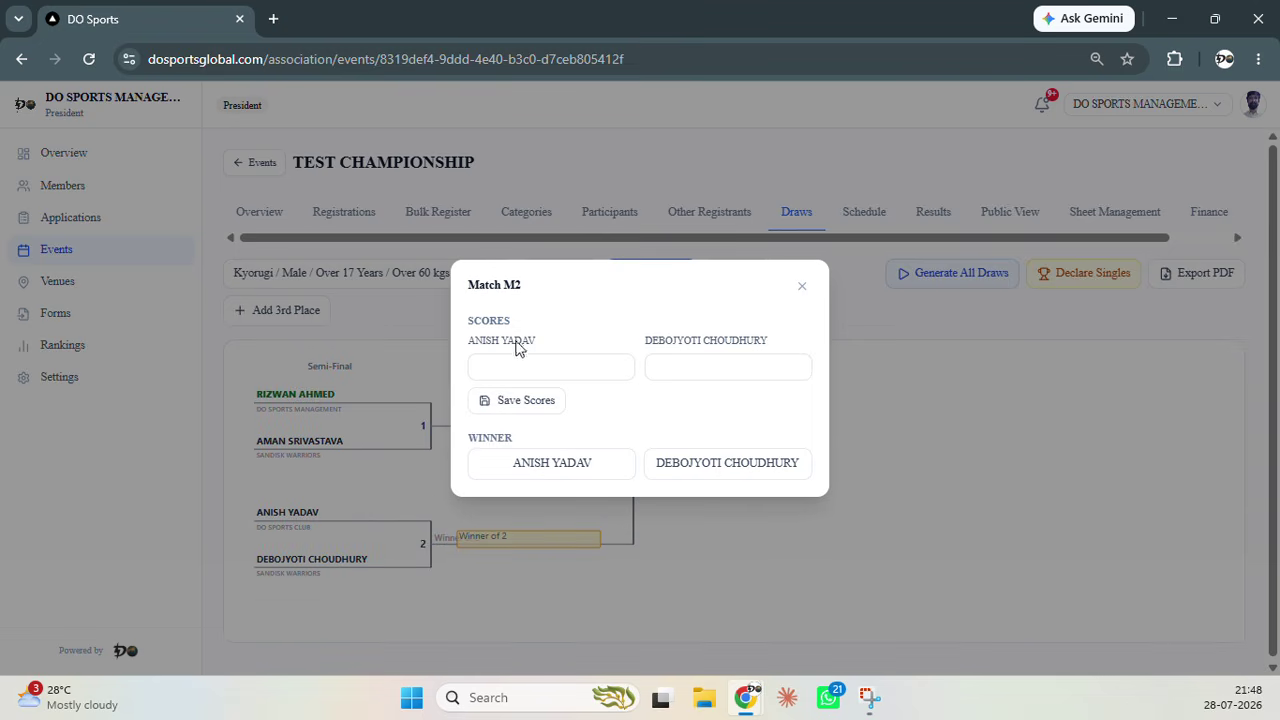
# Declare the Sandisk Warriors athlete winner of match 2 and the DO Sports Management athlete winner of the final
pyautogui.click(515, 370)
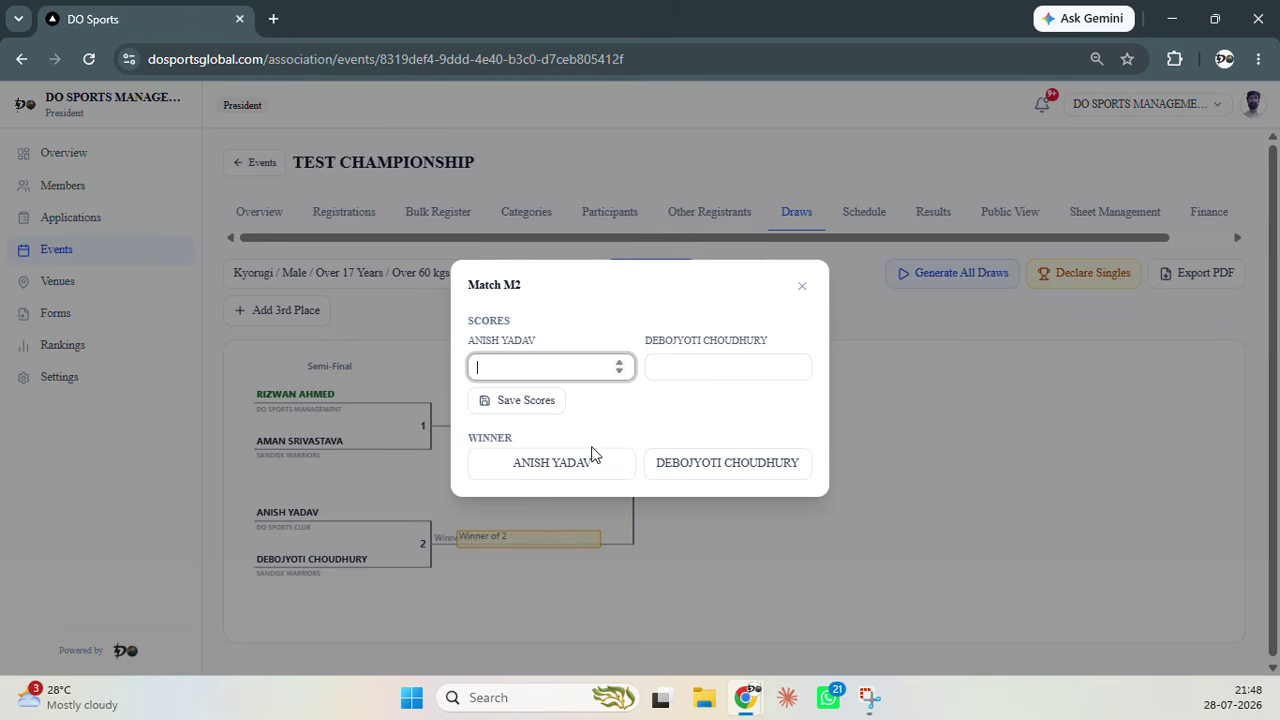
pyautogui.click(686, 464)
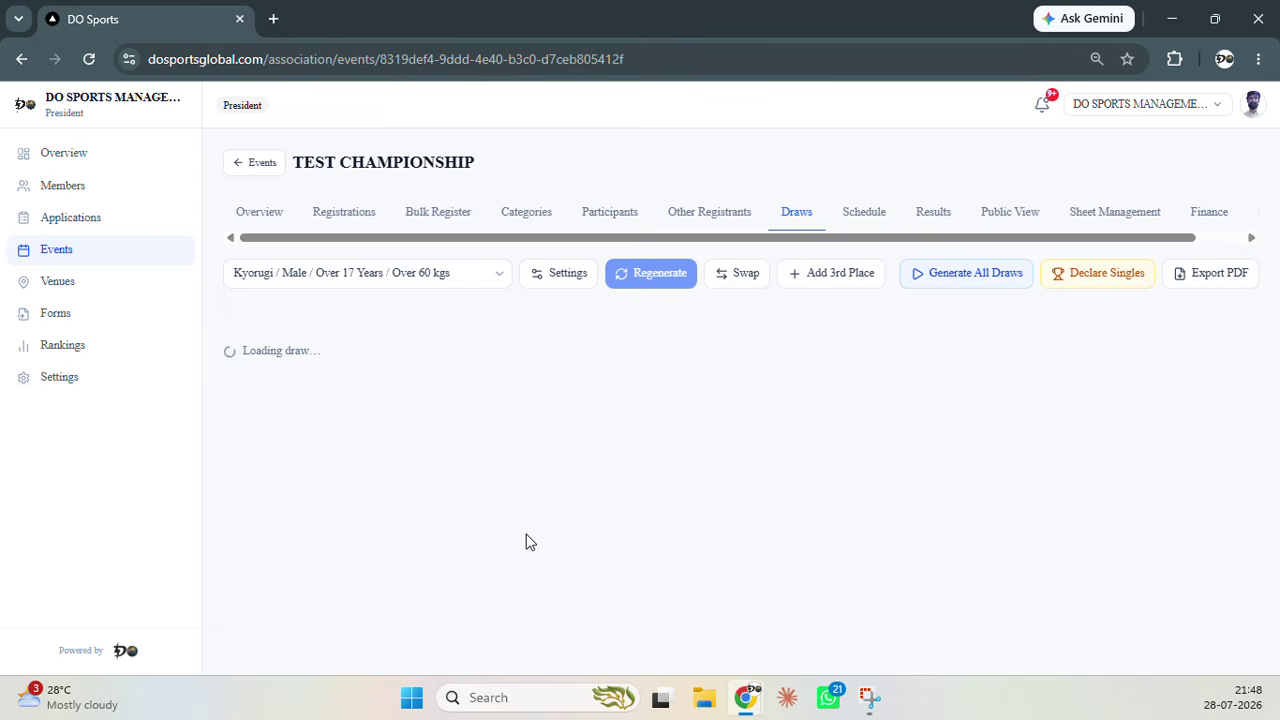
pyautogui.click(507, 553)
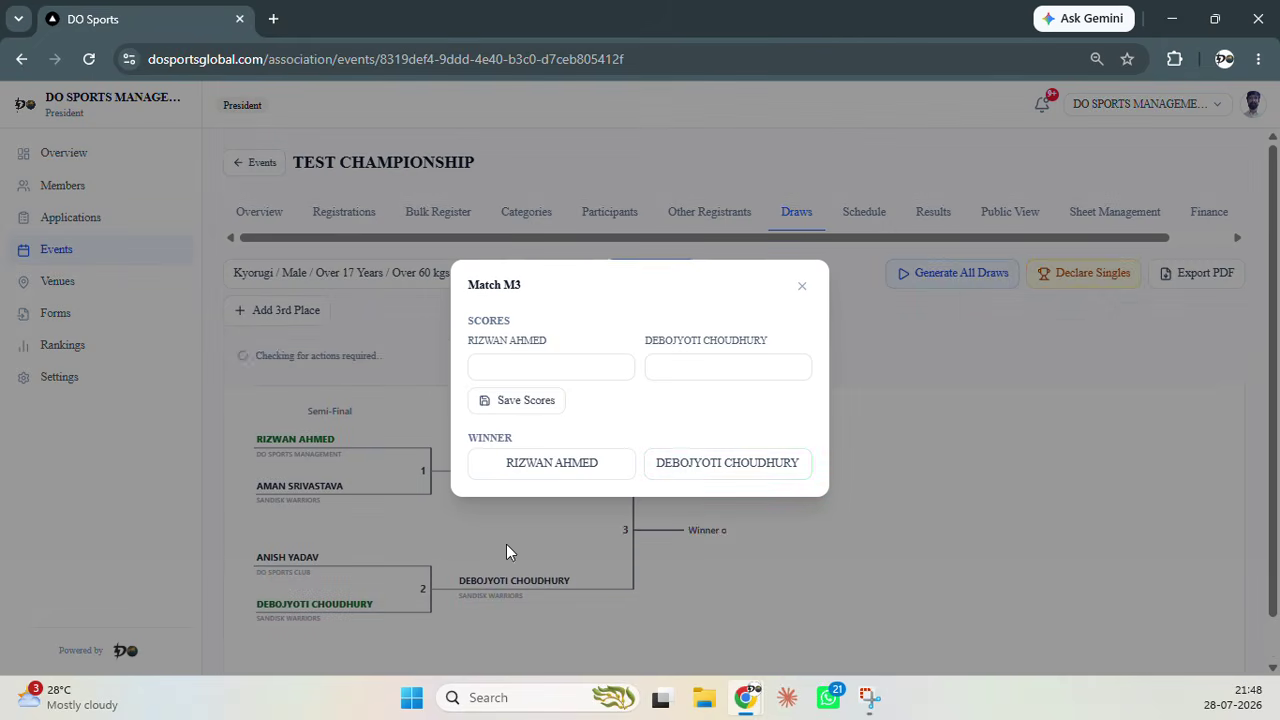
pyautogui.click(559, 478)
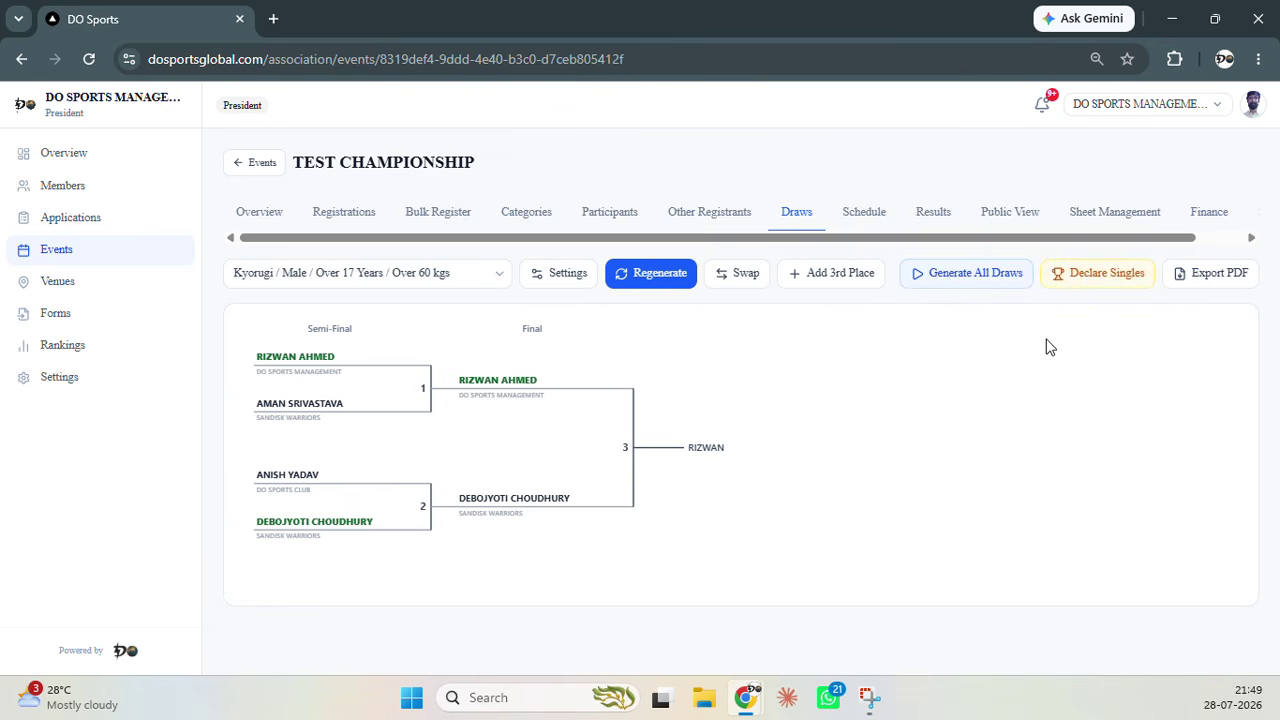
pyautogui.click(553, 283)
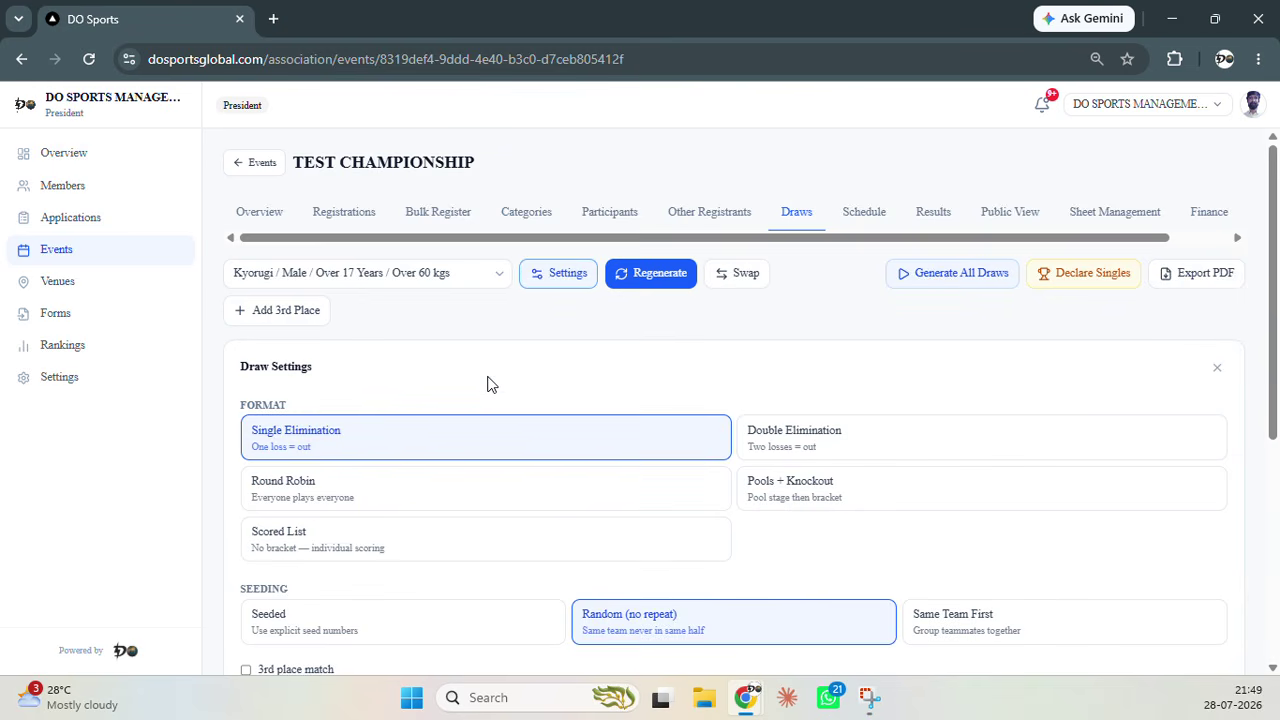
pyautogui.scroll(-2, 491, 380)
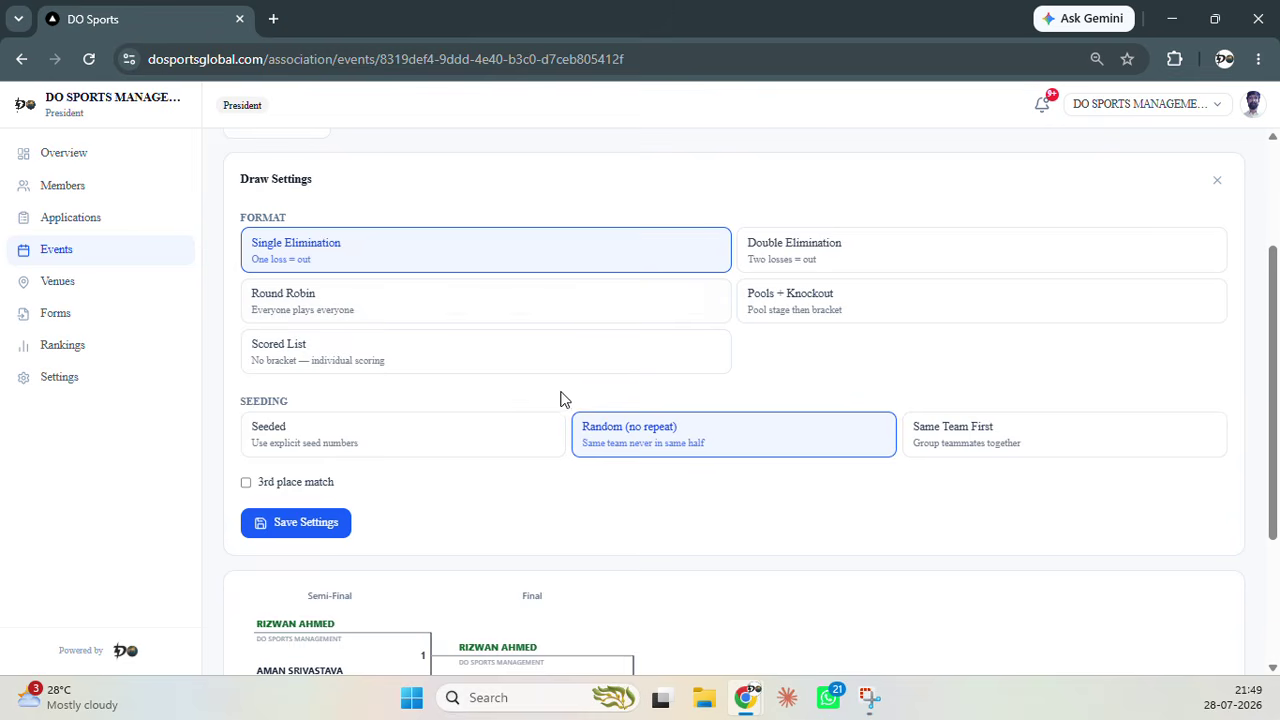
pyautogui.scroll(1, 720, 390)
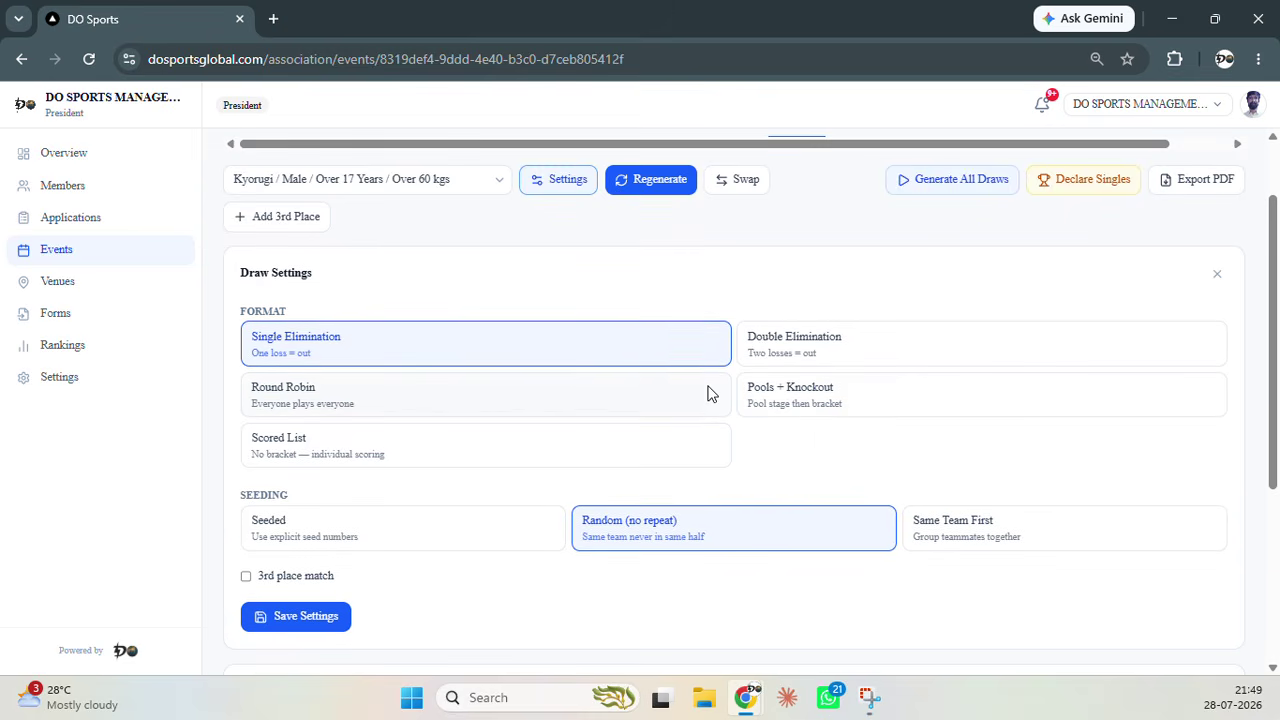
pyautogui.click(588, 190)
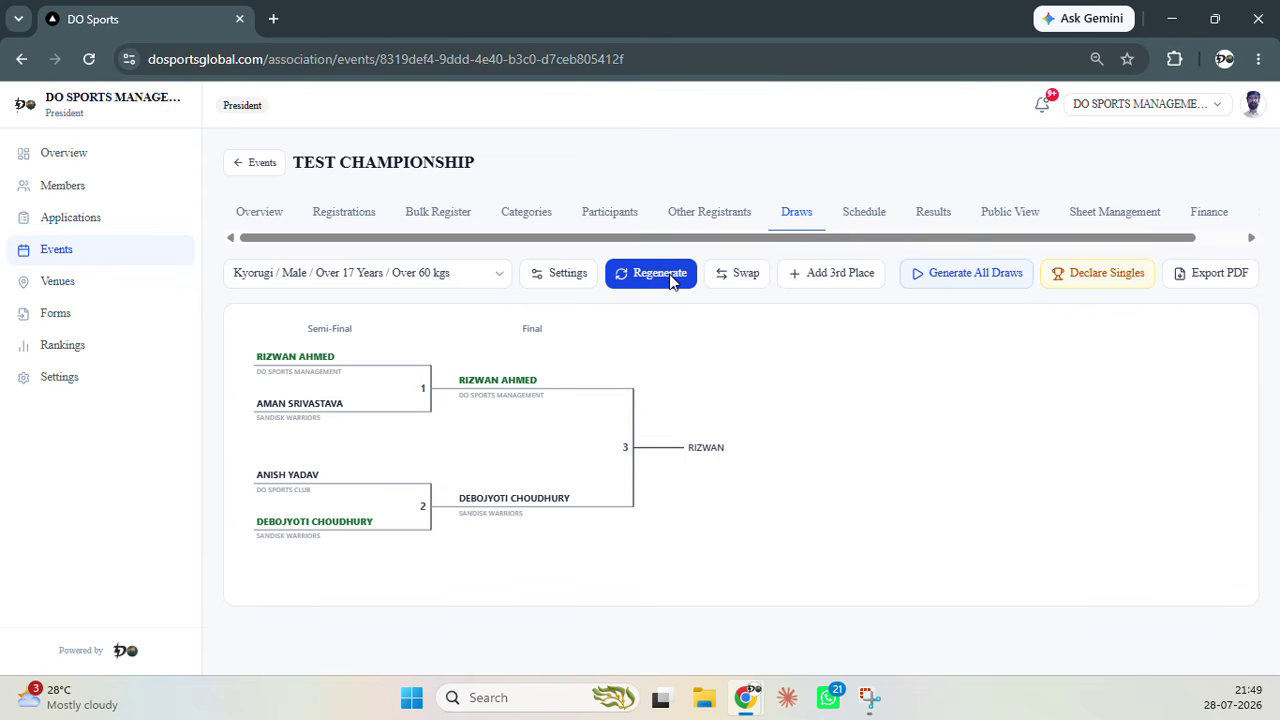
pyautogui.click(752, 268)
pyautogui.scroll(-1, 552, 358)
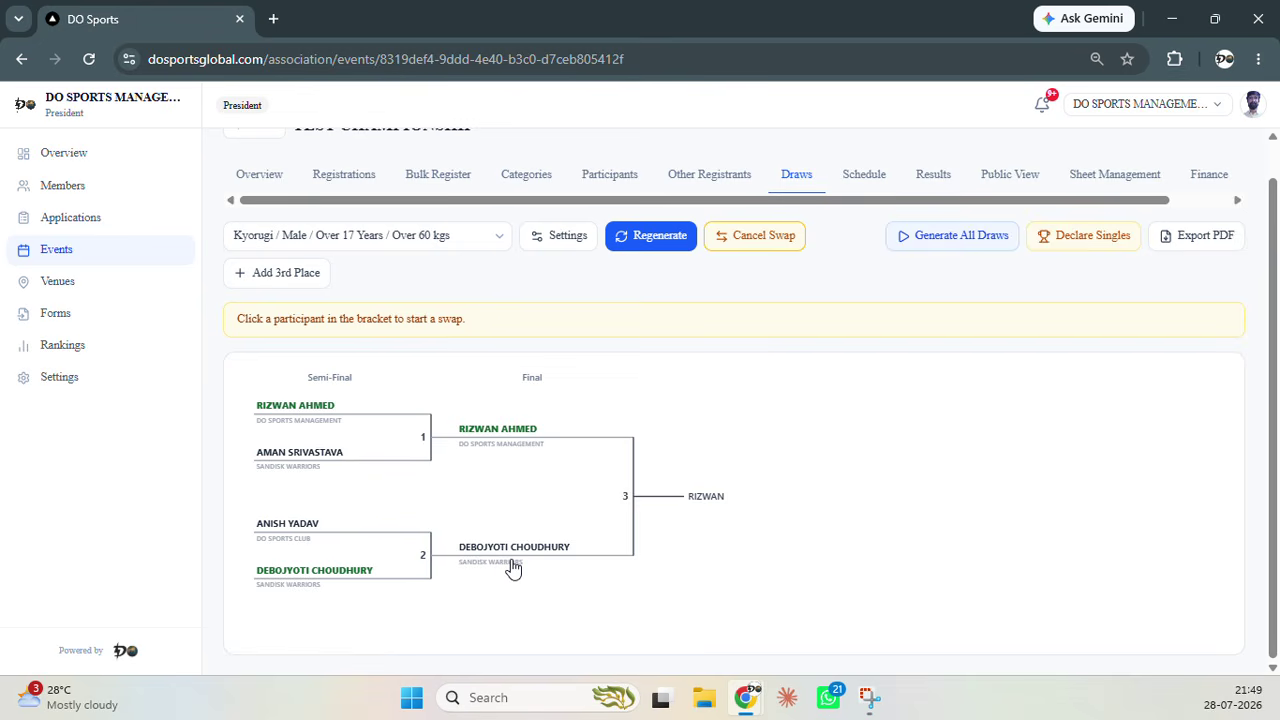
pyautogui.click(756, 245)
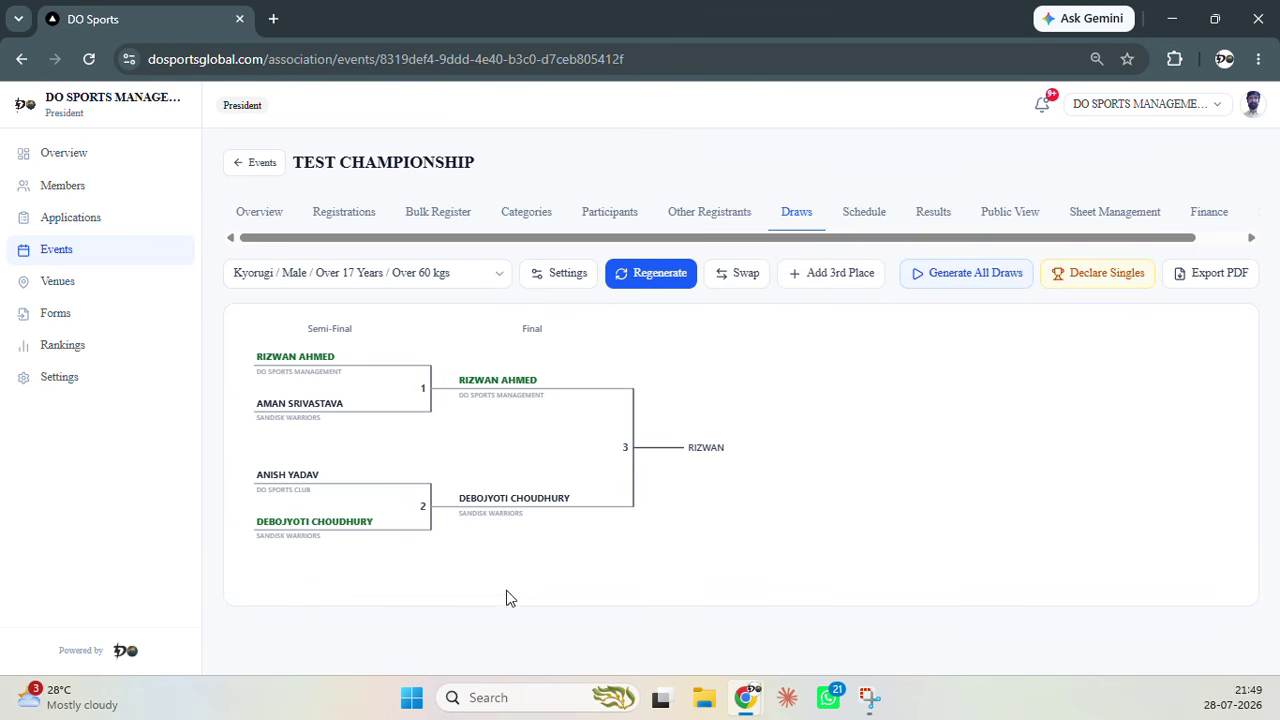
# Add a 3rd place match to the Over 60 kgs draw and review the new 3rd Place Match bracket
pyautogui.click(815, 280)
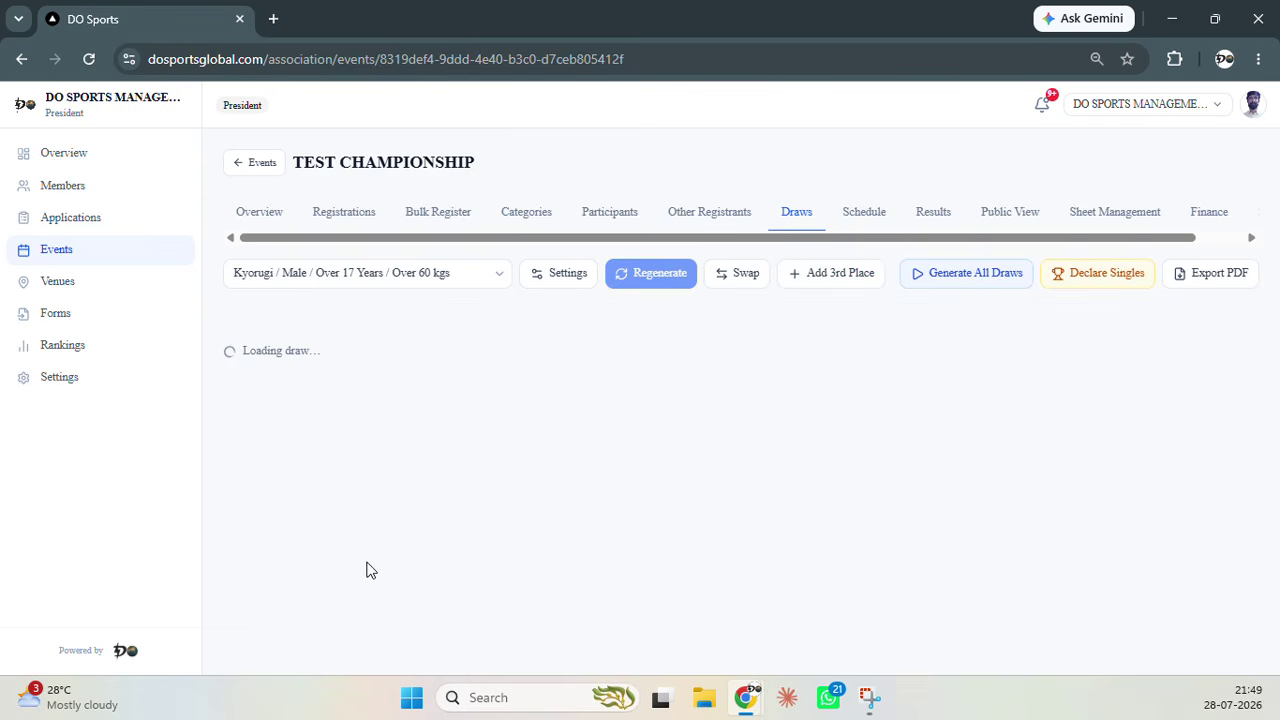
pyautogui.scroll(-2, 371, 583)
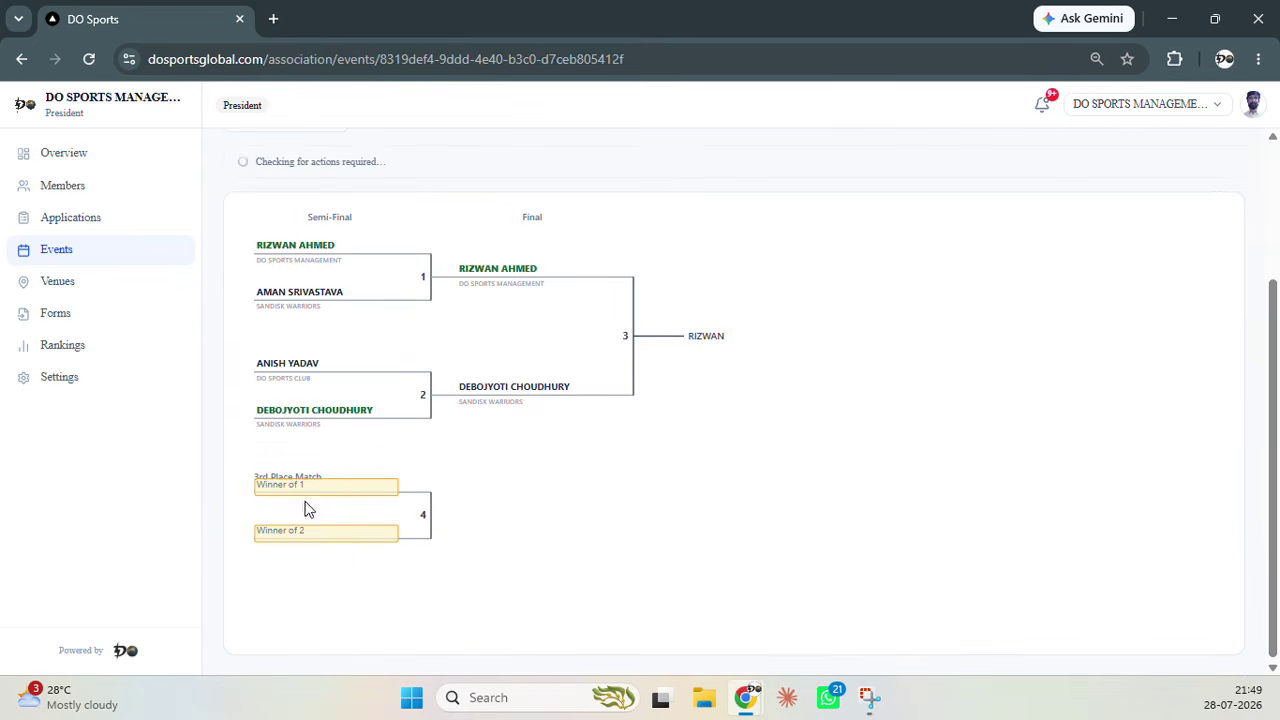
pyautogui.scroll(1, 346, 534)
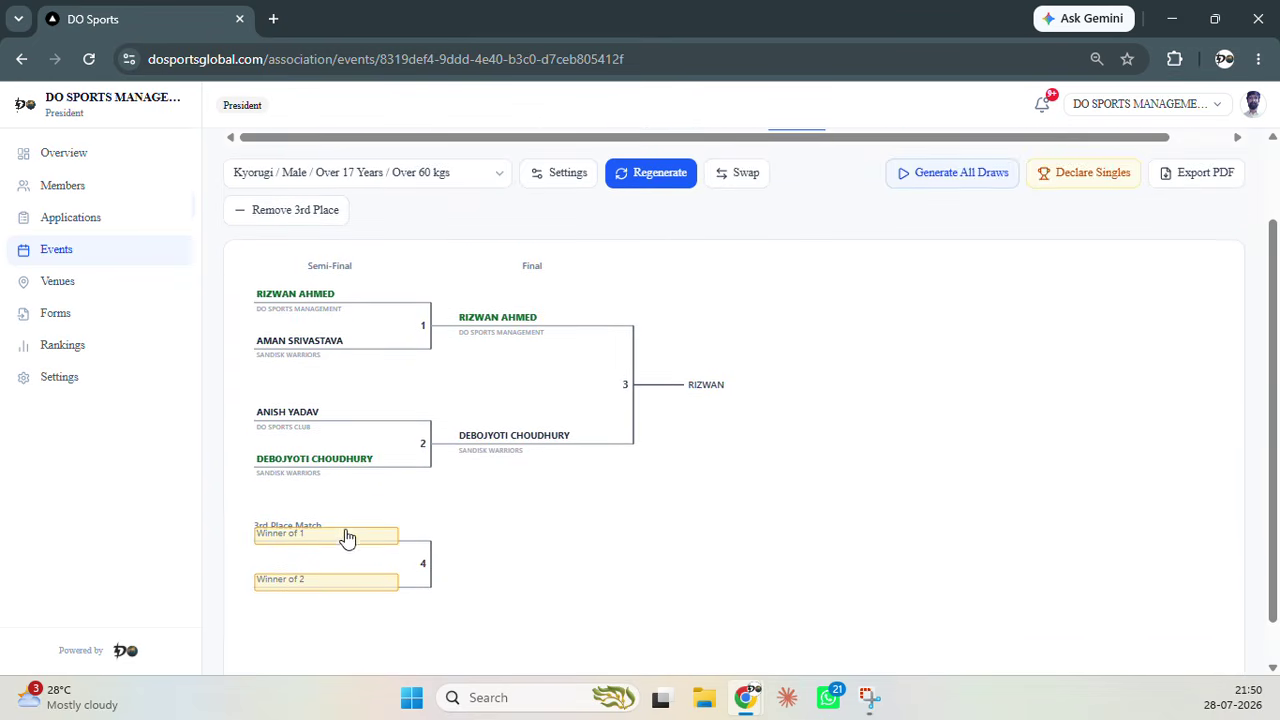
pyautogui.scroll(-1, 300, 550)
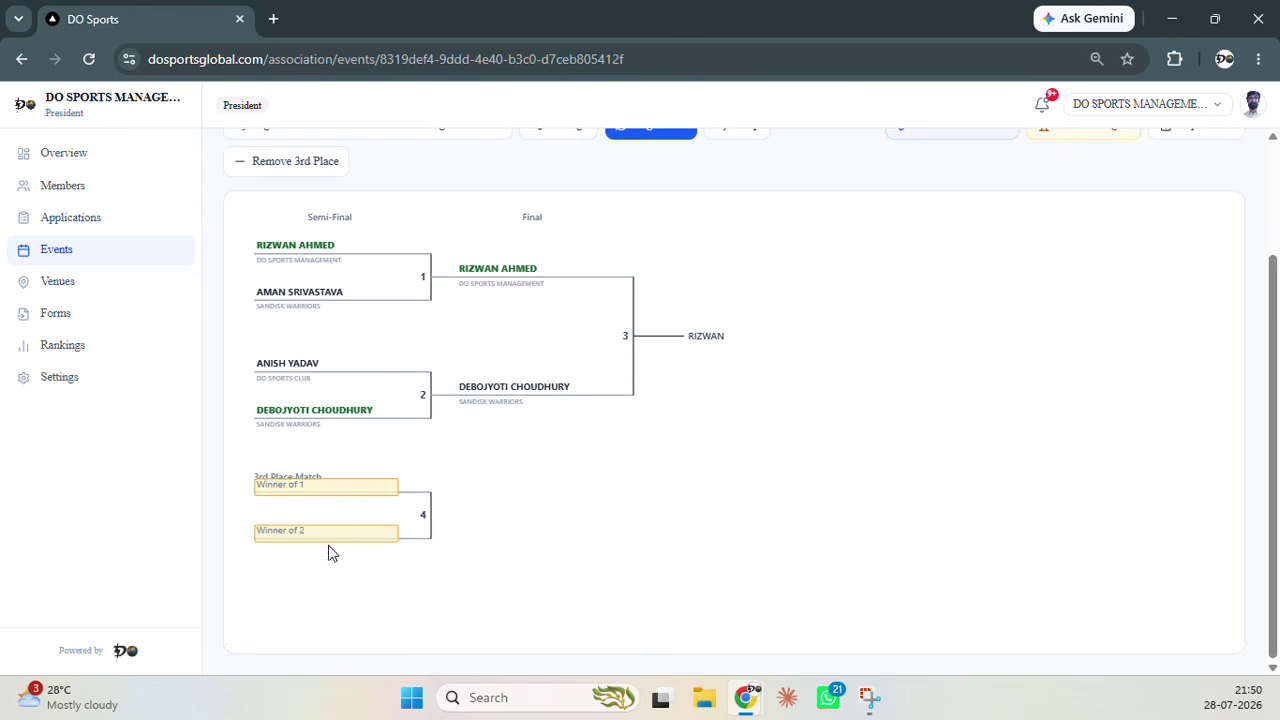
pyautogui.scroll(2, 570, 505)
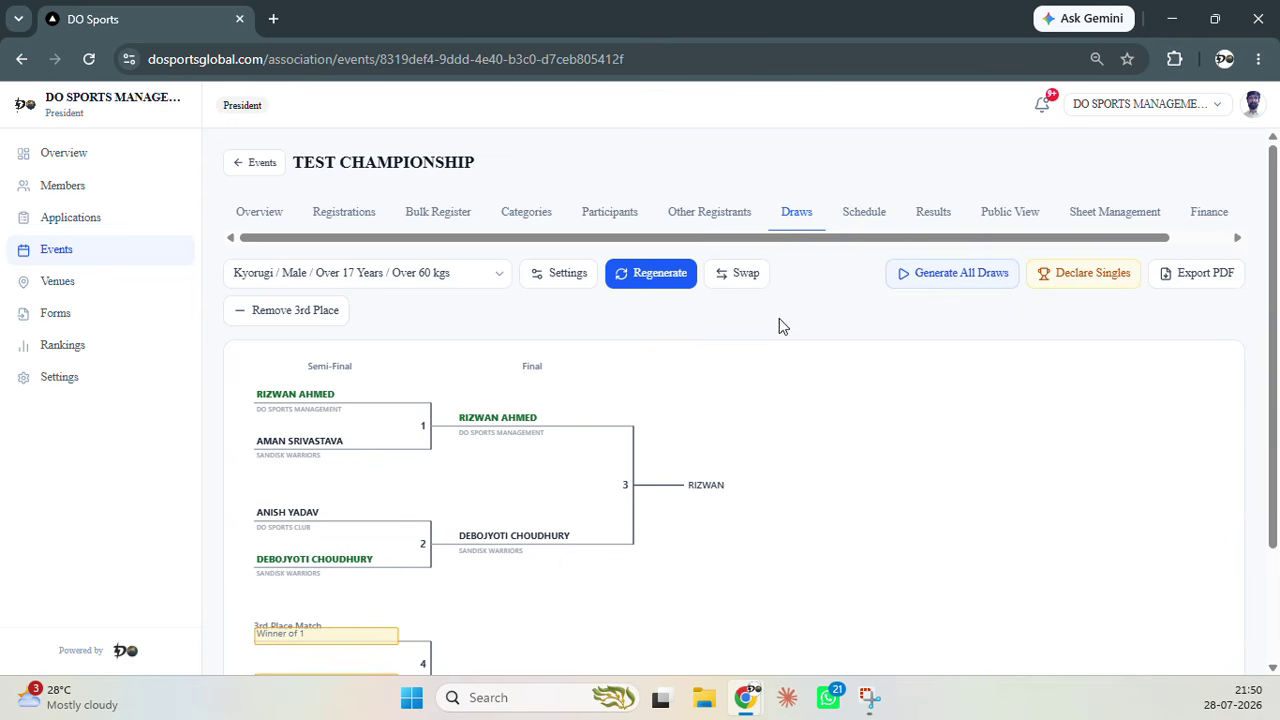
pyautogui.scroll(-2, 770, 325)
pyautogui.scroll(2, 735, 372)
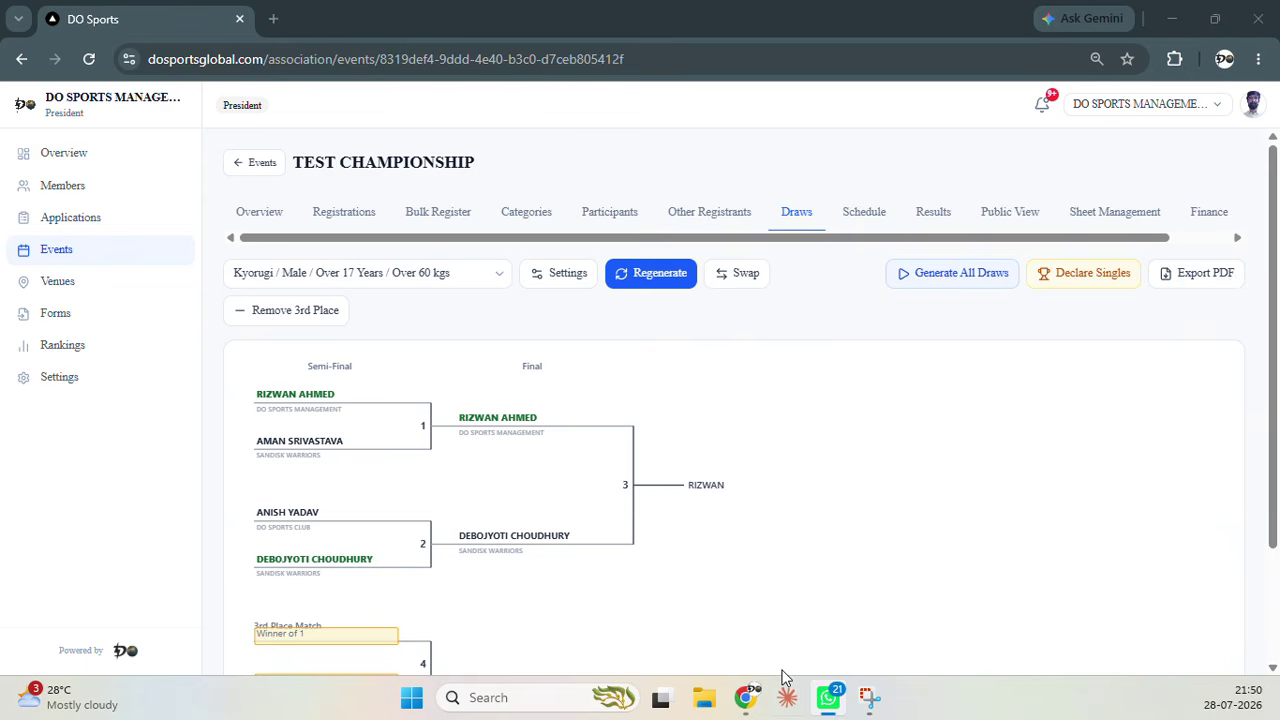
pyautogui.click(845, 337)
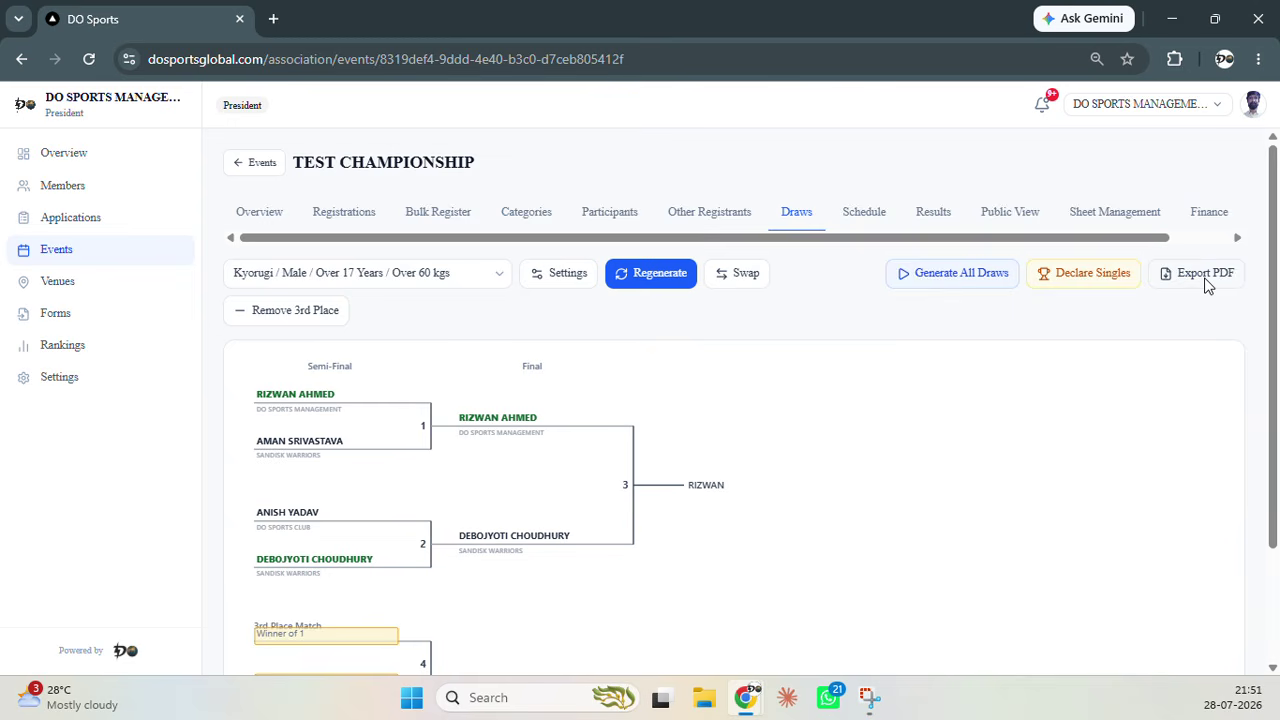
# Show the TEST CHAMPIONSHIP schedule and review the 2026-07-21 Day session courts and unscheduled matches
pyautogui.click(860, 210)
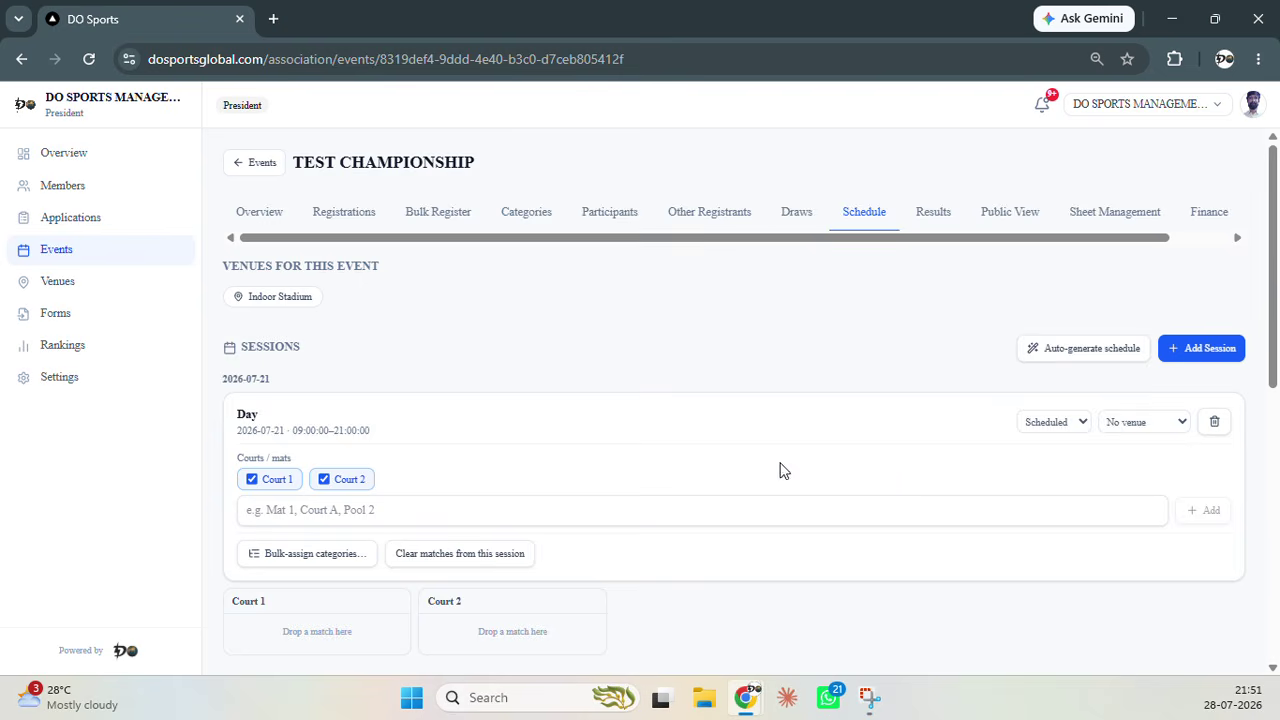
pyautogui.scroll(-2, 760, 468)
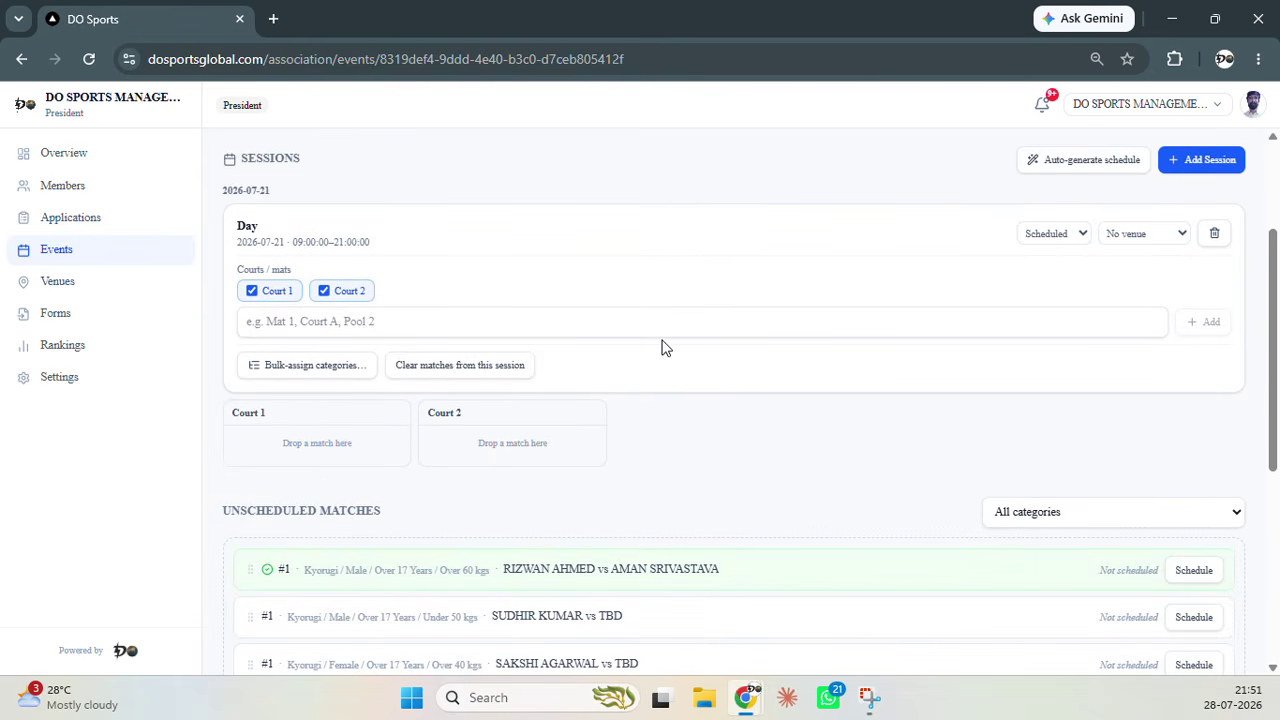
pyautogui.scroll(-1, 662, 347)
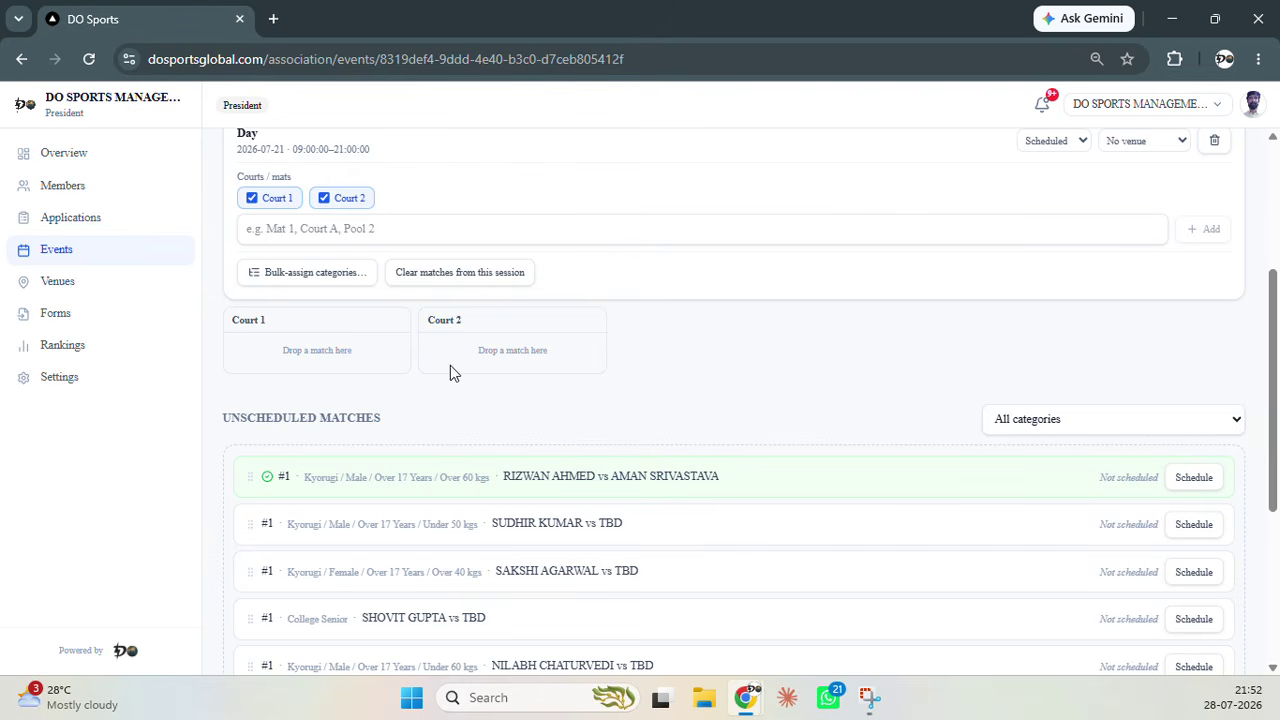
pyautogui.scroll(3, 487, 372)
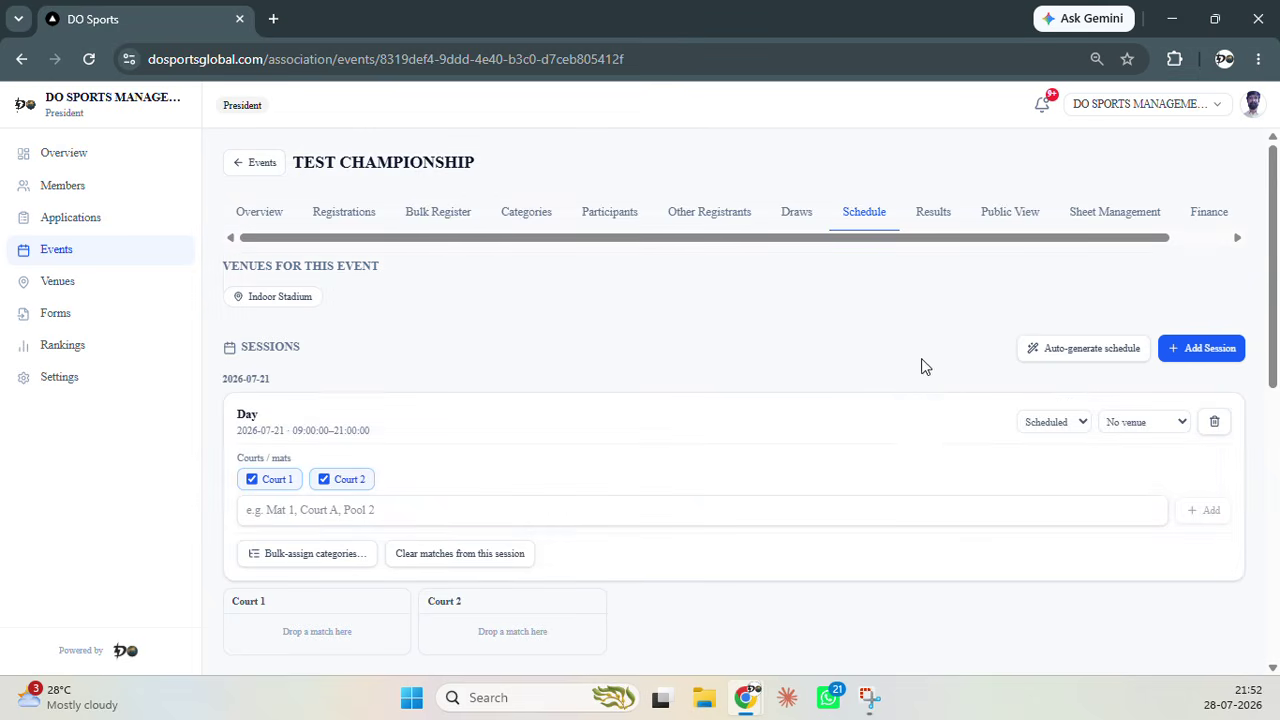
# Show the Results tab and review team standings (DO Sports Management 15, Sandisk Warriors 14) and category medalists
pyautogui.click(926, 211)
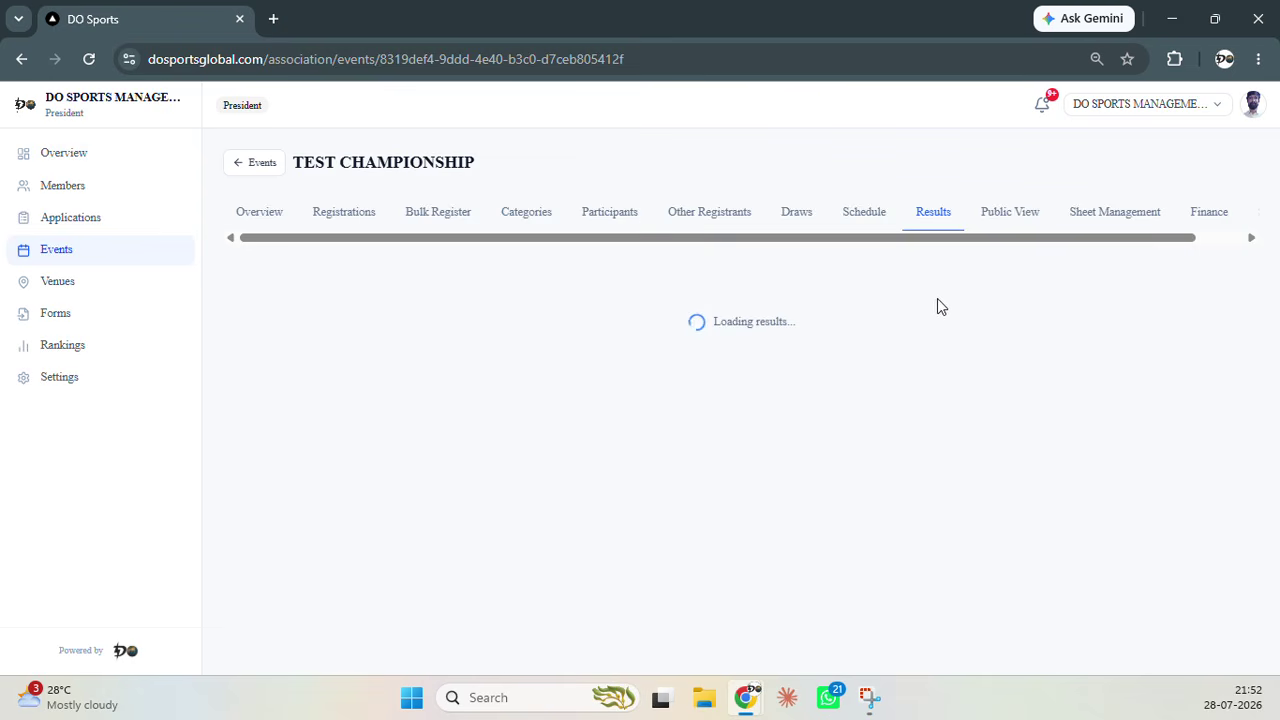
pyautogui.scroll(-1, 691, 323)
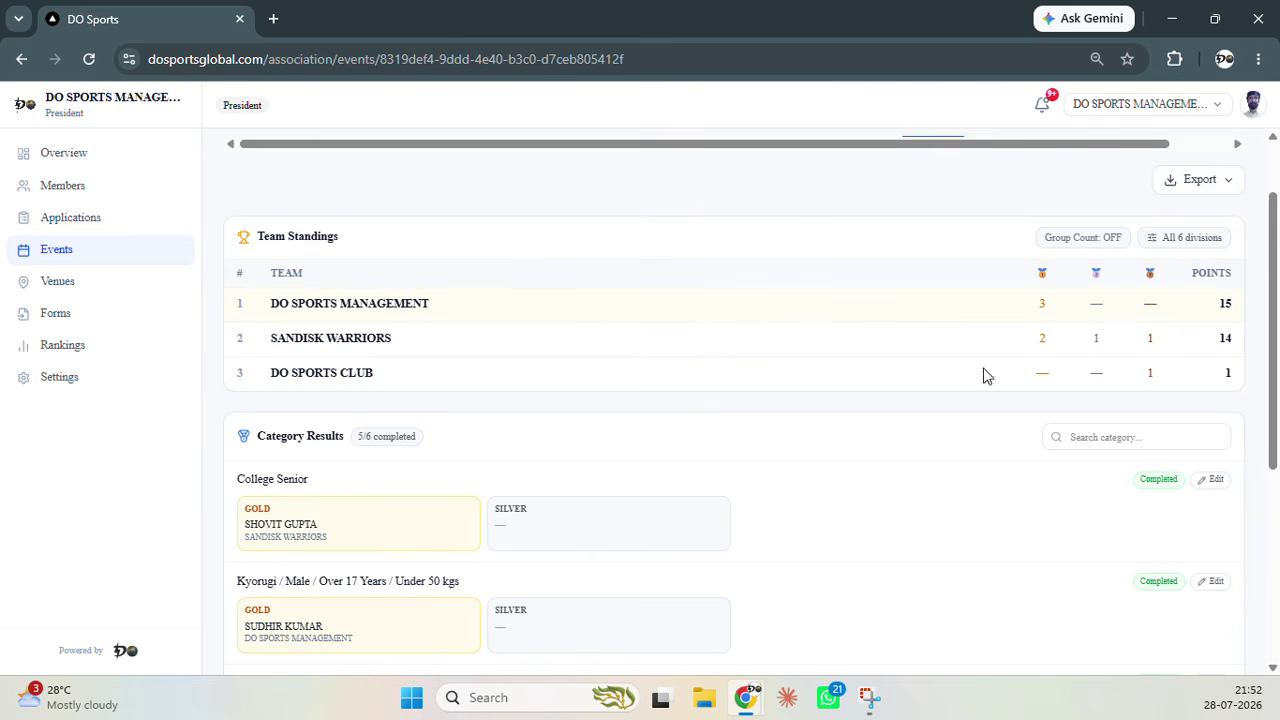
pyautogui.scroll(-2, 650, 392)
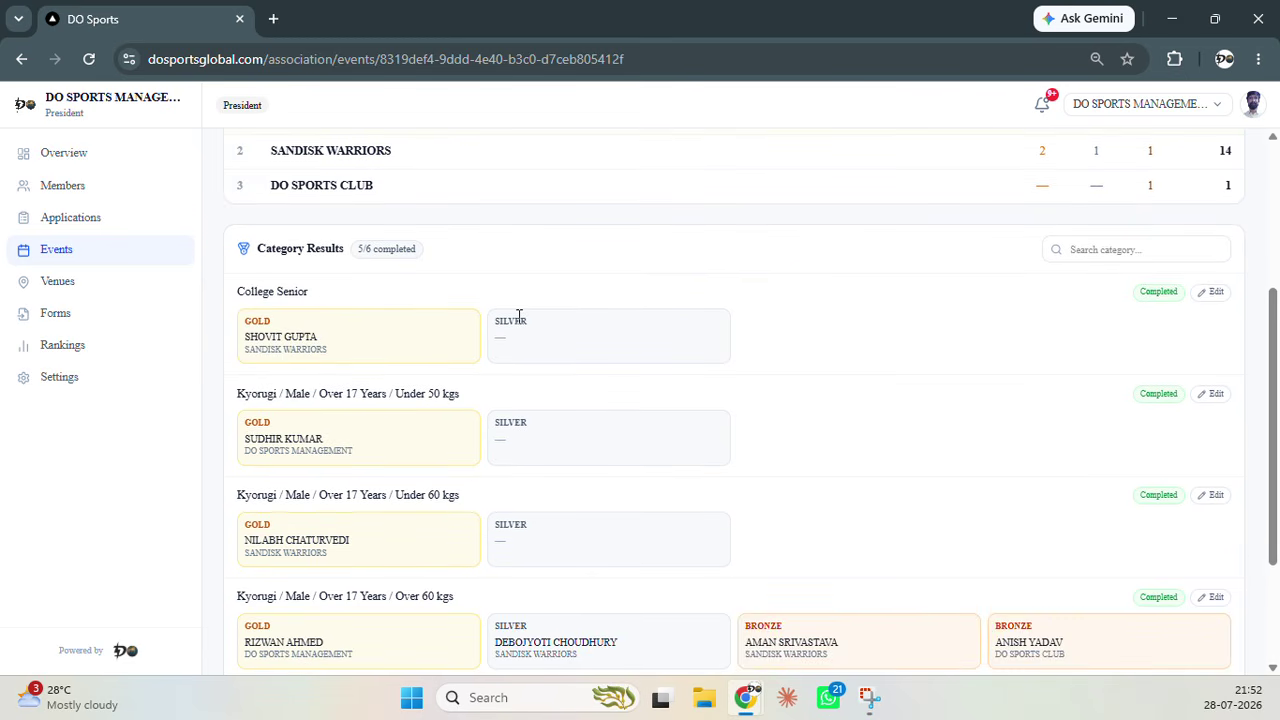
pyautogui.scroll(-1, 371, 251)
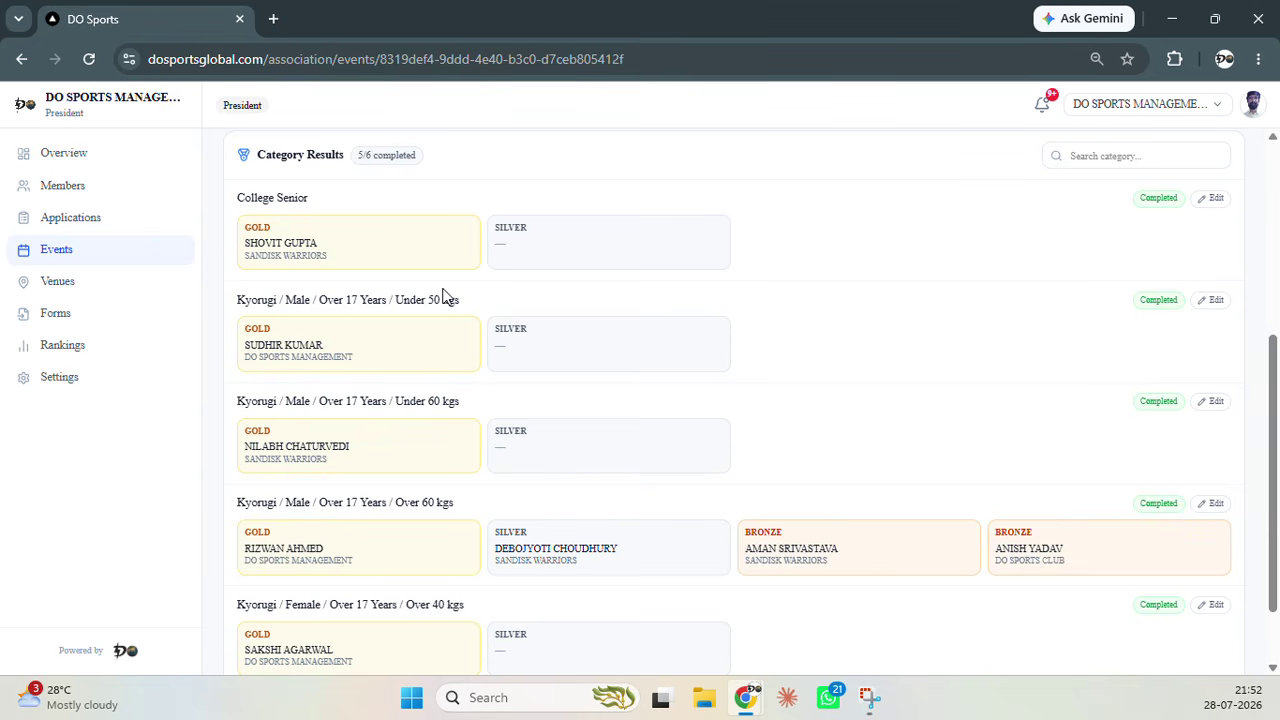
pyautogui.scroll(-1, 487, 385)
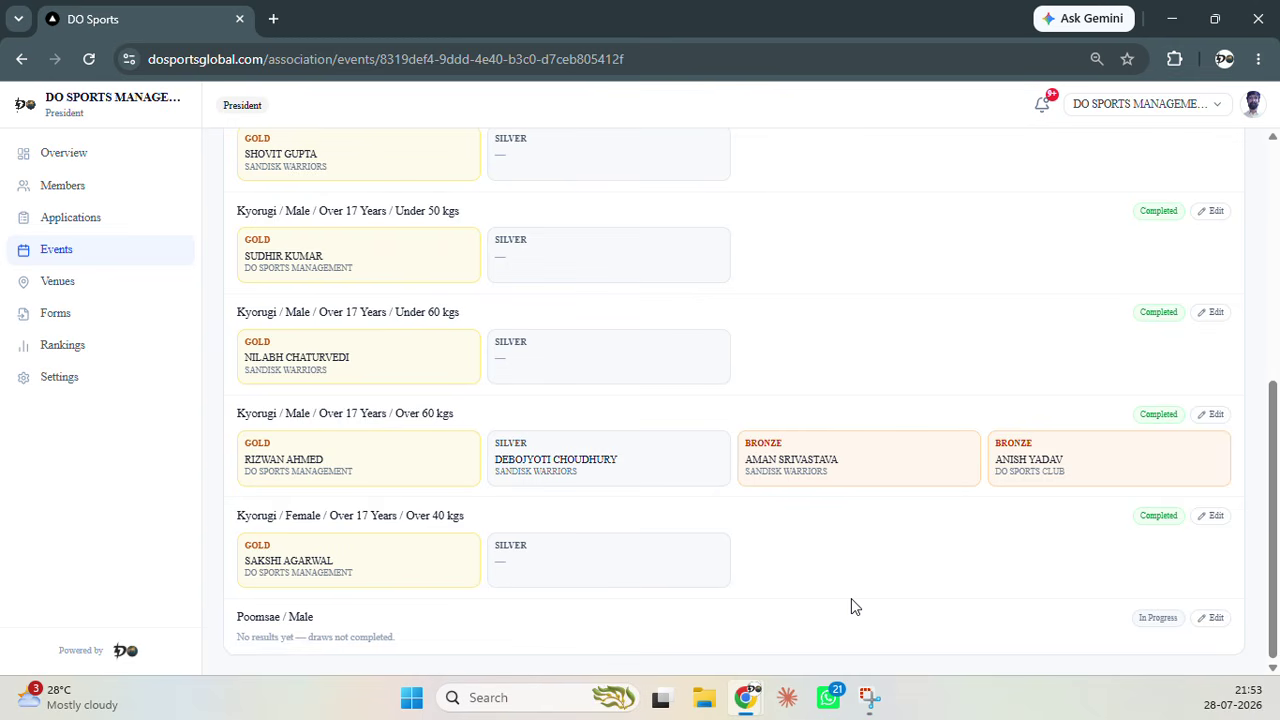
pyautogui.scroll(5, 816, 610)
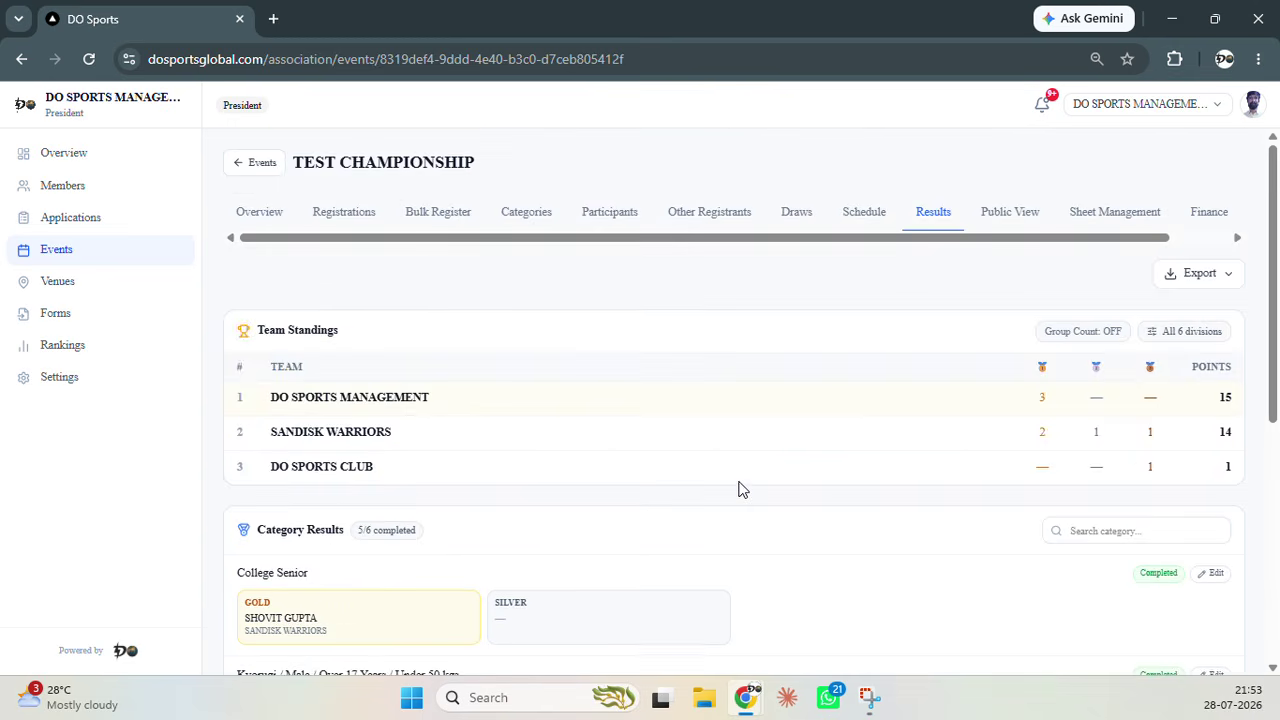
pyautogui.scroll(-1, 746, 477)
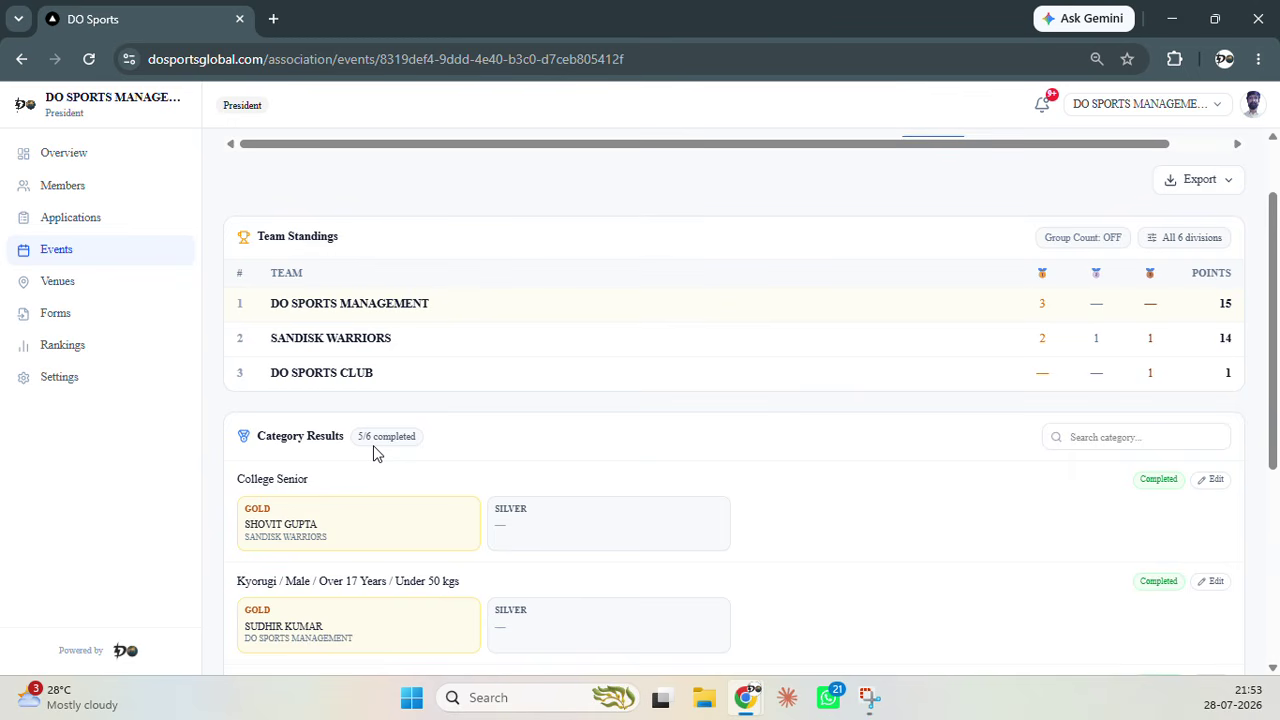
pyautogui.scroll(1, 651, 410)
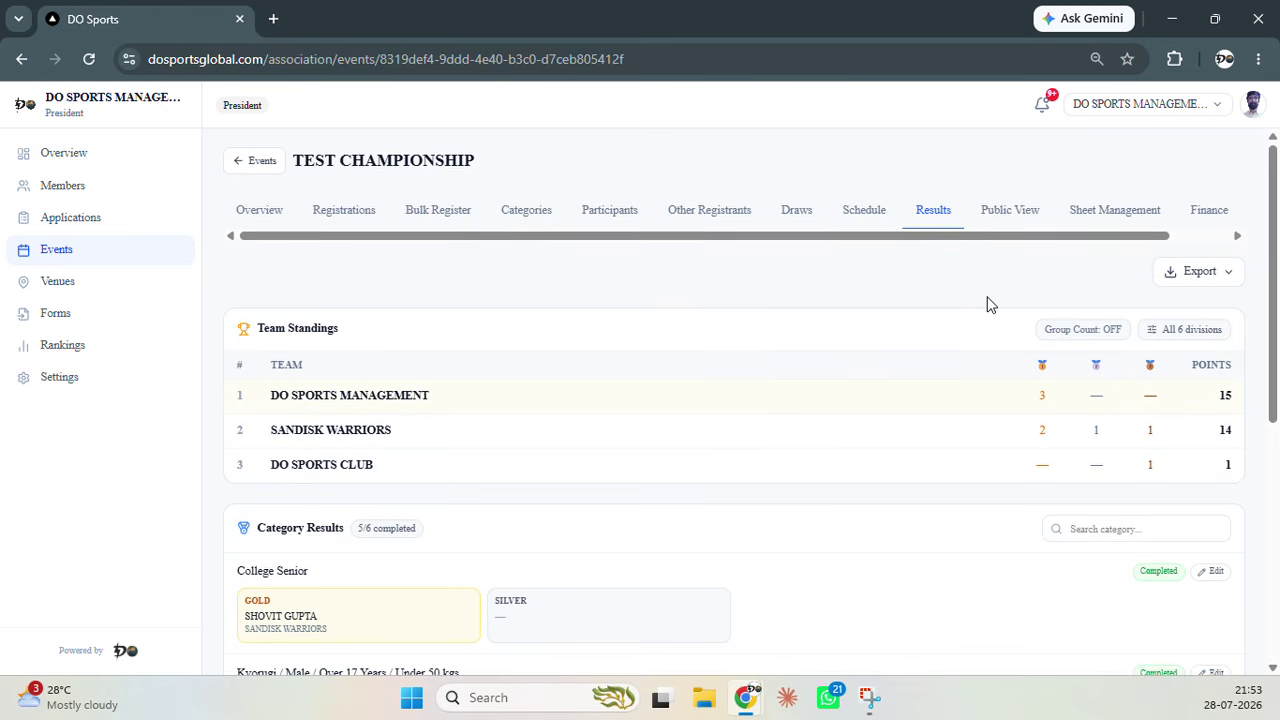
pyautogui.scroll(-3, 986, 305)
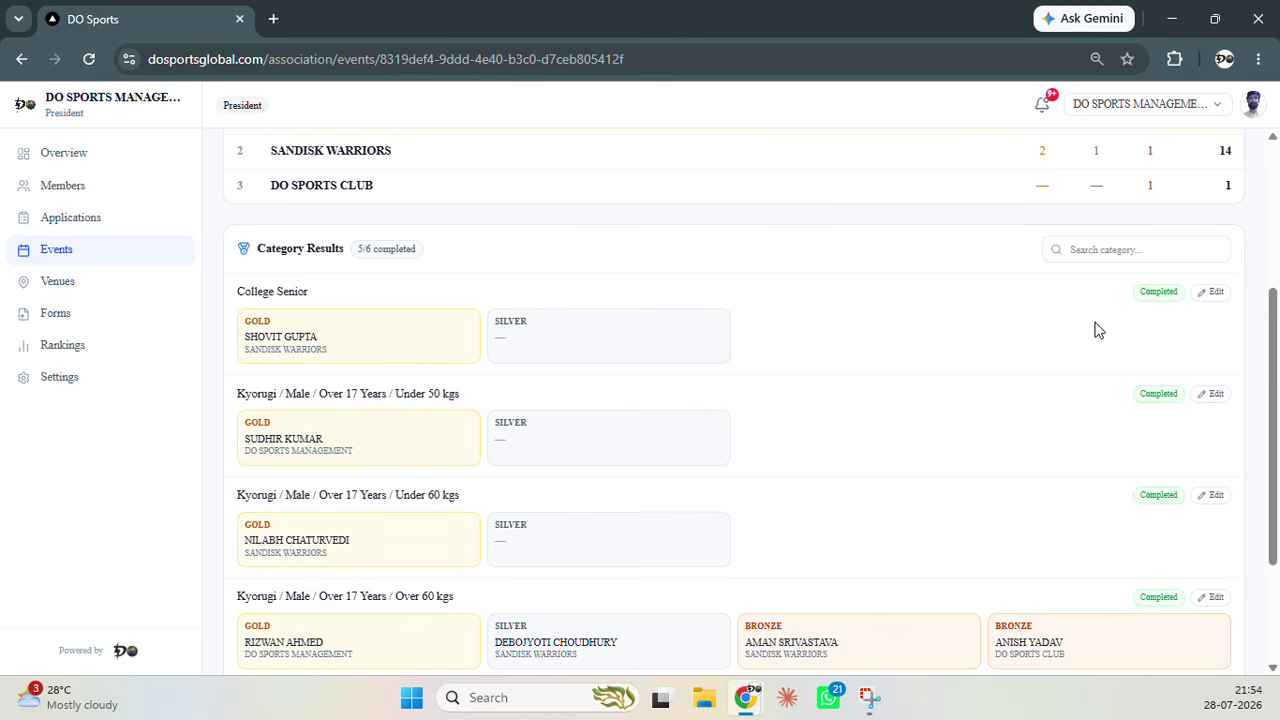
pyautogui.scroll(-2, 1215, 322)
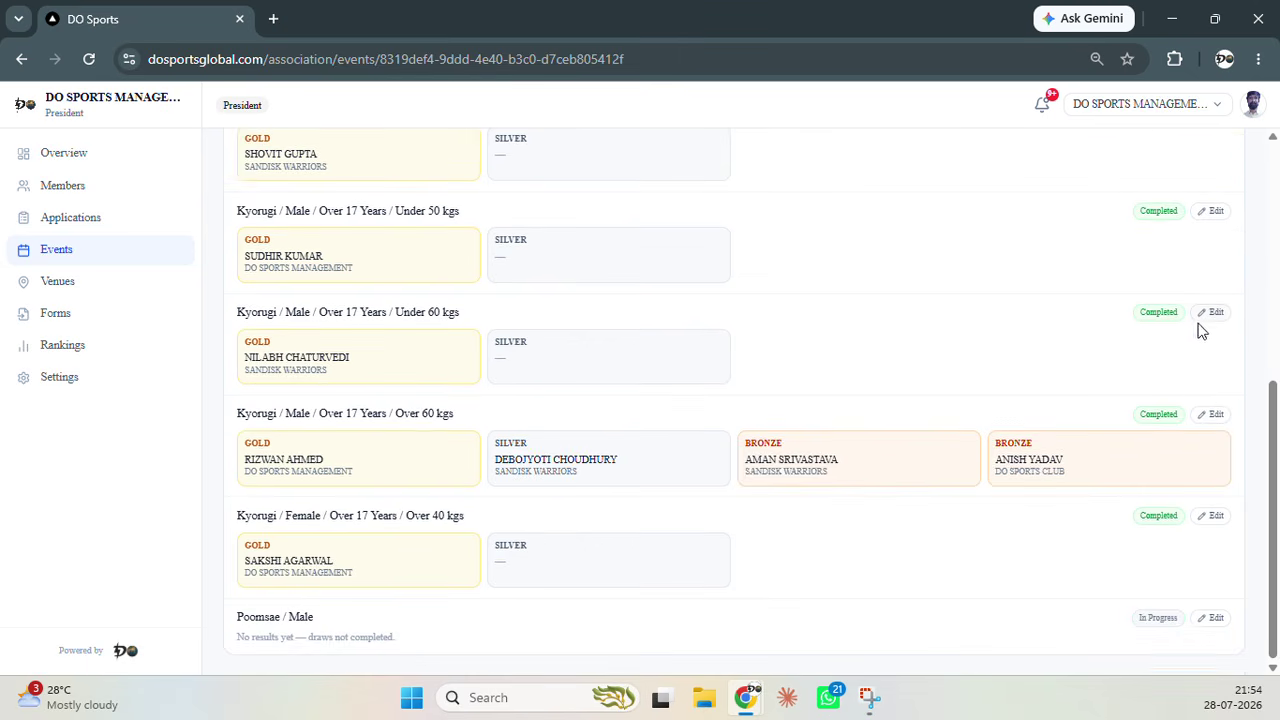
pyautogui.click(1212, 414)
pyautogui.scroll(-2, 1180, 450)
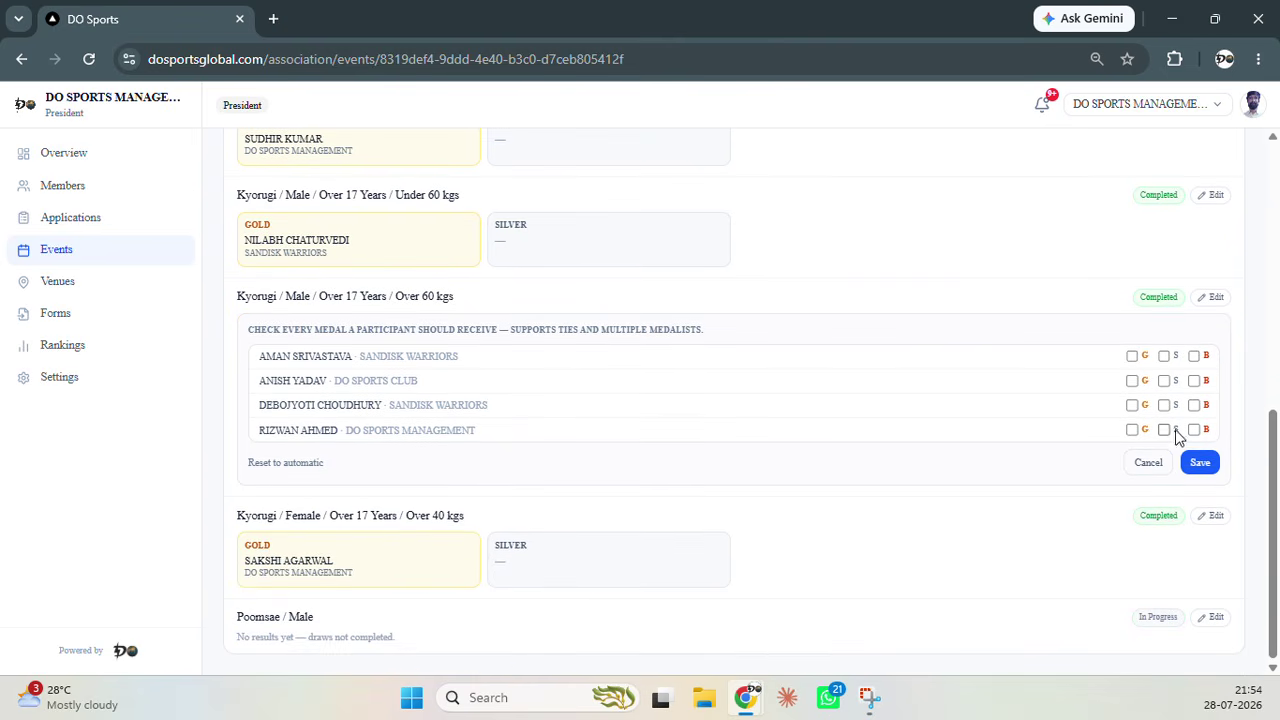
pyautogui.click(1147, 464)
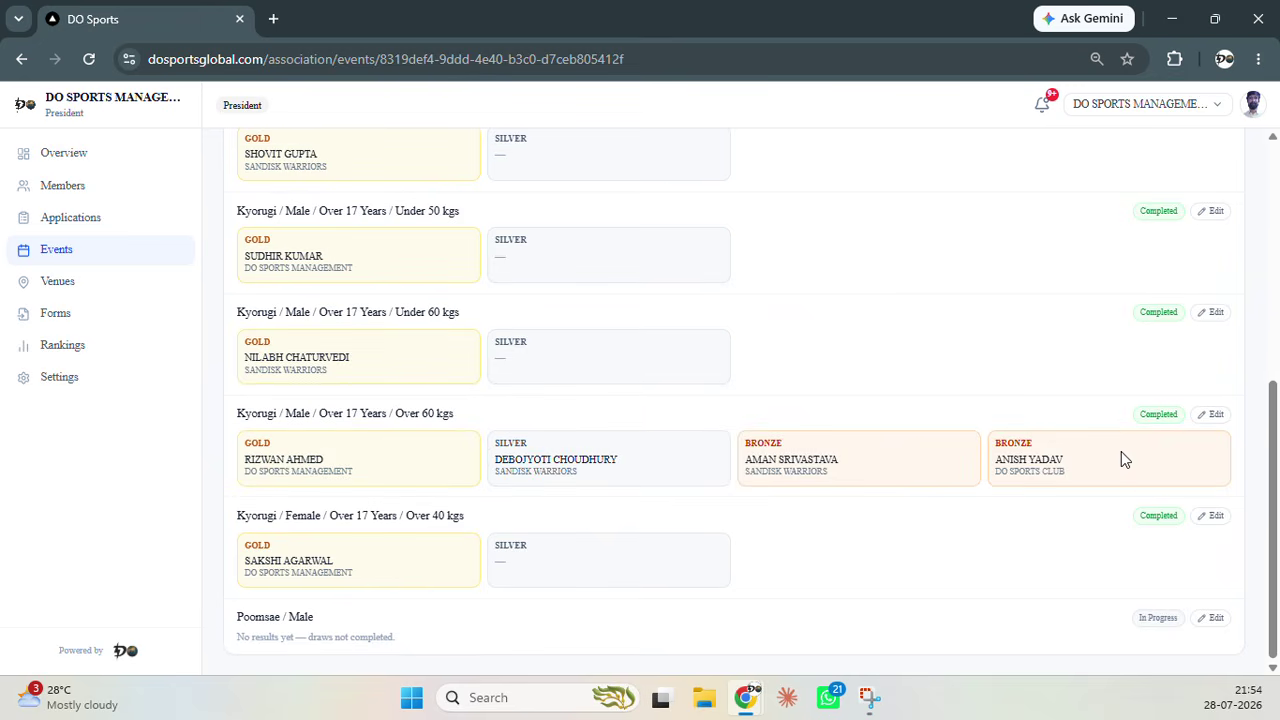
pyautogui.scroll(5, 924, 427)
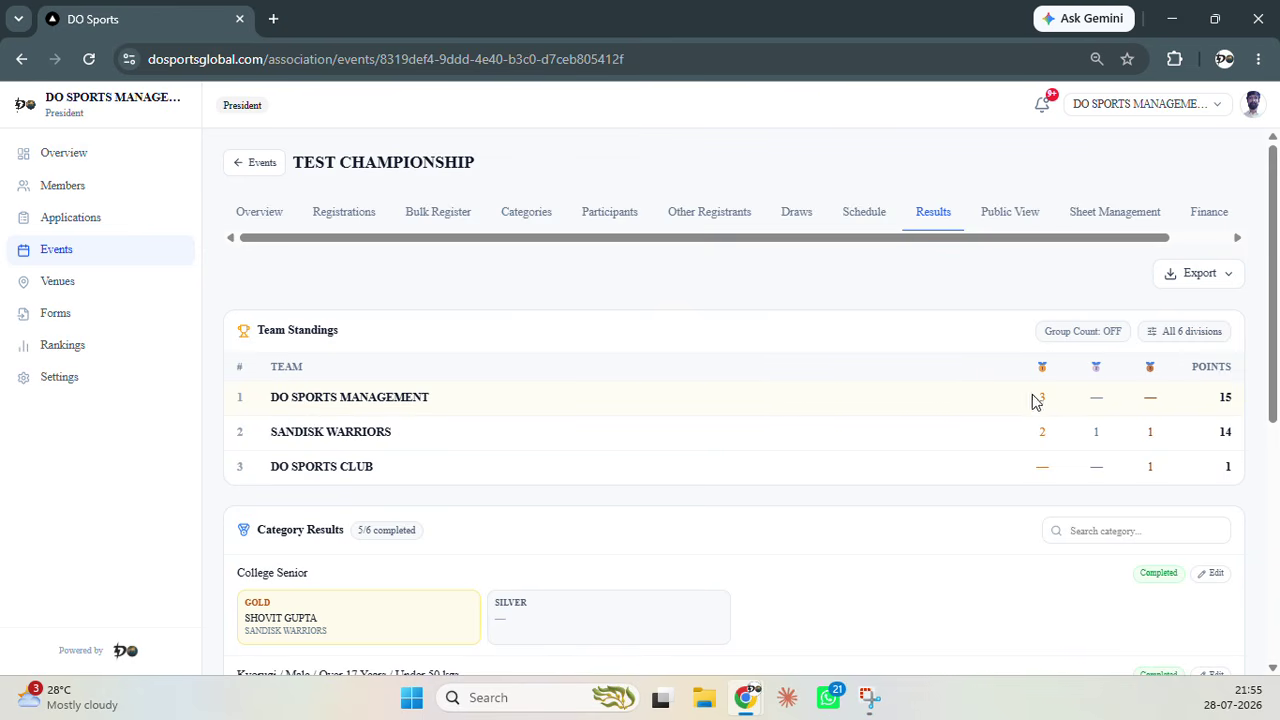
# Open the standings division filter and toggle the Speed Kicking and Poomsae split checkboxes
pyautogui.click(1178, 336)
pyautogui.scroll(-2, 814, 400)
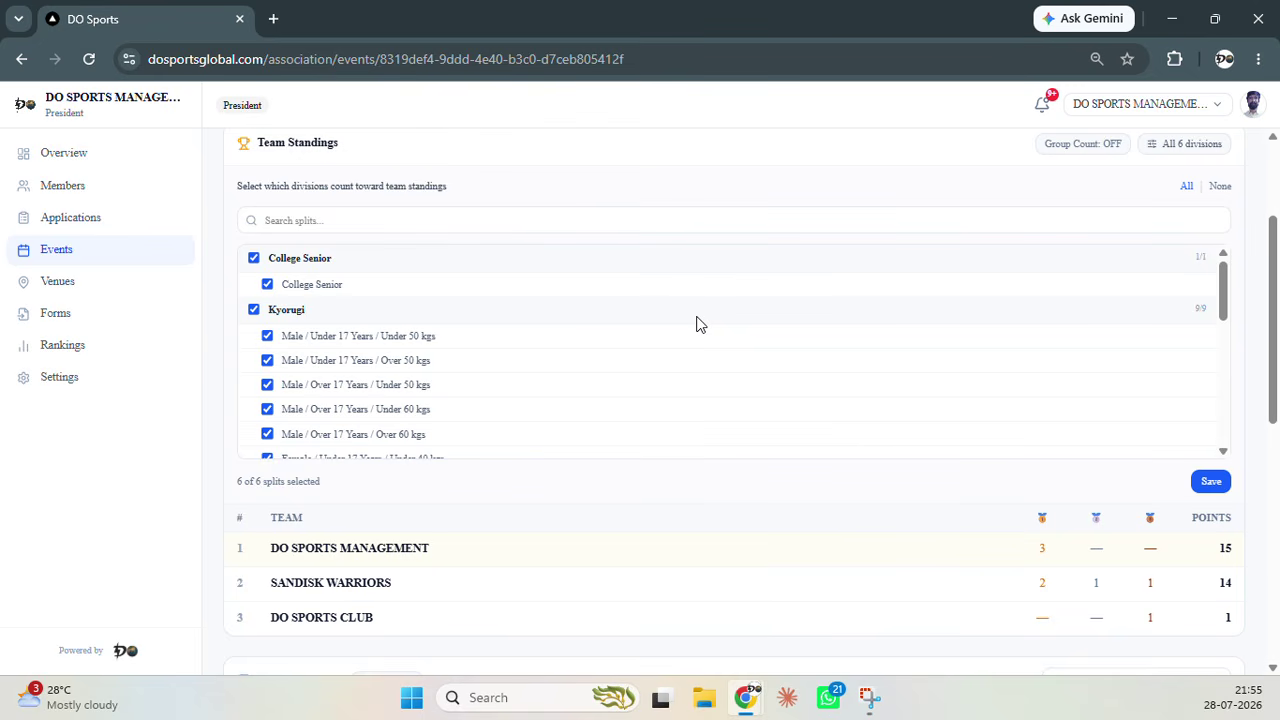
pyautogui.scroll(-6, 563, 320)
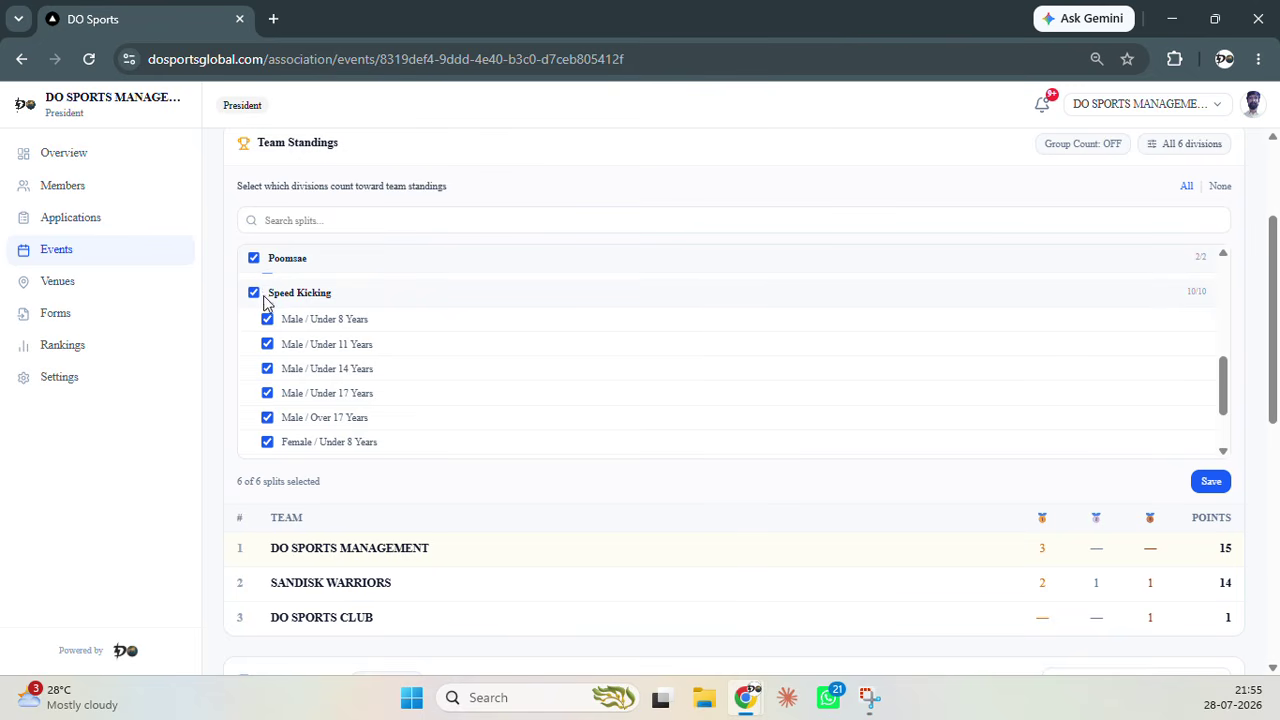
pyautogui.click(254, 294)
pyautogui.click(254, 296)
pyautogui.click(254, 297)
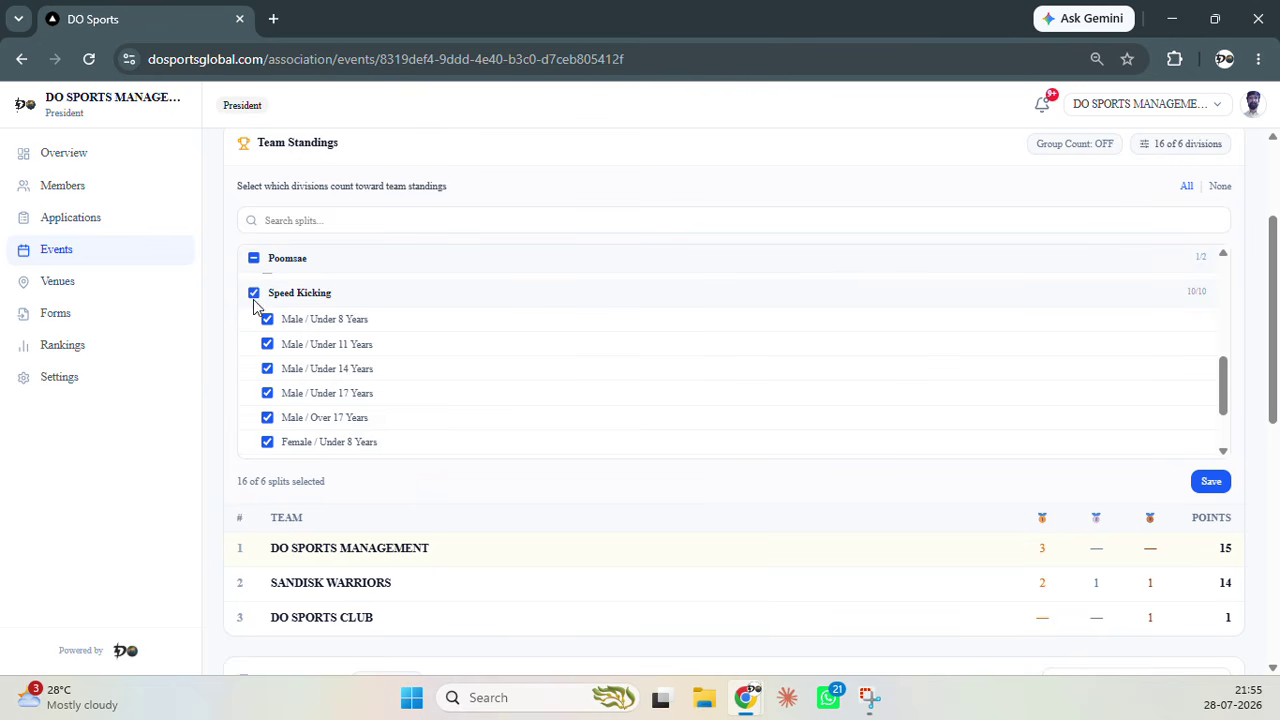
pyautogui.click(255, 300)
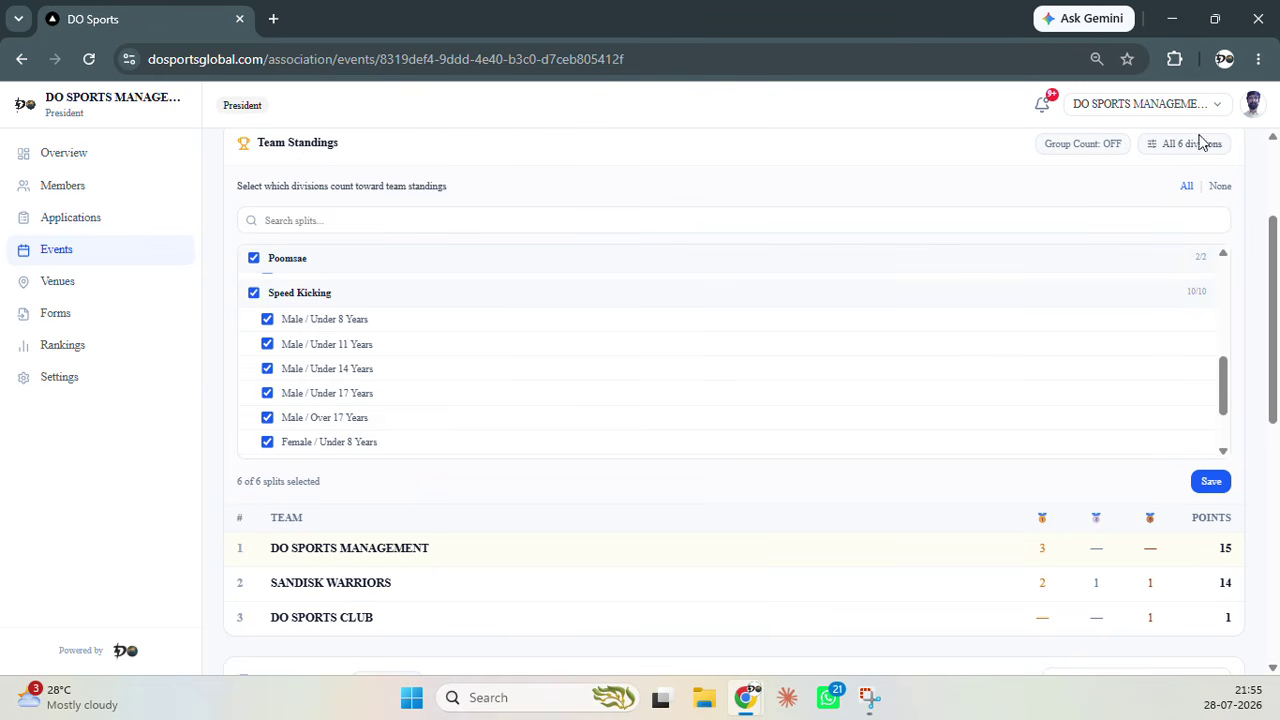
pyautogui.scroll(1, 714, 366)
pyautogui.scroll(3, 660, 380)
pyautogui.scroll(-5, 560, 392)
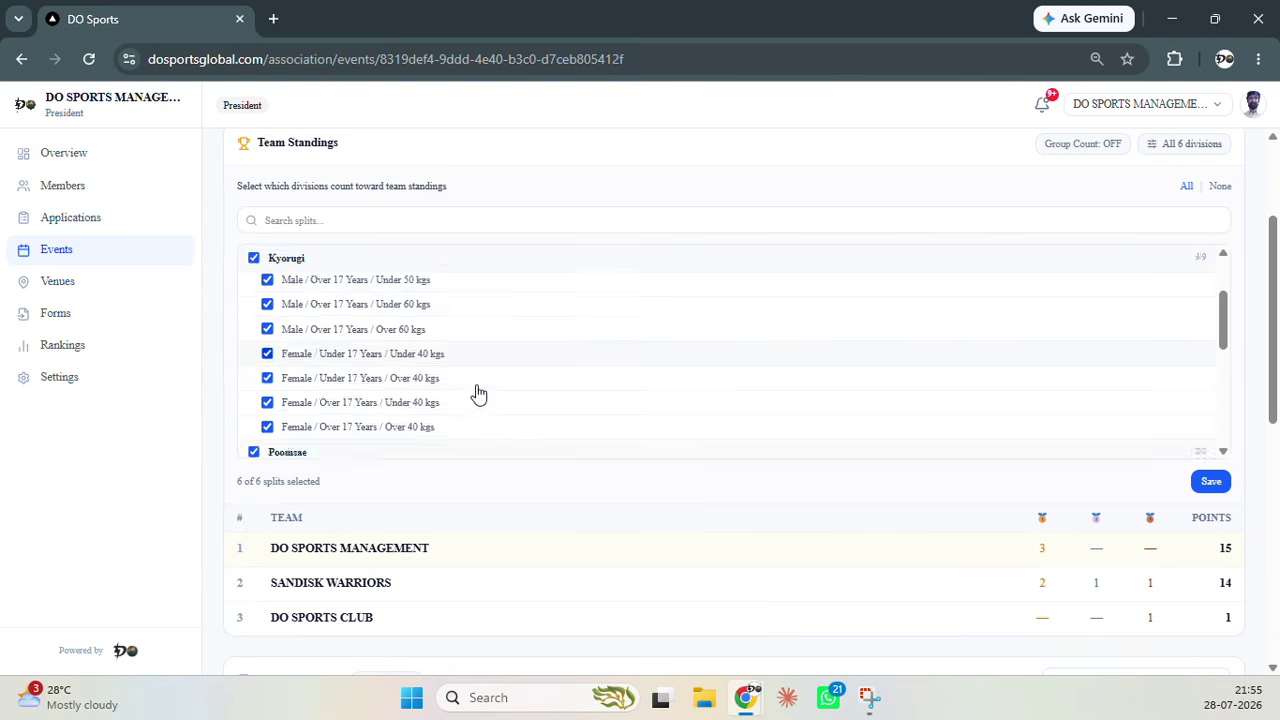
# Limit Speed Kicking to Male / Under 14 Years, leaving standings counting 7 of 6 divisions
pyautogui.click(267, 334)
pyautogui.scroll(3, 300, 340)
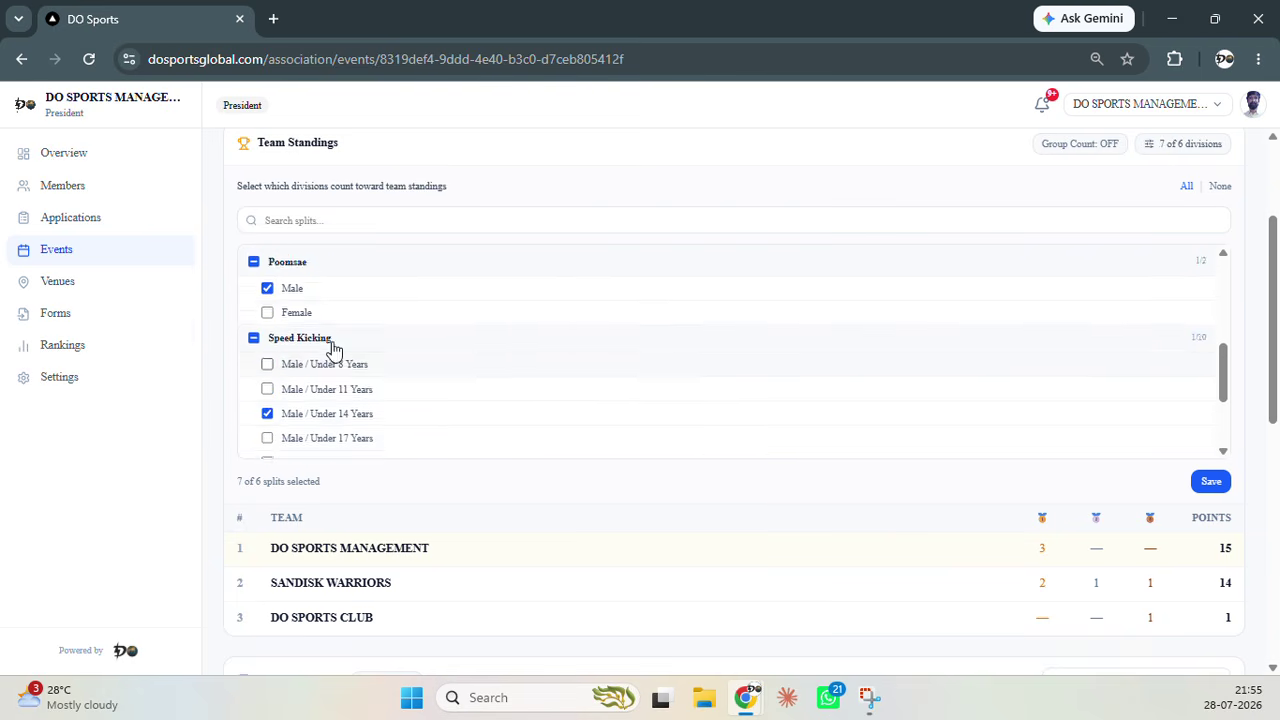
pyautogui.scroll(-3, 296, 420)
pyautogui.click(267, 336)
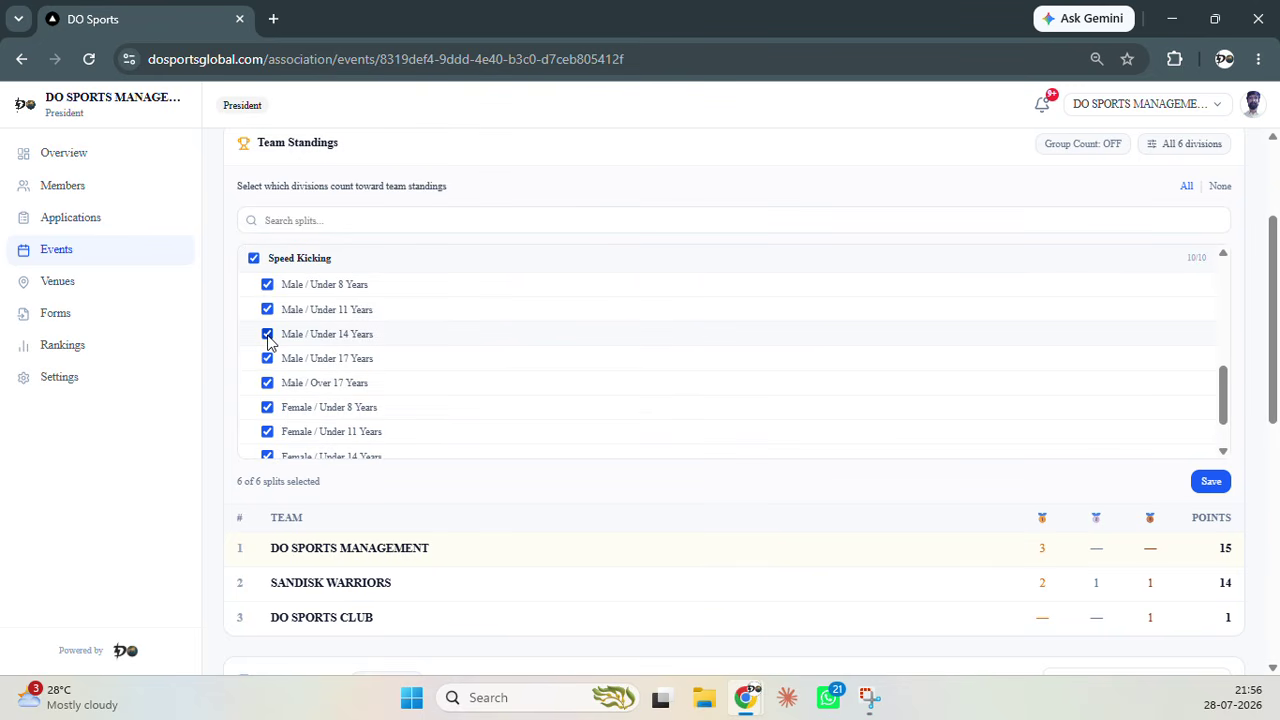
pyautogui.click(267, 336)
pyautogui.scroll(5, 680, 400)
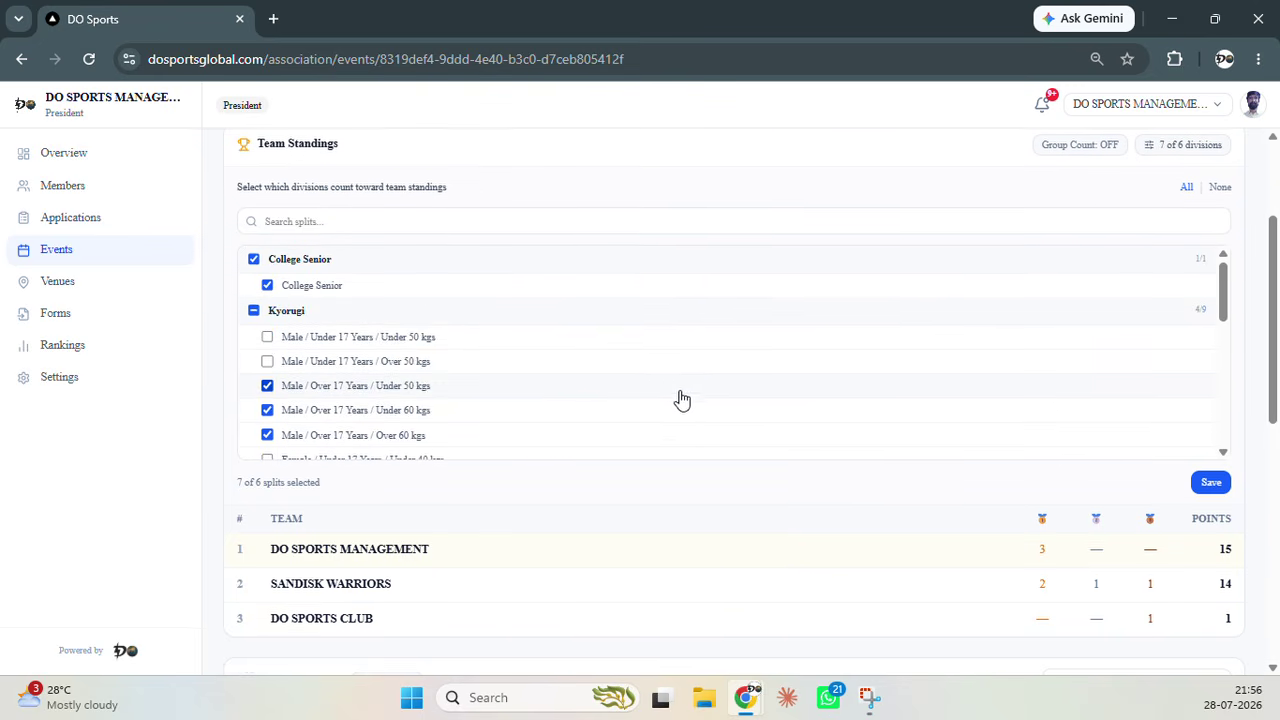
pyautogui.scroll(2, 783, 434)
pyautogui.click(1206, 336)
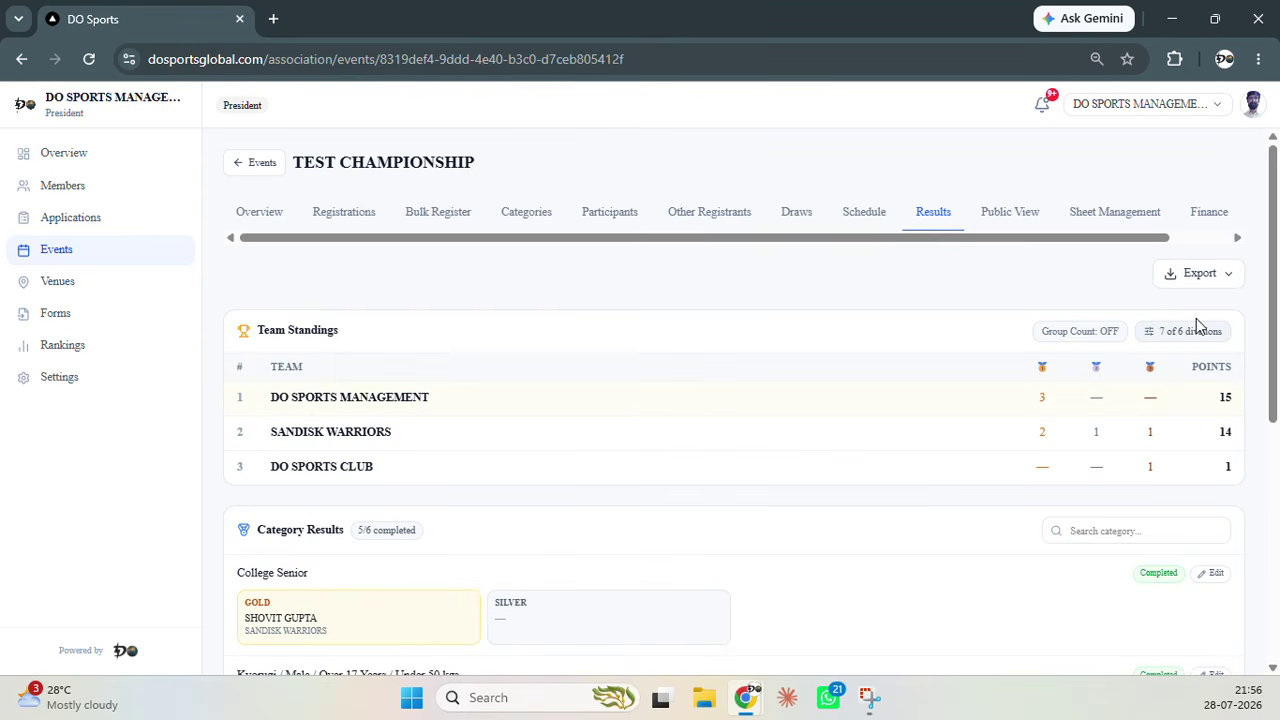
# Browse the Categories, Participants and Draws tabs, ending on the Public View visibility settings
pyautogui.click(1009, 214)
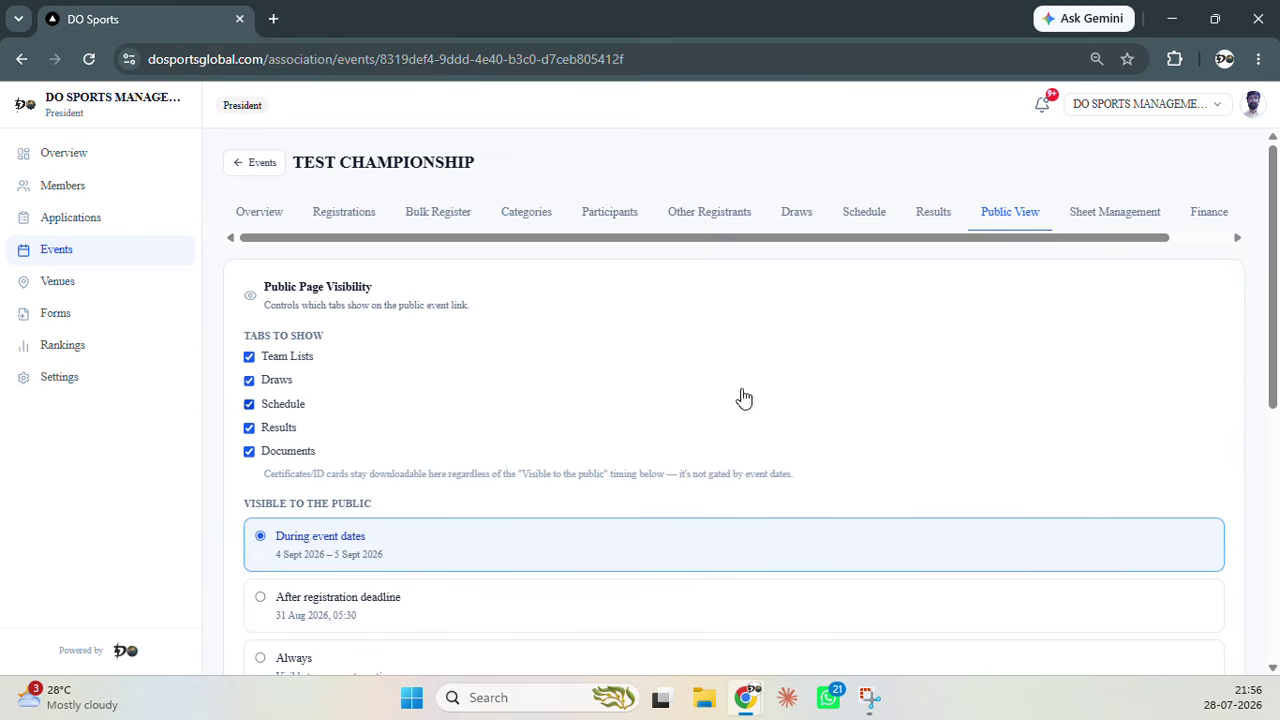
pyautogui.click(537, 214)
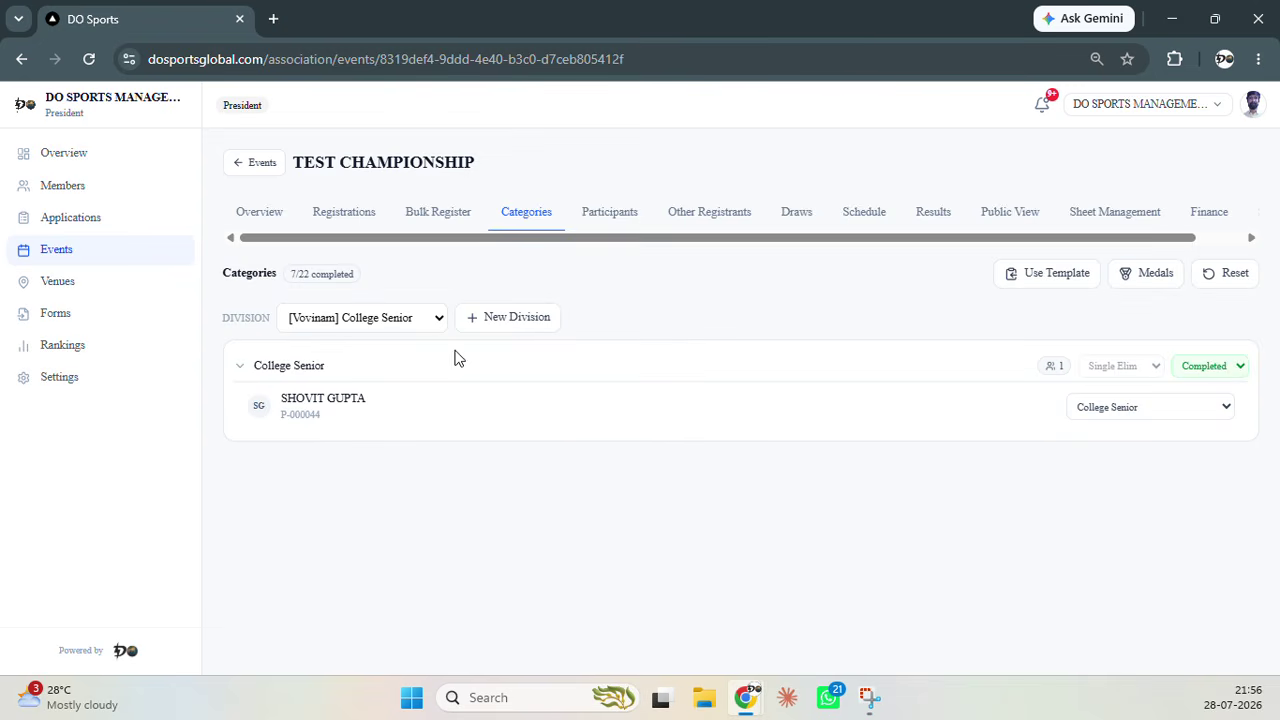
pyautogui.click(438, 320)
pyautogui.click(670, 282)
pyautogui.click(610, 212)
pyautogui.click(800, 216)
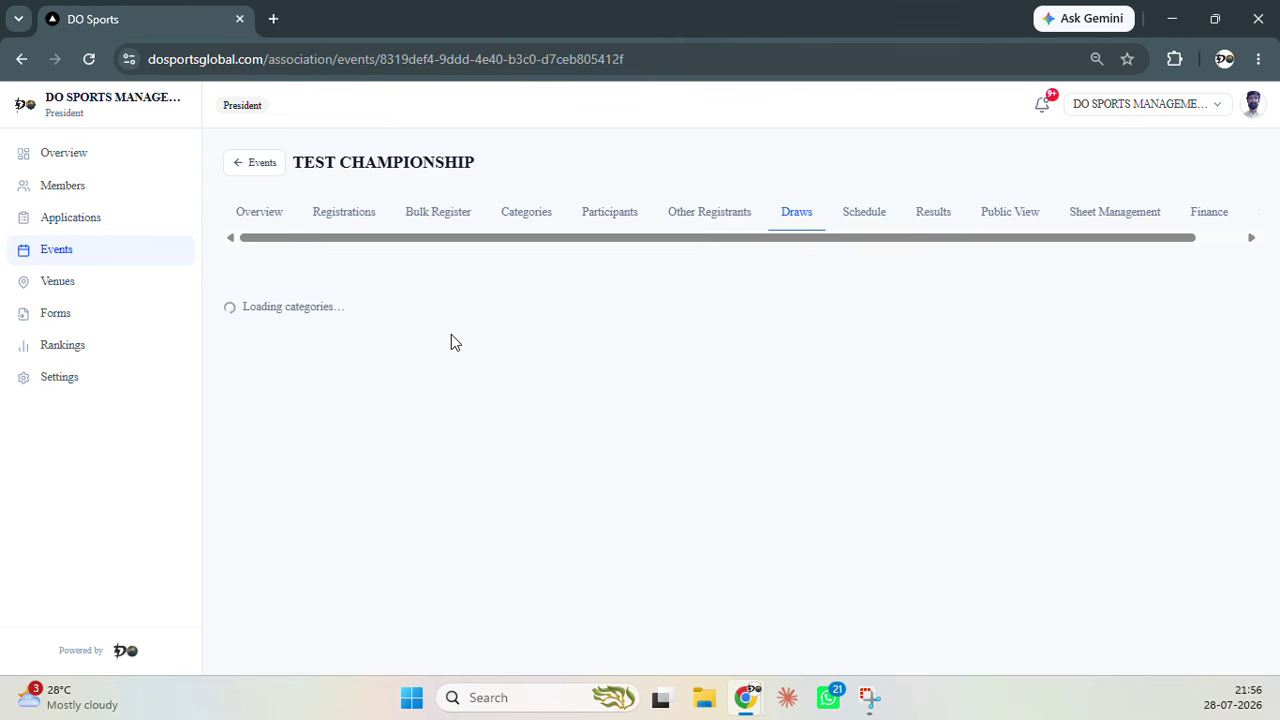
pyautogui.click(1016, 221)
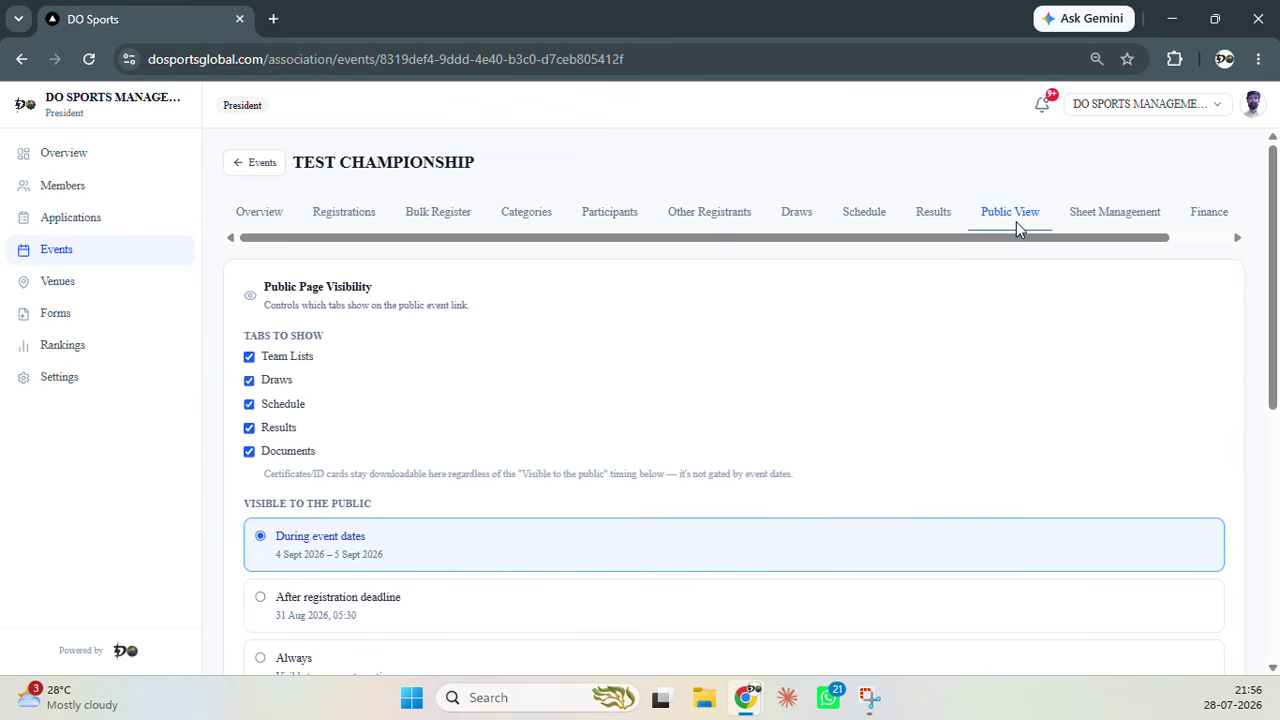
# Scroll past the referee and coach access lists and copy the Share Event Link
pyautogui.scroll(-1, 766, 397)
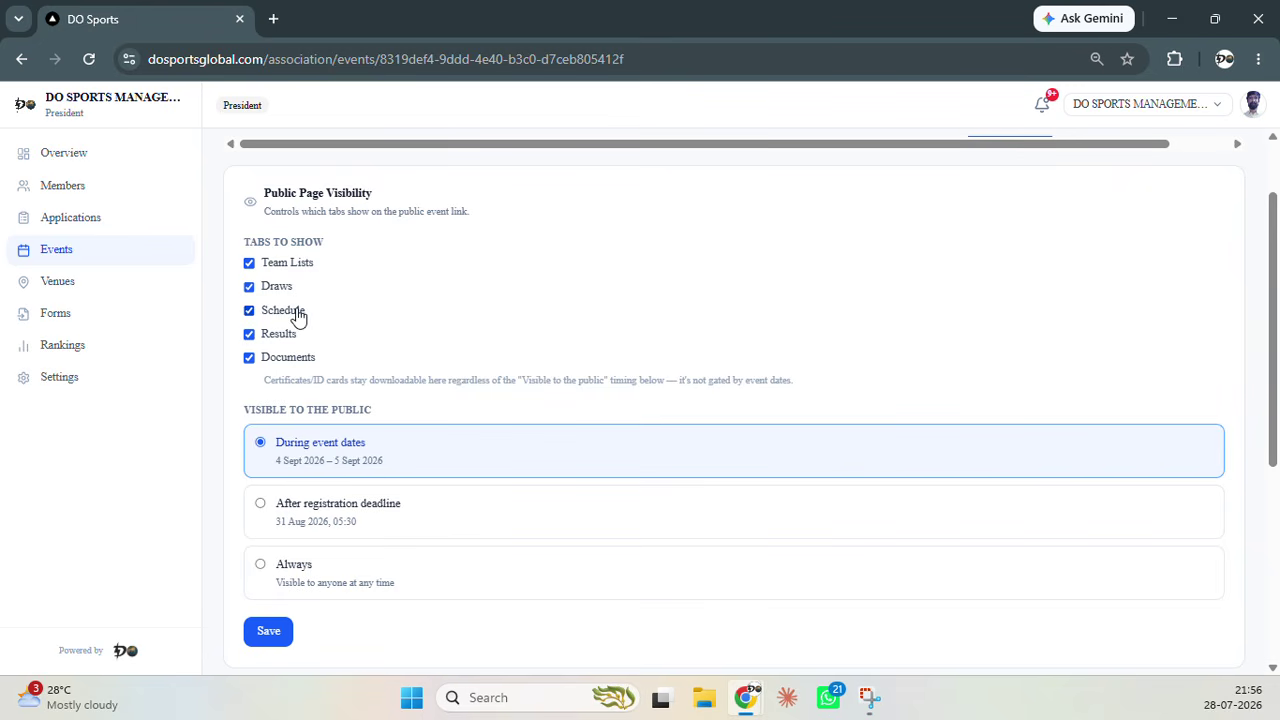
pyautogui.scroll(-1, 478, 323)
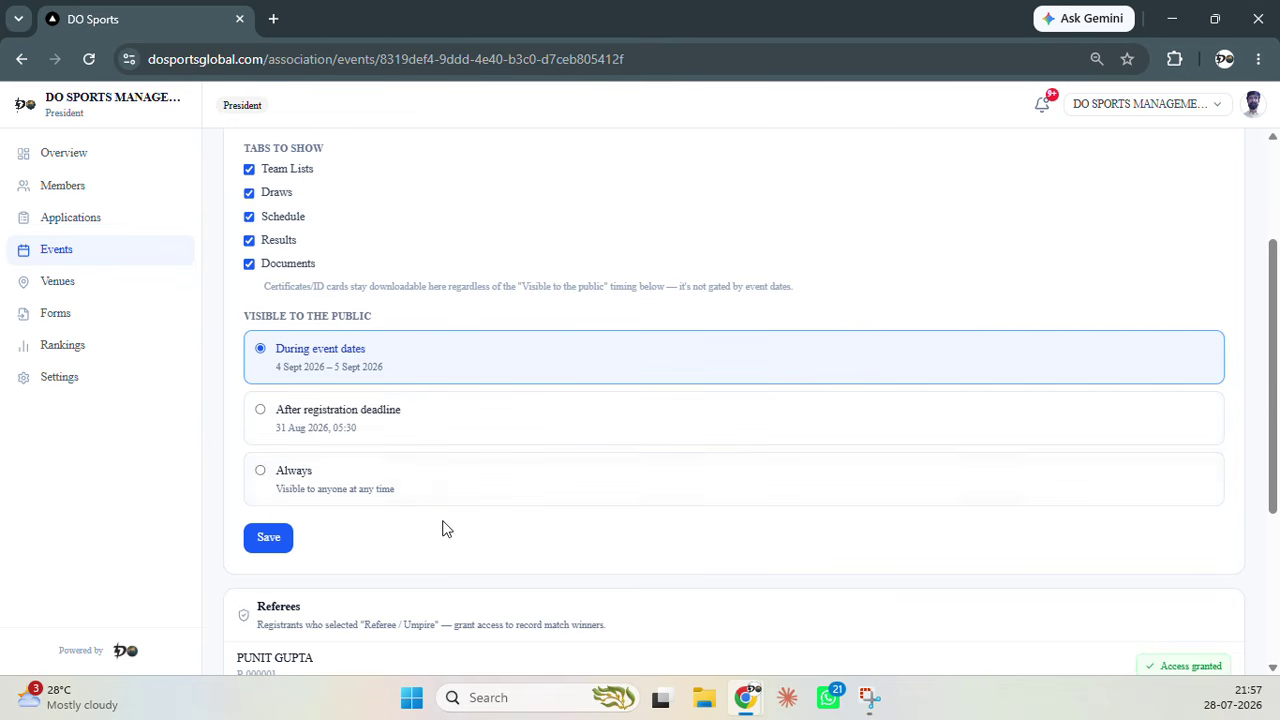
pyautogui.scroll(-2, 444, 528)
pyautogui.scroll(-1, 444, 528)
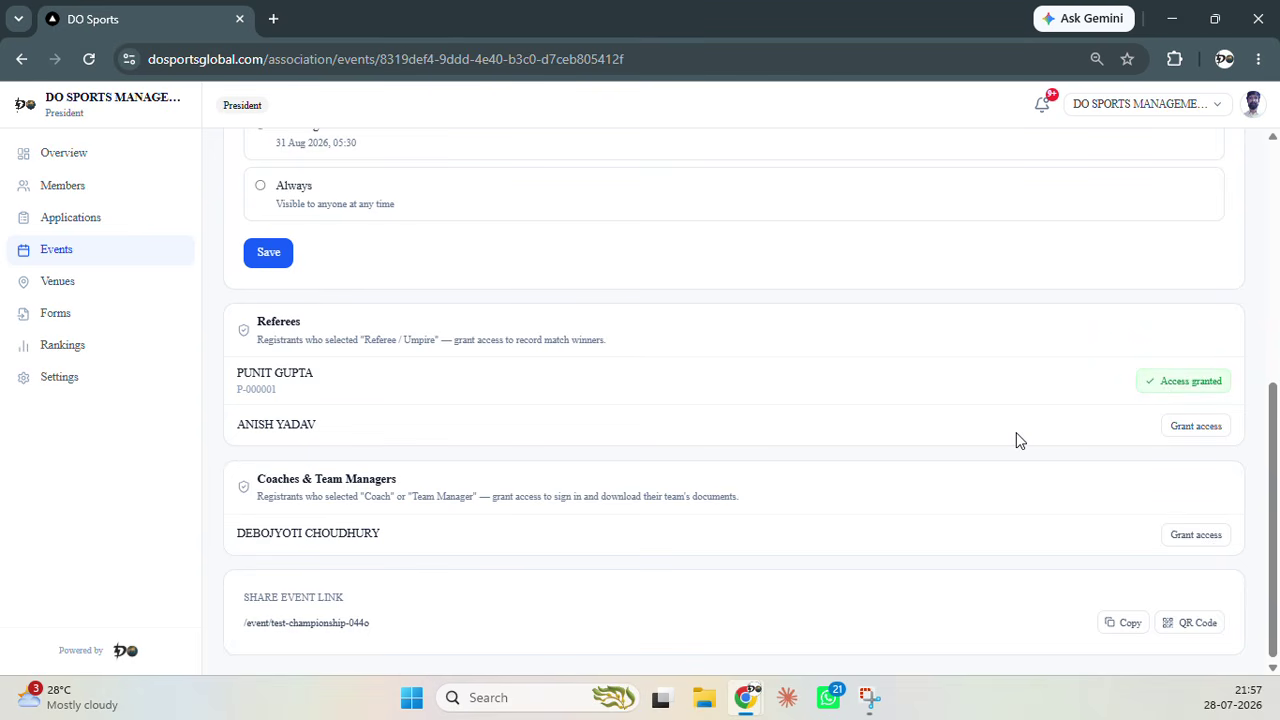
pyautogui.scroll(-1, 936, 498)
pyautogui.click(1128, 622)
# Load the copied public TEST CHAMPIONSHIP link in a new incognito window
pyautogui.hotkey('ctrl', 'shift', 'n')
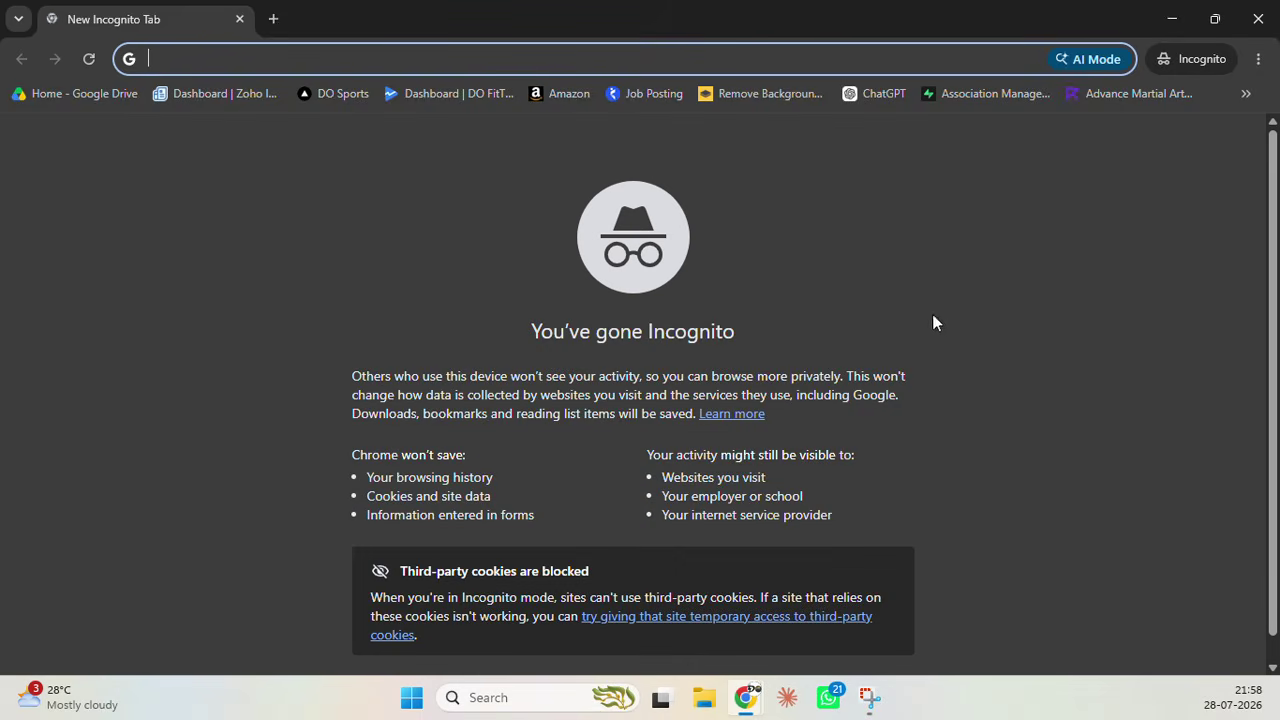
pyautogui.hotkey('ctrl', 'v')
pyautogui.press('Return')
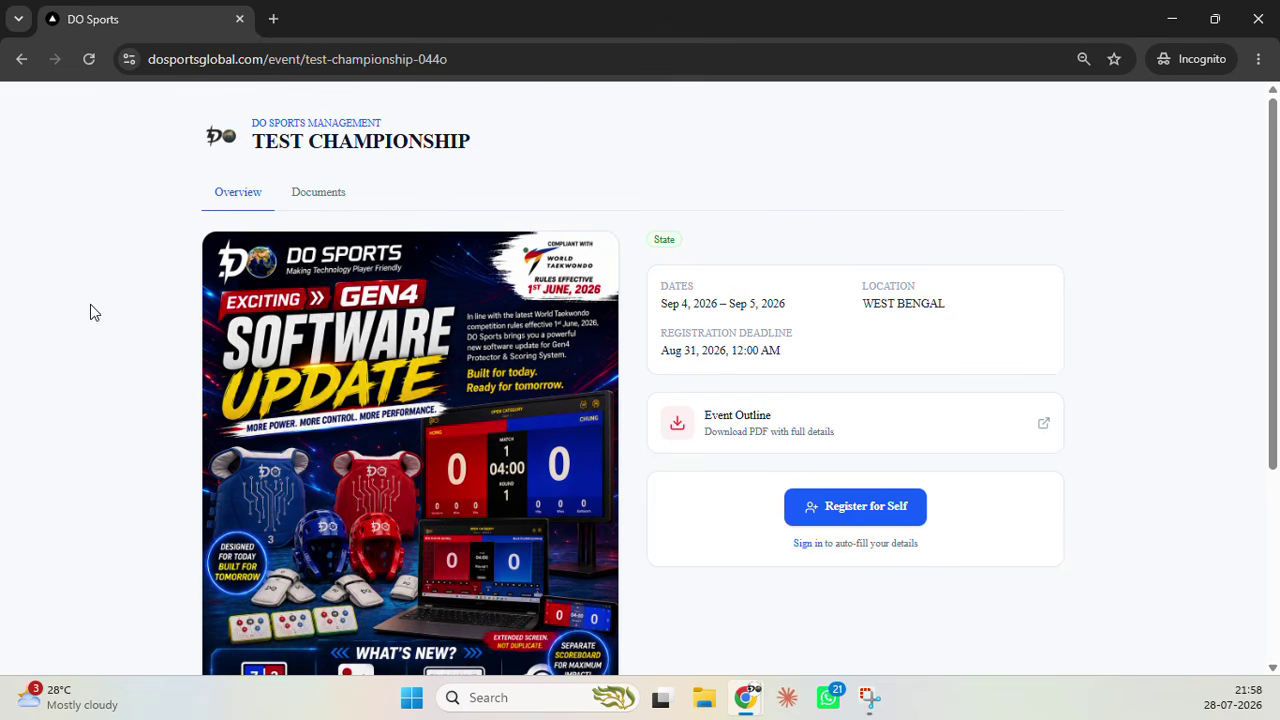
pyautogui.scroll(-3, 350, 303)
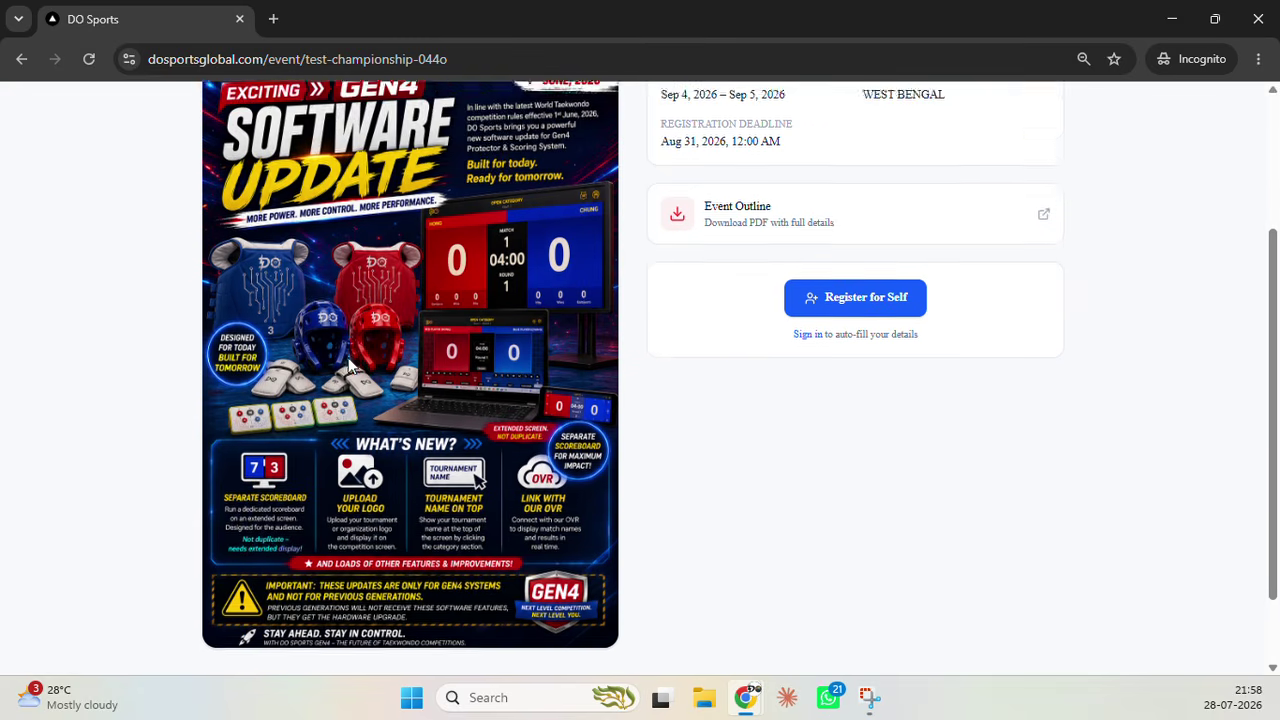
pyautogui.scroll(1, 360, 388)
pyautogui.scroll(3, 360, 388)
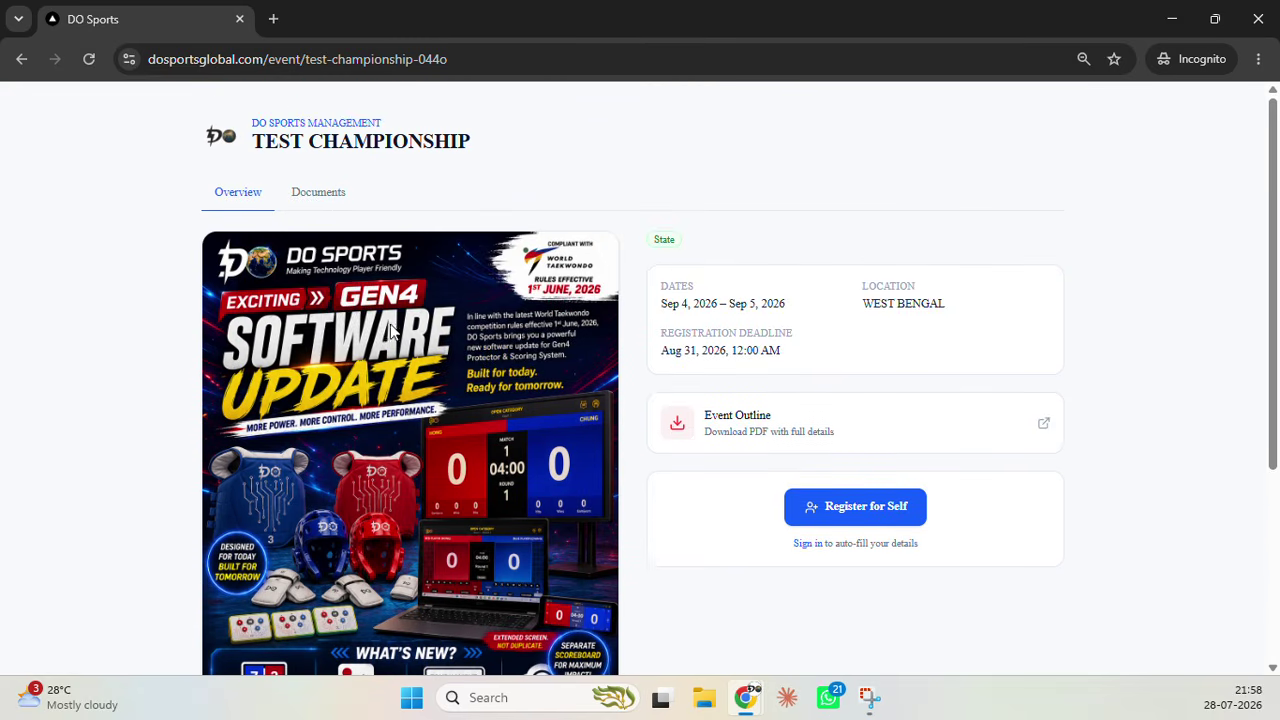
pyautogui.scroll(-1, 337, 456)
pyautogui.scroll(-3, 337, 456)
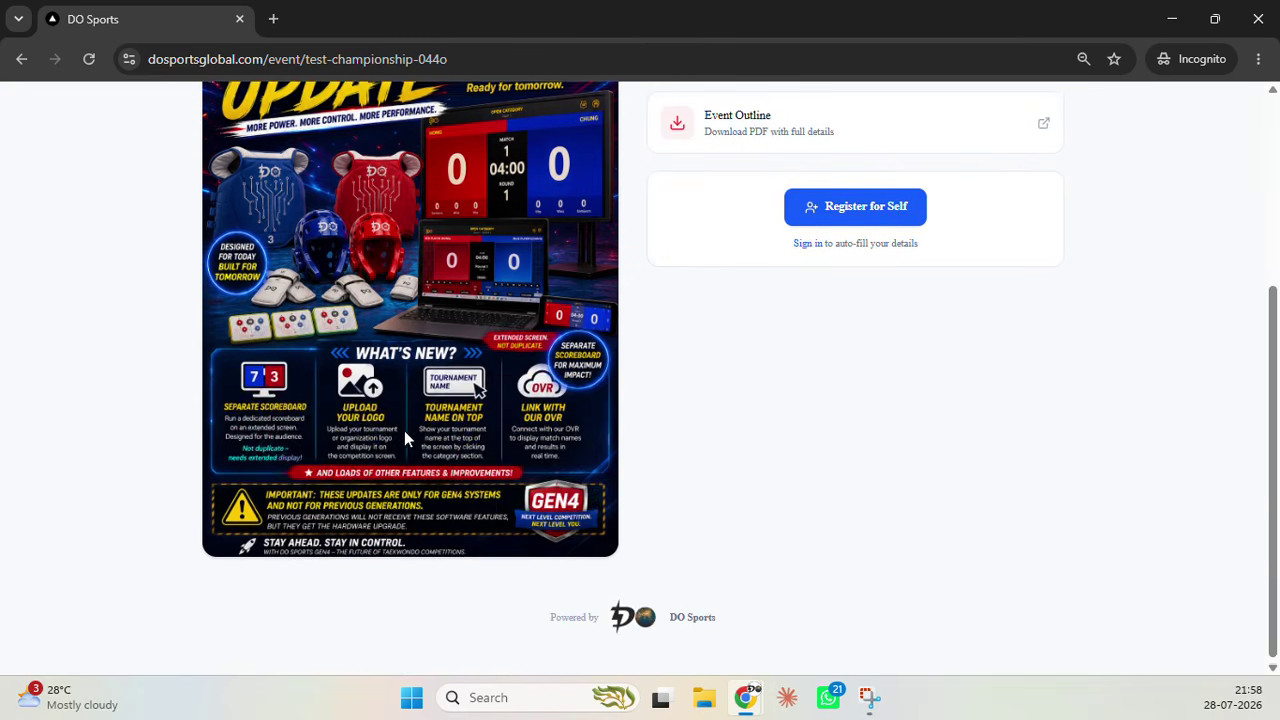
pyautogui.scroll(3, 404, 430)
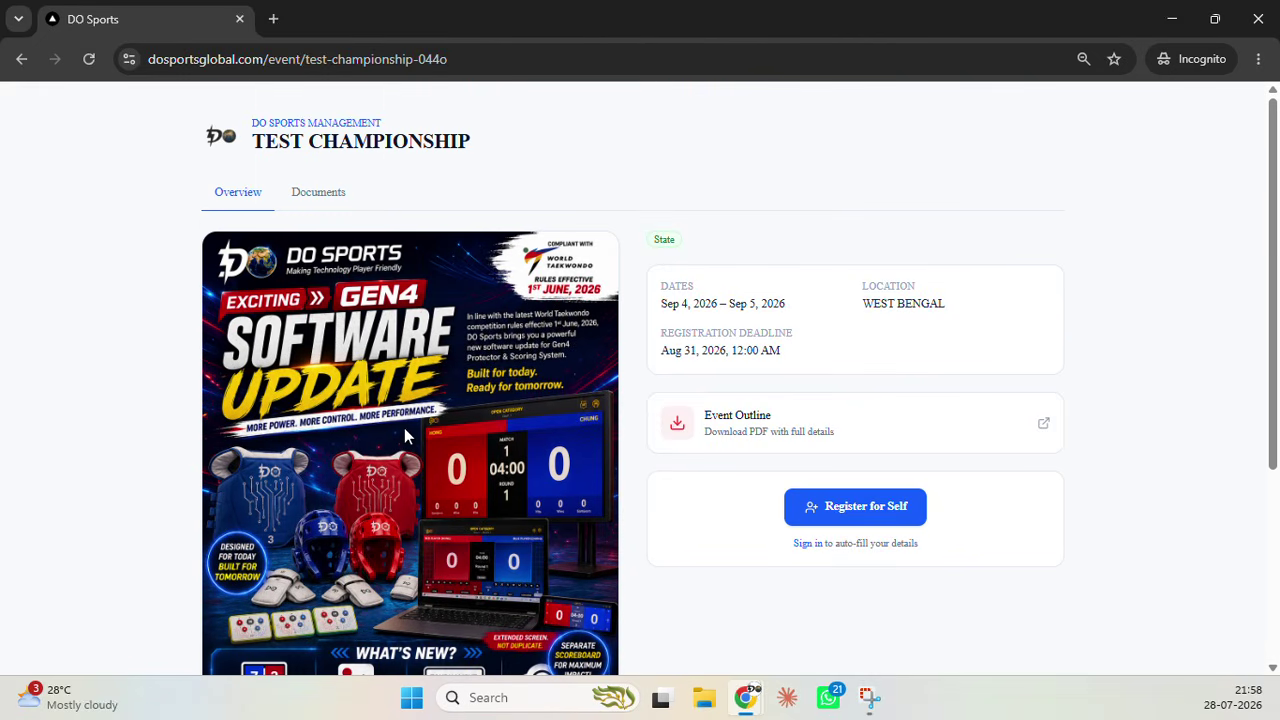
# Preview the Event Outline PDF from the public page, close it, and reopen it
pyautogui.click(832, 424)
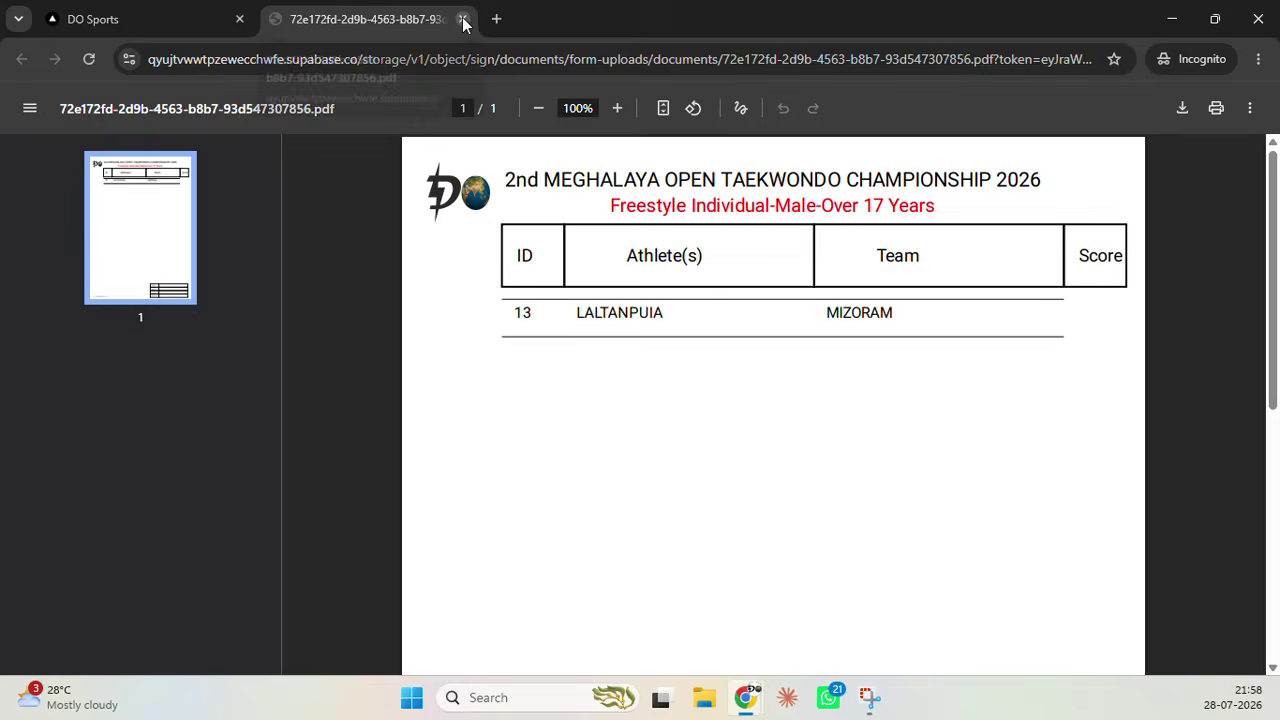
pyautogui.click(463, 19)
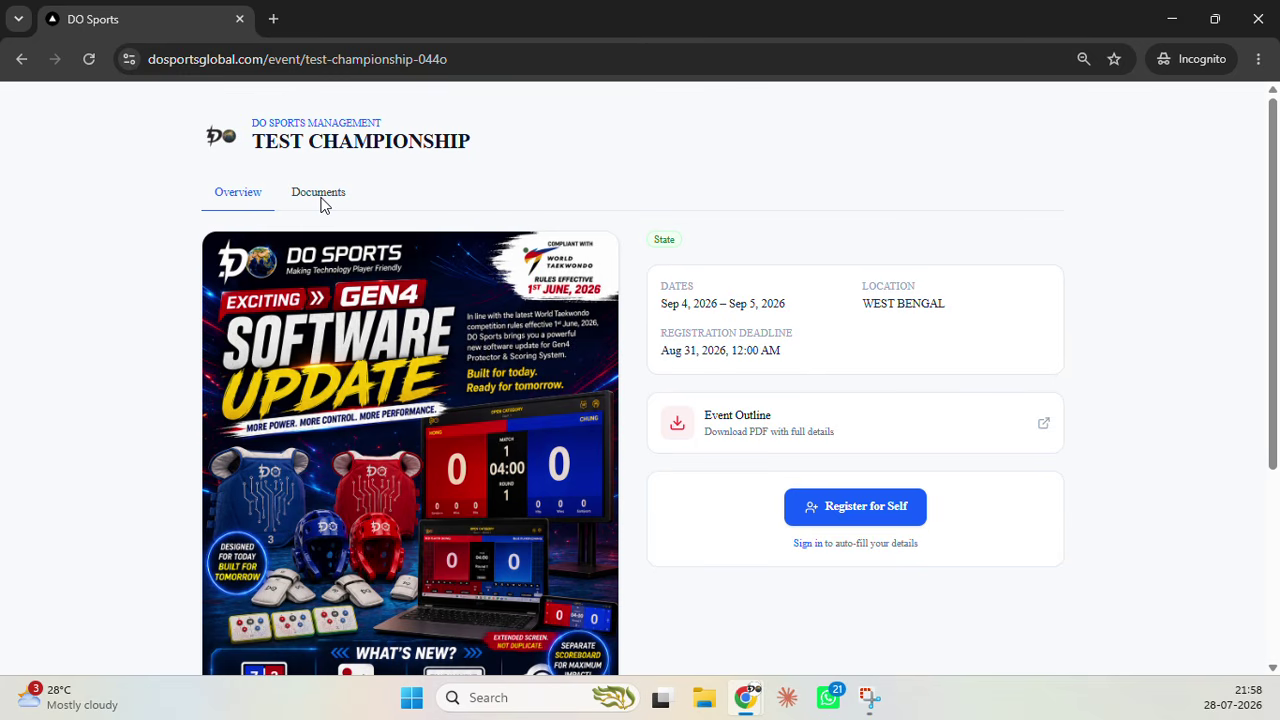
pyautogui.click(705, 410)
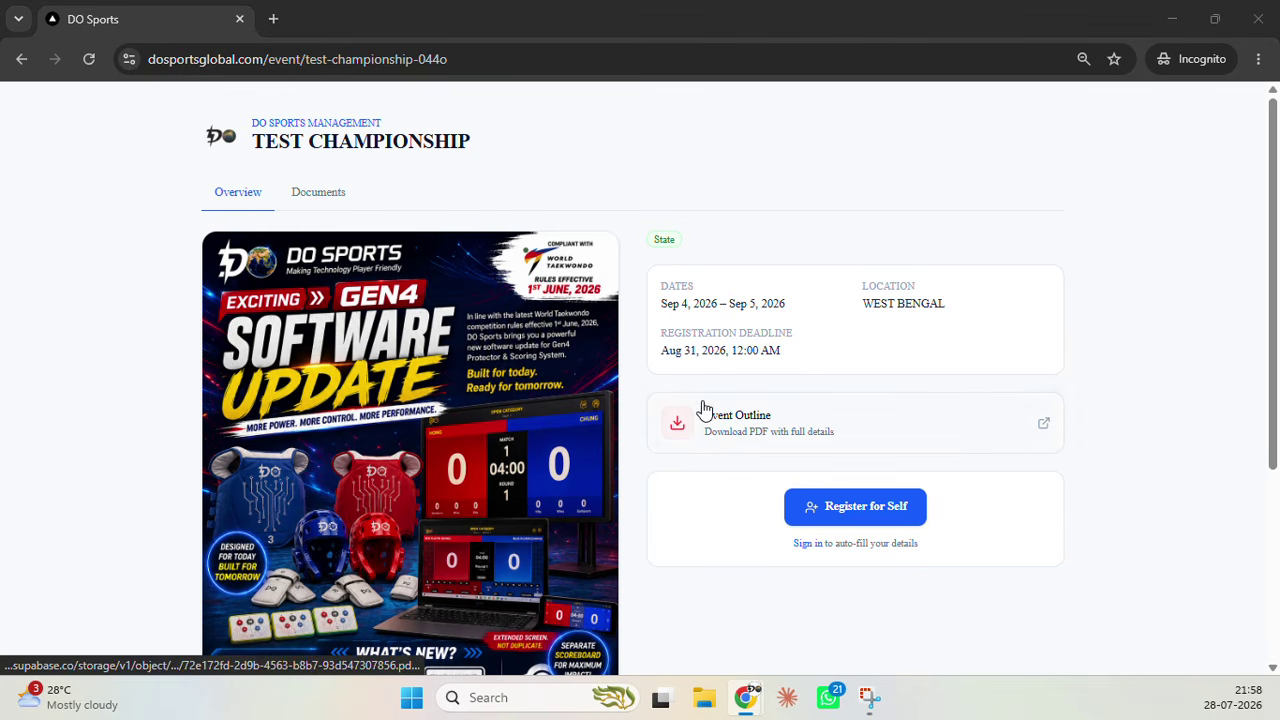
pyautogui.scroll(4, 562, 288)
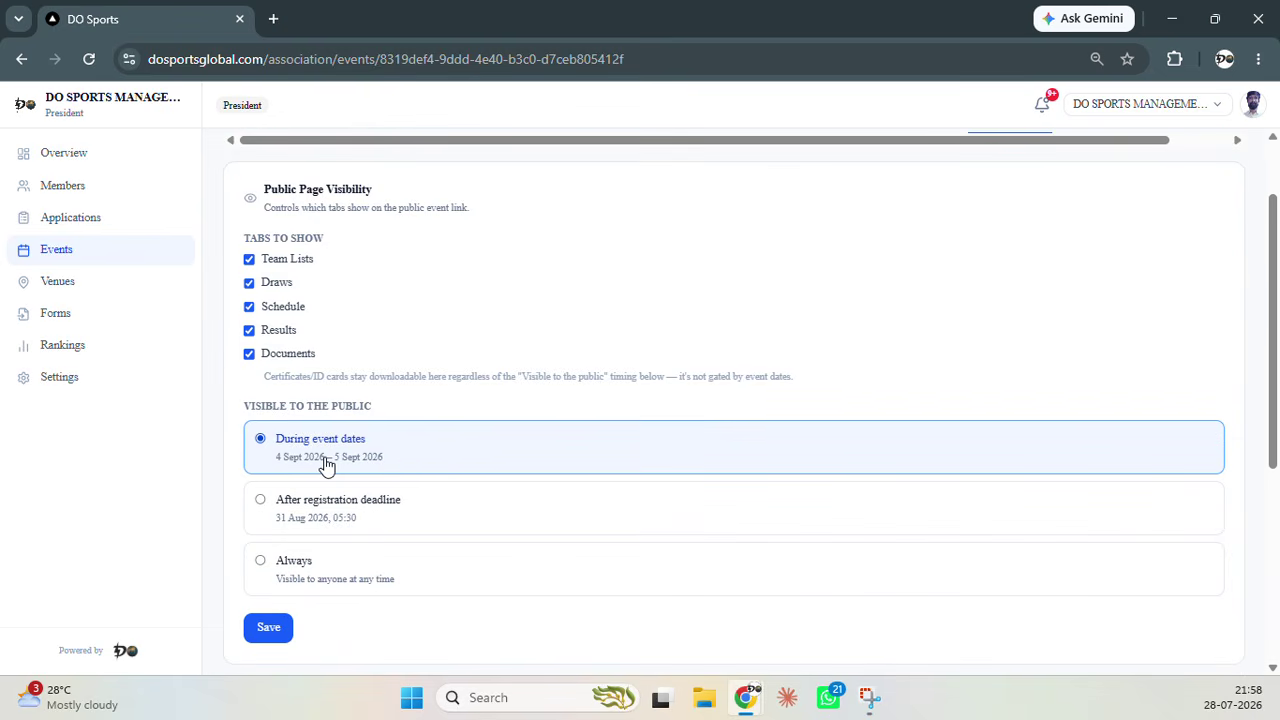
# Set Visible to the Public to Always and save the setting
pyautogui.hotkey('alt', 'Tab')
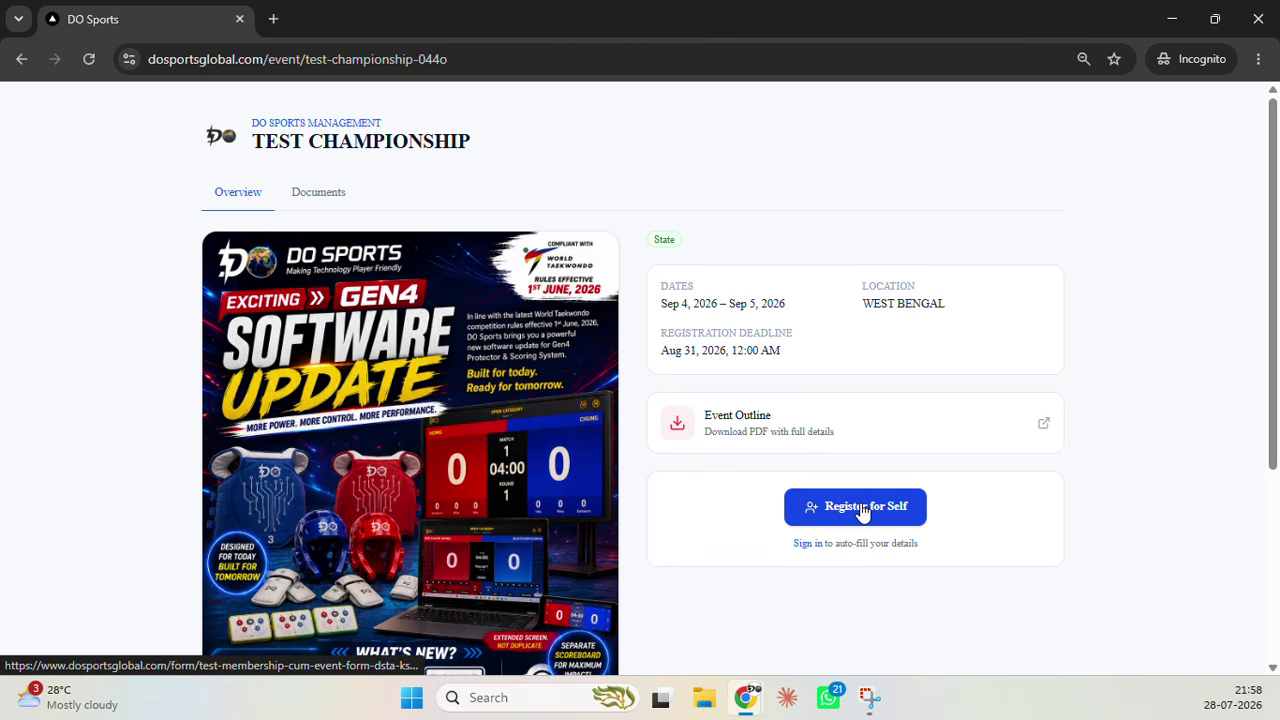
pyautogui.click(915, 514)
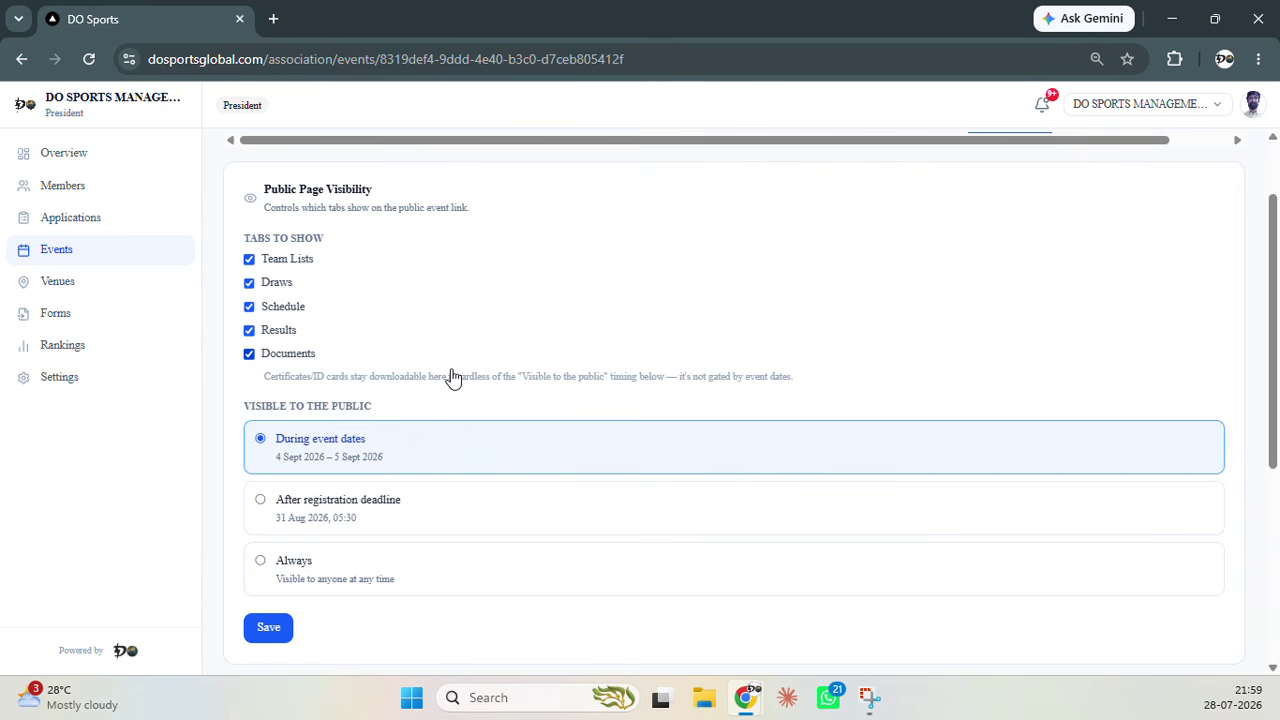
pyautogui.click(366, 586)
pyautogui.click(280, 628)
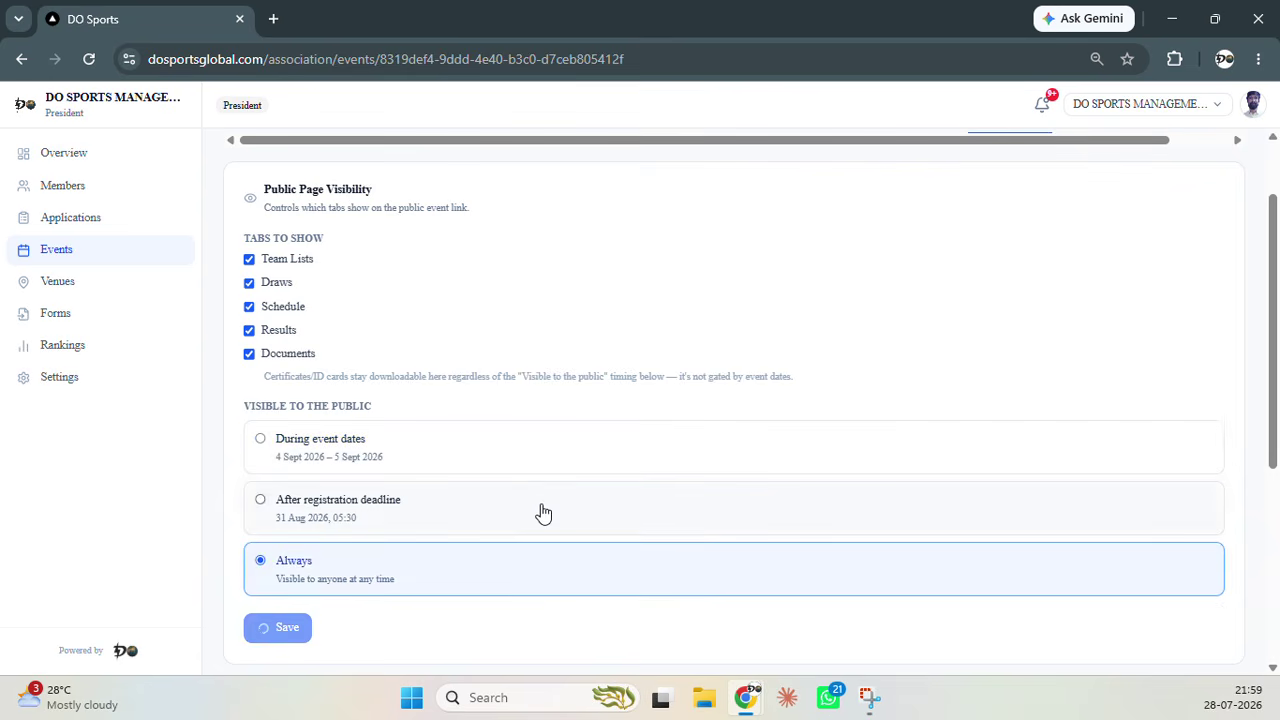
pyautogui.scroll(1, 560, 471)
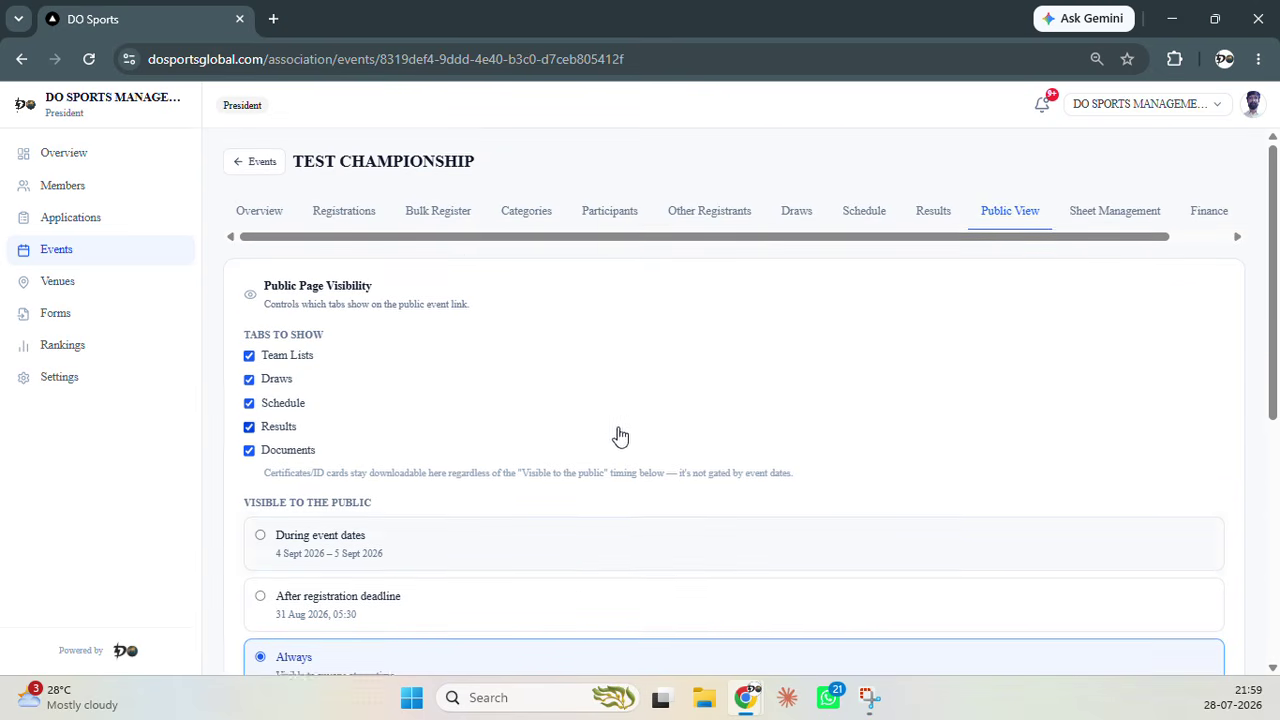
# Review the TEST CHAMPIONSHIP Edit Event form under Settings, then return to the Events list
pyautogui.click(1180, 242)
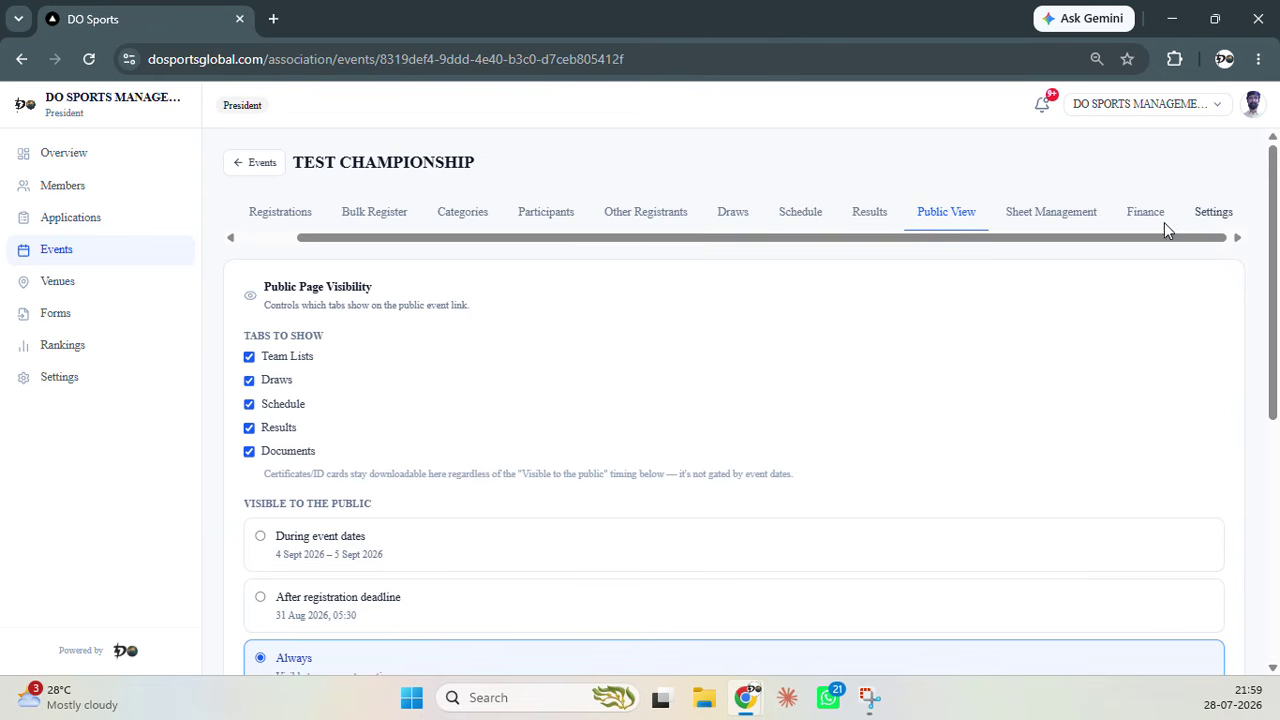
pyautogui.click(1230, 210)
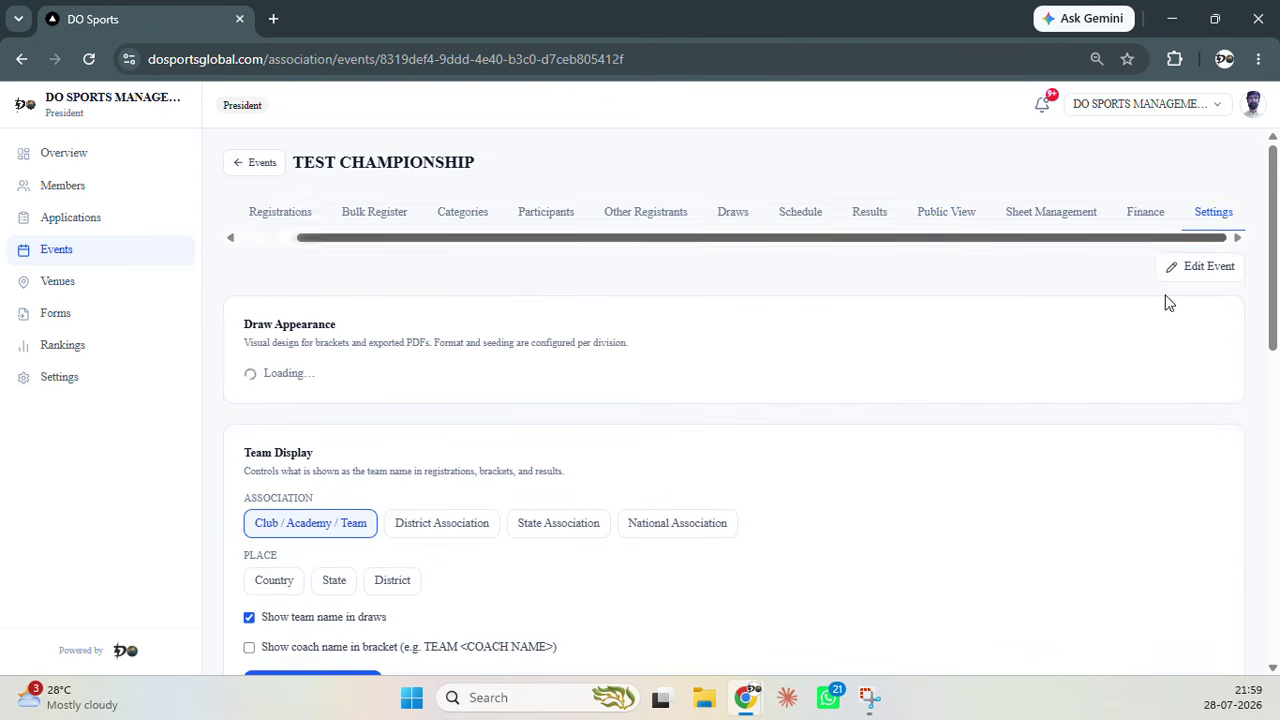
pyautogui.click(1190, 270)
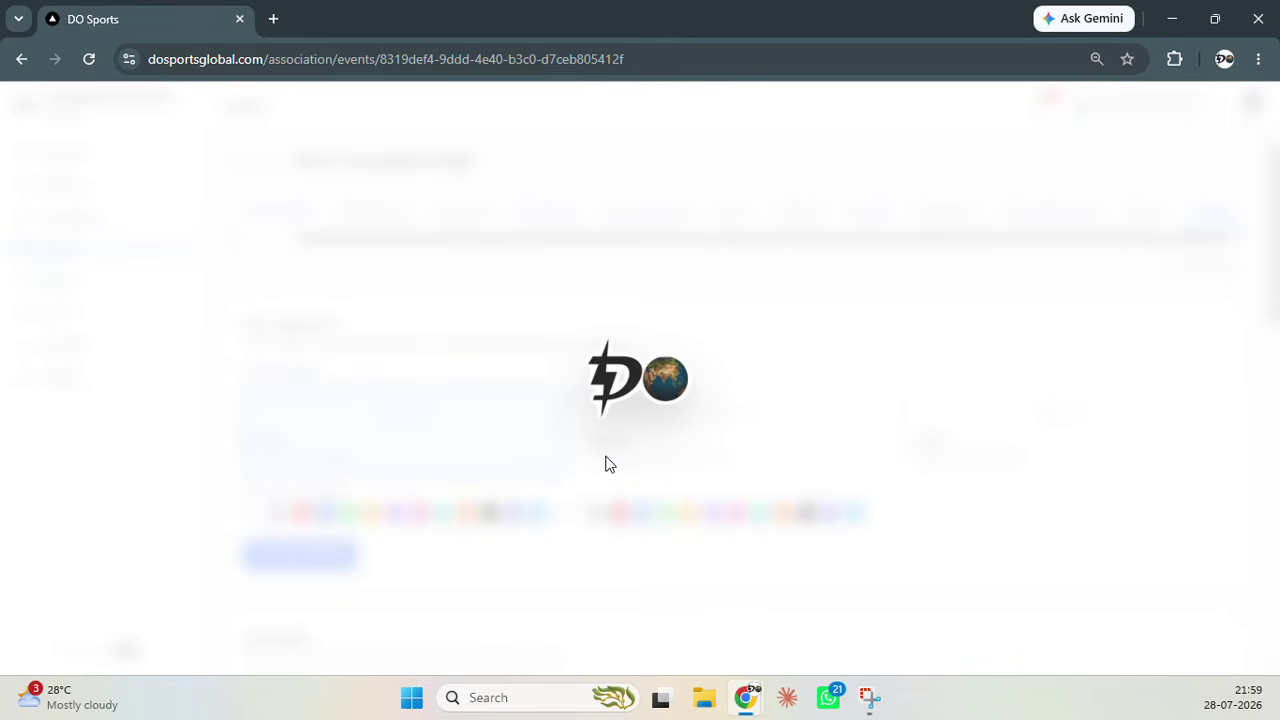
pyautogui.scroll(-10, 553, 440)
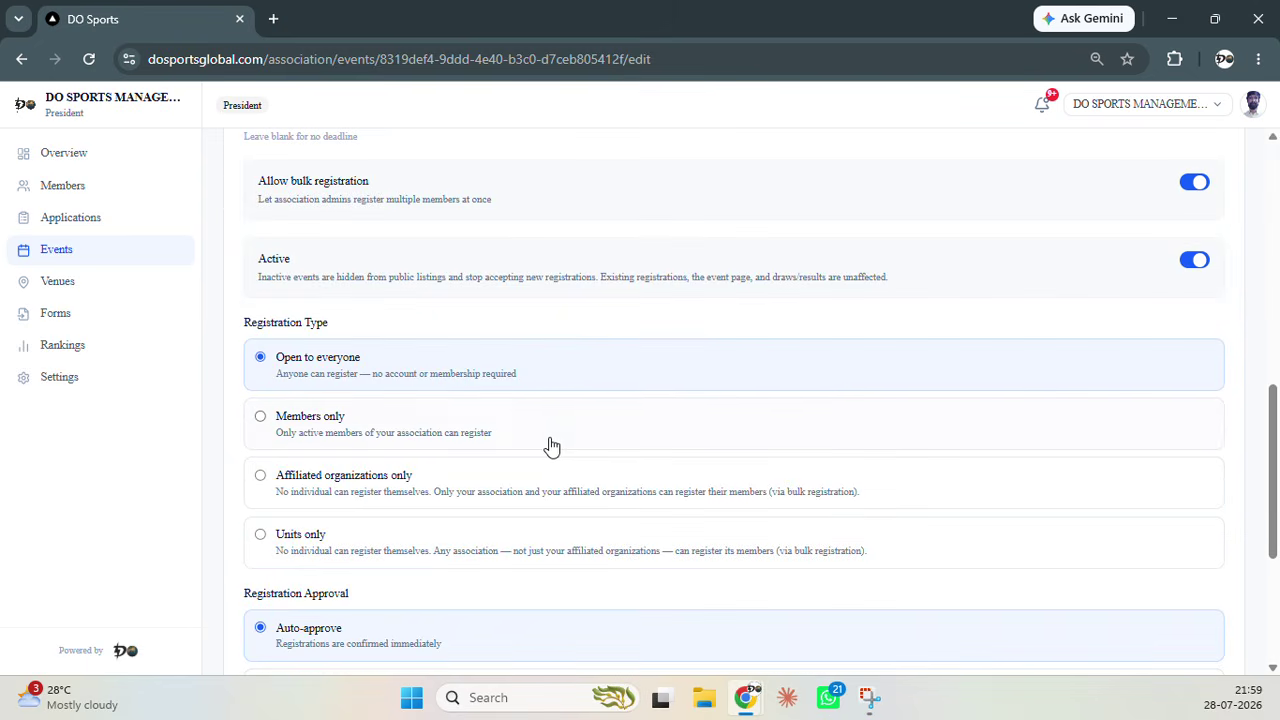
pyautogui.scroll(-2, 521, 438)
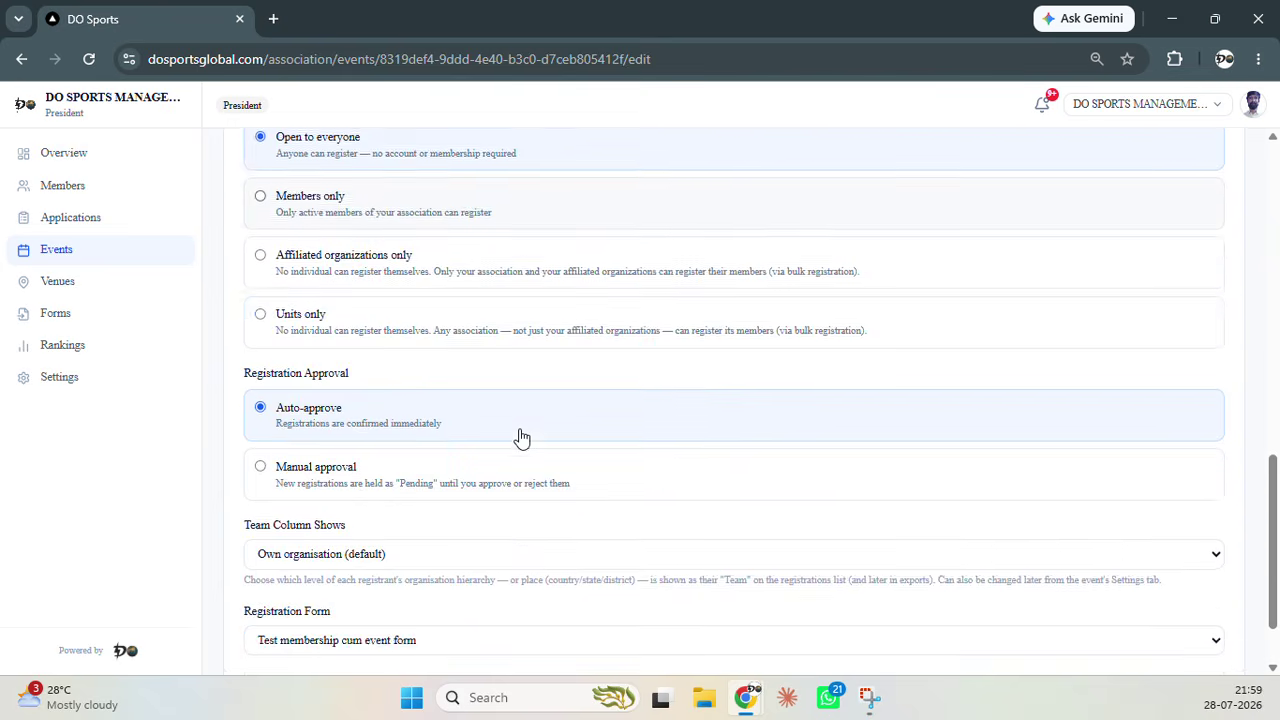
pyautogui.scroll(3, 521, 438)
pyautogui.scroll(4, 521, 438)
pyautogui.scroll(-3, 521, 438)
pyautogui.scroll(8, 521, 438)
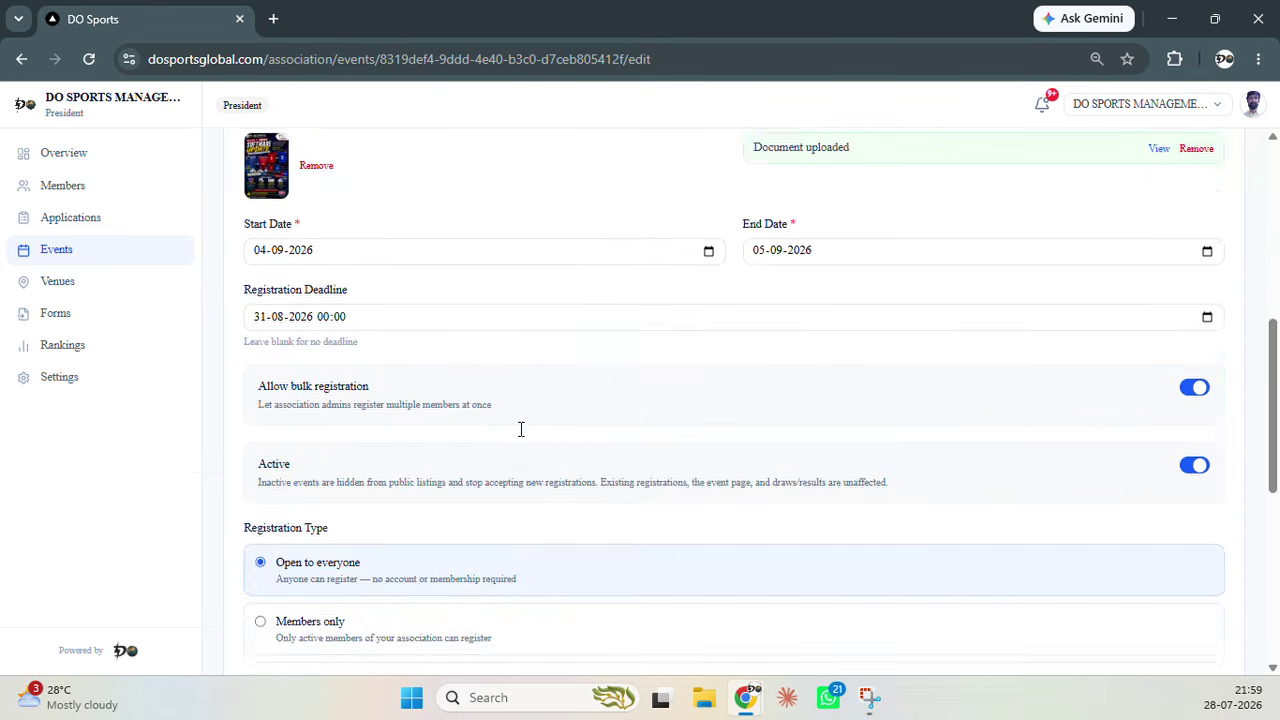
pyautogui.click(258, 166)
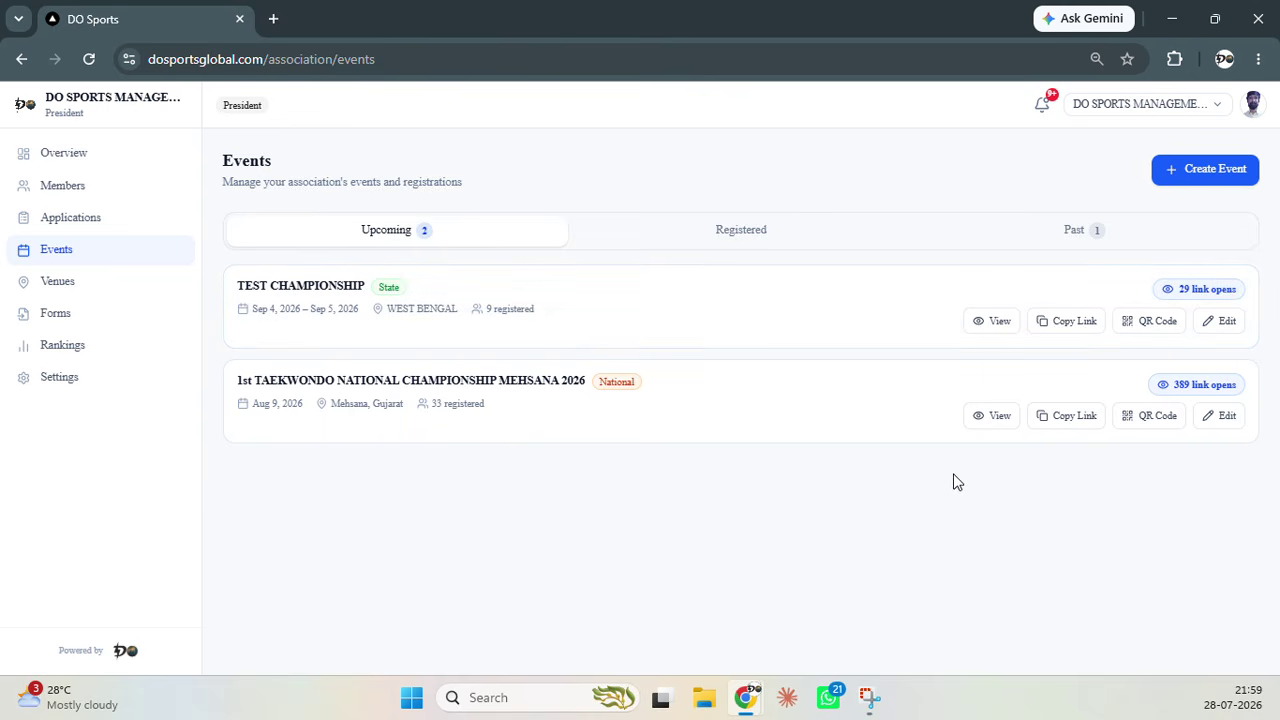
# Open TEST CHAMPIONSHIP's public page, reload it, and show Team Lists with 3 teams
pyautogui.click(844, 313)
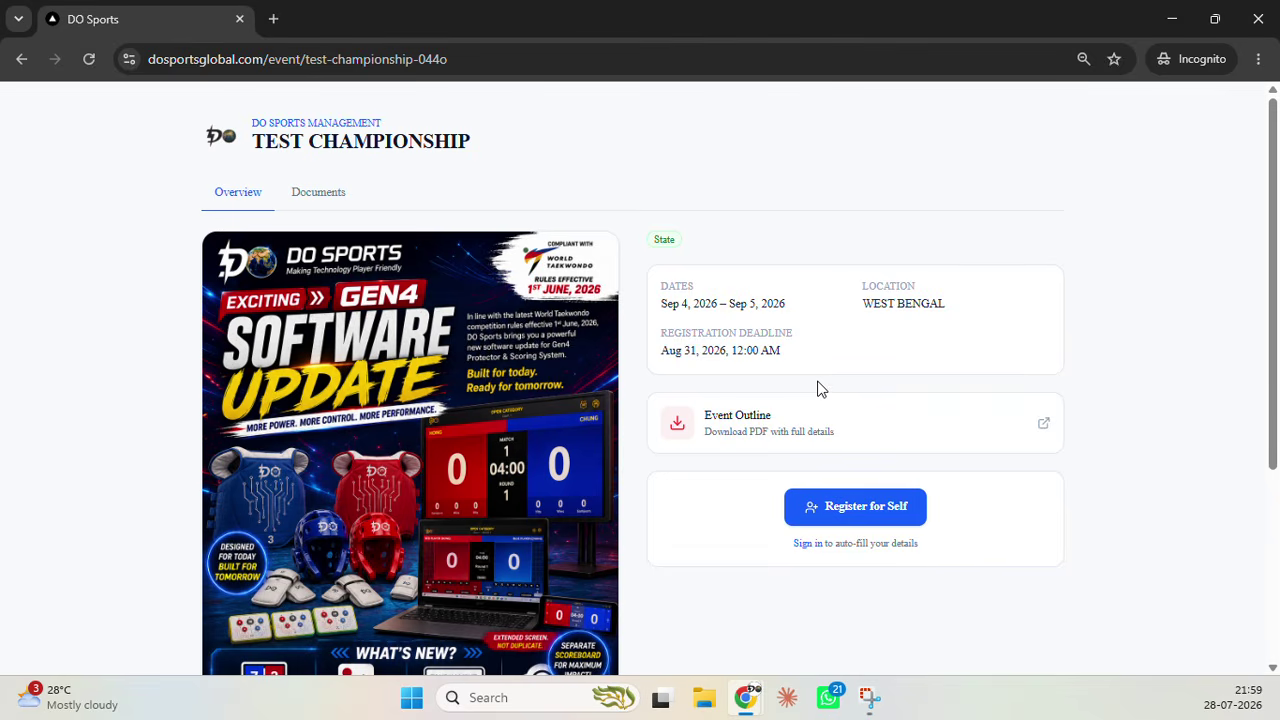
pyautogui.scroll(-3, 790, 455)
pyautogui.scroll(3, 745, 475)
pyautogui.click(318, 193)
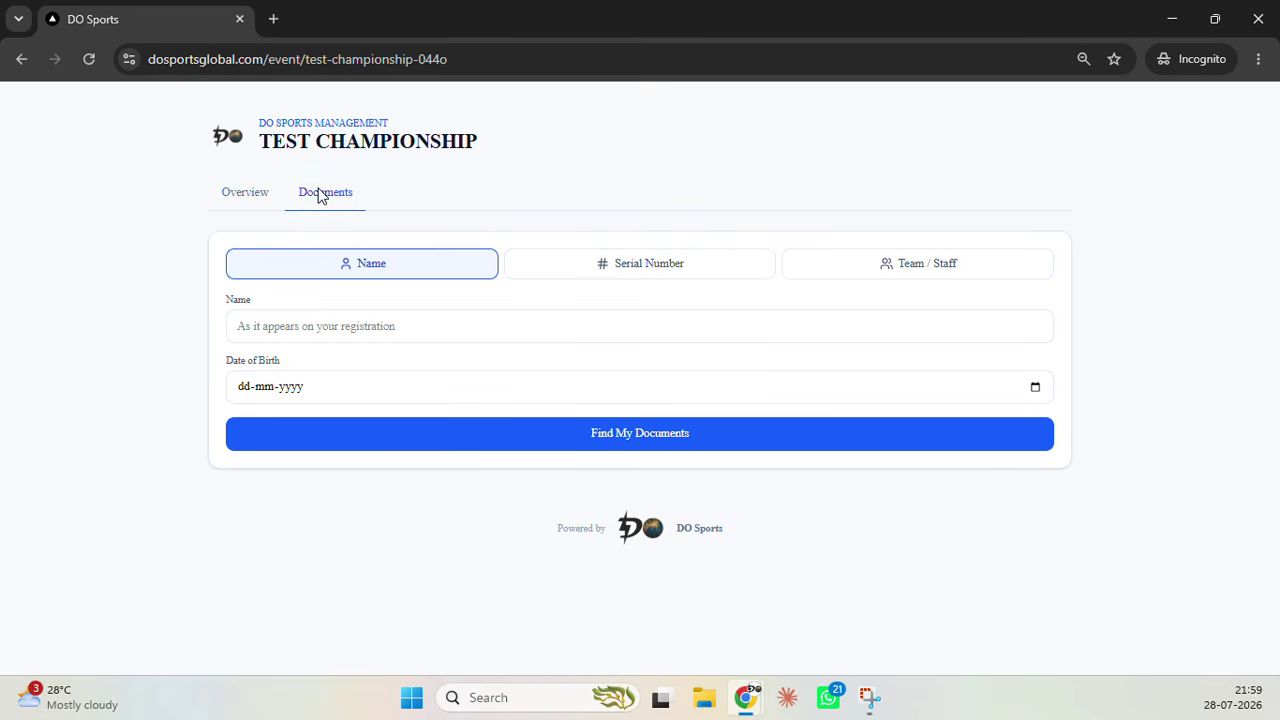
pyautogui.click(251, 197)
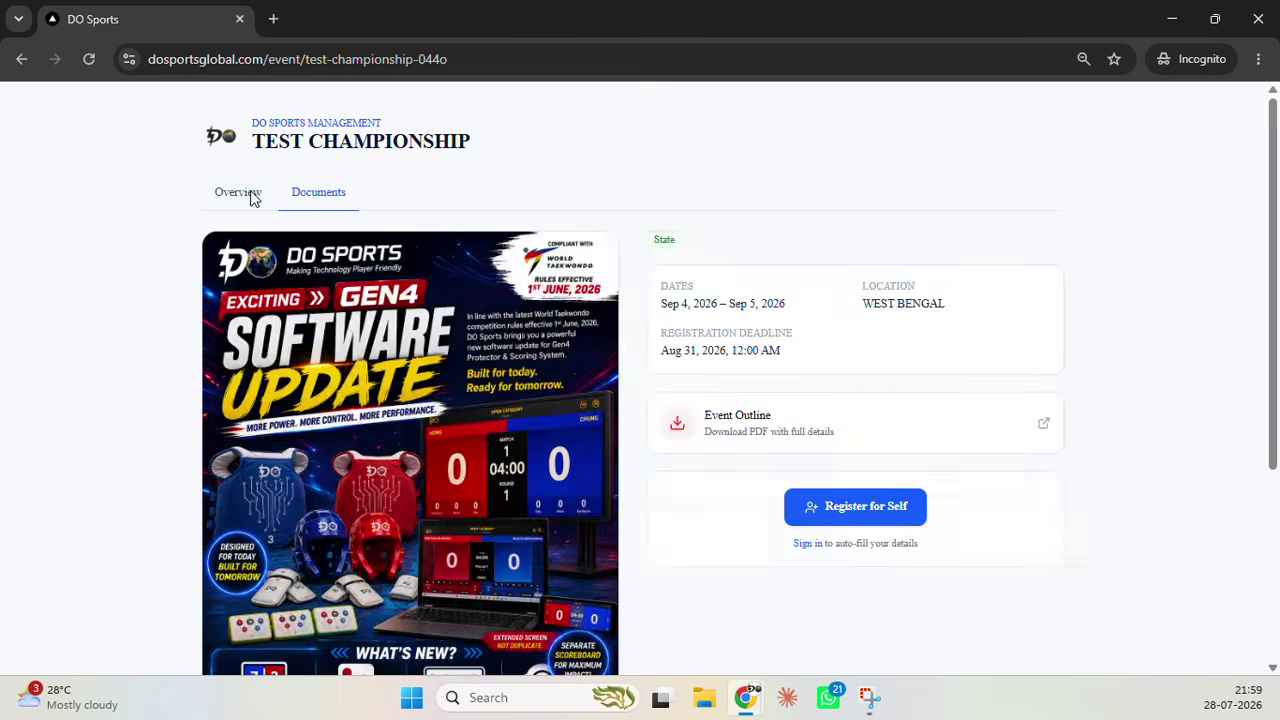
pyautogui.click(88, 59)
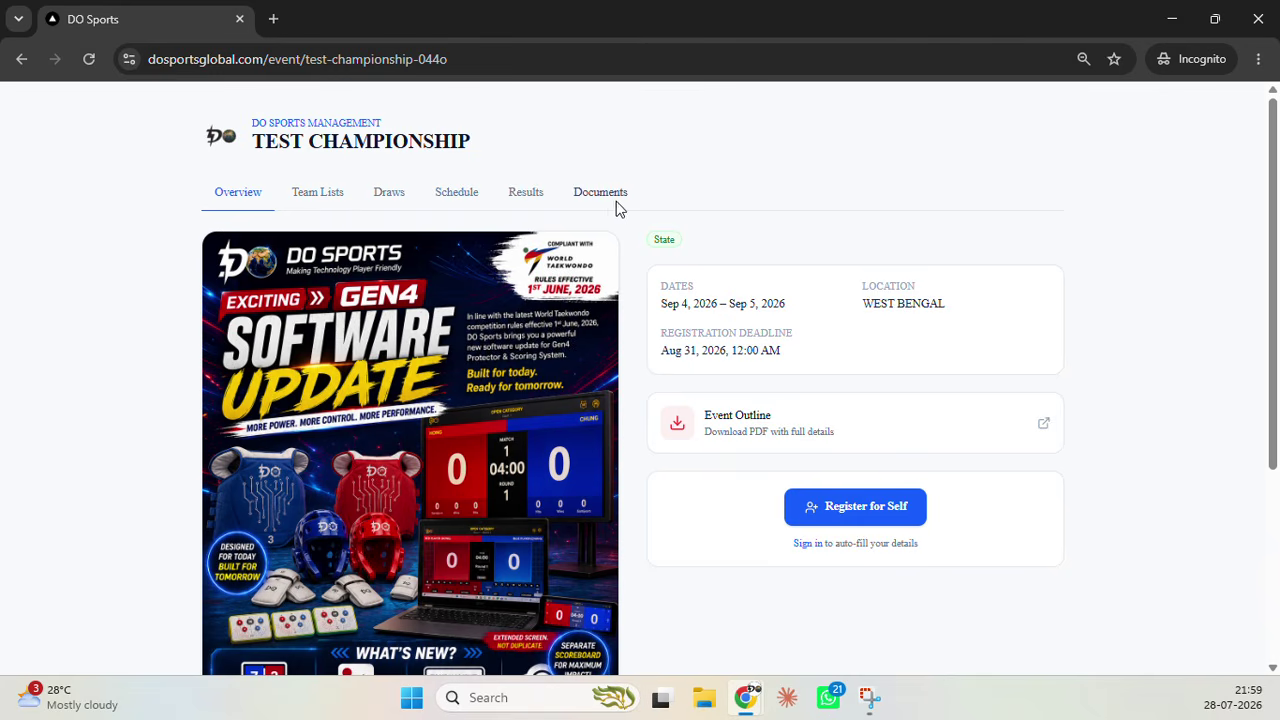
pyautogui.click(316, 198)
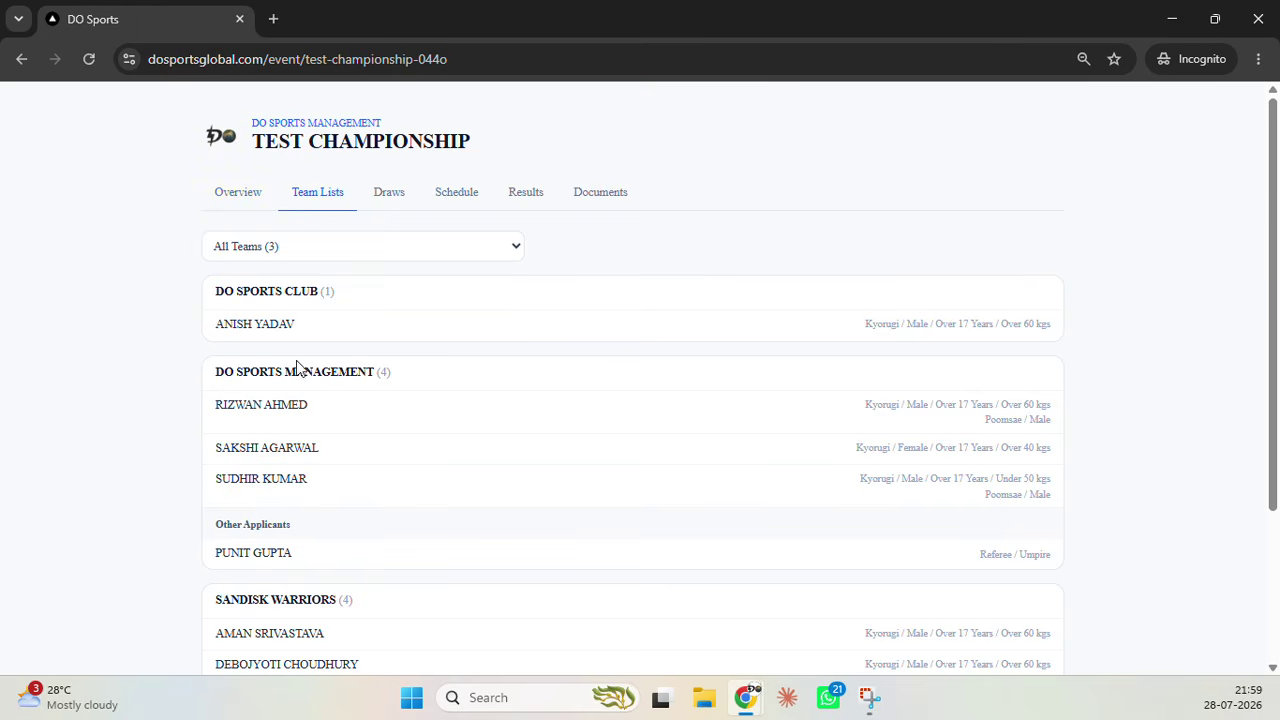
pyautogui.scroll(-2, 285, 313)
# Filter Team Lists to SANDISK WARRIORS, view the Over 60 kgs bracket, then the empty Schedule
pyautogui.scroll(3, 289, 409)
pyautogui.click(337, 250)
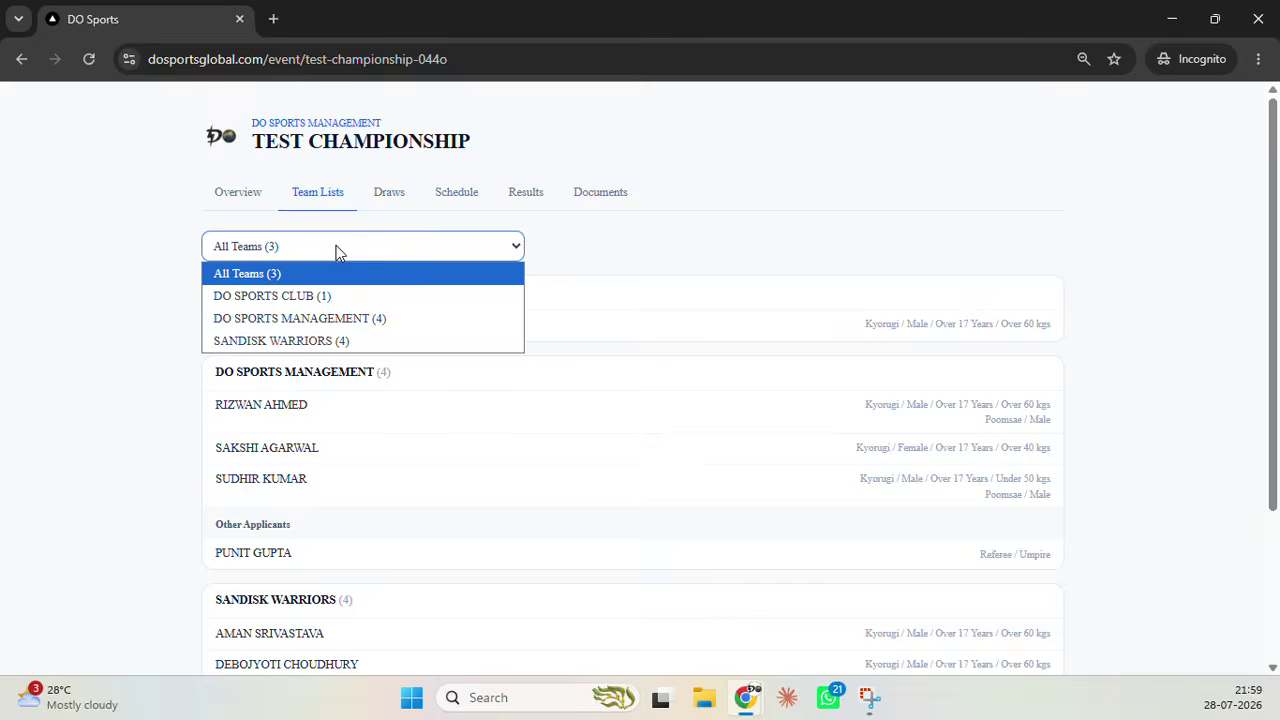
pyautogui.click(334, 340)
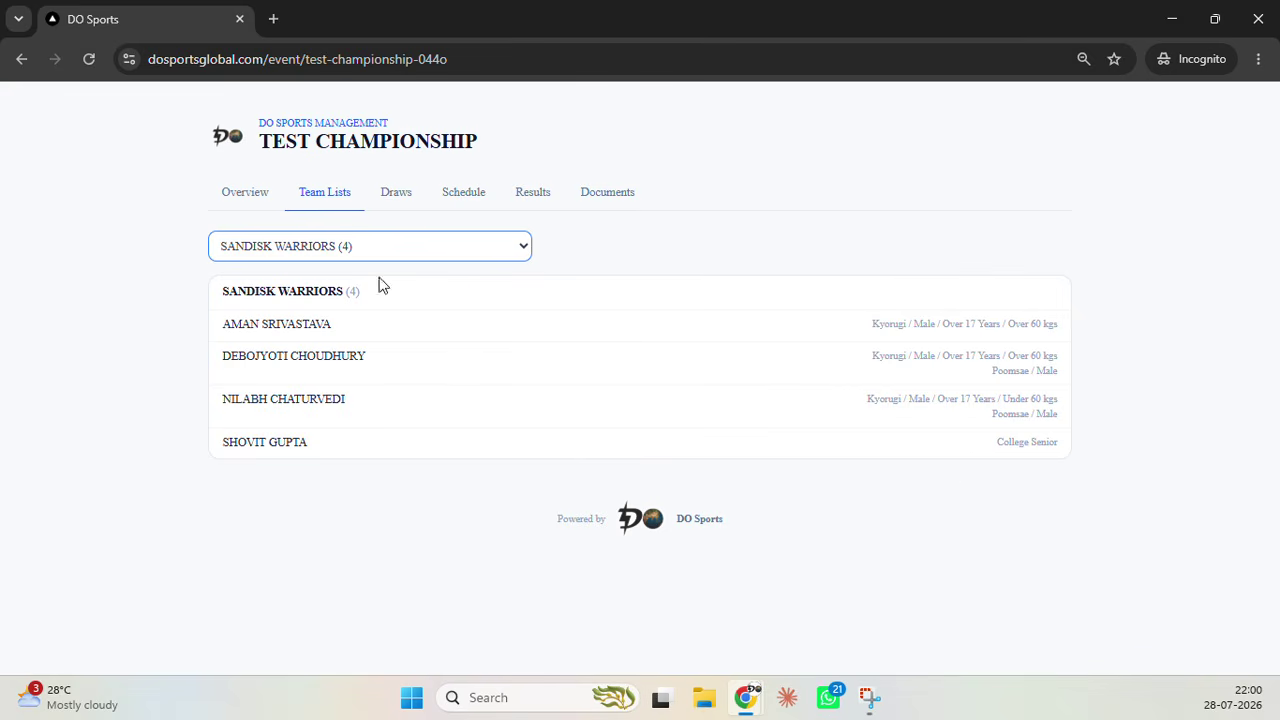
pyautogui.click(406, 197)
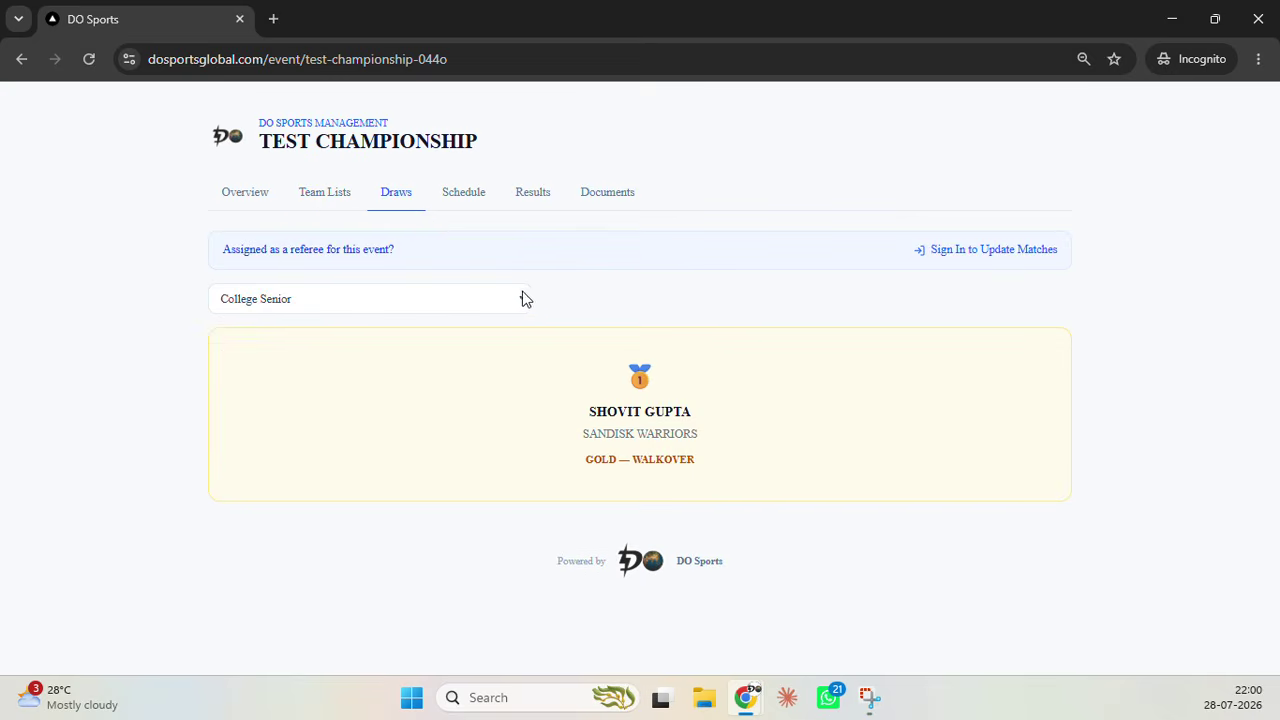
pyautogui.click(521, 298)
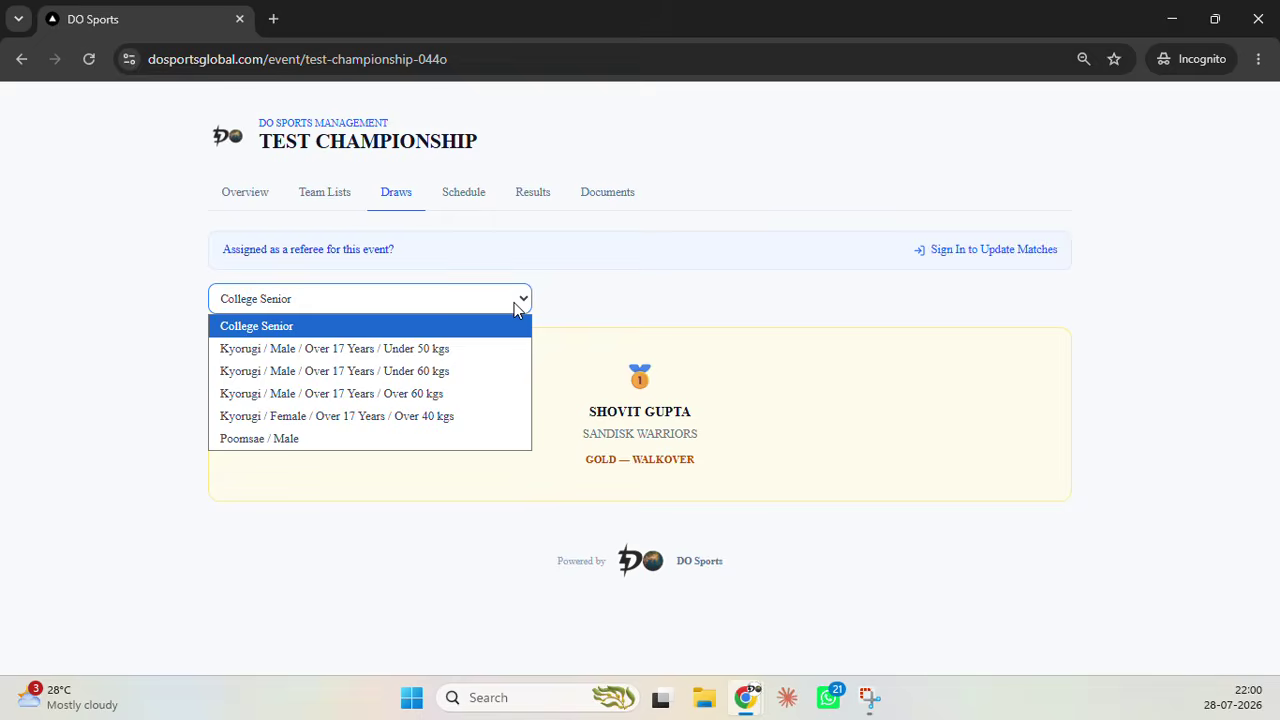
pyautogui.click(428, 400)
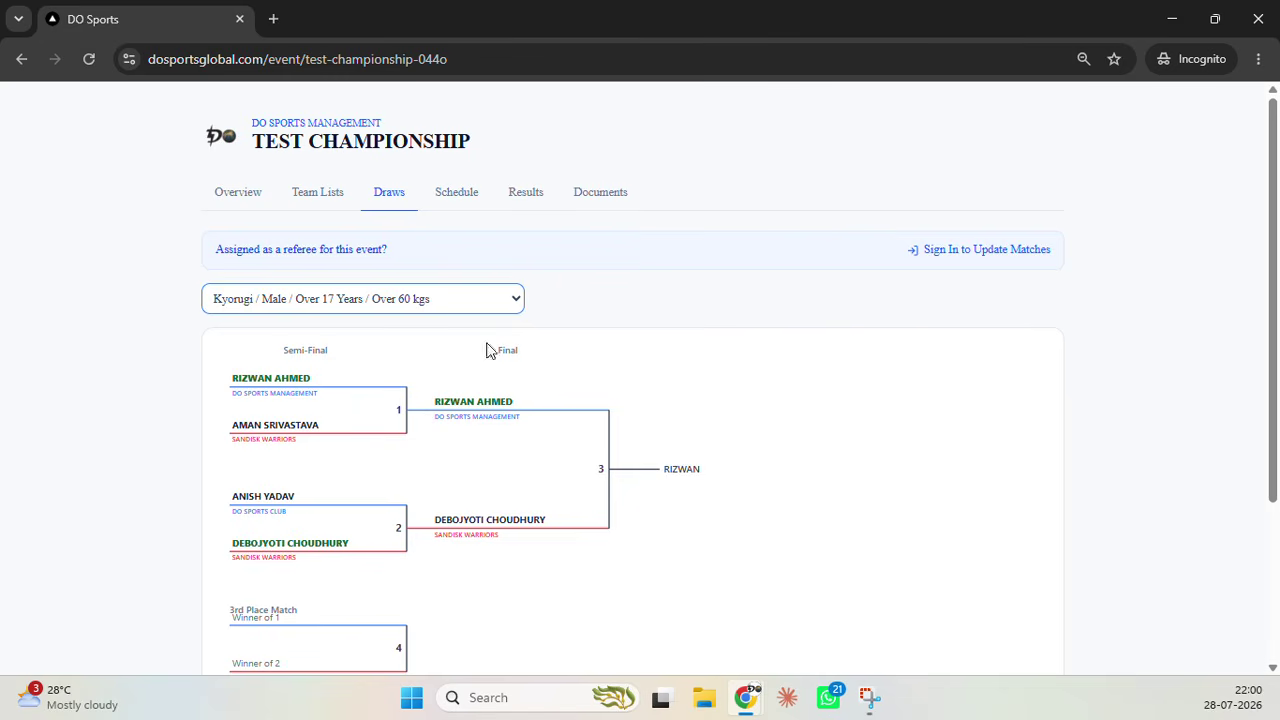
pyautogui.click(456, 192)
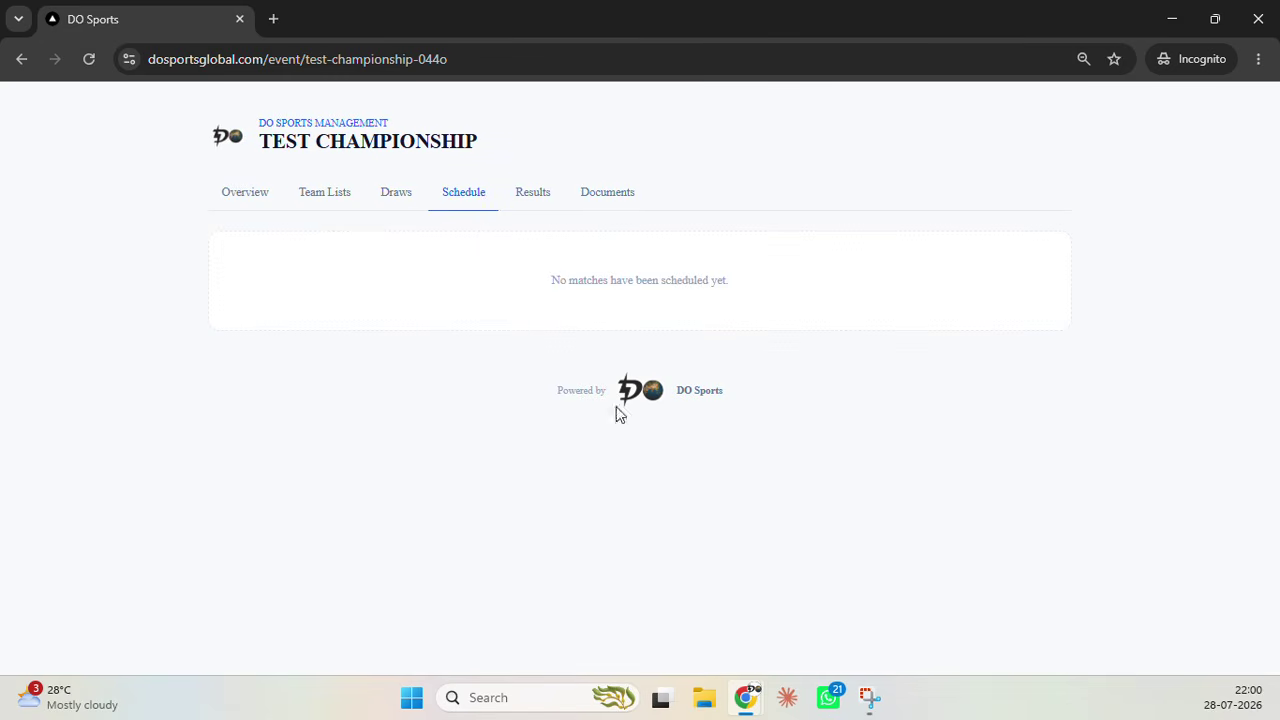
# Review the public Results standings and Documents lookup, then switch back to the admin overview
pyautogui.click(546, 200)
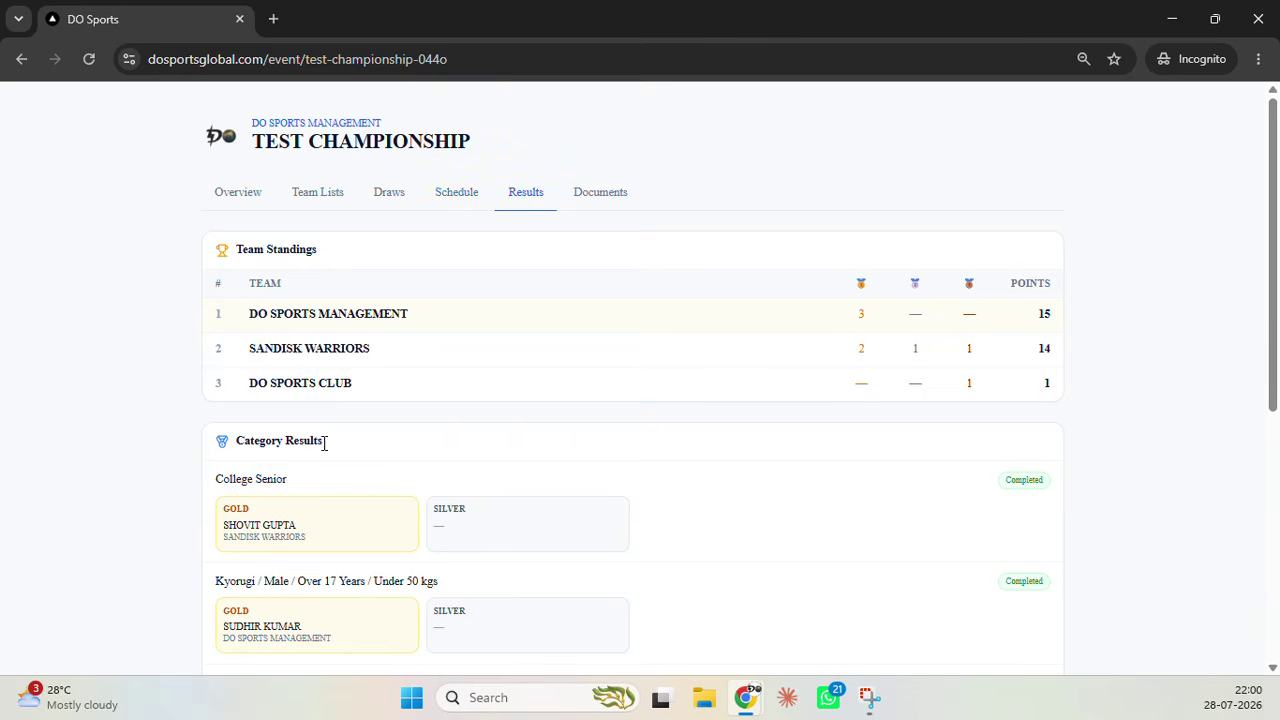
pyautogui.scroll(-3, 346, 447)
pyautogui.scroll(3, 346, 447)
pyautogui.scroll(-5, 152, 441)
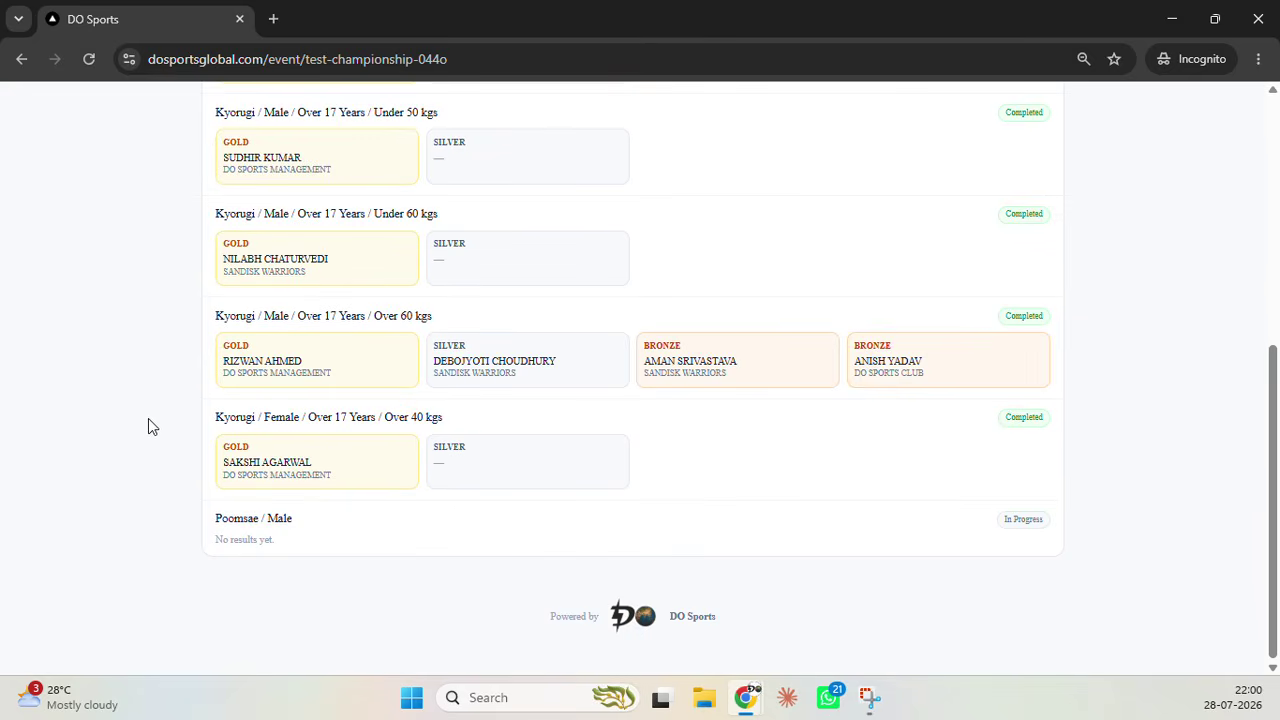
pyautogui.scroll(1, 135, 420)
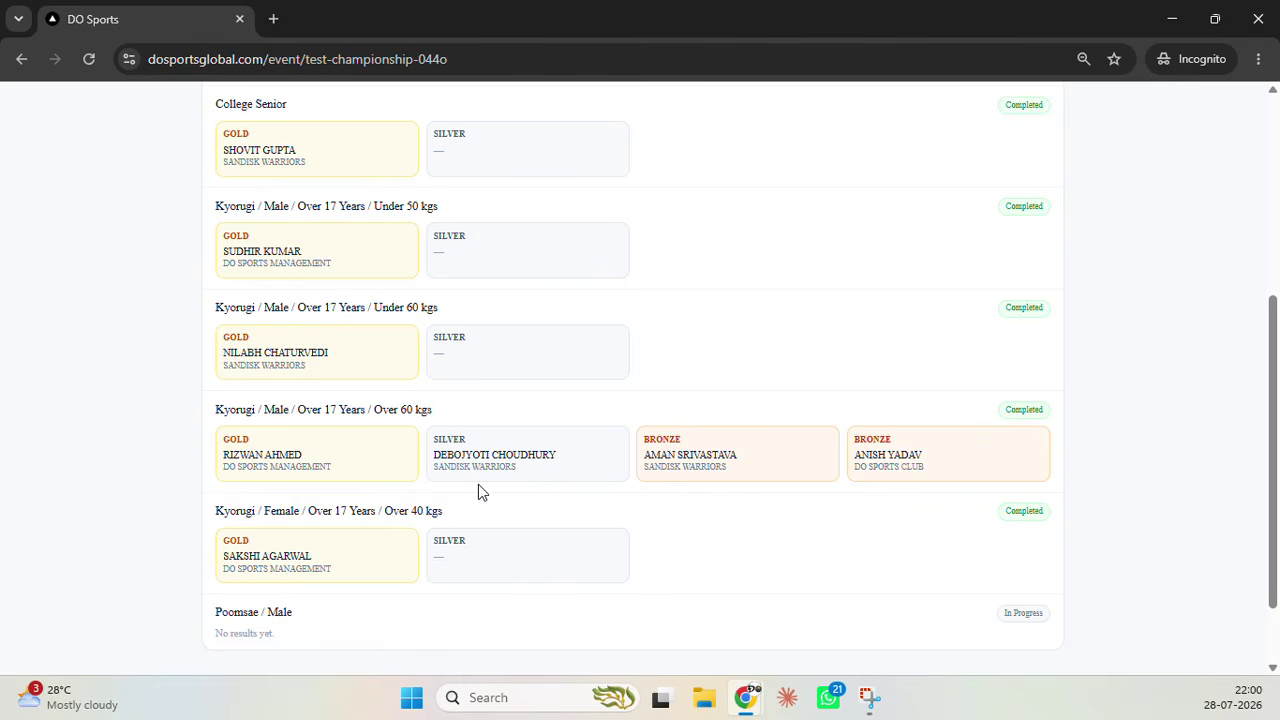
pyautogui.scroll(2, 512, 510)
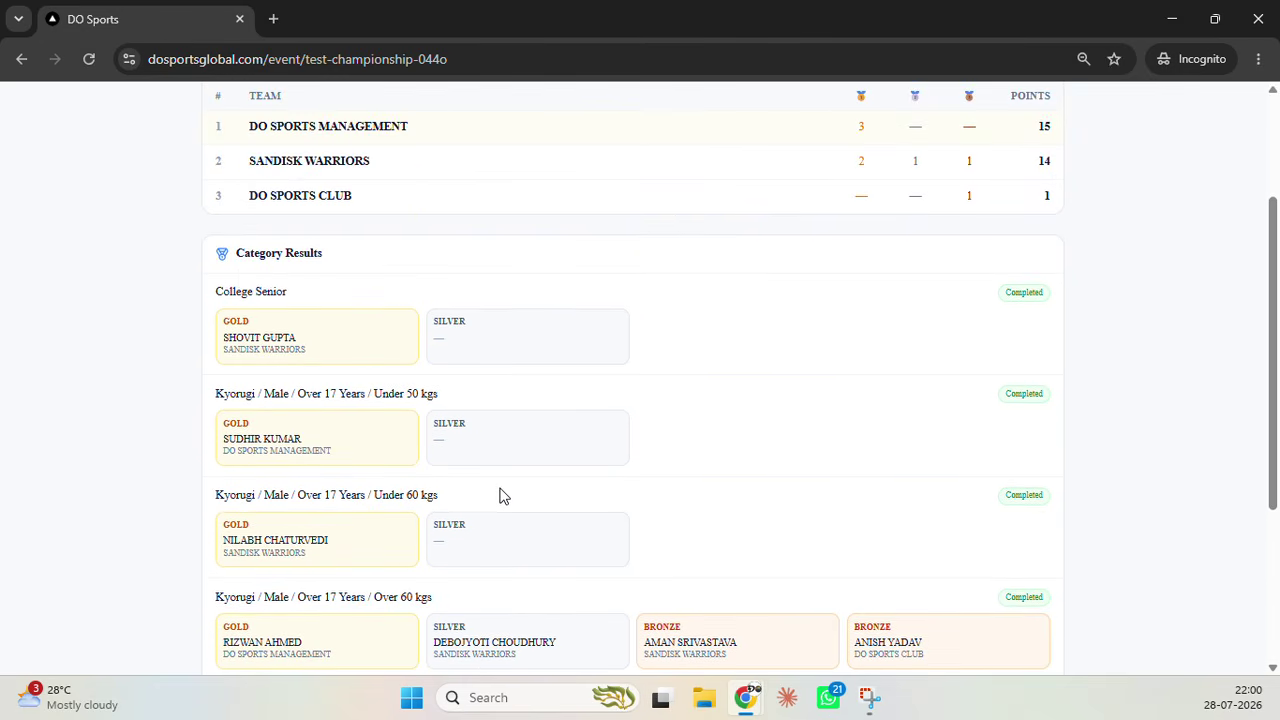
pyautogui.scroll(-2, 500, 494)
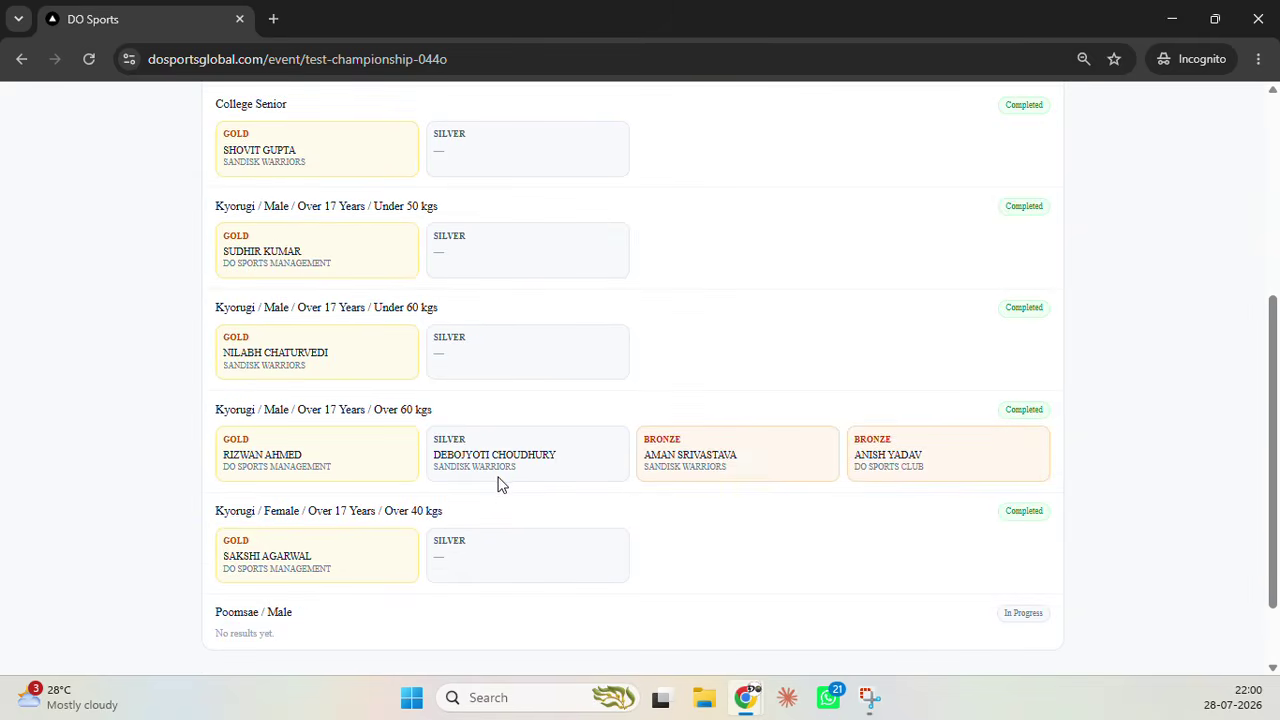
pyautogui.scroll(4, 497, 486)
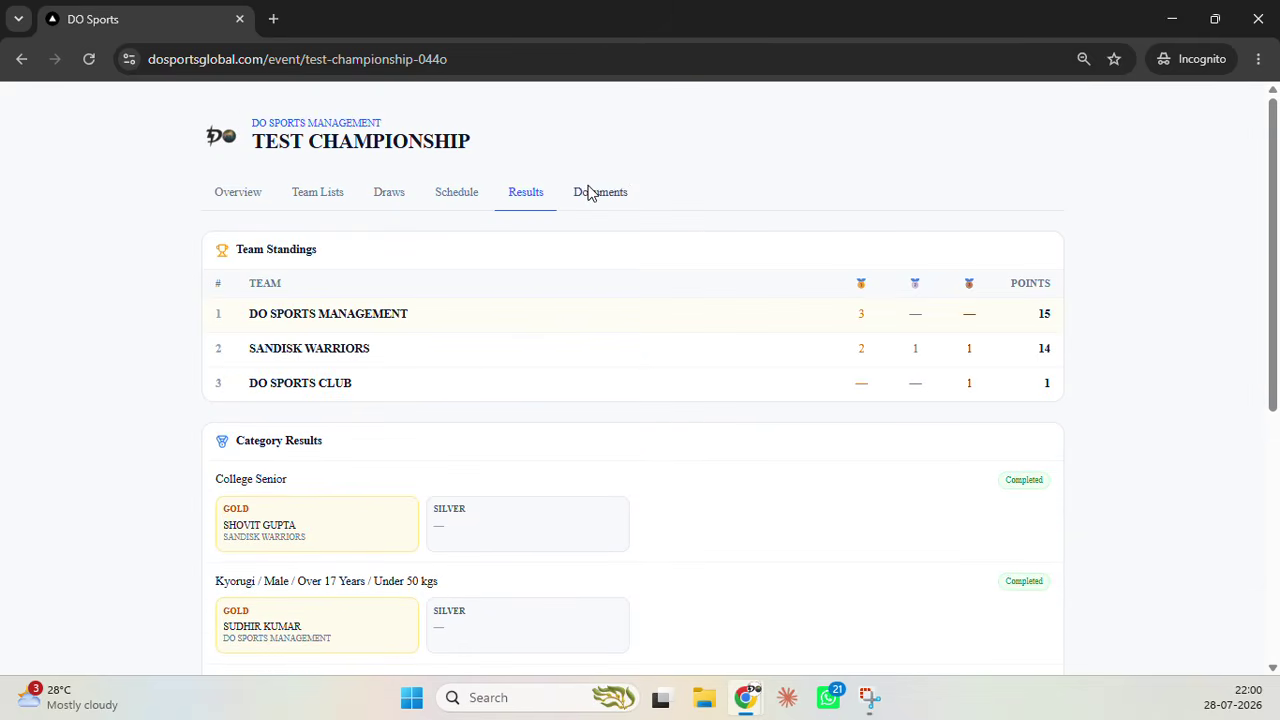
pyautogui.click(600, 192)
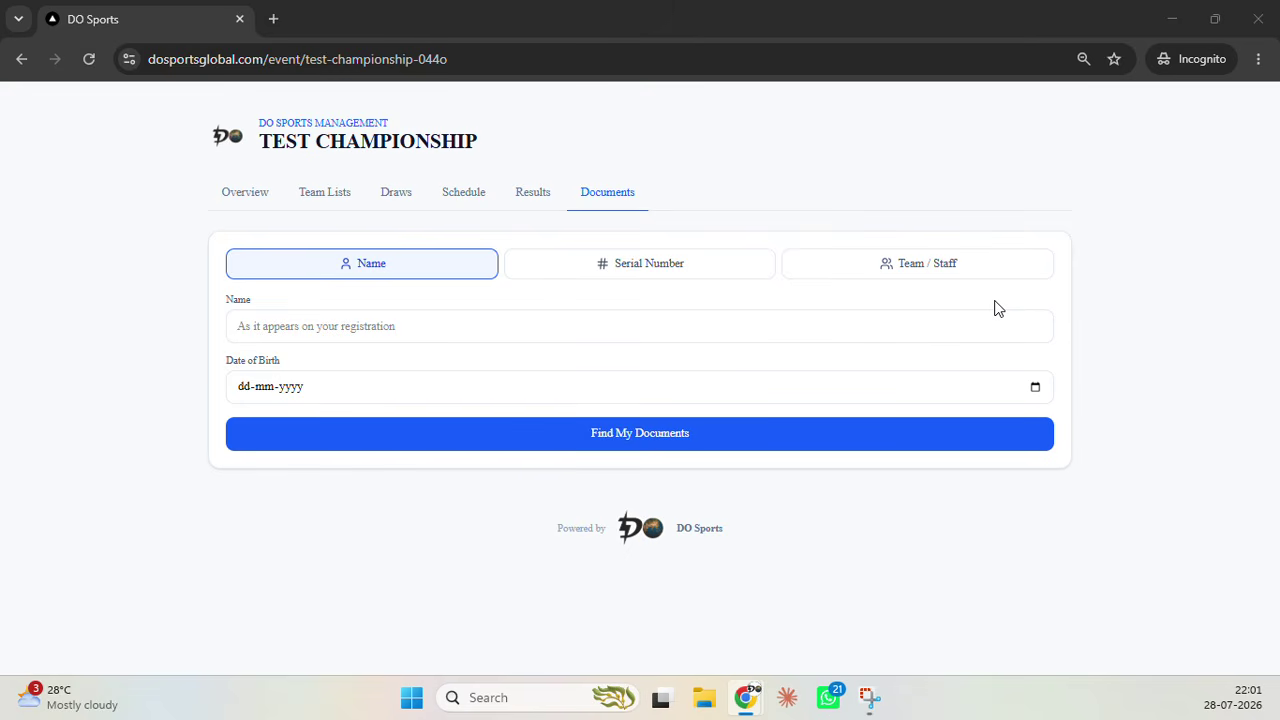
pyautogui.hotkey('alt', 'Tab')
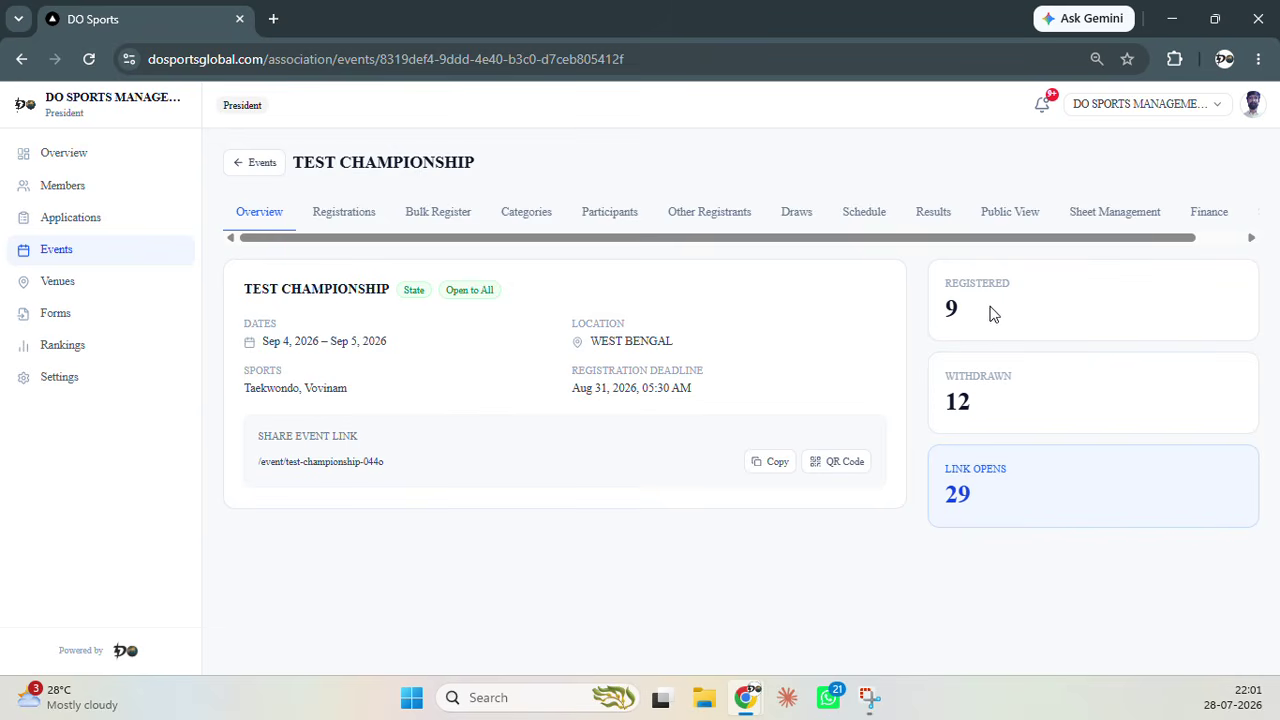
# Regenerate the Kyorugi Male Over 17 Years Over 60 kgs draw, confirming its results are cleared
pyautogui.click(792, 216)
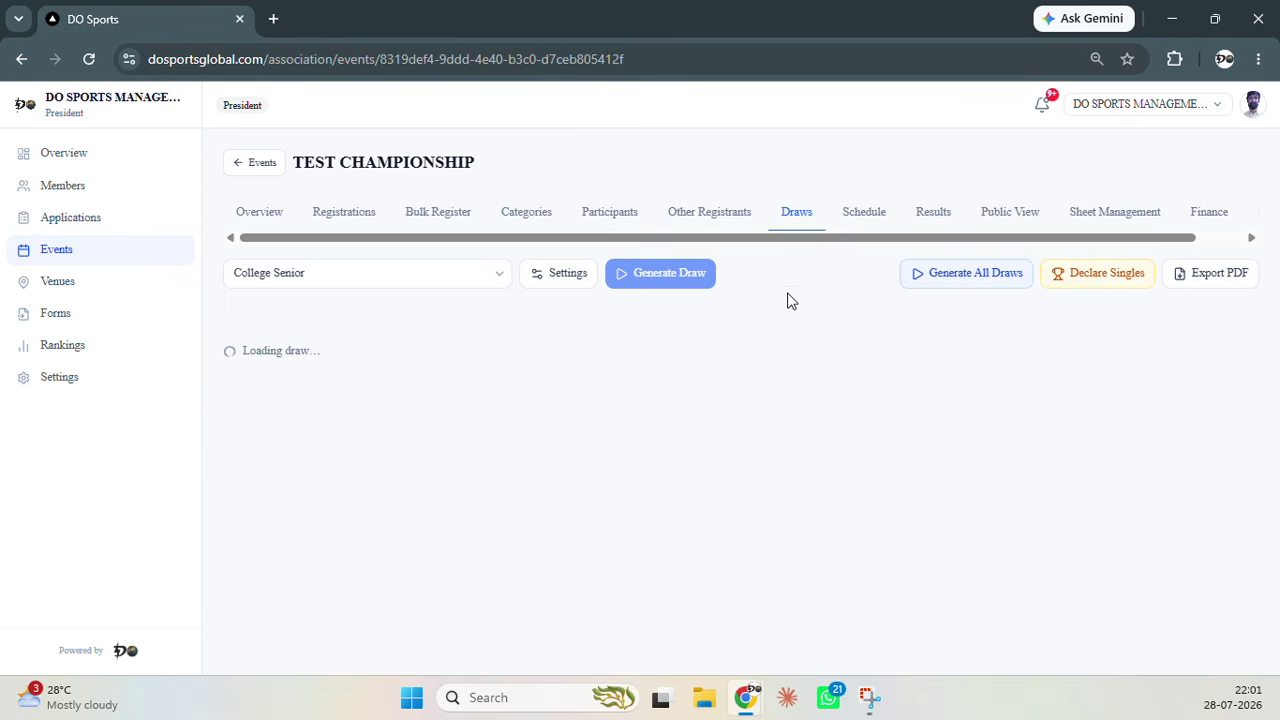
pyautogui.click(496, 279)
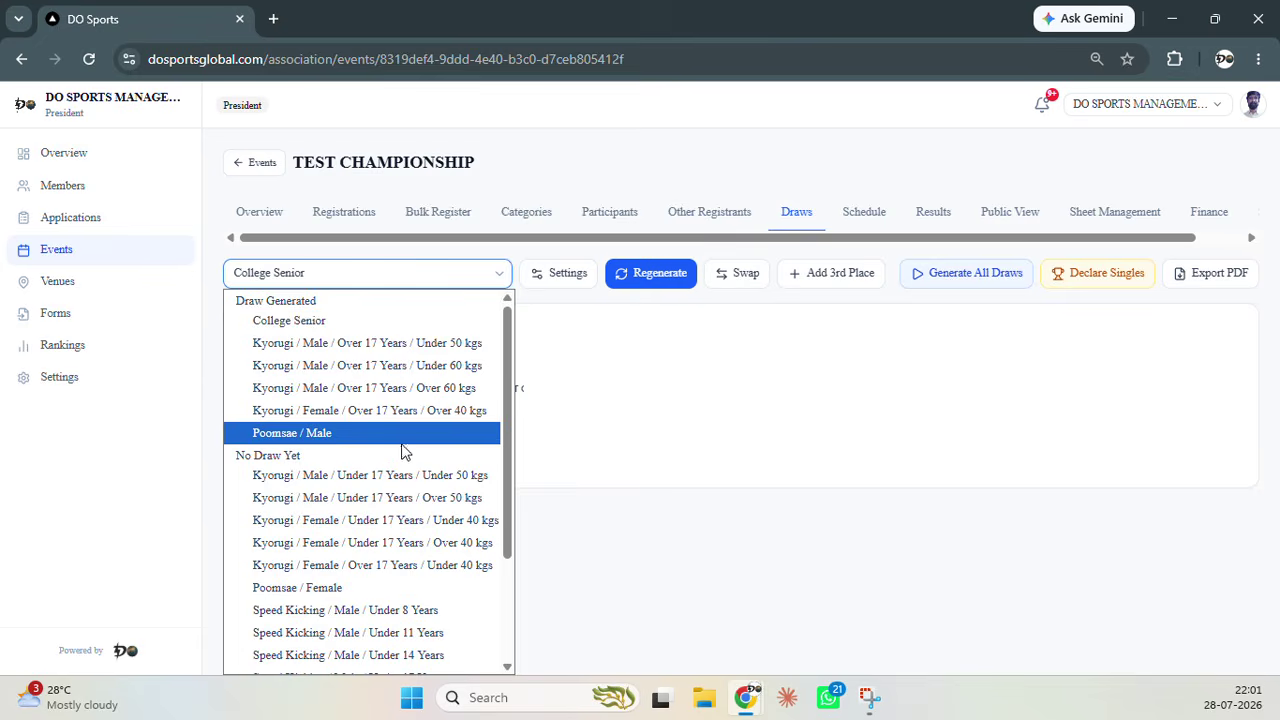
pyautogui.click(423, 388)
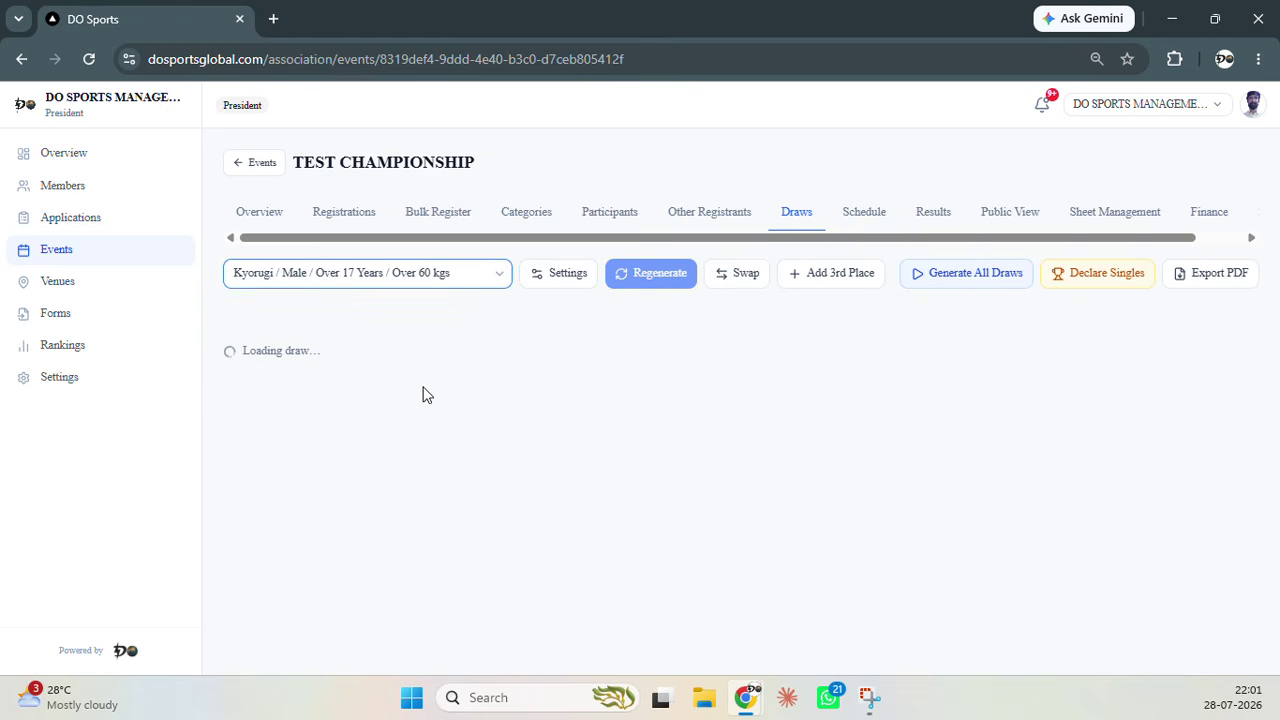
pyautogui.click(657, 281)
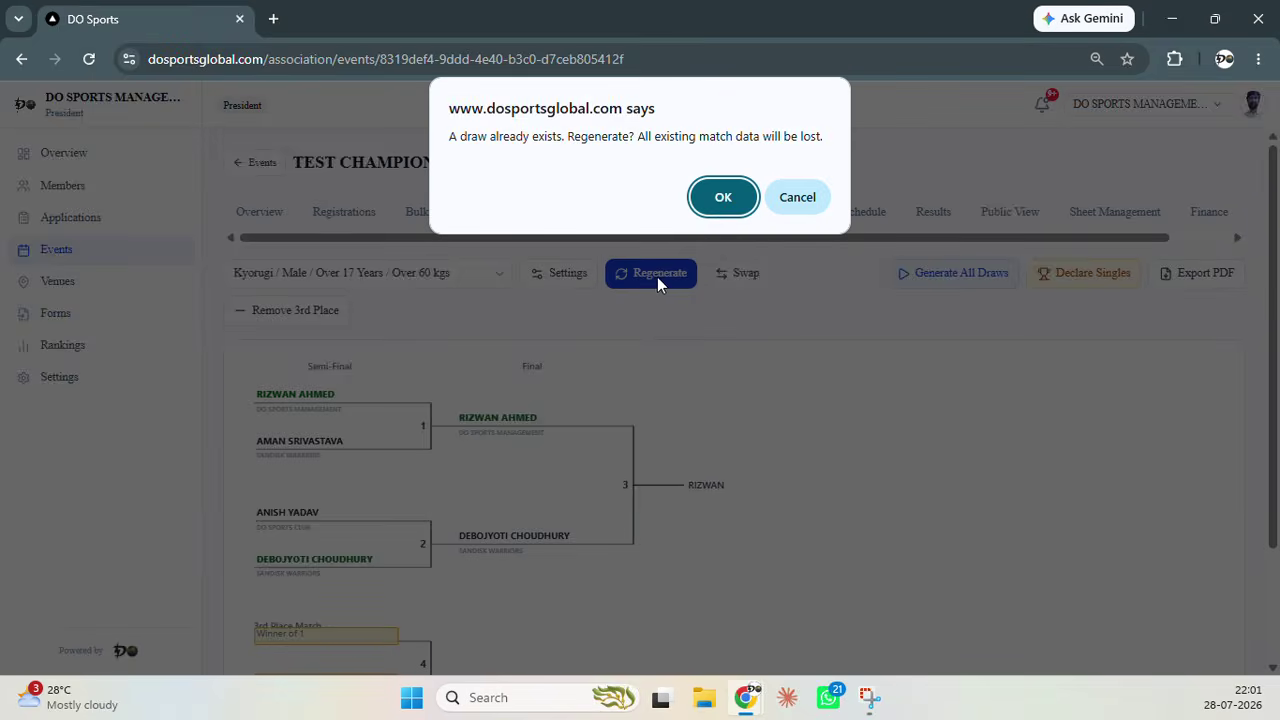
pyautogui.click(723, 200)
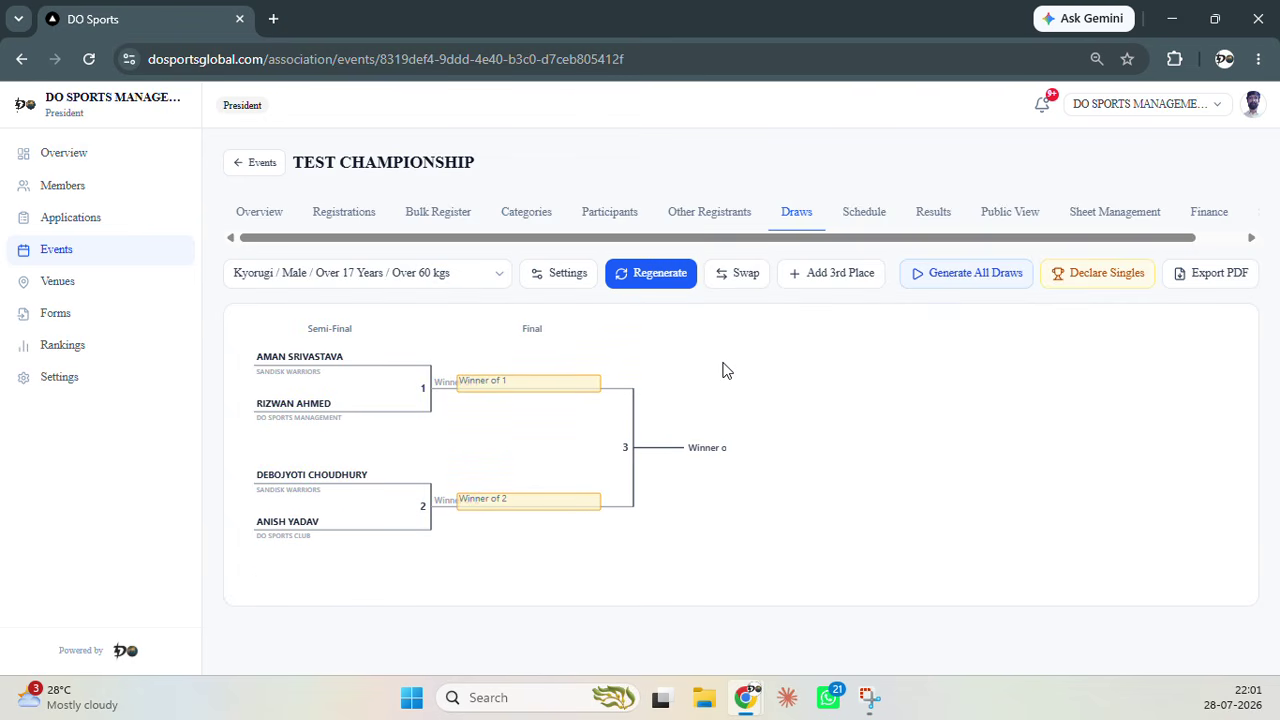
pyautogui.hotkey('alt', 'Tab')
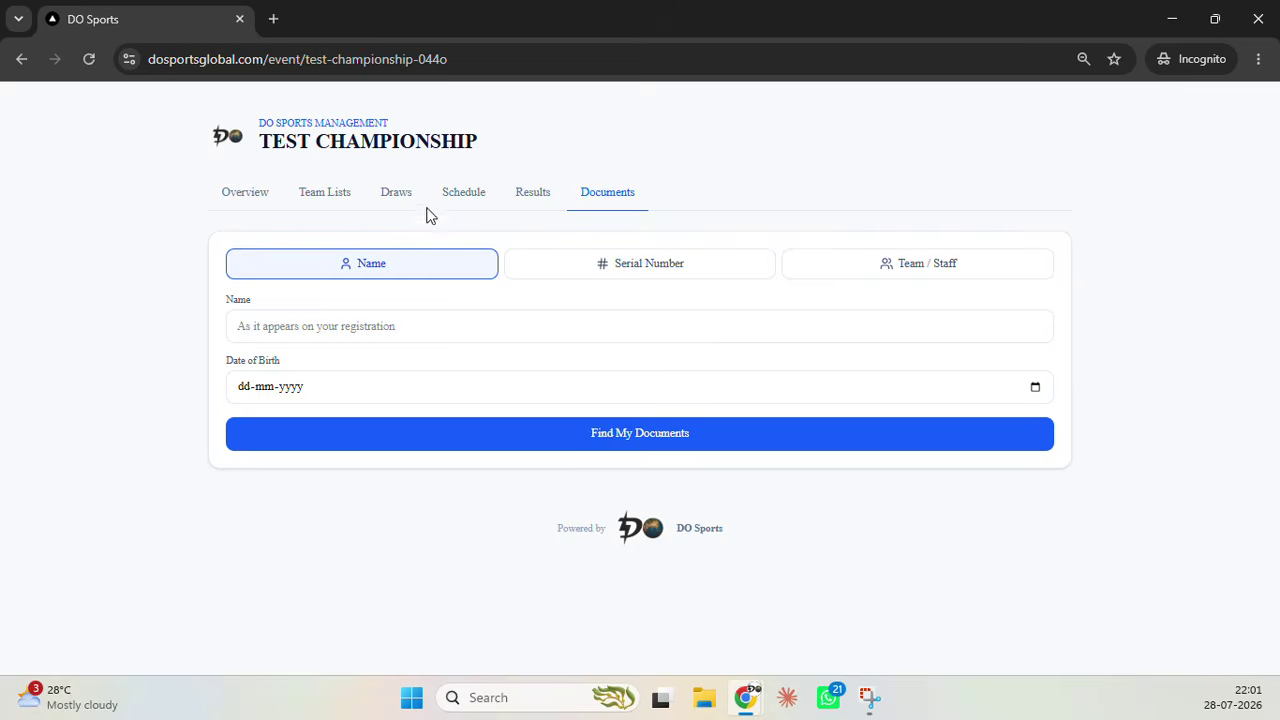
# Reload the public championship page and show its Draws tab
pyautogui.click(398, 194)
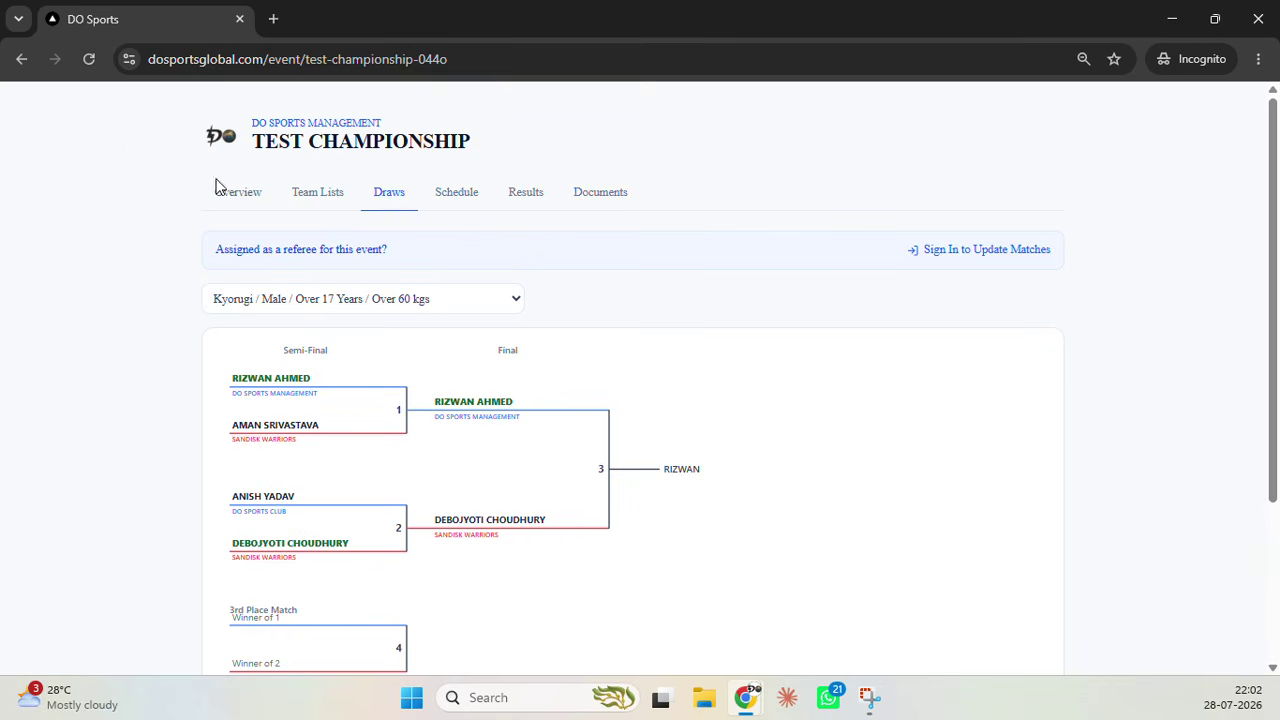
pyautogui.click(88, 59)
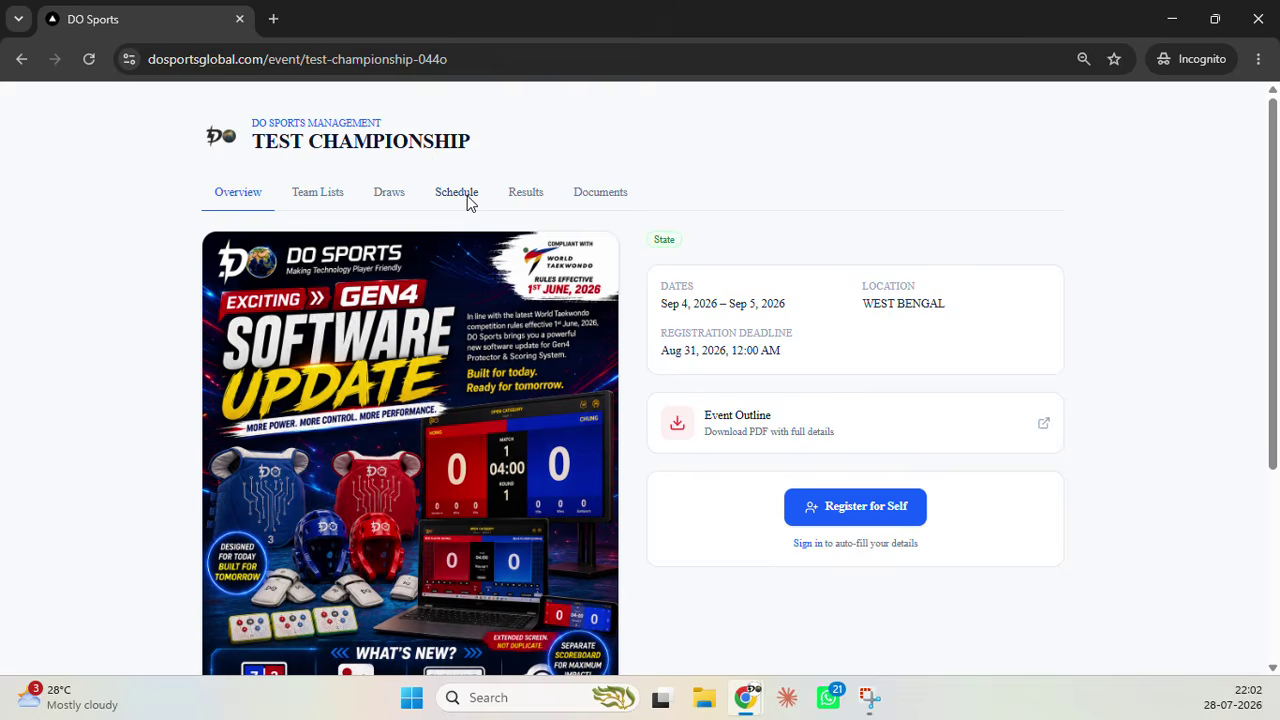
pyautogui.click(396, 200)
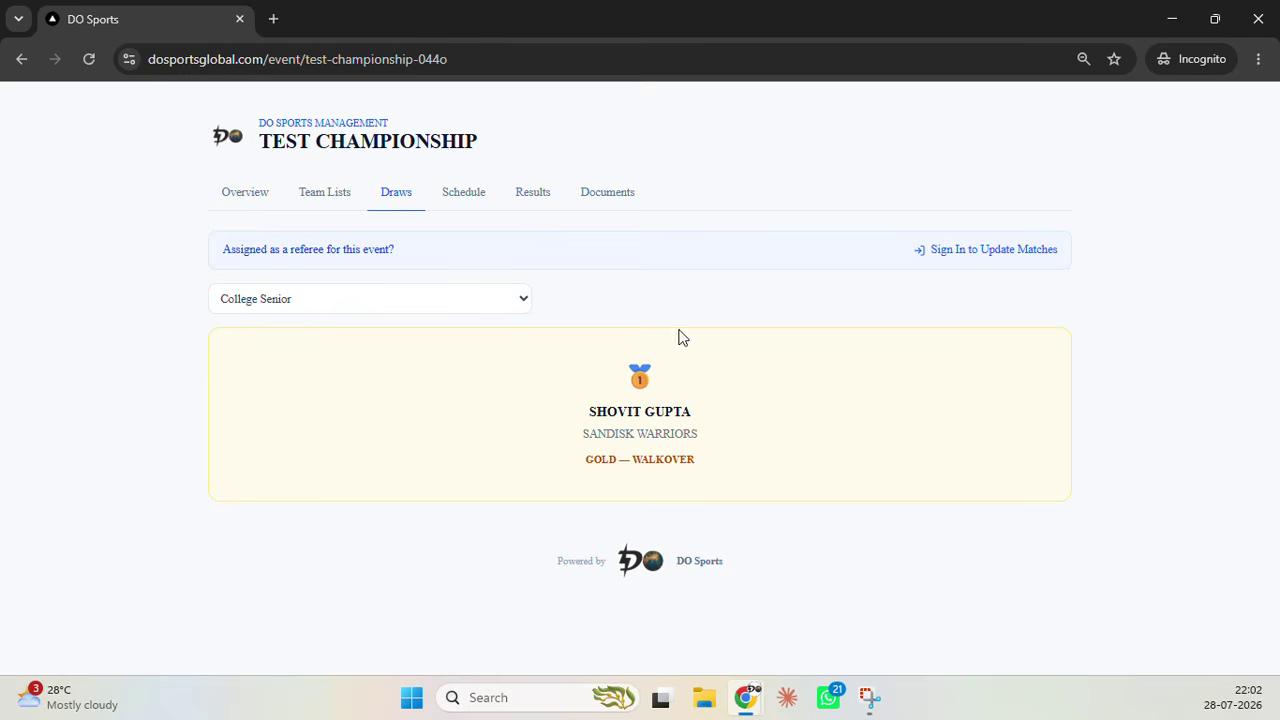
# Sign in with the saved referee login to update matches, and bring up the category list
pyautogui.click(993, 250)
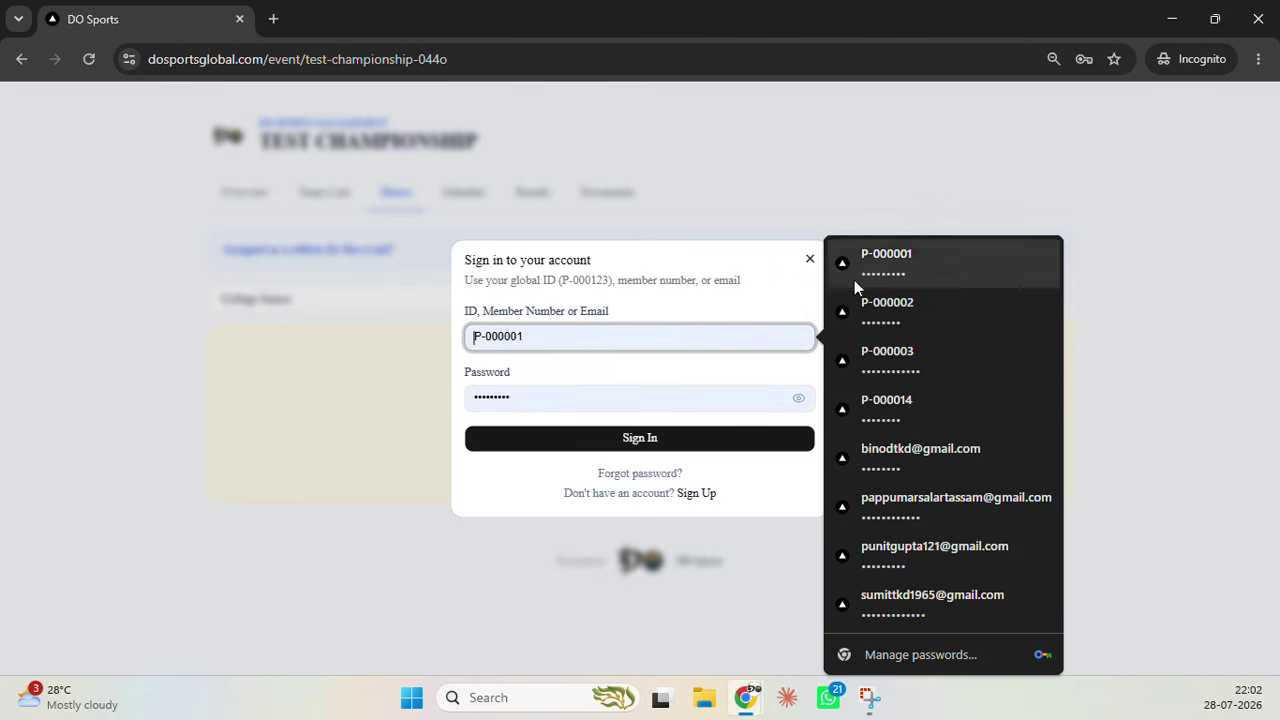
pyautogui.click(856, 276)
pyautogui.click(631, 436)
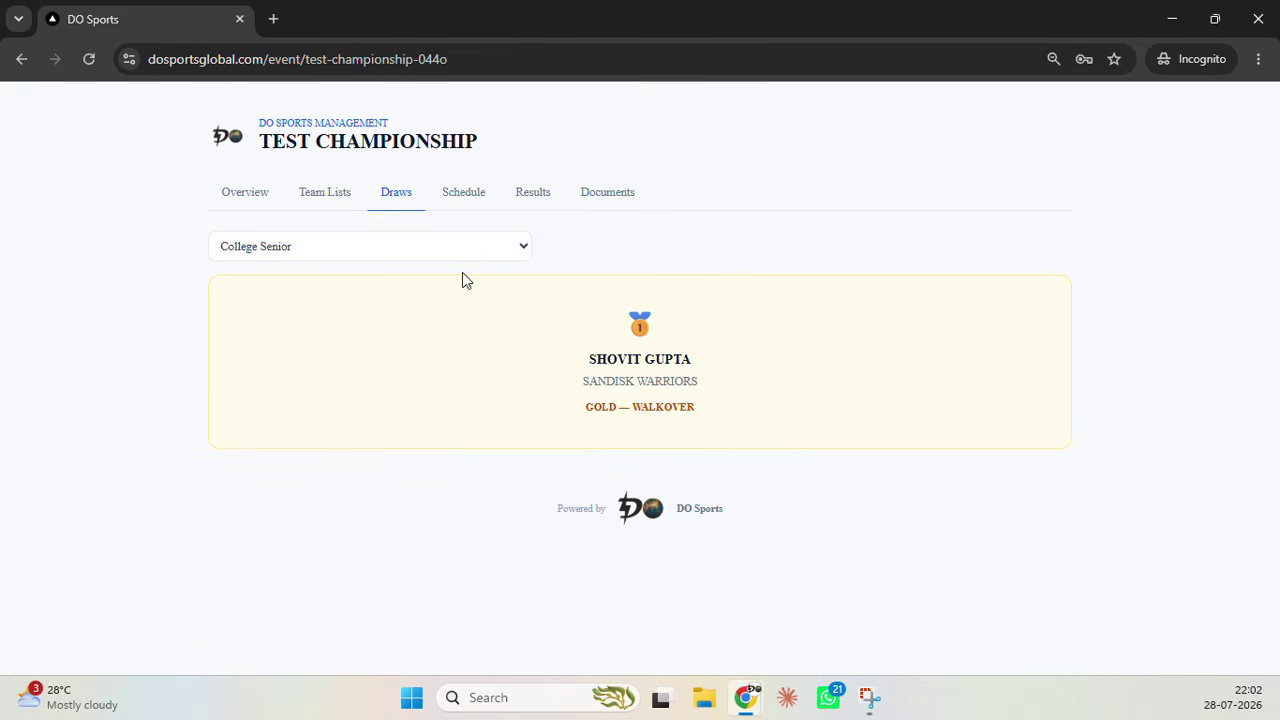
pyautogui.click(440, 248)
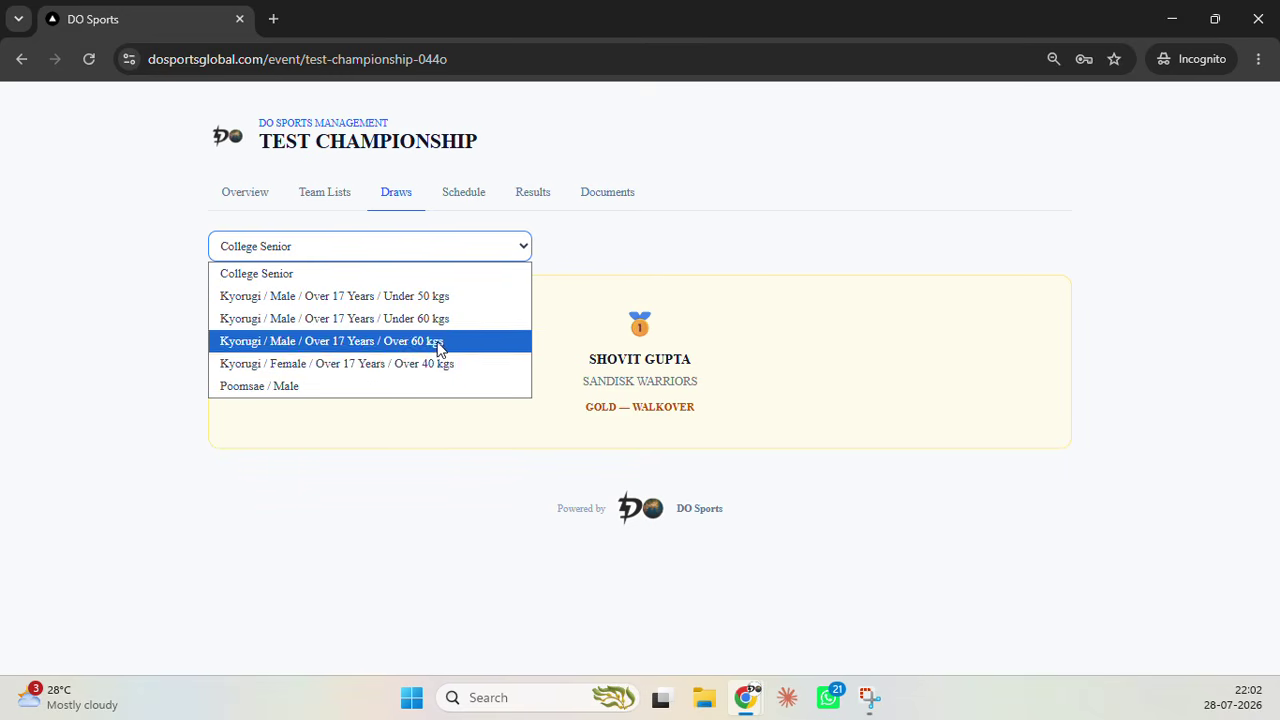
# In Kyorugi Male Over 60 kgs, record the second athlete winning M1 and the first winning final M3
pyautogui.click(438, 341)
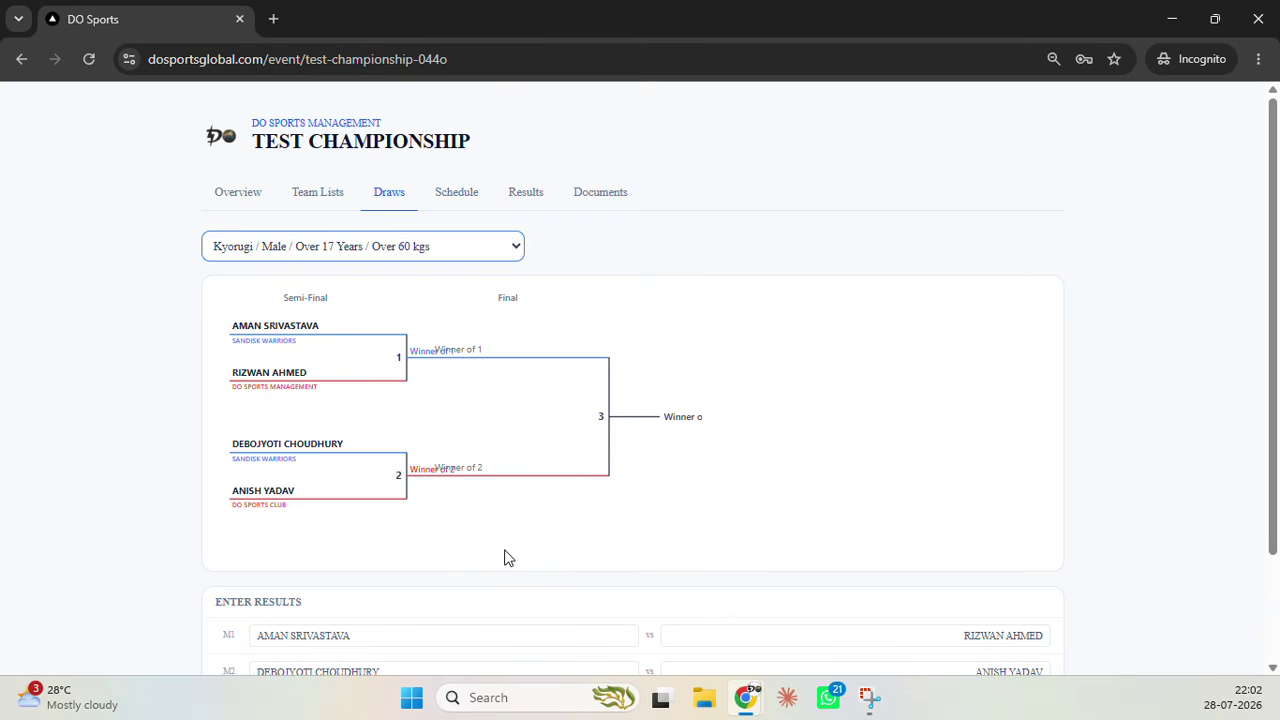
pyautogui.scroll(-1, 520, 532)
pyautogui.scroll(-2, 520, 532)
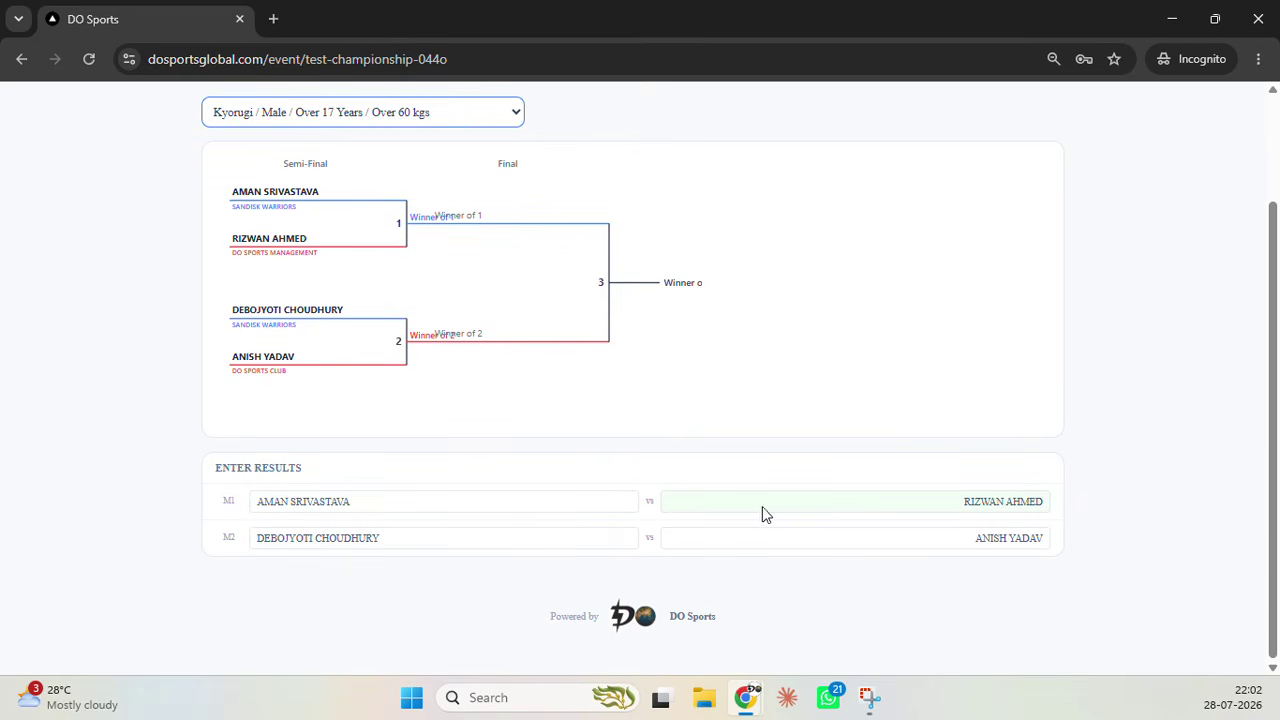
pyautogui.click(925, 508)
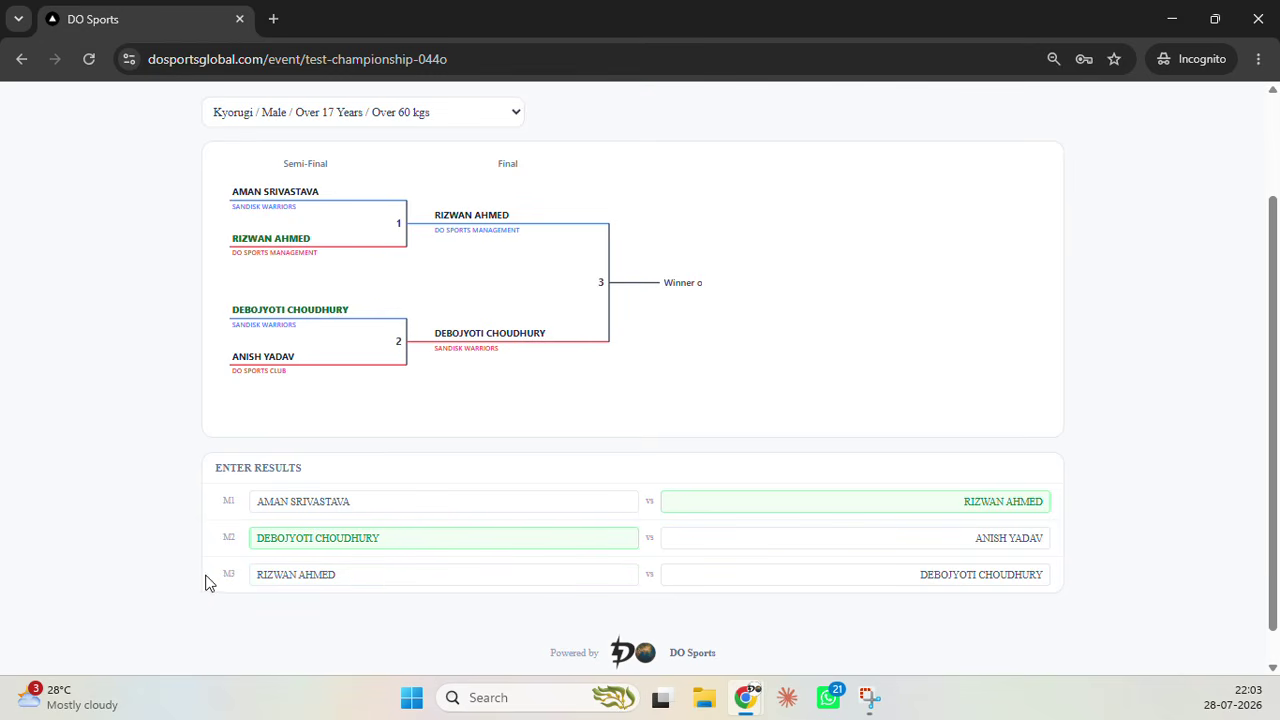
pyautogui.click(464, 578)
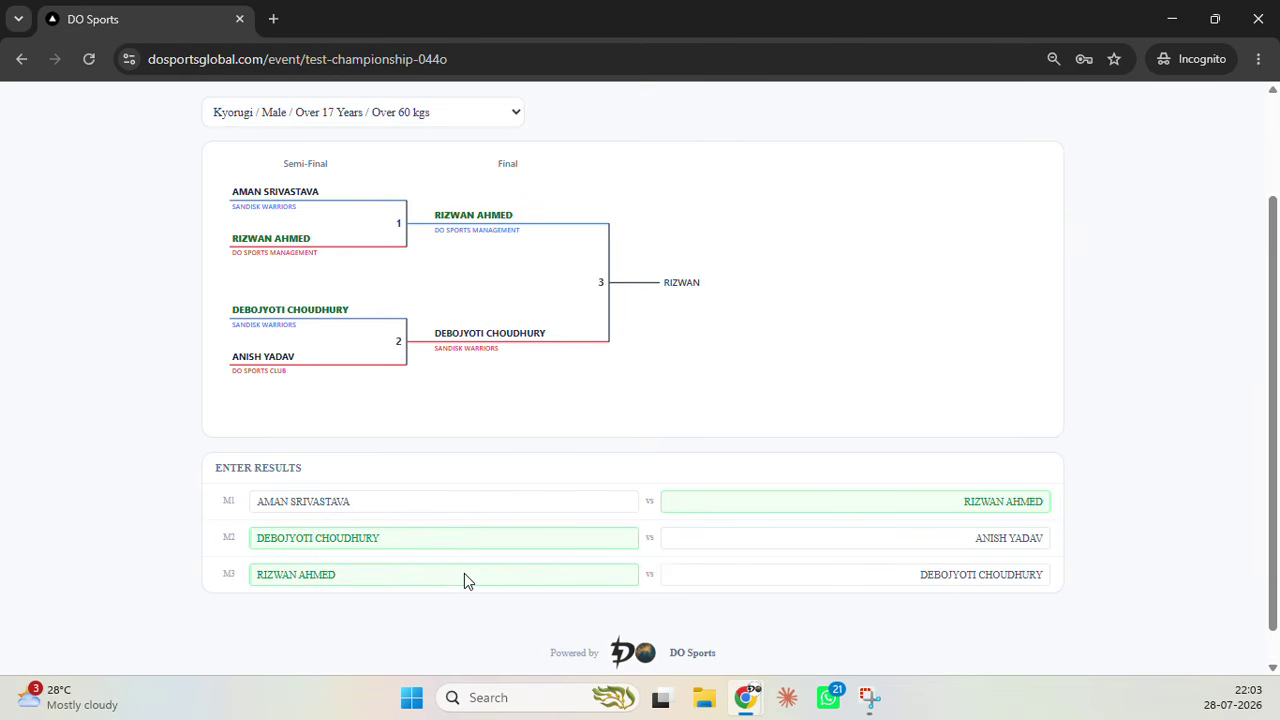
# Switch the draw to the Kyorugi Female Over 40 kgs category
pyautogui.scroll(2, 674, 314)
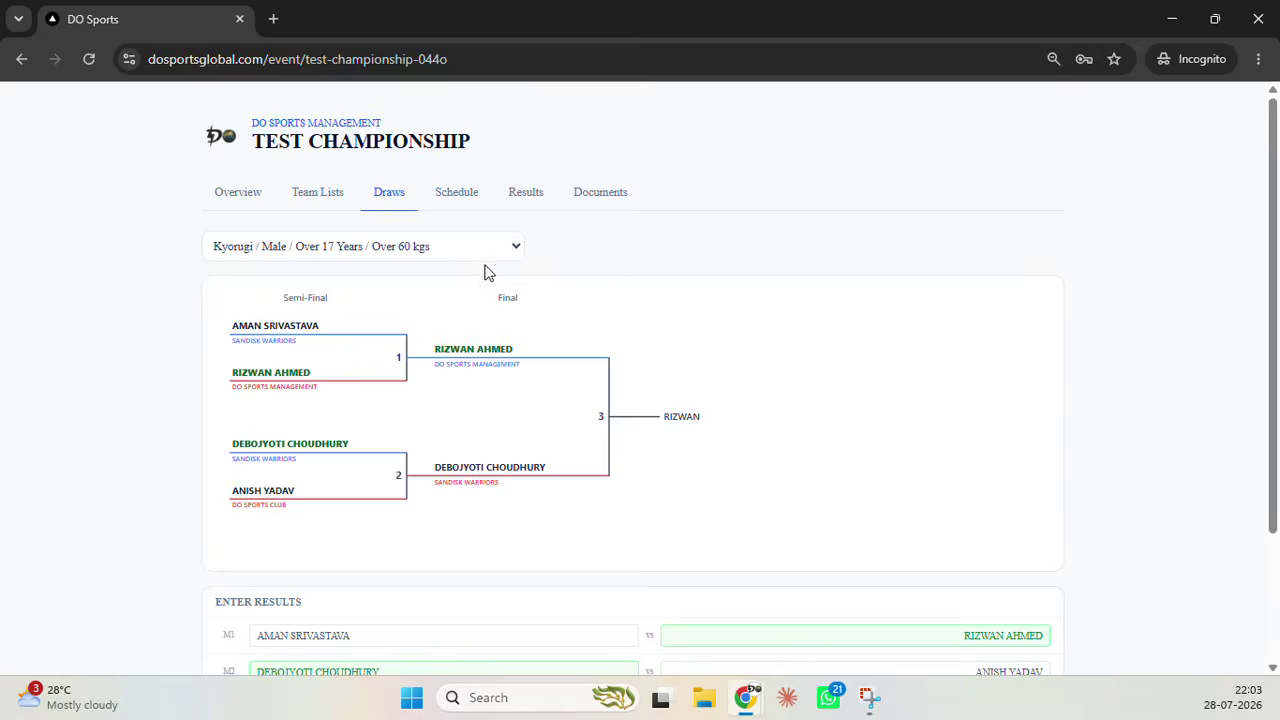
pyautogui.click(476, 251)
pyautogui.click(444, 366)
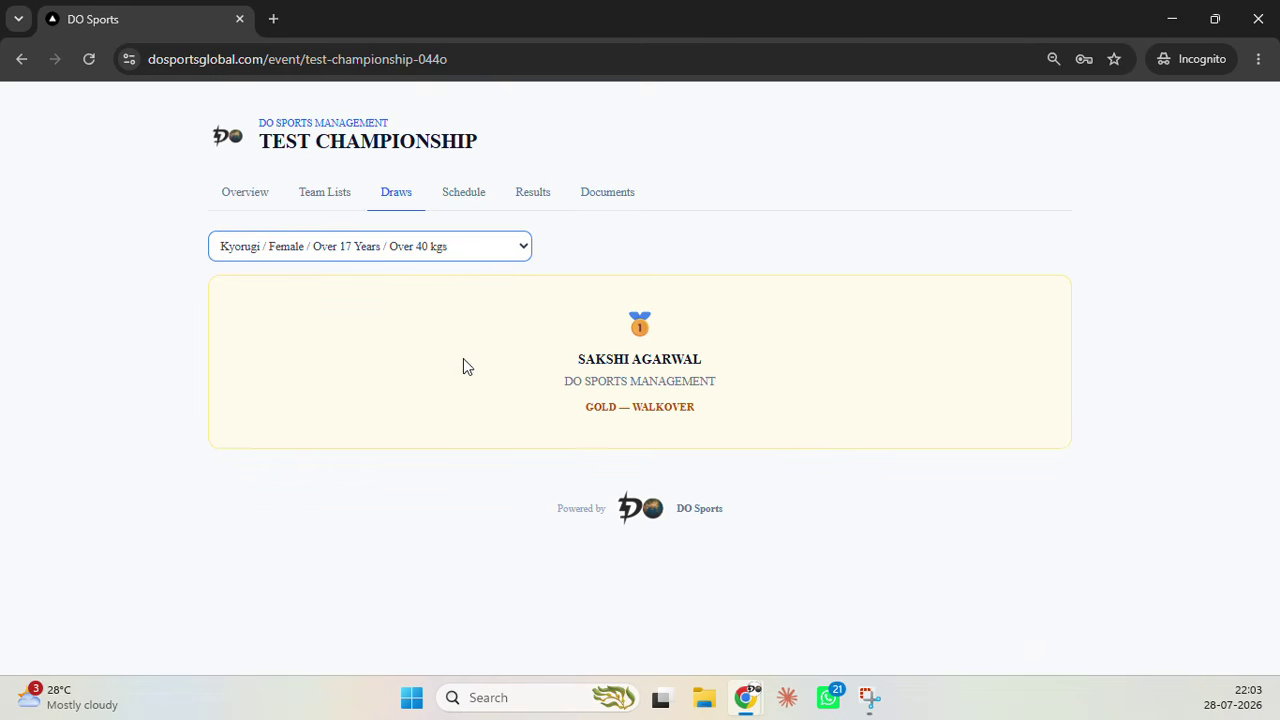
# Scroll through the event's Results tab and its category results
pyautogui.click(528, 200)
pyautogui.scroll(-3, 457, 420)
pyautogui.scroll(-1, 457, 420)
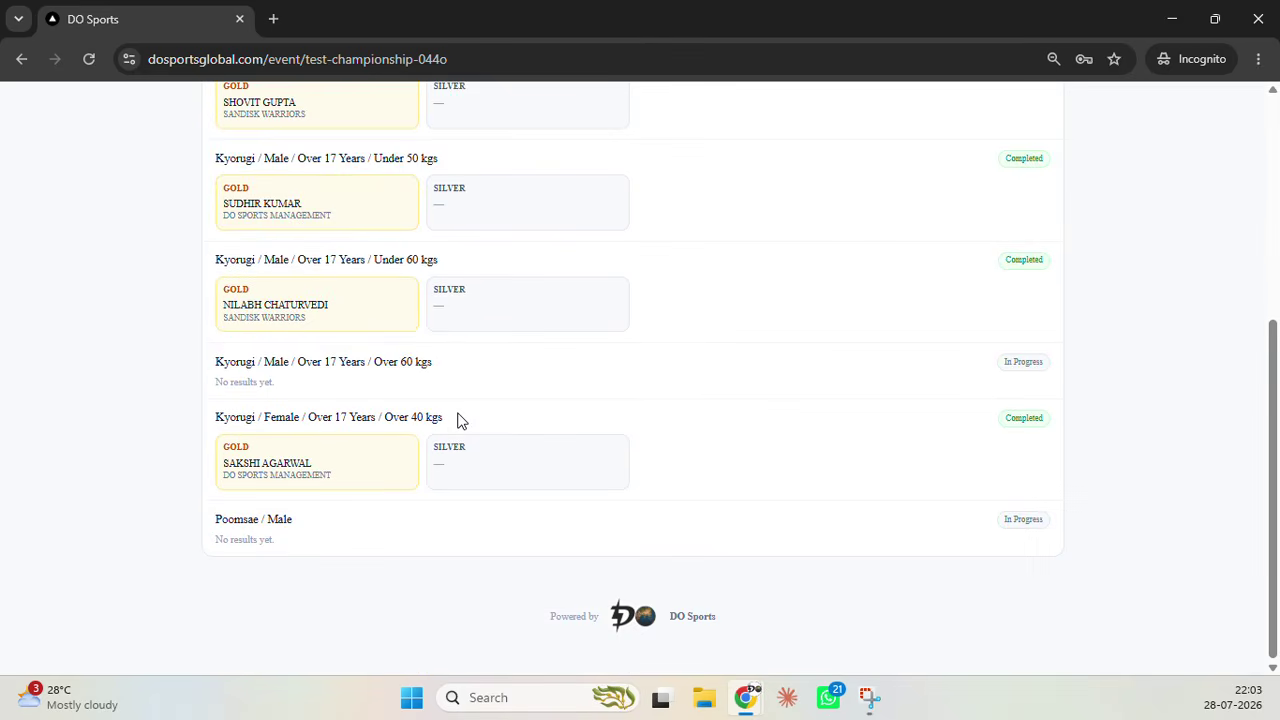
pyautogui.scroll(1, 457, 420)
pyautogui.scroll(2, 457, 420)
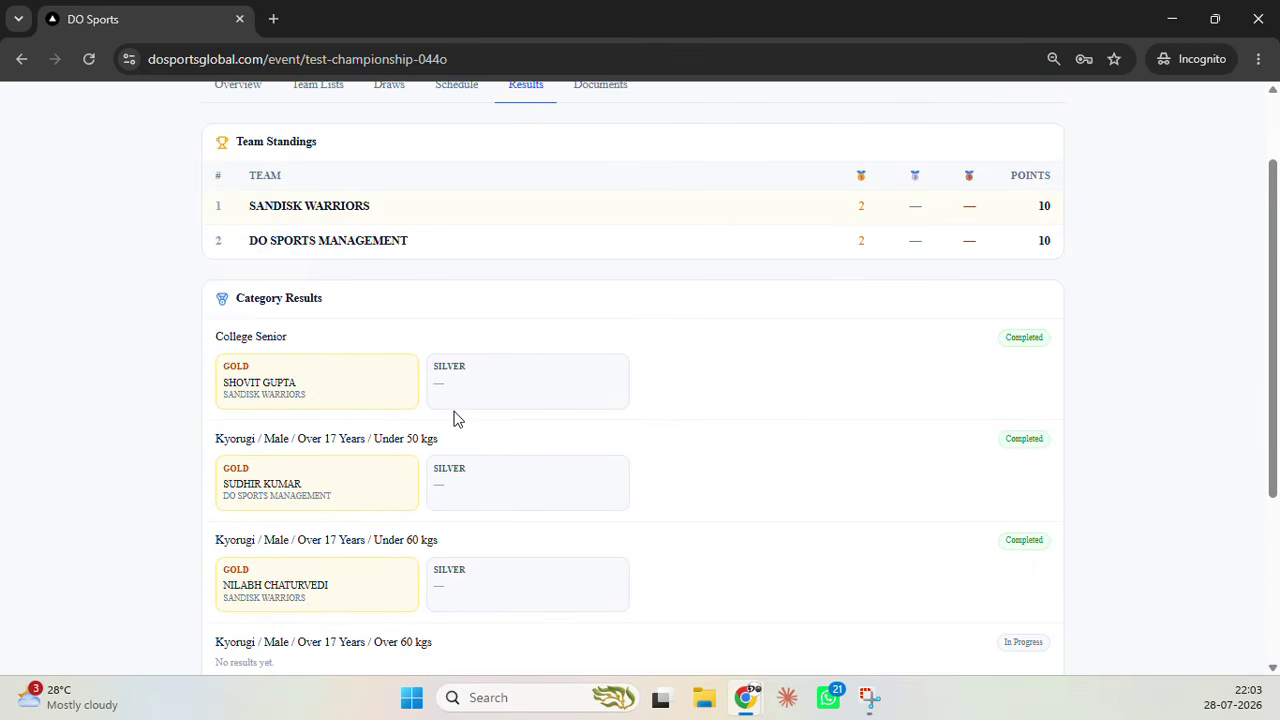
pyautogui.scroll(-3, 457, 420)
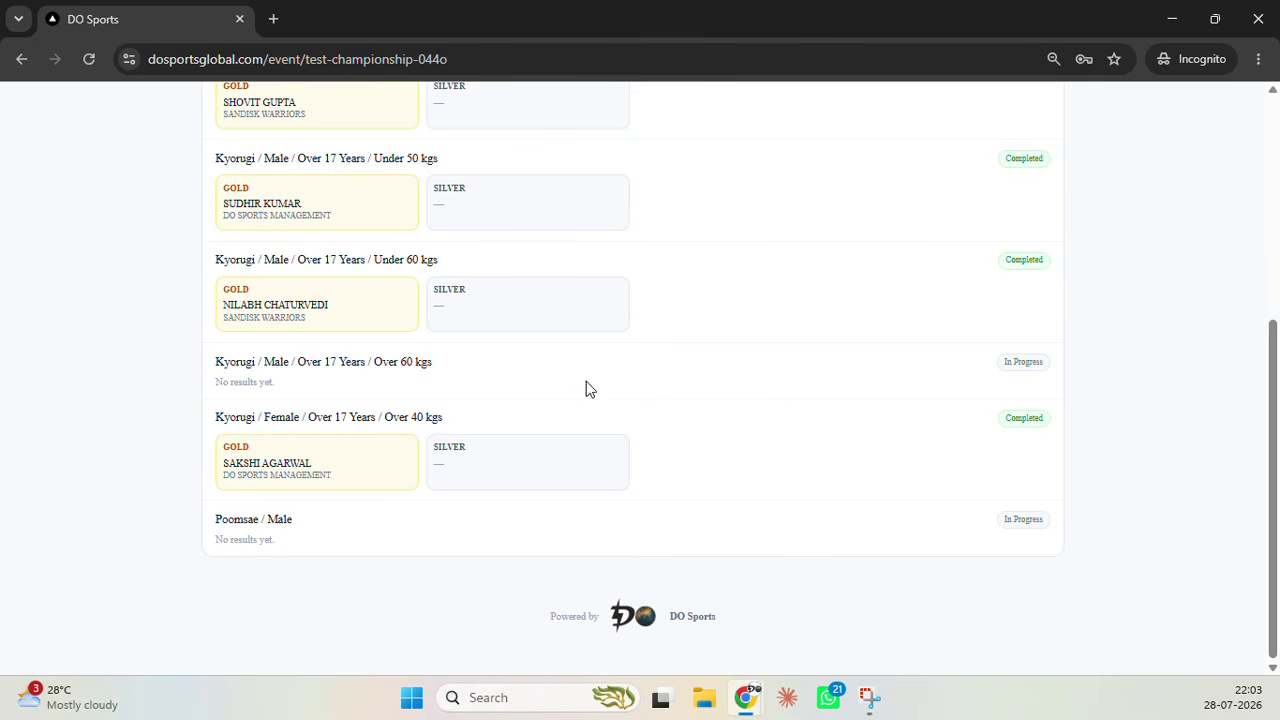
# Reload the Results to see SANDISK WARRIORS on 14 points and DO SPORTS MANAGEMENT on 15
pyautogui.click(89, 59)
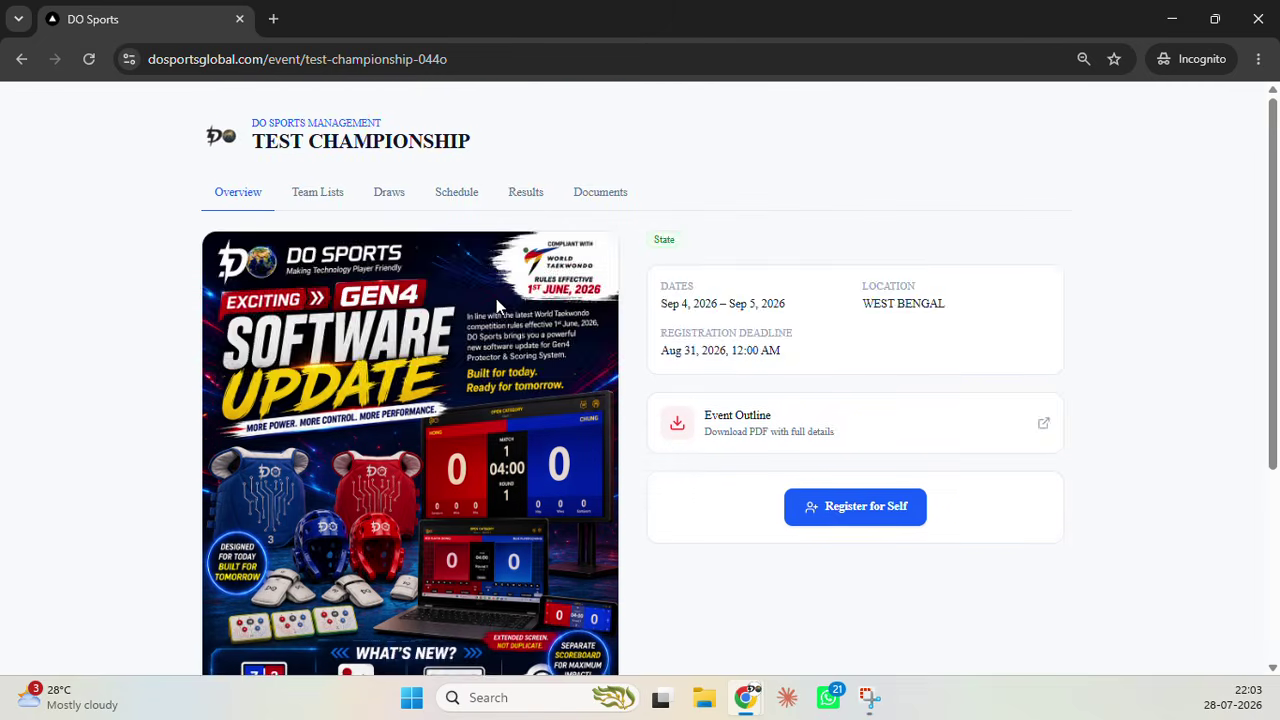
pyautogui.click(520, 194)
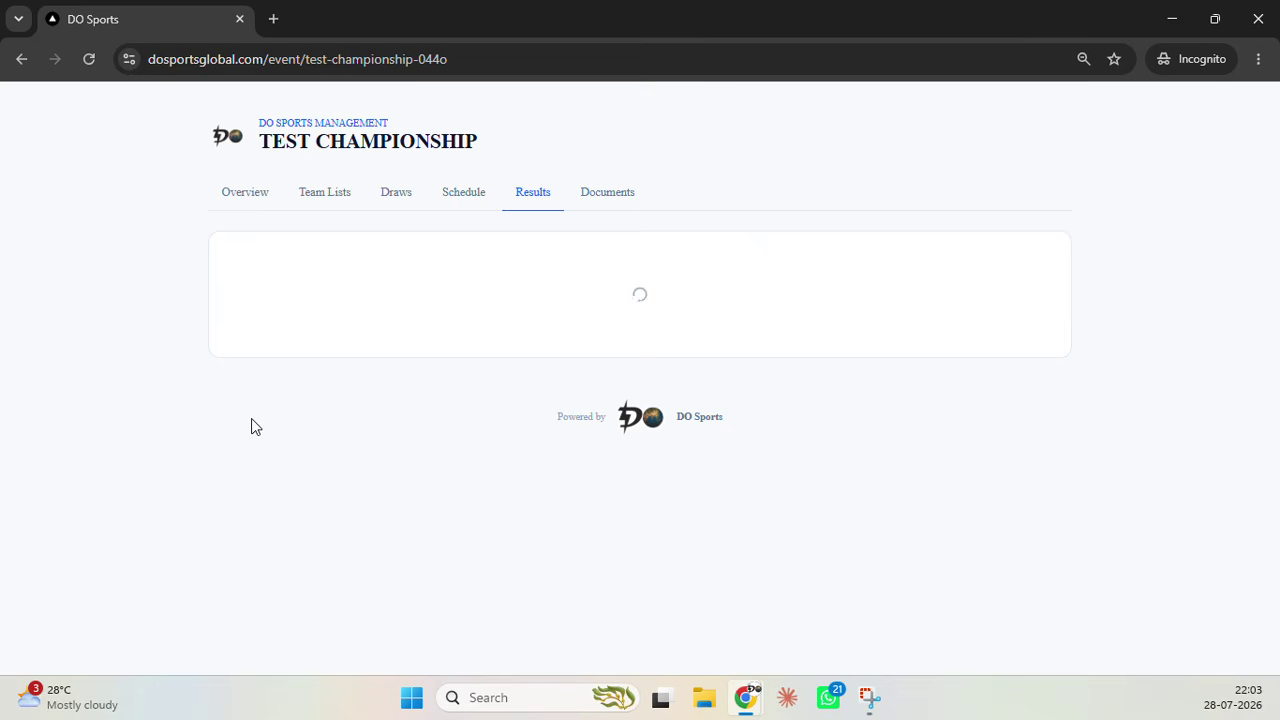
pyautogui.scroll(-5, 247, 428)
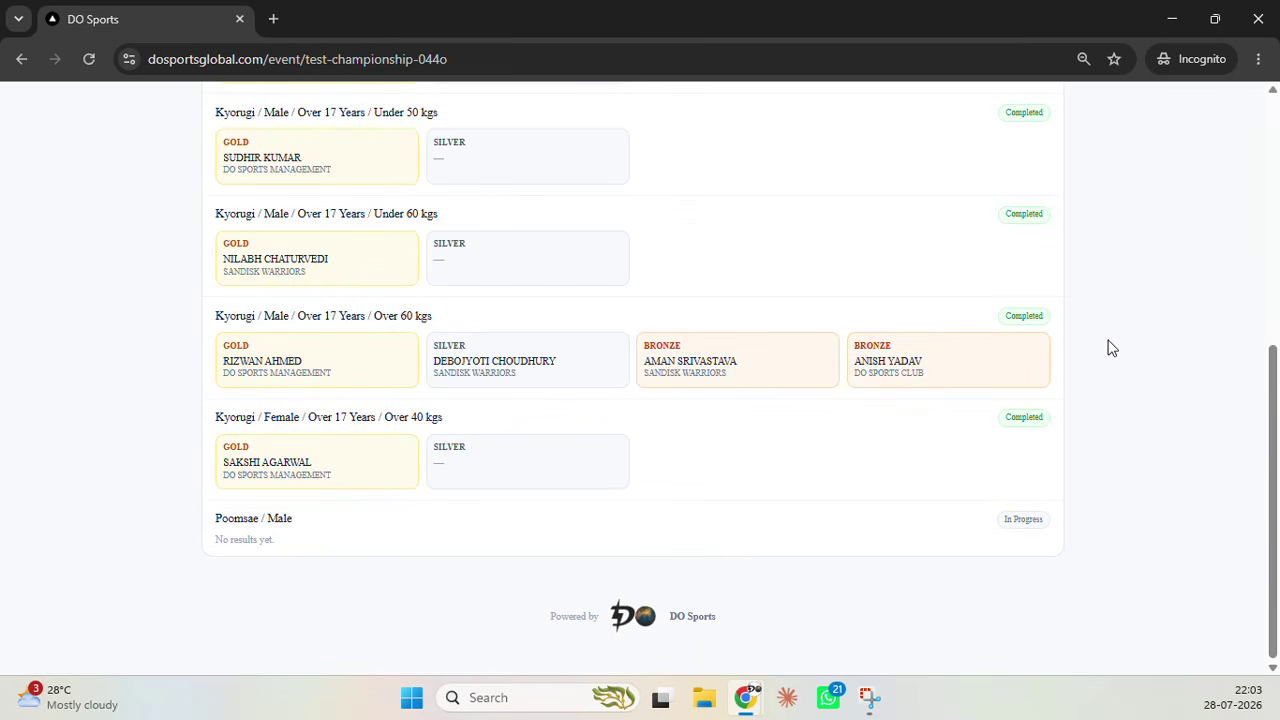
pyautogui.scroll(5, 1146, 333)
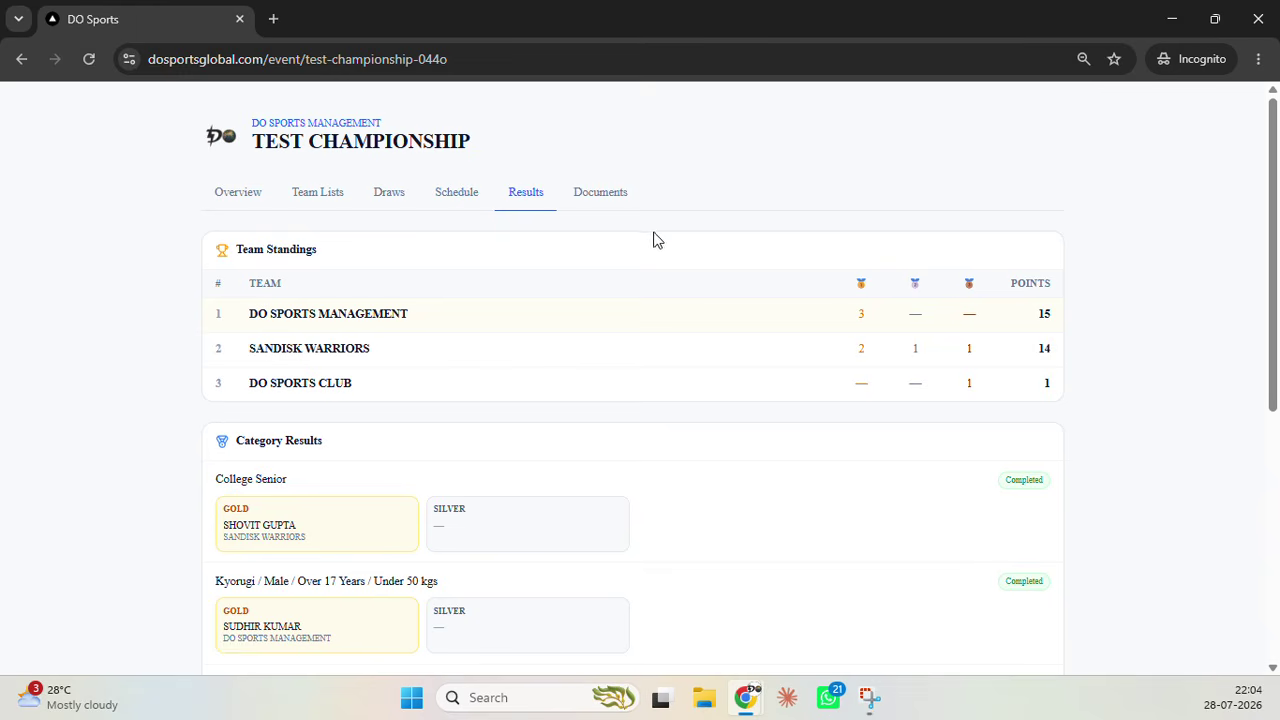
# Return to the admin event page and browse Finance pricing, including the Poomsae sub-divisions
pyautogui.click(1171, 20)
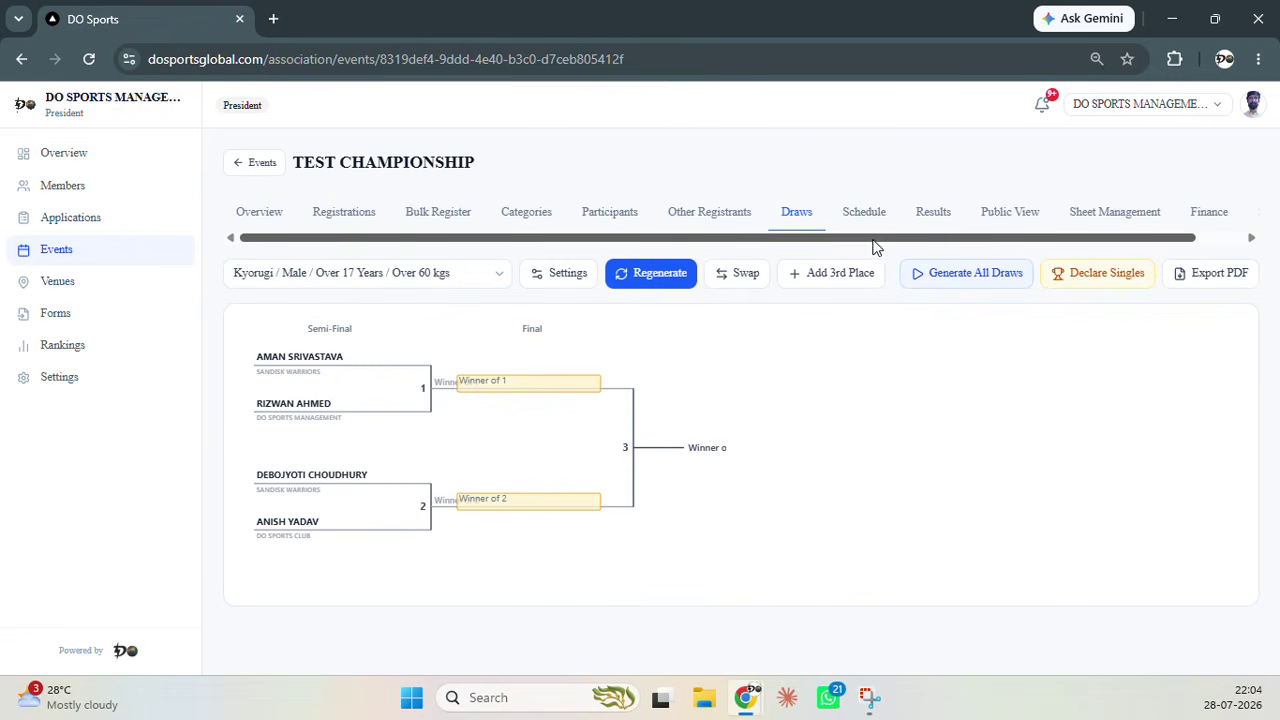
pyautogui.moveTo(880, 238); pyautogui.dragTo(983, 238)
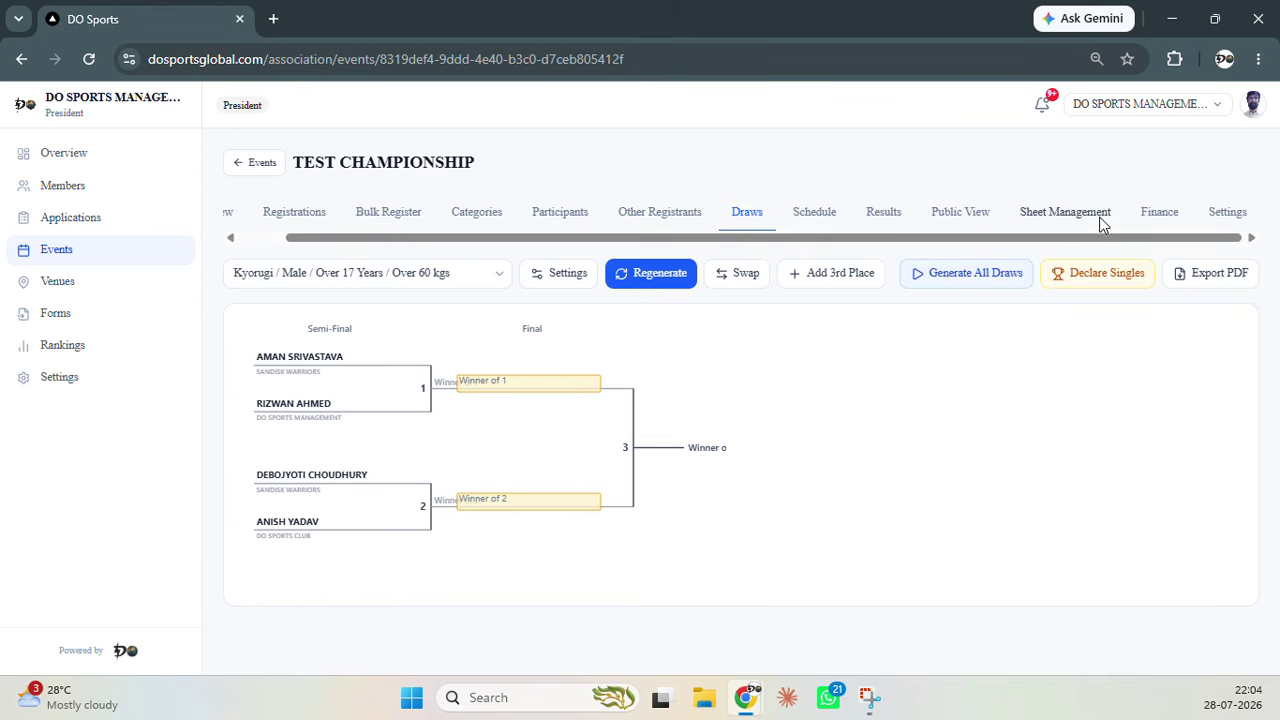
pyautogui.click(1160, 214)
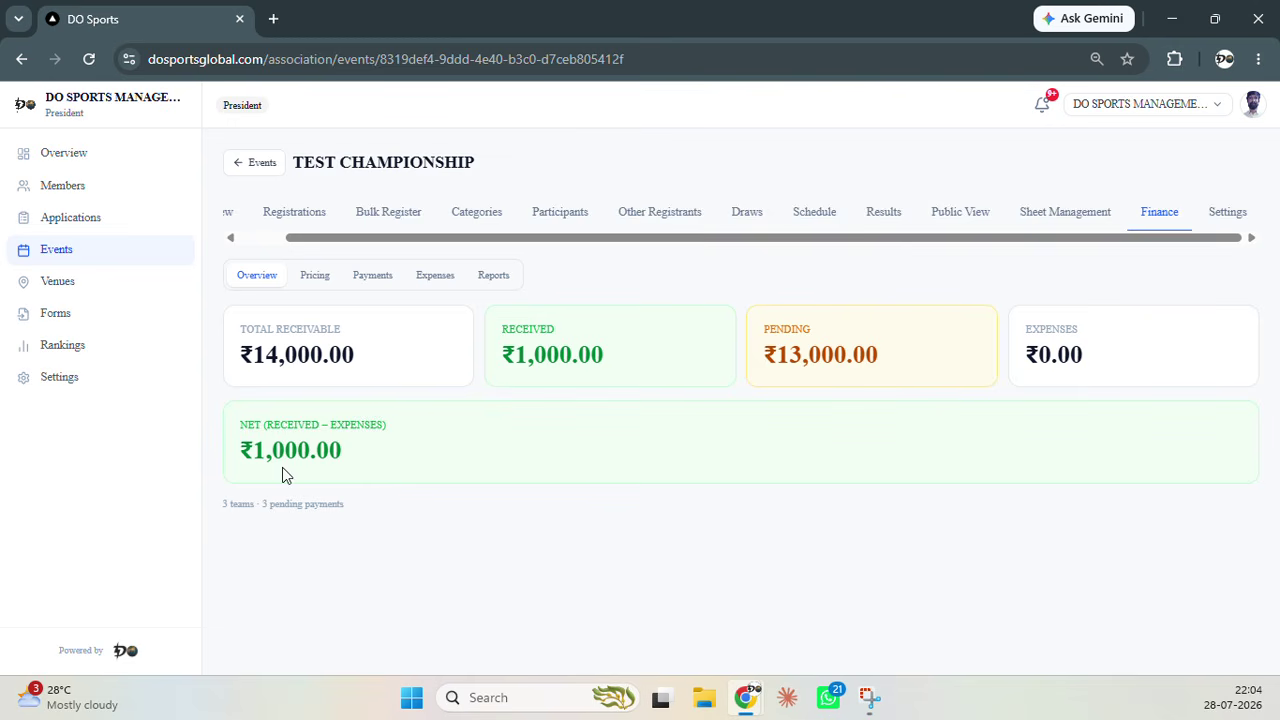
pyautogui.click(306, 282)
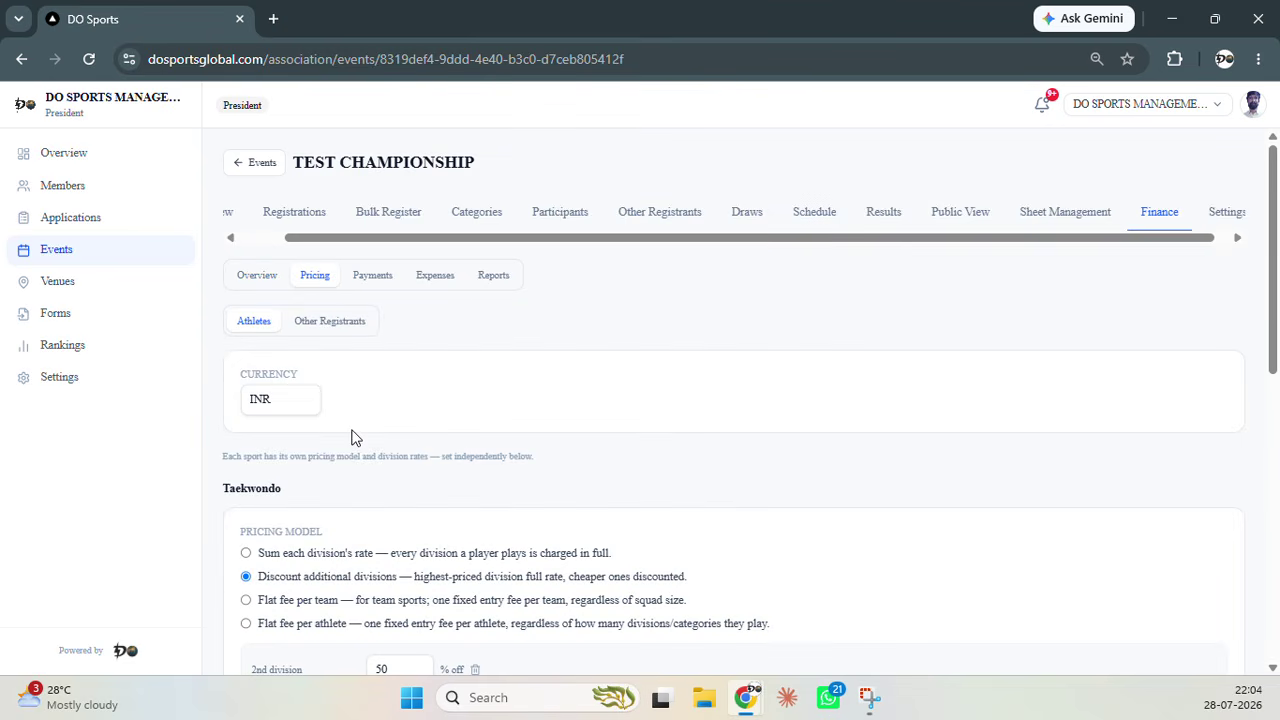
pyautogui.scroll(-2, 442, 420)
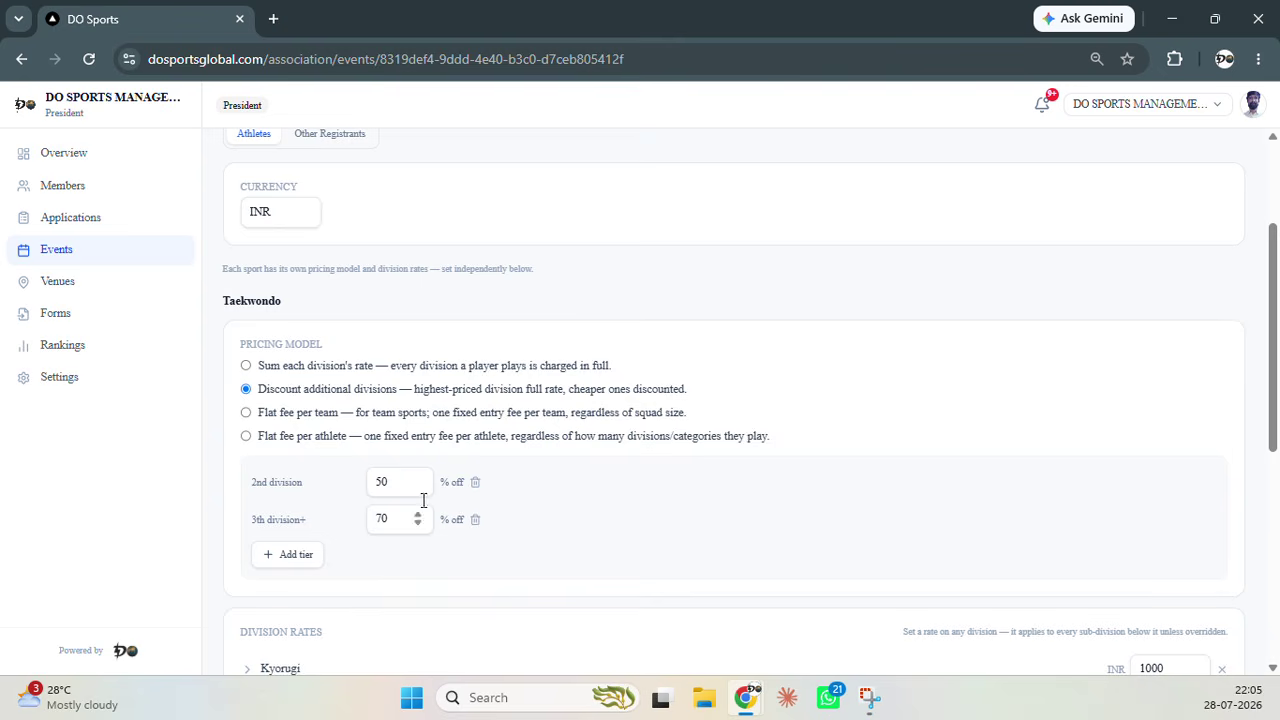
pyautogui.scroll(-1, 418, 482)
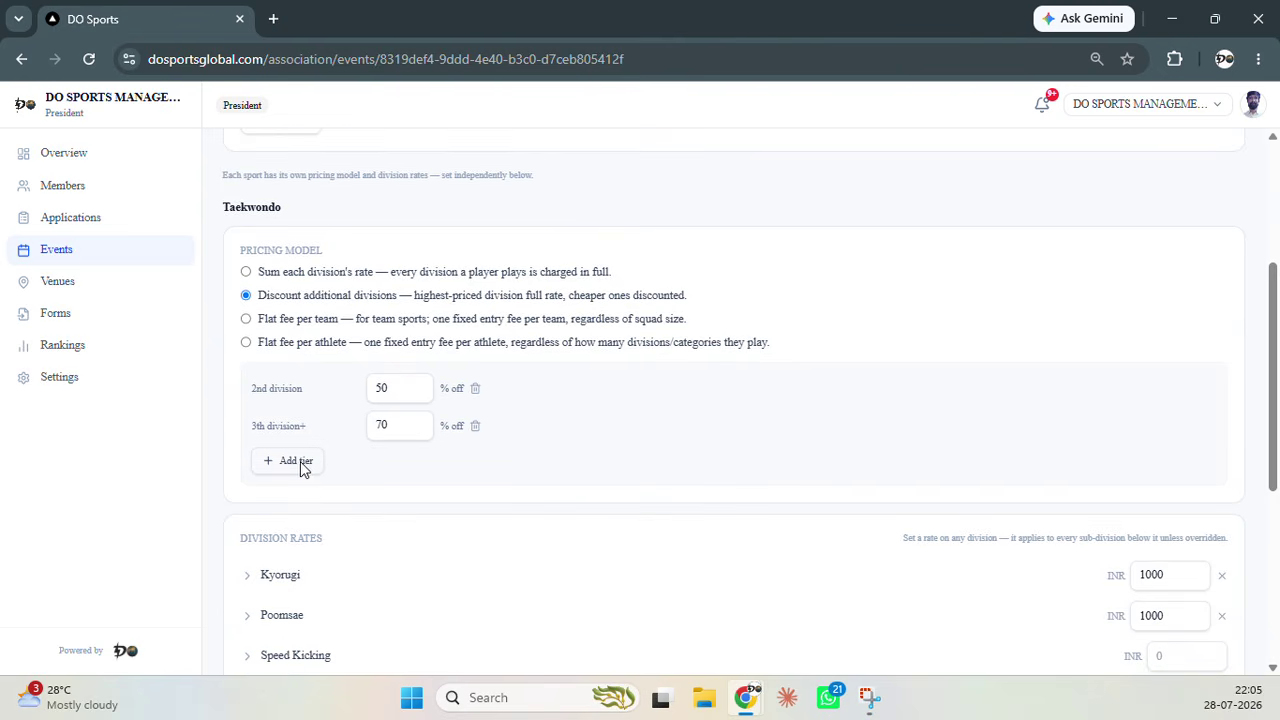
pyautogui.scroll(-2, 323, 457)
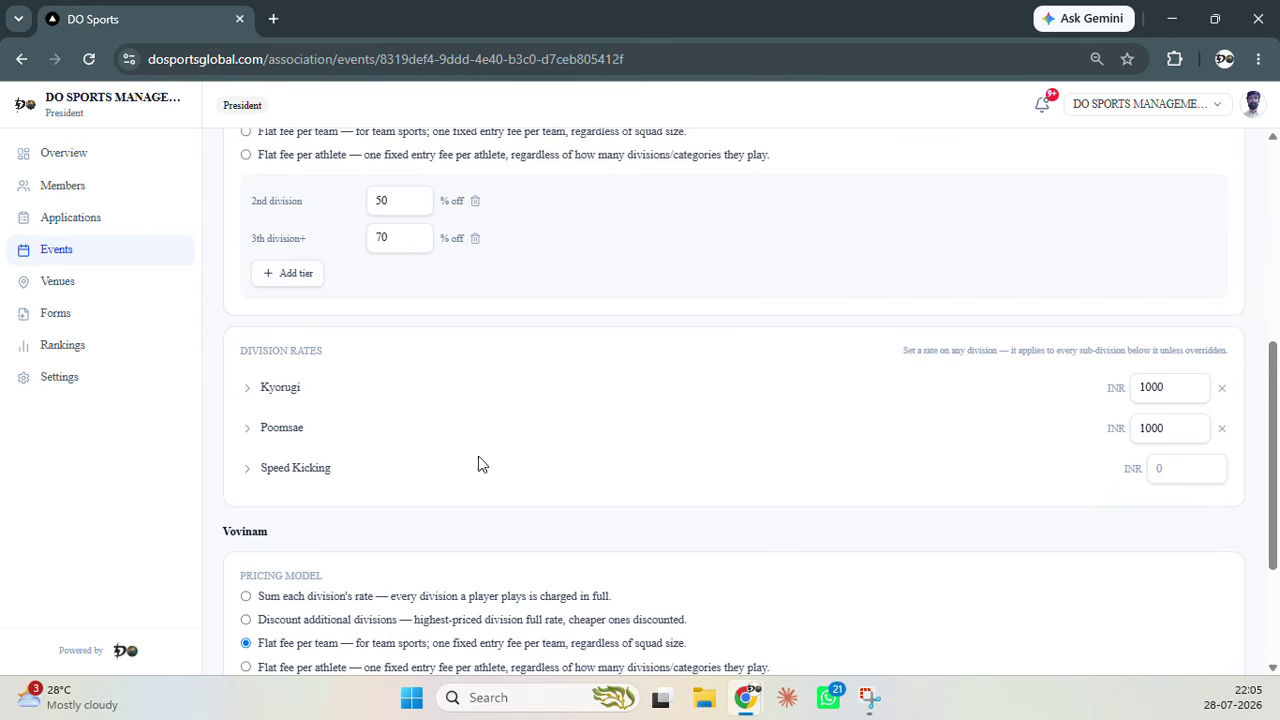
pyautogui.click(248, 430)
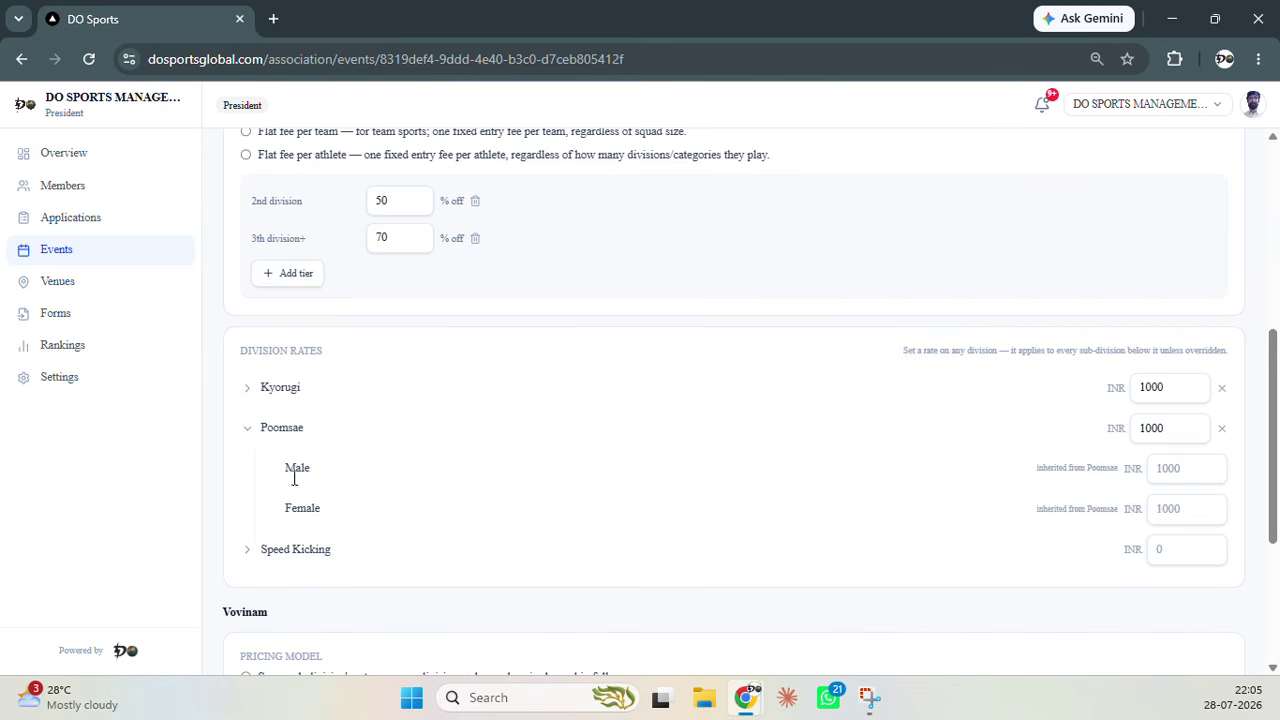
pyautogui.click(247, 430)
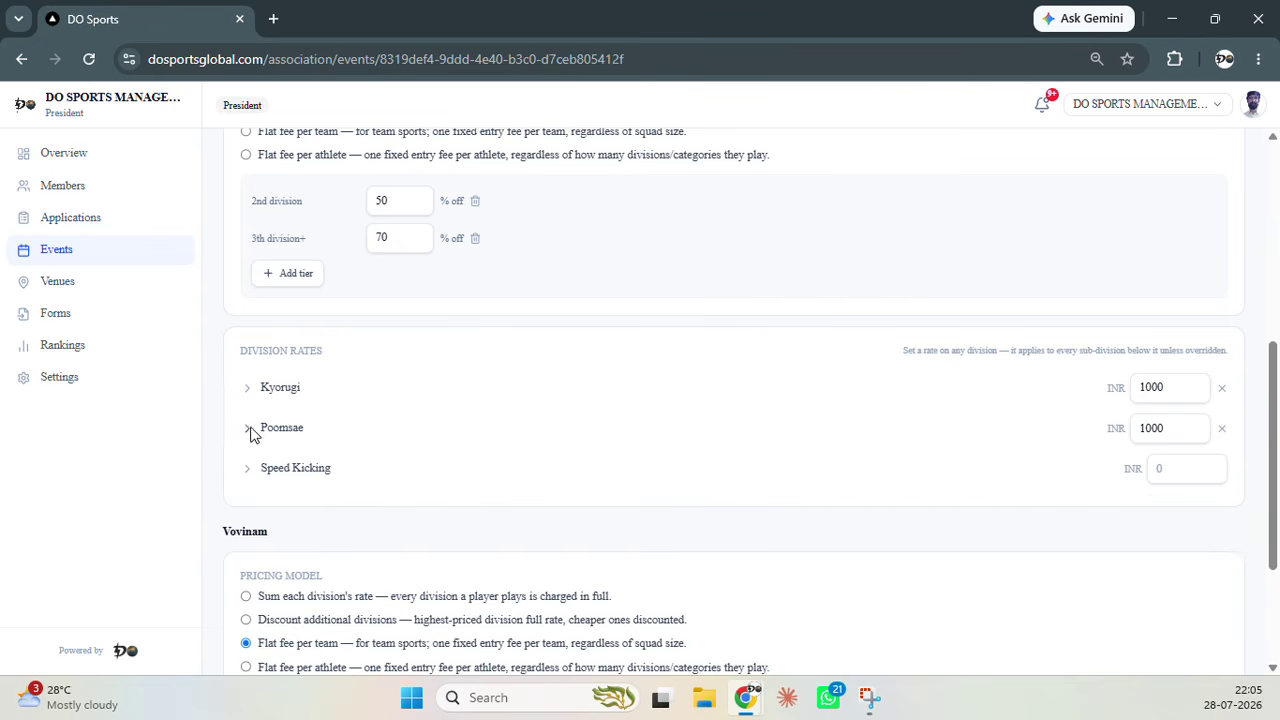
# Enter INR 1000 as the Taekwondo Speed Kicking division rate and review the pricing list
pyautogui.click(1175, 471)
pyautogui.write('1000')
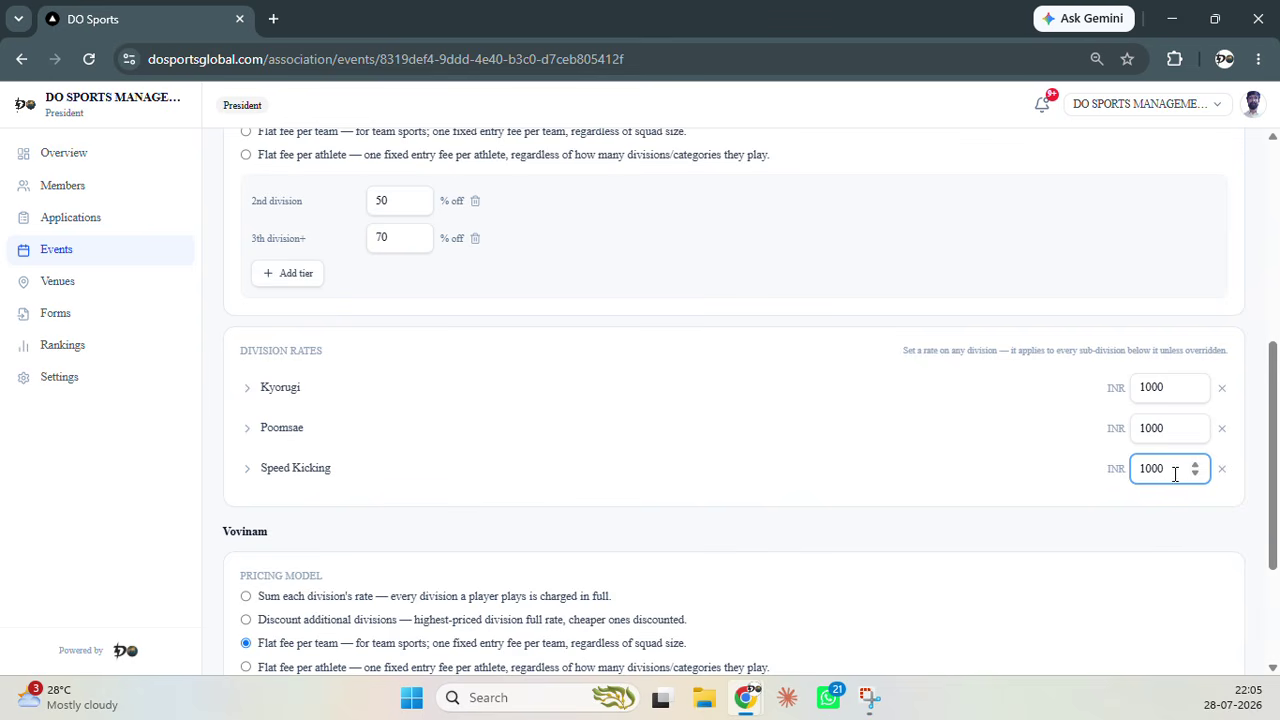
pyautogui.click(1162, 529)
pyautogui.scroll(-2, 250, 476)
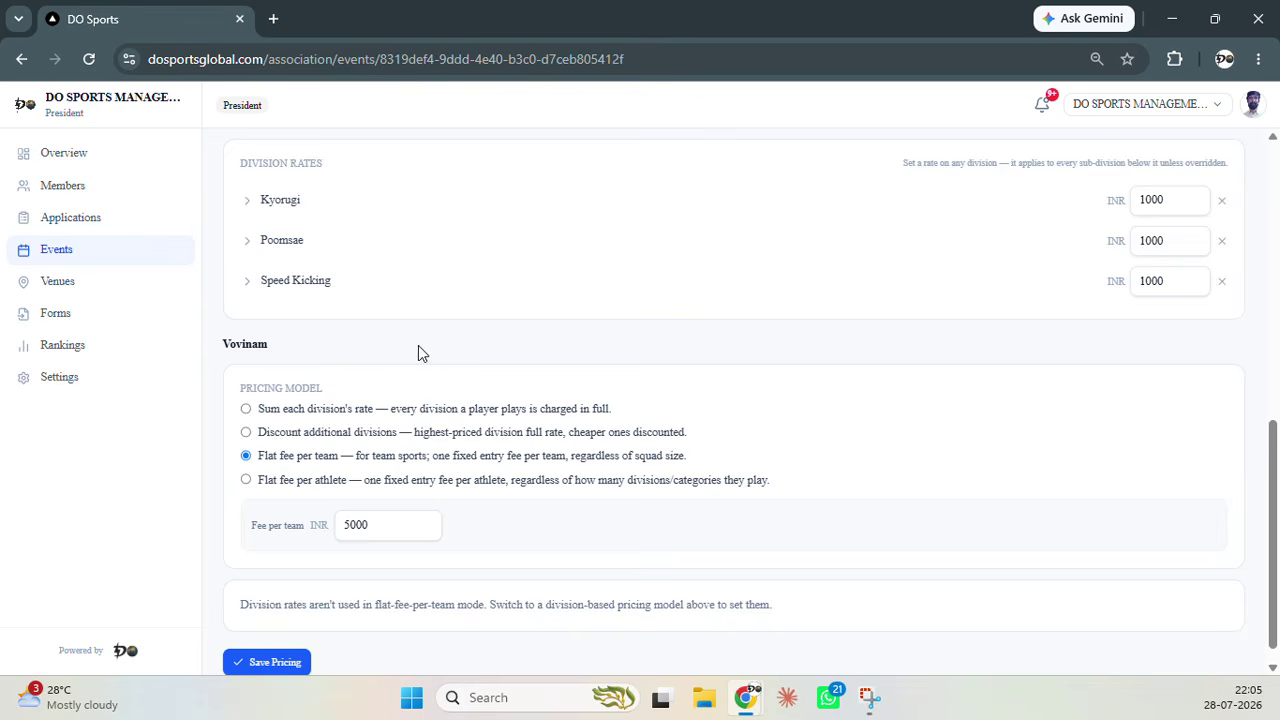
pyautogui.scroll(5, 418, 345)
pyautogui.scroll(-5, 309, 318)
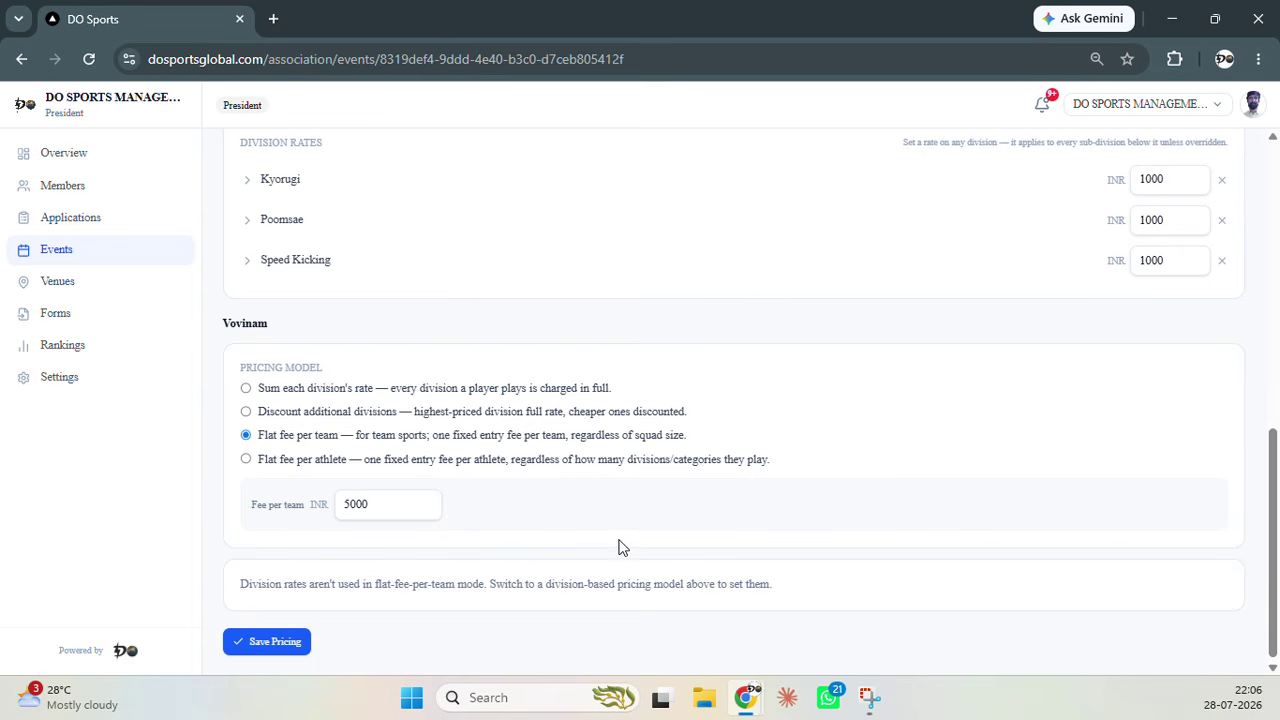
pyautogui.scroll(5, 619, 544)
pyautogui.scroll(3, 619, 544)
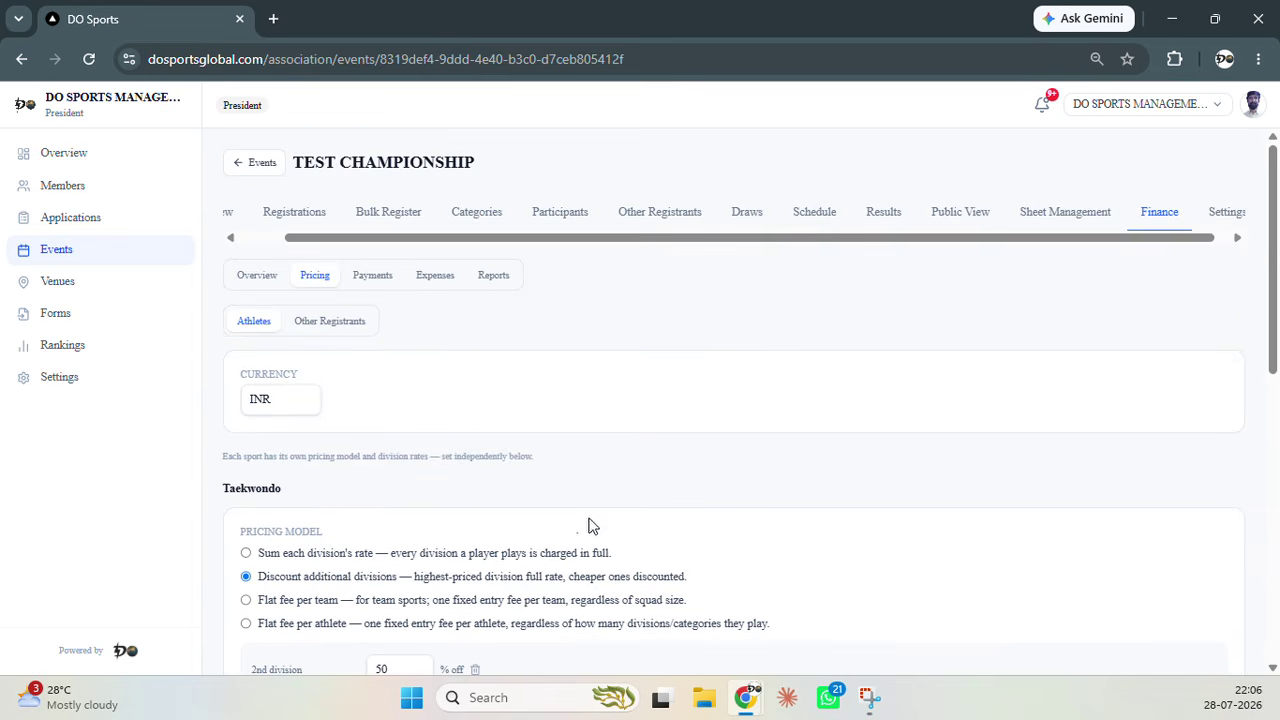
pyautogui.click(376, 277)
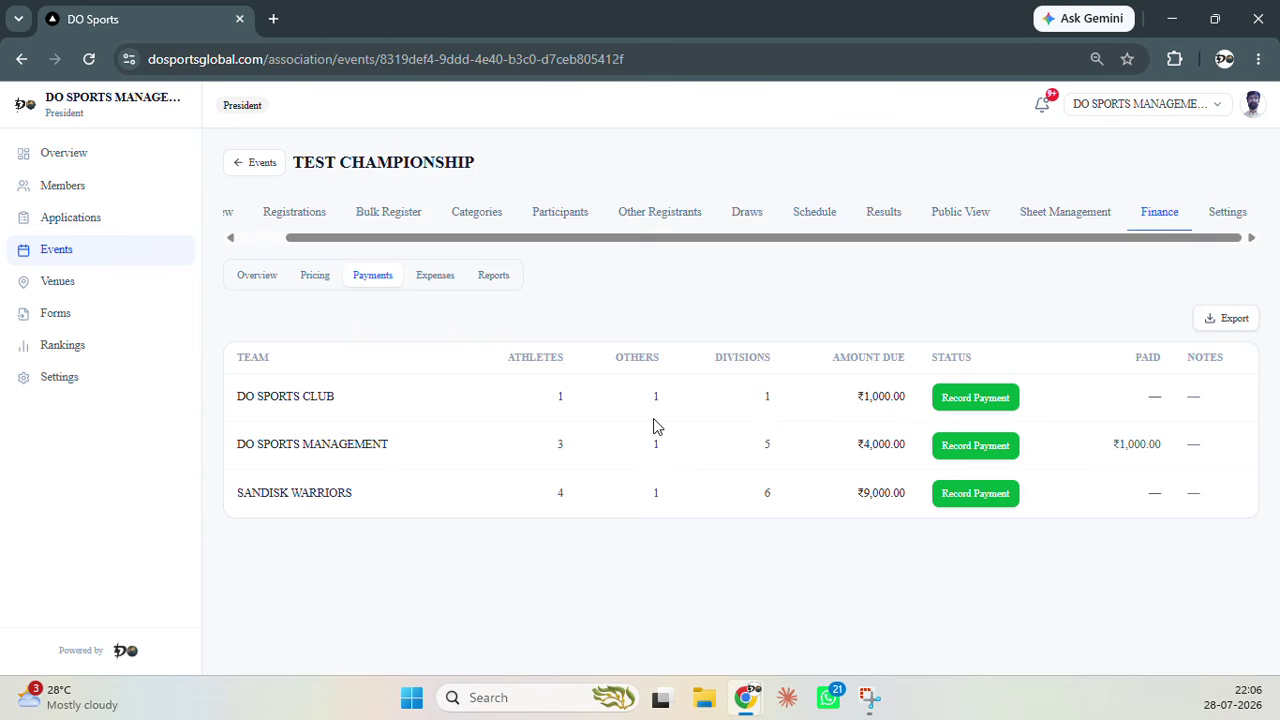
pyautogui.click(315, 282)
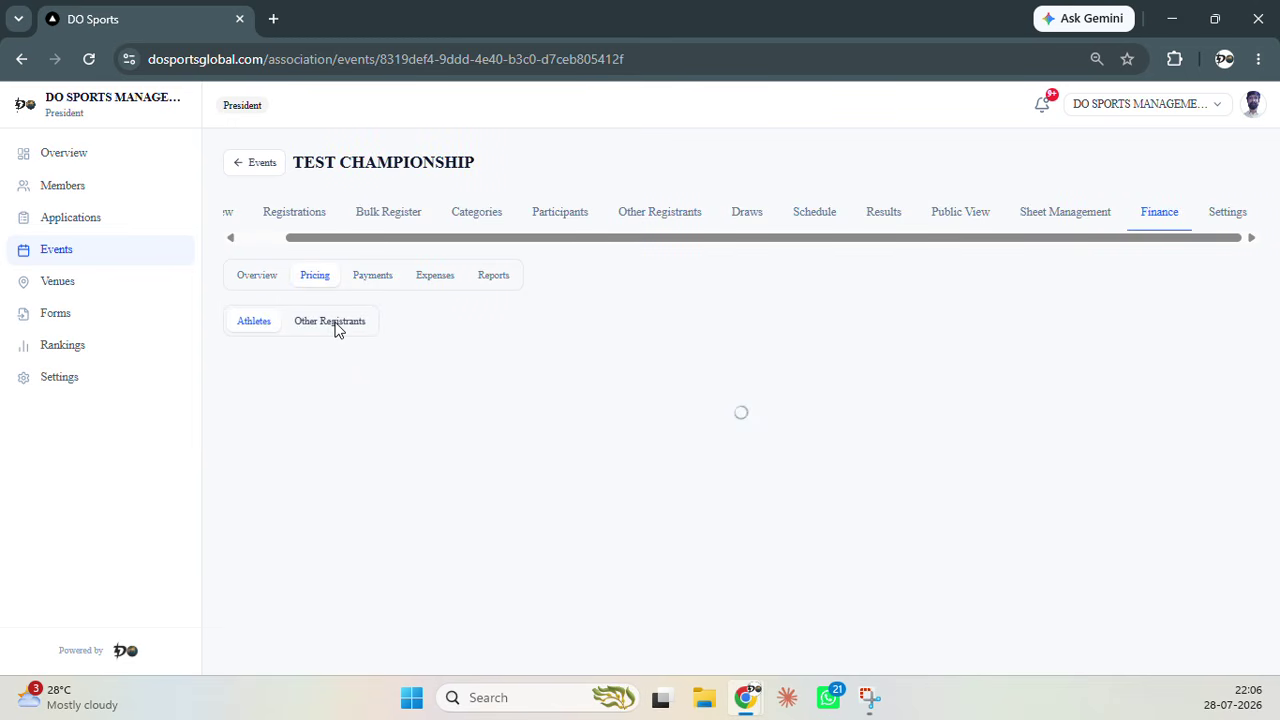
pyautogui.click(330, 321)
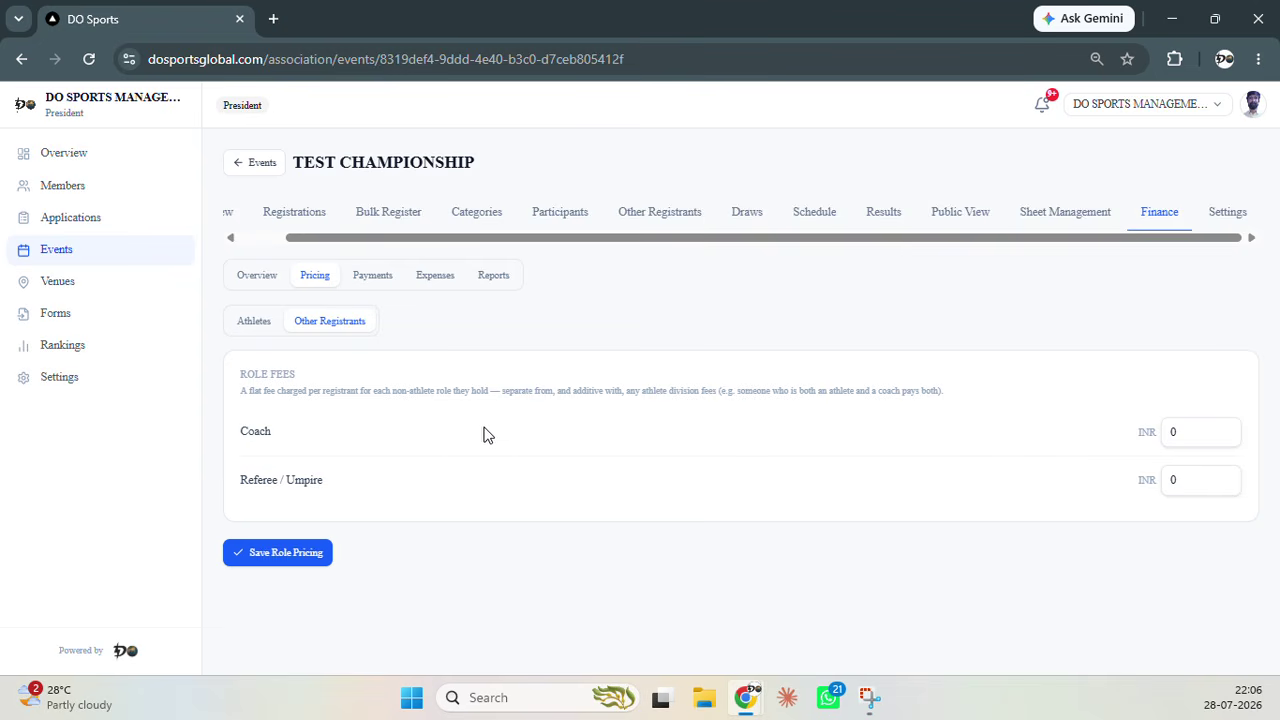
pyautogui.click(376, 284)
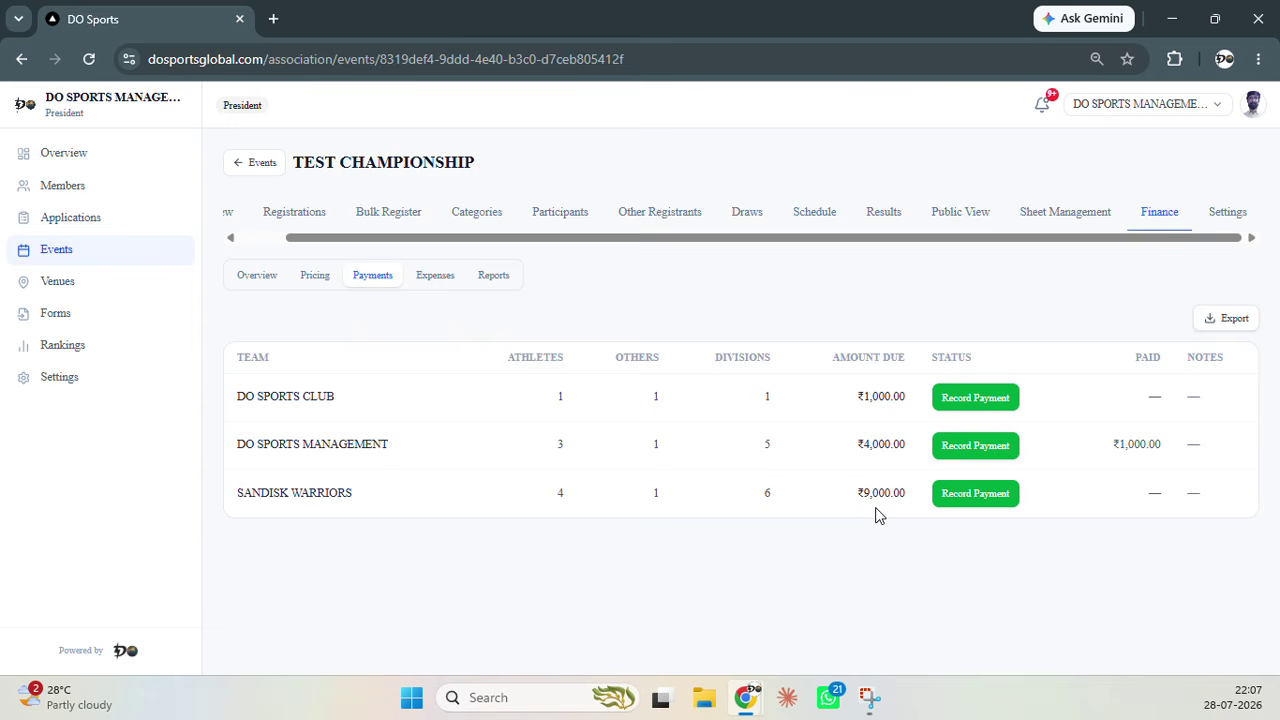
# Cancel the SANDISK WARRIORS and DO SPORTS MANAGEMENT payment records unchanged, then view the empty Expenses log
pyautogui.click(957, 495)
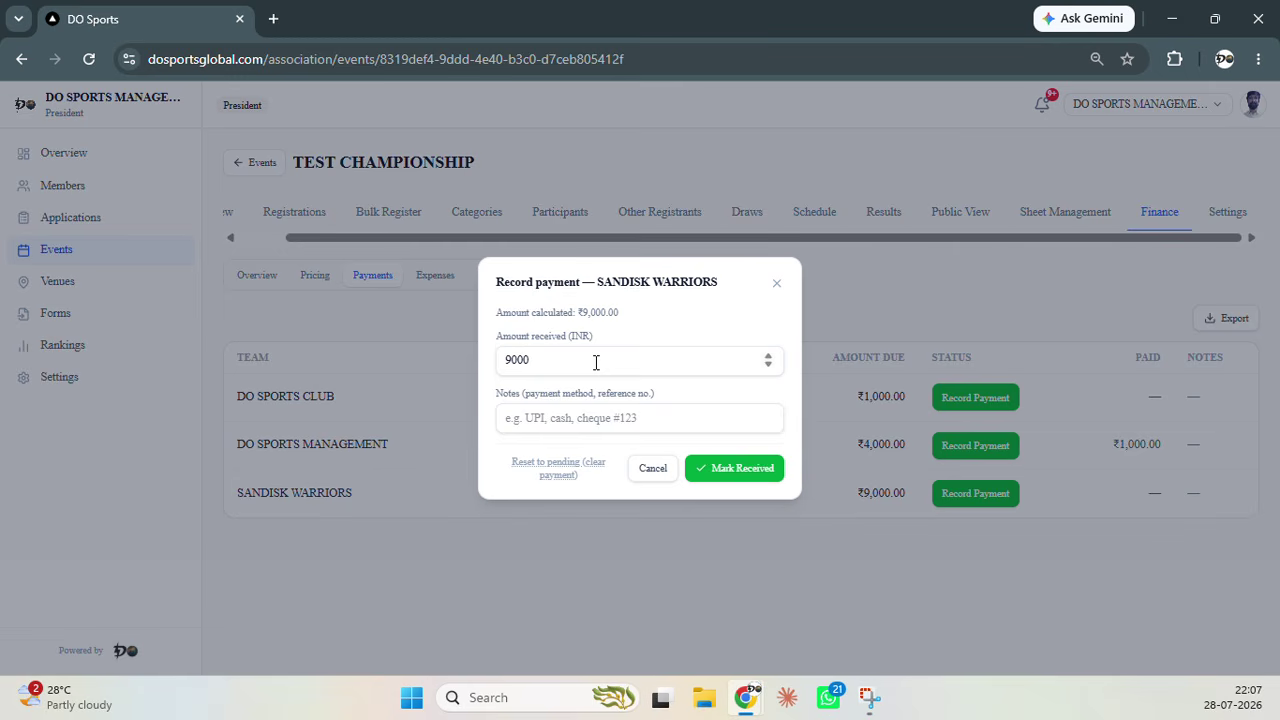
pyautogui.click(650, 469)
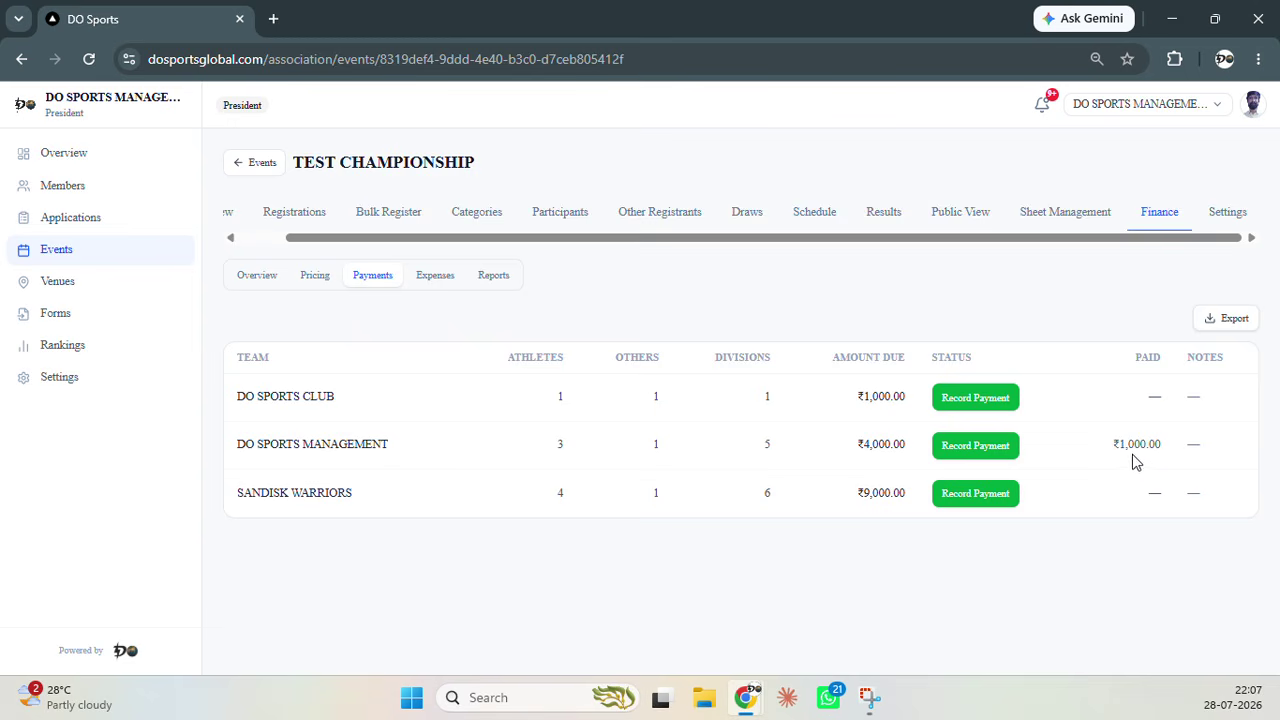
pyautogui.click(963, 447)
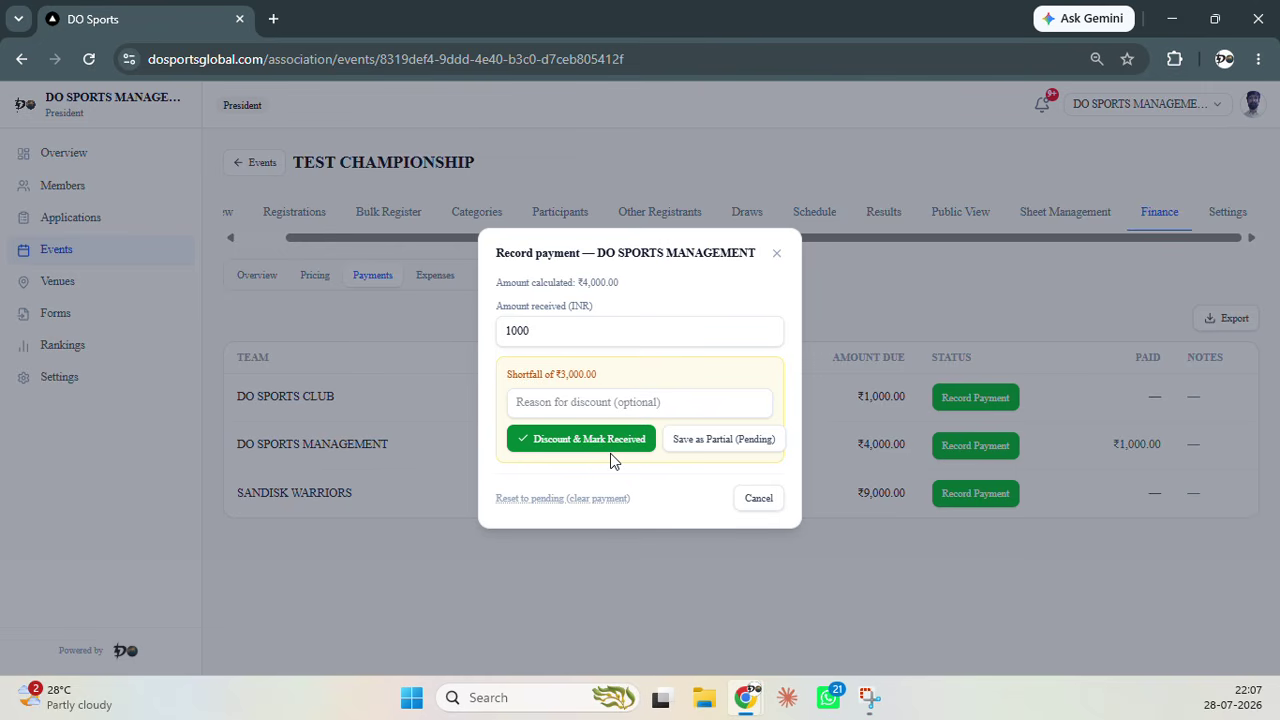
pyautogui.click(757, 497)
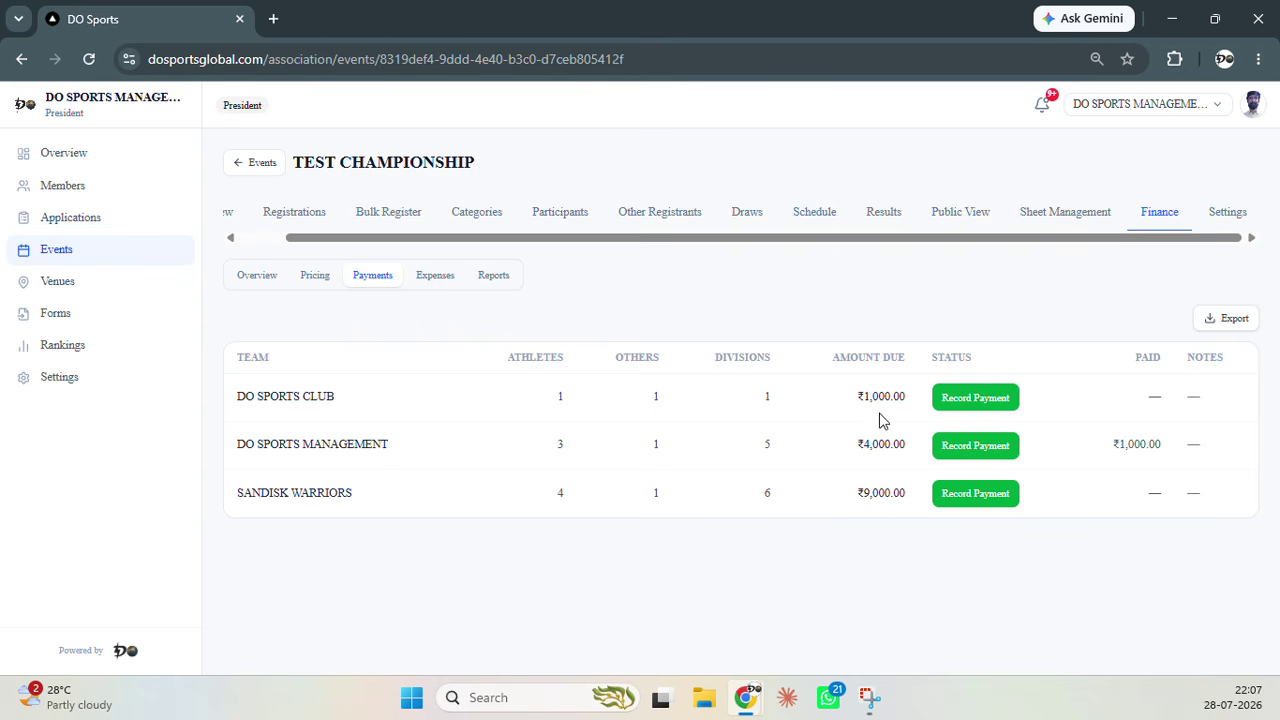
pyautogui.click(432, 277)
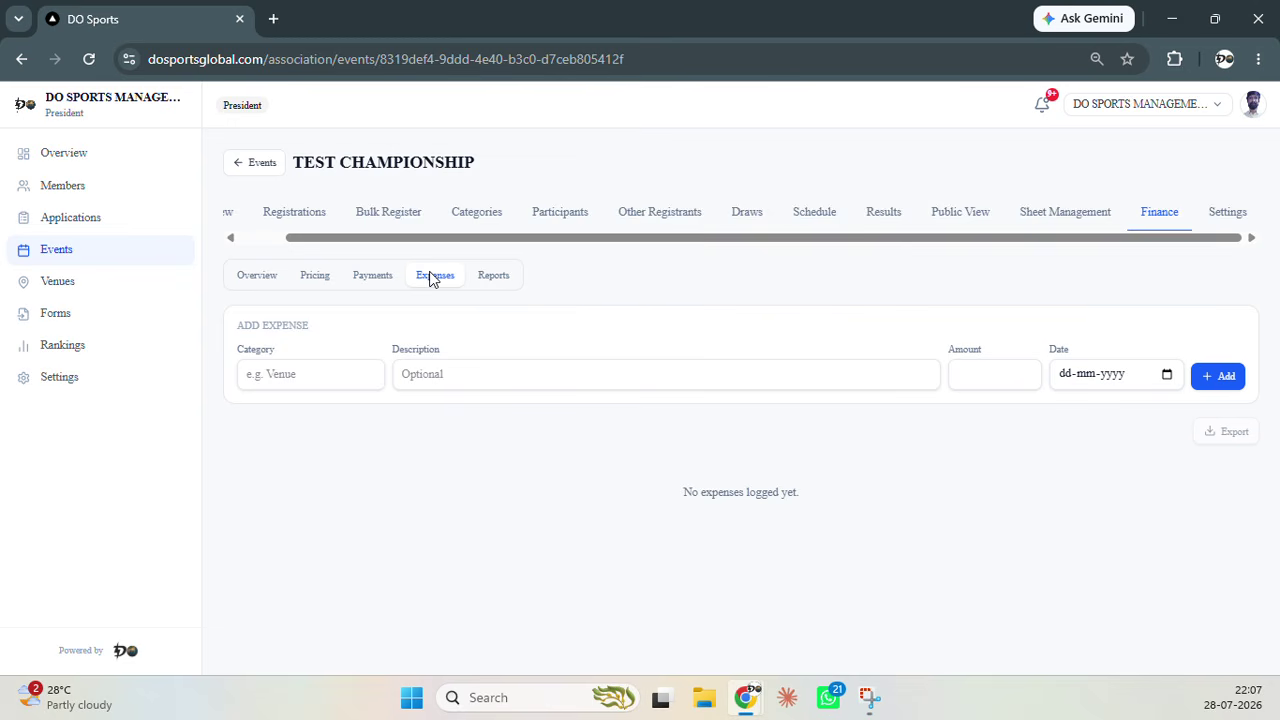
# From the Reports ledger showing ₹1,000 net balance, download the full TEST CHAMPIONSHIP financial report PDF
pyautogui.click(368, 376)
pyautogui.click(354, 497)
pyautogui.click(500, 279)
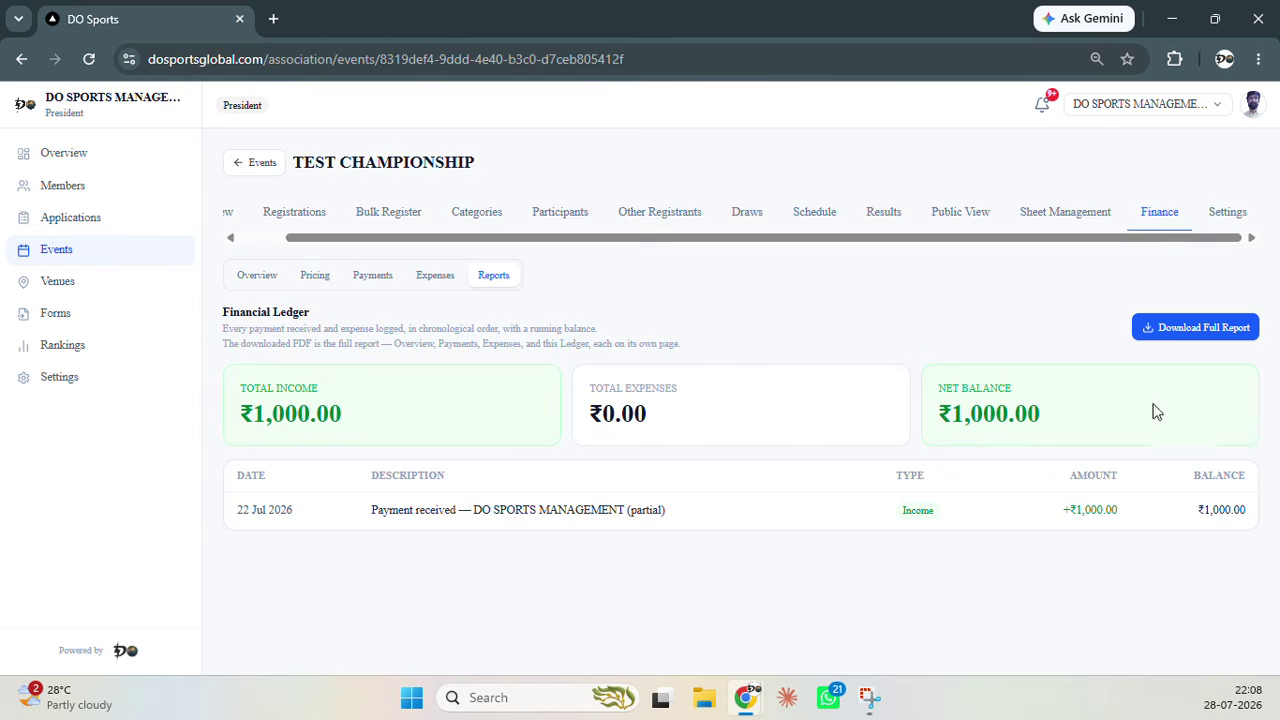
pyautogui.click(1190, 328)
pyautogui.click(1190, 327)
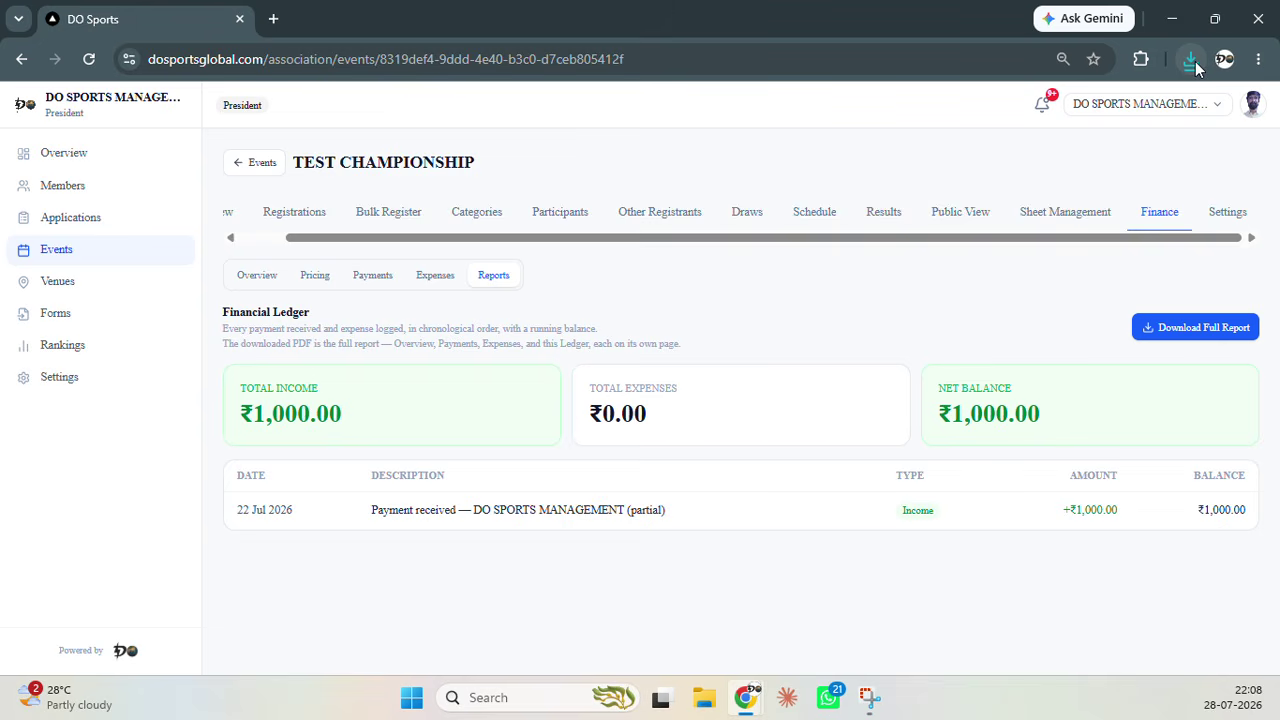
pyautogui.click(1055, 152)
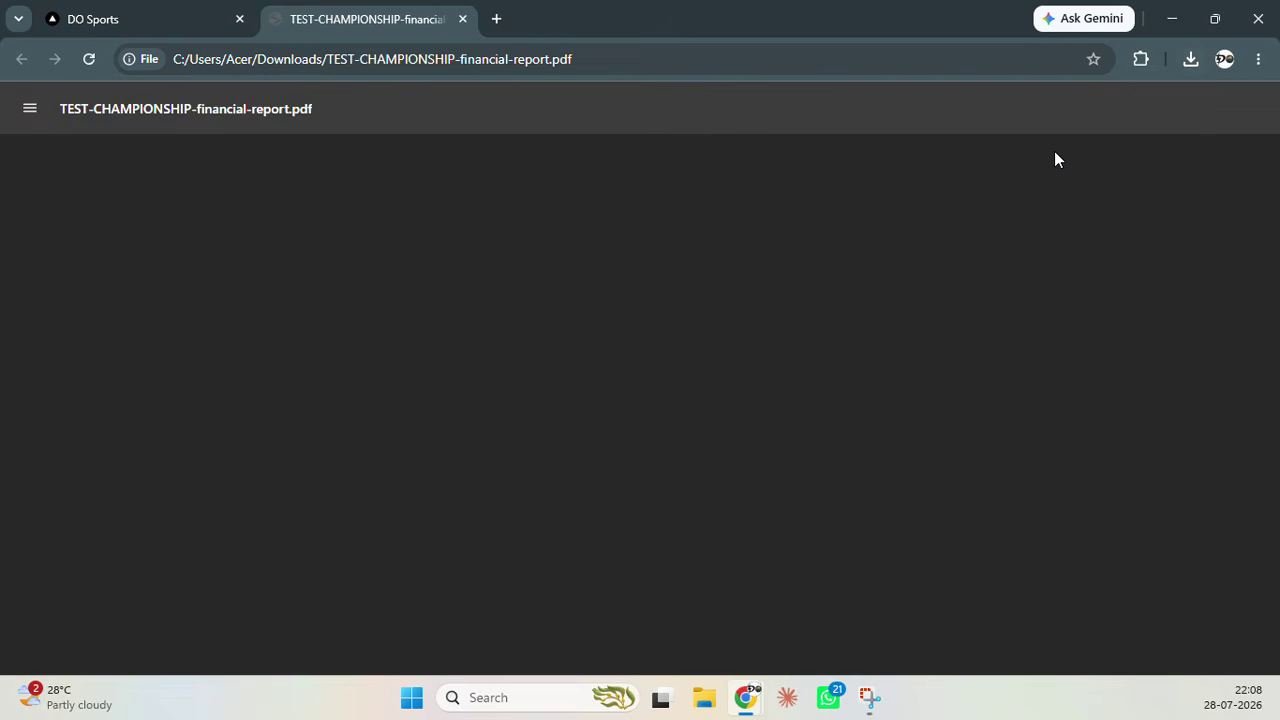
pyautogui.scroll(-10, 690, 328)
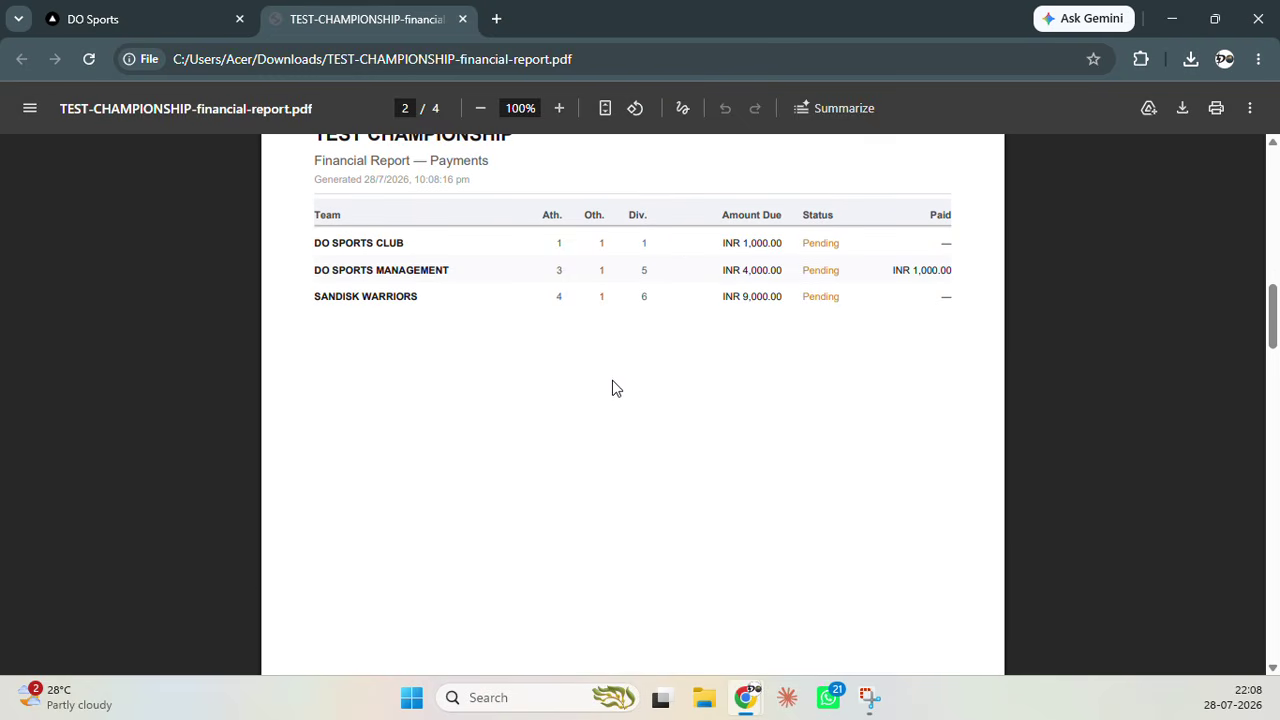
pyautogui.scroll(-5, 611, 410)
pyautogui.scroll(-12, 611, 410)
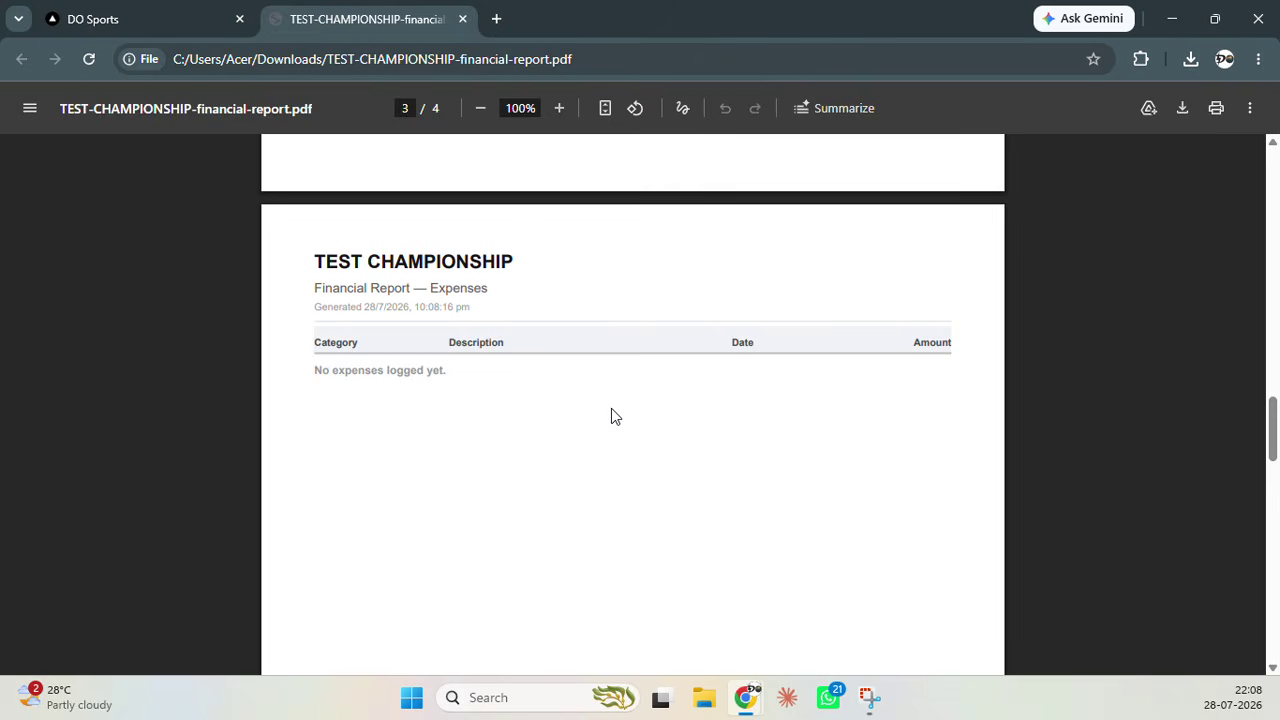
pyautogui.scroll(-3, 610, 418)
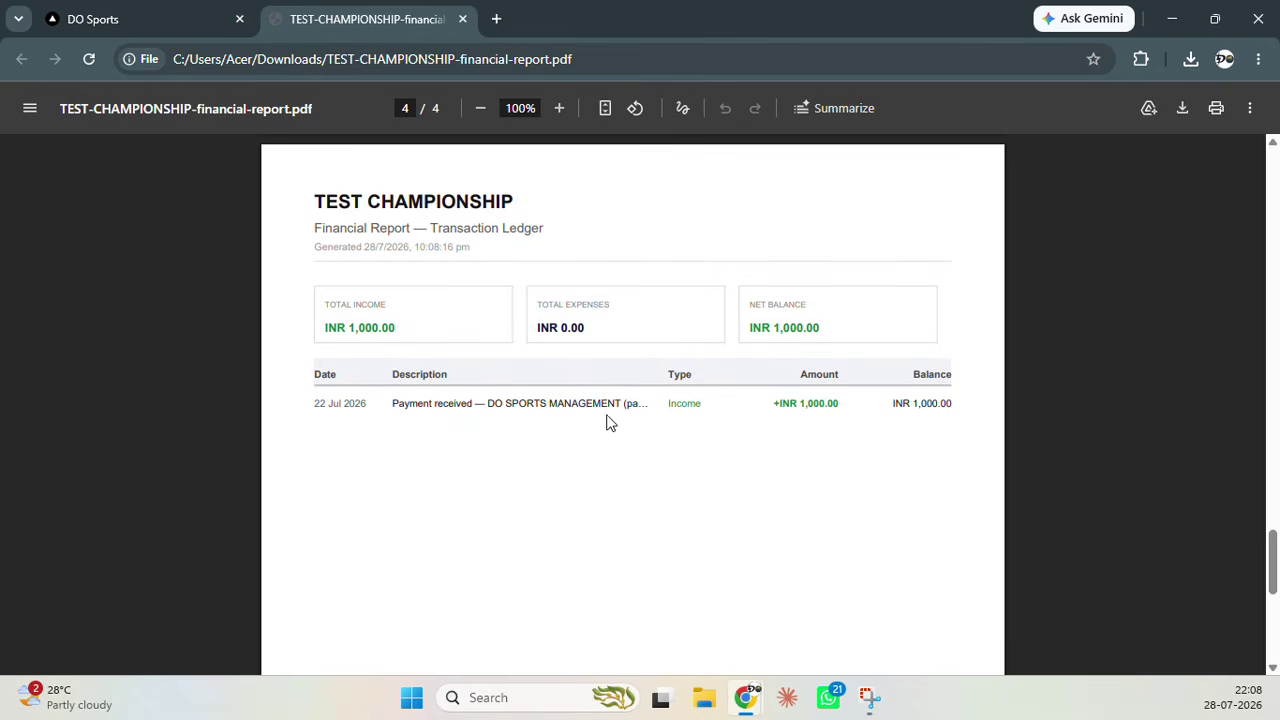
pyautogui.scroll(2, 617, 438)
pyautogui.scroll(20, 617, 438)
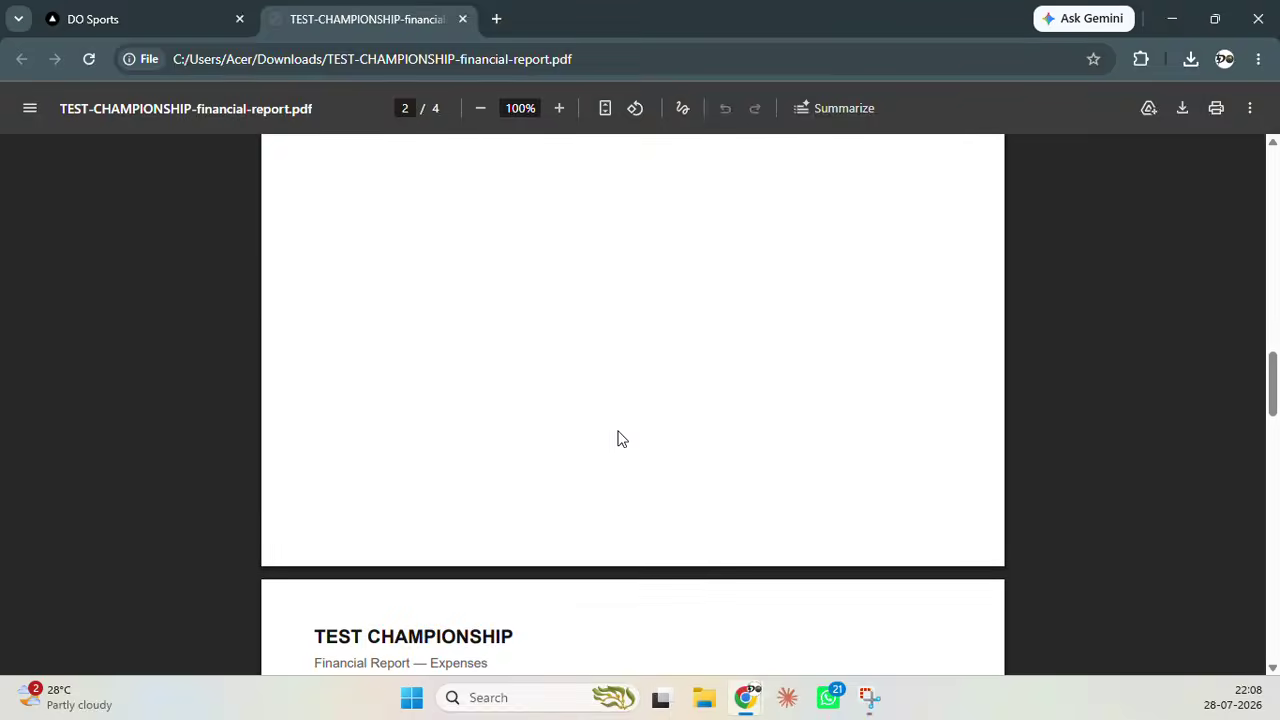
pyautogui.scroll(10, 617, 438)
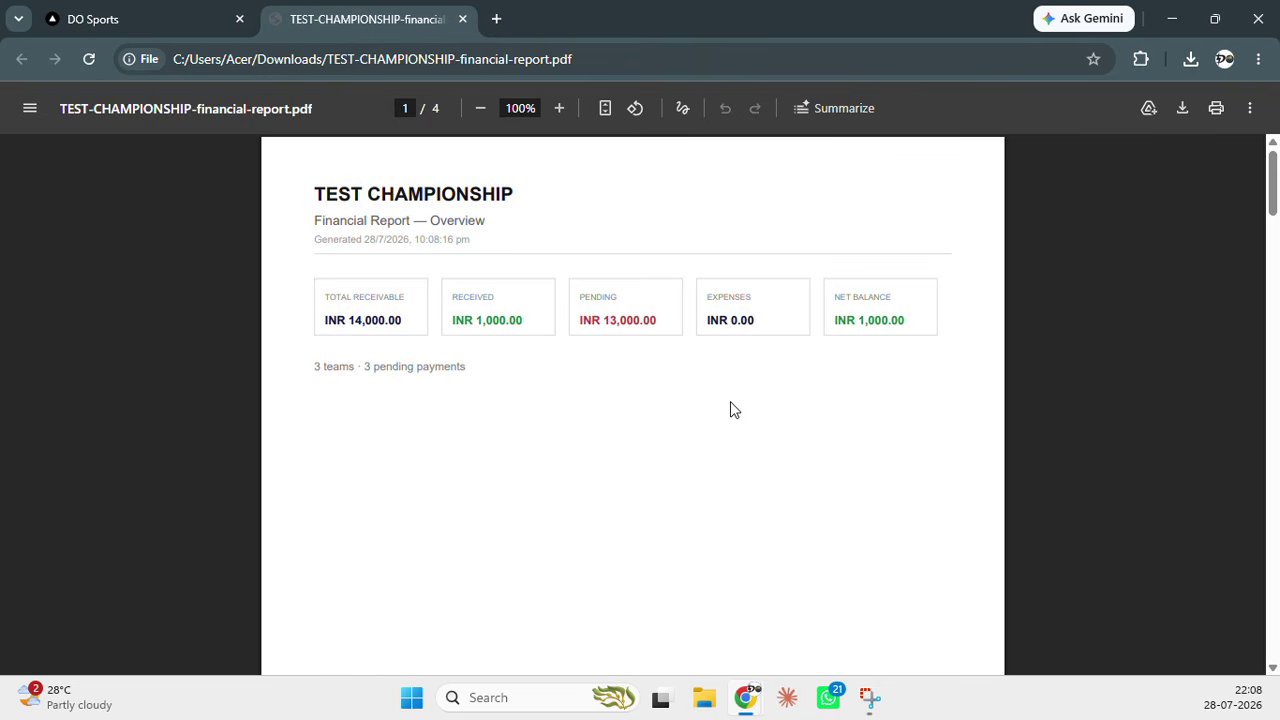
pyautogui.click(463, 19)
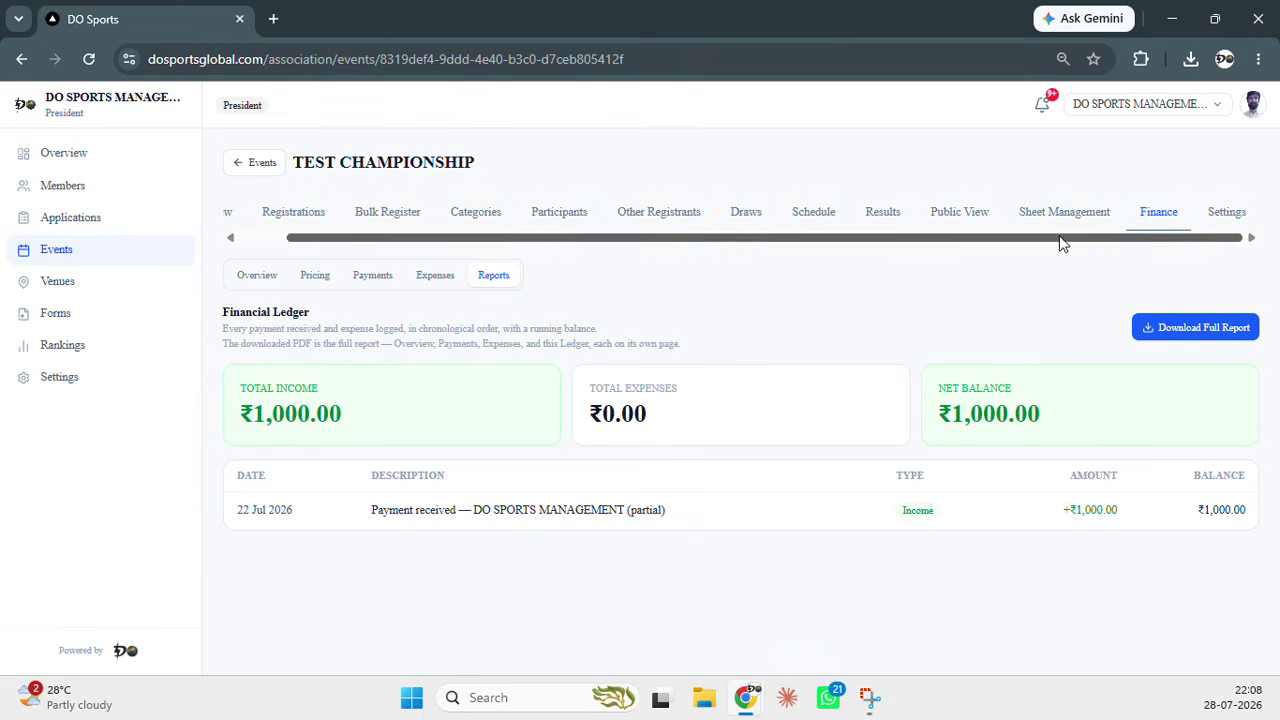
# Scroll through the event Settings: Draw Appearance, Team Display by Club / Academy / Team, result points 5, 3, 1, 1
pyautogui.click(1226, 213)
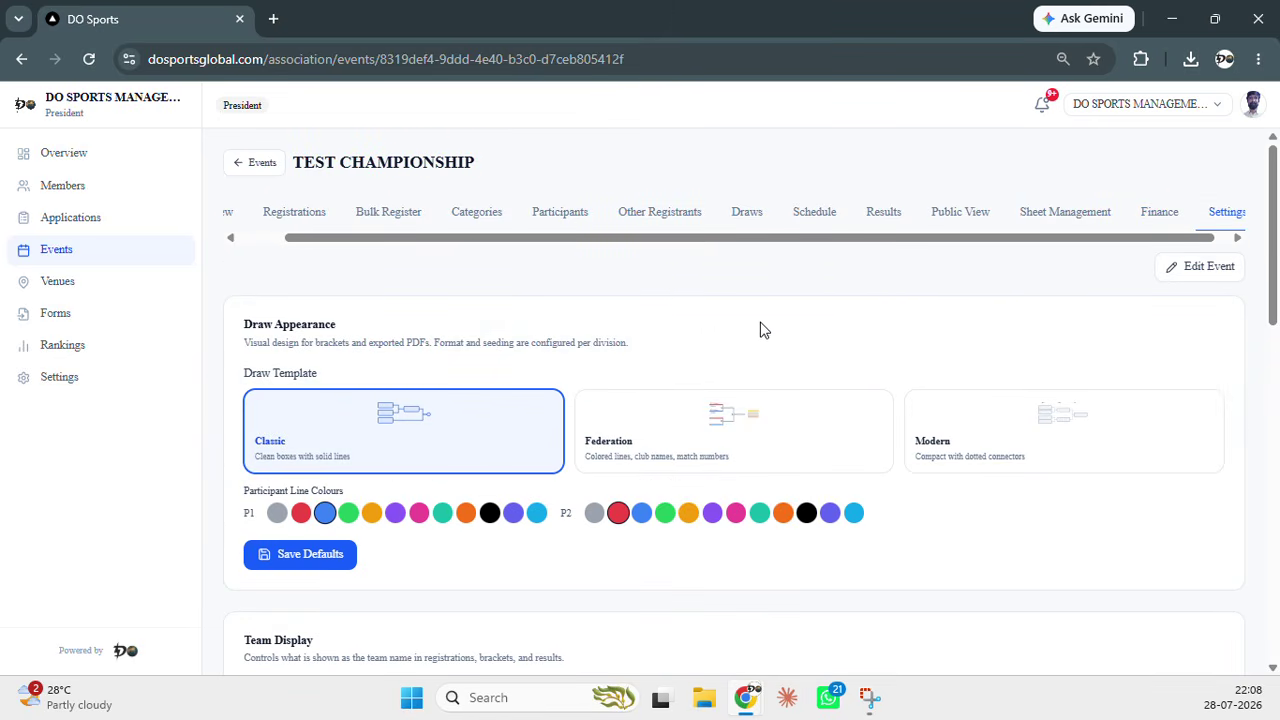
pyautogui.scroll(-1, 704, 332)
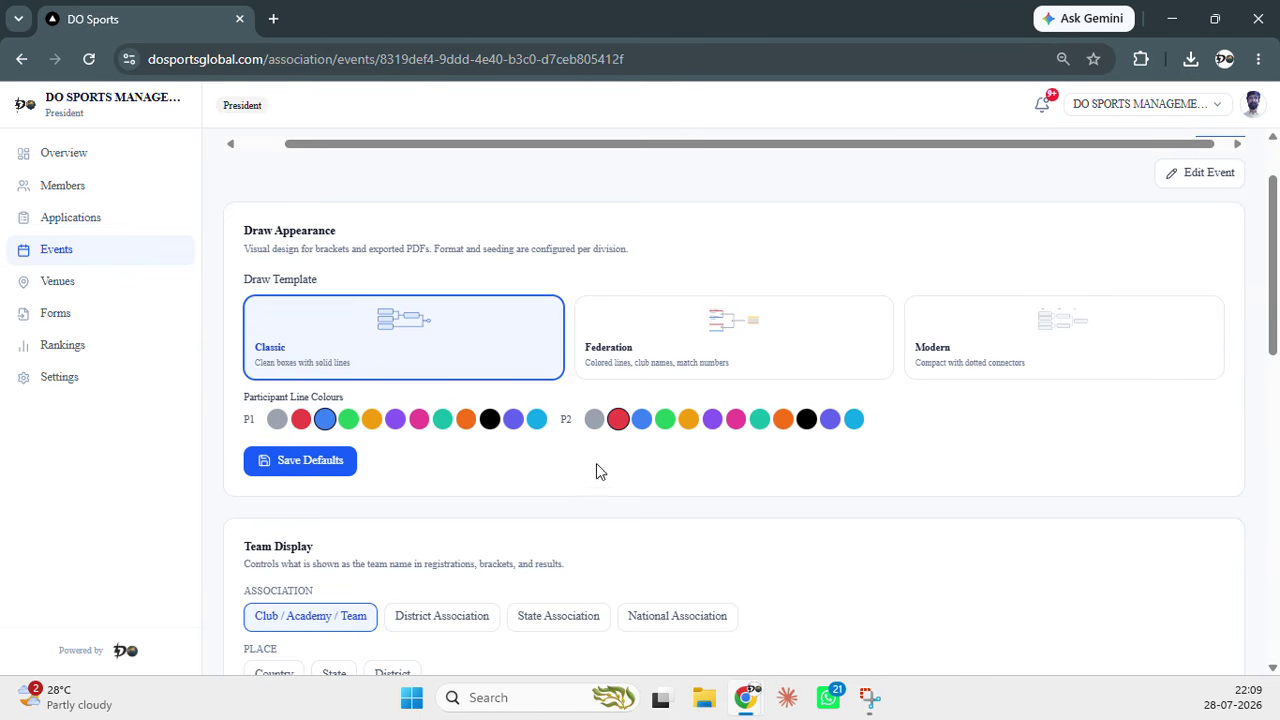
pyautogui.scroll(-2, 578, 490)
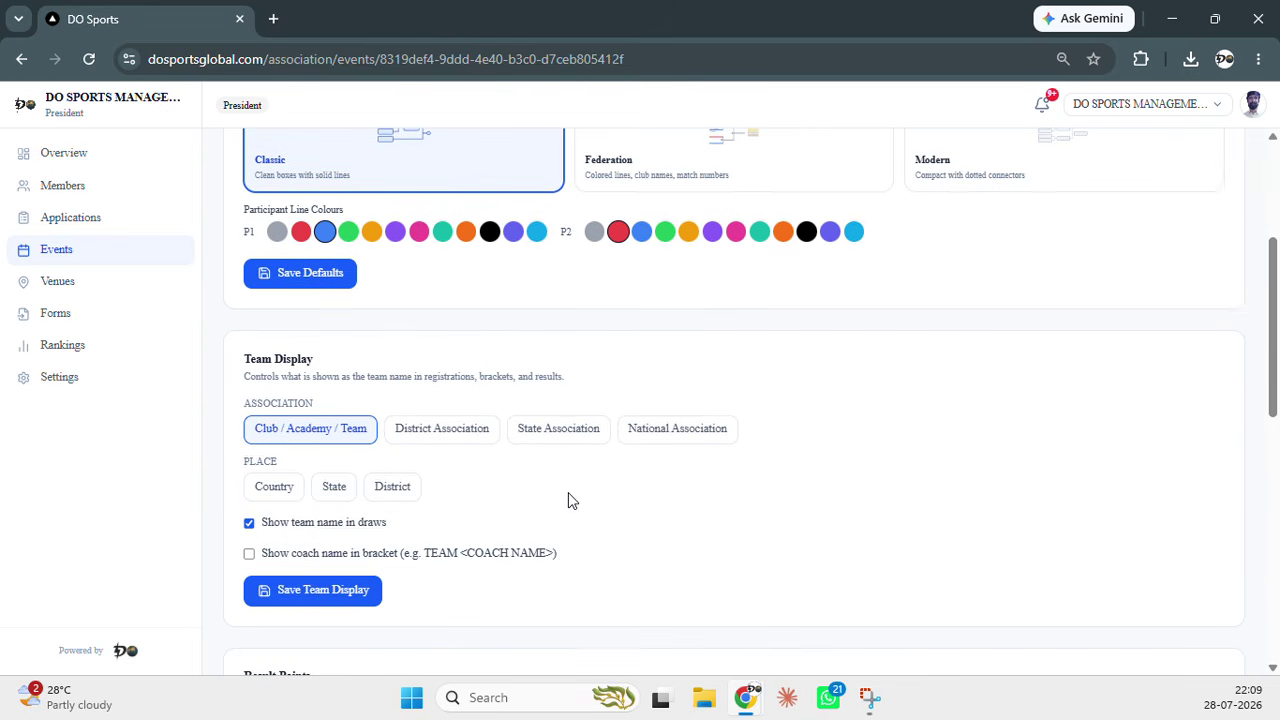
pyautogui.scroll(-1, 489, 500)
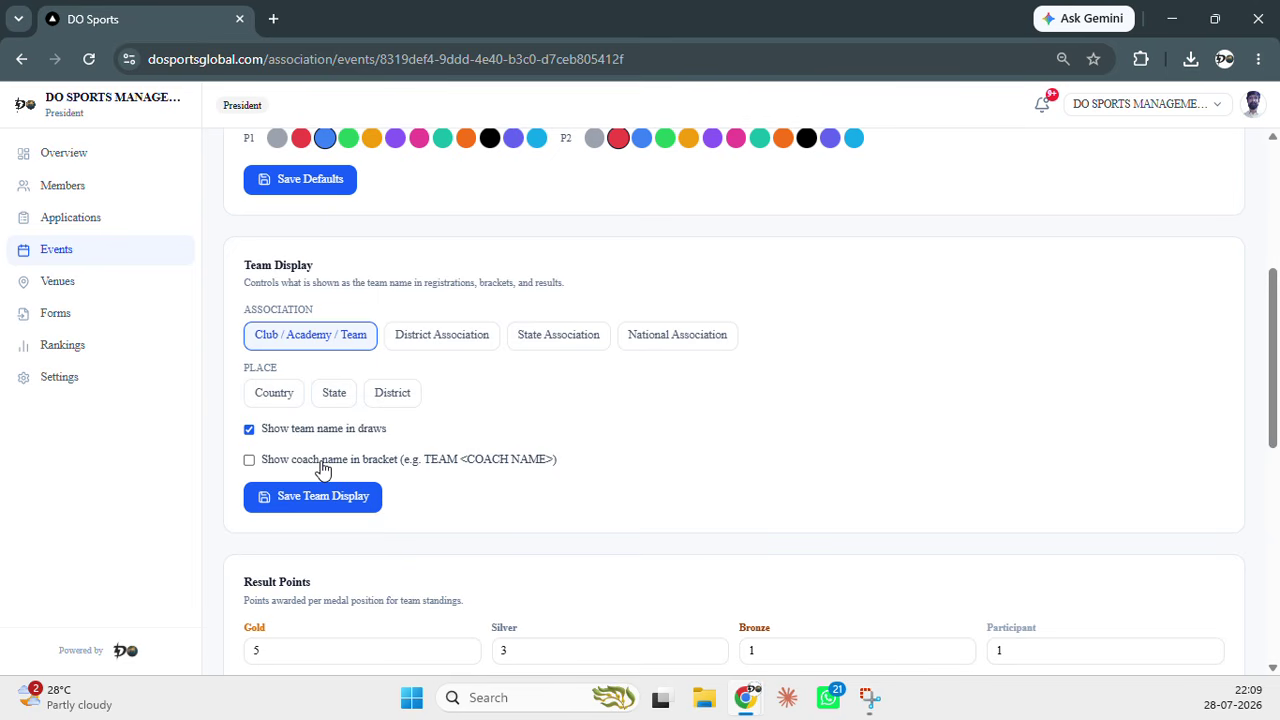
pyautogui.scroll(-2, 605, 468)
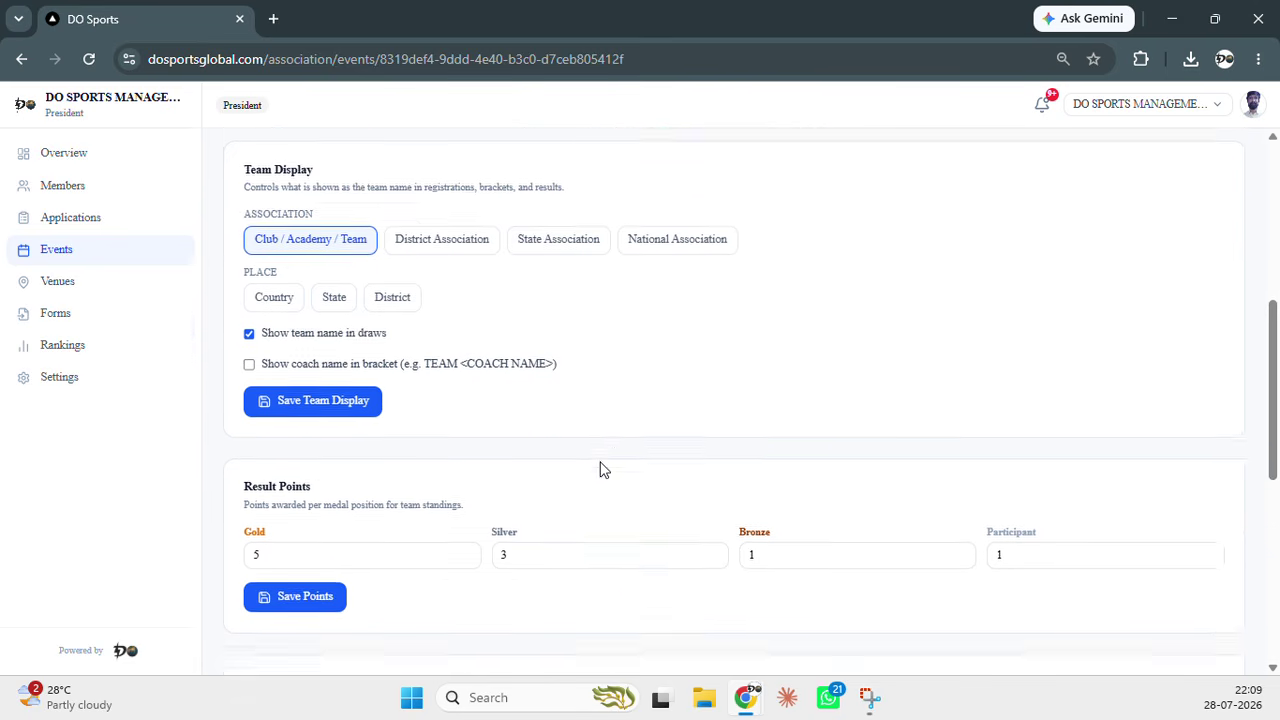
# Under Athlete Eligibility, change Weight Tolerance to Fixed (kg) and then to Percentage (%)
pyautogui.scroll(-1, 601, 462)
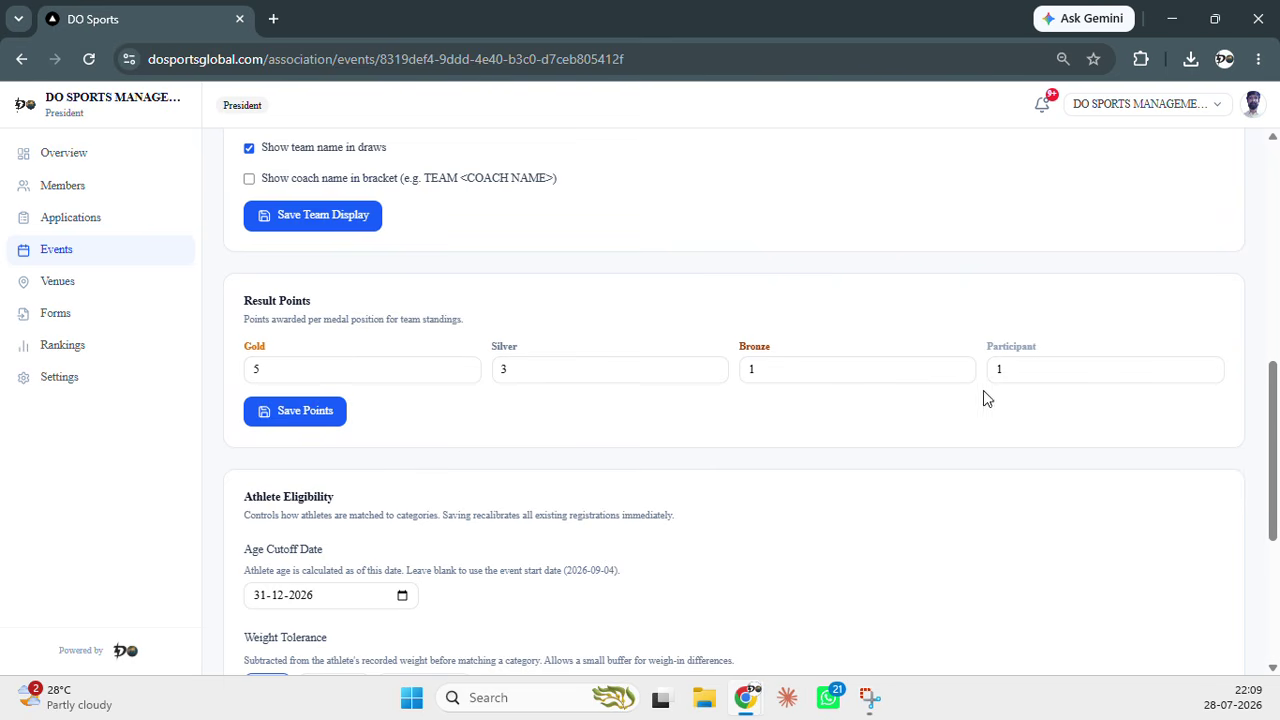
pyautogui.scroll(-2, 913, 397)
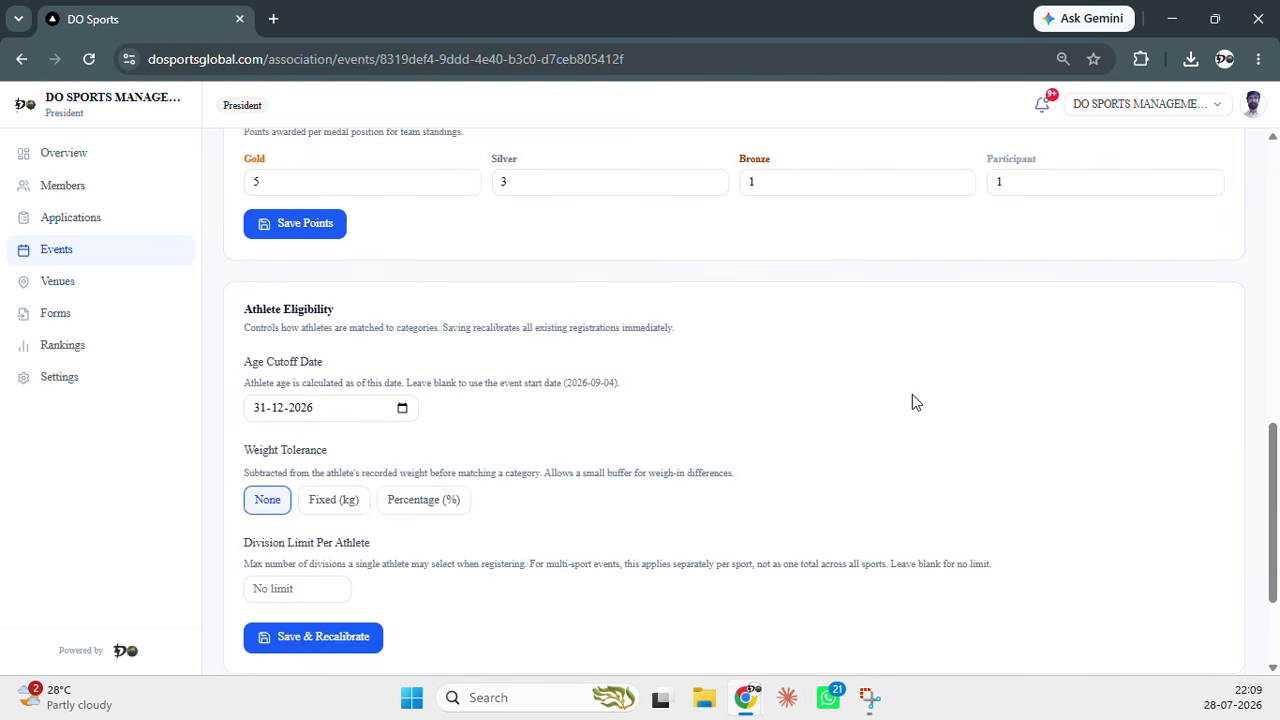
pyautogui.scroll(-1, 365, 320)
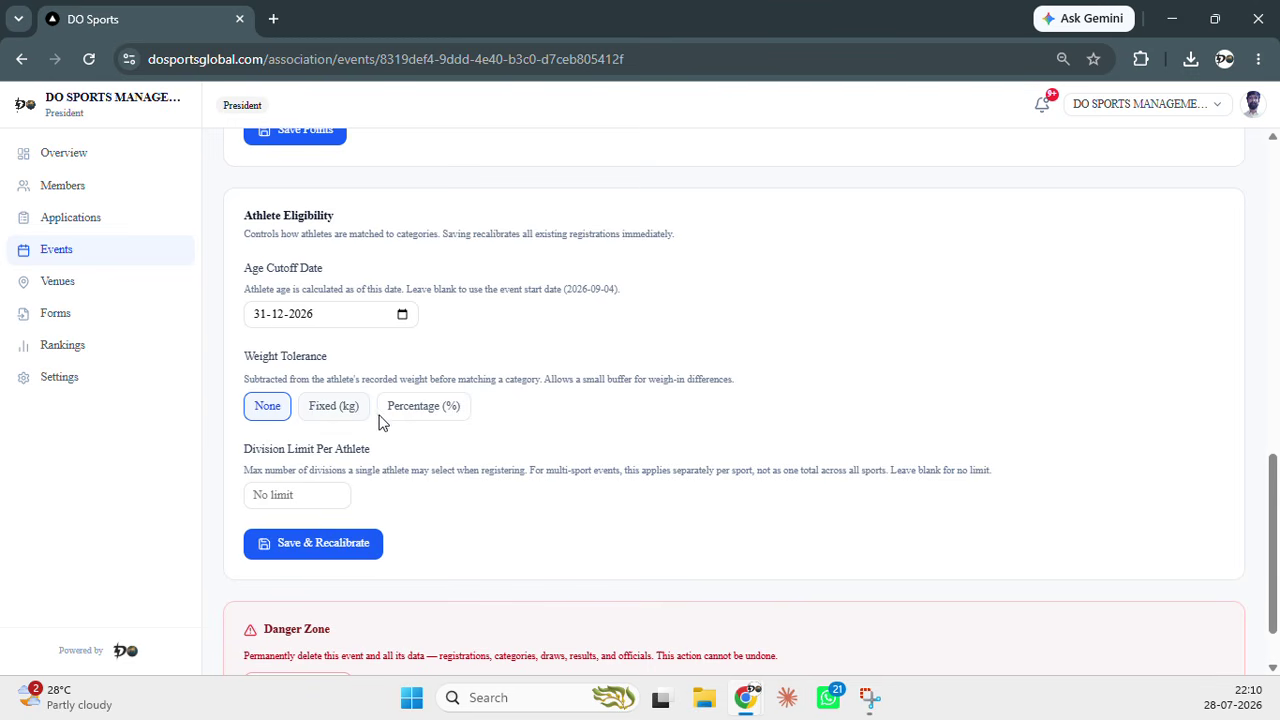
pyautogui.click(322, 418)
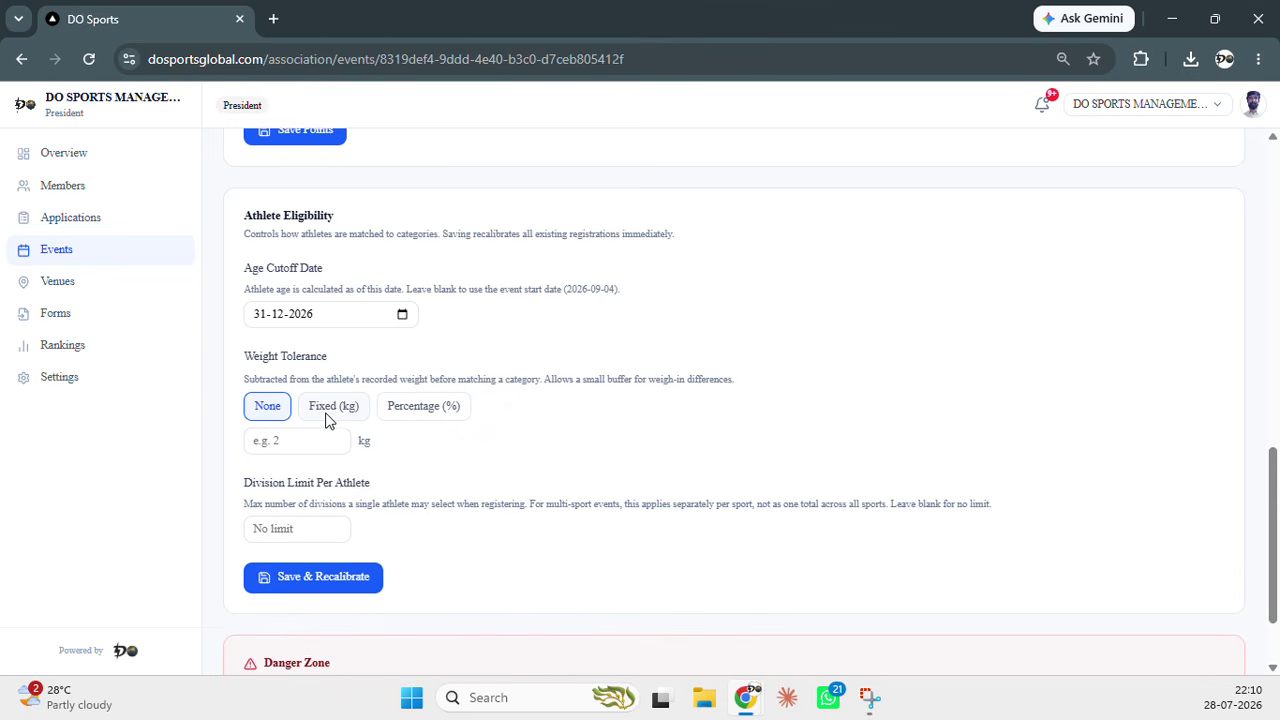
pyautogui.click(303, 443)
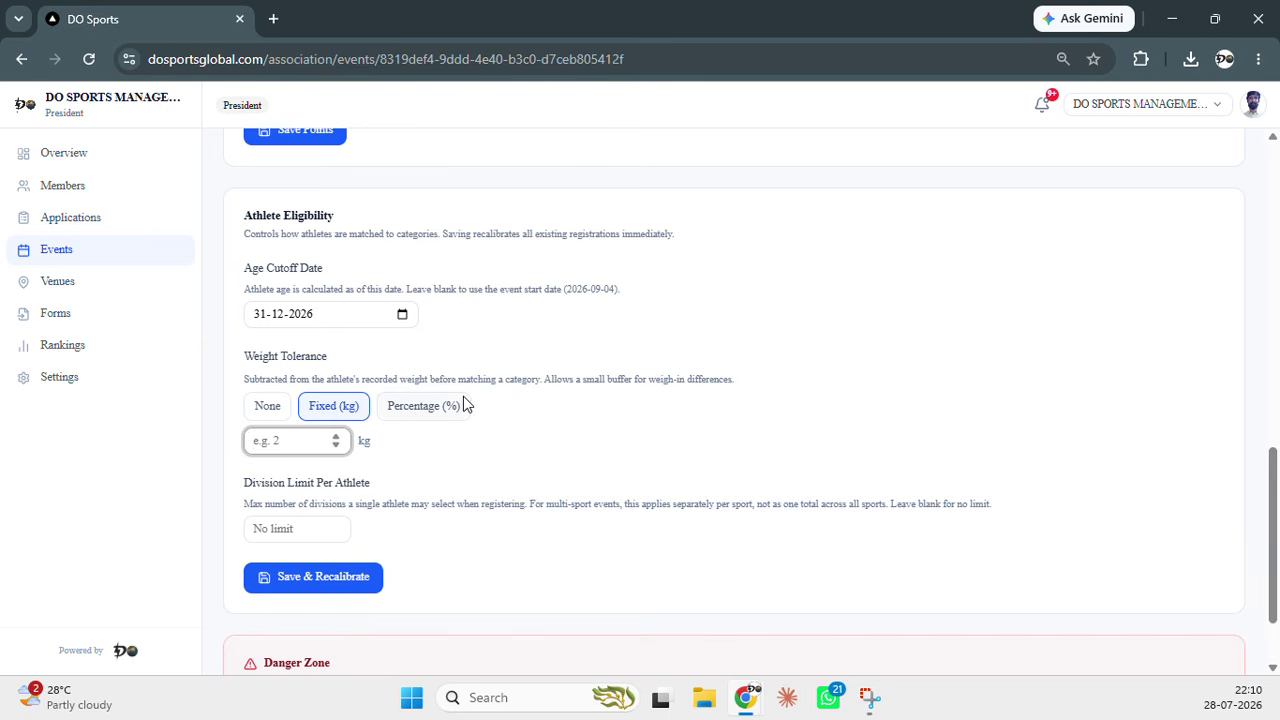
pyautogui.click(436, 409)
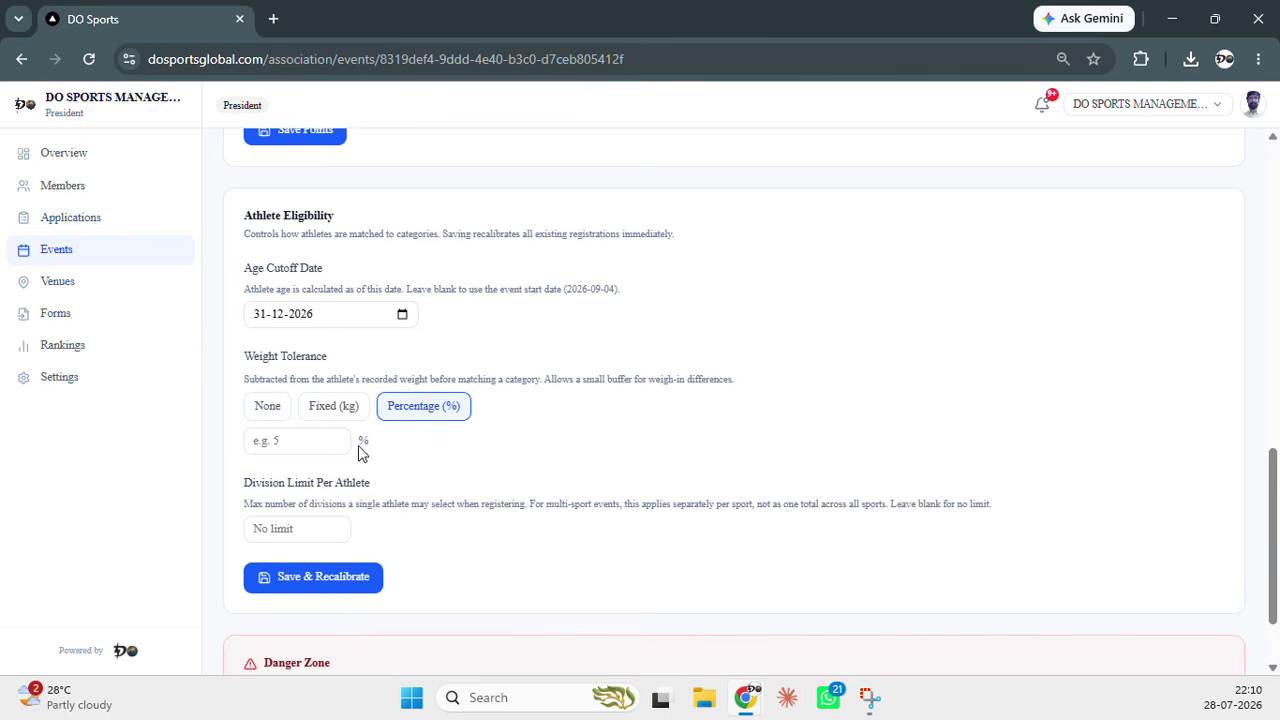
pyautogui.scroll(-1, 474, 517)
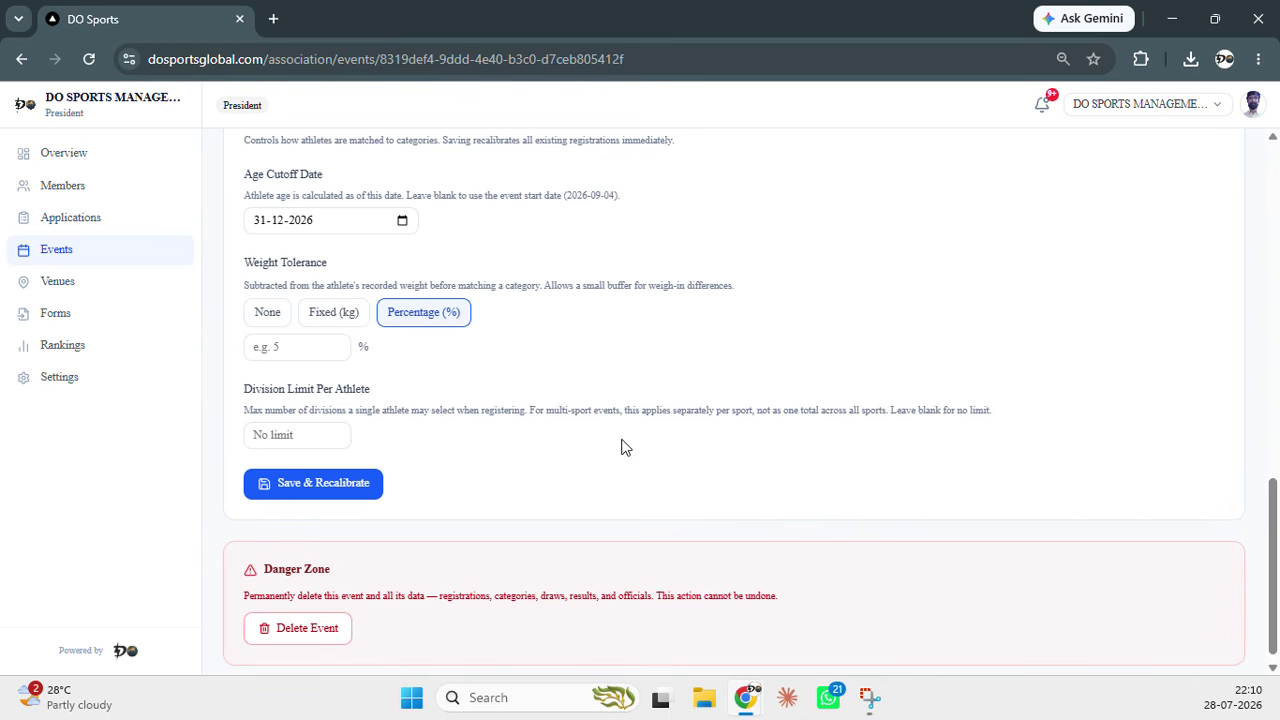
pyautogui.scroll(-1, 560, 490)
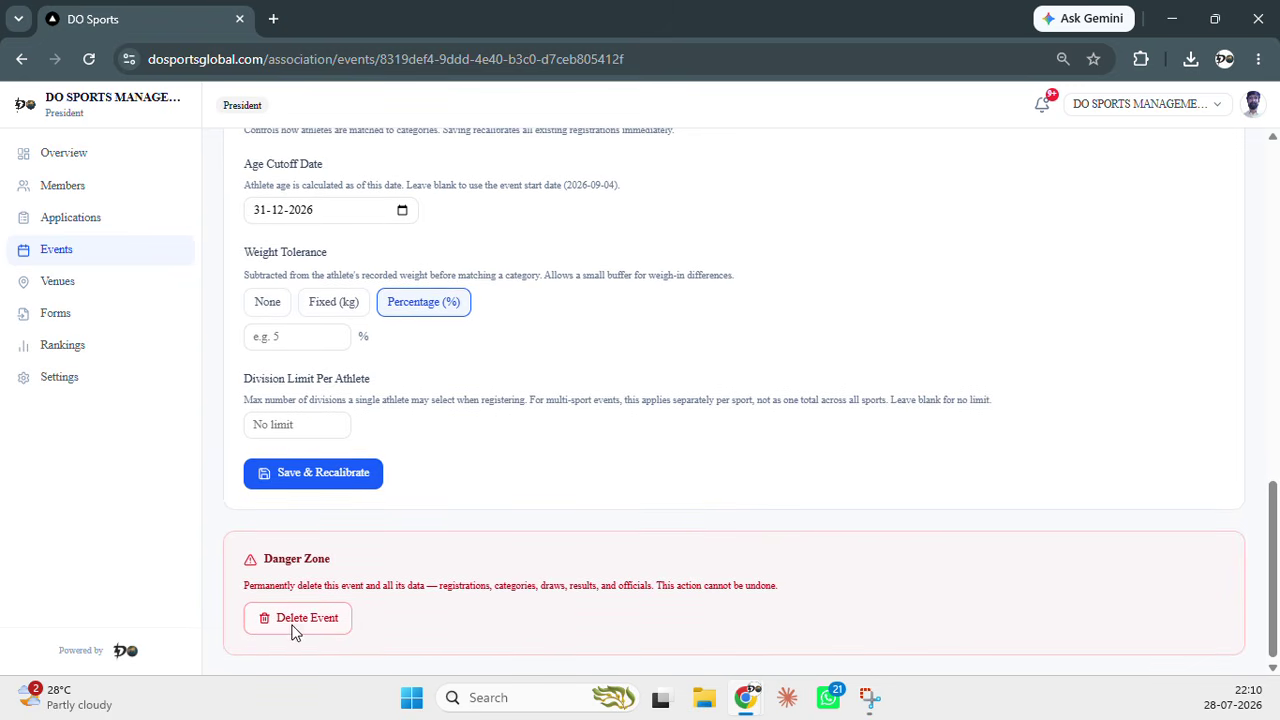
pyautogui.scroll(15, 783, 480)
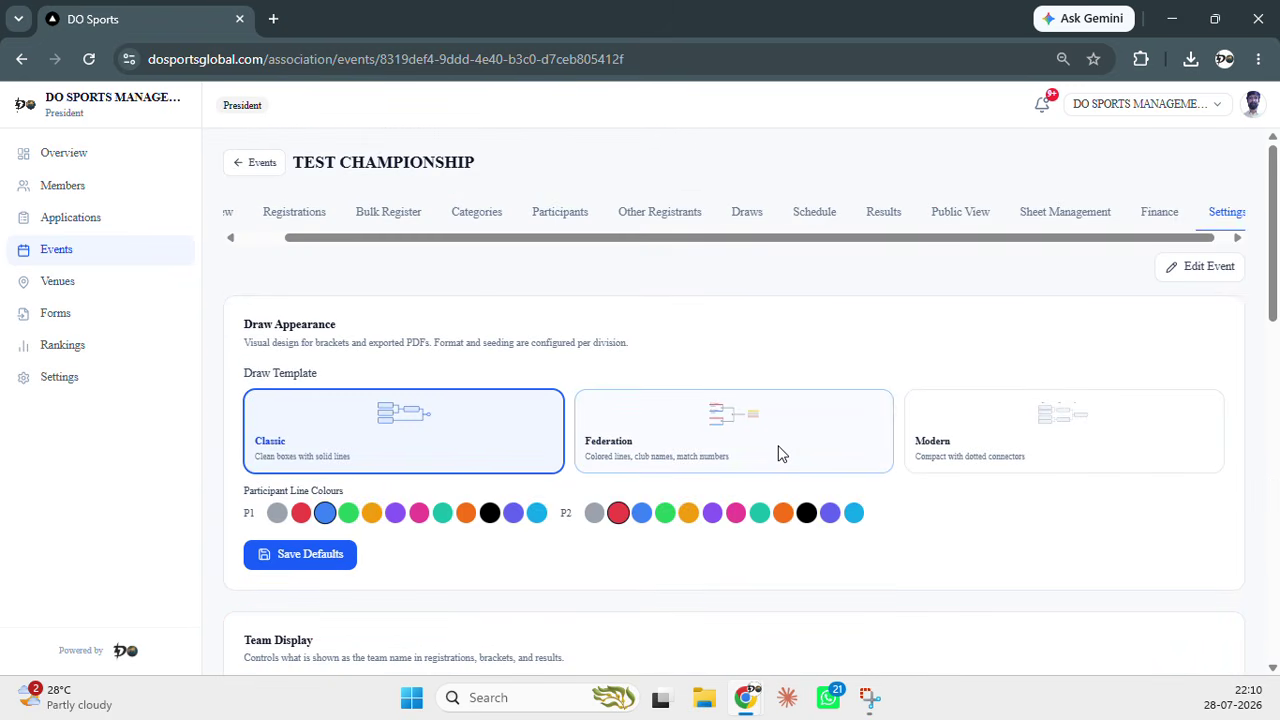
# Show the Sheet Management page with its published 210 × 297 Medal Certificate template
pyautogui.click(1052, 218)
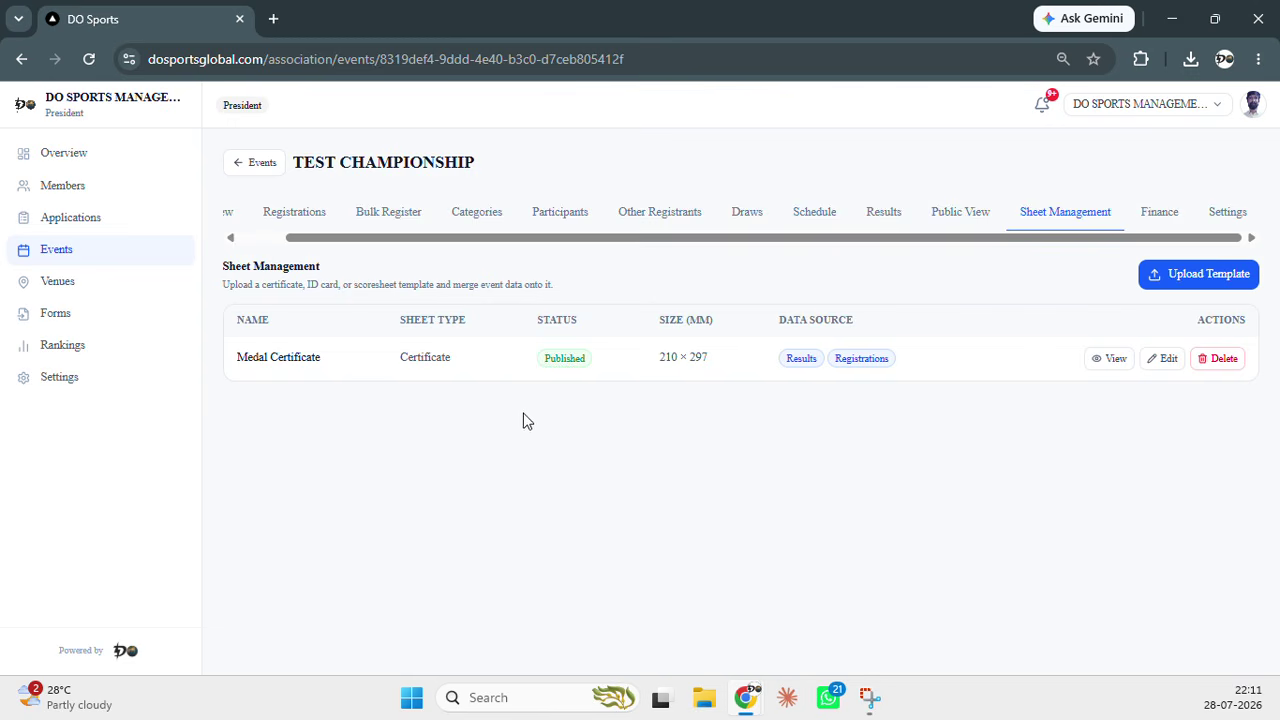
# Upload IMG-20260723-WA0024.jpg.jpeg as a new sheet template named 'Medalist Certificate'
pyautogui.click(1170, 277)
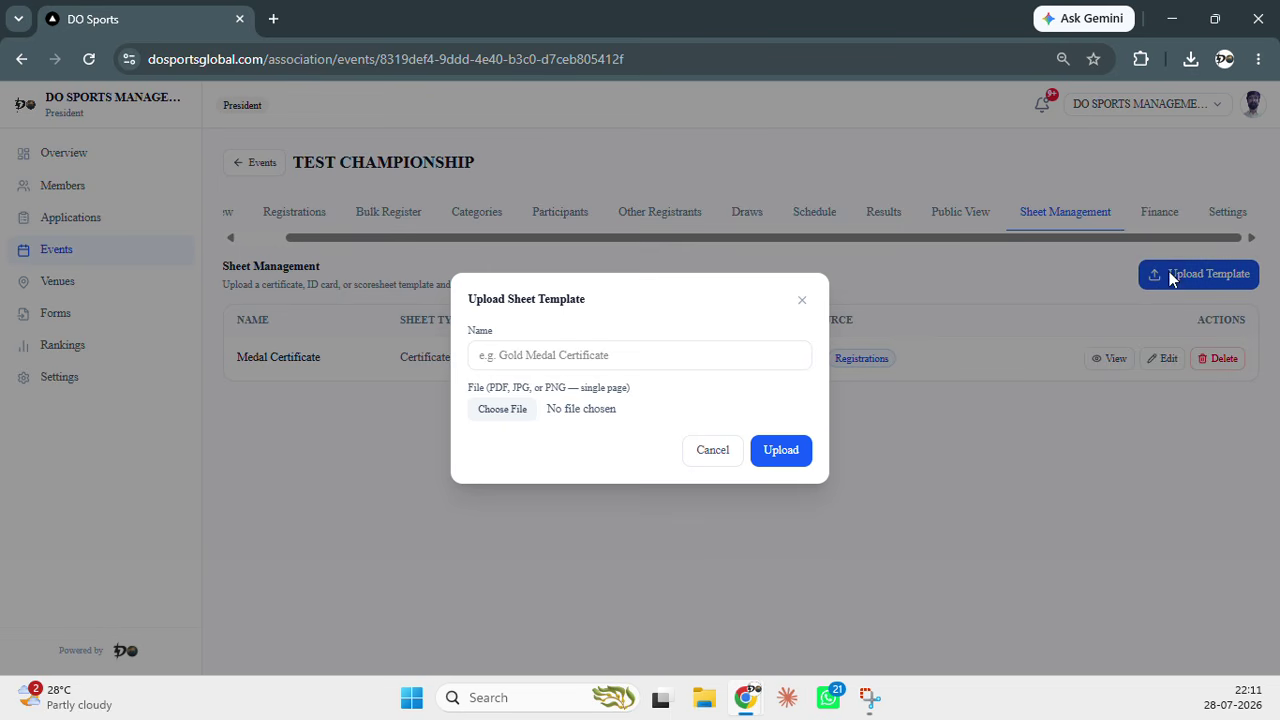
pyautogui.click(585, 357)
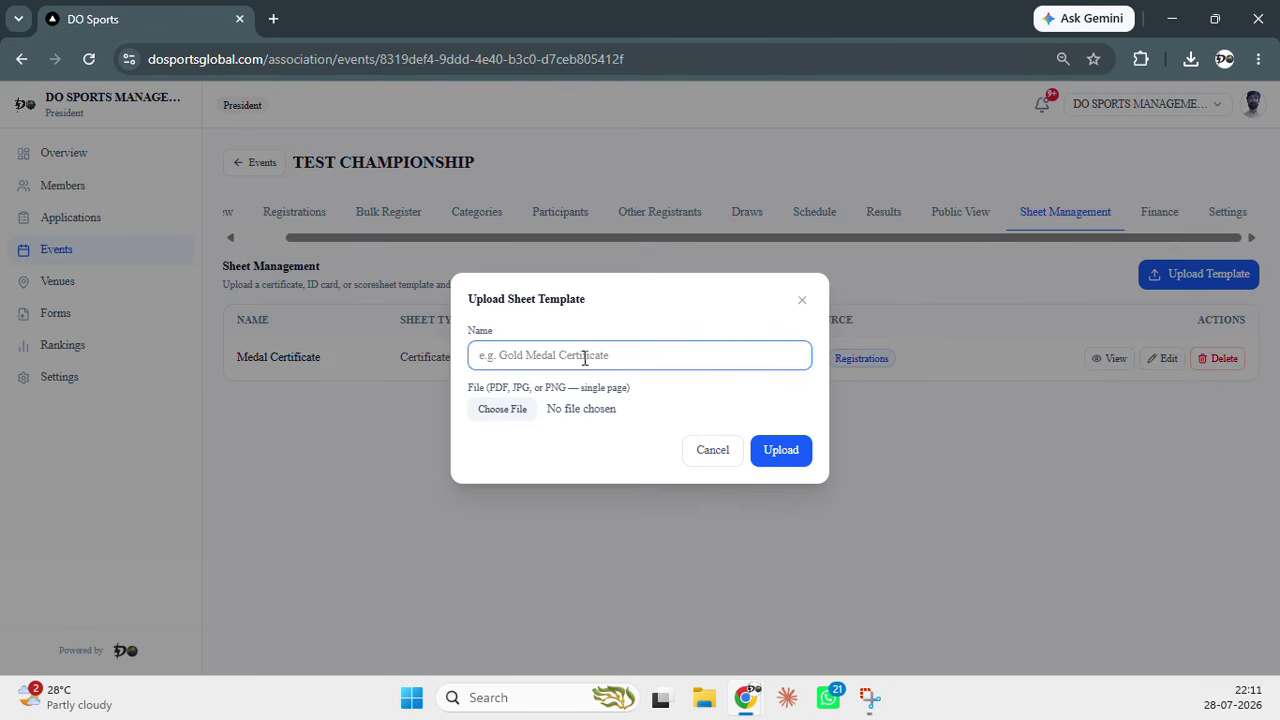
pyautogui.write('Medalis')
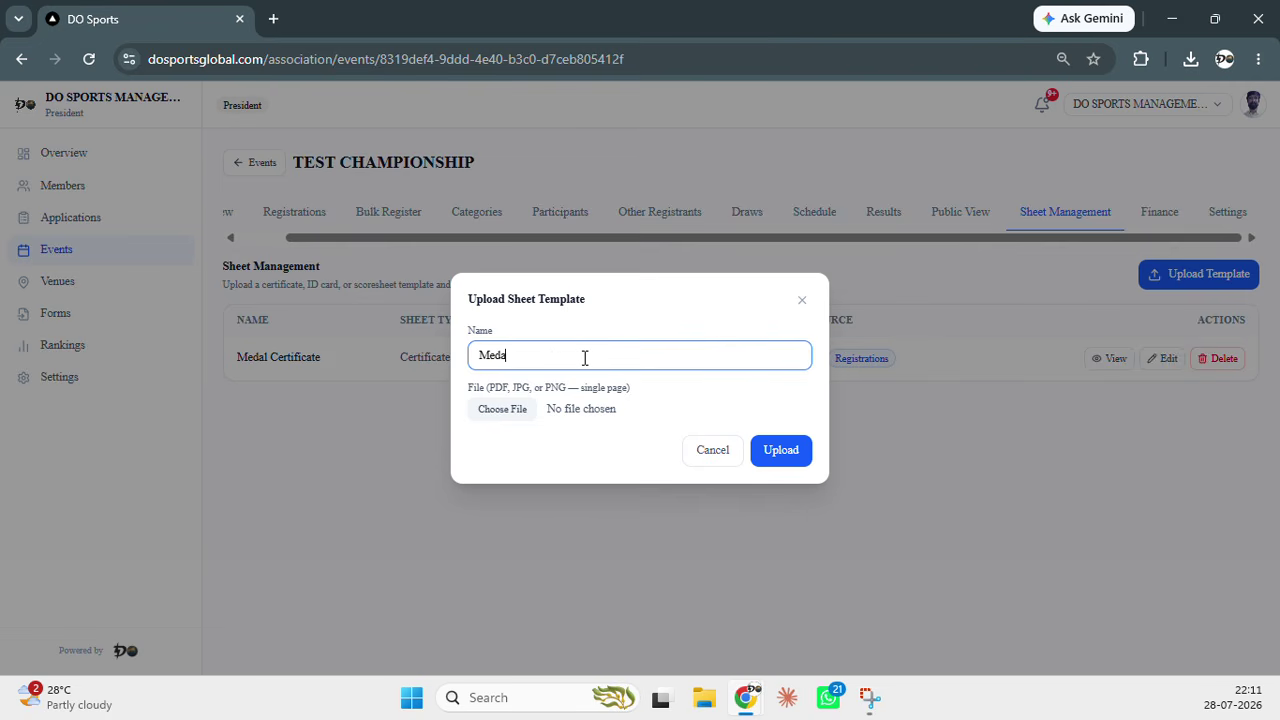
pyautogui.write('t Certificate')
pyautogui.click(495, 417)
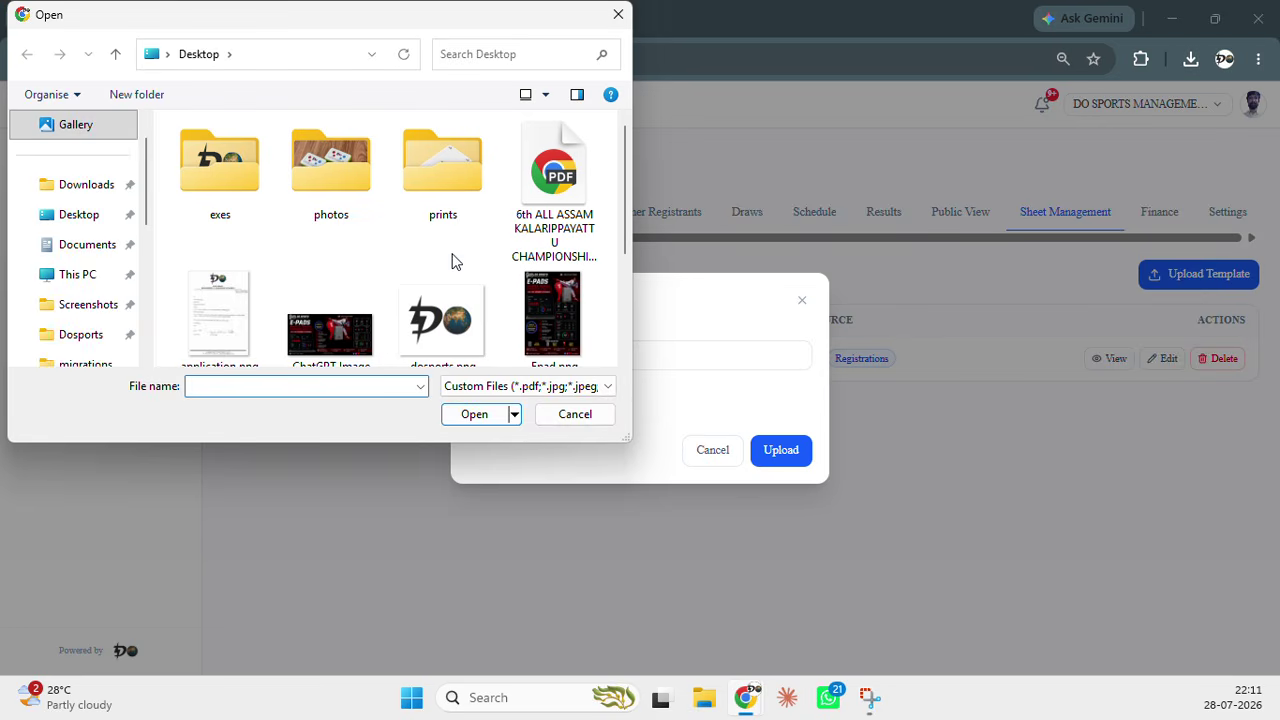
pyautogui.scroll(-2, 451, 261)
pyautogui.click(331, 287)
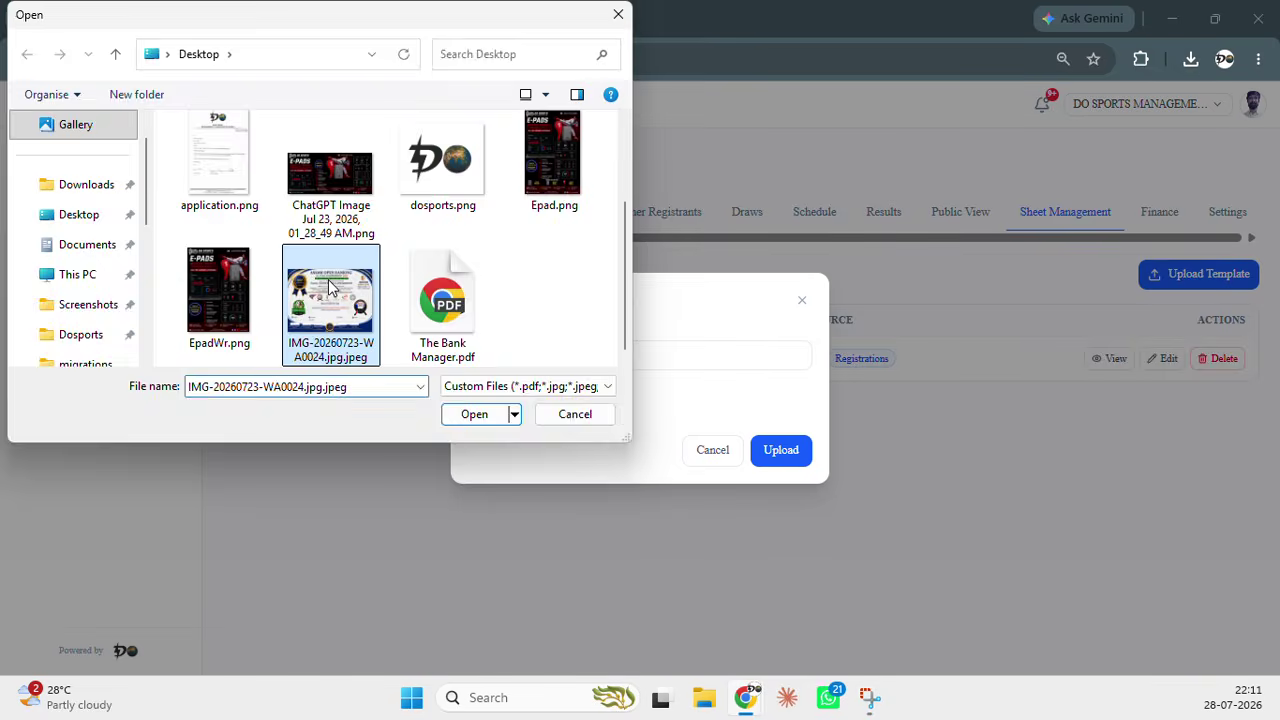
pyautogui.doubleClick(331, 287)
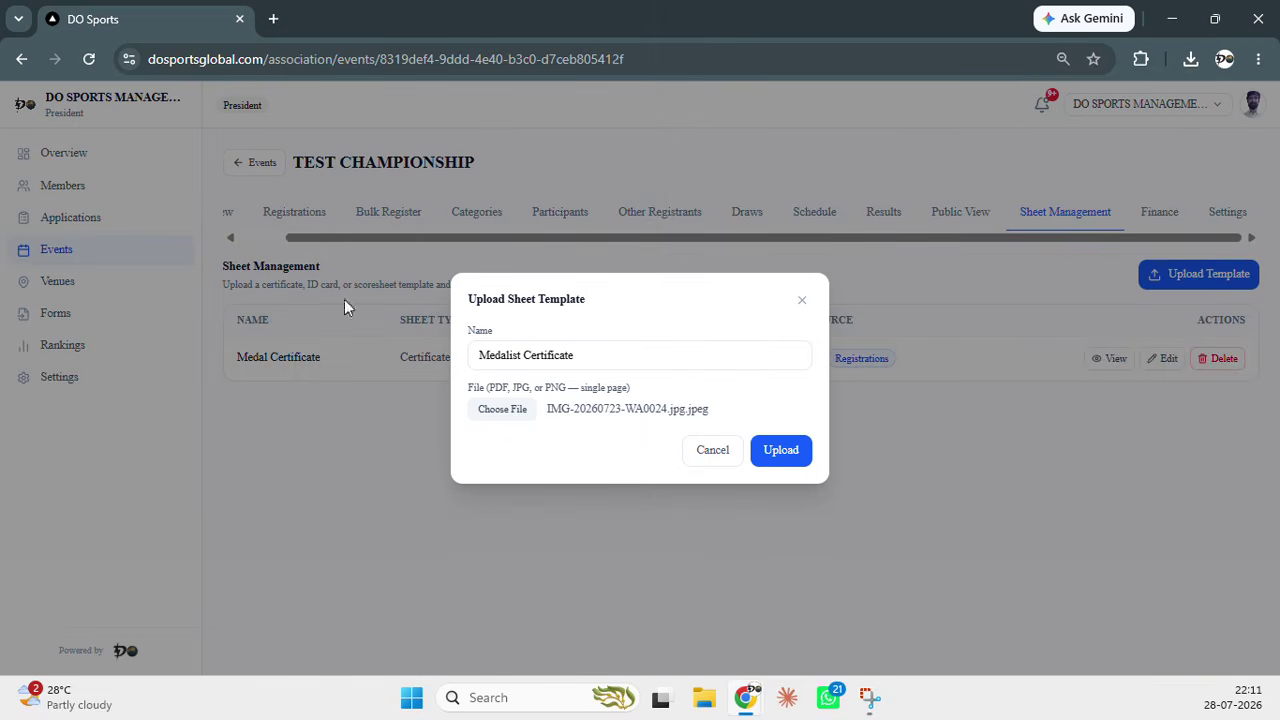
pyautogui.click(790, 458)
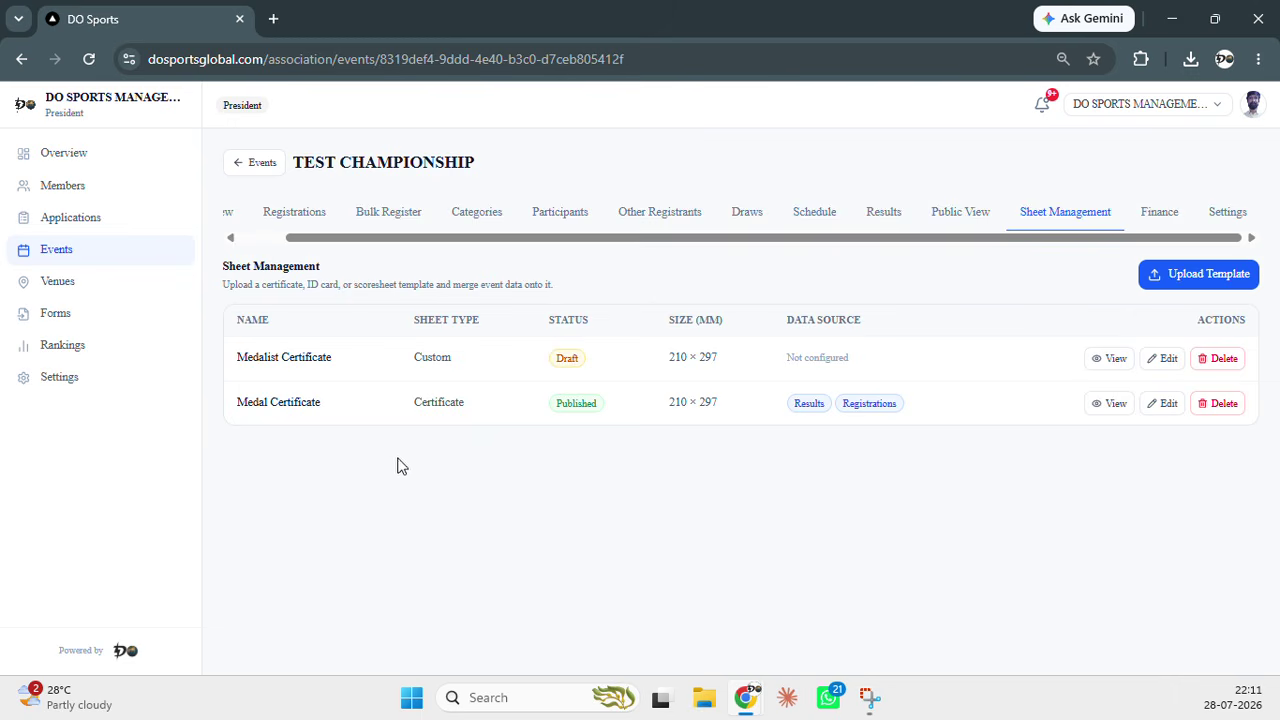
# Make the Medalist Certificate an A4 Landscape sheet using Results, not Registrations, then open the editor
pyautogui.click(1163, 359)
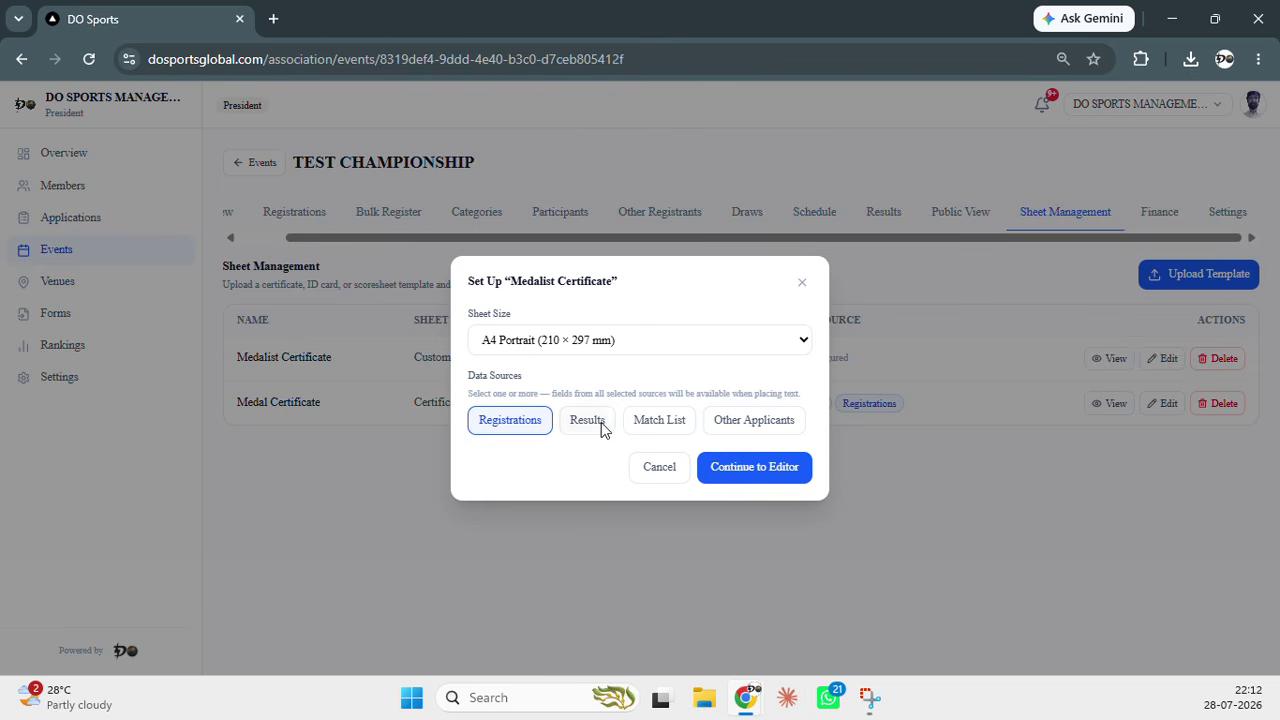
pyautogui.click(615, 346)
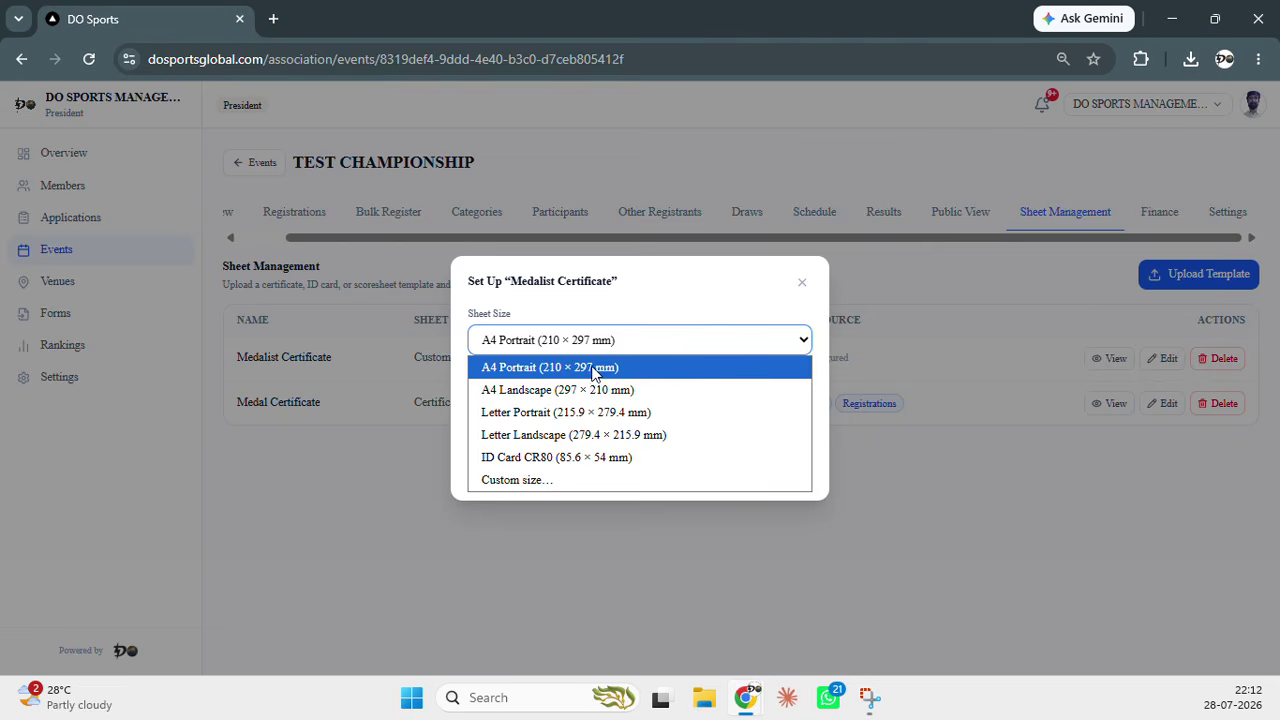
pyautogui.click(603, 390)
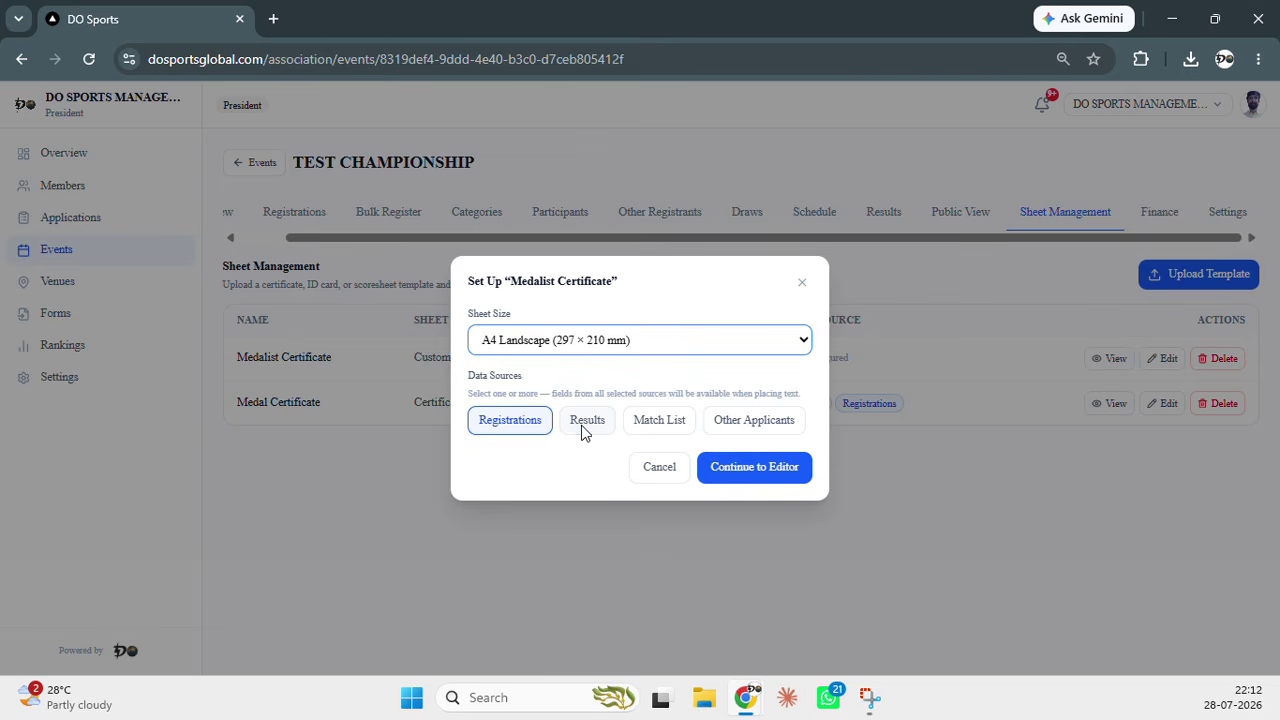
pyautogui.click(580, 430)
pyautogui.click(531, 428)
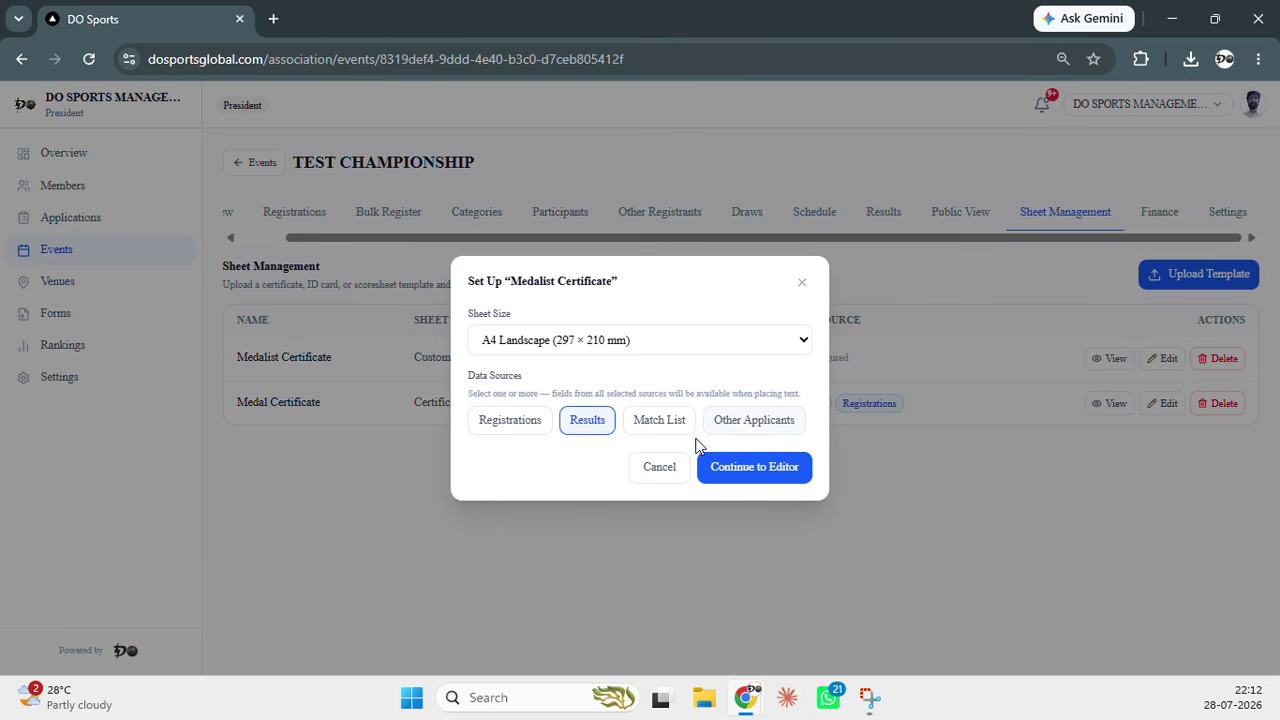
pyautogui.click(770, 467)
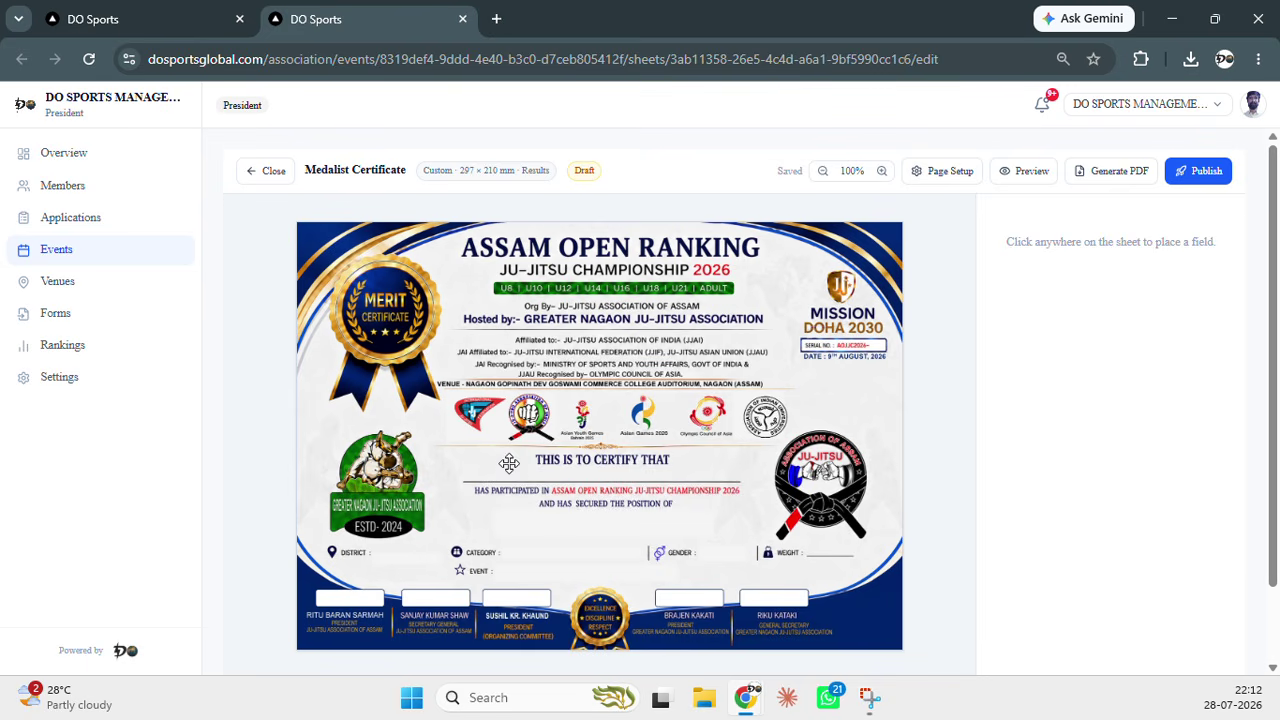
# Place a wide, short Full Name field just below THIS IS TO CERTIFY THAT
pyautogui.click(510, 463)
pyautogui.moveTo(630, 486); pyautogui.dragTo(606, 488)
pyautogui.moveTo(720, 512); pyautogui.dragTo(738, 478)
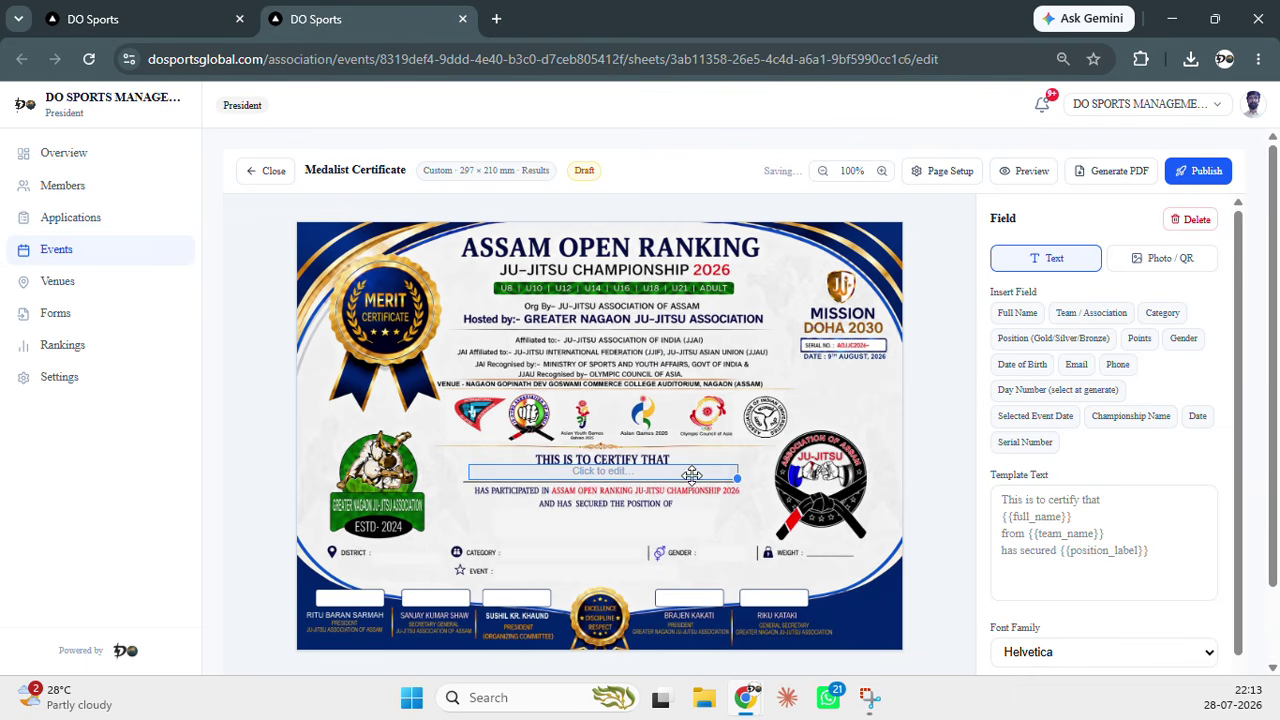
pyautogui.click(1018, 313)
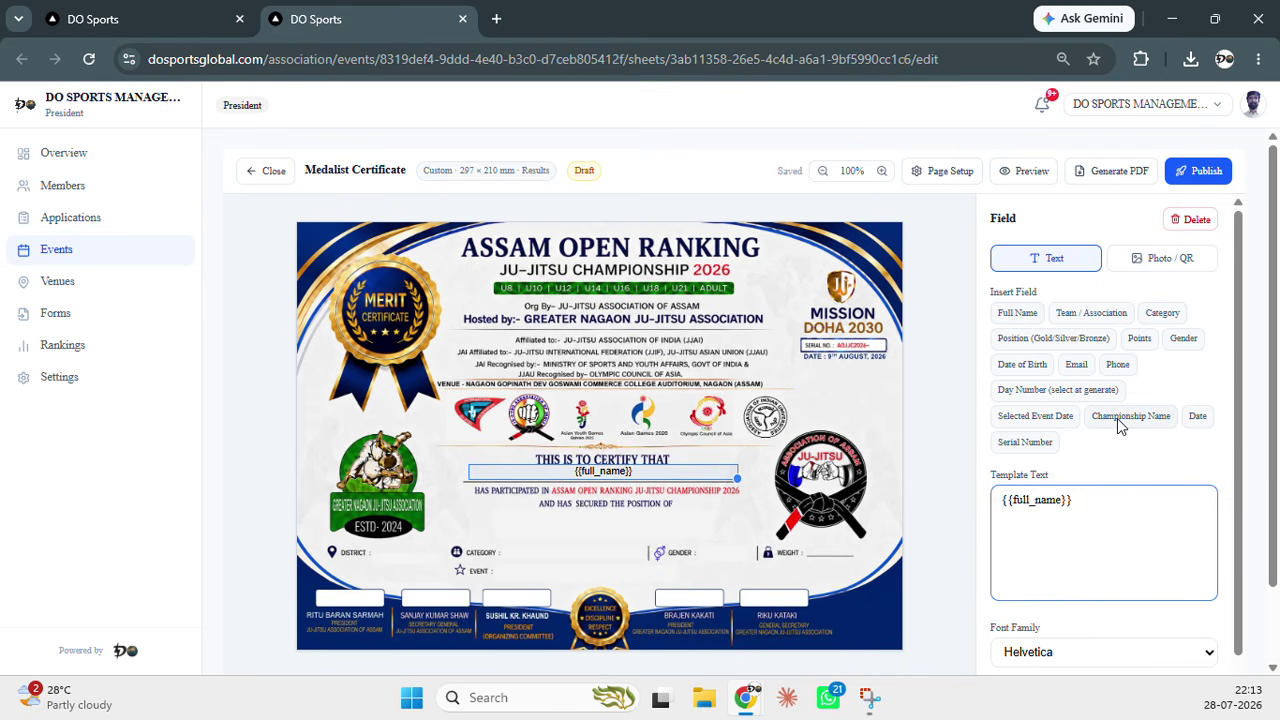
# Turn on Auto font size and Center alignment for the name, keeping black text
pyautogui.scroll(-1, 1123, 410)
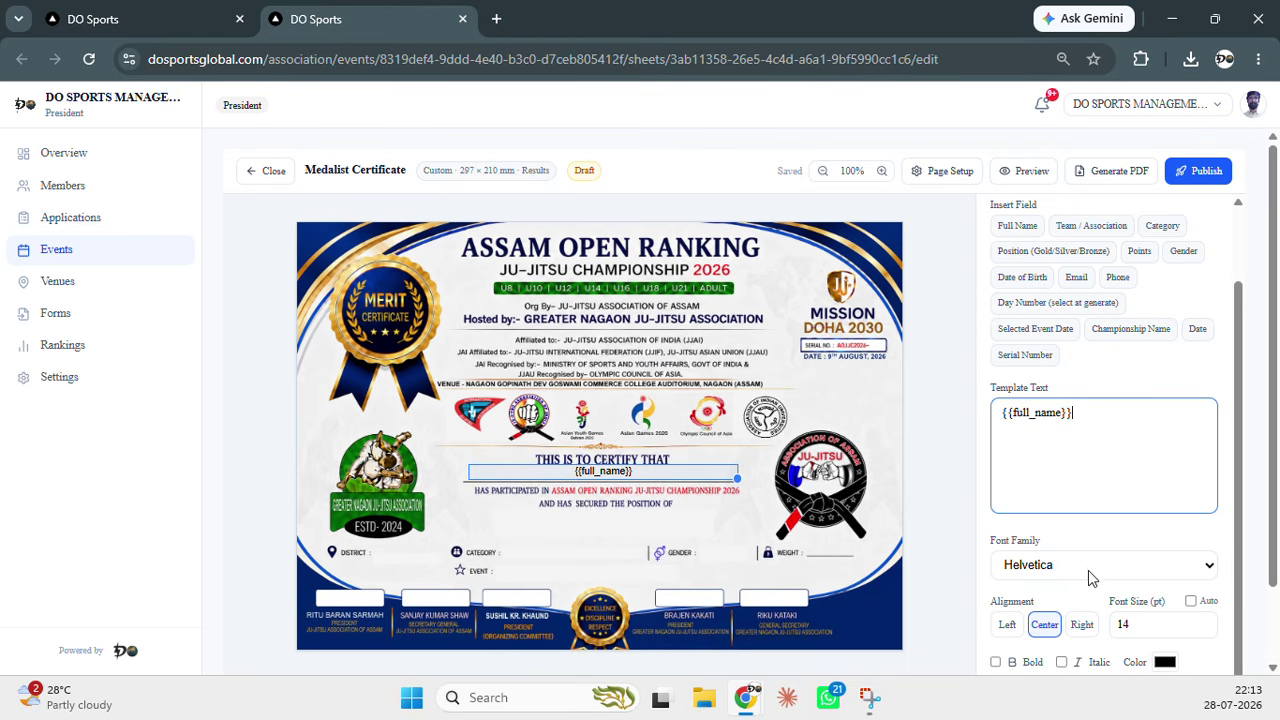
pyautogui.click(1191, 601)
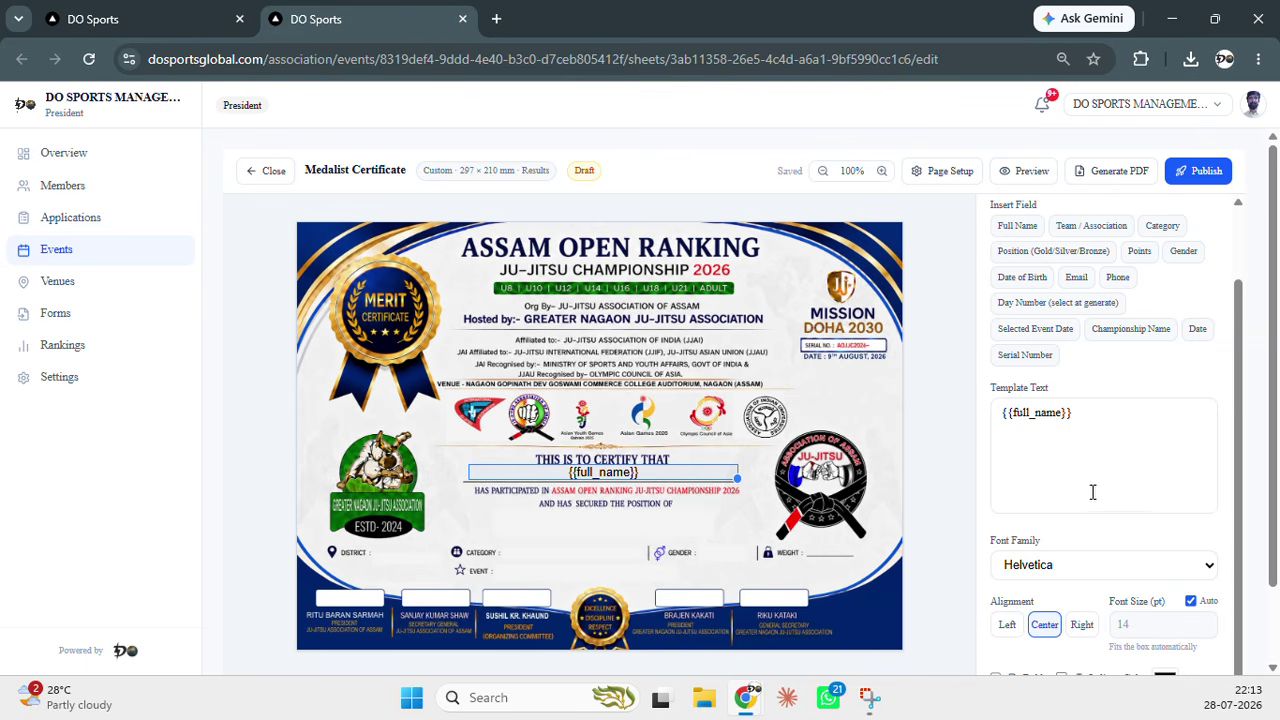
pyautogui.scroll(-1, 1093, 492)
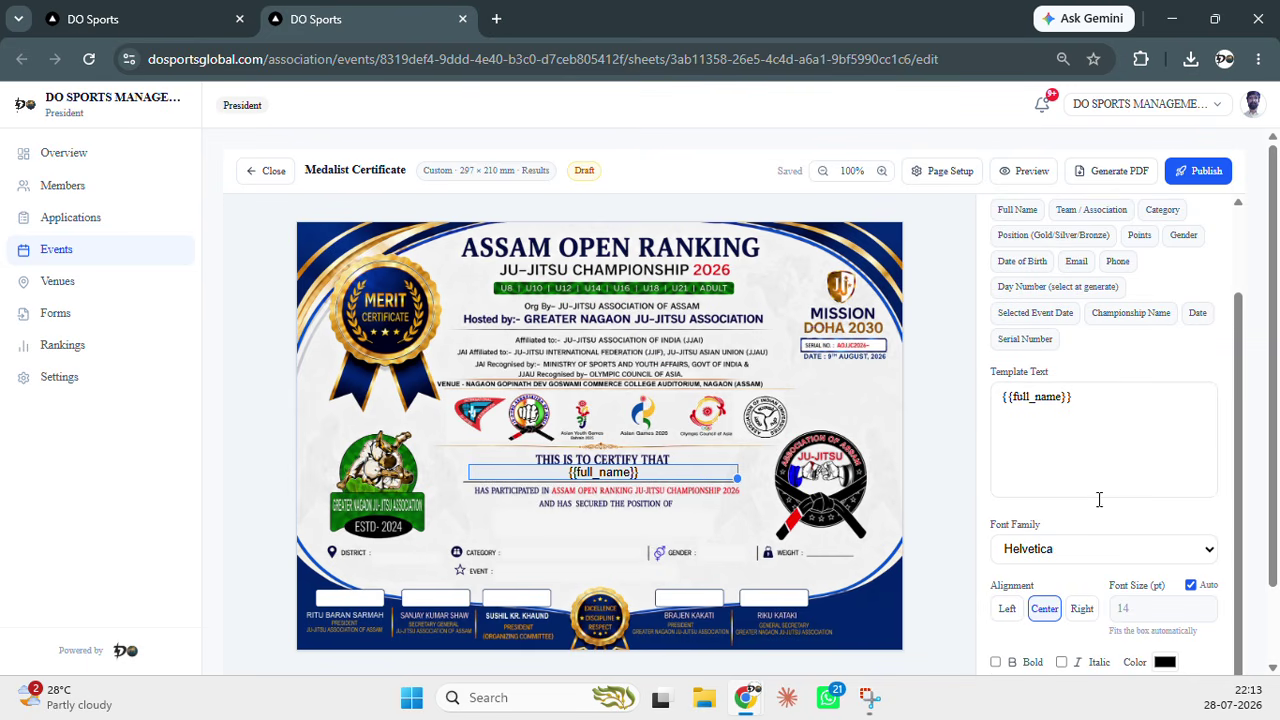
pyautogui.click(1046, 610)
pyautogui.click(1166, 662)
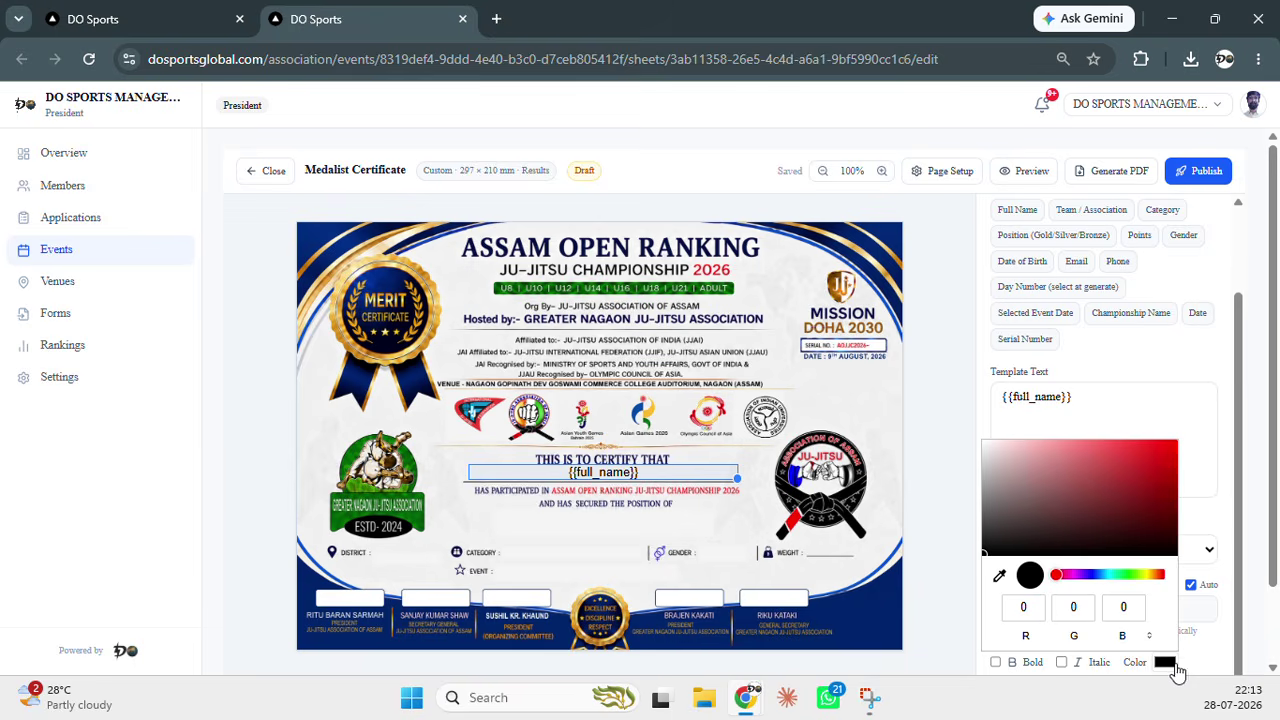
pyautogui.click(1207, 658)
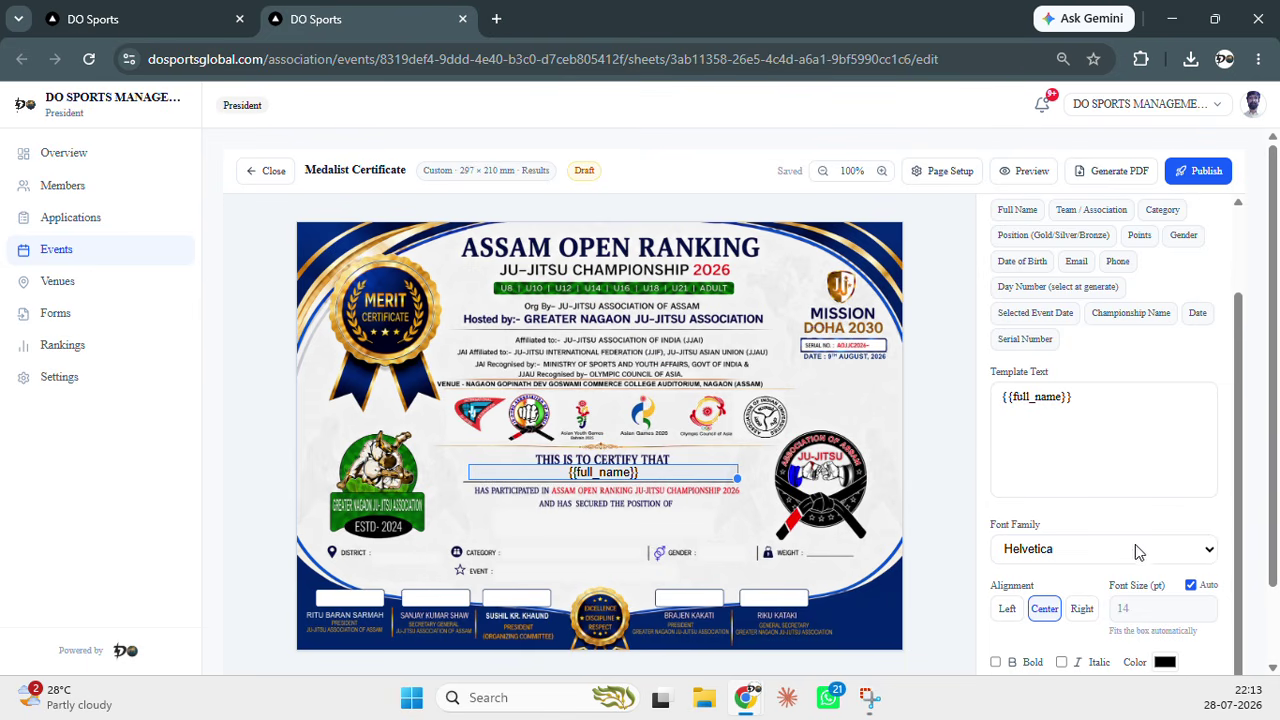
pyautogui.scroll(2, 1130, 532)
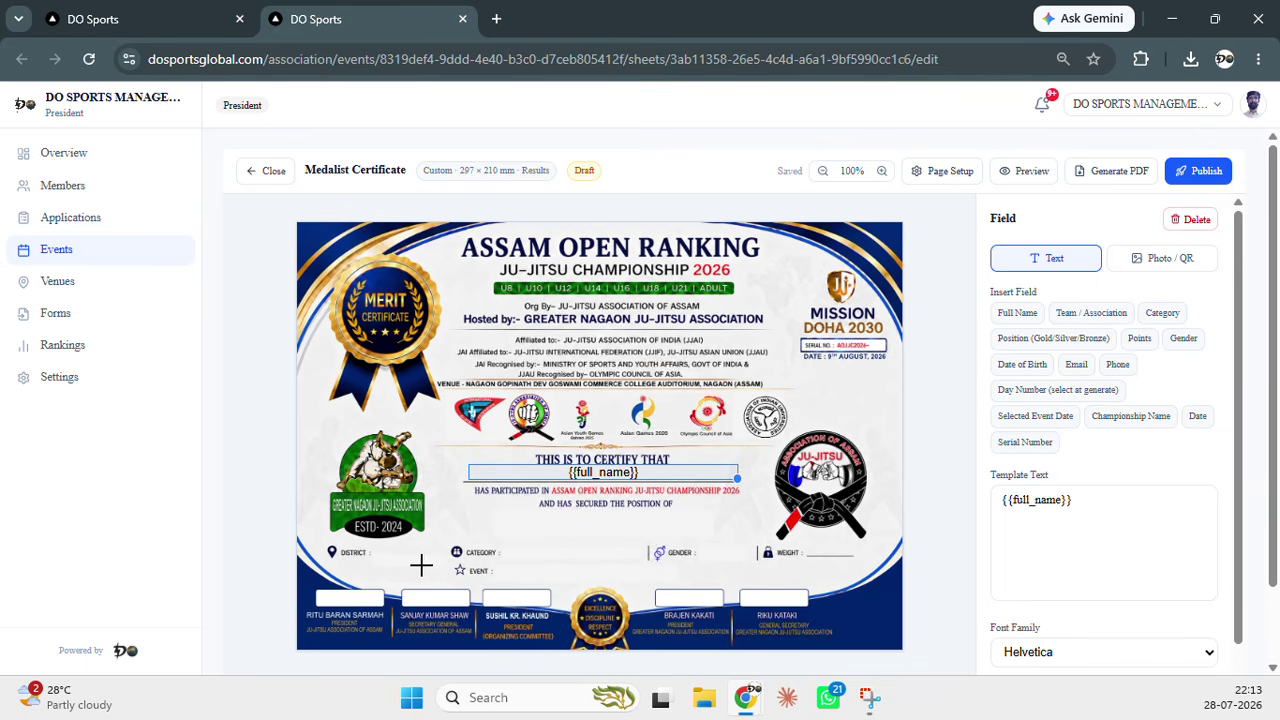
# Add an auto-sized Team / Association field beside DISTRICT
pyautogui.click(375, 542)
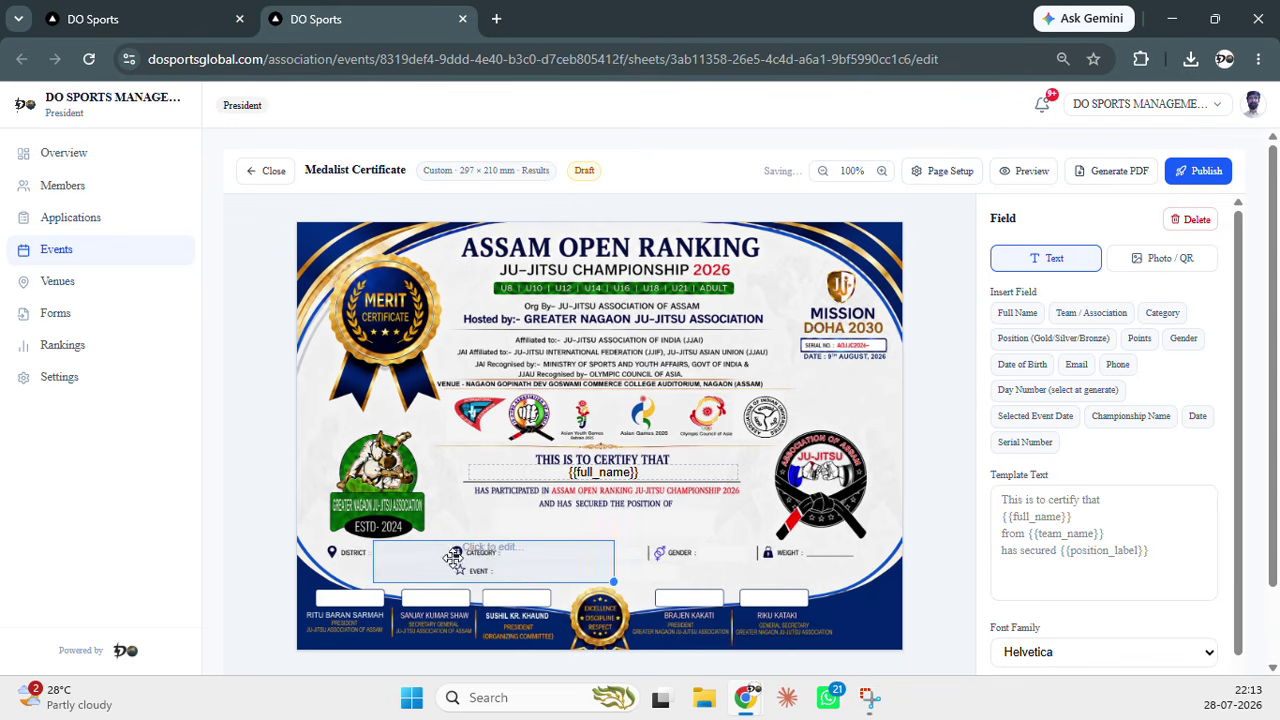
pyautogui.moveTo(613, 581); pyautogui.dragTo(449, 572)
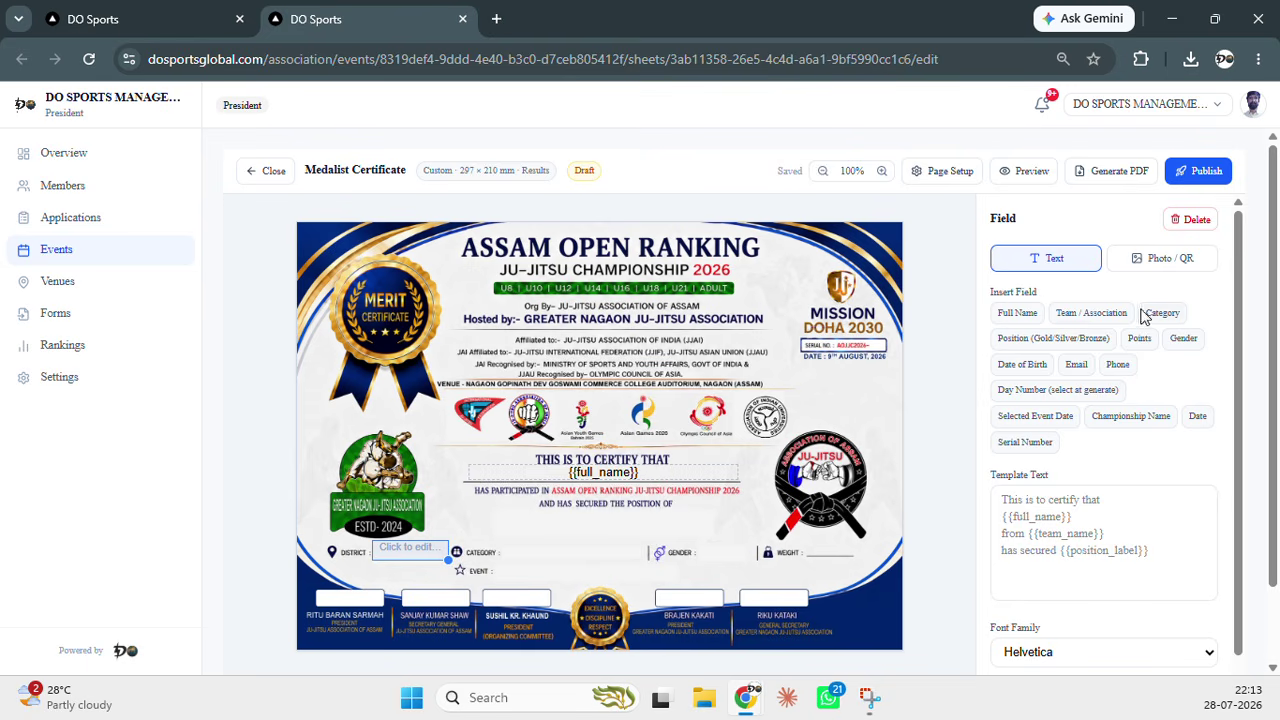
pyautogui.click(1112, 316)
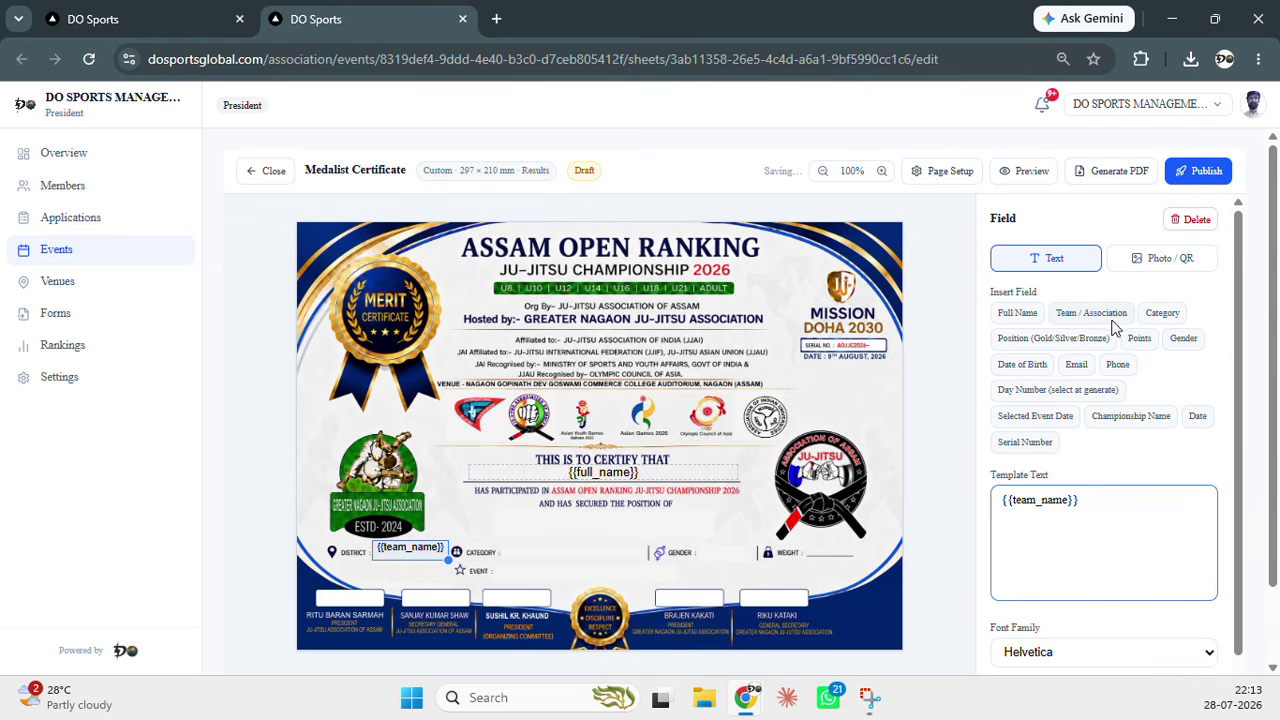
pyautogui.scroll(-1, 1134, 463)
pyautogui.click(1190, 601)
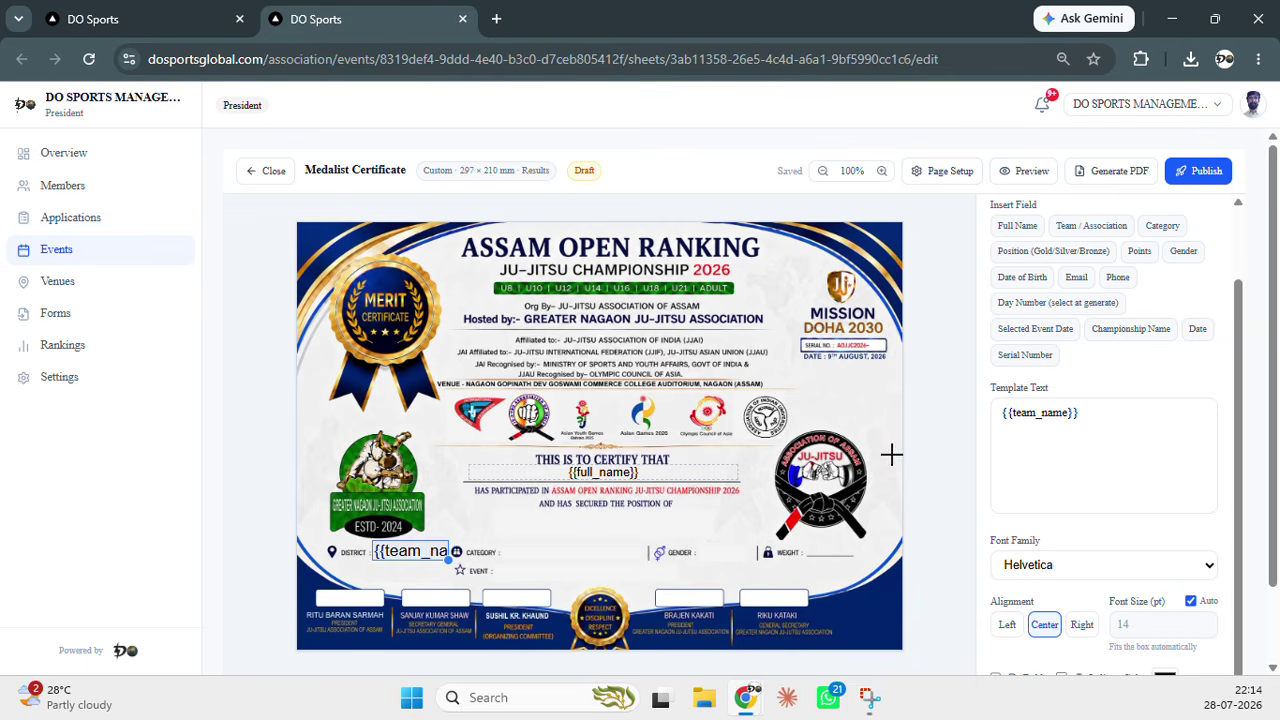
pyautogui.scroll(2, 985, 330)
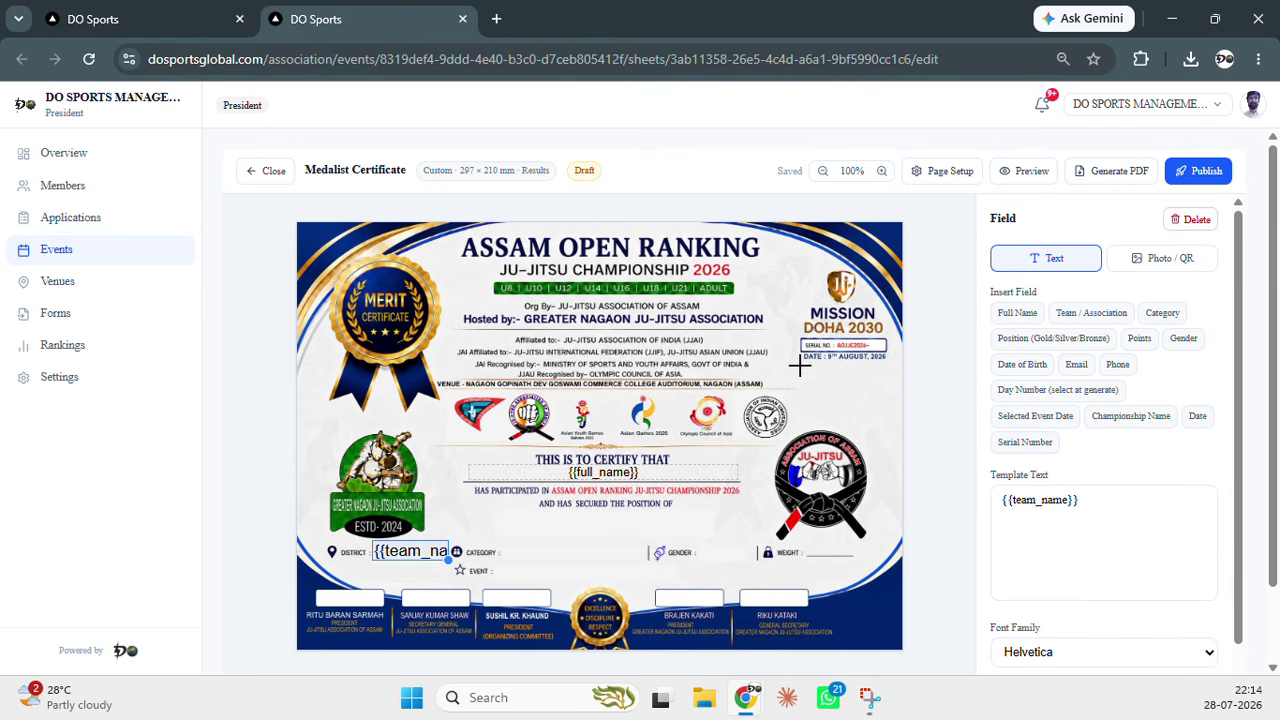
# Place a narrower, taller empty field below the date
pyautogui.click(800, 366)
pyautogui.moveTo(905, 401); pyautogui.dragTo(819, 393)
pyautogui.moveTo(955, 409); pyautogui.dragTo(885, 427)
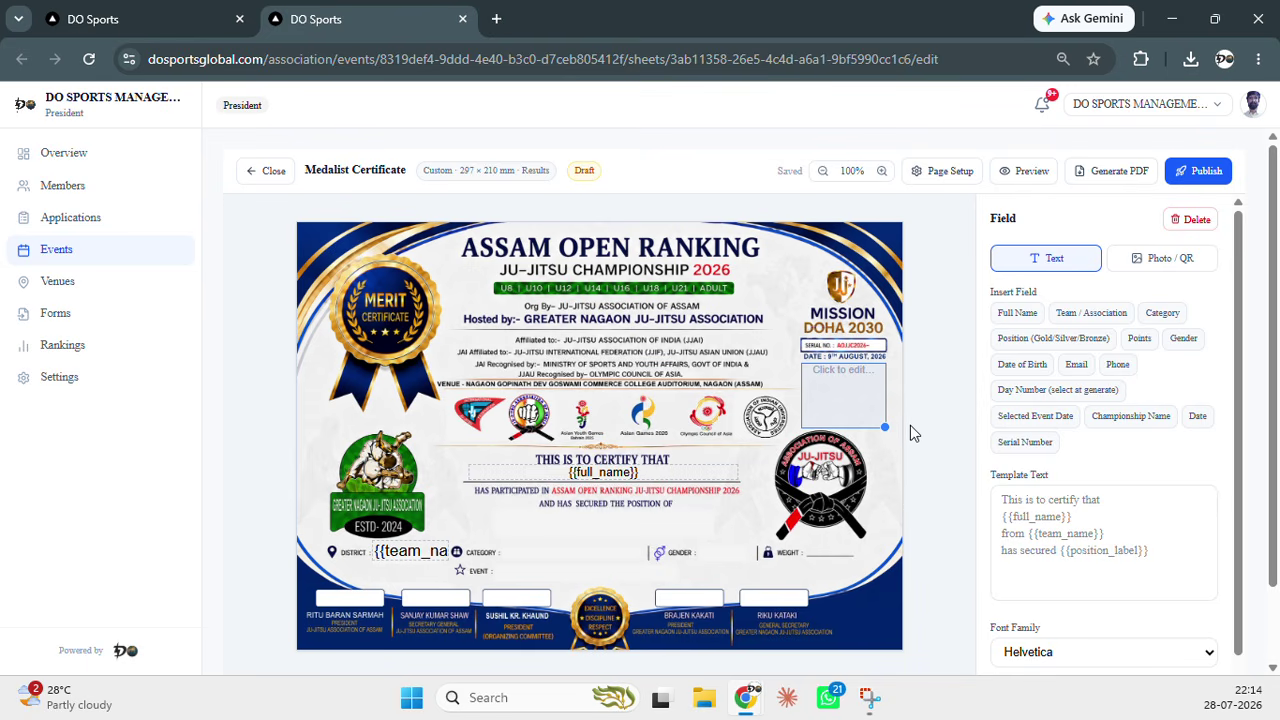
# Make the field below the date a Photo placeholder
pyautogui.click(1160, 268)
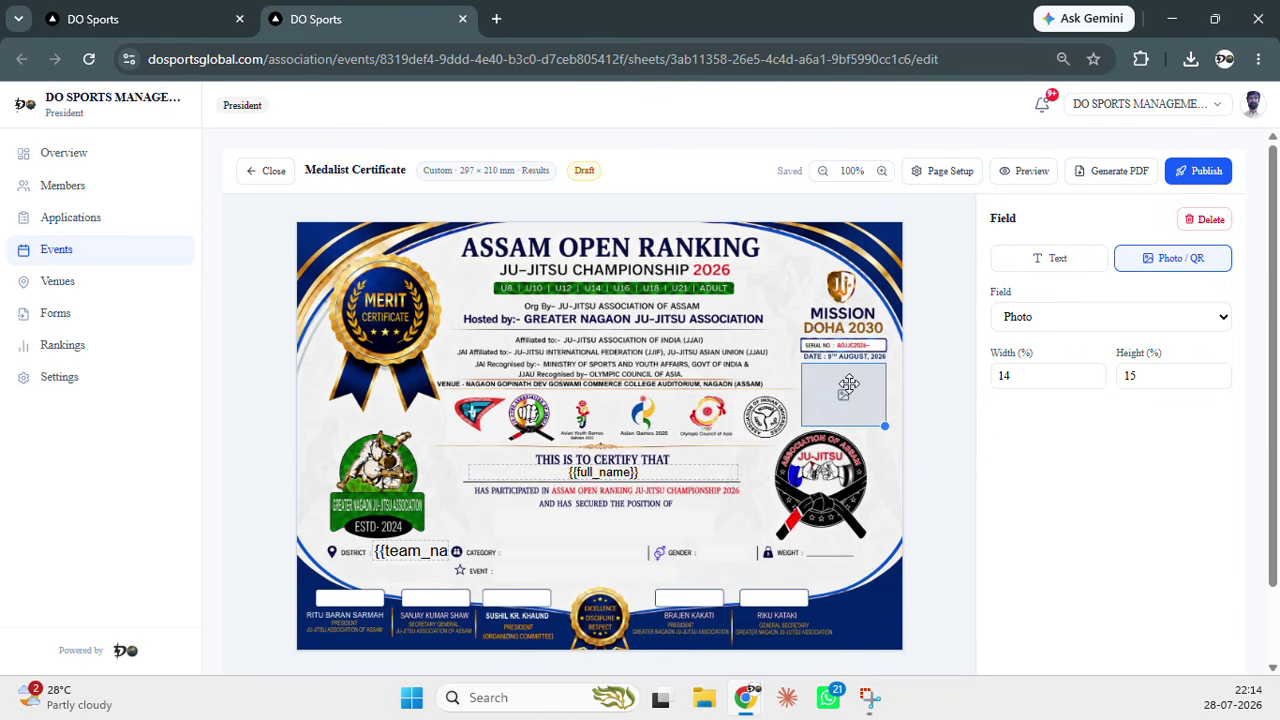
pyautogui.click(1083, 322)
pyautogui.click(1086, 324)
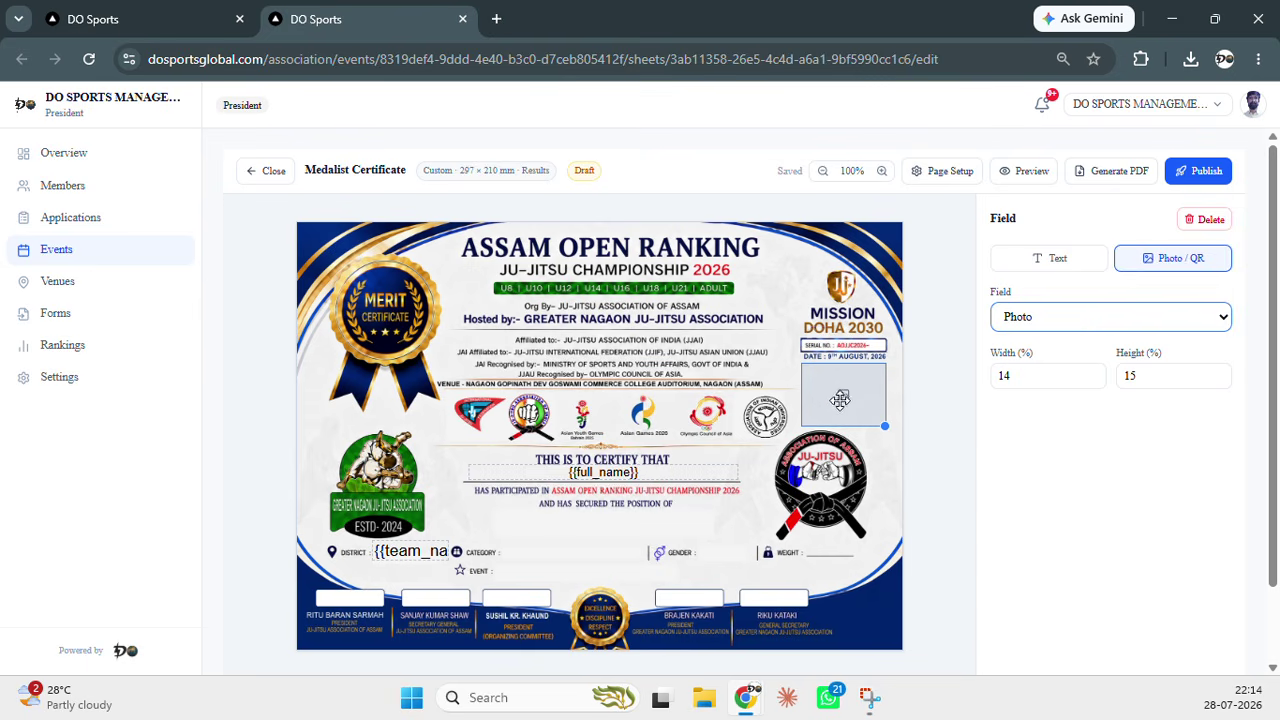
pyautogui.click(933, 390)
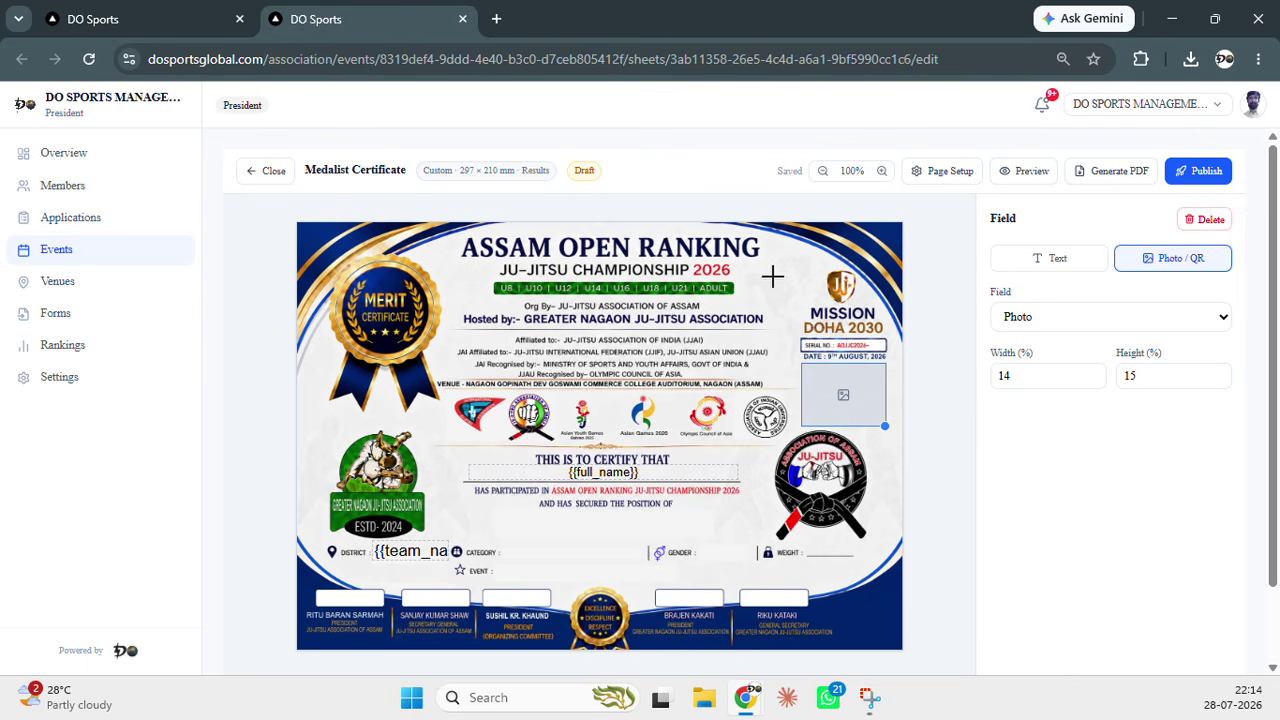
# Add a box beside the 2026 heading and set it to the 'QR — Event' image field
pyautogui.click(750, 268)
pyautogui.moveTo(910, 298); pyautogui.dragTo(848, 290)
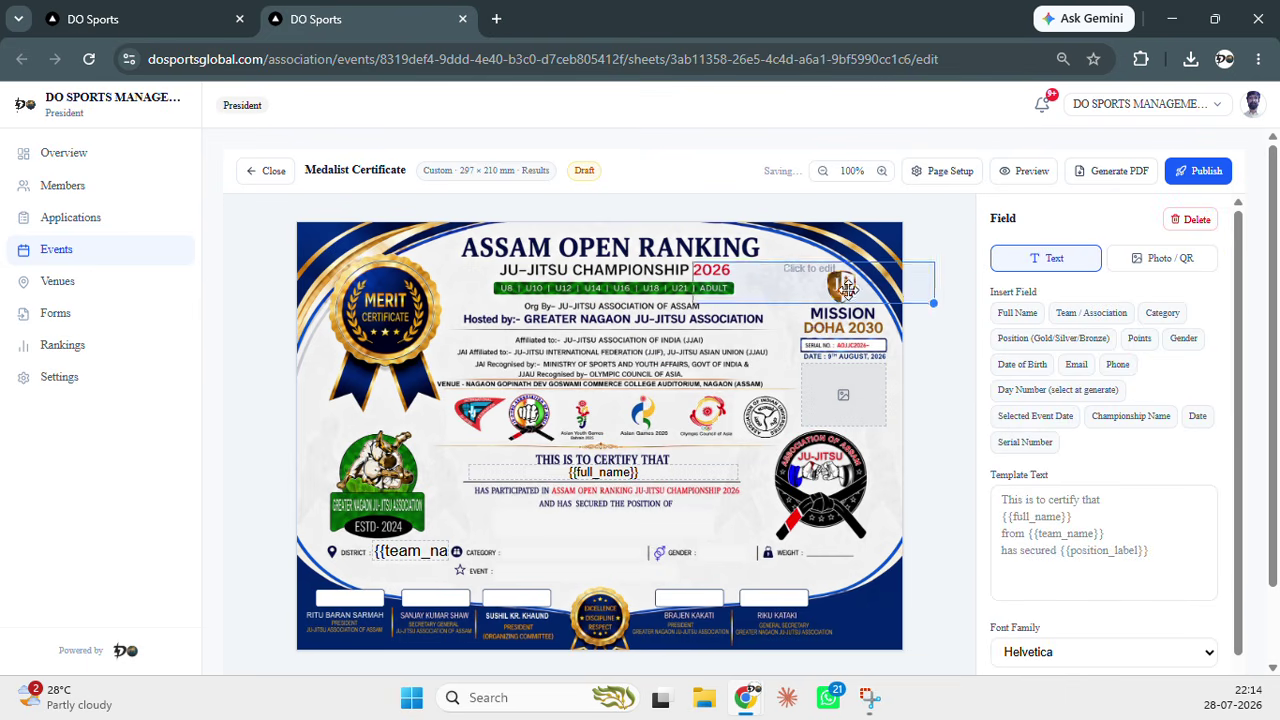
pyautogui.moveTo(932, 302); pyautogui.dragTo(810, 308)
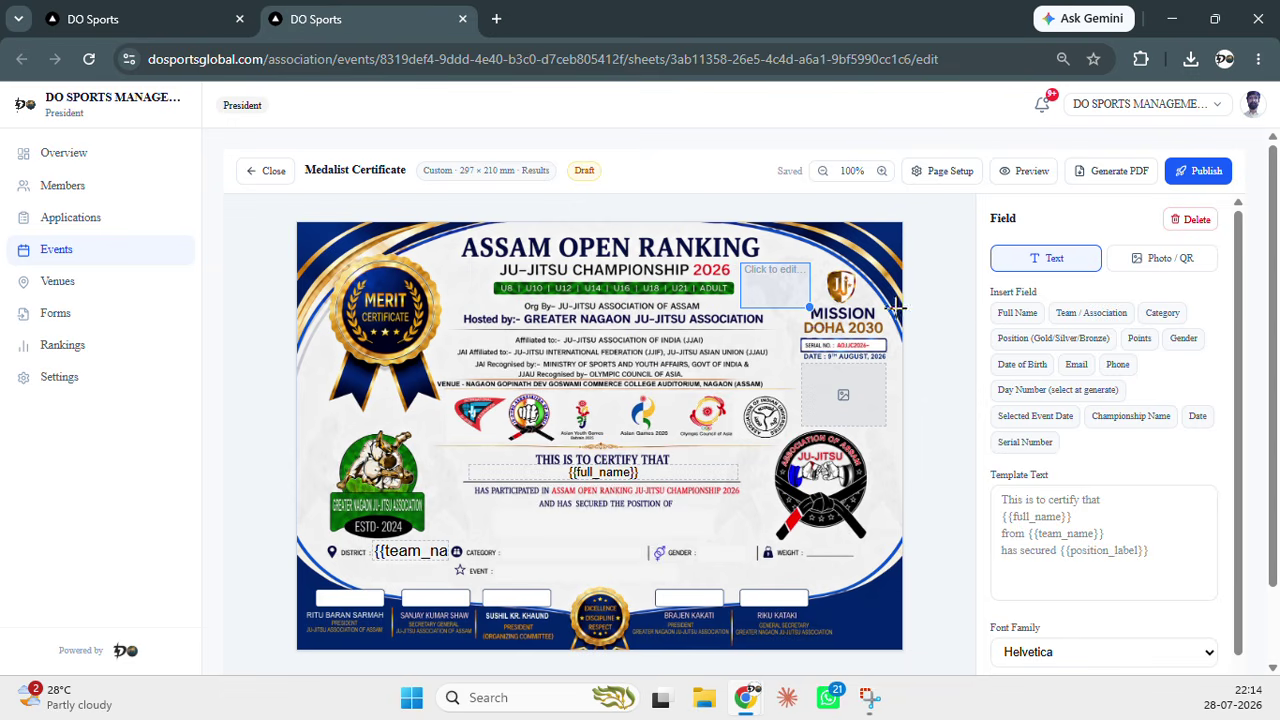
pyautogui.click(1152, 264)
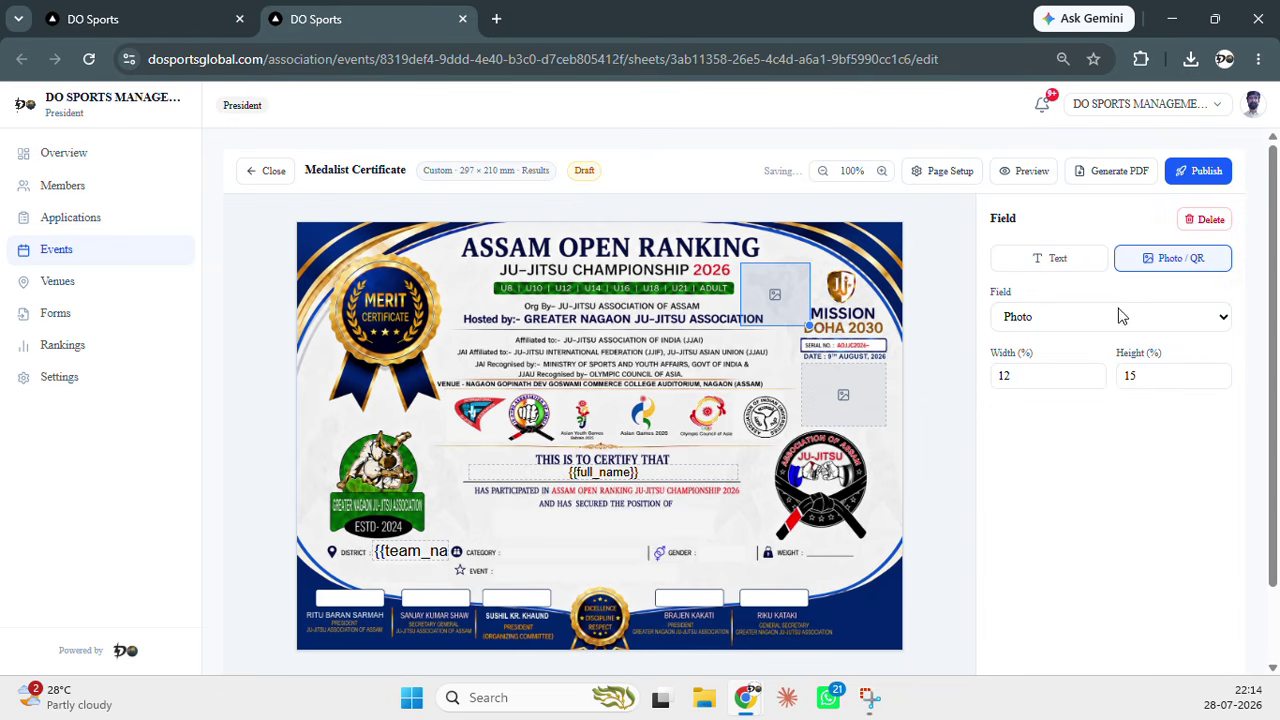
pyautogui.click(1122, 316)
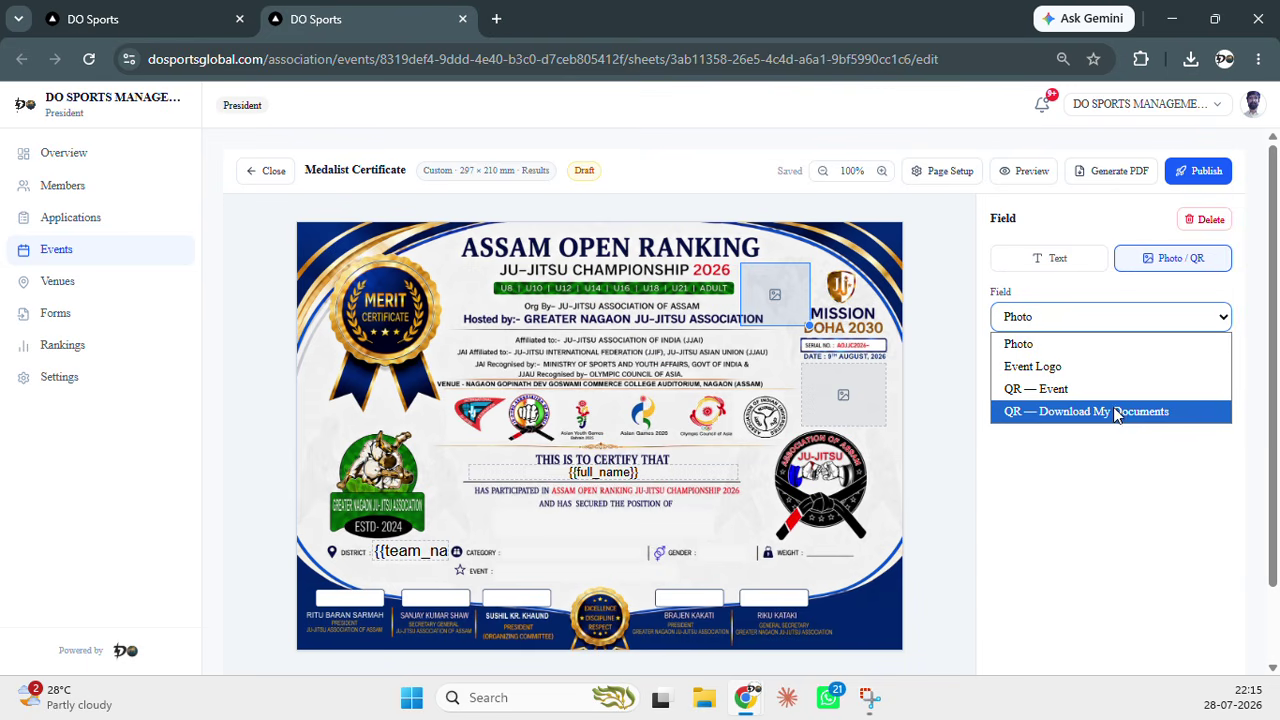
pyautogui.click(1113, 392)
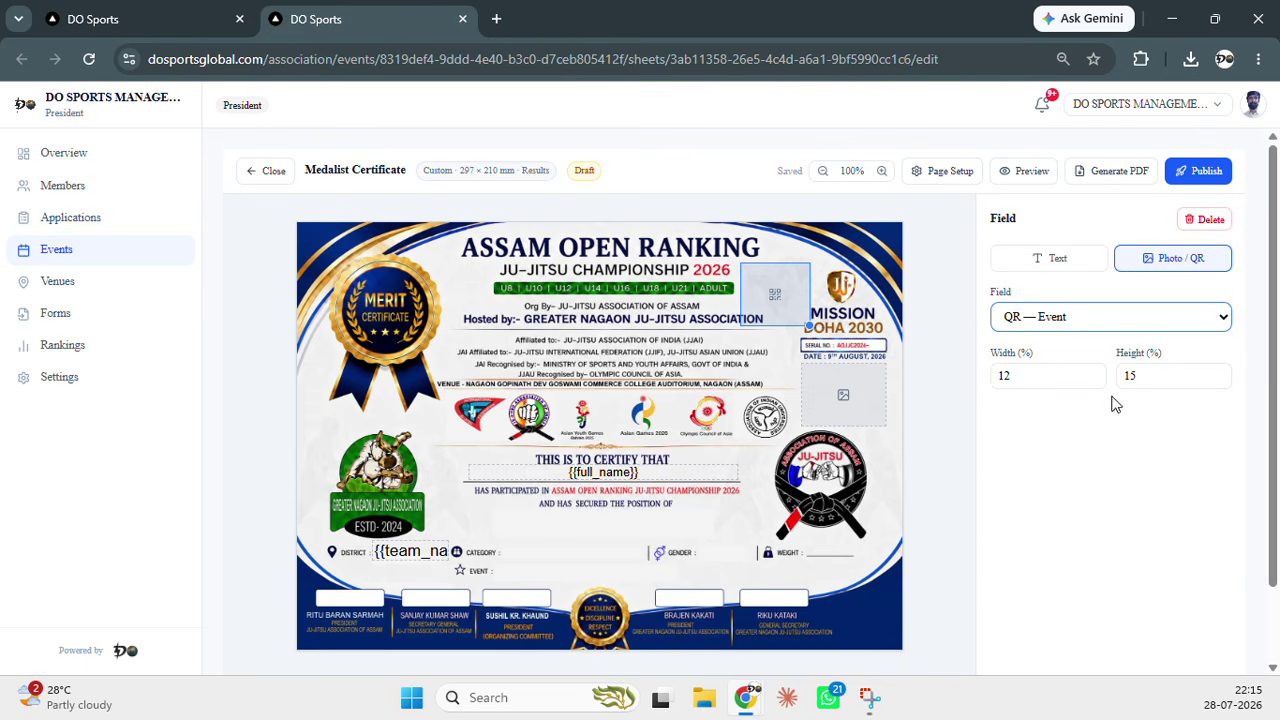
pyautogui.click(1082, 498)
# Preview the certificate with a sample athlete's name, photo, SANDISK WARRIORS and the event QR code
pyautogui.click(1025, 172)
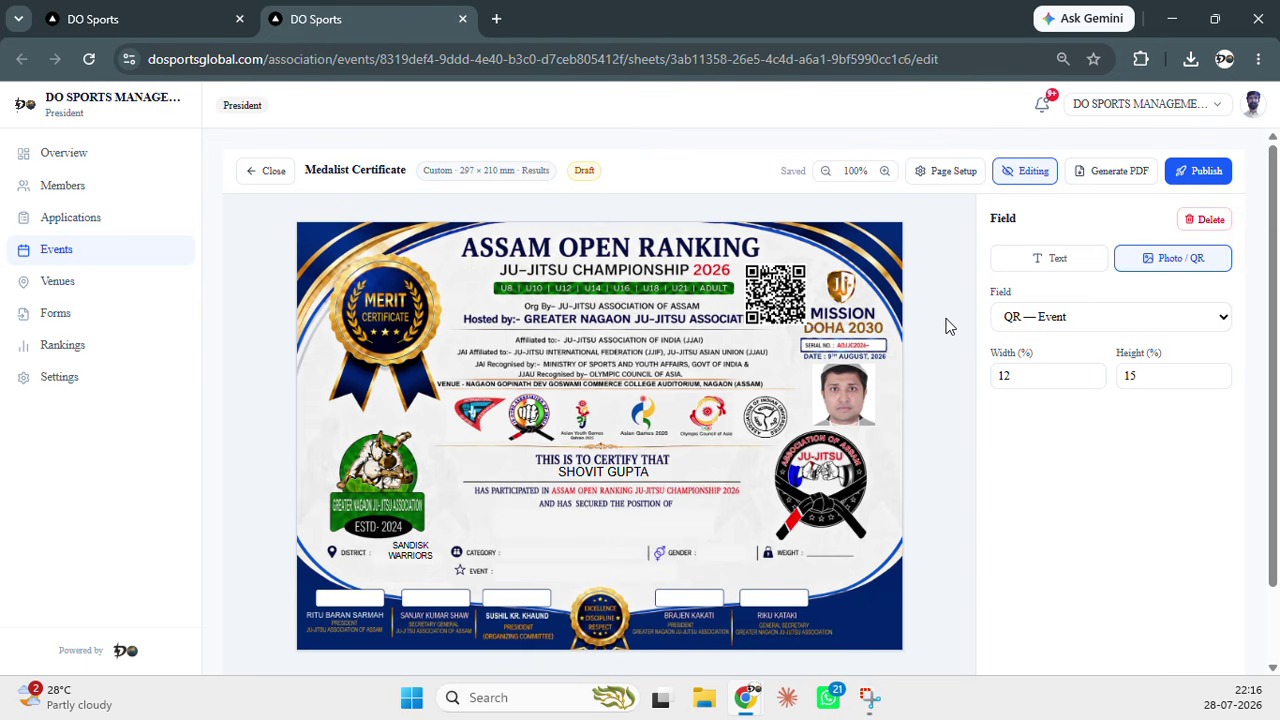
# Generate the certificate PDF with all 22 divisions selected, then return to the editor tab
pyautogui.click(1108, 172)
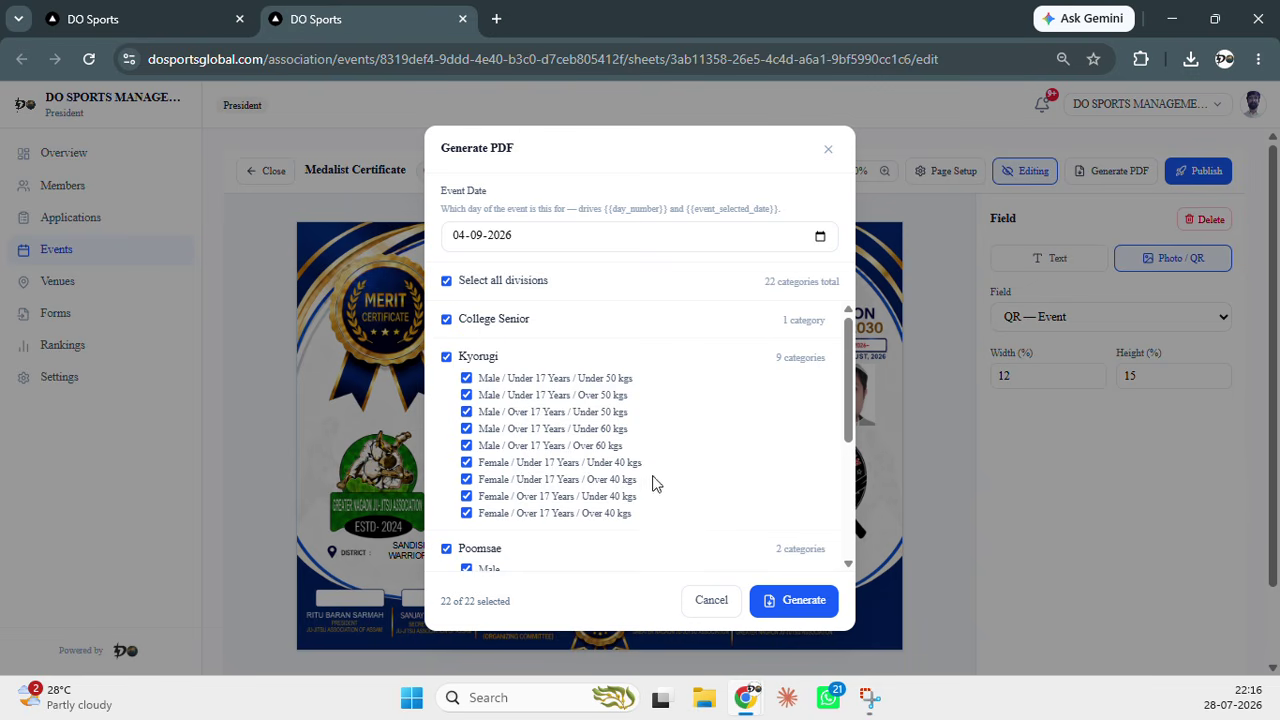
pyautogui.scroll(-3, 651, 488)
pyautogui.scroll(3, 655, 460)
pyautogui.click(791, 603)
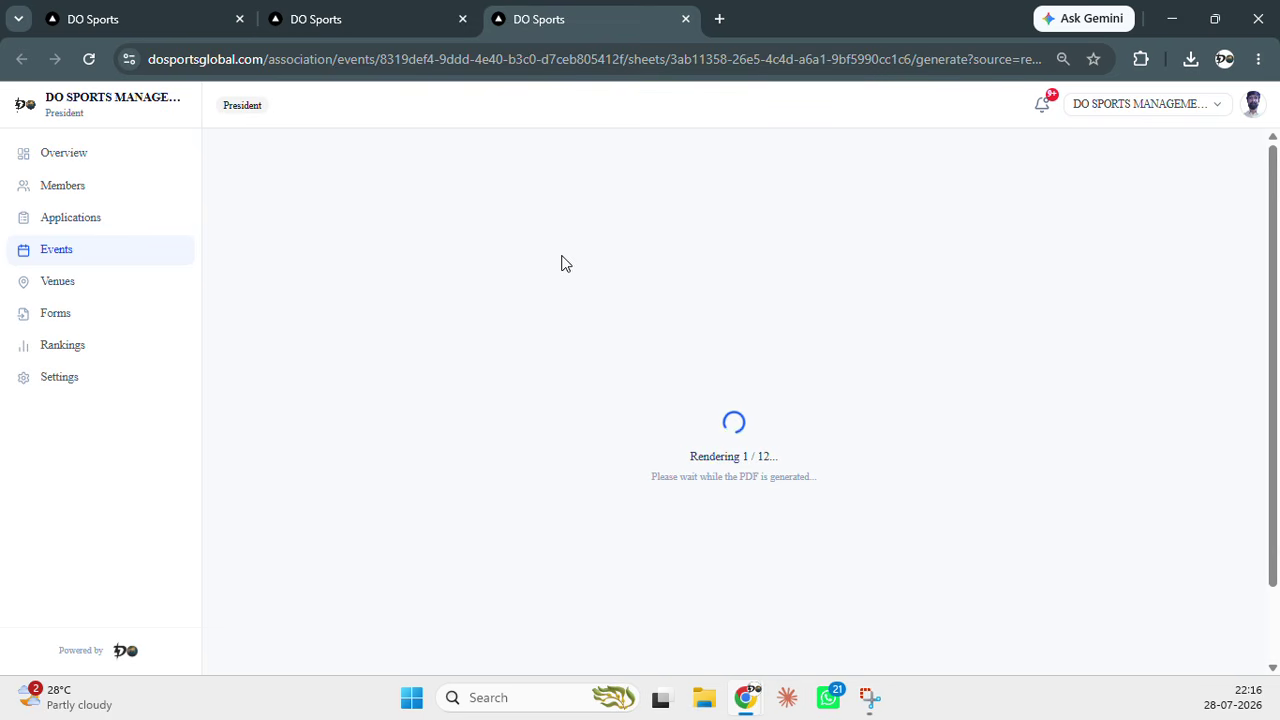
pyautogui.click(350, 22)
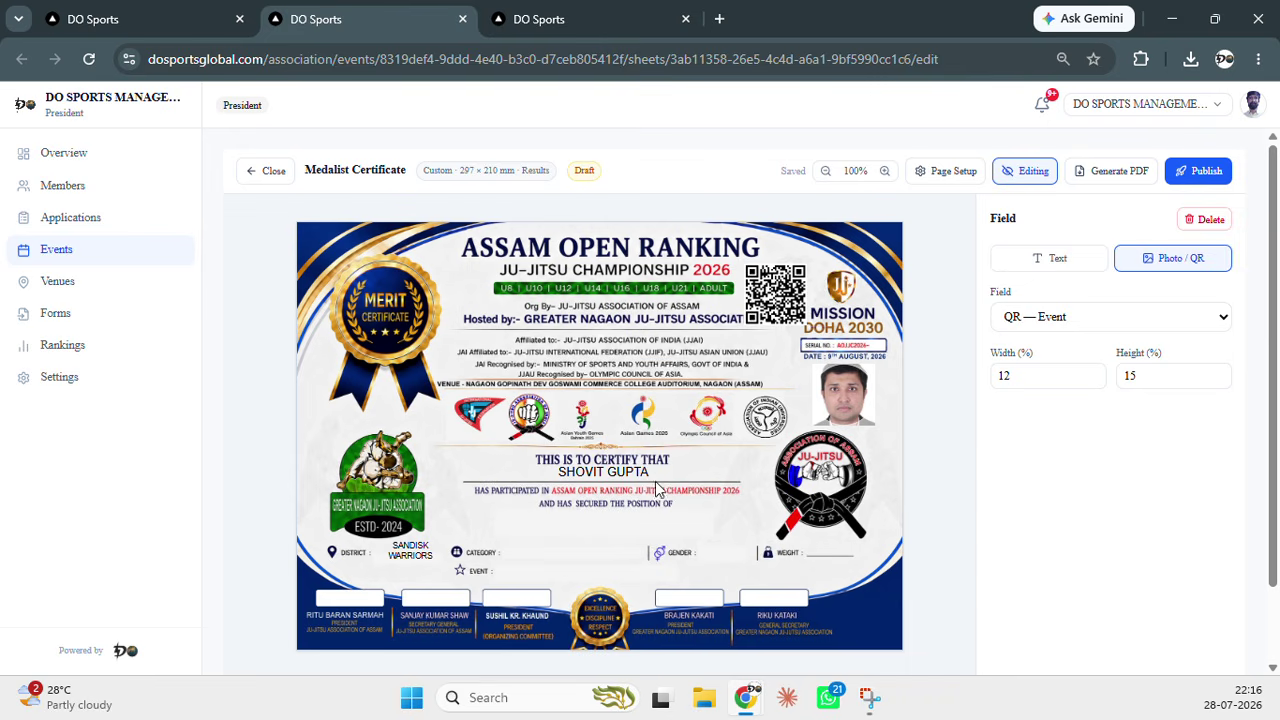
pyautogui.click(1053, 262)
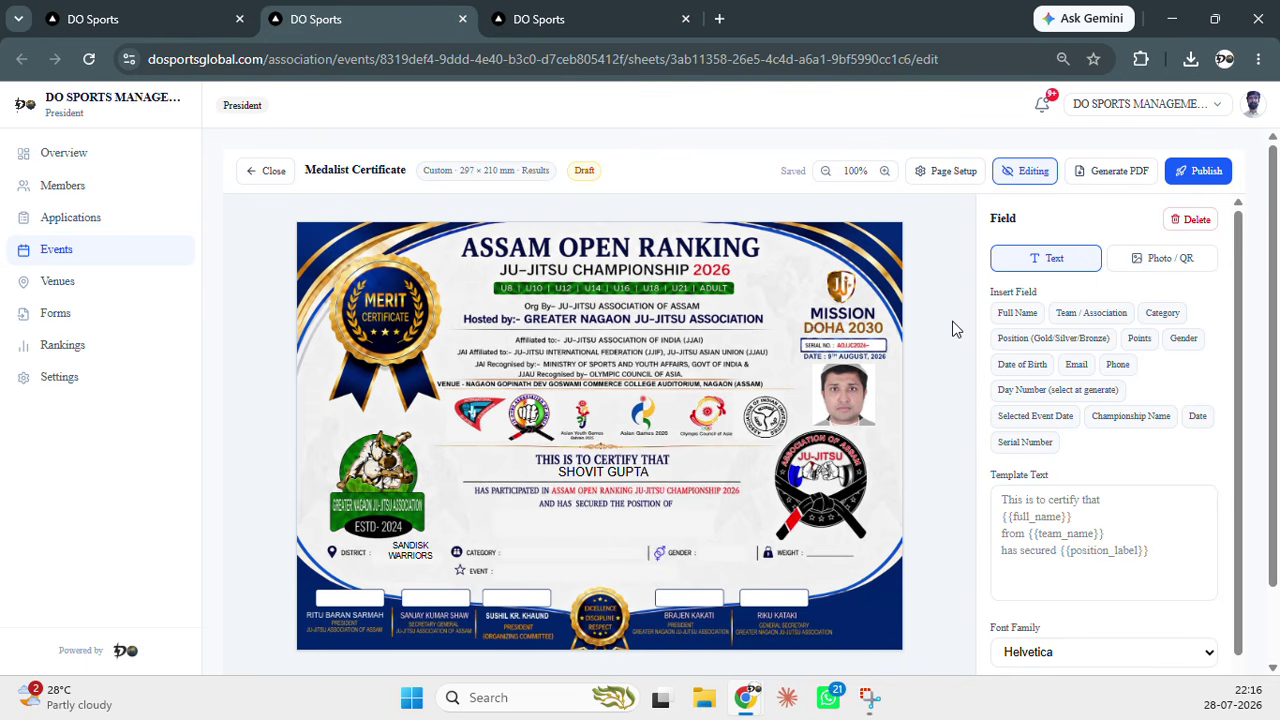
pyautogui.click(1163, 258)
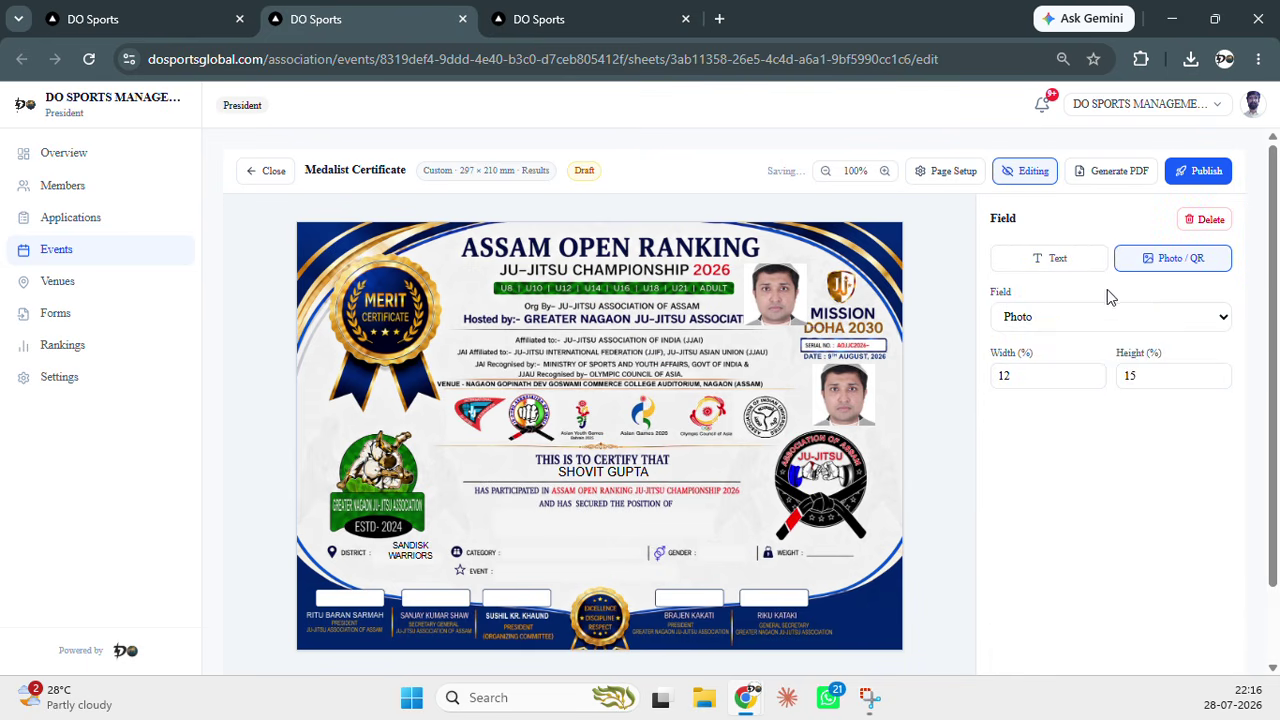
pyautogui.click(1145, 317)
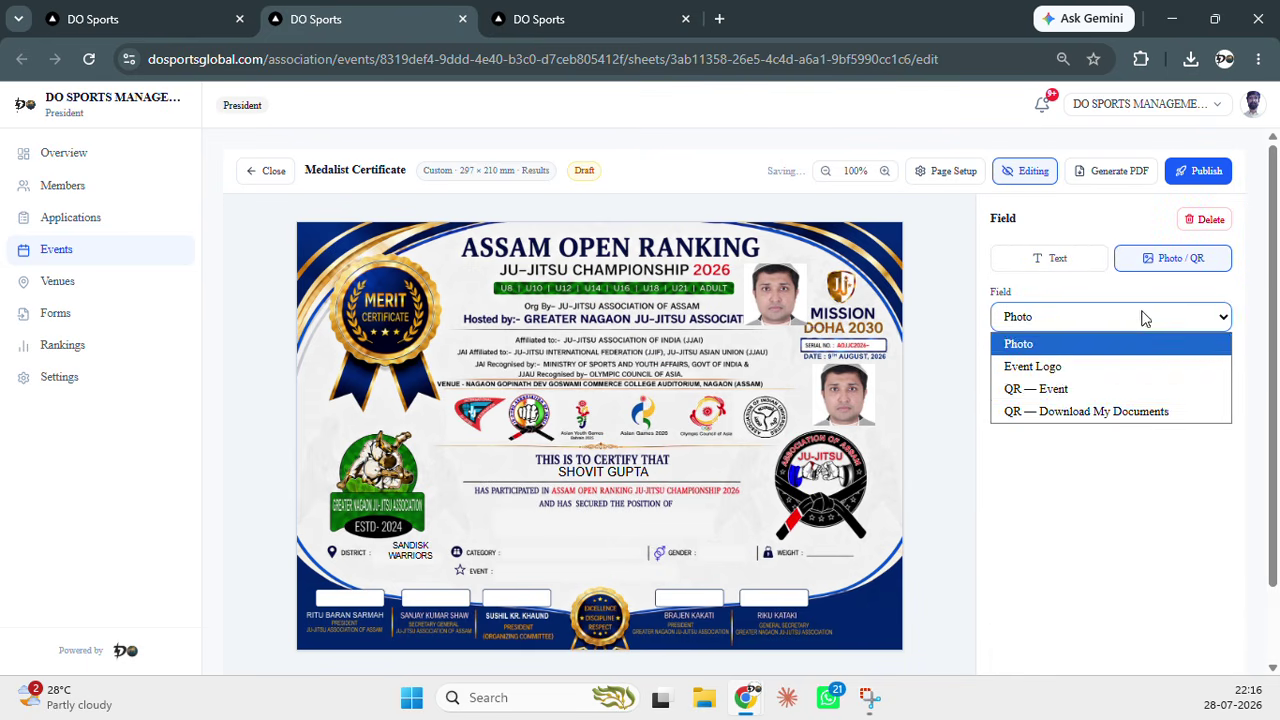
pyautogui.click(1095, 397)
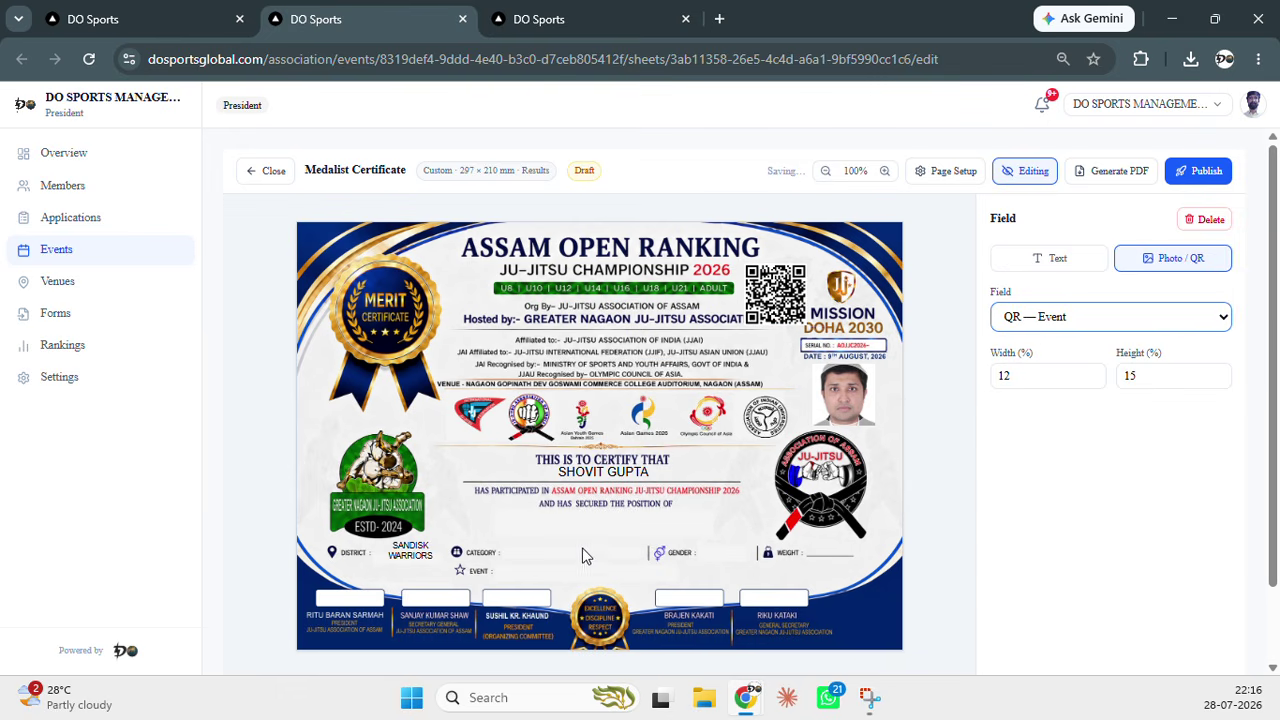
pyautogui.click(953, 316)
# Switch back to Editing mode and draw a new text box below SECURED THE POSITION OF
pyautogui.doubleClick(926, 484)
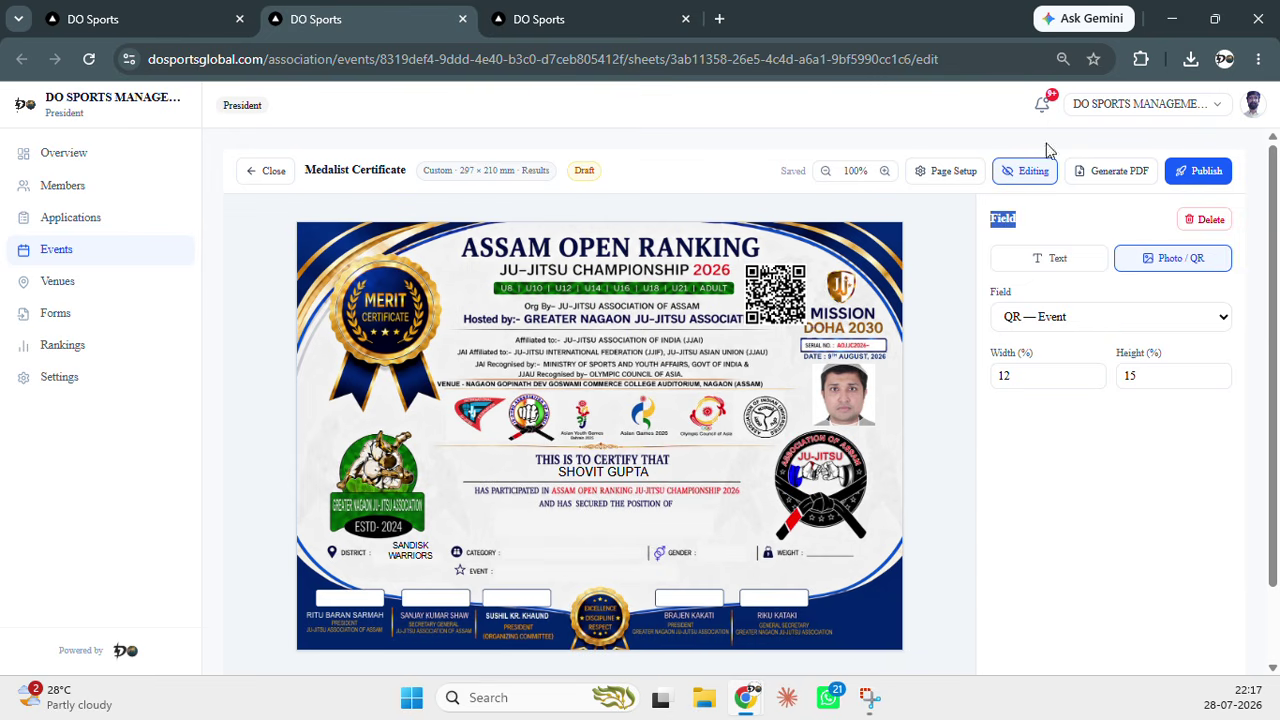
pyautogui.click(1030, 172)
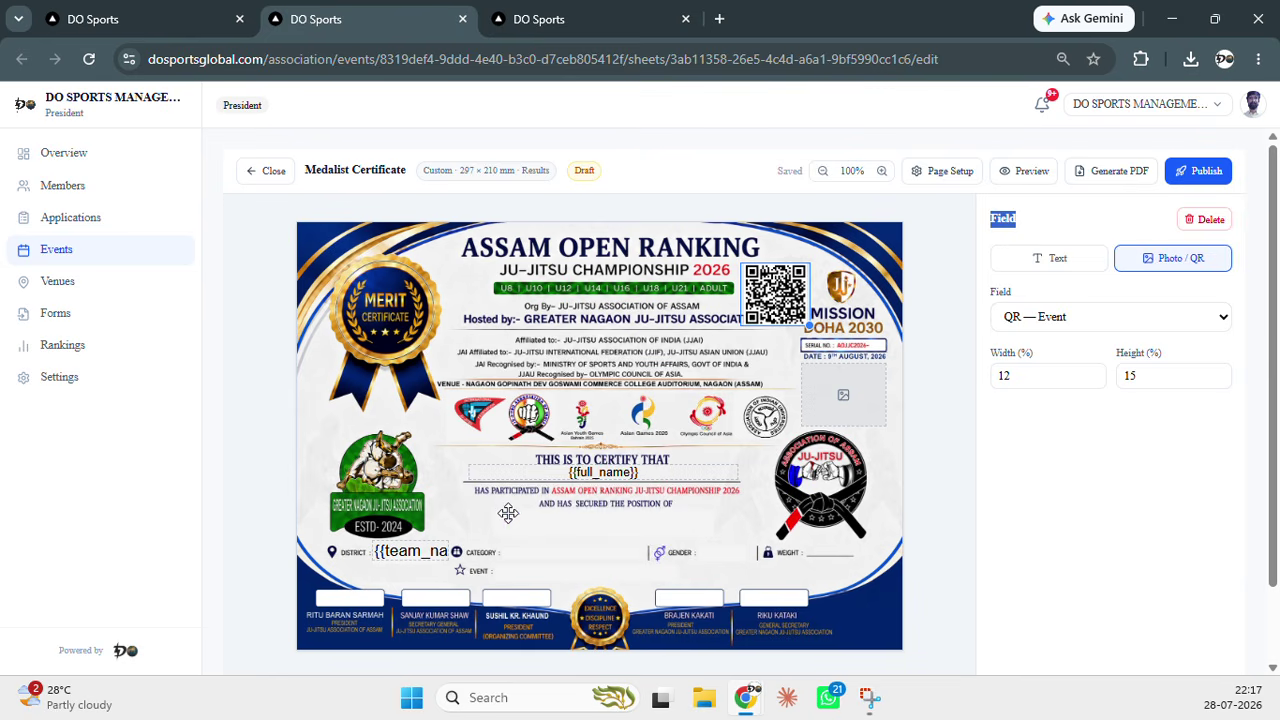
pyautogui.moveTo(508, 513); pyautogui.dragTo(748, 594)
# Start the box's template text: 'This is to certify that {{full_name}}' then 'from {{team_name}}'
pyautogui.click(1060, 508)
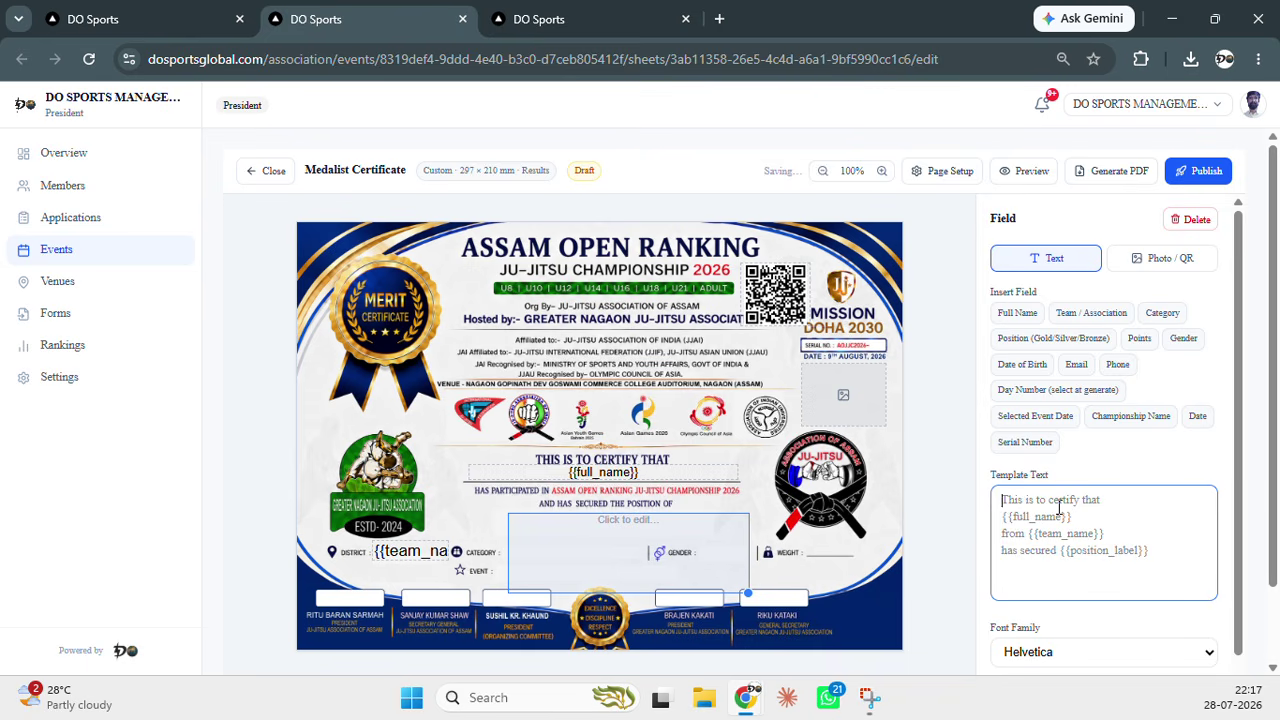
pyautogui.write('Thi')
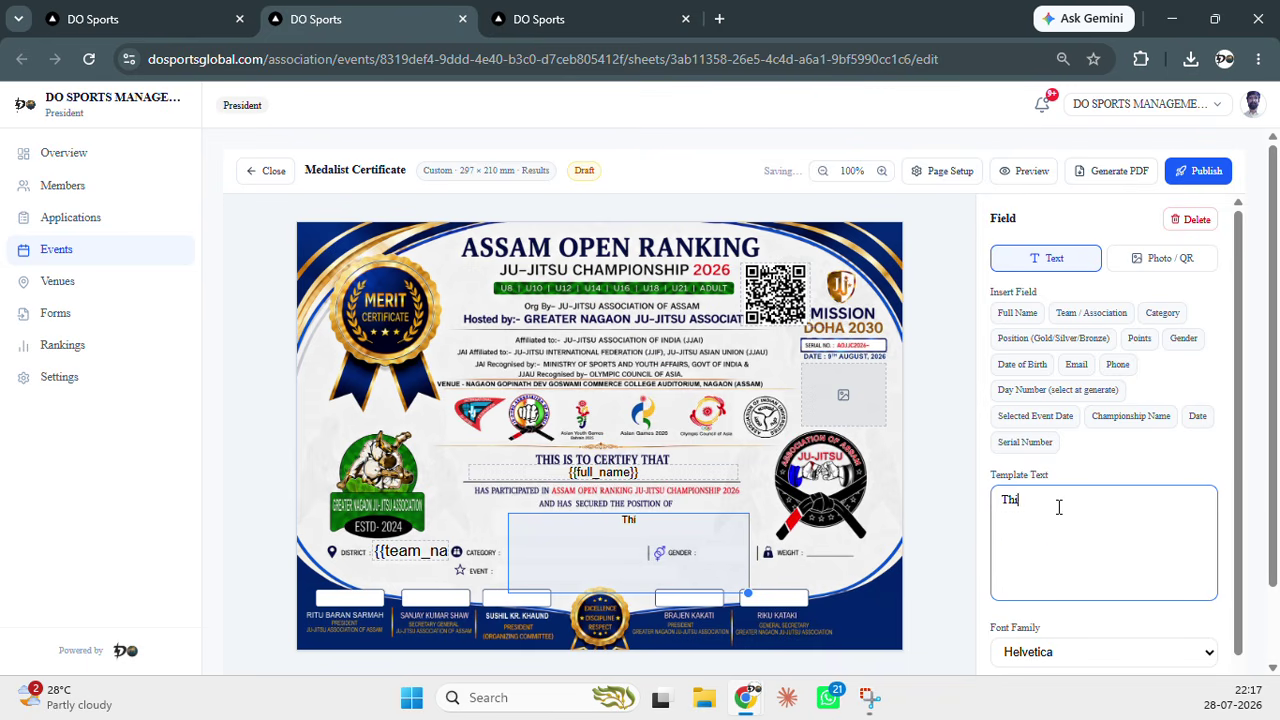
pyautogui.write('s is to certify that')
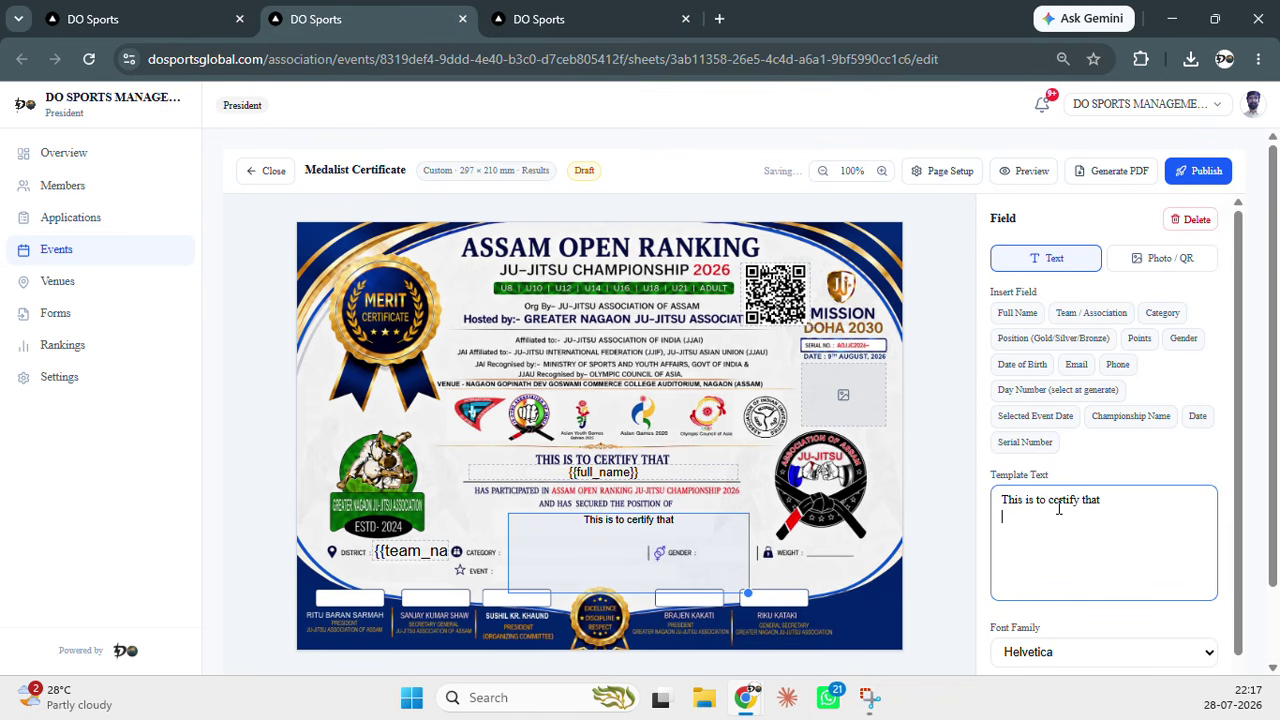
pyautogui.click(1017, 313)
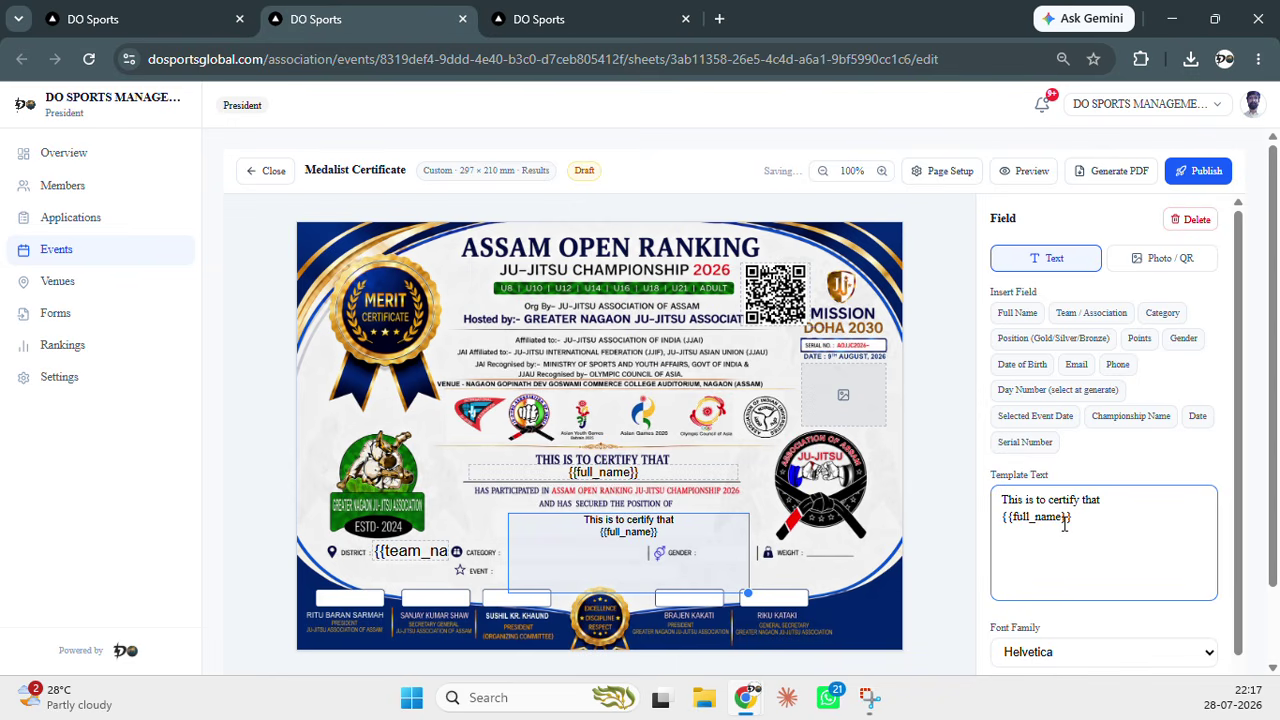
pyautogui.press('Return')
pyautogui.write('from')
pyautogui.click(1107, 319)
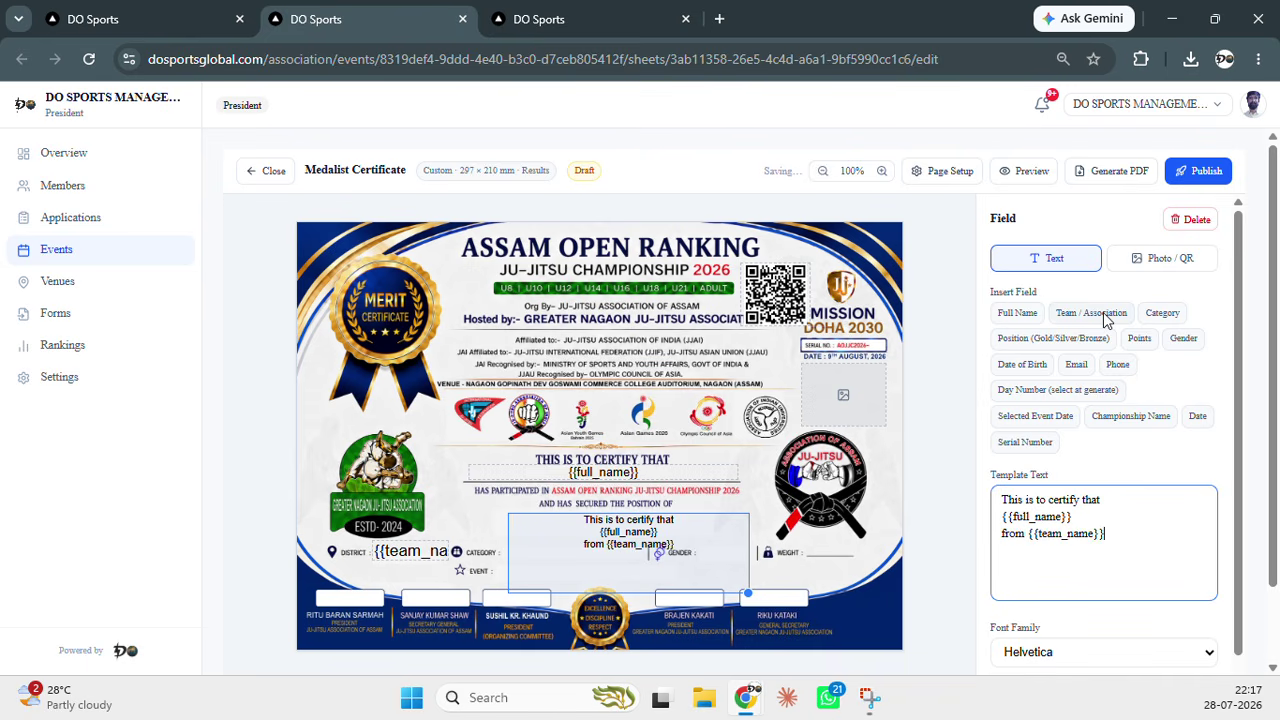
pyautogui.press('Return')
# Continue with 'has secured {{position_label}} in the category{{category_name}}' and 'during this.'
pyautogui.write('has secured')
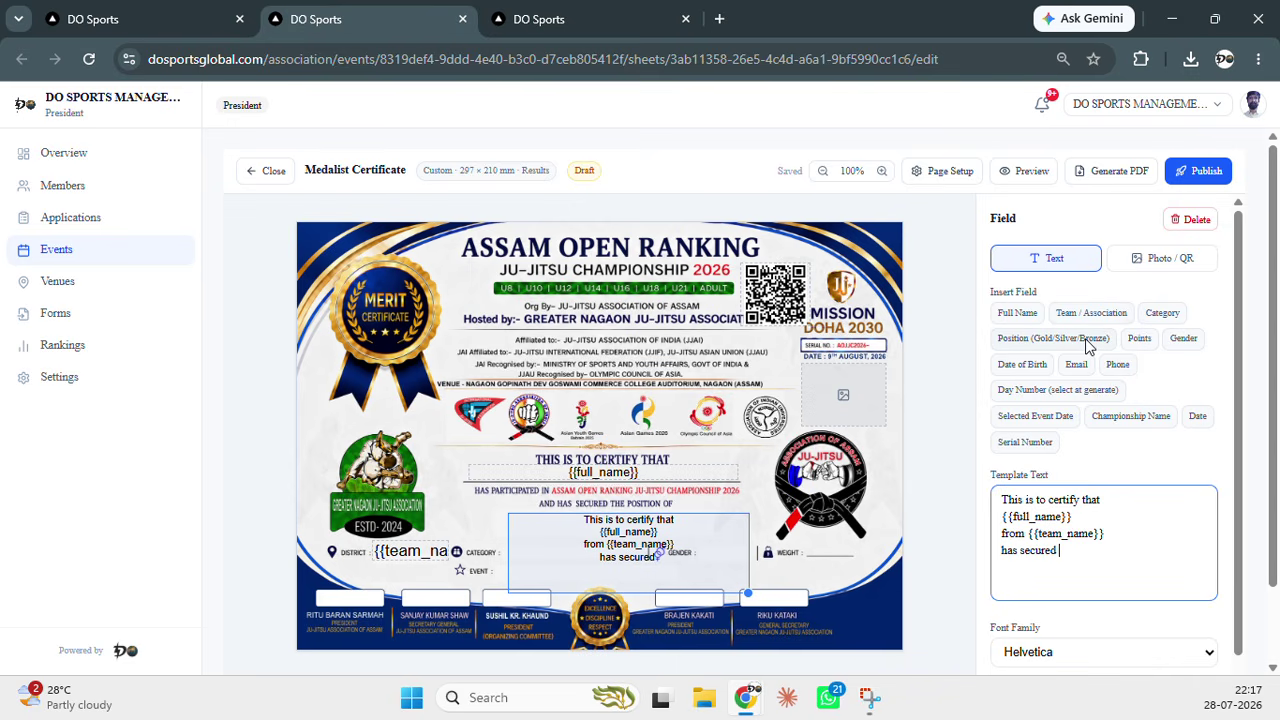
pyautogui.click(1087, 340)
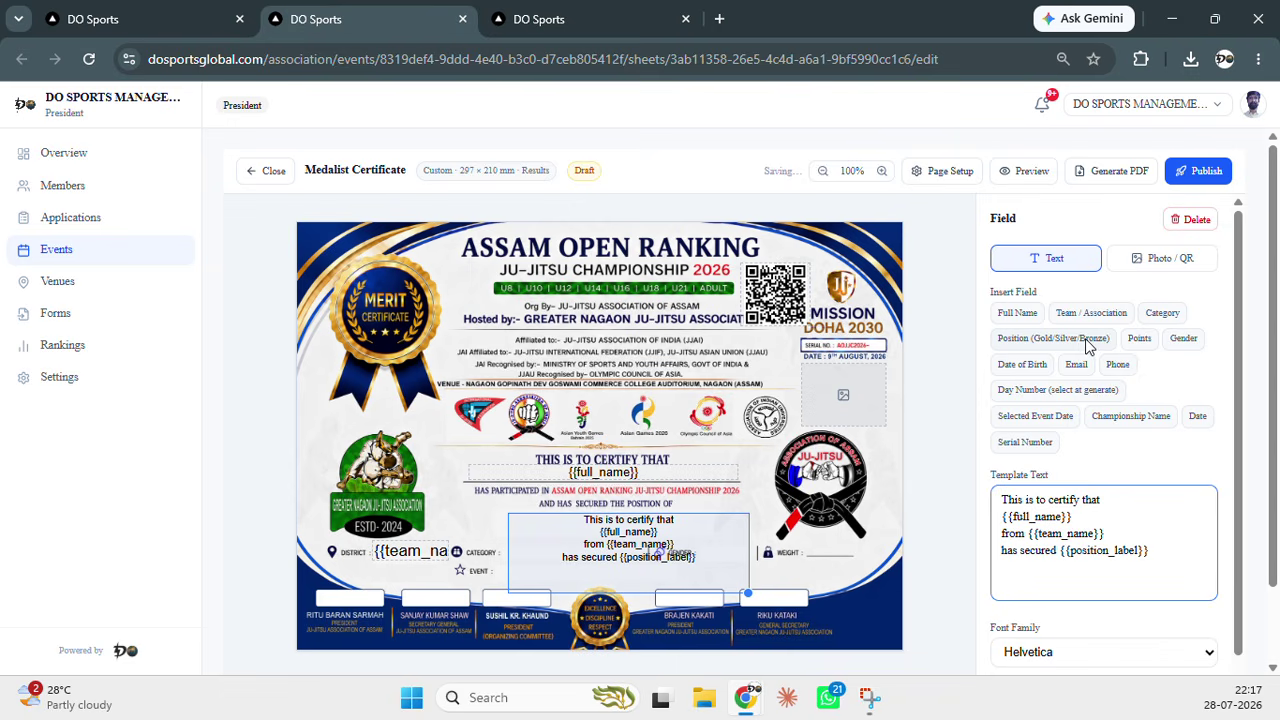
pyautogui.write('in the category')
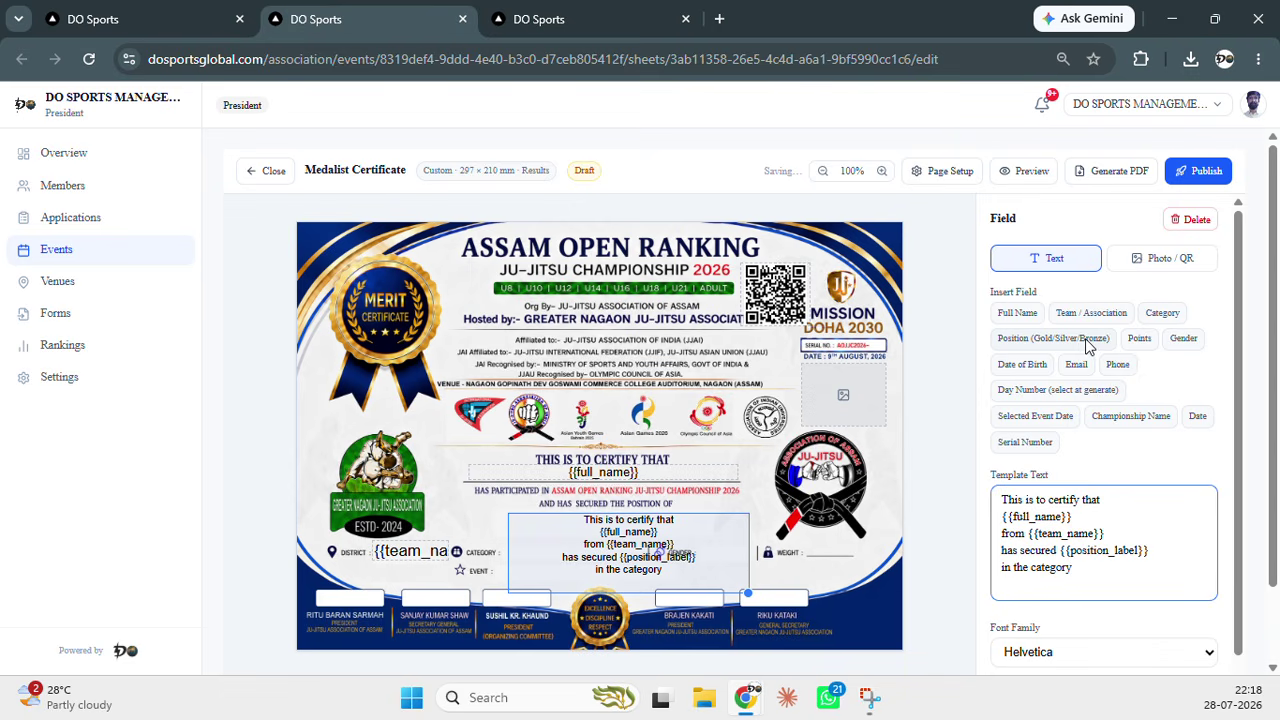
pyautogui.click(1155, 314)
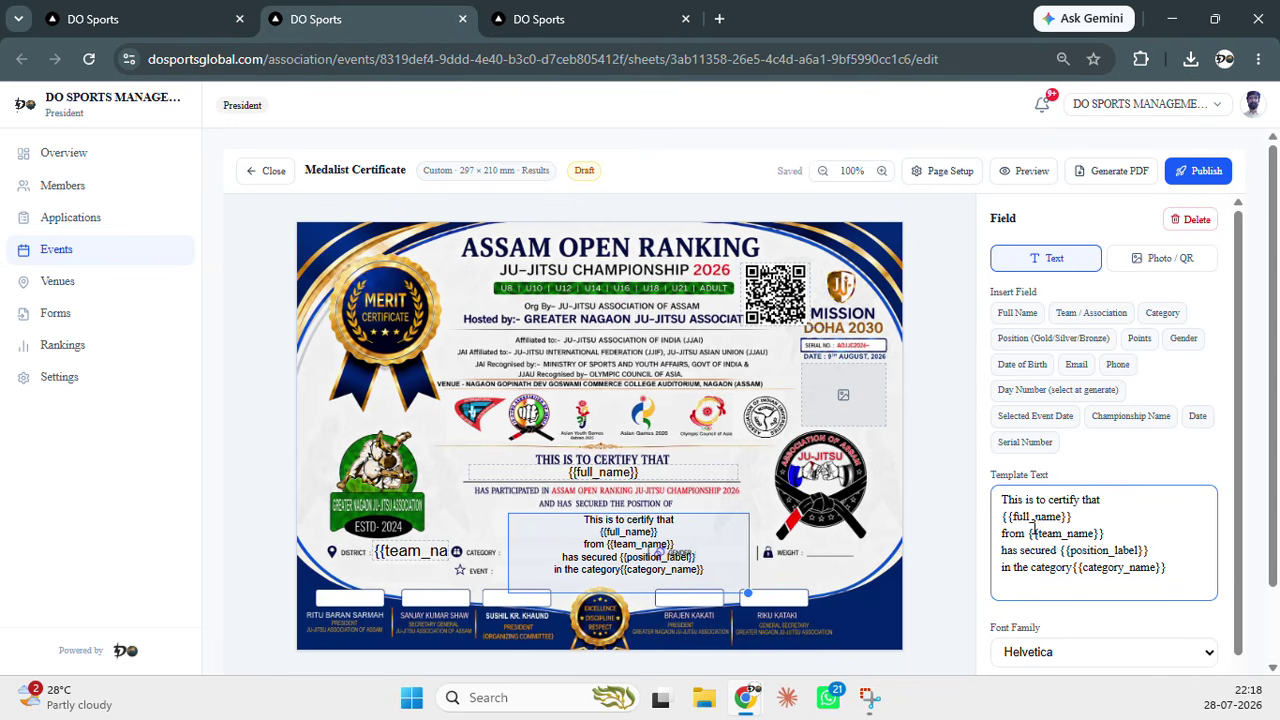
pyautogui.press('Return')
pyautogui.write('during this.')
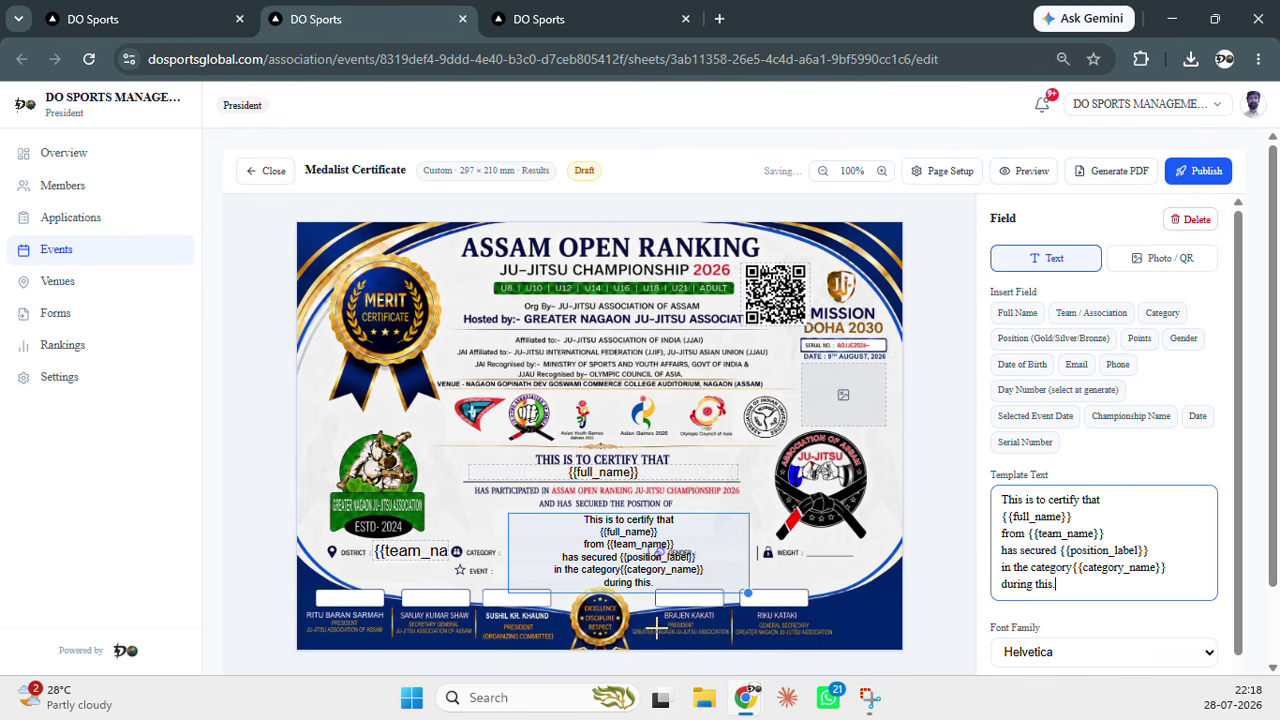
pyautogui.moveTo(633, 550); pyautogui.dragTo(613, 544)
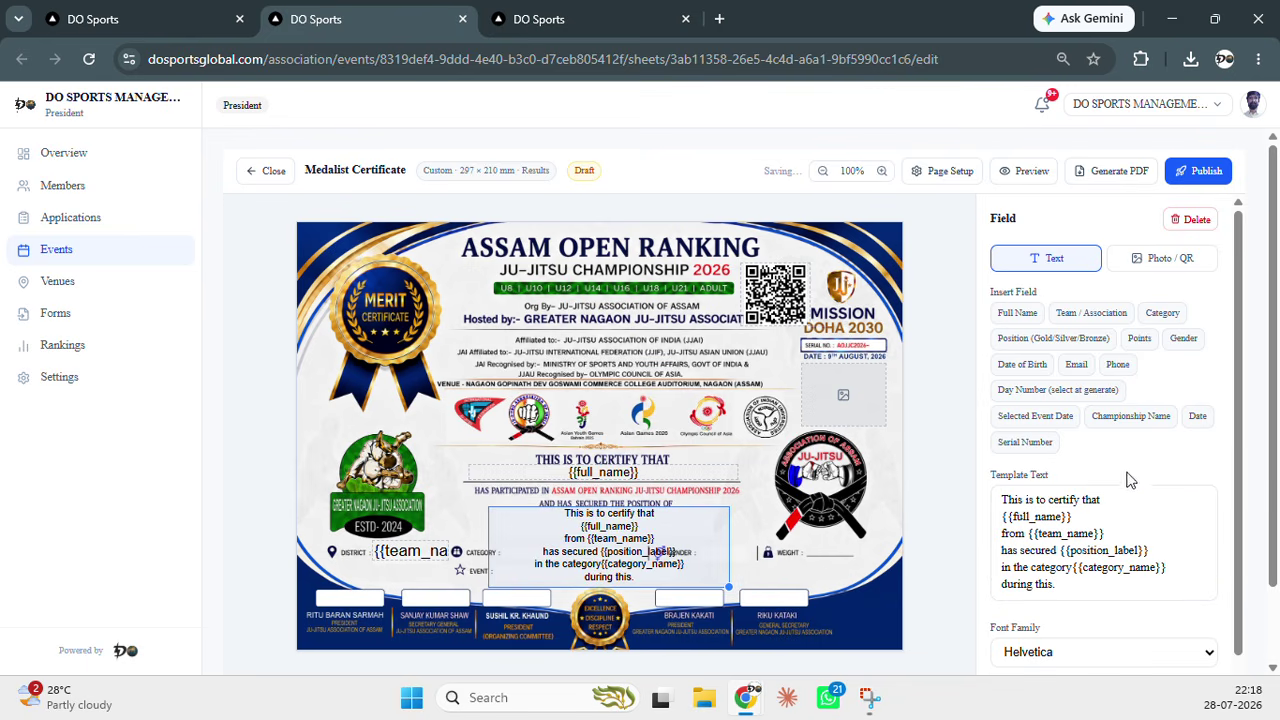
# Preview to confirm the sentence fills in a medalist's team, medal and category, then return to Editing
pyautogui.scroll(-3, 1140, 500)
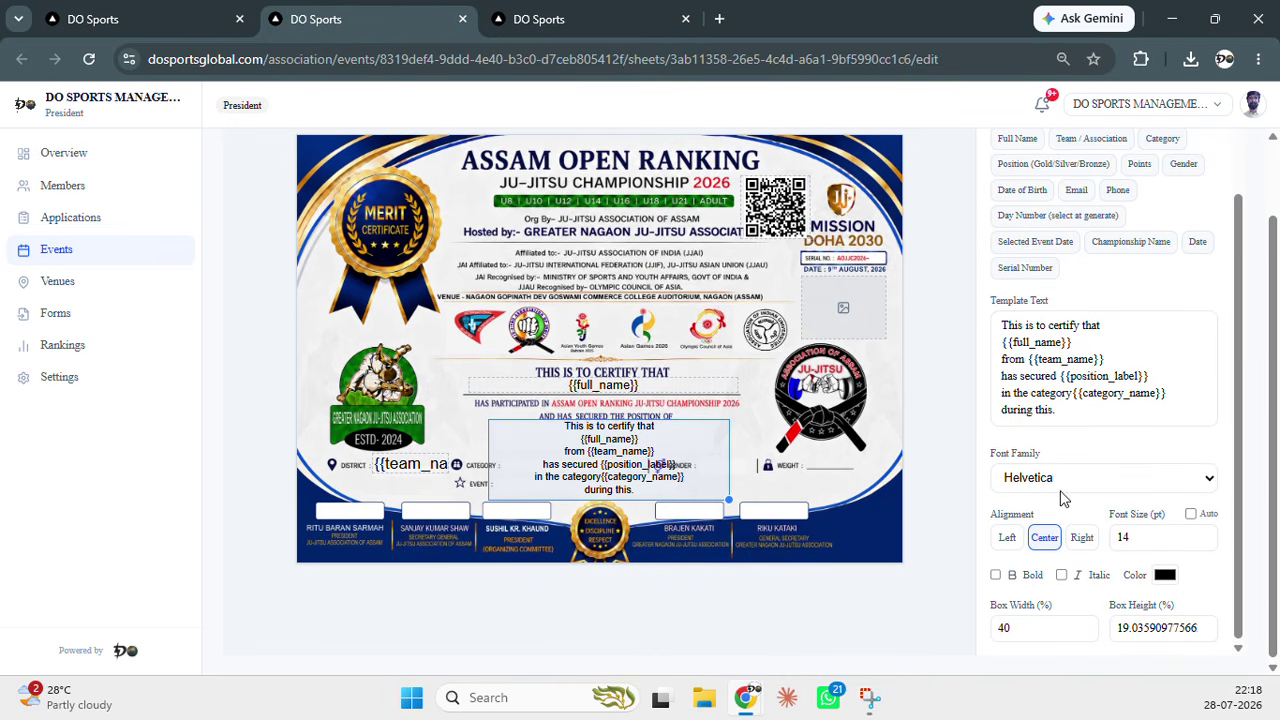
pyautogui.scroll(2, 1066, 491)
pyautogui.scroll(2, 930, 325)
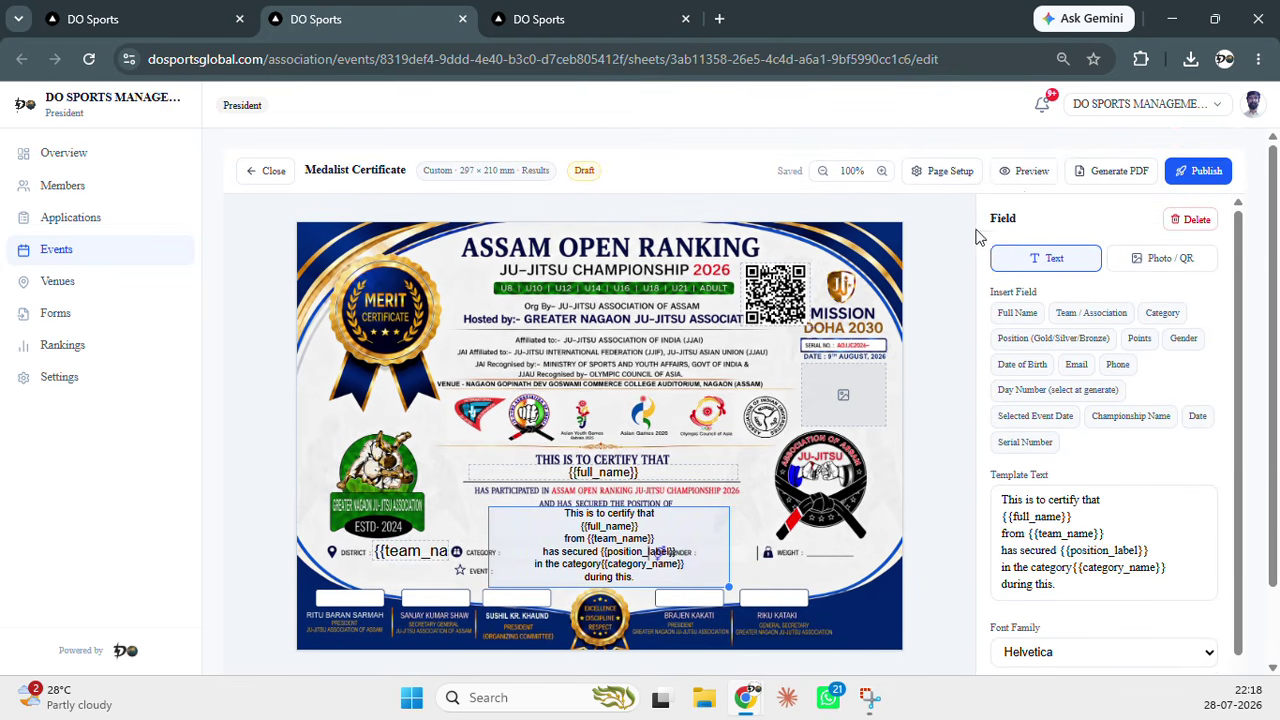
pyautogui.click(1025, 173)
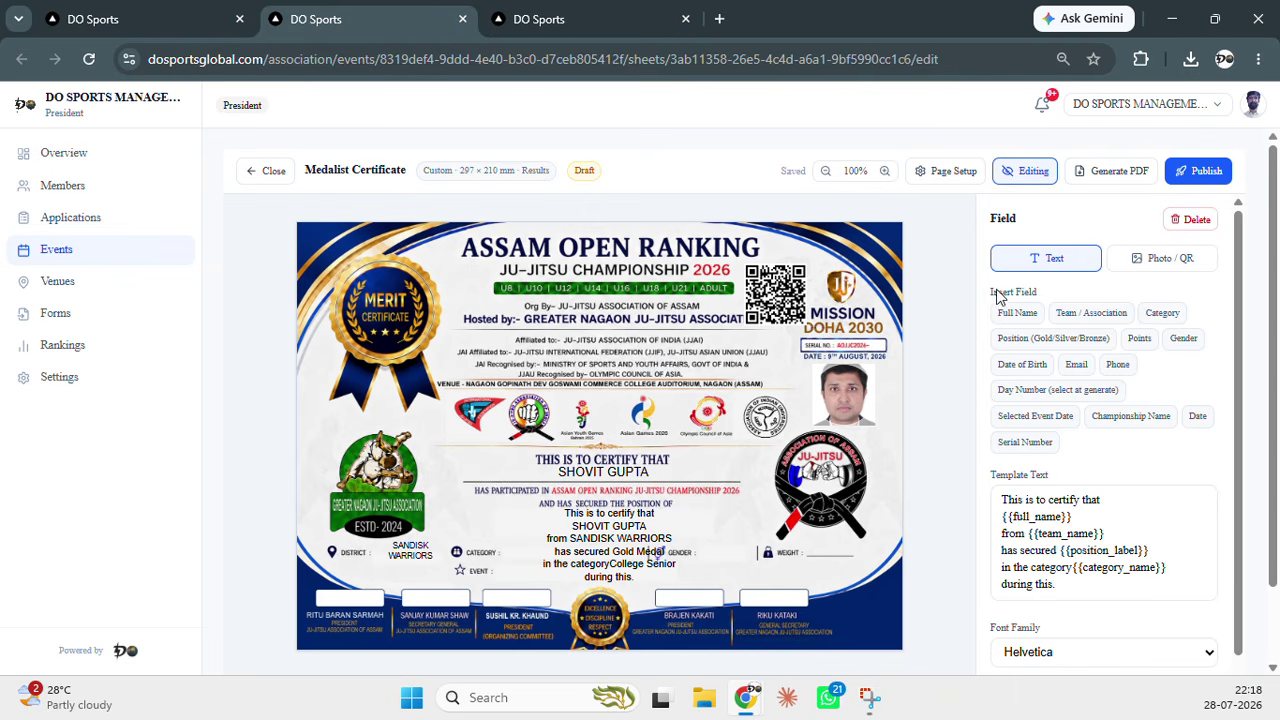
pyautogui.click(1033, 175)
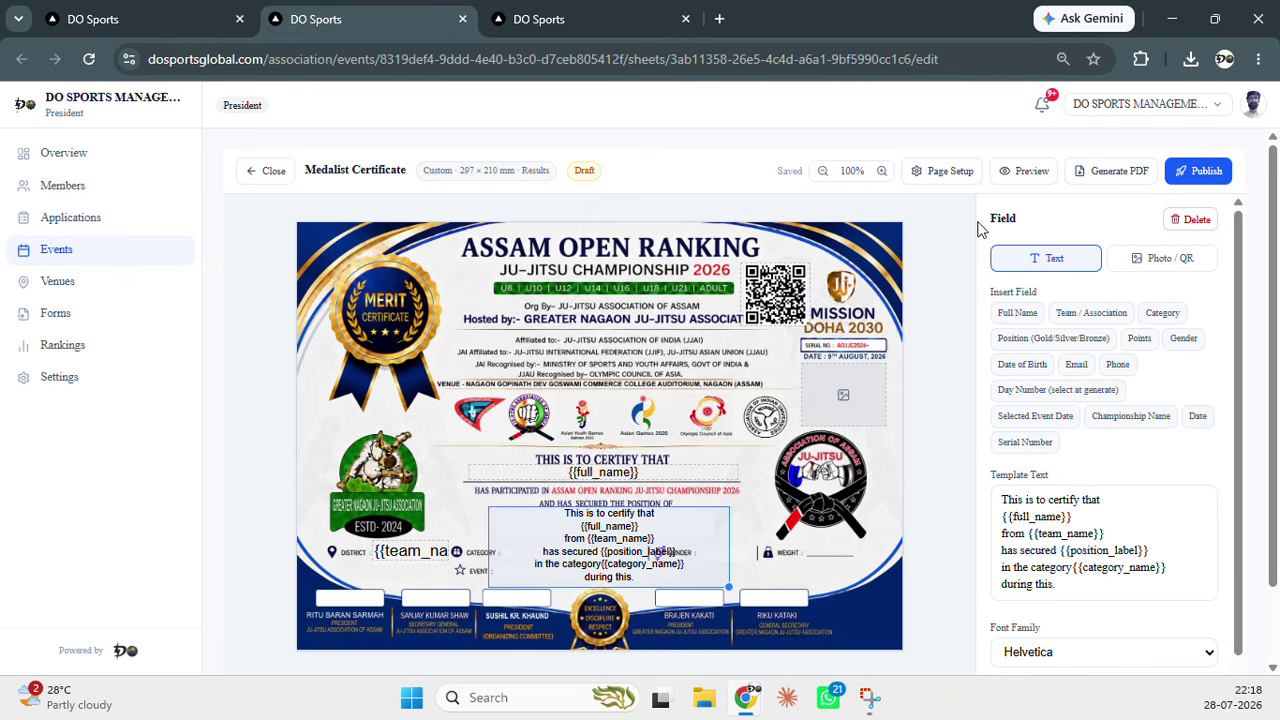
# Generate the 12-page PDF, scroll through the filled names and teams, then return to the editor
pyautogui.click(1094, 180)
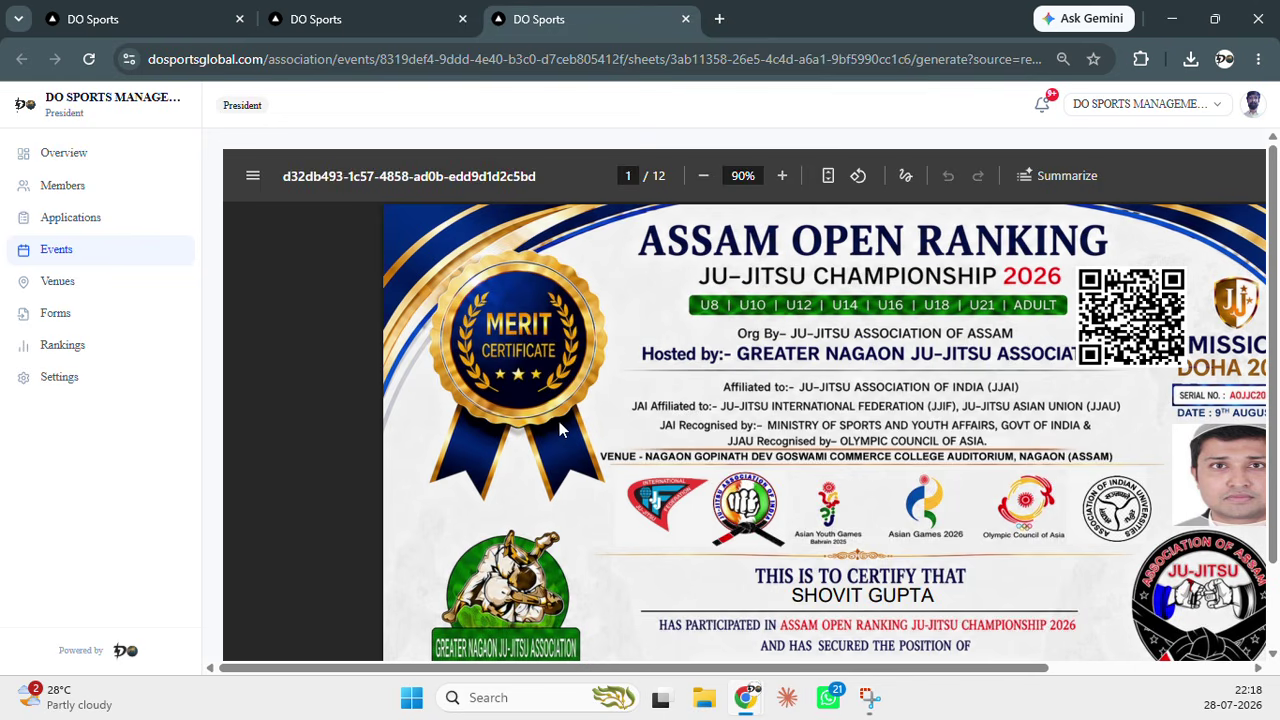
pyautogui.scroll(-8, 566, 428)
pyautogui.scroll(-3, 568, 428)
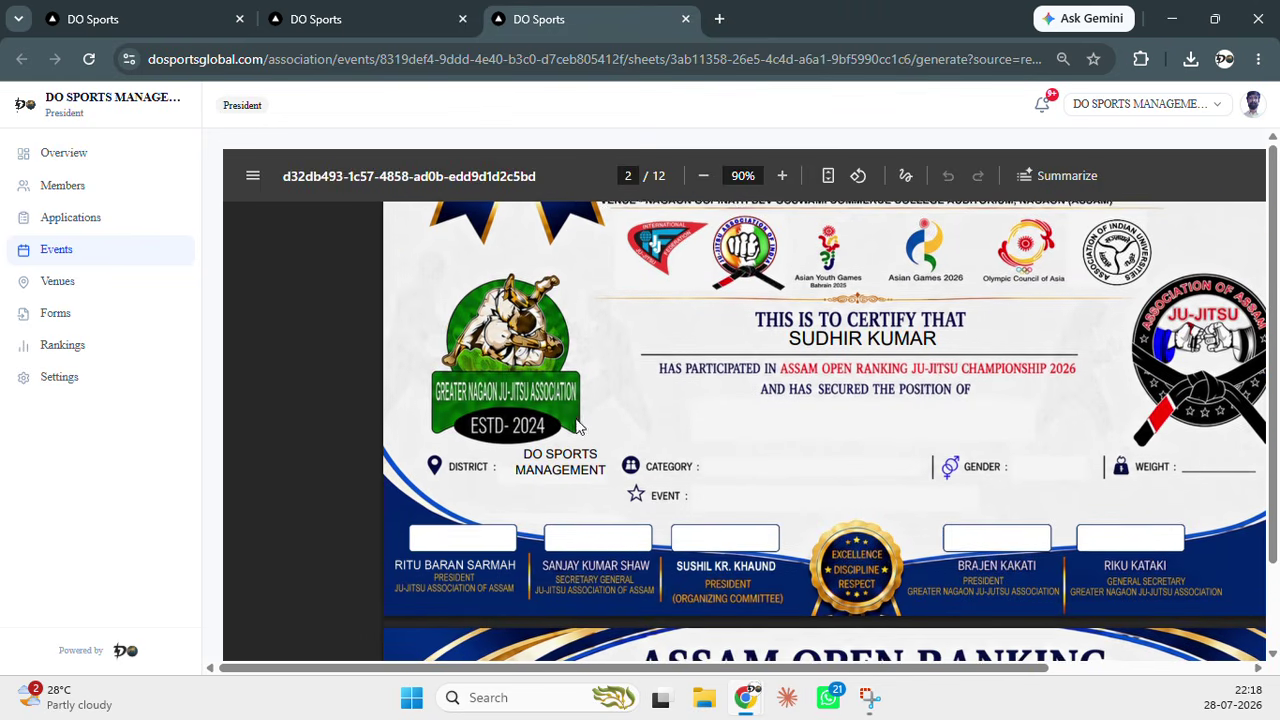
pyautogui.scroll(-5, 647, 395)
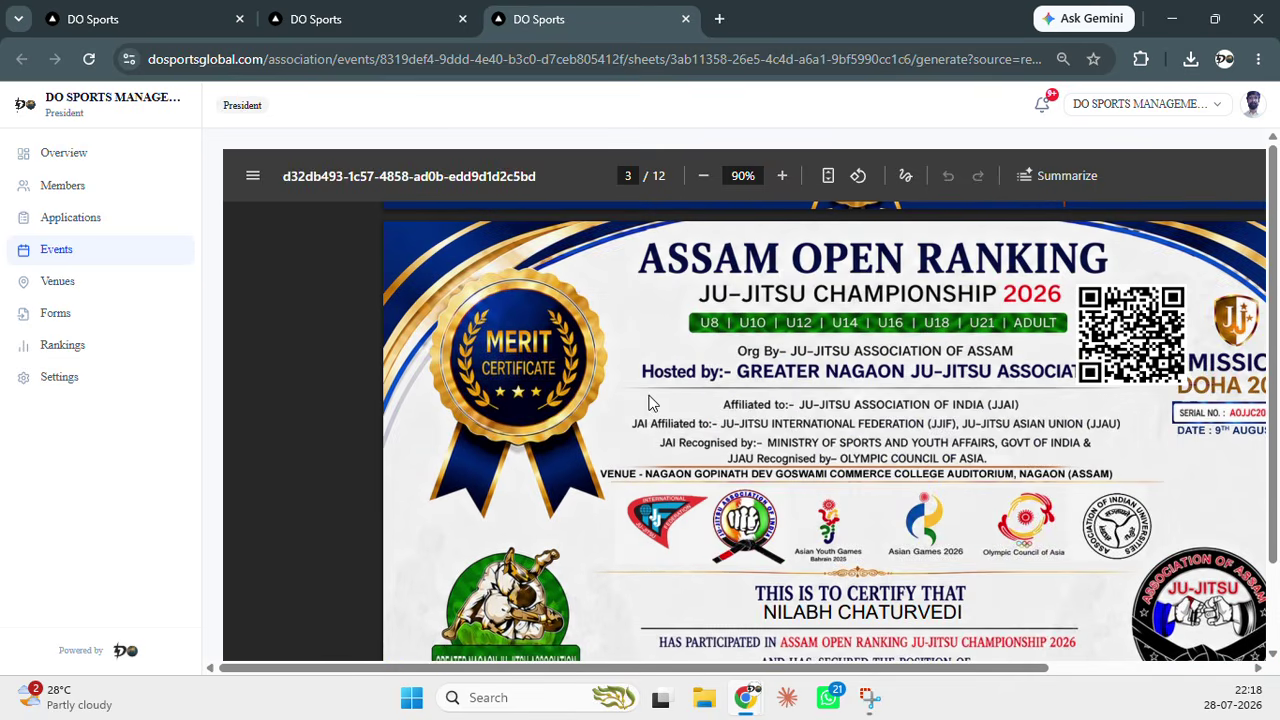
pyautogui.scroll(1, 705, 390)
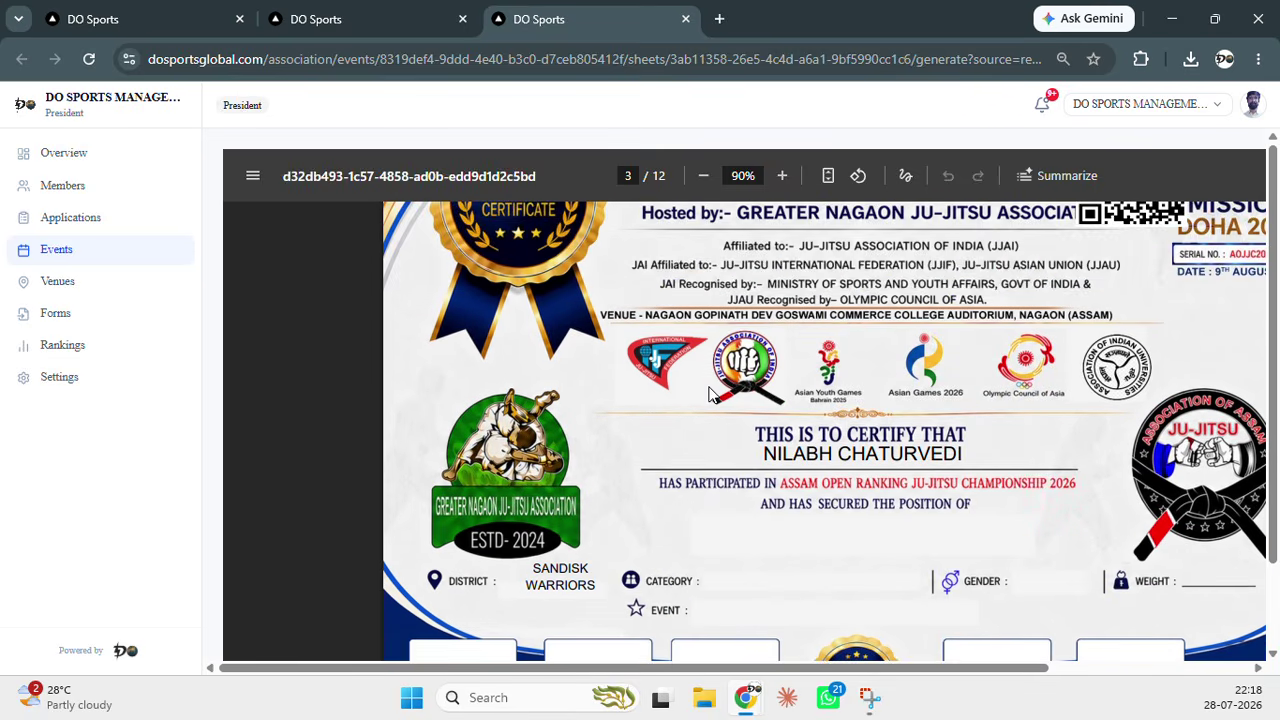
pyautogui.scroll(-8, 695, 380)
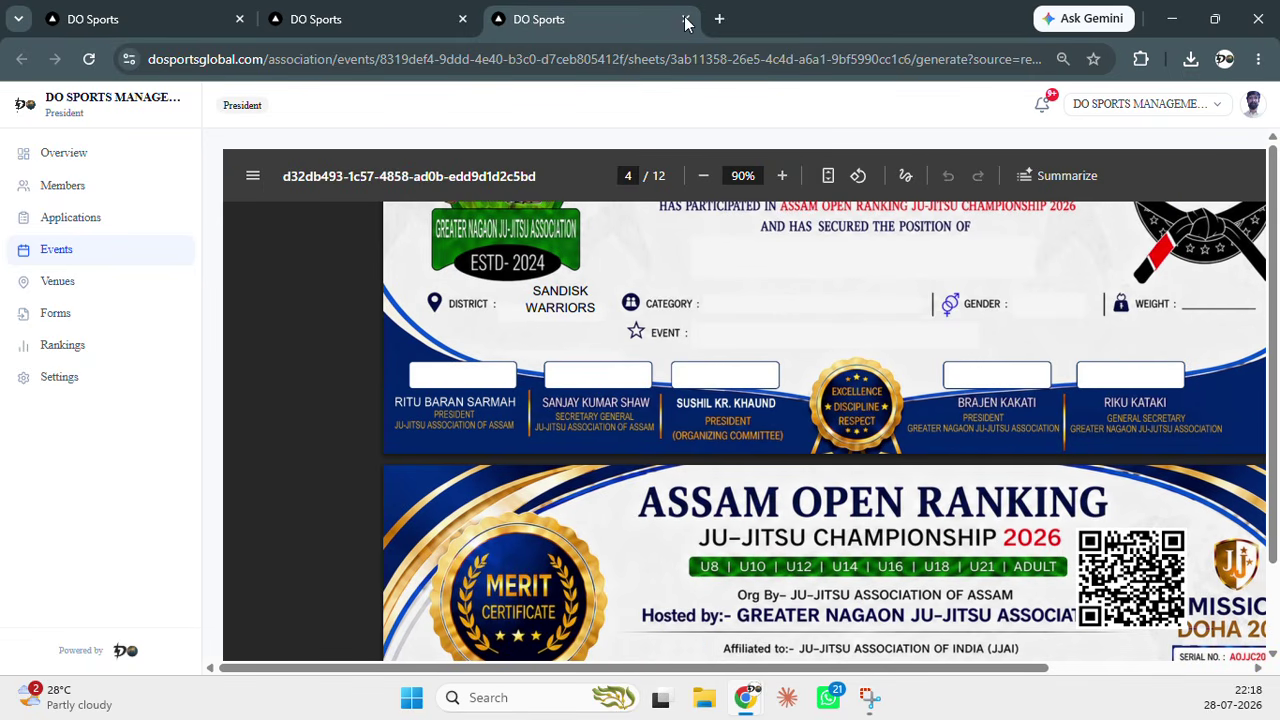
pyautogui.click(408, 20)
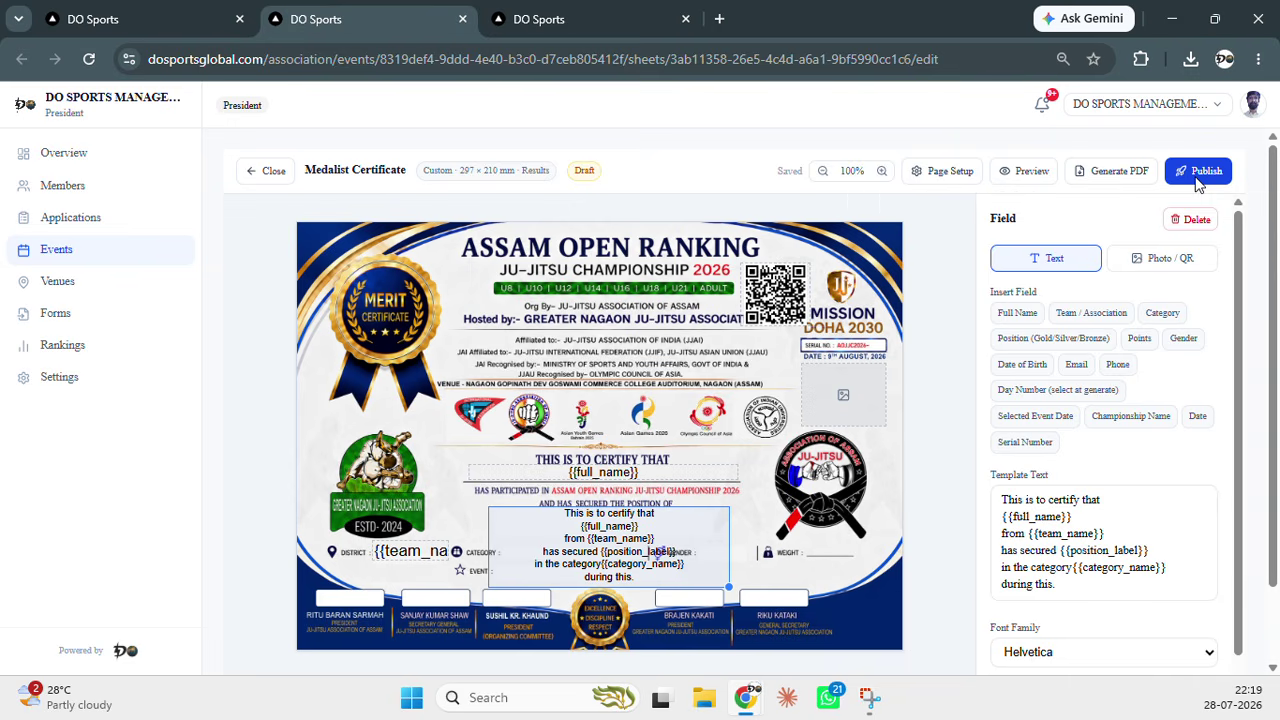
# Publish the Medalist Certificate and acknowledge the 'Published' alert
pyautogui.click(1199, 180)
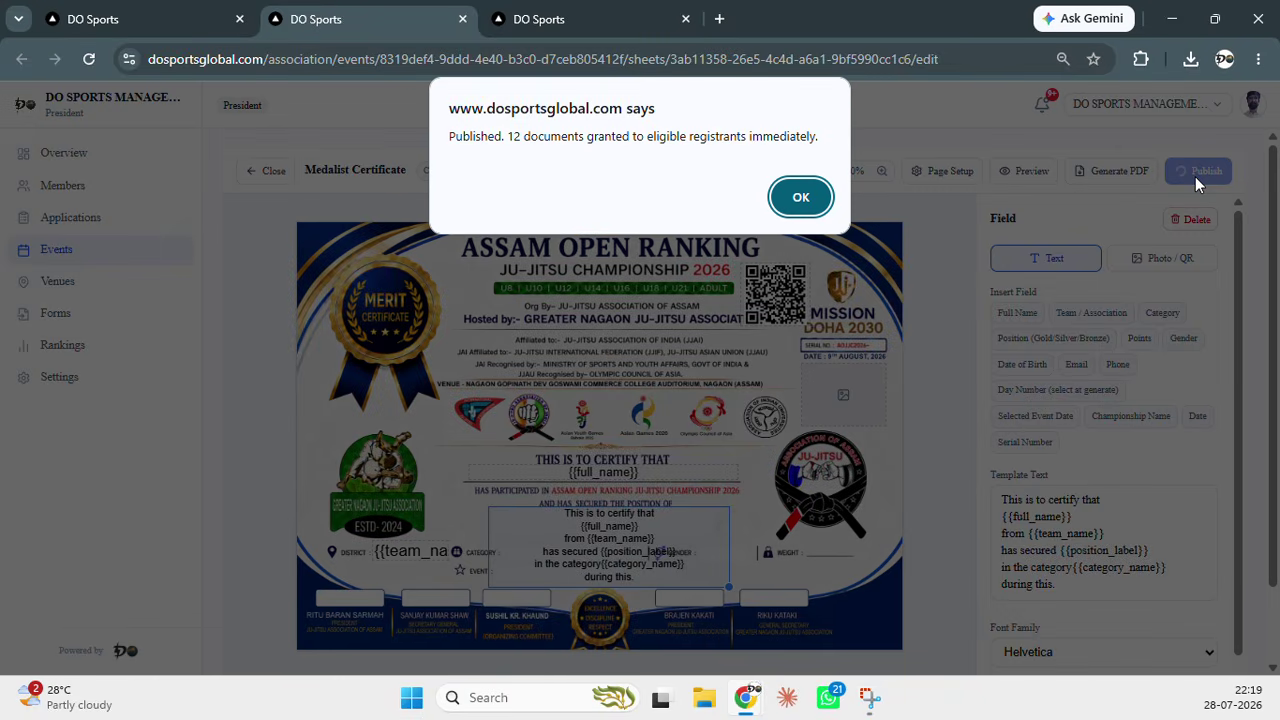
pyautogui.click(785, 201)
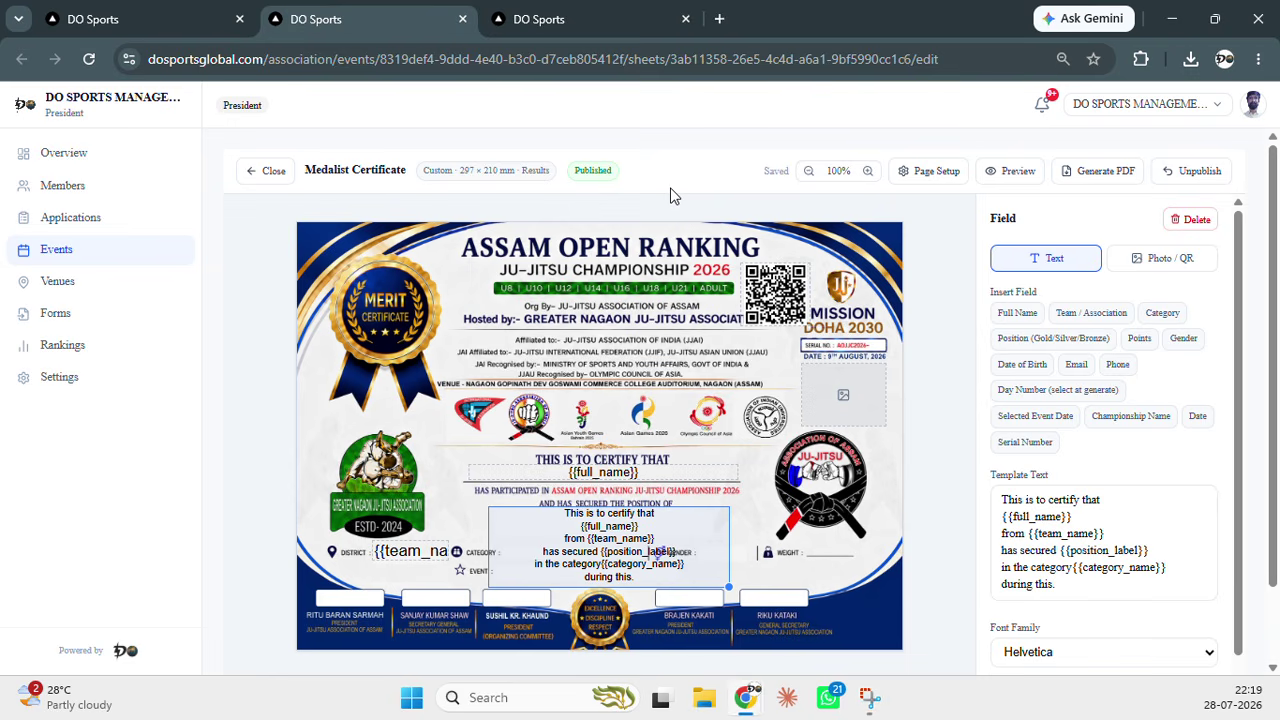
# Reload the public event page in the incognito window and open its Documents page
pyautogui.hotkey('alt', 'Tab')
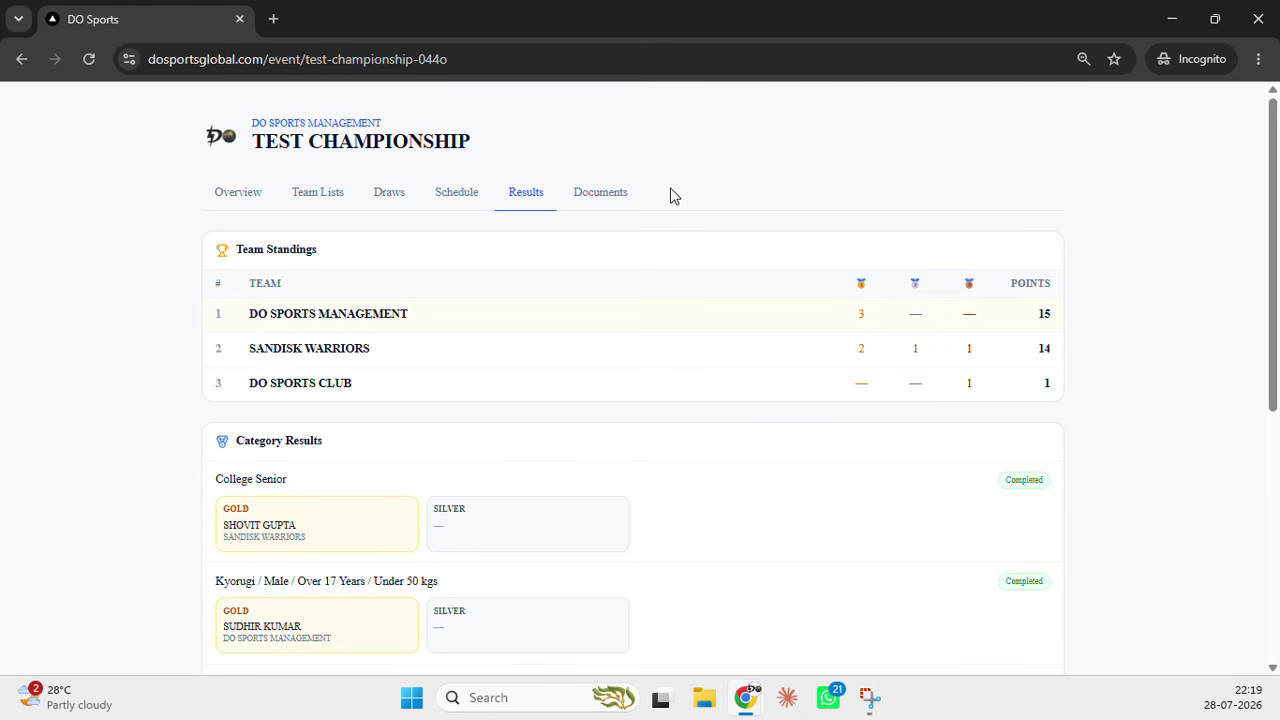
pyautogui.click(92, 60)
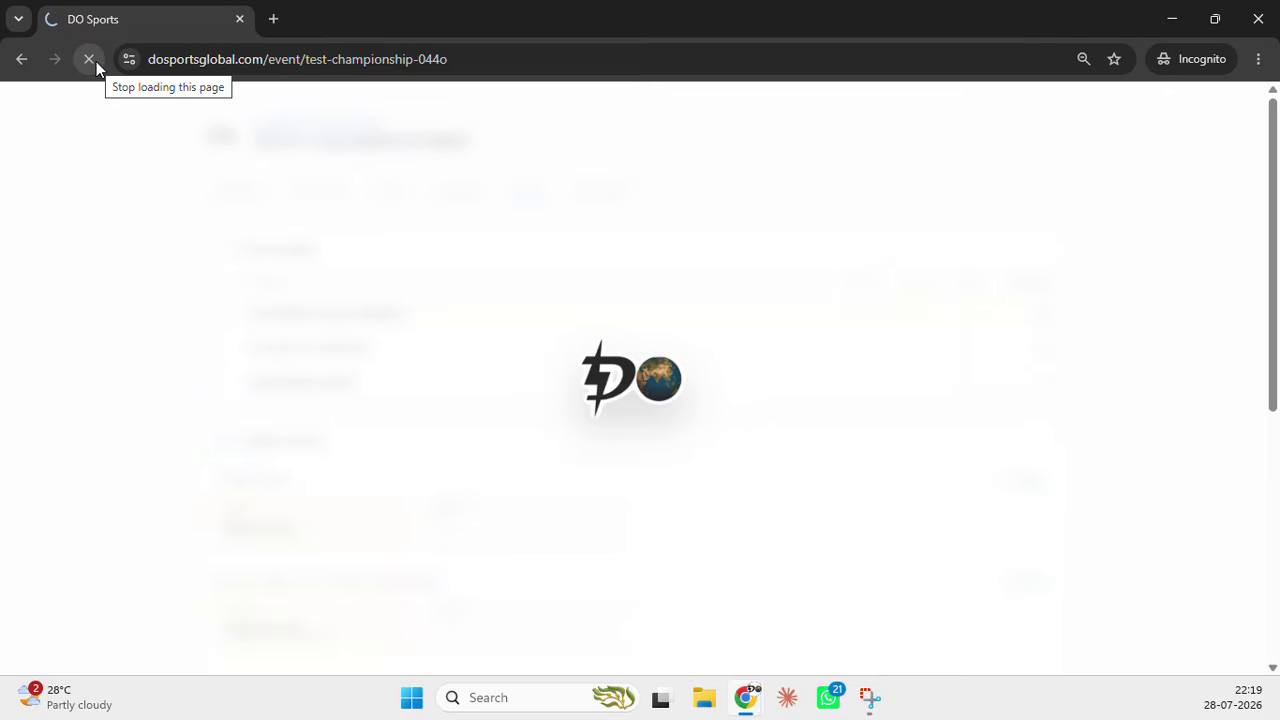
pyautogui.click(602, 196)
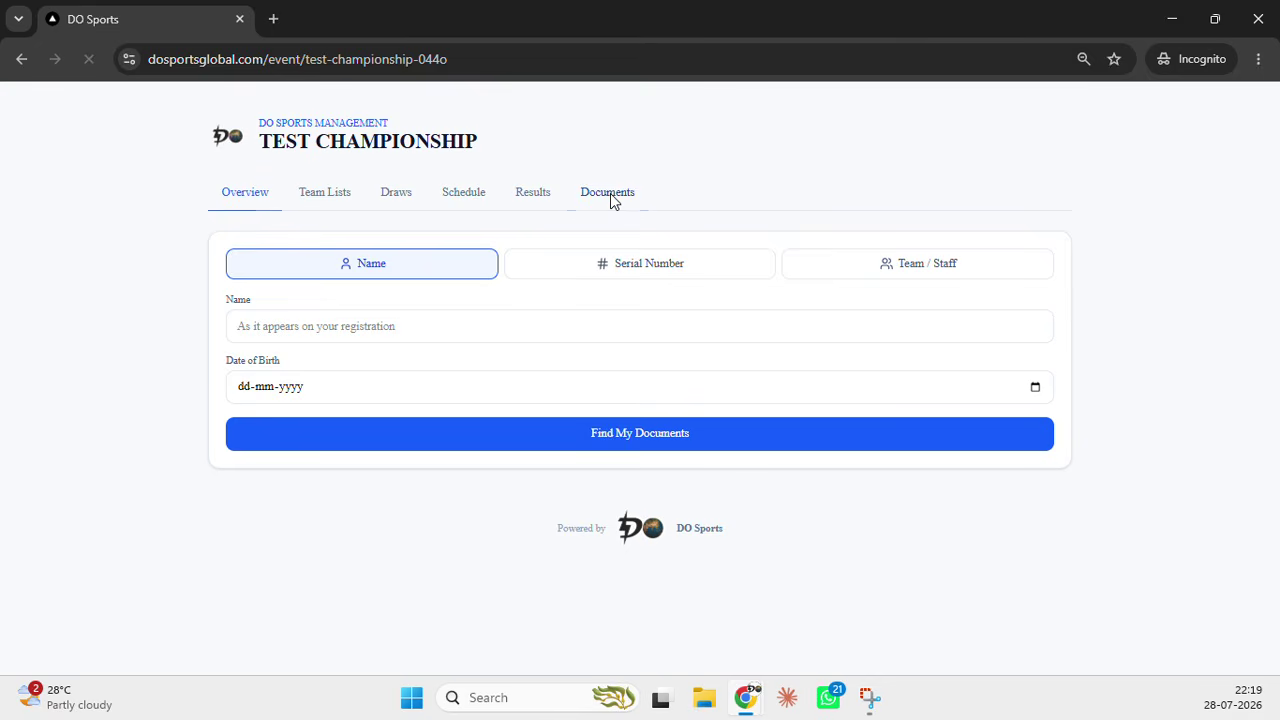
pyautogui.click(547, 325)
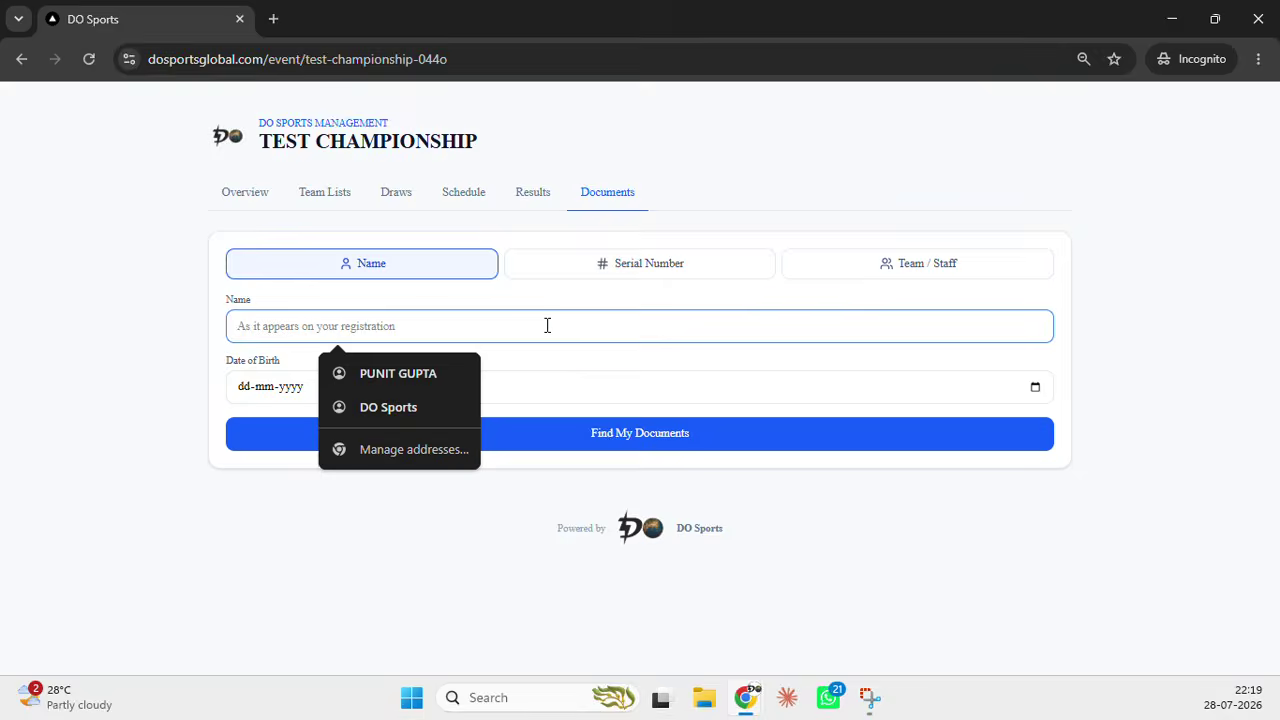
pyautogui.hotkey('alt', 'Tab')
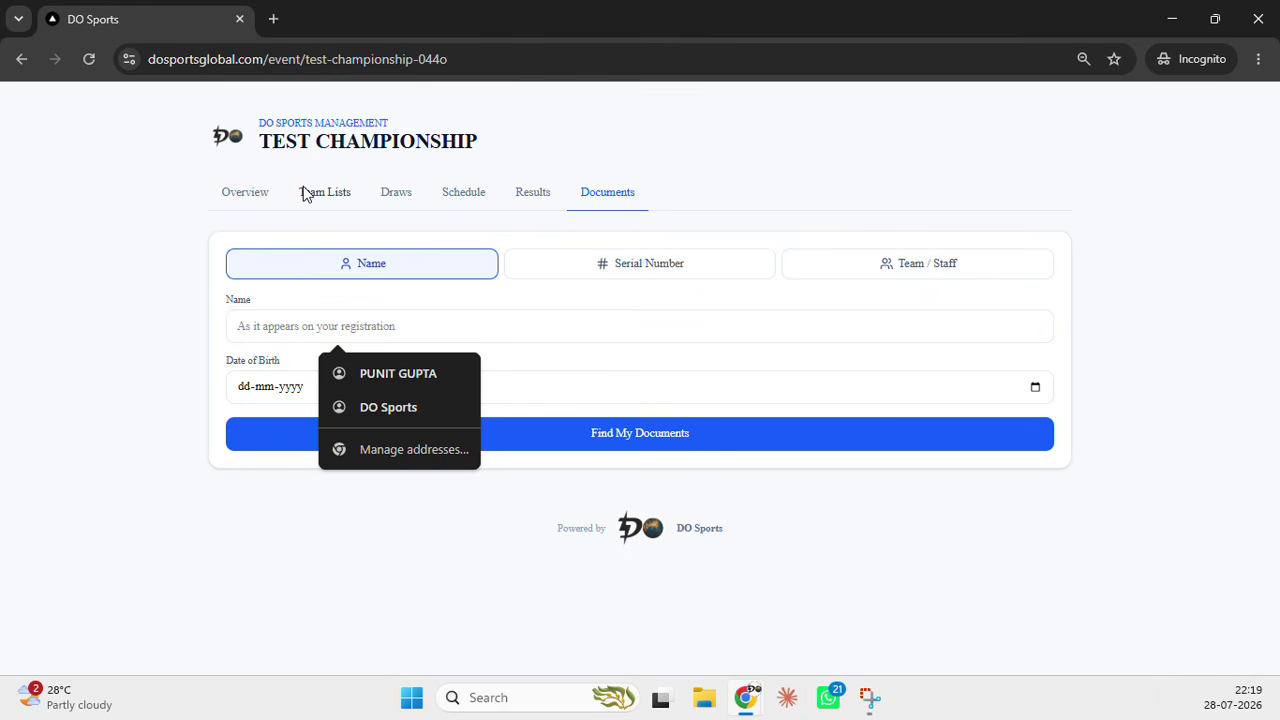
pyautogui.hotkey('alt', 'Tab')
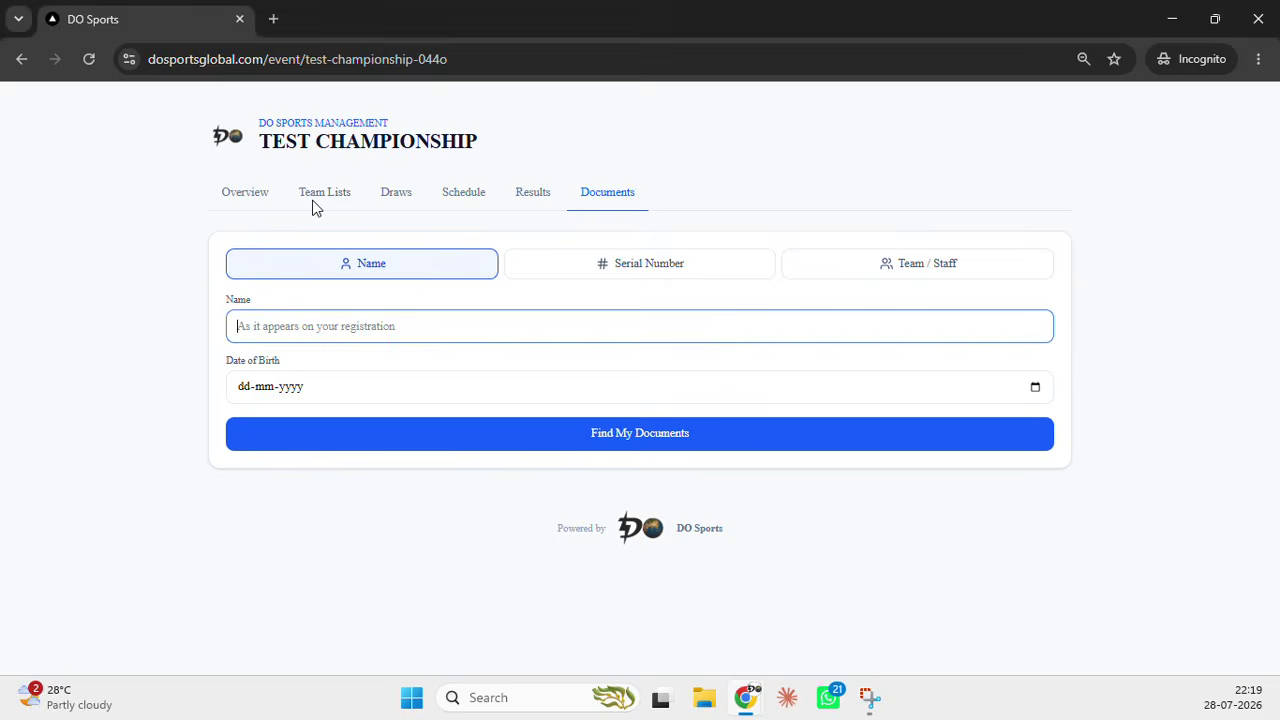
# Enter a registrant's name in the Documents Name search and open the date of birth calendar
pyautogui.click(414, 330)
pyautogui.write('a')
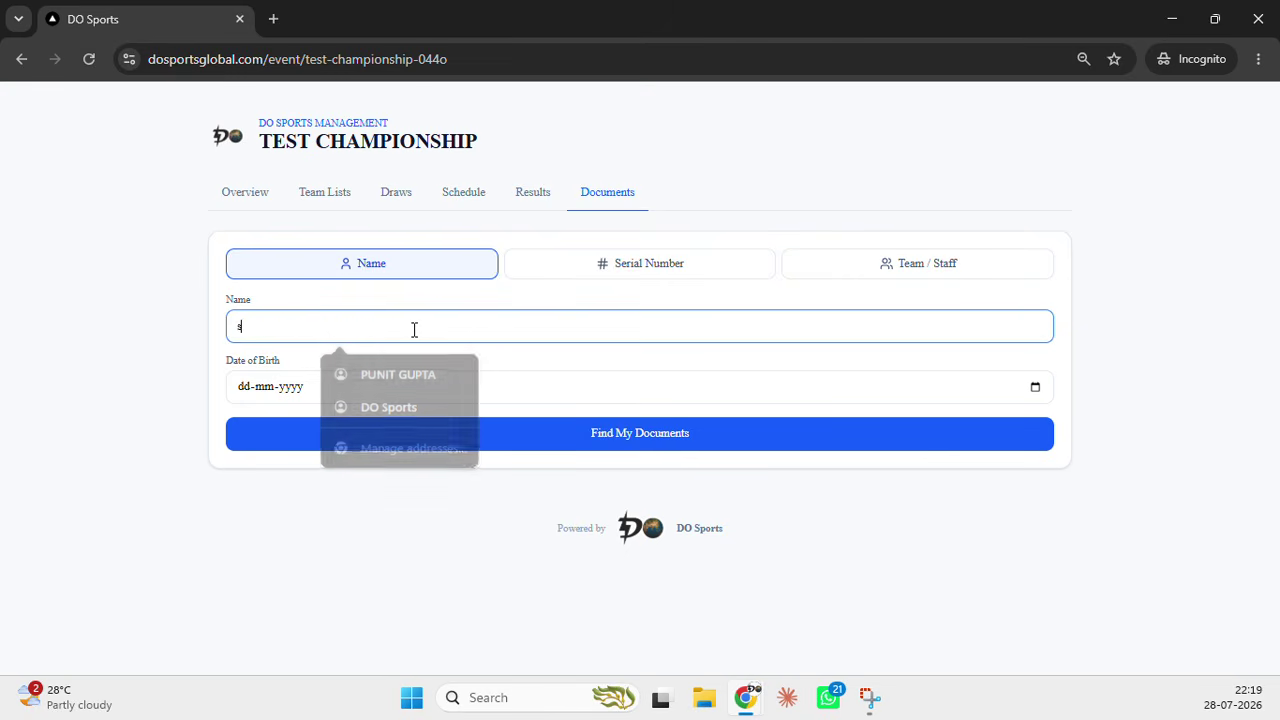
pyautogui.press('BackSpace')
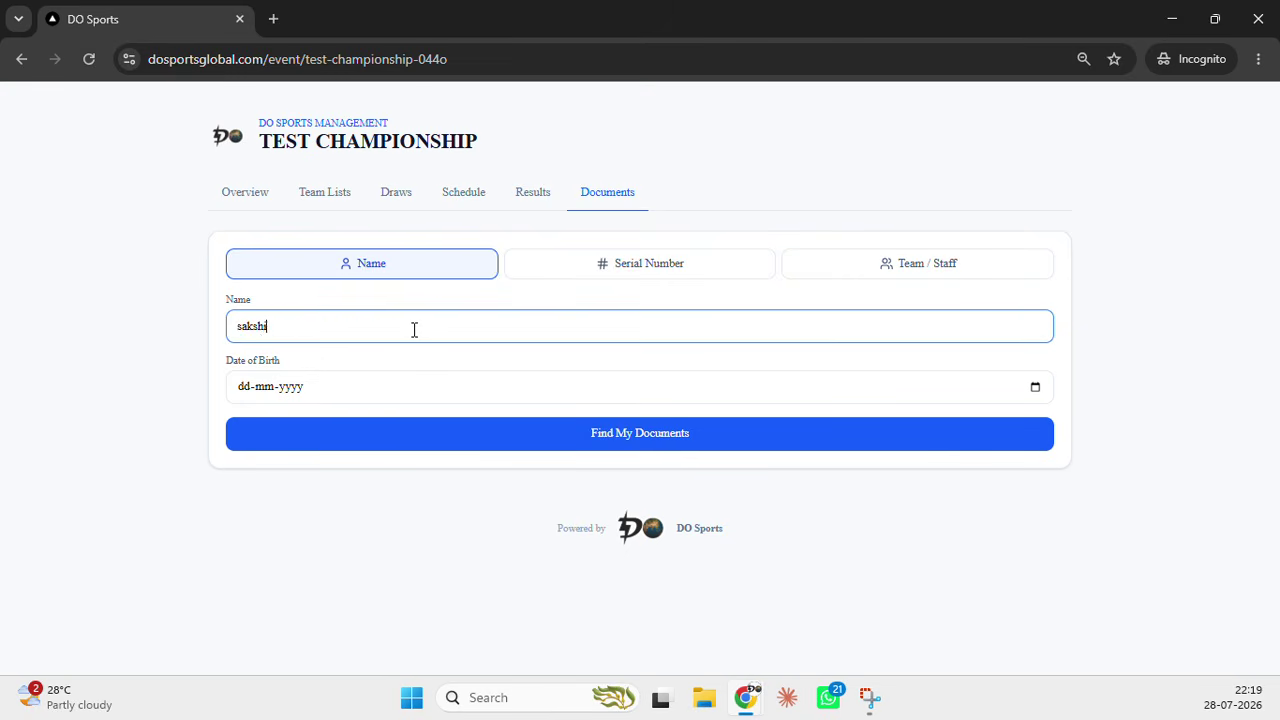
pyautogui.click(1035, 387)
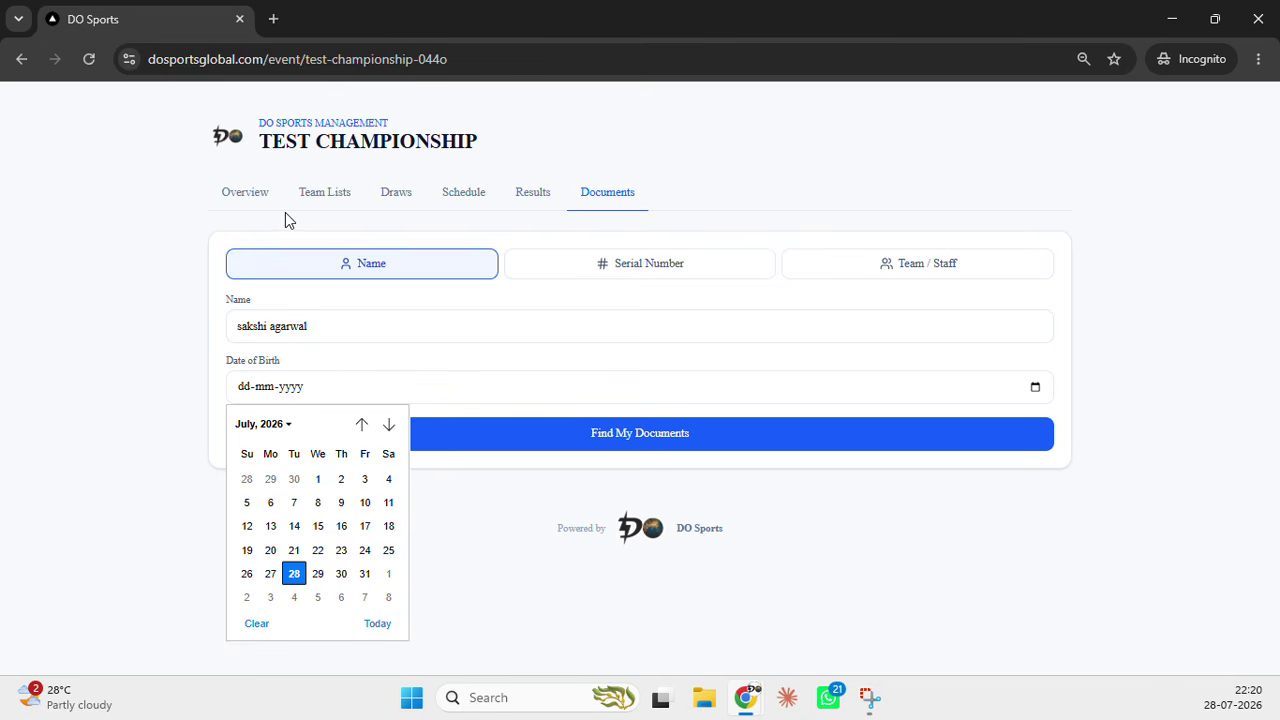
pyautogui.hotkey('alt', 'Tab')
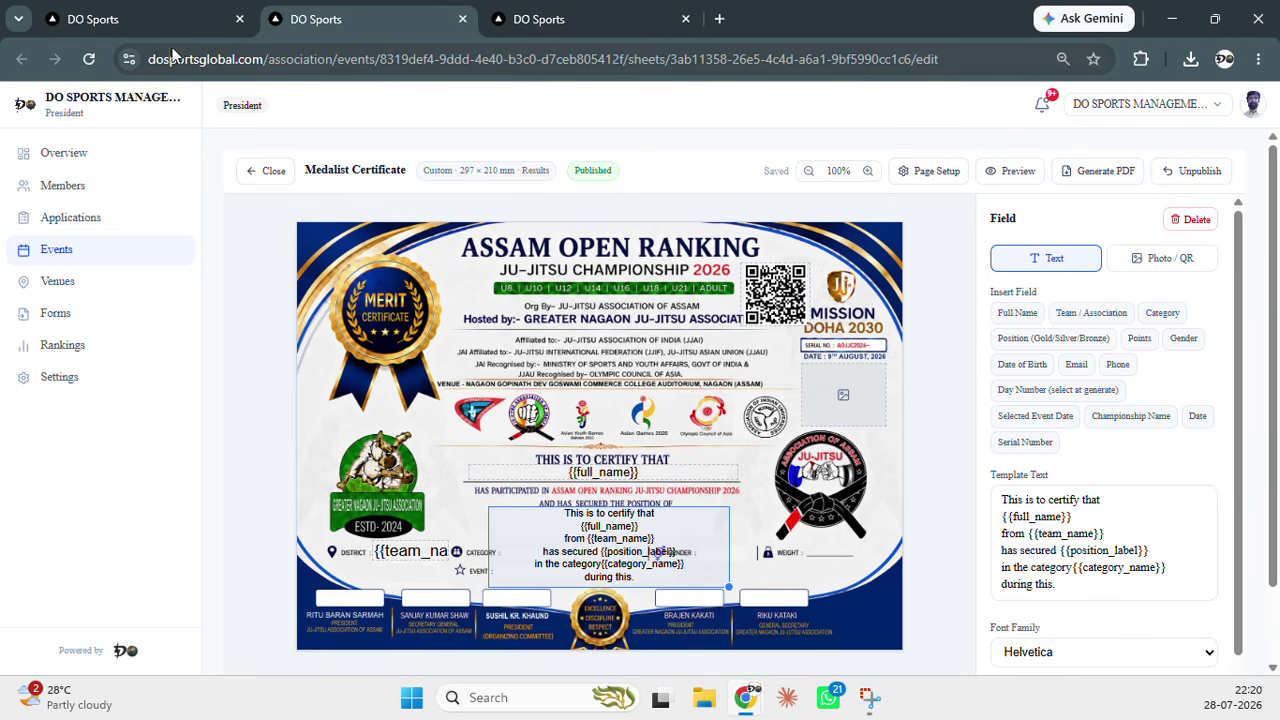
# Show the TEST CHAMPIONSHIP registrations list and scroll its table sideways to check registrant columns
pyautogui.click(151, 20)
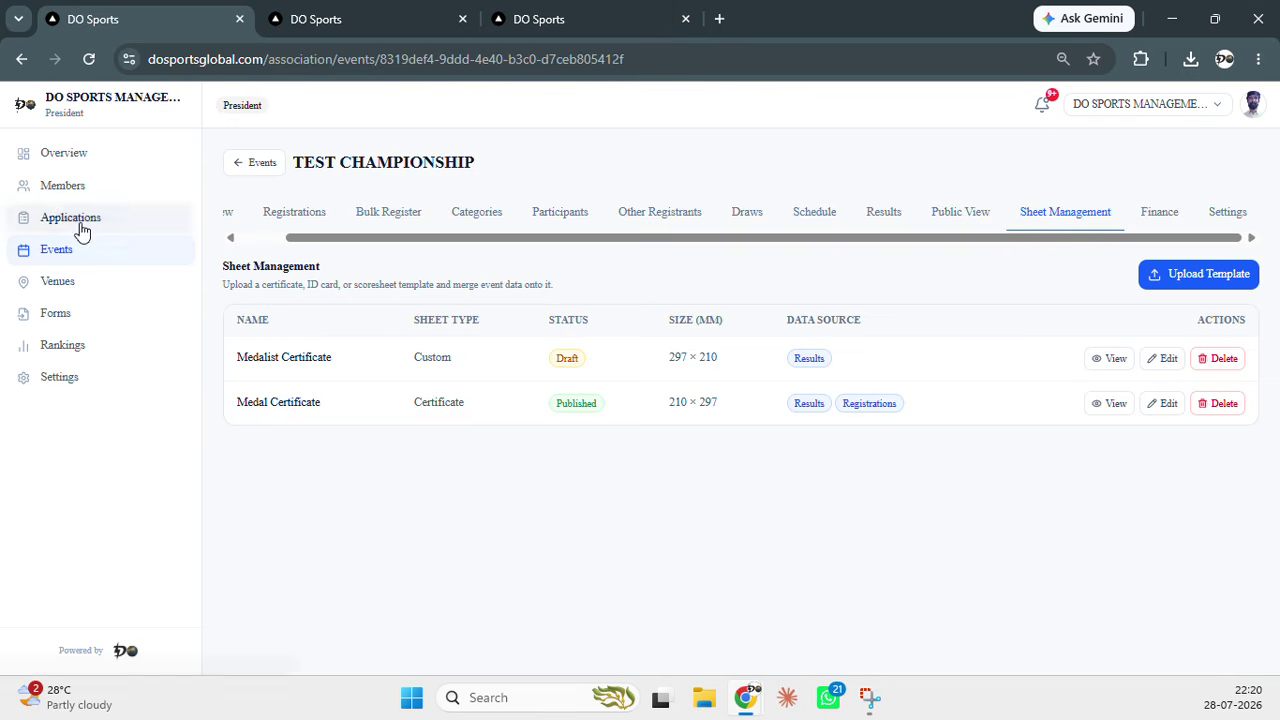
pyautogui.click(320, 216)
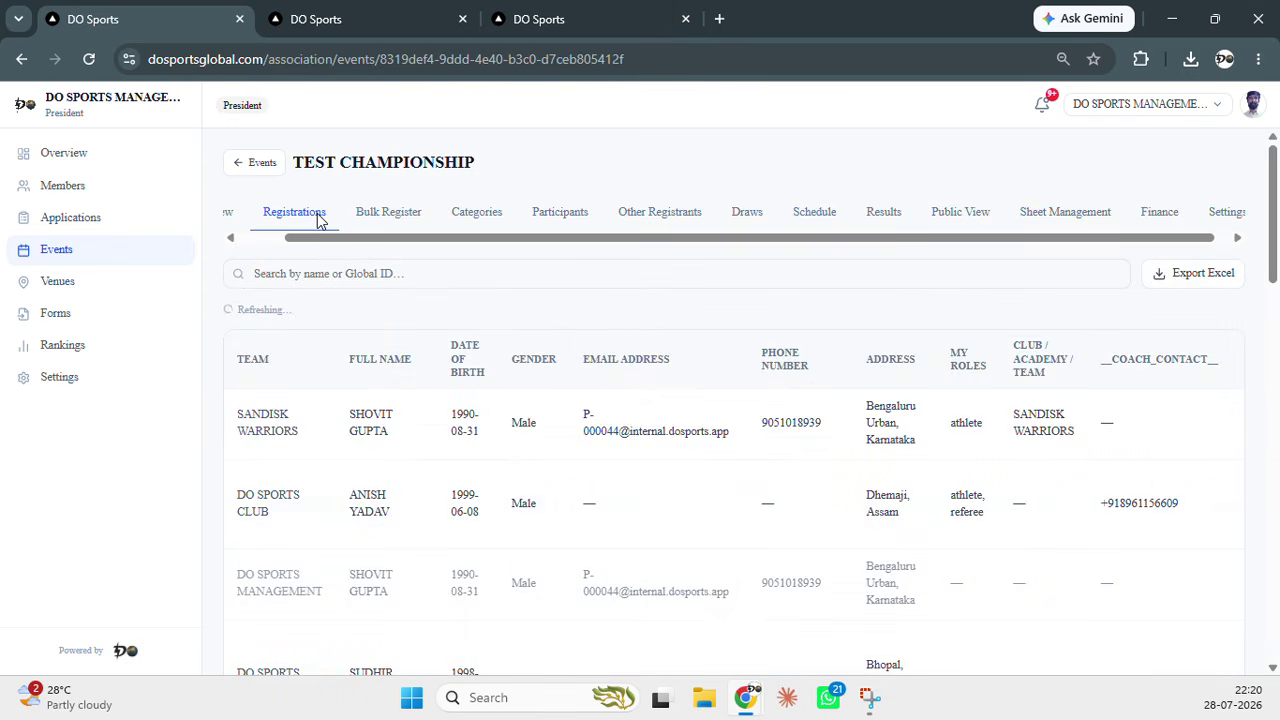
pyautogui.moveTo(778, 504); pyautogui.dragTo(406, 531)
pyautogui.moveTo(945, 508); pyautogui.dragTo(1015, 514)
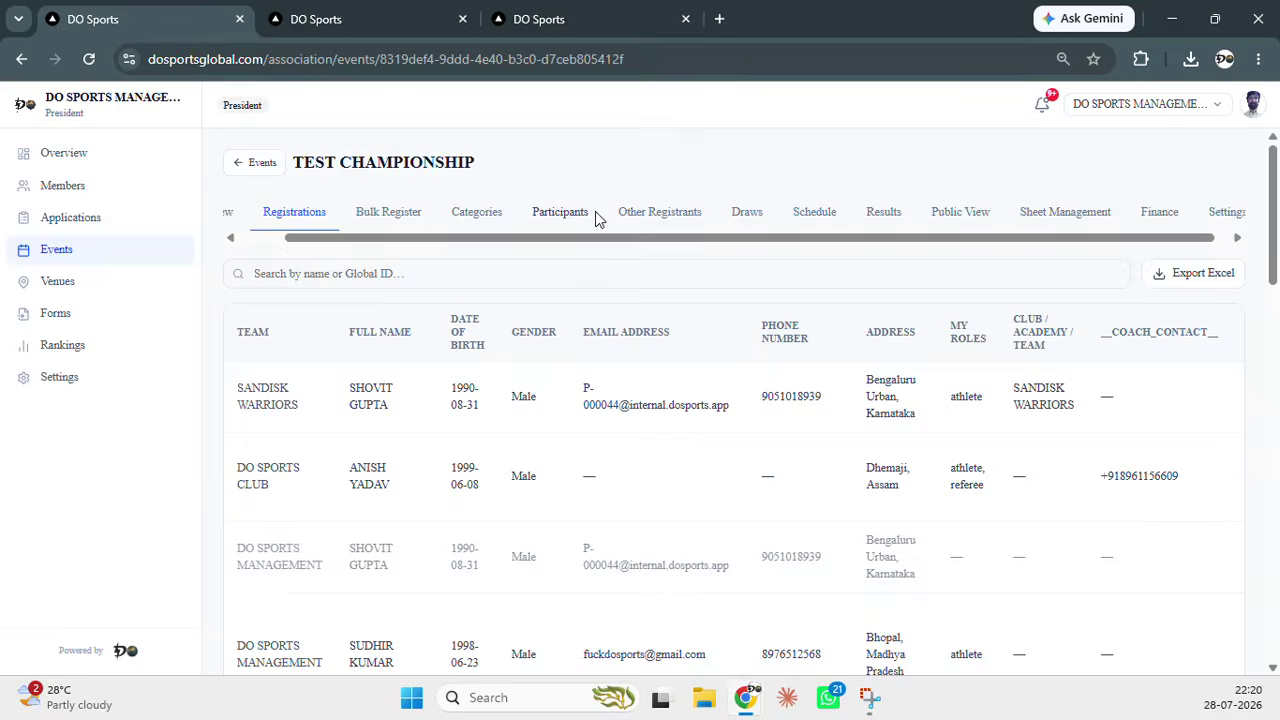
pyautogui.hotkey('alt', 'Tab')
# Replace the Name search with another registrant's name, closing the date picker without a date
pyautogui.click(431, 318)
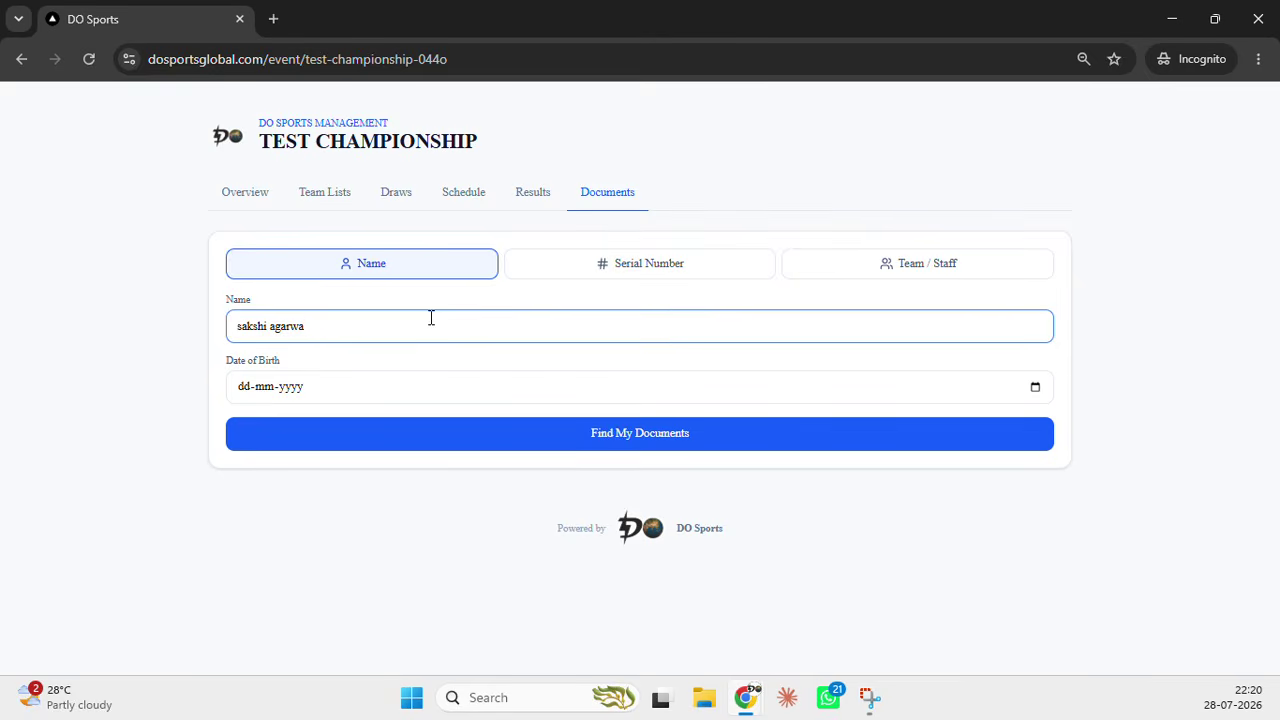
pyautogui.press('BackSpace')
pyautogui.press('BackSpace')
pyautogui.press('BackSpace')
pyautogui.press('BackSpace')
pyautogui.press('BackSpace')
pyautogui.press('BackSpace')
pyautogui.press('BackSpace')
pyautogui.press('BackSpace')
pyautogui.press('BackSpace')
pyautogui.press('BackSpace')
pyautogui.press('BackSpace')
pyautogui.press('BackSpace')
pyautogui.press('BackSpace')
pyautogui.click(1035, 387)
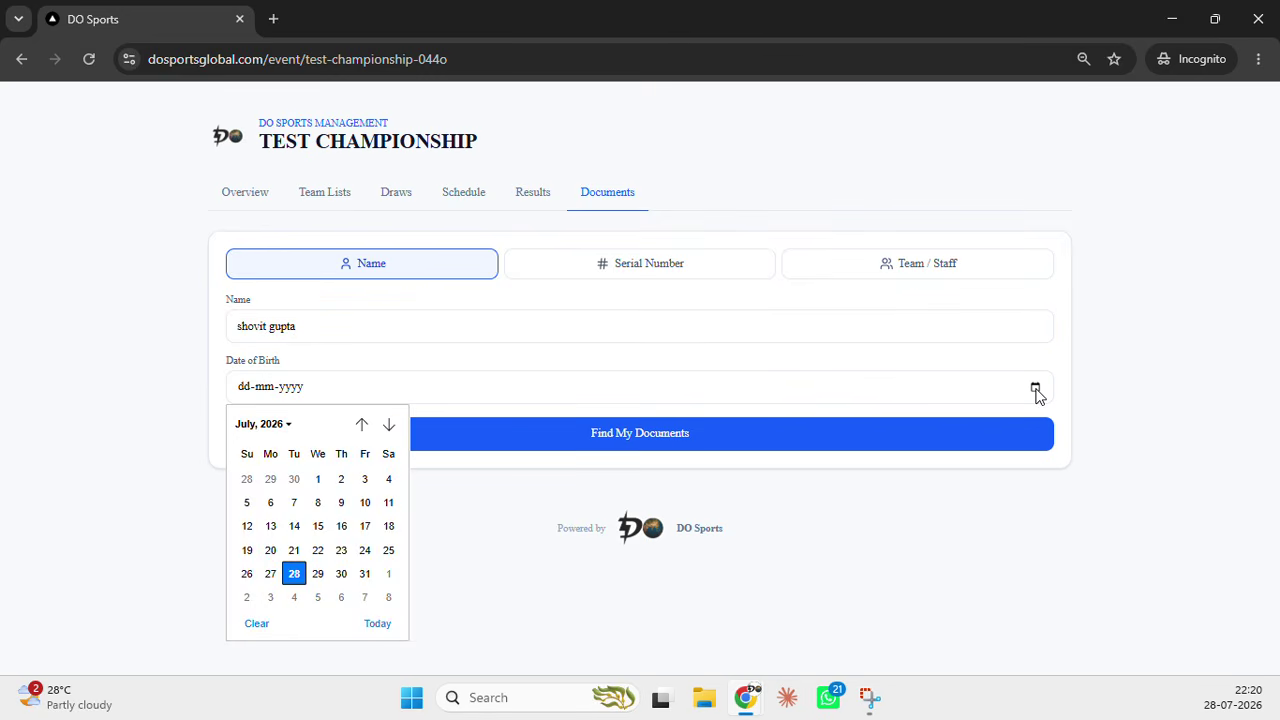
pyautogui.click(283, 428)
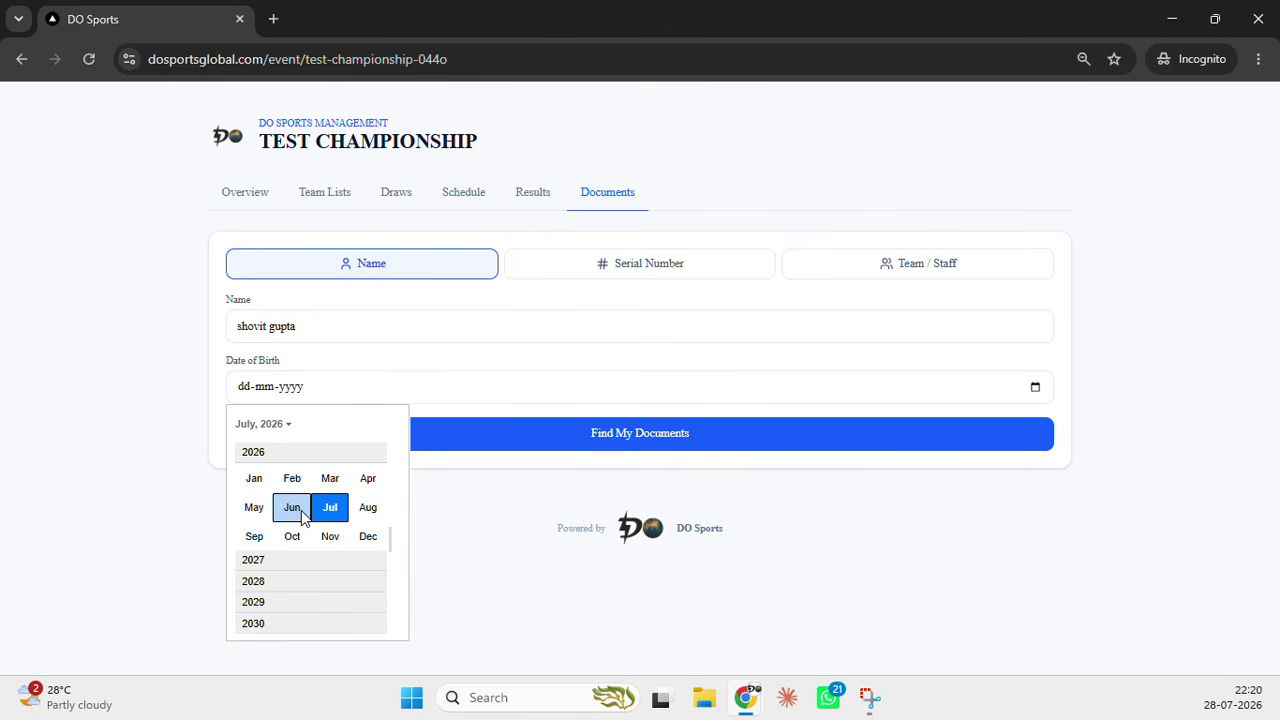
pyautogui.scroll(1, 308, 520)
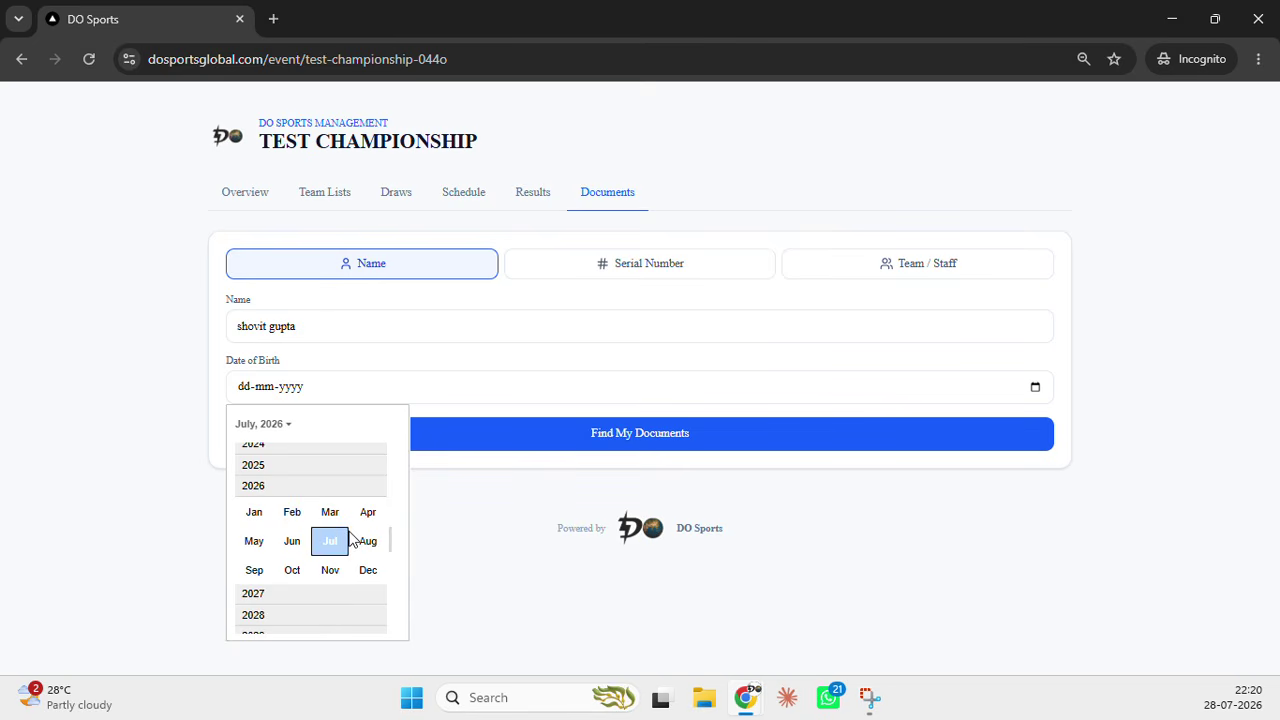
pyautogui.click(518, 588)
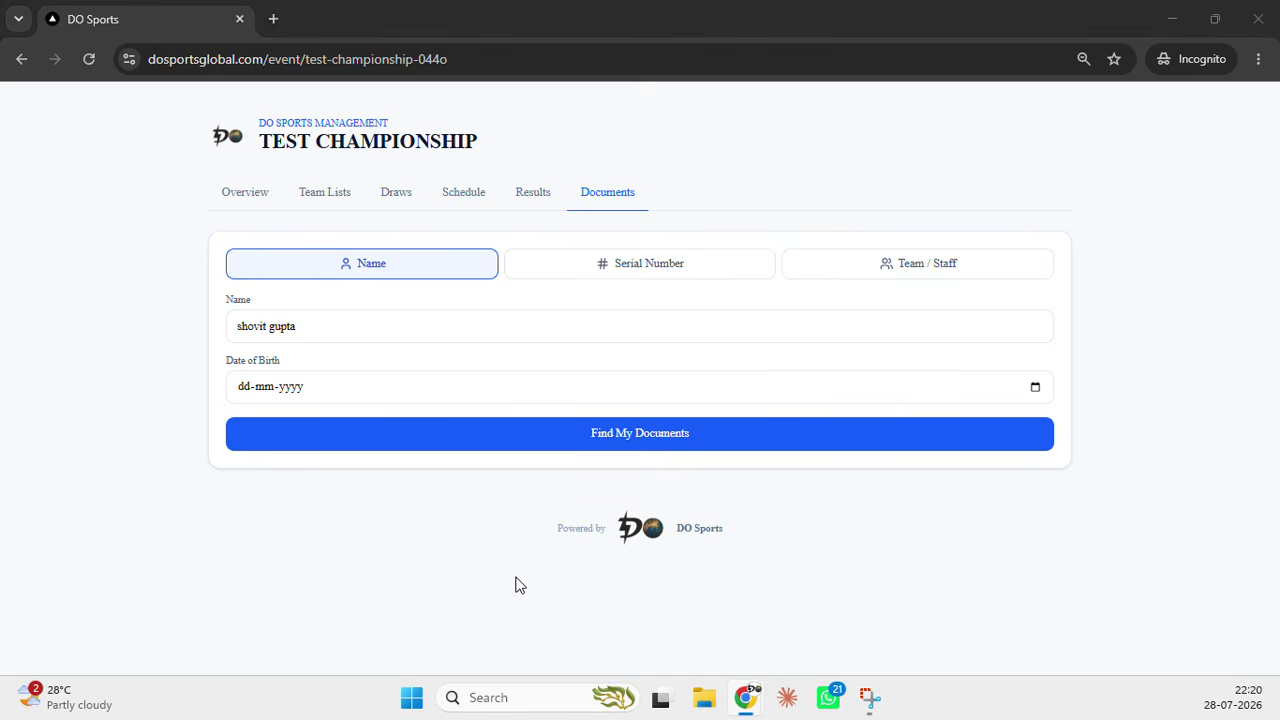
pyautogui.hotkey('alt', 'Tab')
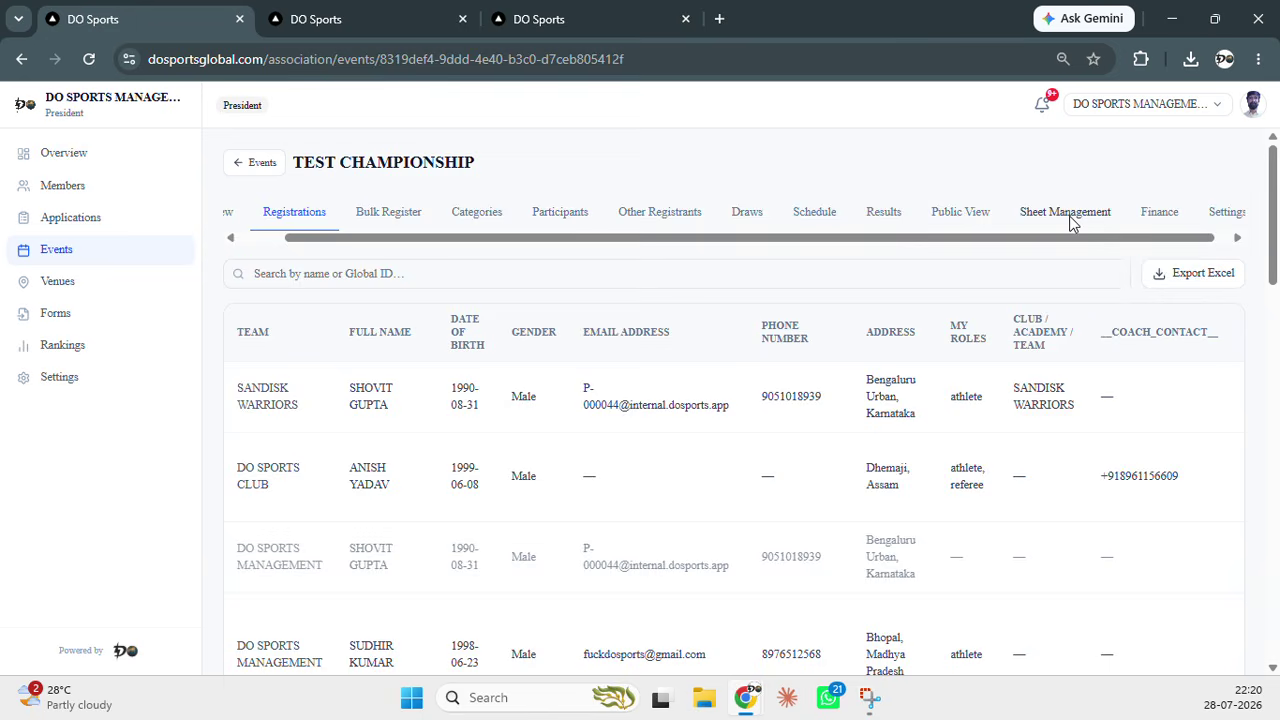
# Open the Medal Certificate from Sheet Management in the sheet editor
pyautogui.click(1070, 214)
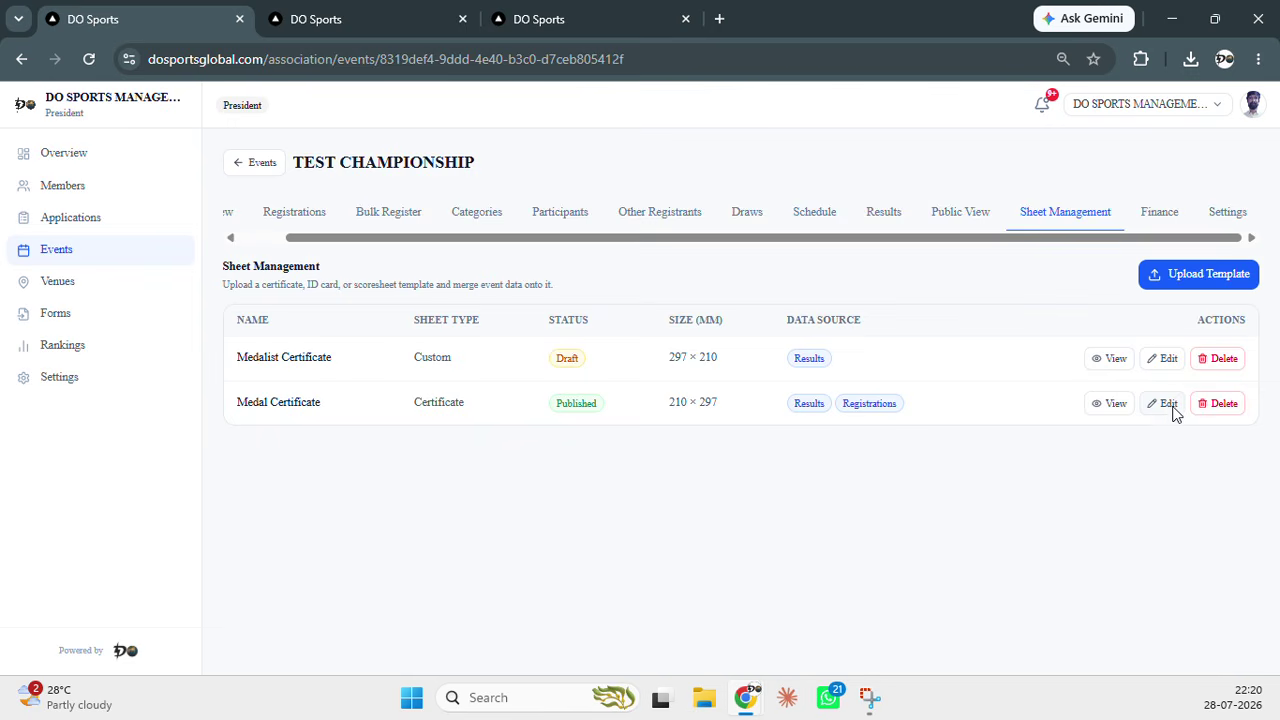
pyautogui.click(1168, 404)
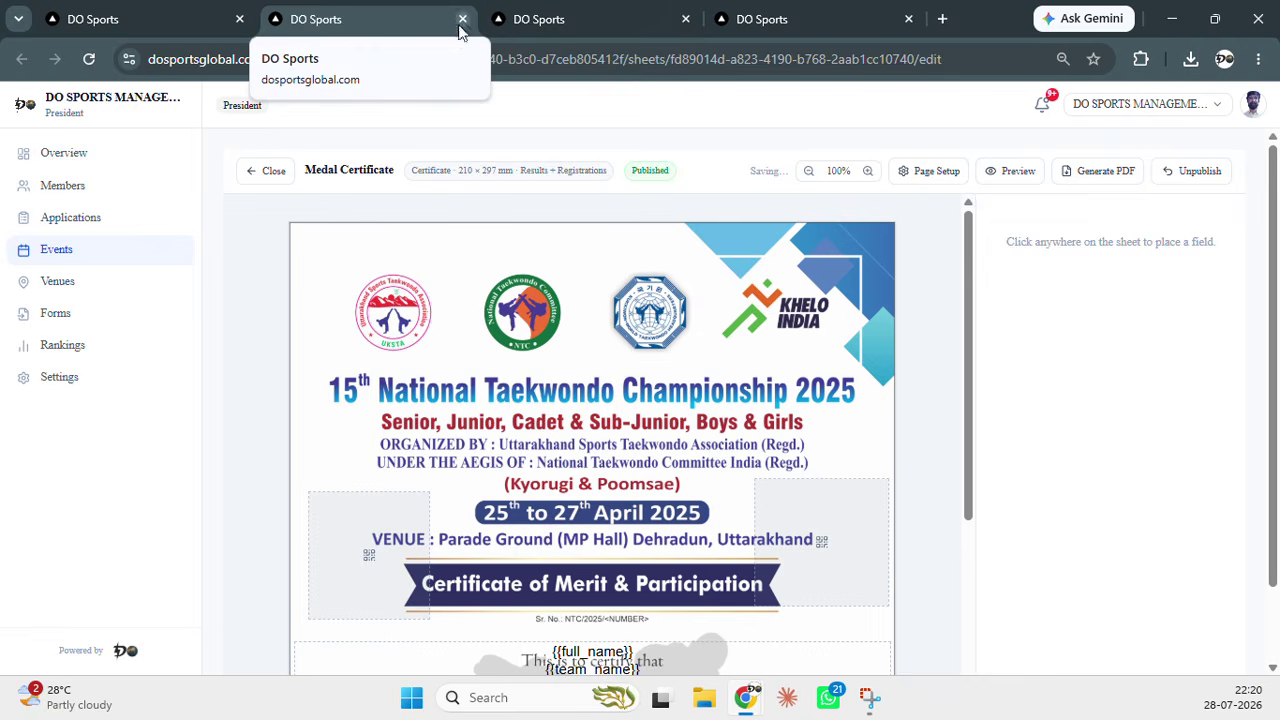
# On the Medalist Certificate, add a resized {{serial_number}} text field beside the WEIGHT line
pyautogui.click(462, 19)
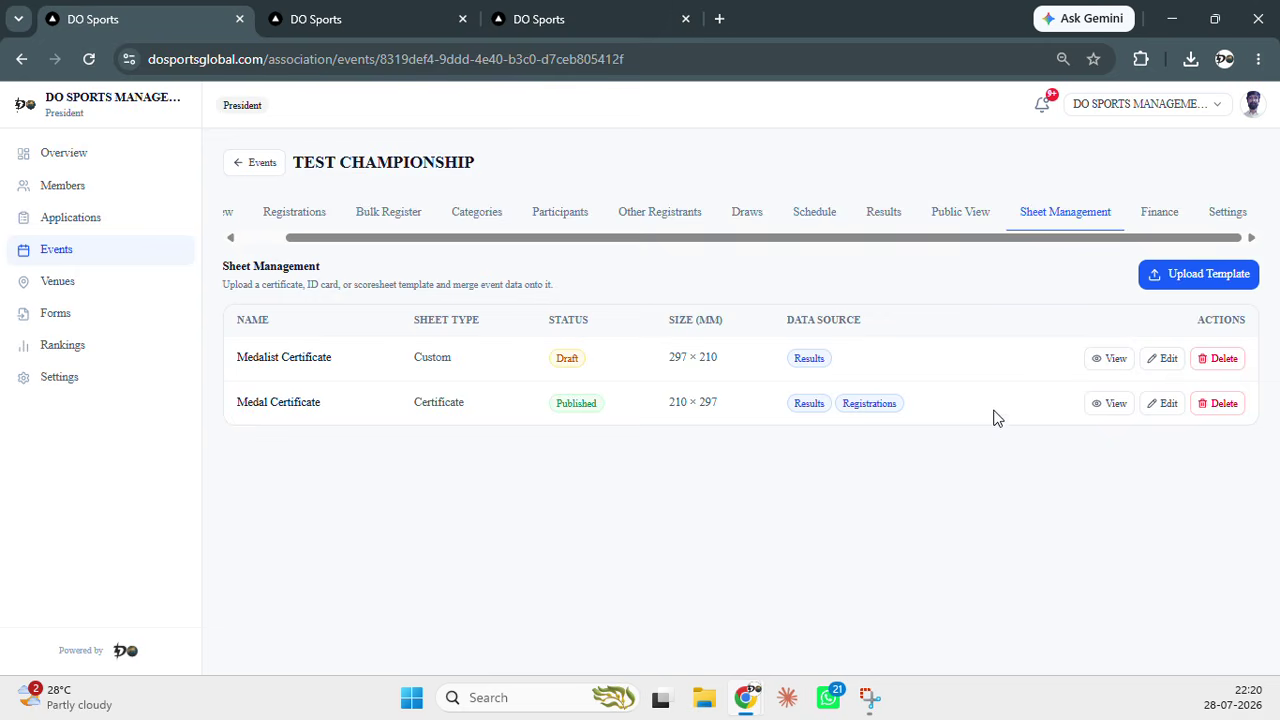
pyautogui.click(1170, 359)
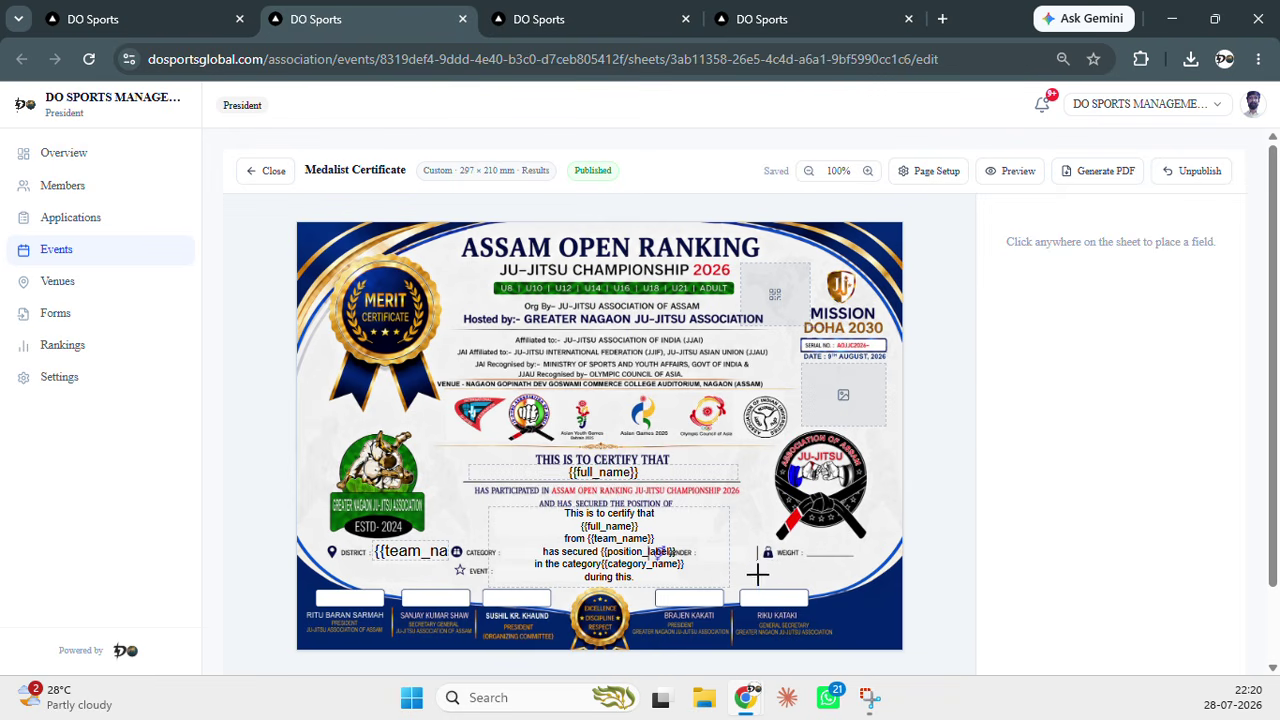
pyautogui.click(758, 575)
pyautogui.moveTo(830, 598); pyautogui.dragTo(775, 569)
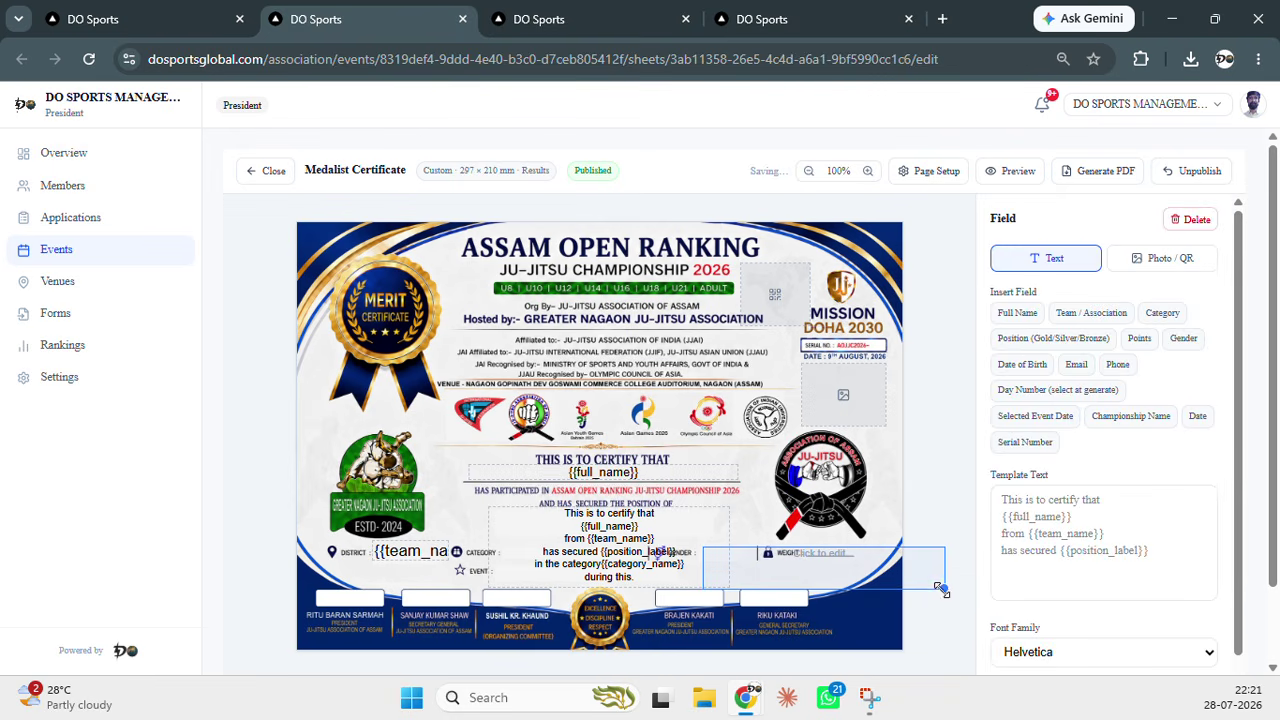
pyautogui.moveTo(940, 591); pyautogui.dragTo(801, 575)
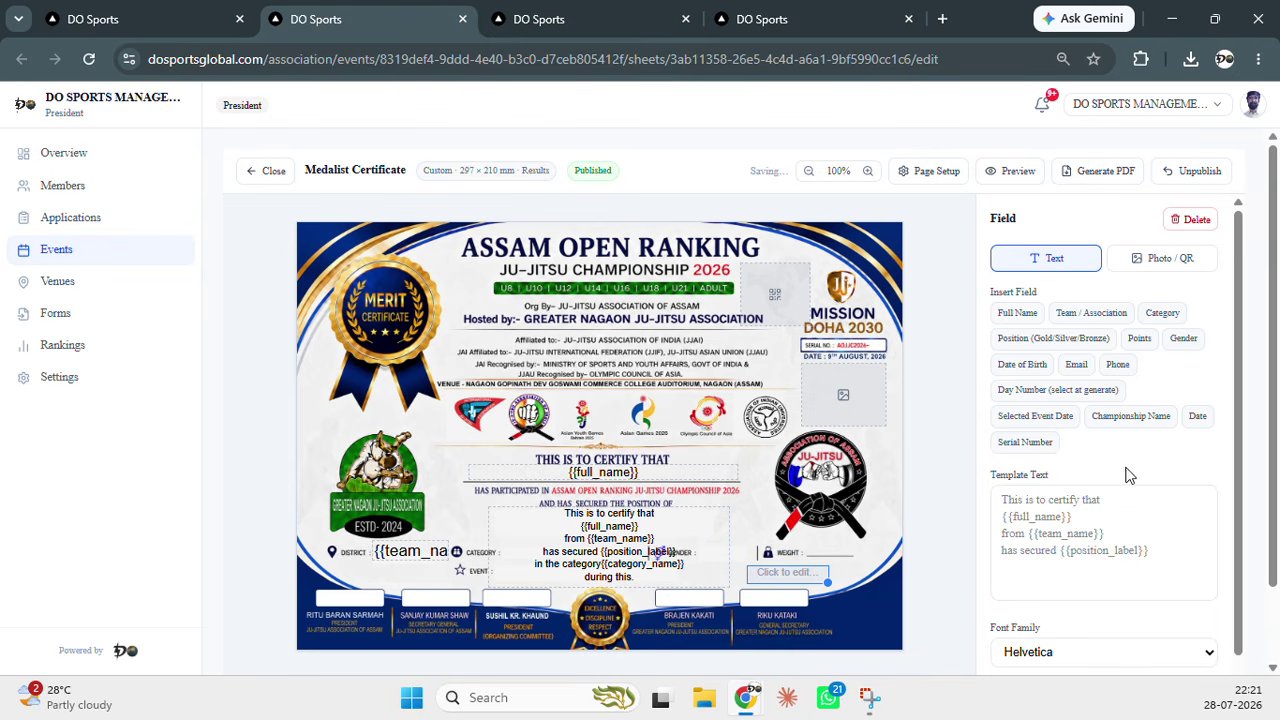
pyautogui.click(1033, 448)
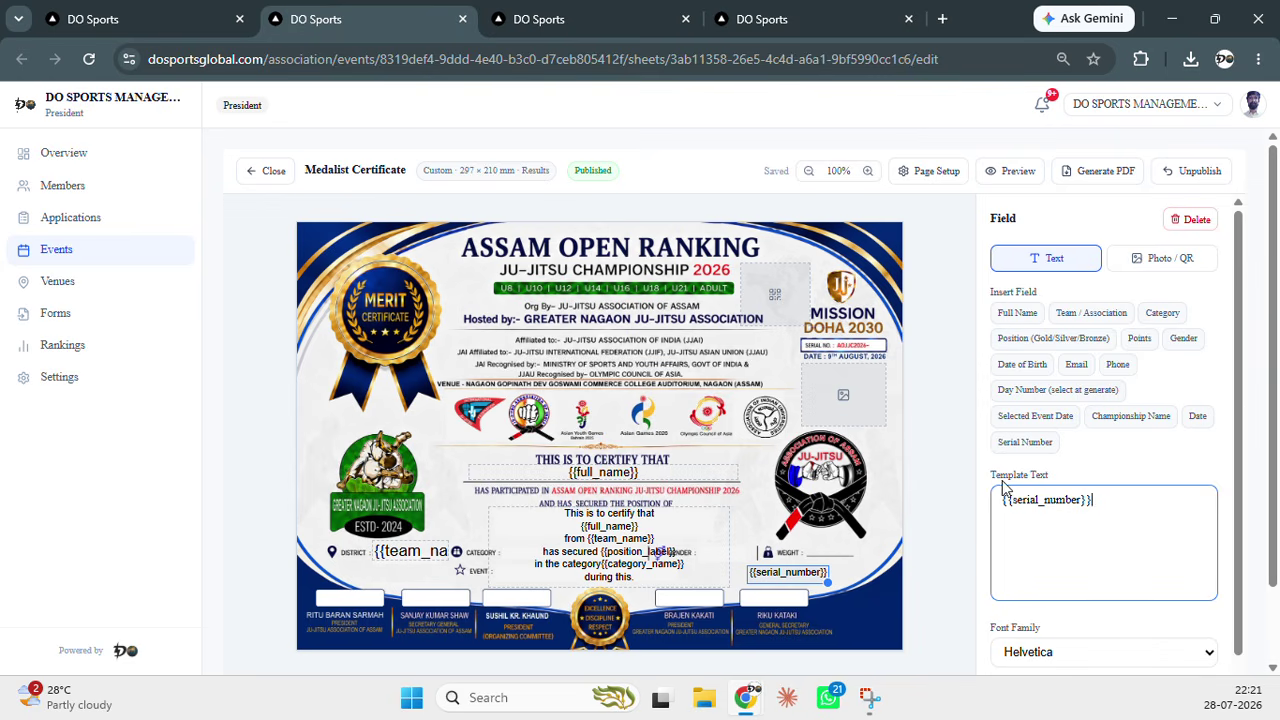
pyautogui.click(929, 175)
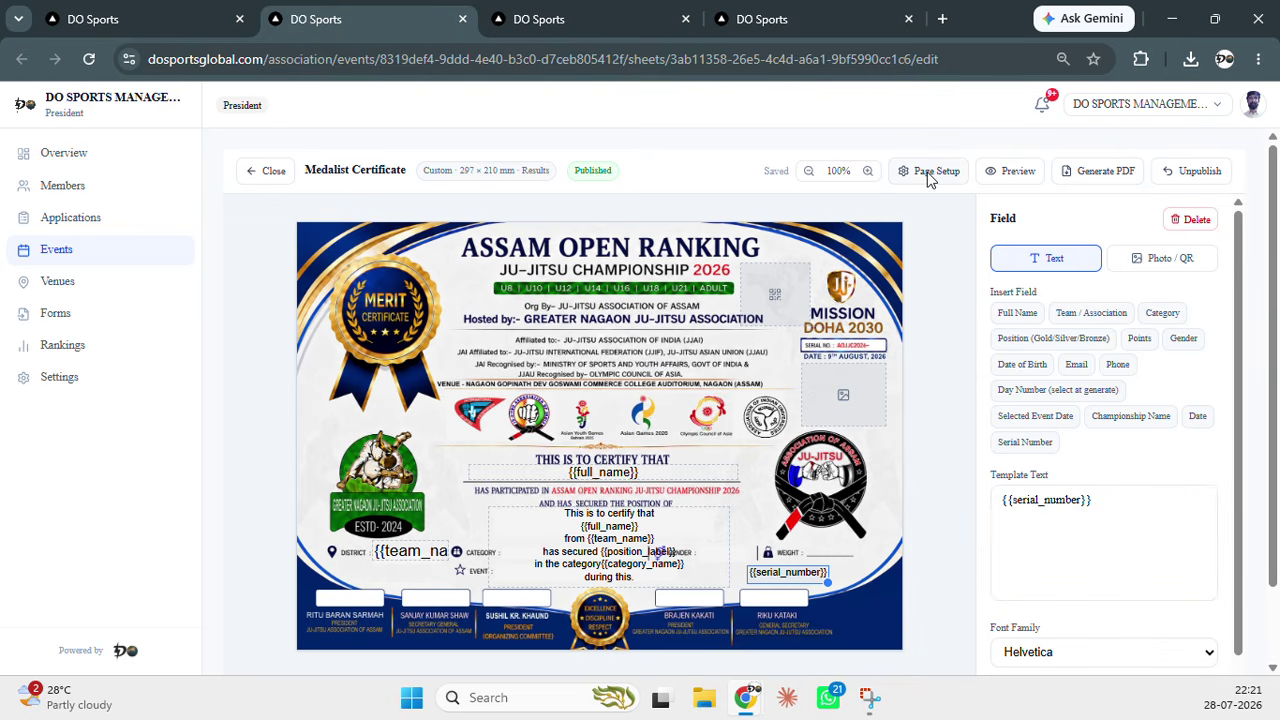
# Apply serial numbering with prefix DOT/HGDS starting at 1, then return to Sheet Management
pyautogui.click(570, 512)
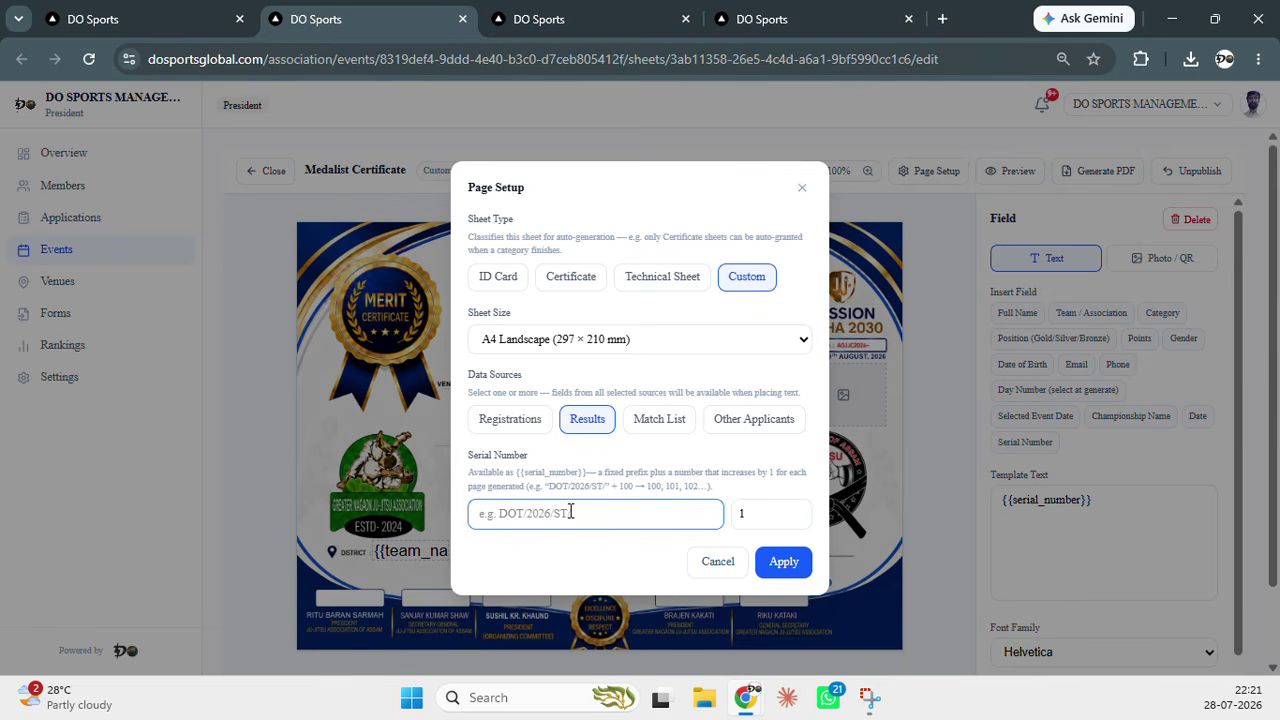
pyautogui.write('DOT/HGDS')
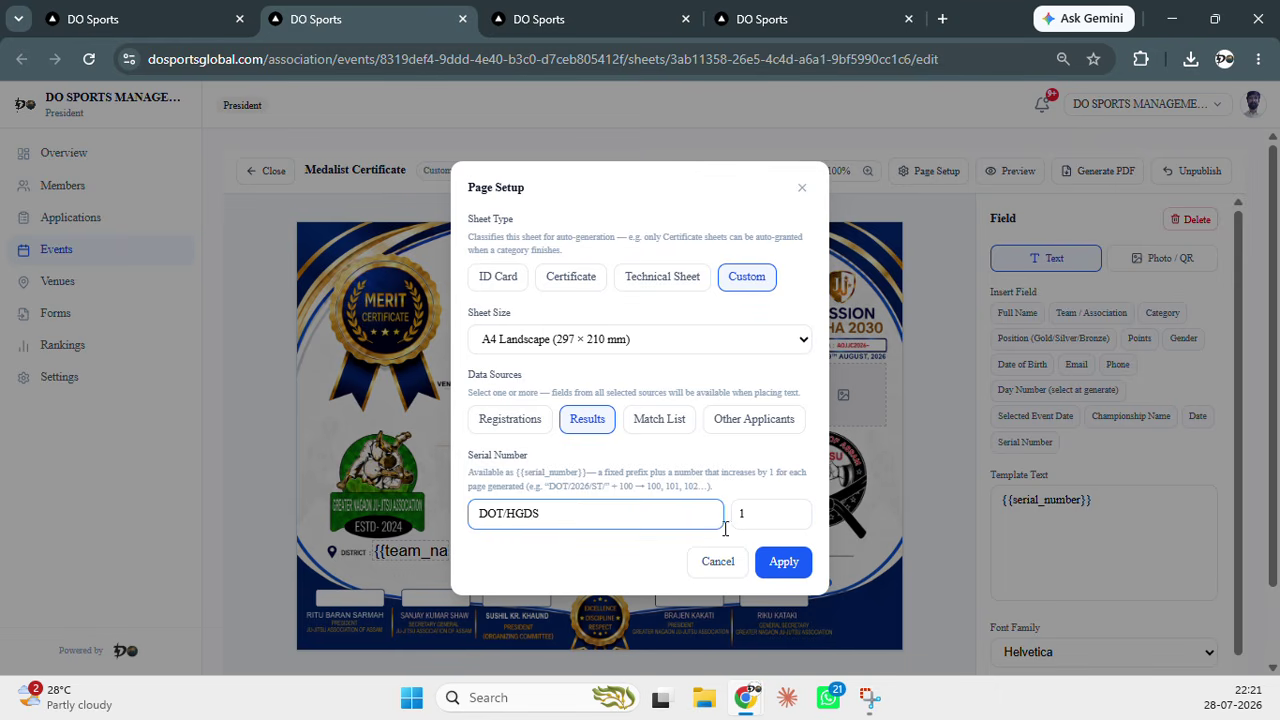
pyautogui.doubleClick(760, 513)
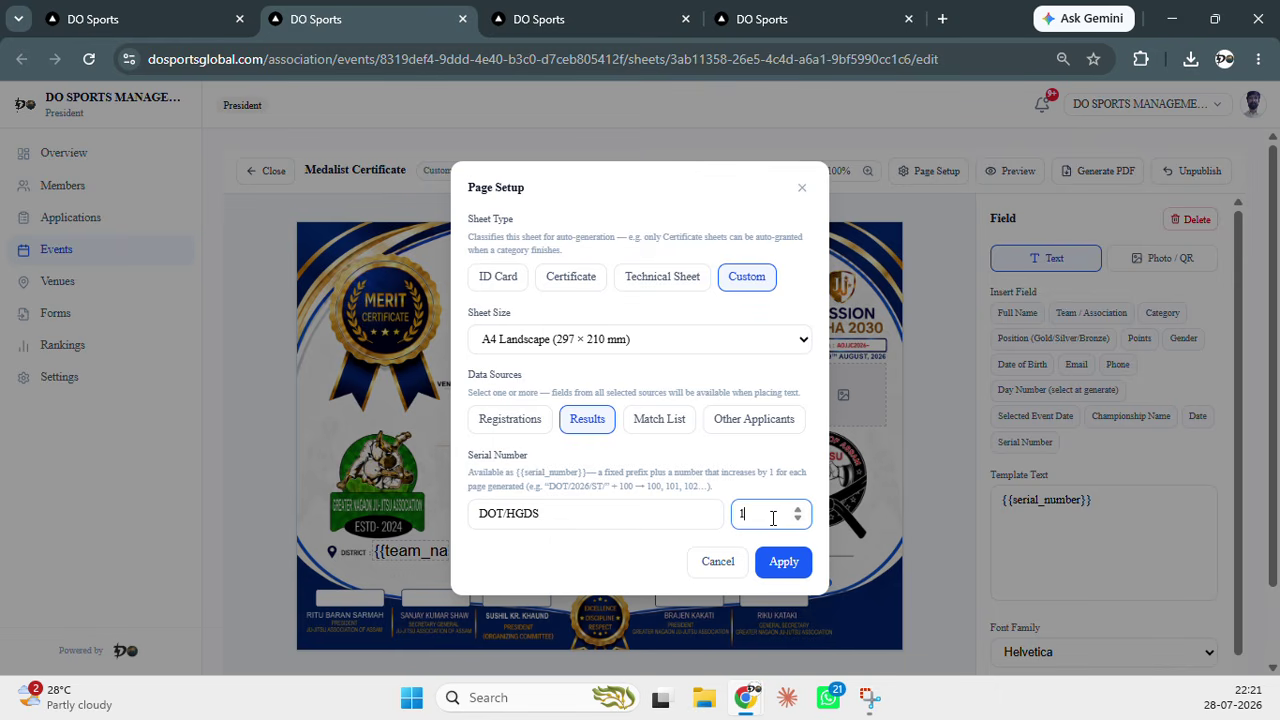
pyautogui.click(786, 570)
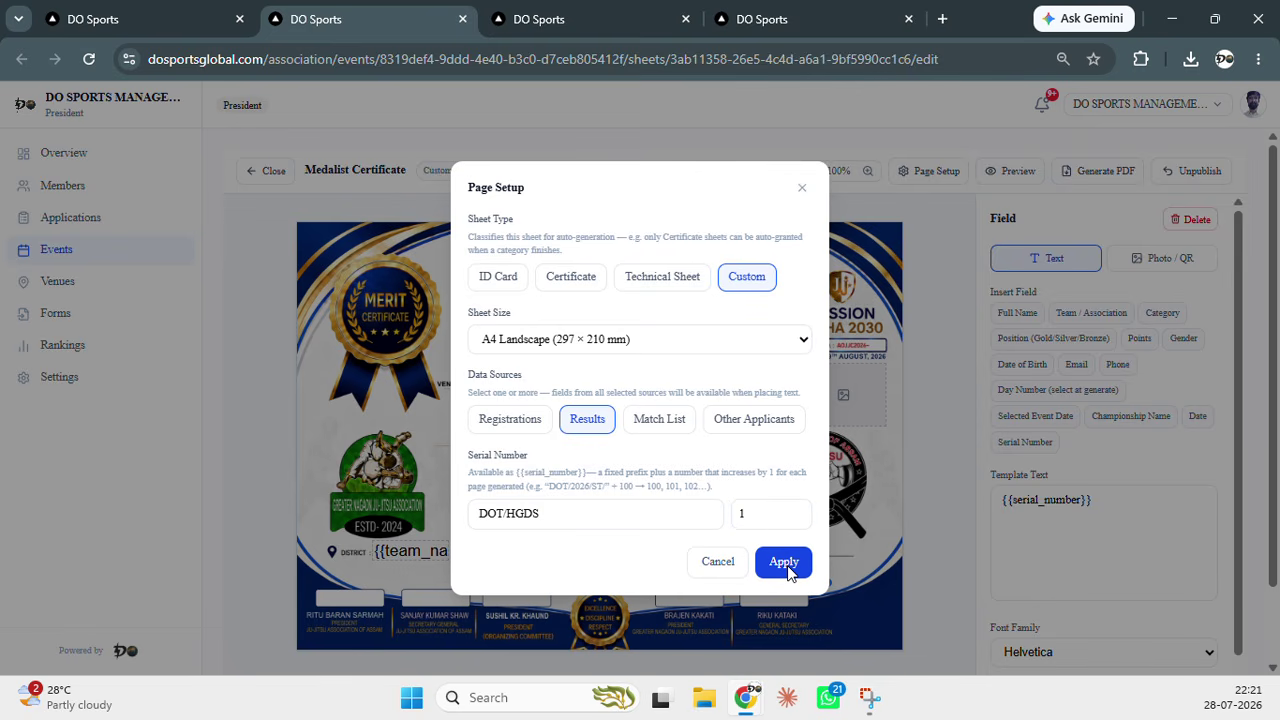
pyautogui.click(786, 566)
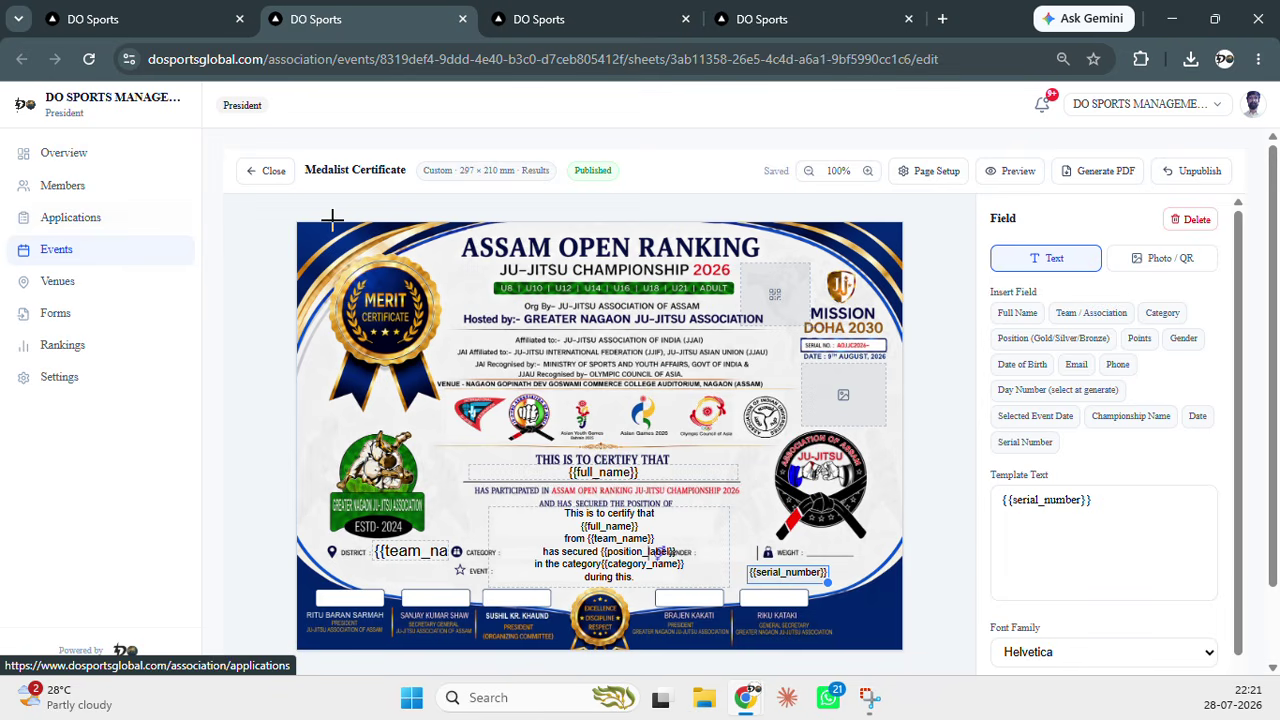
pyautogui.click(190, 33)
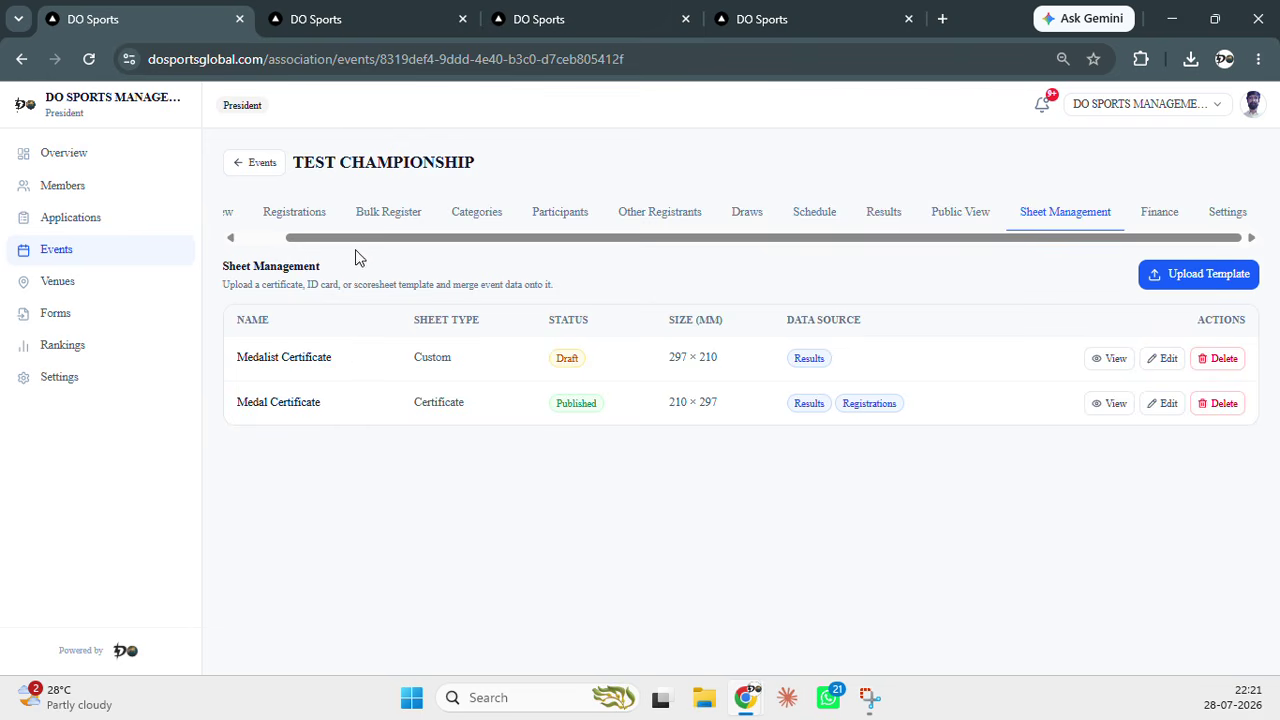
# Open the event's Registrations list, then focus the public Documents page's Name field
pyautogui.click(294, 212)
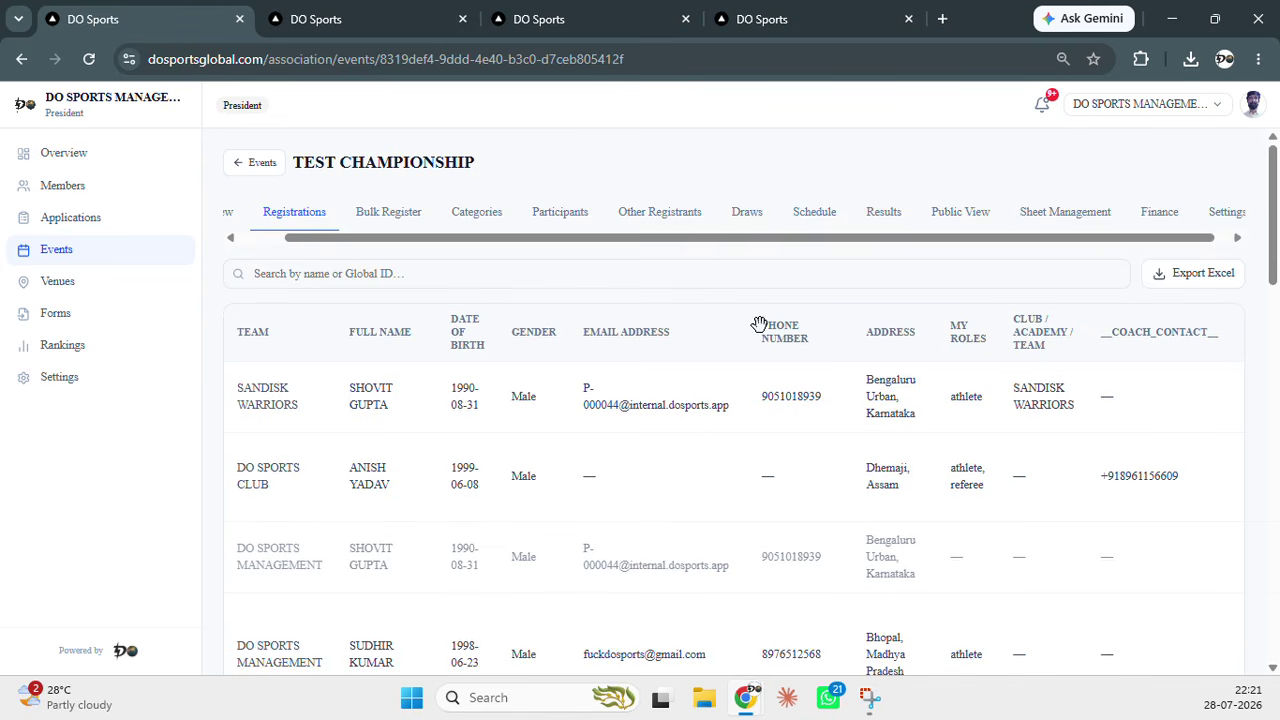
pyautogui.hotkey('alt', 'Tab')
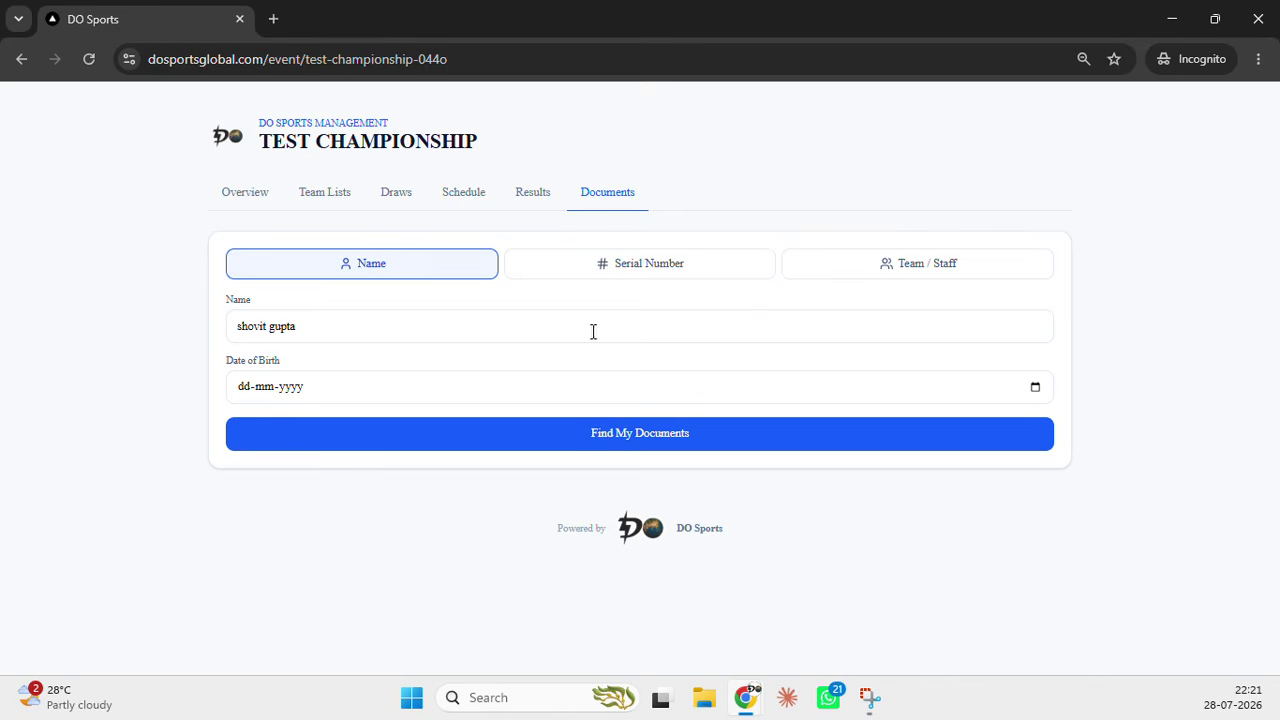
pyautogui.click(543, 326)
pyautogui.click(1040, 388)
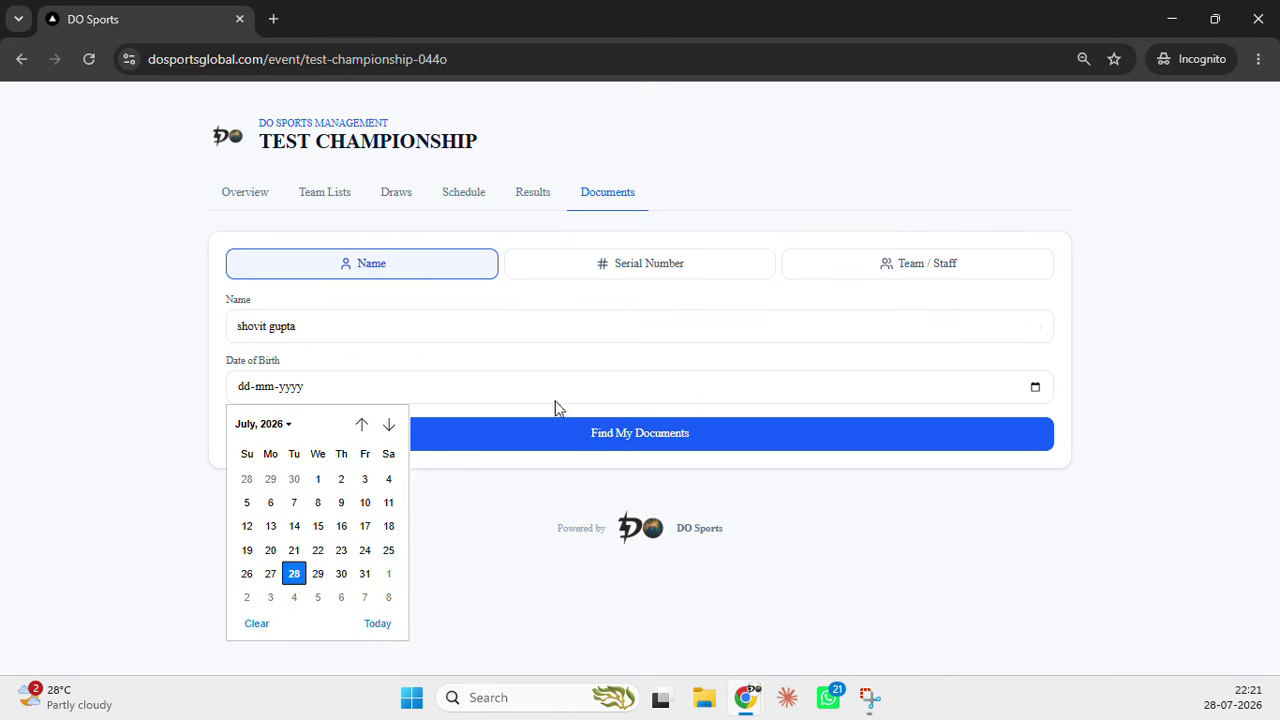
pyautogui.click(289, 427)
pyautogui.scroll(5, 310, 545)
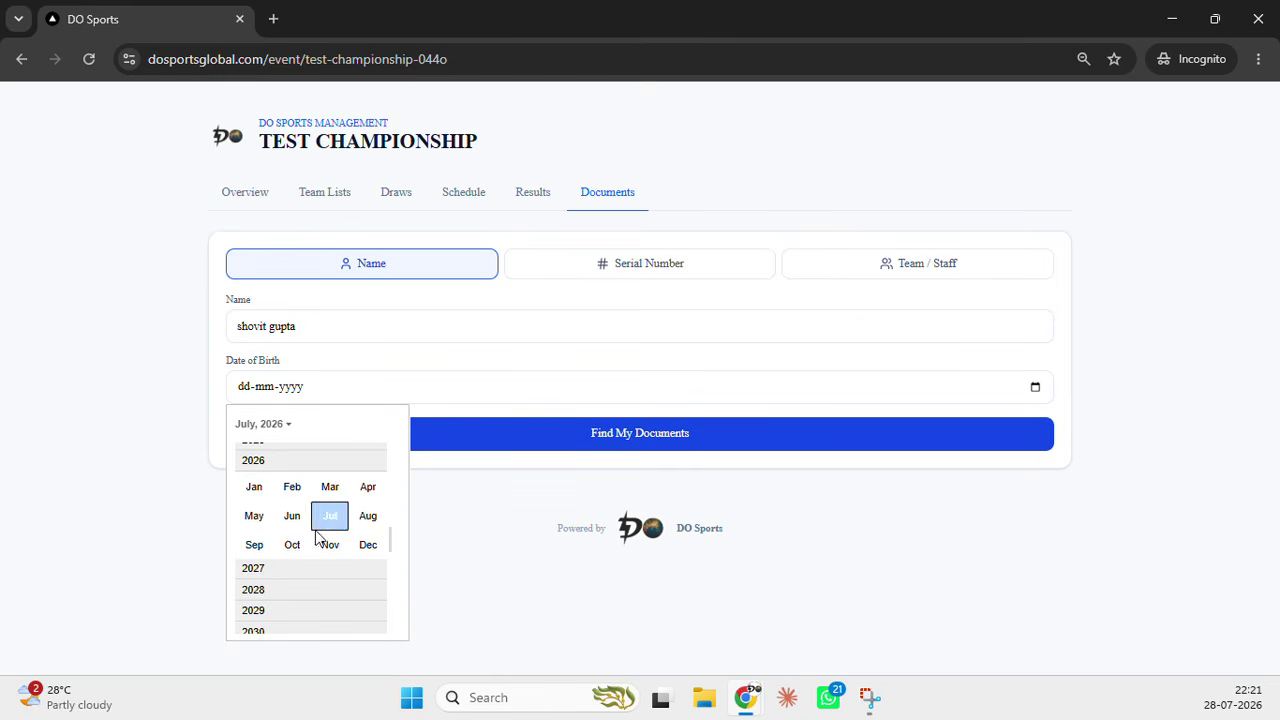
pyautogui.scroll(7, 299, 555)
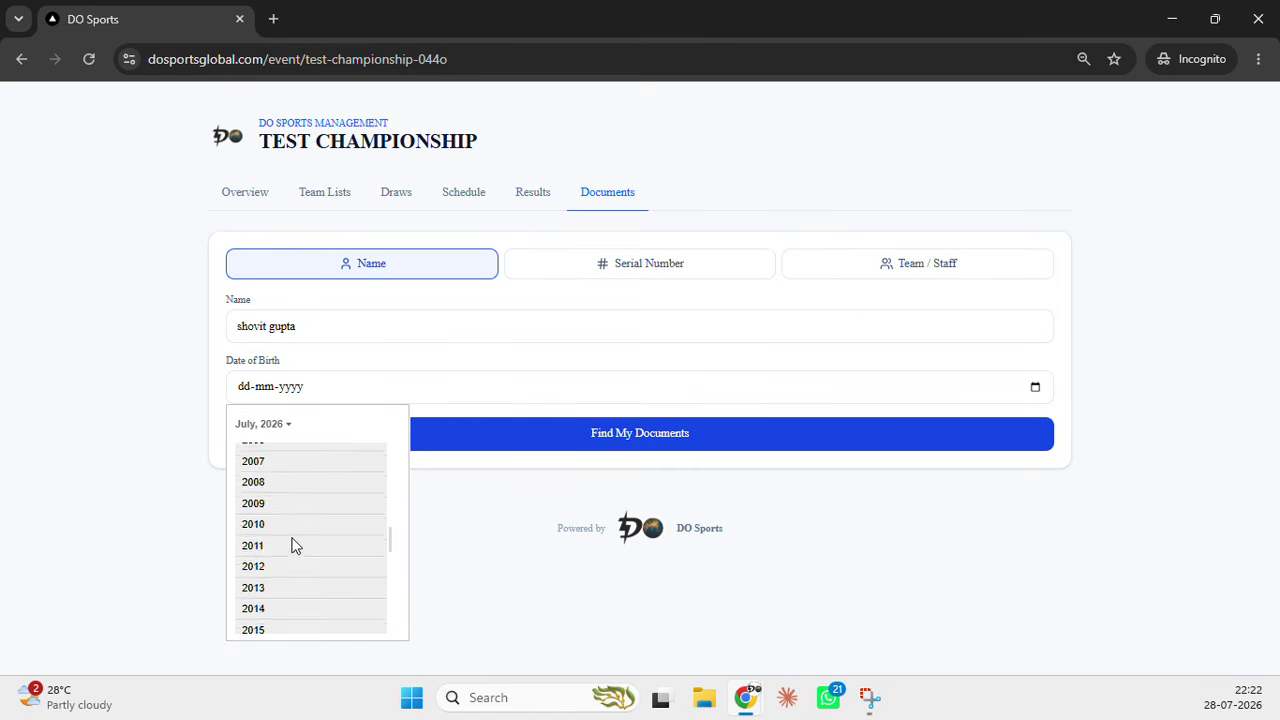
pyautogui.scroll(1, 293, 543)
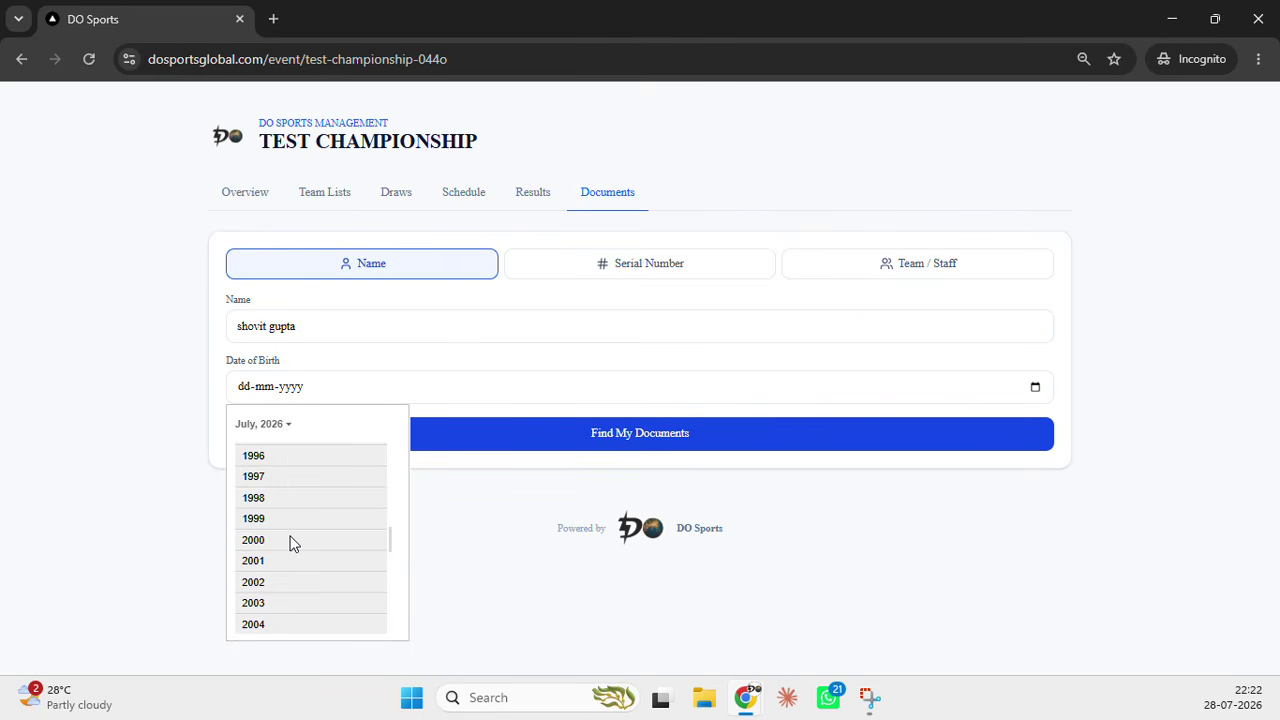
pyautogui.scroll(1, 306, 526)
pyautogui.scroll(3, 305, 515)
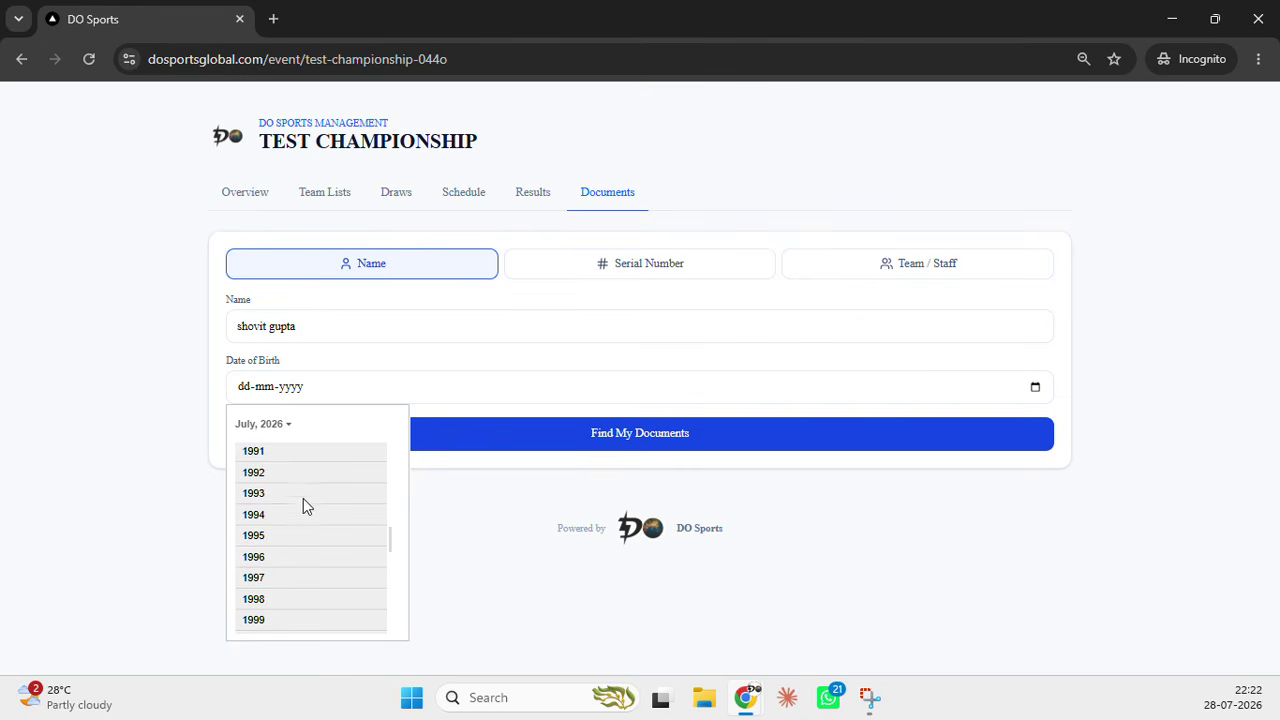
pyautogui.click(285, 462)
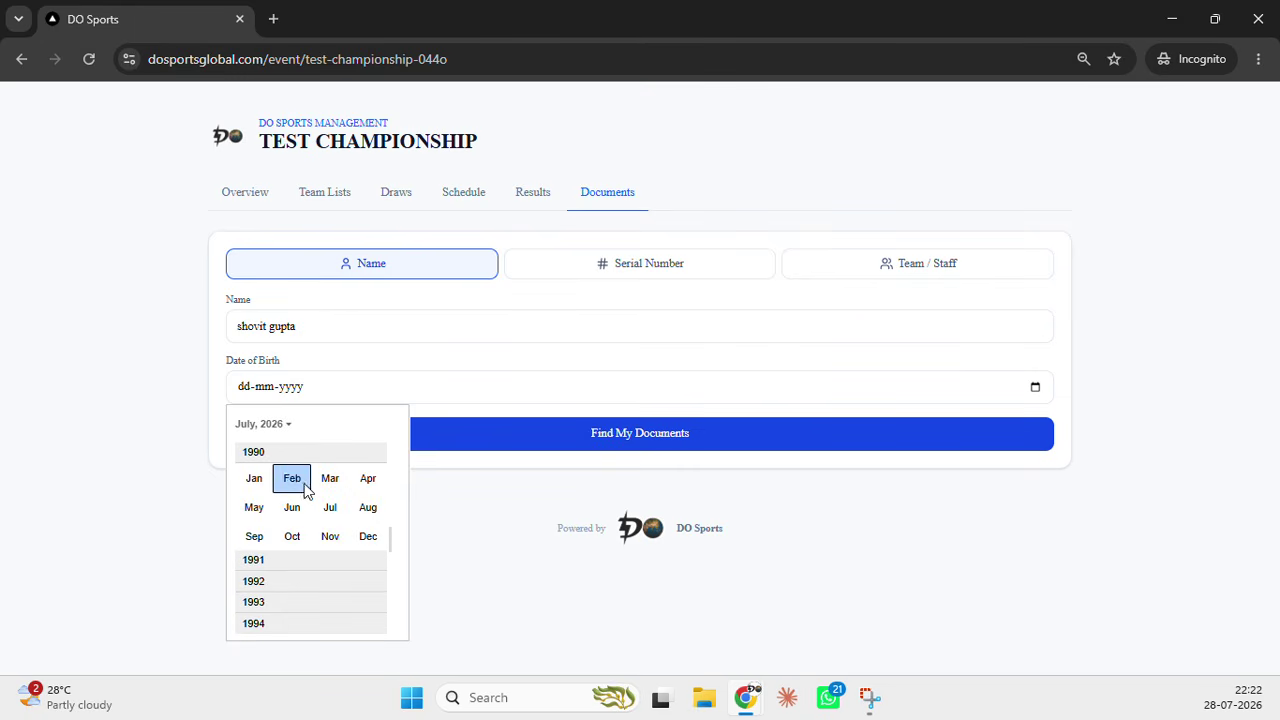
pyautogui.click(366, 510)
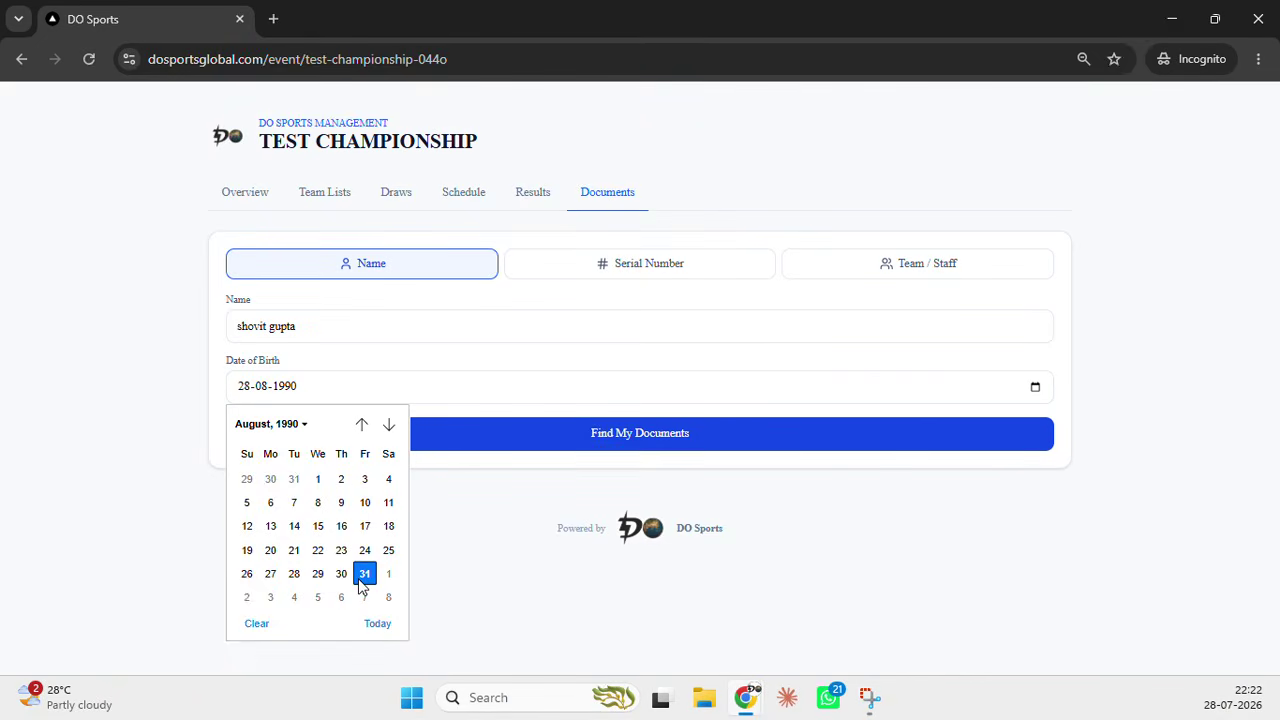
pyautogui.click(366, 571)
pyautogui.click(585, 434)
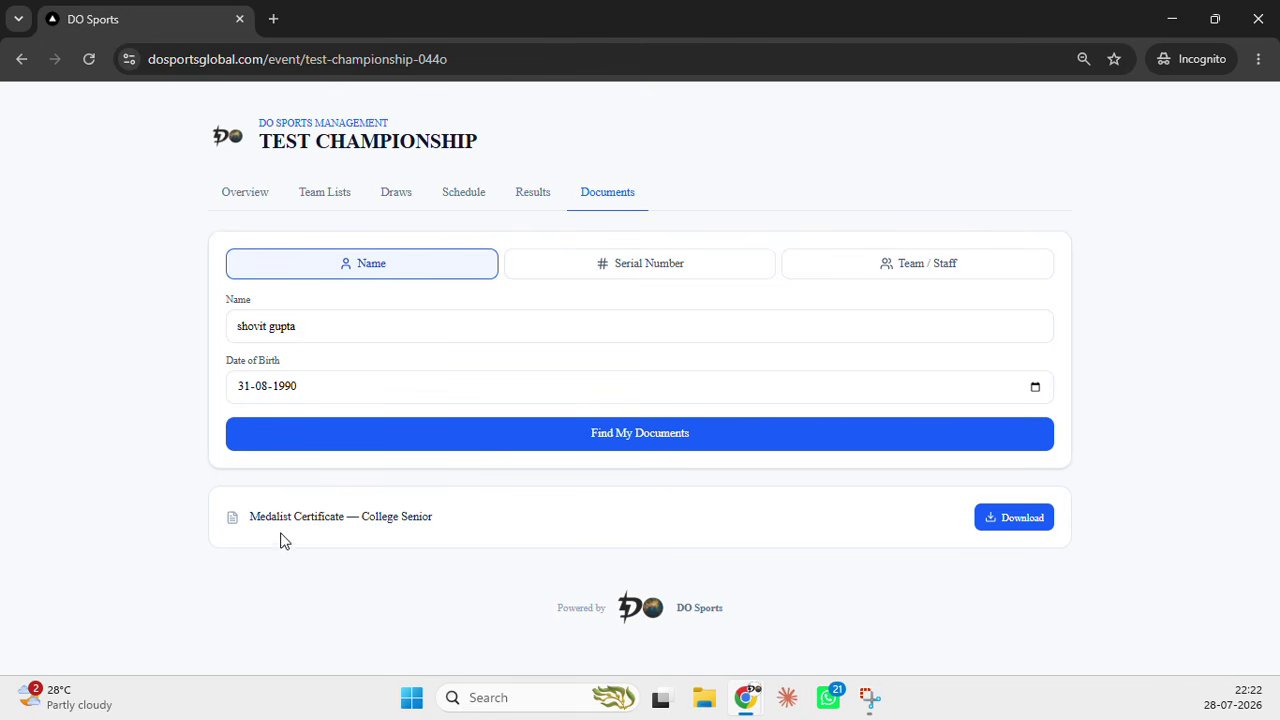
# Save Medalist-Certificate-College-Senior.pdf to the desktop and open it in Chrome to review
pyautogui.click(1013, 525)
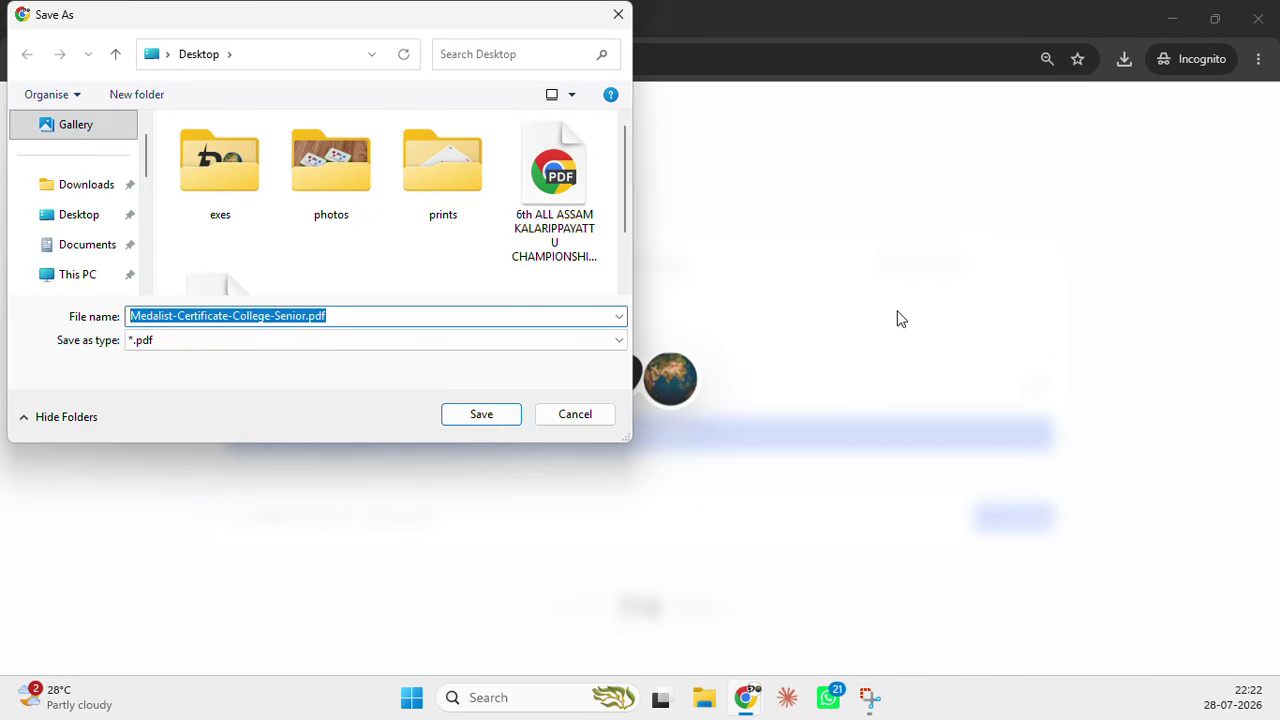
pyautogui.click(479, 414)
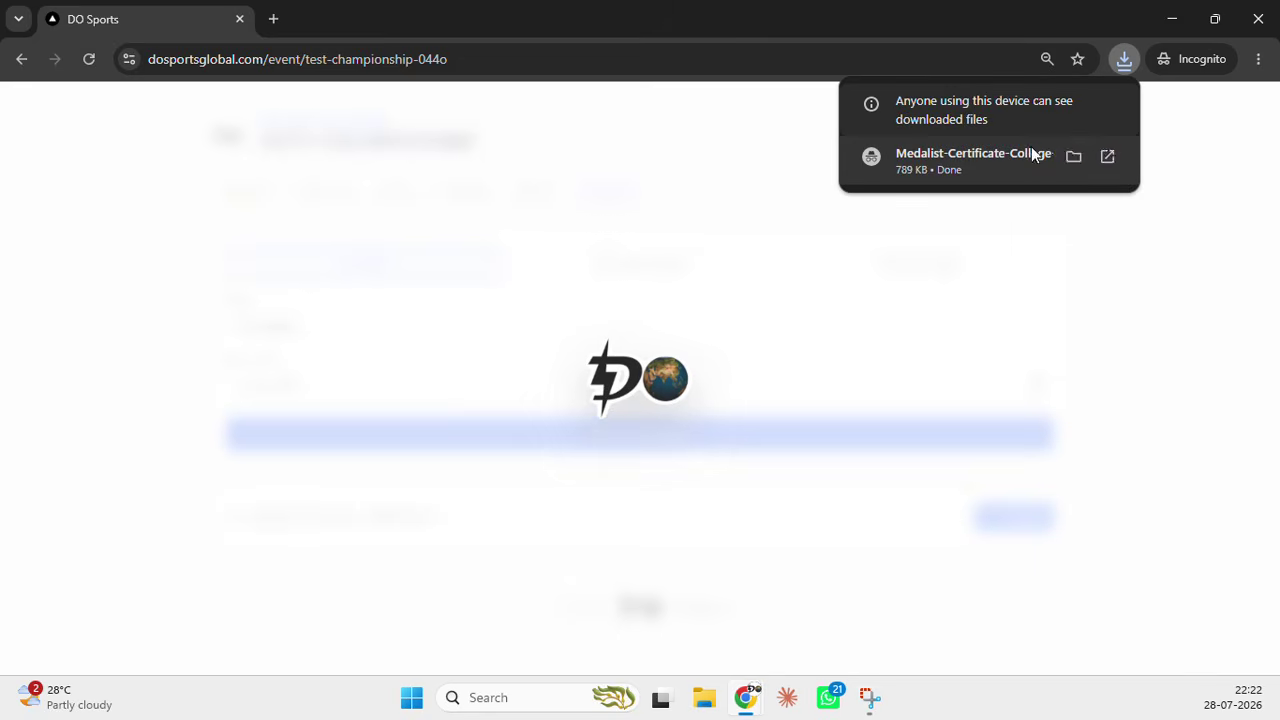
pyautogui.click(1124, 62)
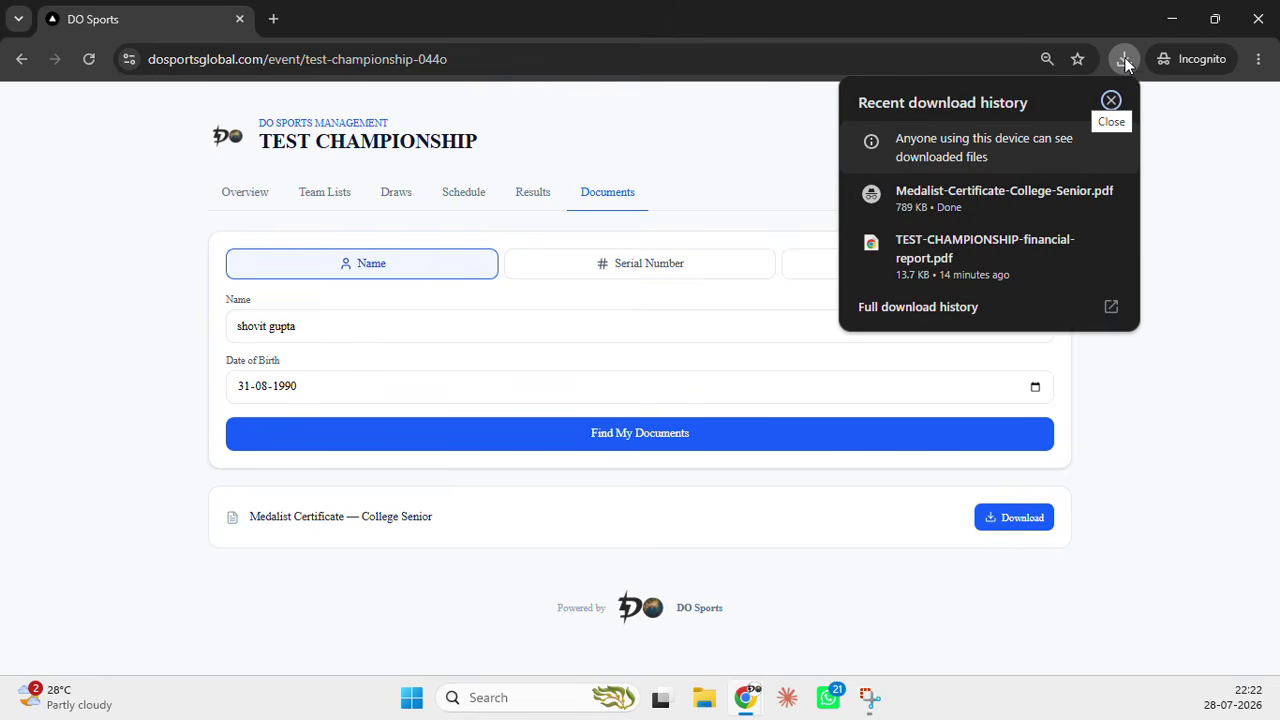
pyautogui.click(1004, 207)
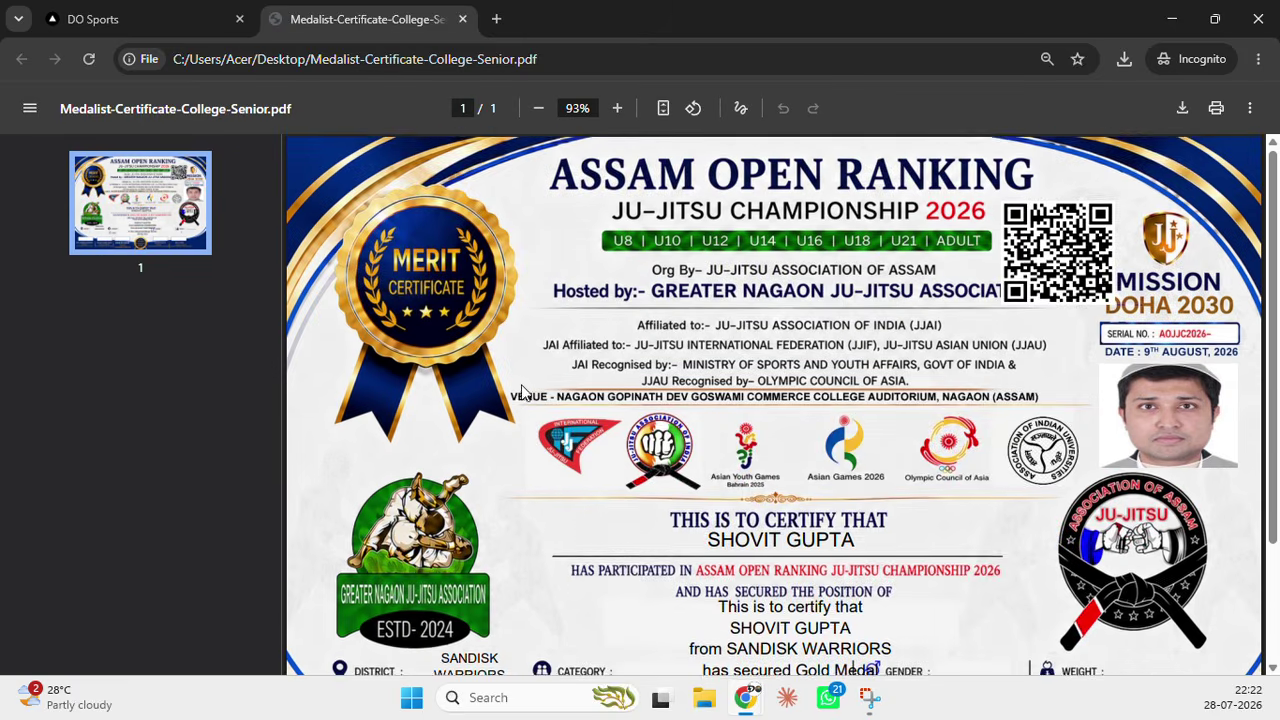
pyautogui.scroll(-1, 519, 390)
pyautogui.scroll(-1, 519, 394)
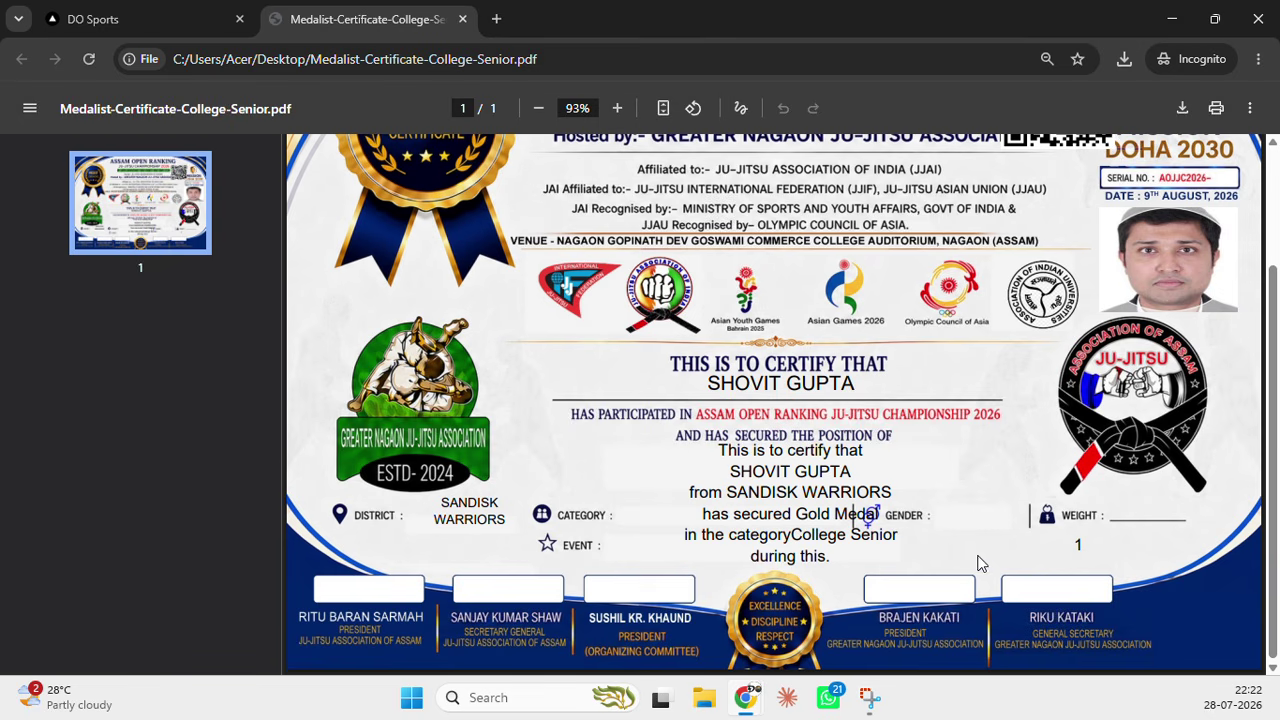
pyautogui.scroll(2, 703, 437)
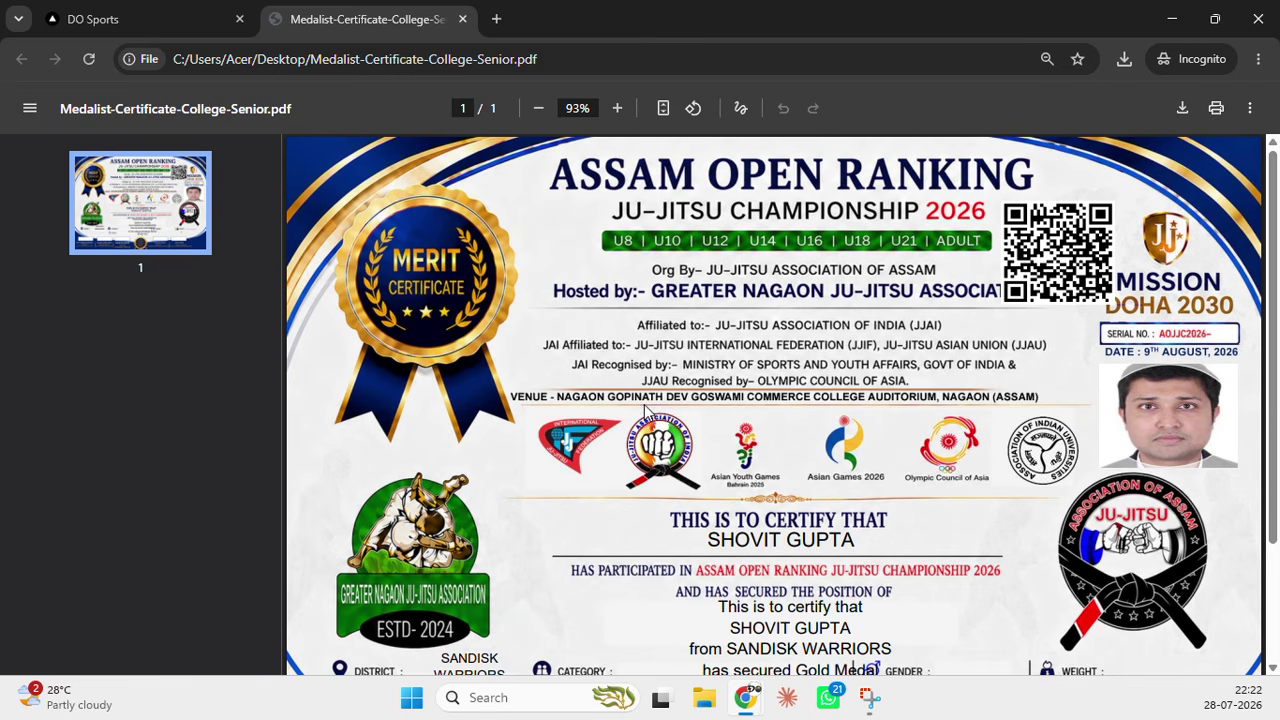
# Close the downloaded PDF, hide the incognito window, and return to the 12-page generated PDF
pyautogui.click(462, 20)
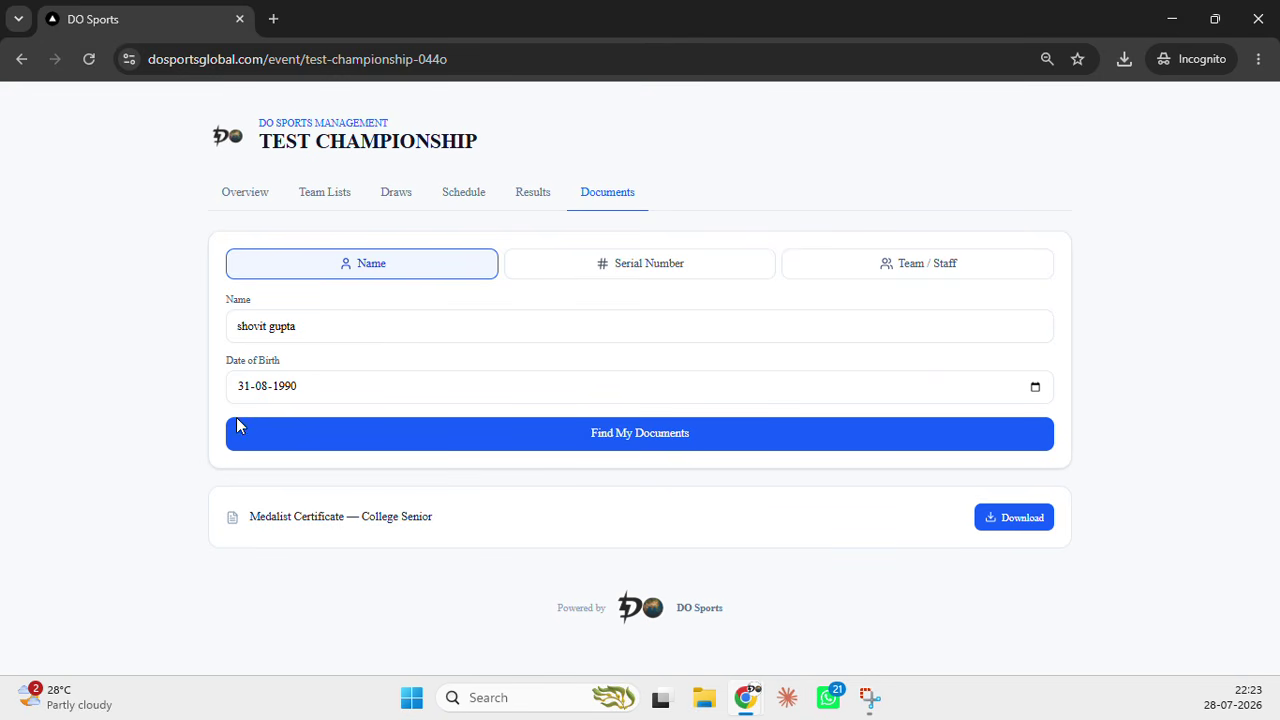
pyautogui.click(1170, 19)
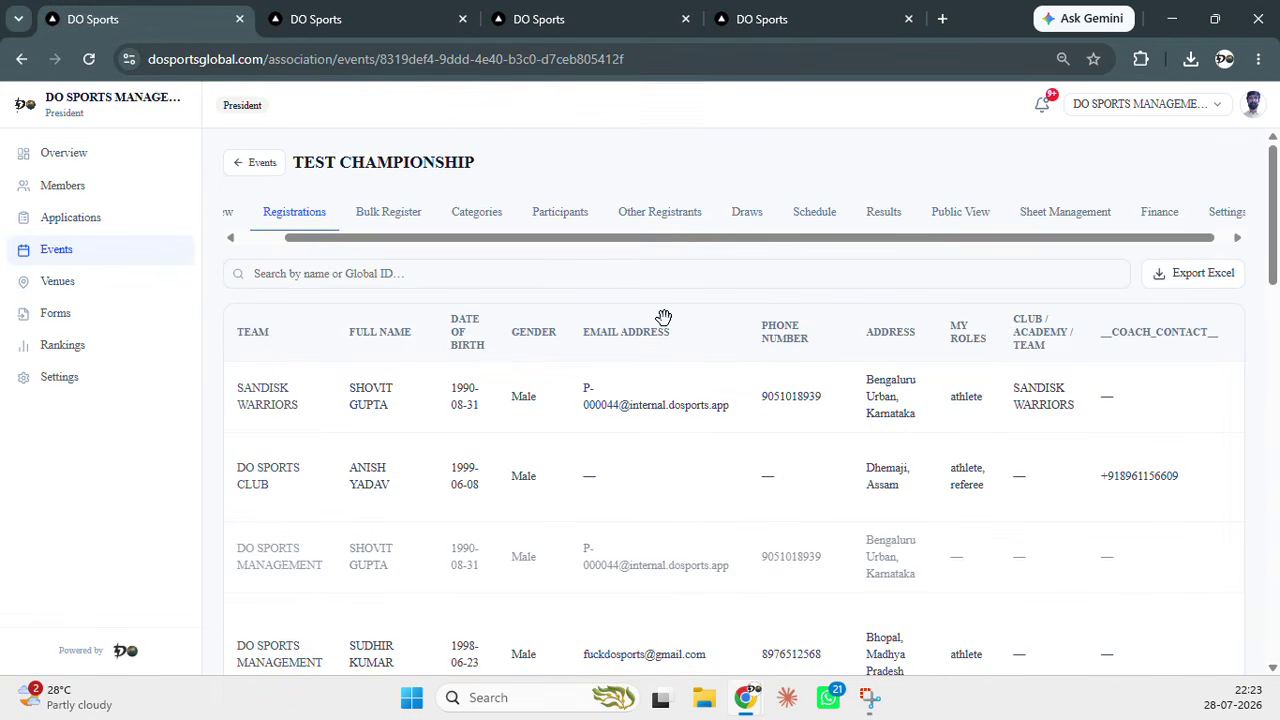
pyautogui.hscroll(2, 1152, 247)
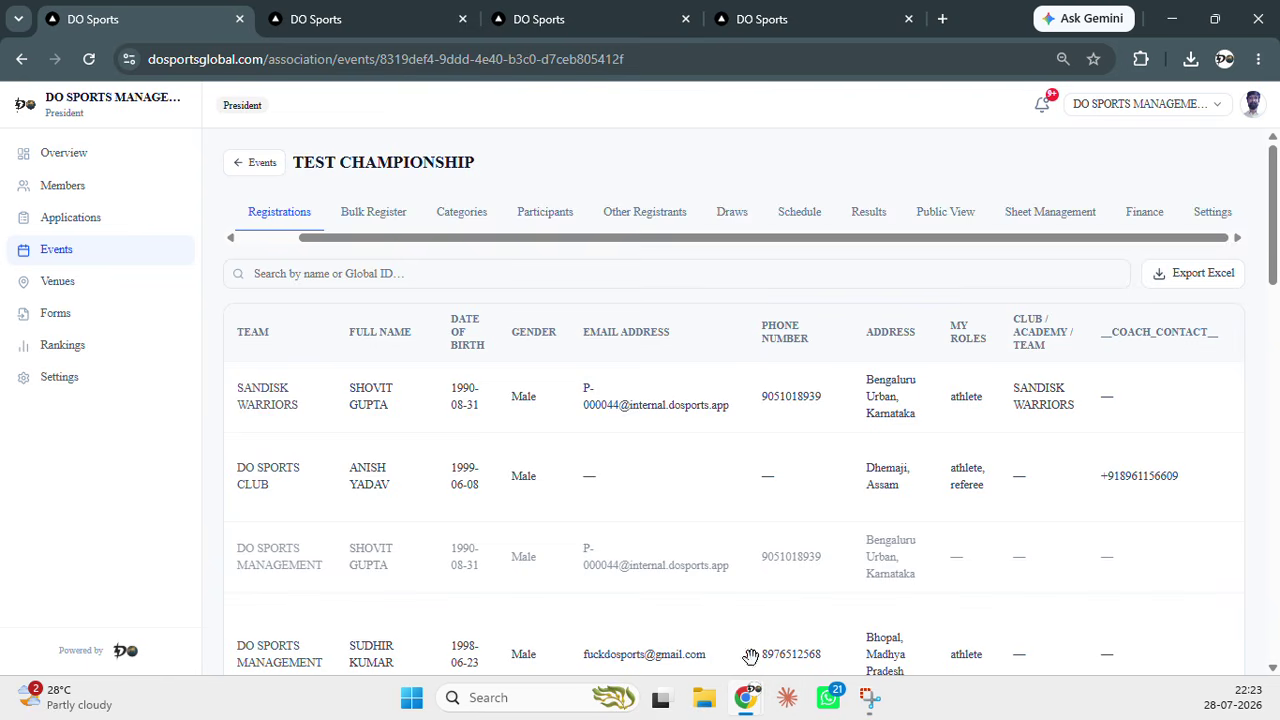
pyautogui.click(840, 14)
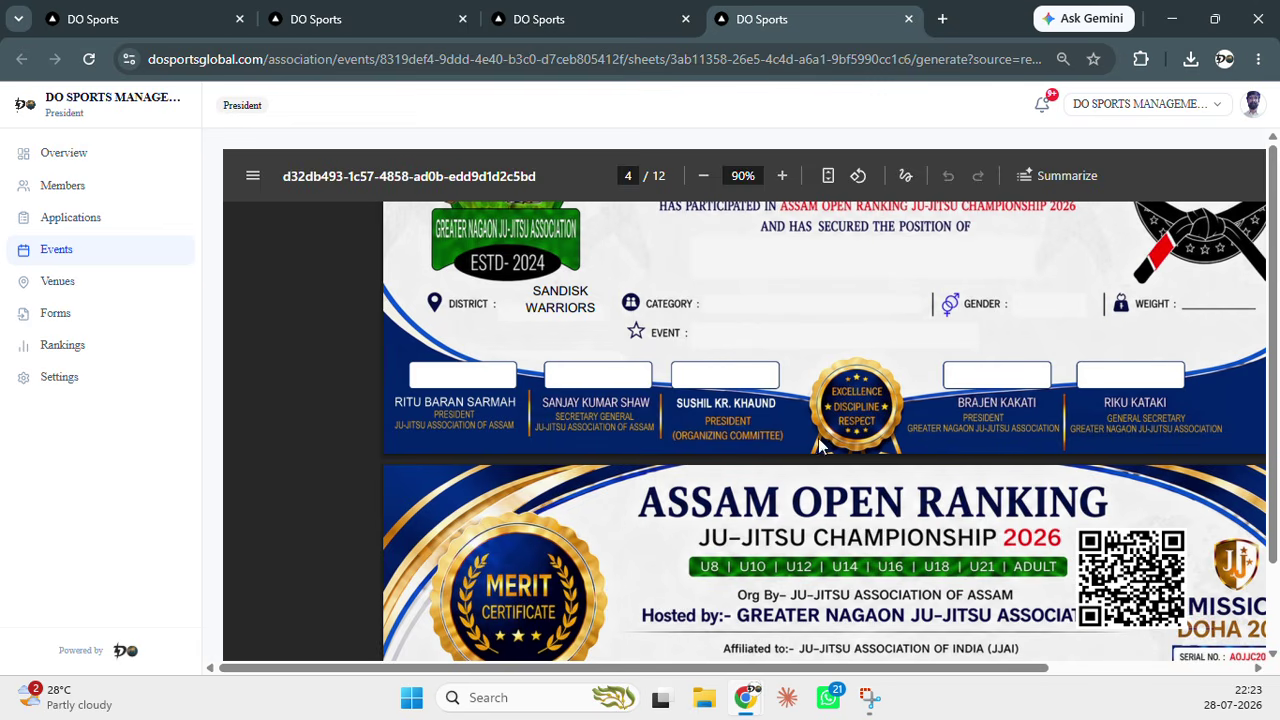
# Go back to TEST CHAMPIONSHIP's Sheet Management page, where Medalist Certificate appears as a 297 × 210 Draft
pyautogui.scroll(18, 921, 362)
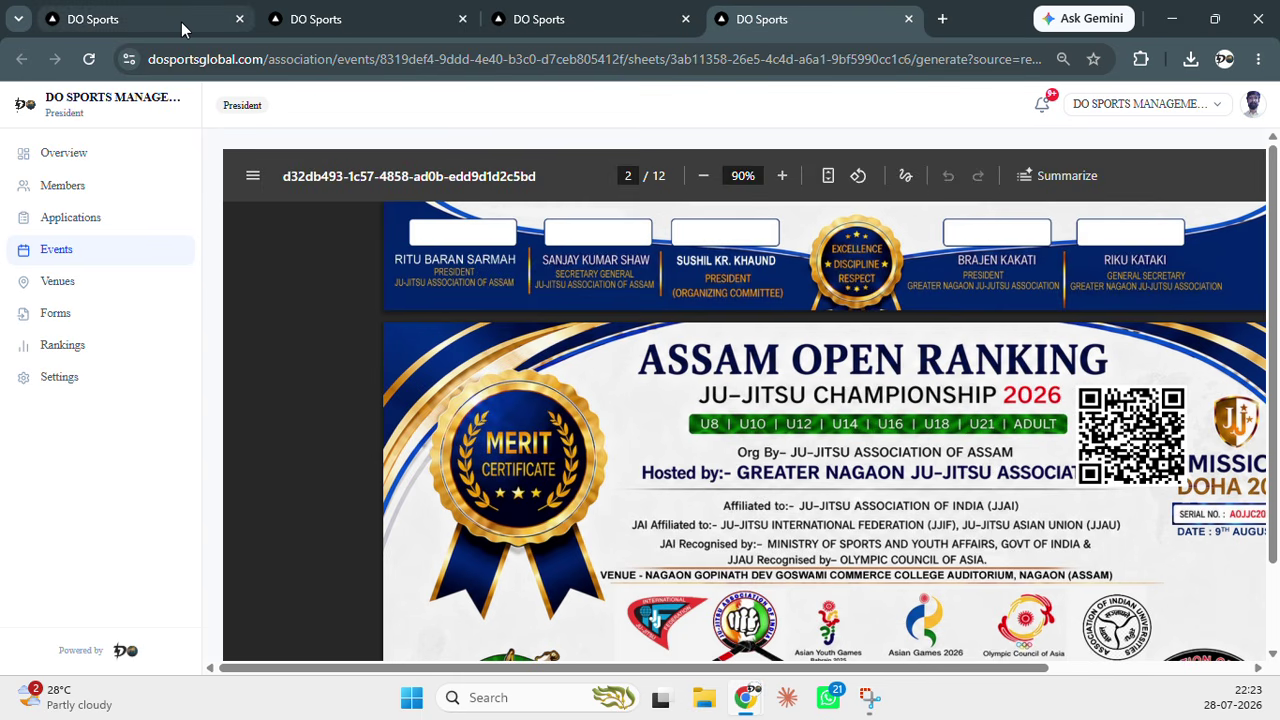
pyautogui.moveTo(181, 28)
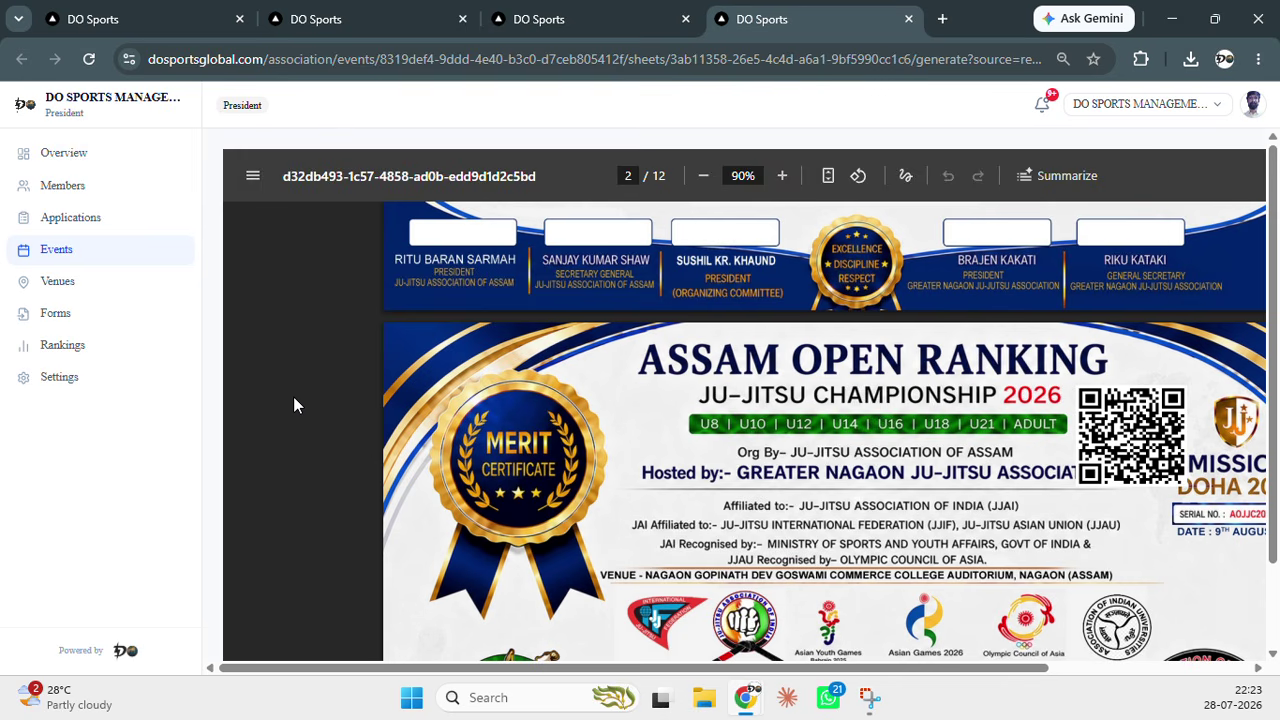
pyautogui.click(133, 30)
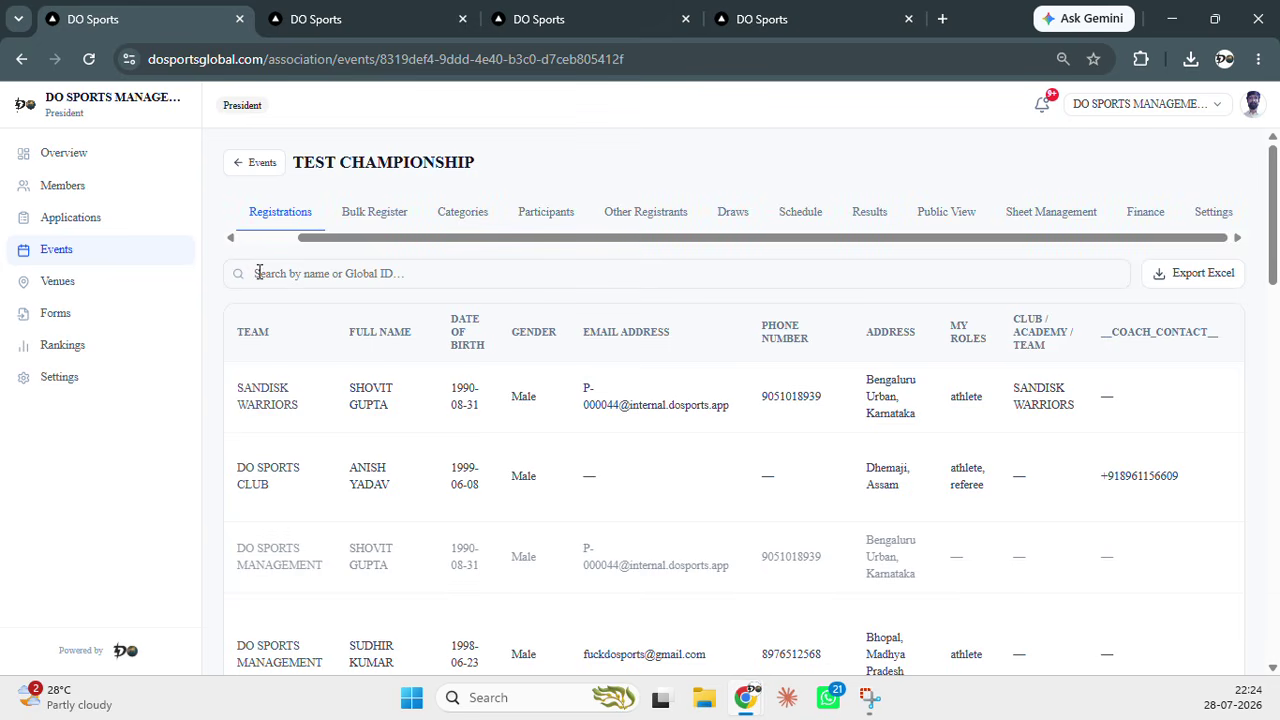
pyautogui.moveTo(943, 240); pyautogui.dragTo(914, 241)
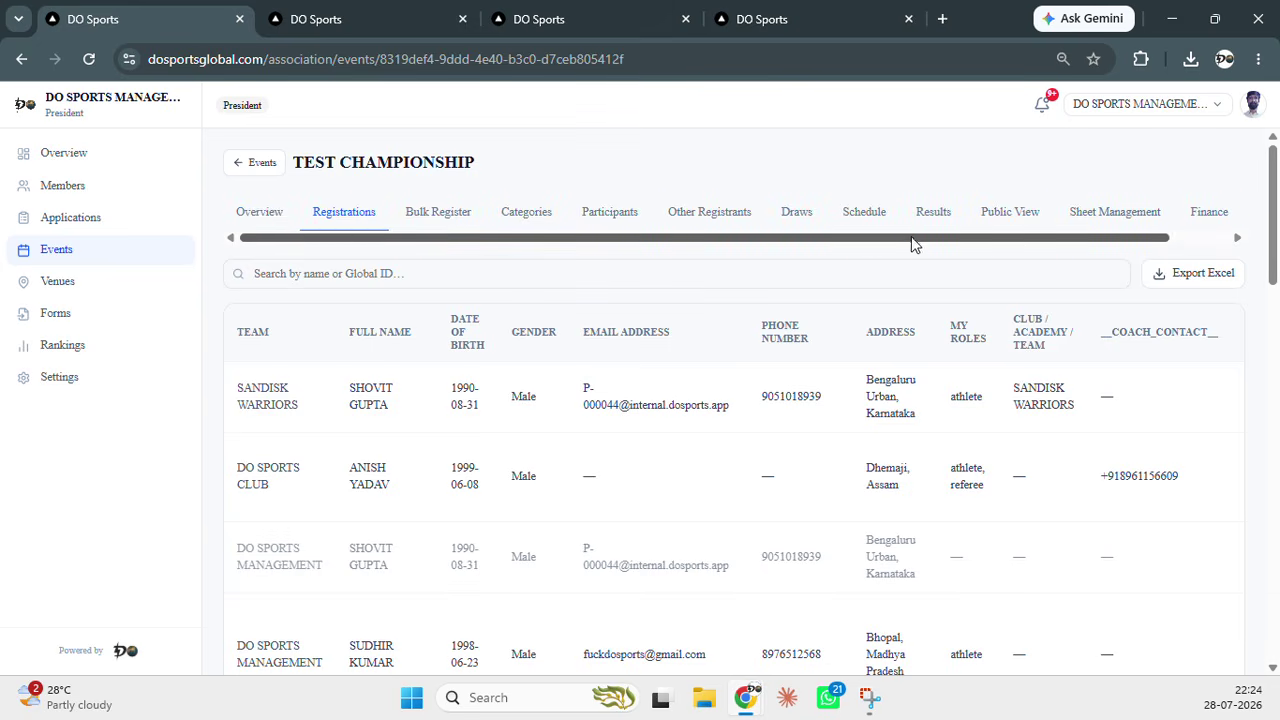
pyautogui.click(1087, 215)
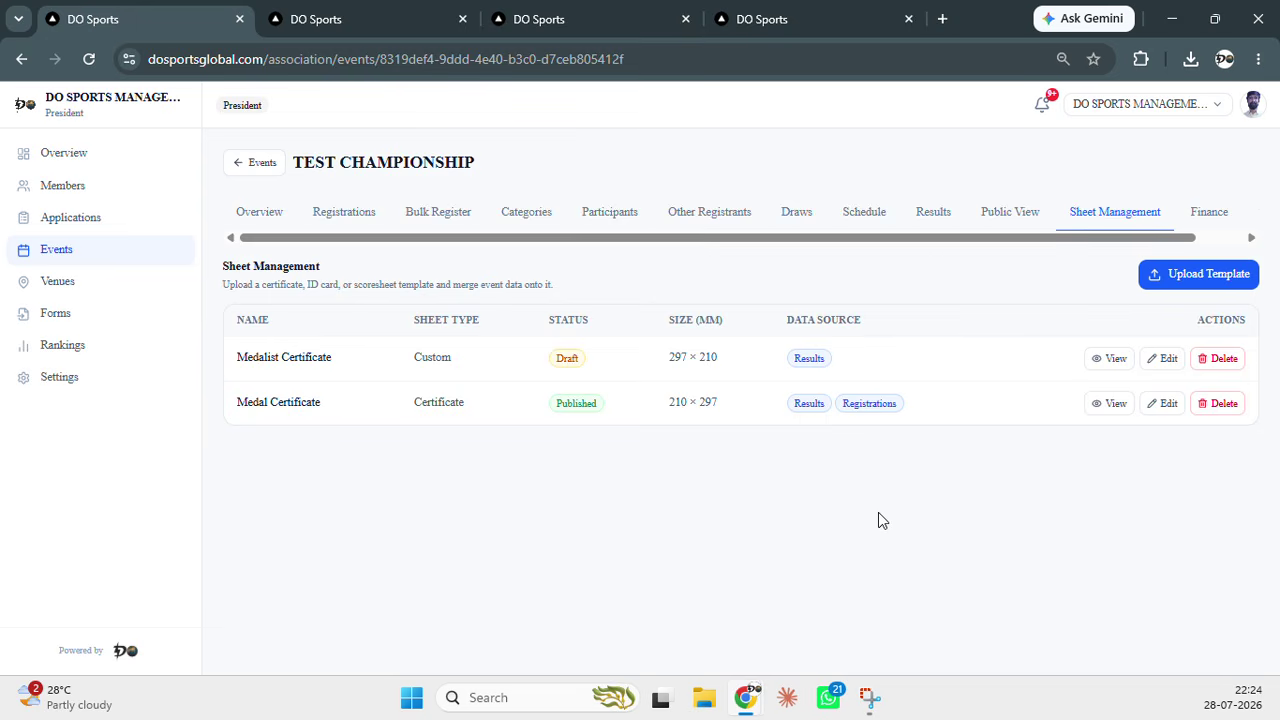
# Check the event's results standings, then return to the certificate templates list
pyautogui.moveTo(946, 238); pyautogui.dragTo(1008, 240)
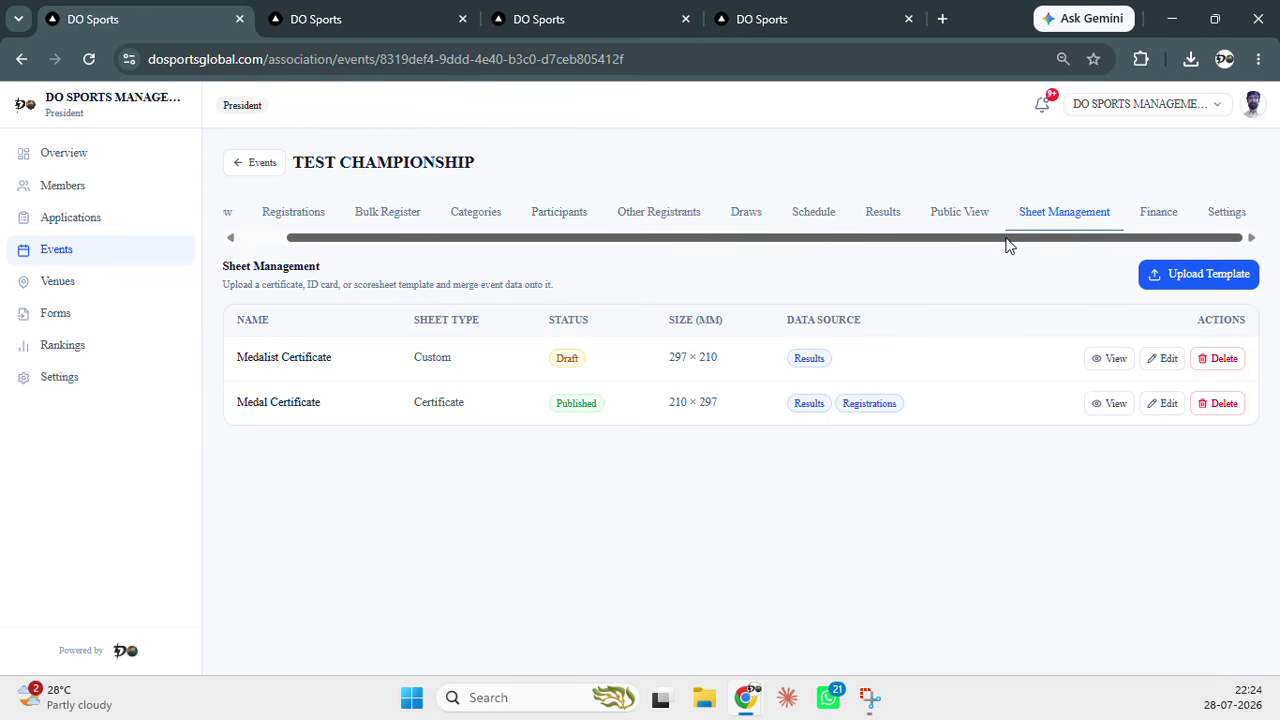
pyautogui.click(898, 221)
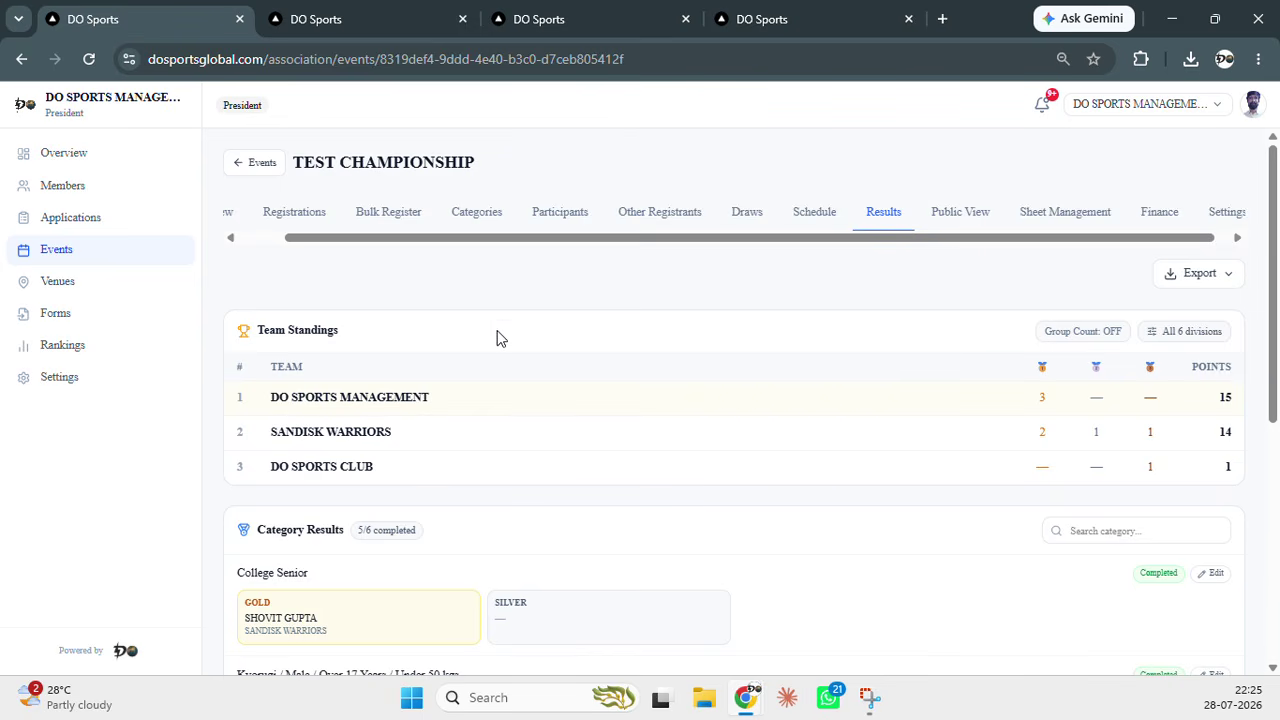
pyautogui.moveTo(510, 241); pyautogui.dragTo(418, 240)
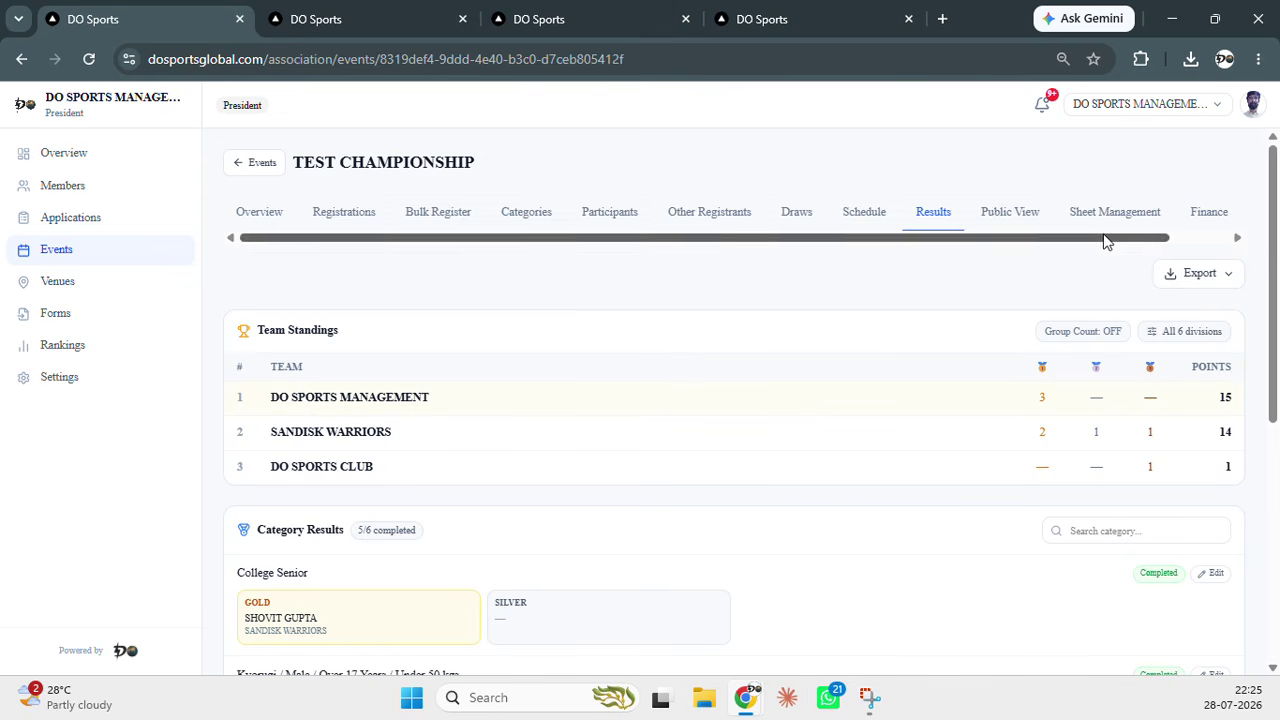
pyautogui.moveTo(1106, 240); pyautogui.dragTo(1197, 248)
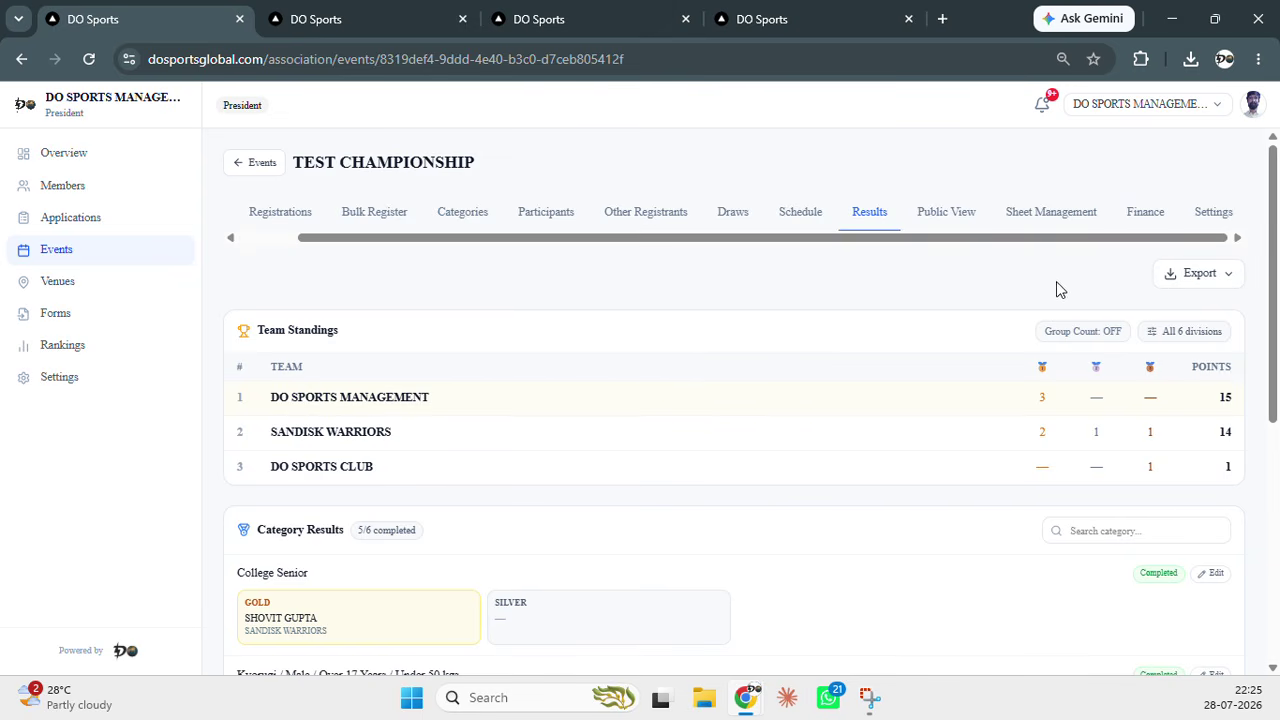
pyautogui.click(1068, 218)
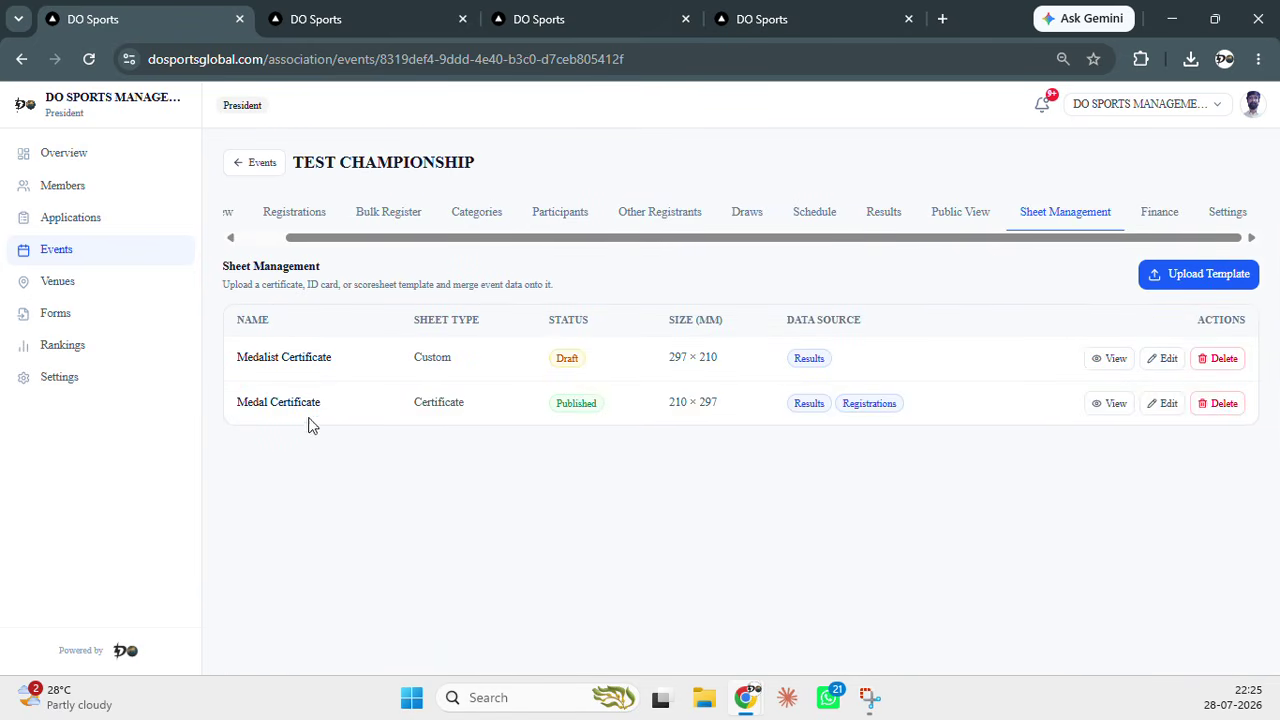
# Open the Medal Certificate editor and place a new text field near the logo row
pyautogui.click(1143, 406)
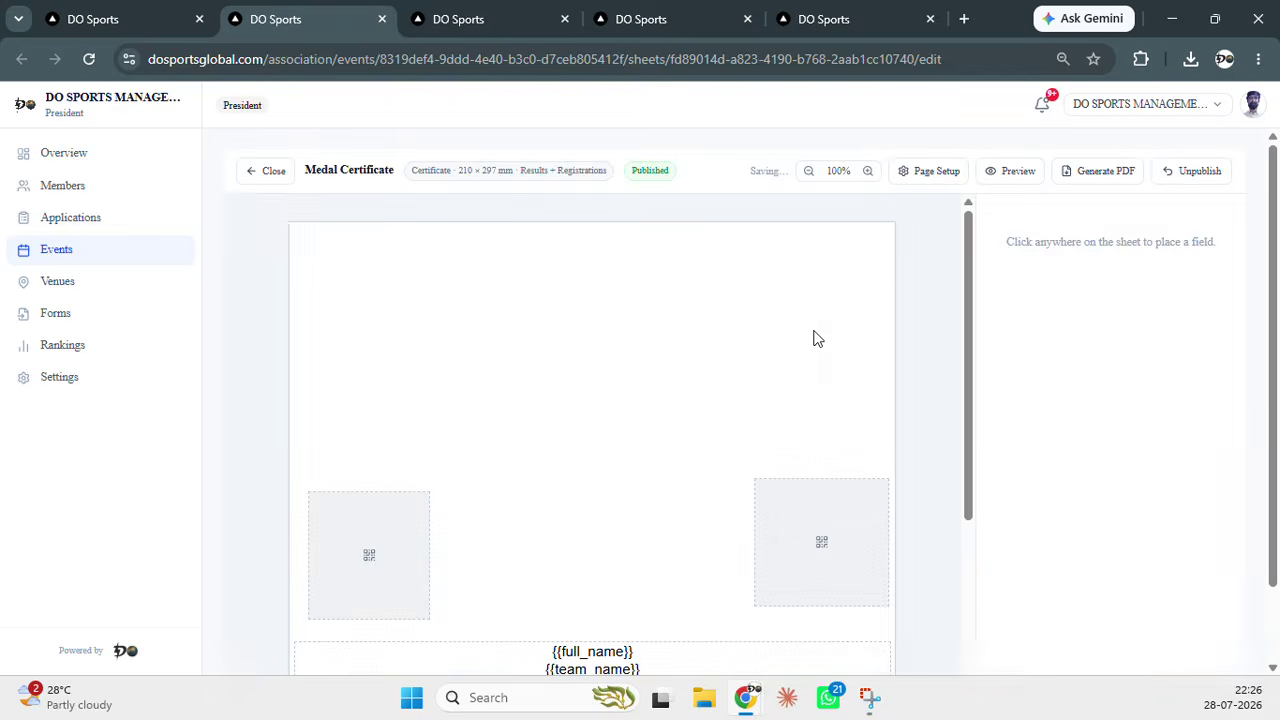
pyautogui.scroll(-4, 790, 350)
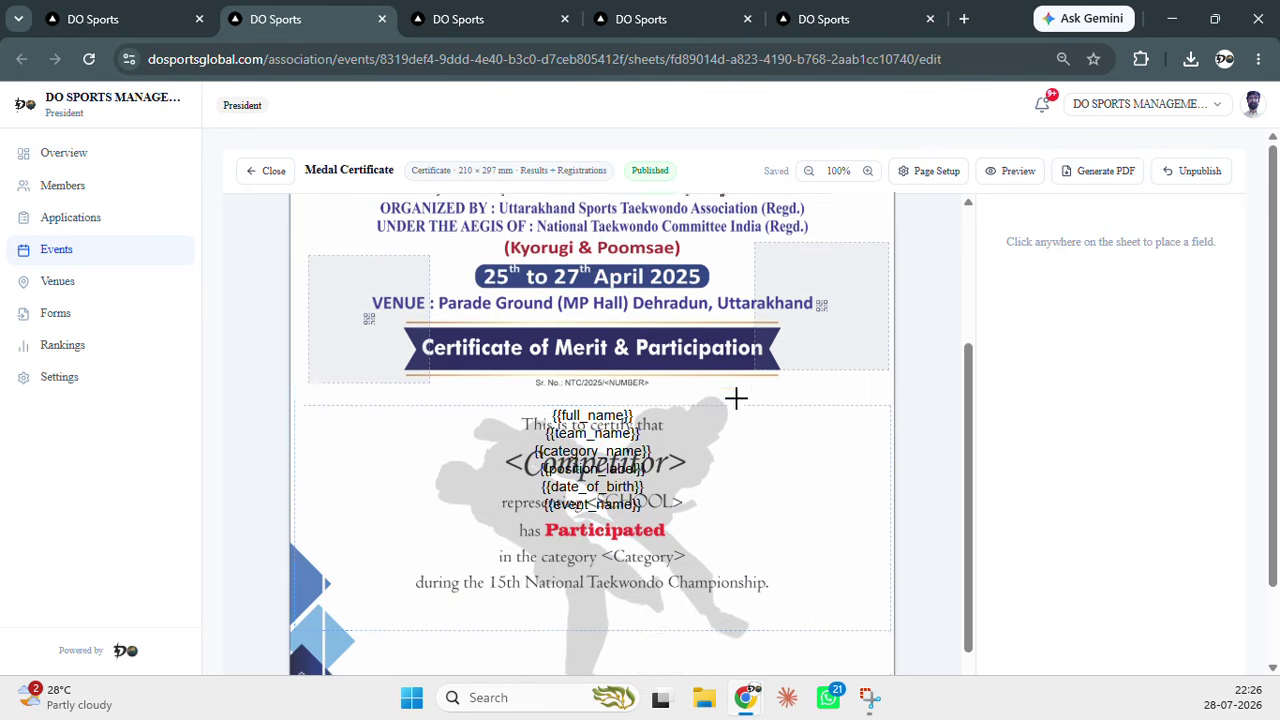
pyautogui.scroll(2, 632, 435)
pyautogui.scroll(2, 632, 435)
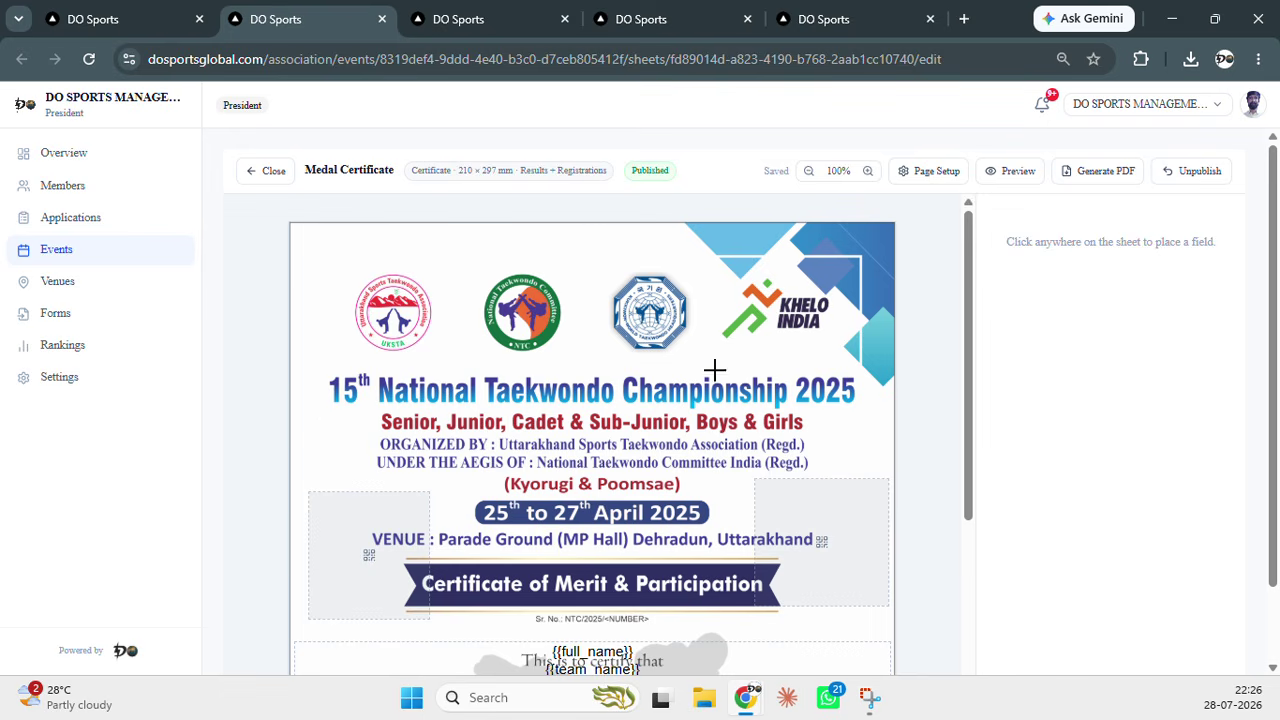
pyautogui.click(328, 312)
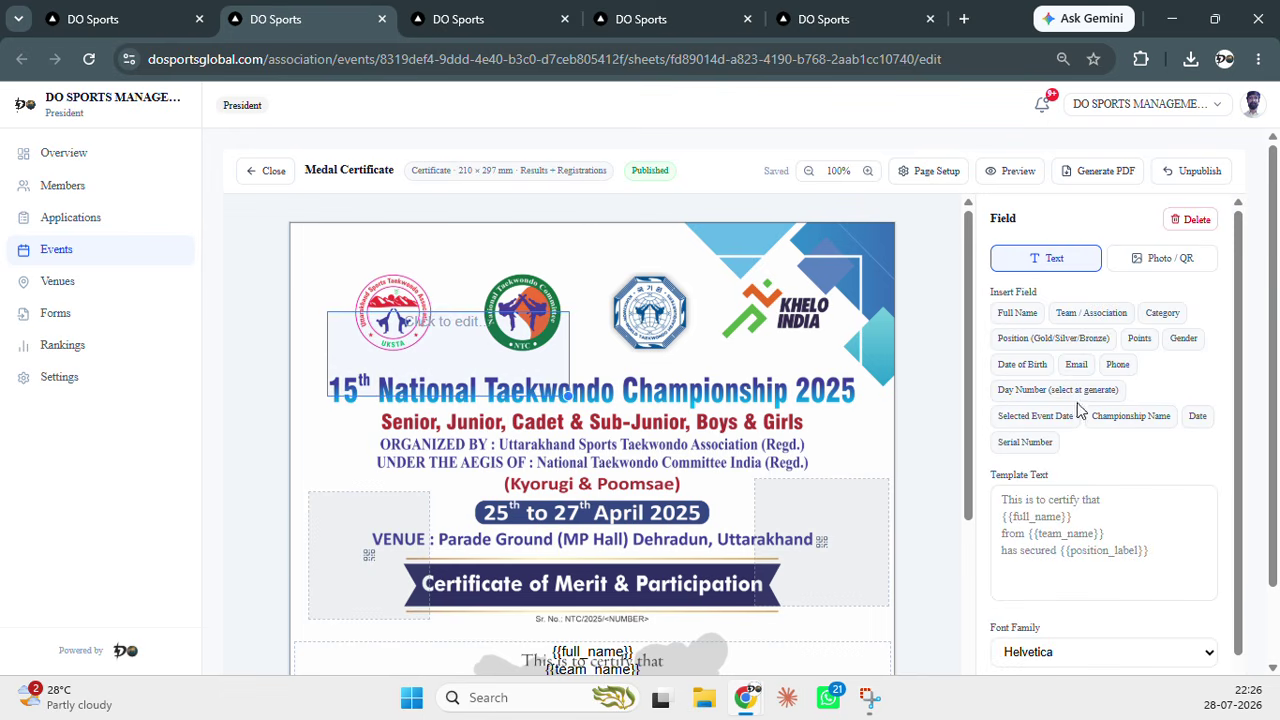
pyautogui.click(1037, 504)
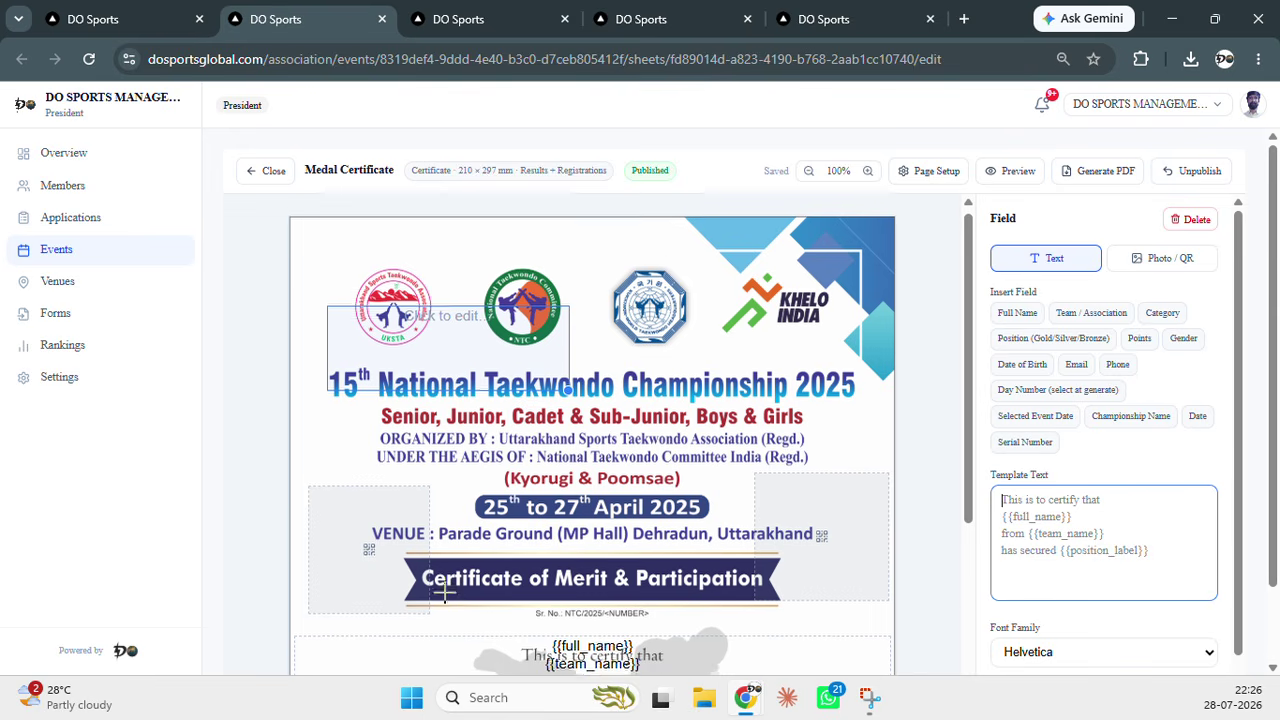
pyautogui.scroll(-2, 434, 586)
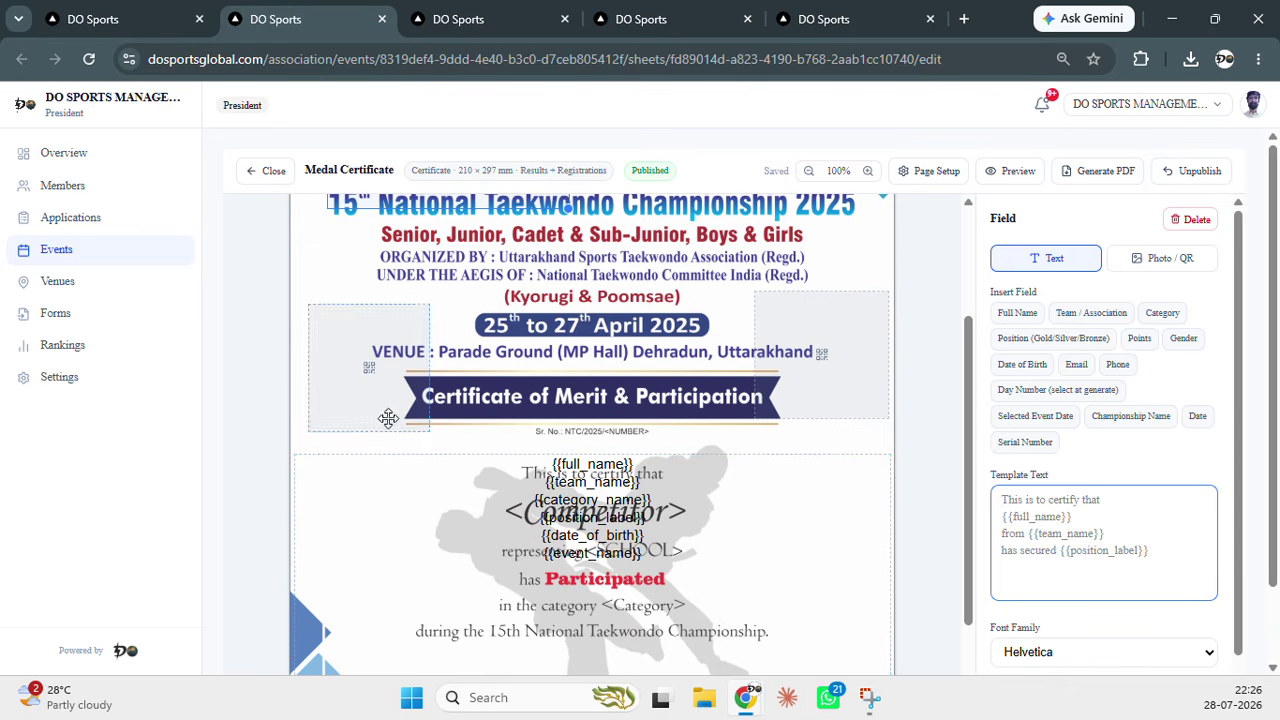
# Make the left QR box a Photo field and draw a text field across the certificate's middle
pyautogui.click(389, 420)
pyautogui.click(1143, 316)
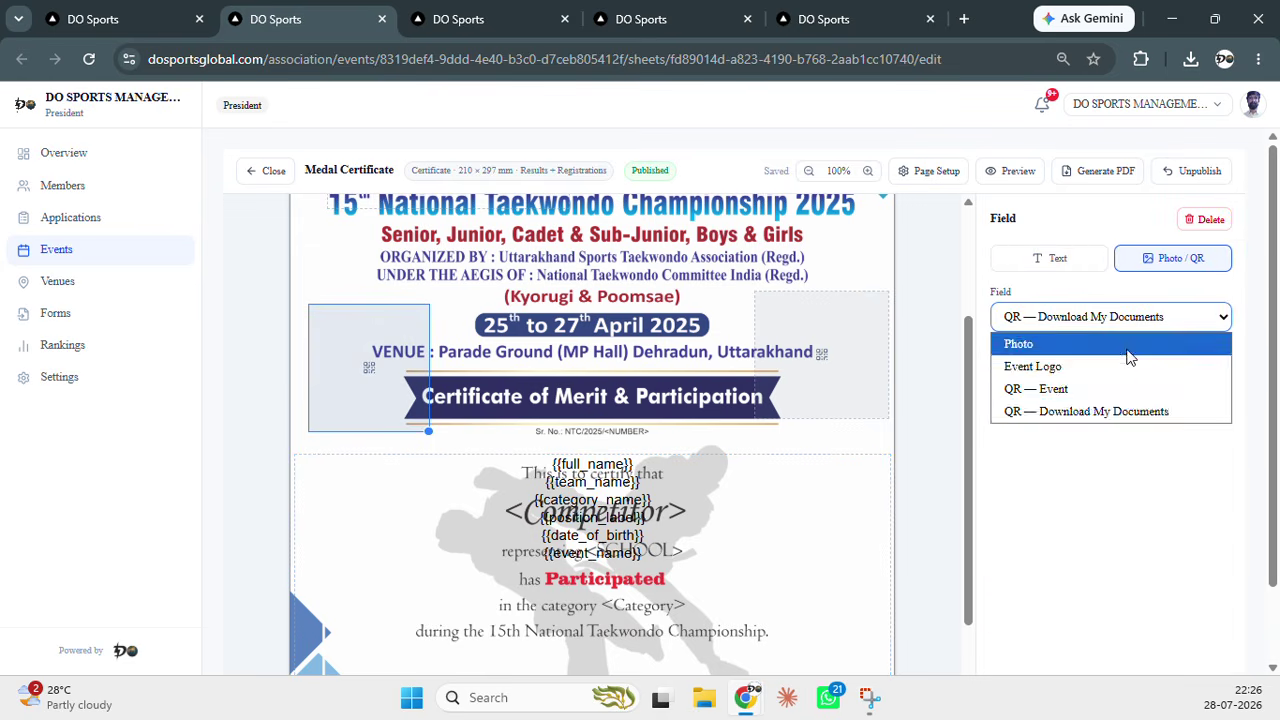
pyautogui.click(1130, 343)
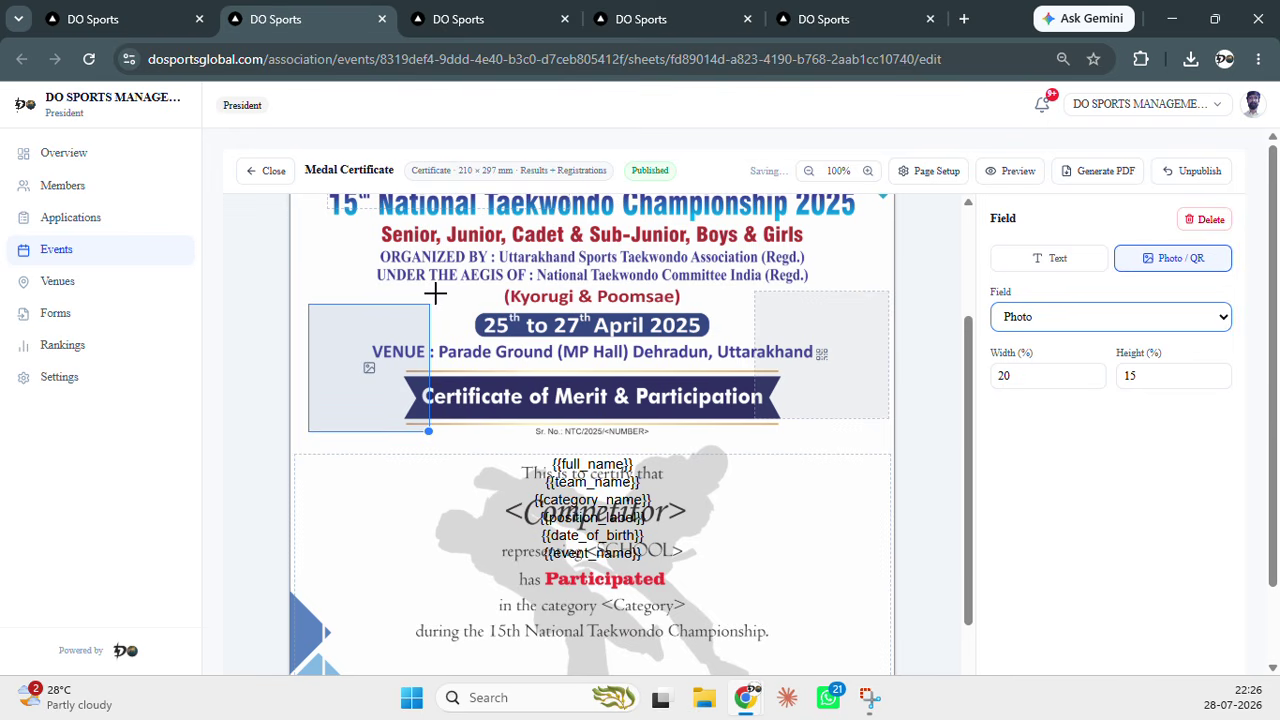
pyautogui.moveTo(446, 295)
pyautogui.mouseDown()
pyautogui.moveTo(682, 372)
pyautogui.moveTo(744, 498)
pyautogui.mouseUp()
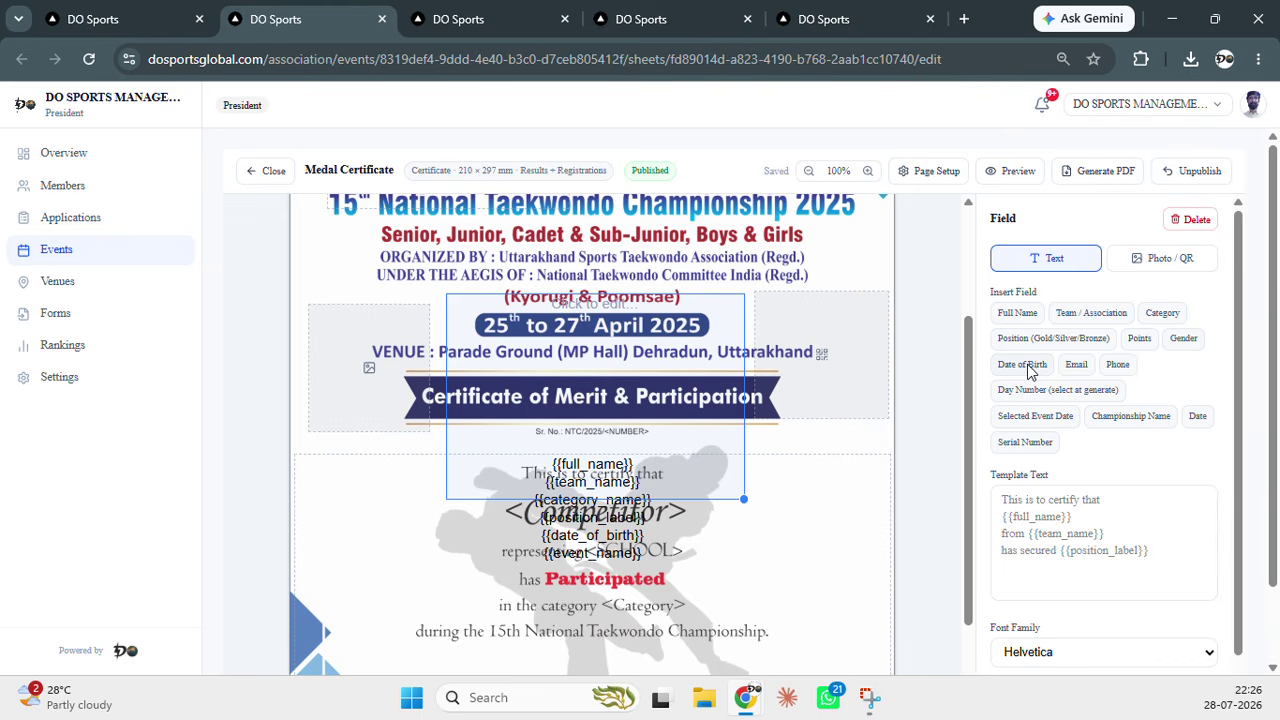
pyautogui.scroll(3, 931, 249)
pyautogui.click(923, 172)
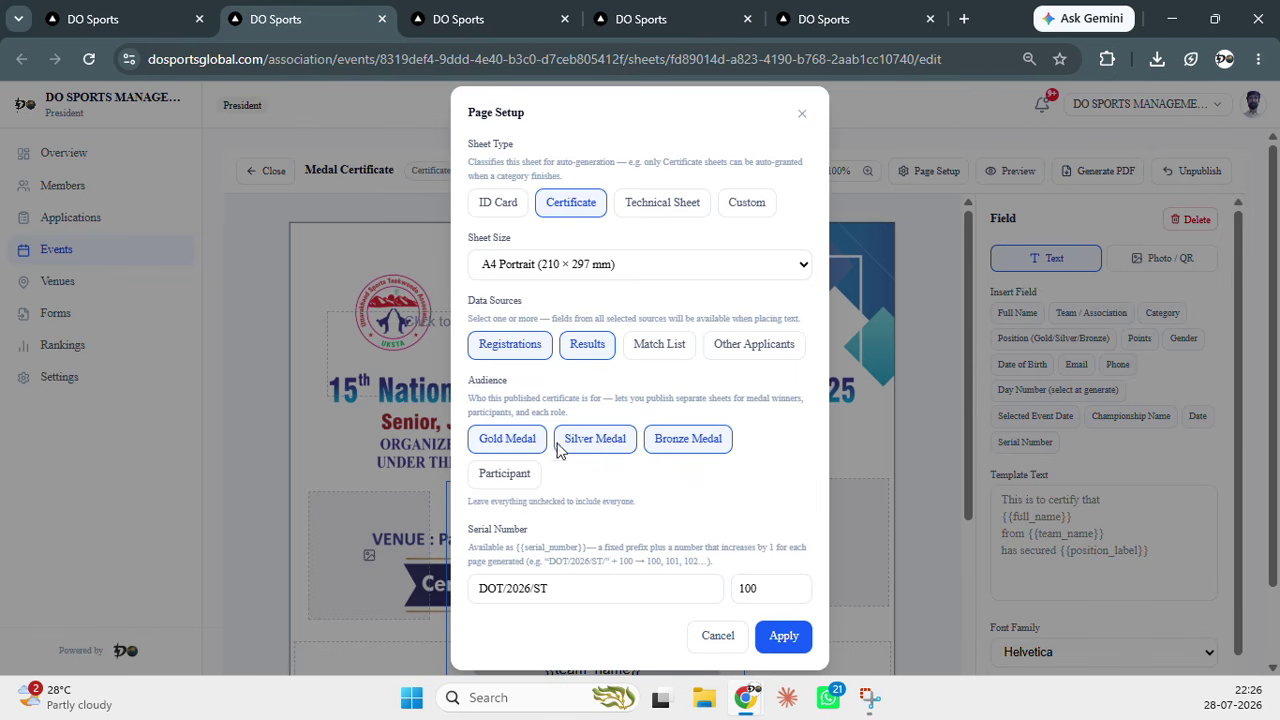
pyautogui.click(517, 483)
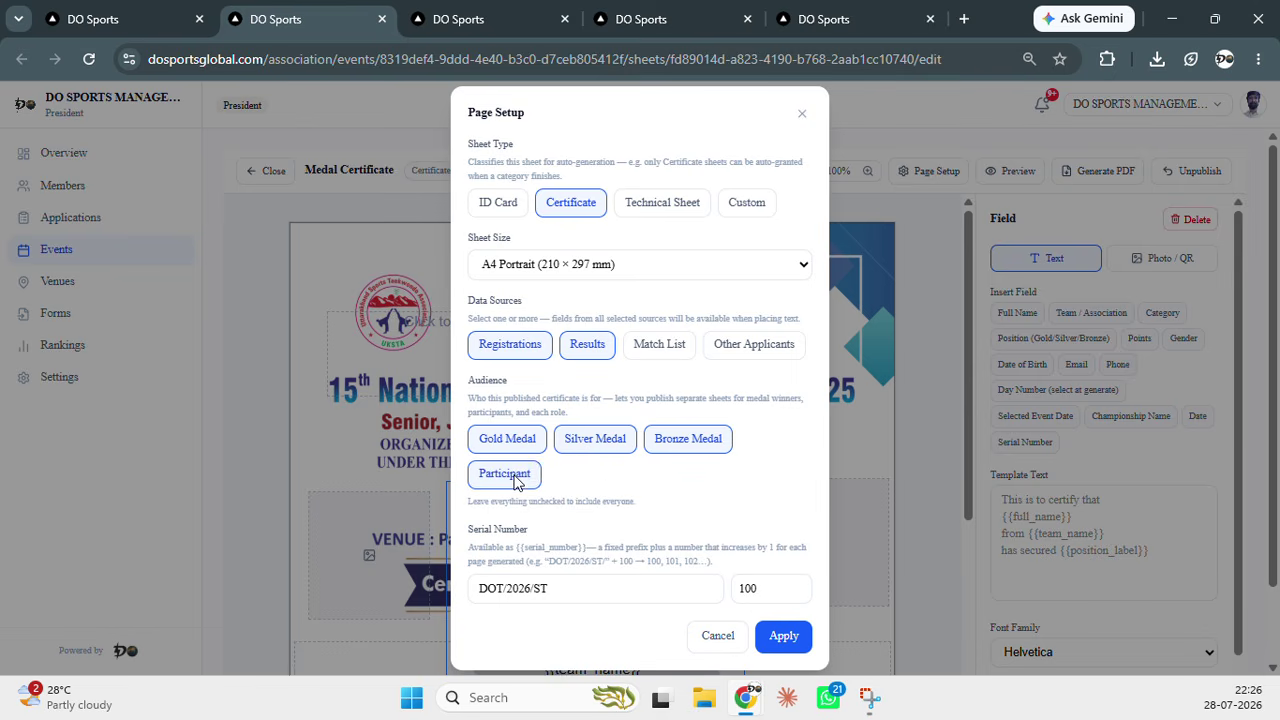
pyautogui.click(717, 640)
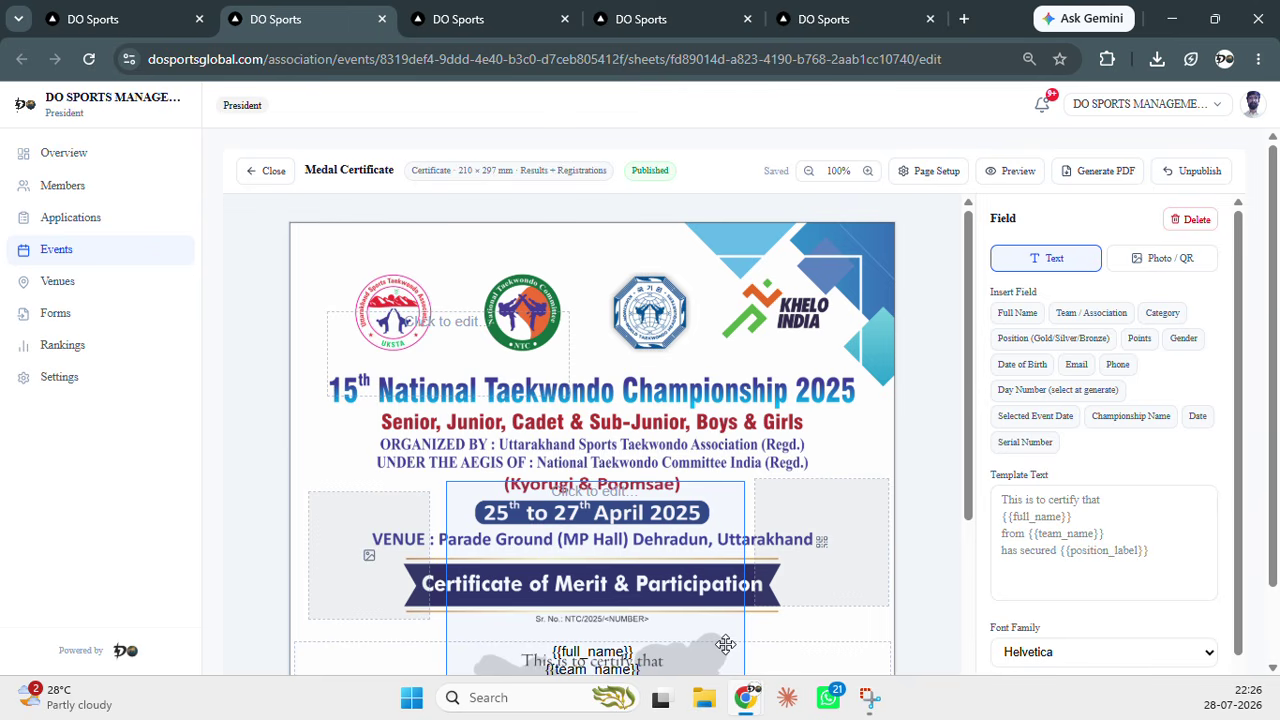